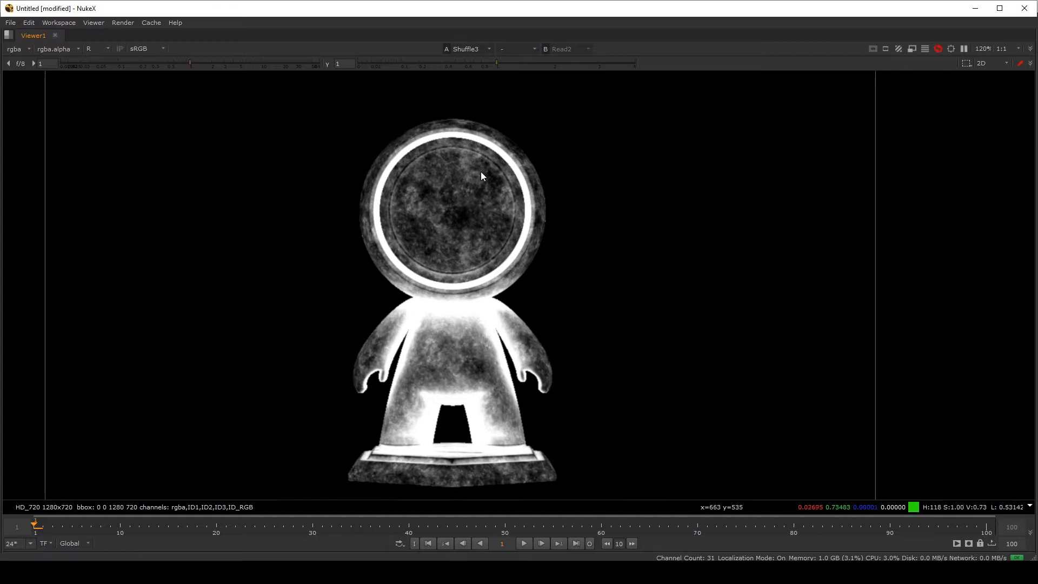
# Inspect the ID render's red, green, blue and alpha channels one at a time in the viewer
pyautogui.press('r')
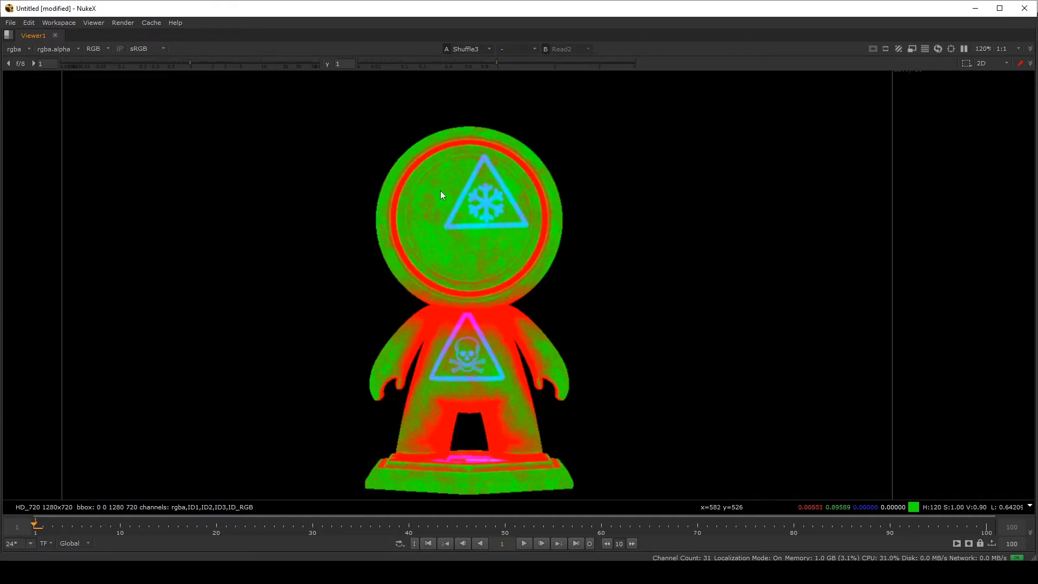
pyautogui.moveTo(440, 196); pyautogui.dragTo(448, 178, button='middle')
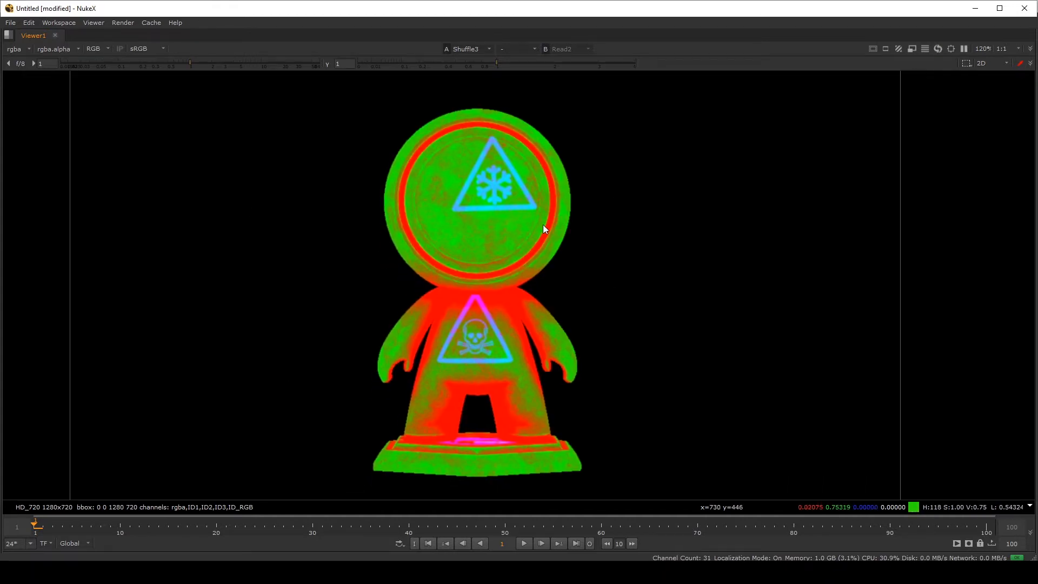
pyautogui.press('r')
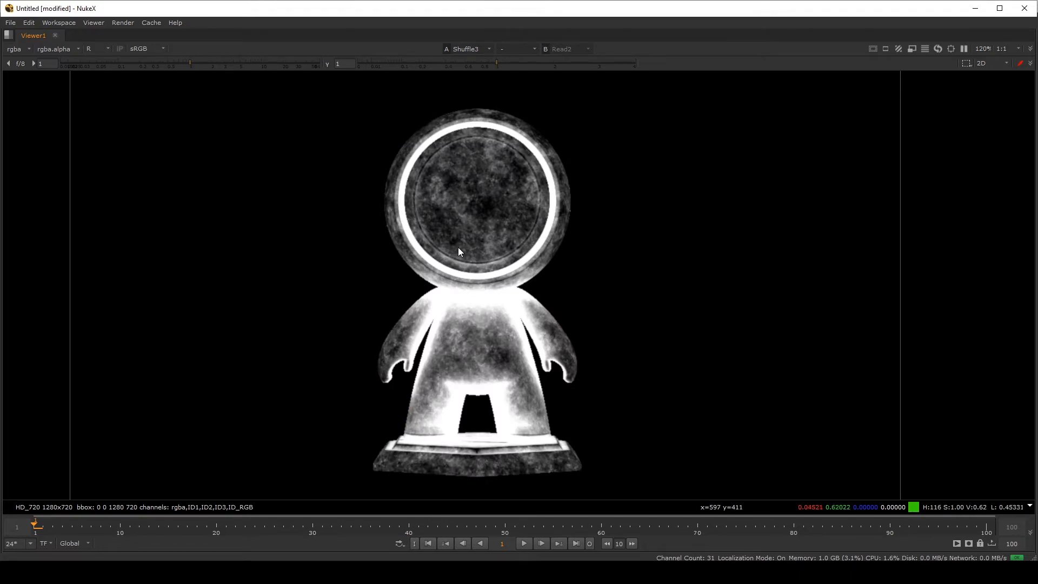
pyautogui.press('g')
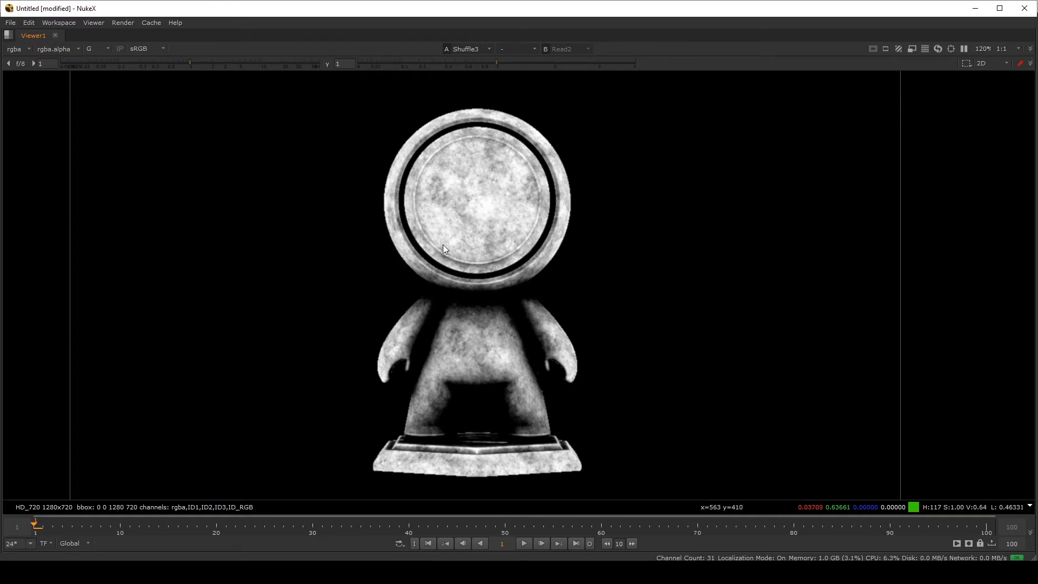
pyautogui.press('b')
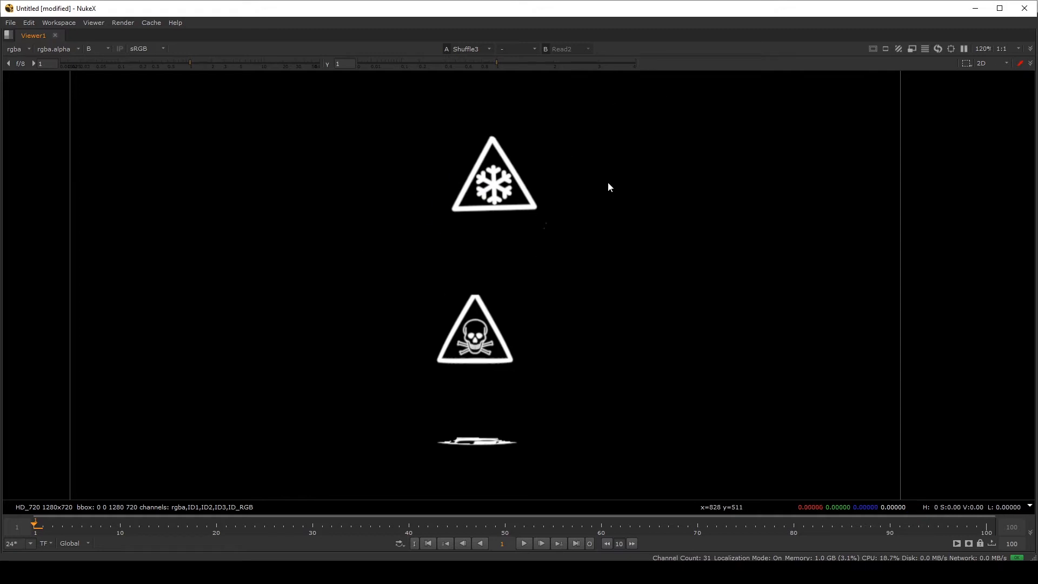
pyautogui.moveTo(546, 217); pyautogui.dragTo(552, 236, button='middle')
pyautogui.press('a')
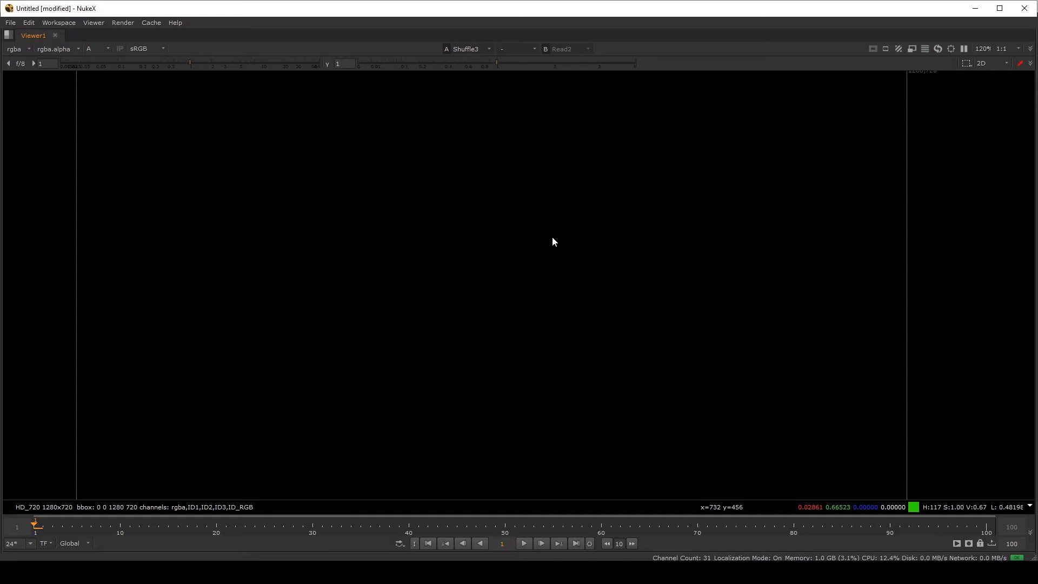
pyautogui.press('a')
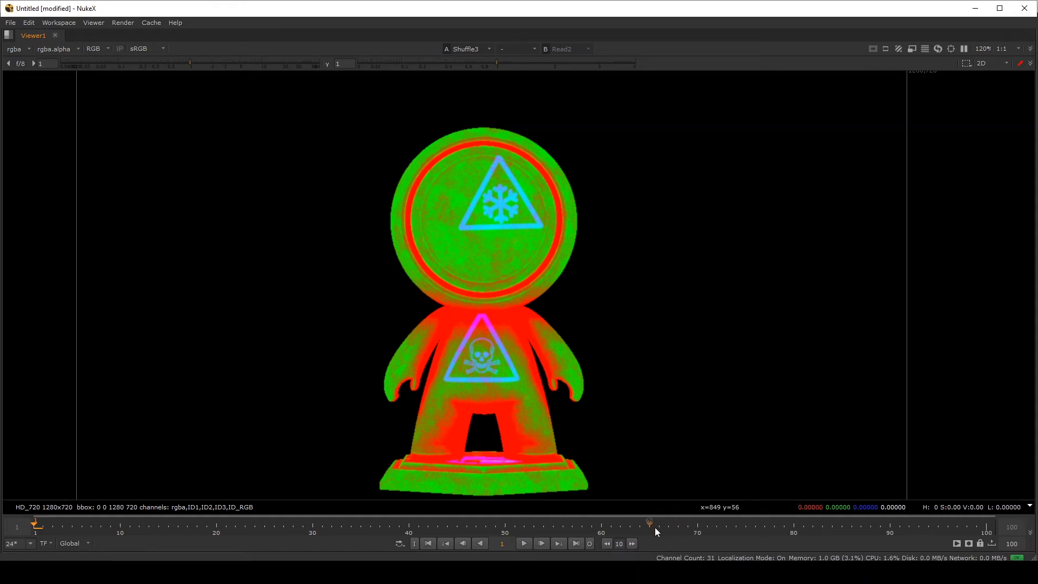
# Switch to Arnold RenderView to compare the ID_RGB render, then switch to Substance Painter
pyautogui.moveTo(703, 574)
pyautogui.click(756, 527)
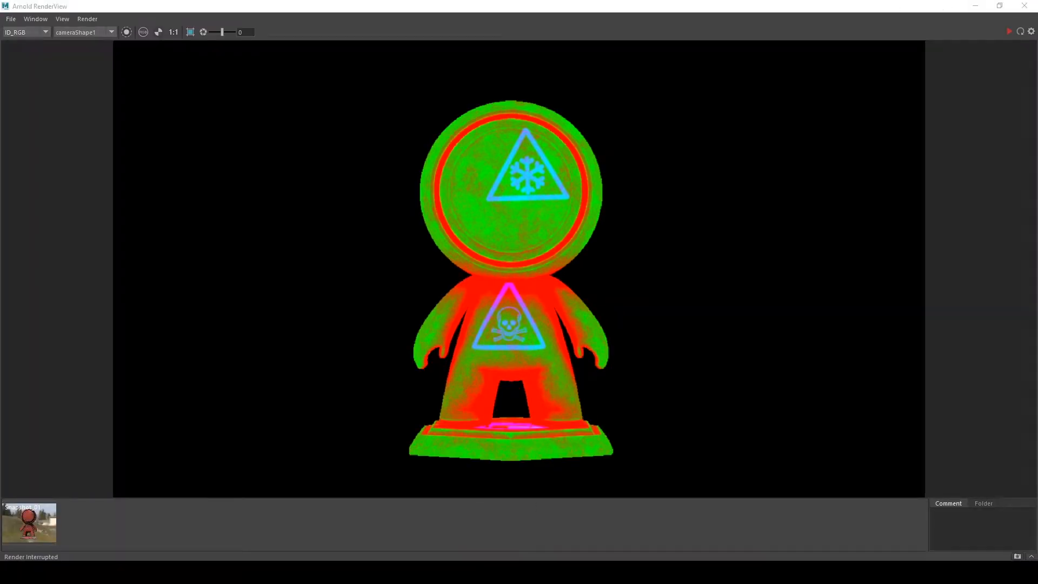
pyautogui.click(724, 573)
# Delete Layer 1 from texture set 1003's layer stack
pyautogui.moveTo(299, 173)
pyautogui.keyDown('alt'); pyautogui.mouseDown(button='middle')
pyautogui.moveTo(303, 208)
pyautogui.moveTo(304, 179)
pyautogui.mouseUp(button='middle'); pyautogui.keyUp('alt')
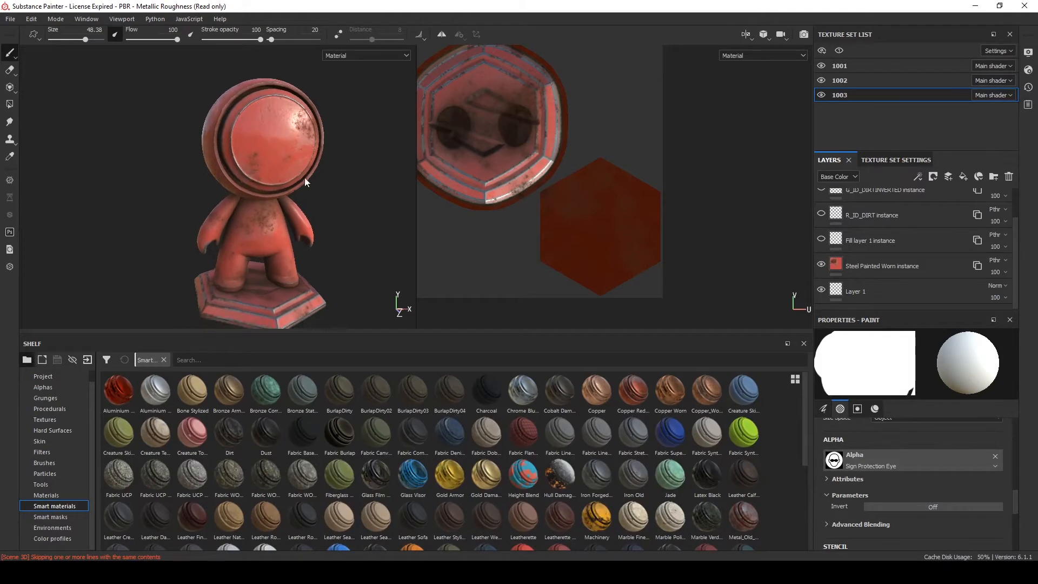
pyautogui.keyDown('alt'); pyautogui.moveTo(304, 178); pyautogui.dragTo(508, 151, button='right'); pyautogui.keyUp('alt')
pyautogui.keyDown('alt'); pyautogui.moveTo(256, 100); pyautogui.dragTo(232, 102); pyautogui.keyUp('alt')
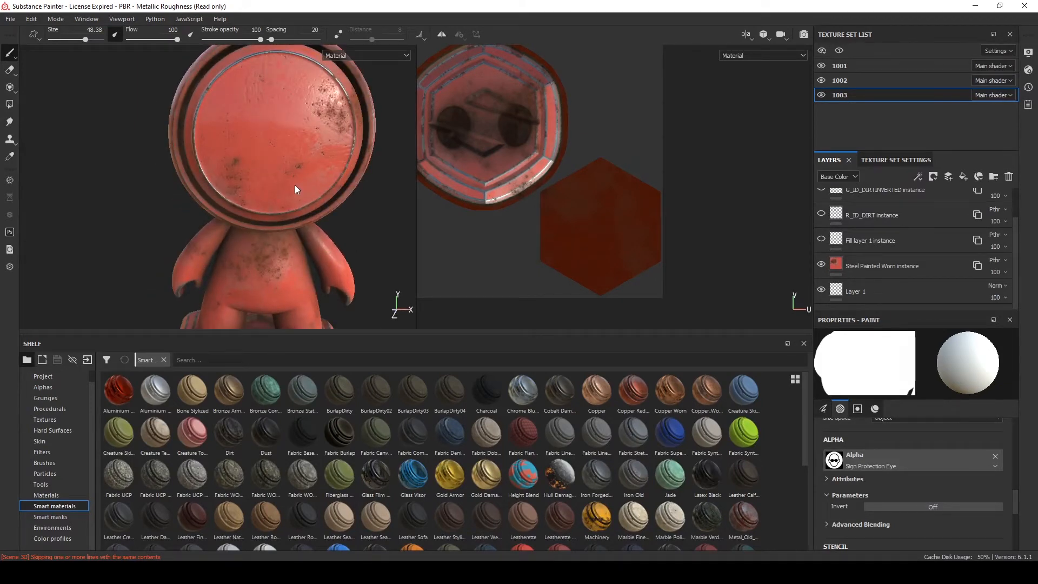
pyautogui.scroll(-3, 284, 206)
pyautogui.keyDown('alt'); pyautogui.moveTo(282, 213); pyautogui.dragTo(313, 47); pyautogui.keyUp('alt')
pyautogui.scroll(2, 239, 155)
pyautogui.keyDown('alt'); pyautogui.moveTo(128, 224); pyautogui.dragTo(247, 131); pyautogui.keyUp('alt')
pyautogui.scroll(-4, 232, 118)
pyautogui.scroll(4, 247, 131)
pyautogui.keyDown('alt'); pyautogui.moveTo(246, 131); pyautogui.dragTo(201, 150); pyautogui.keyUp('alt')
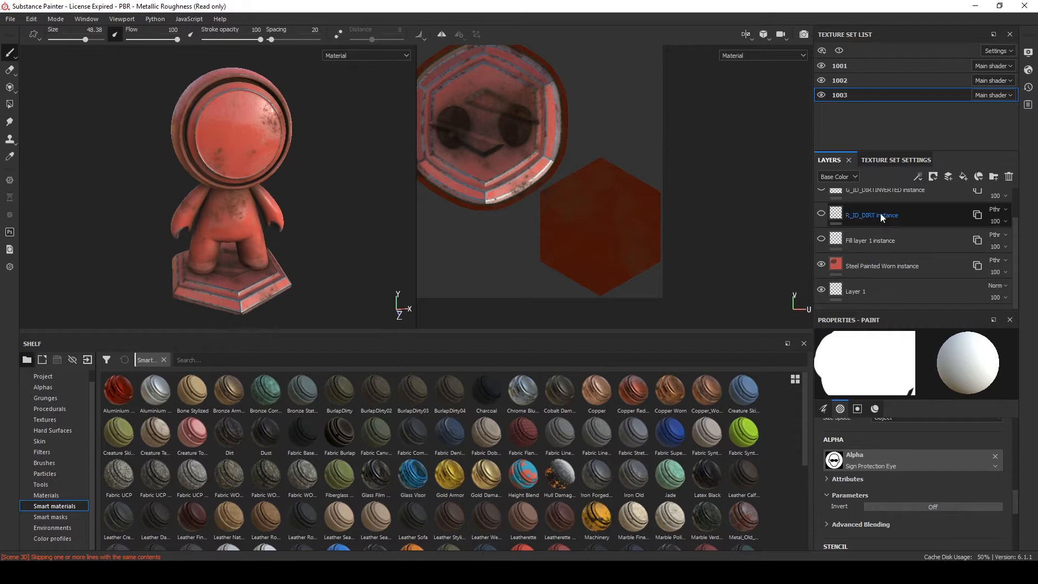
pyautogui.click(1009, 176)
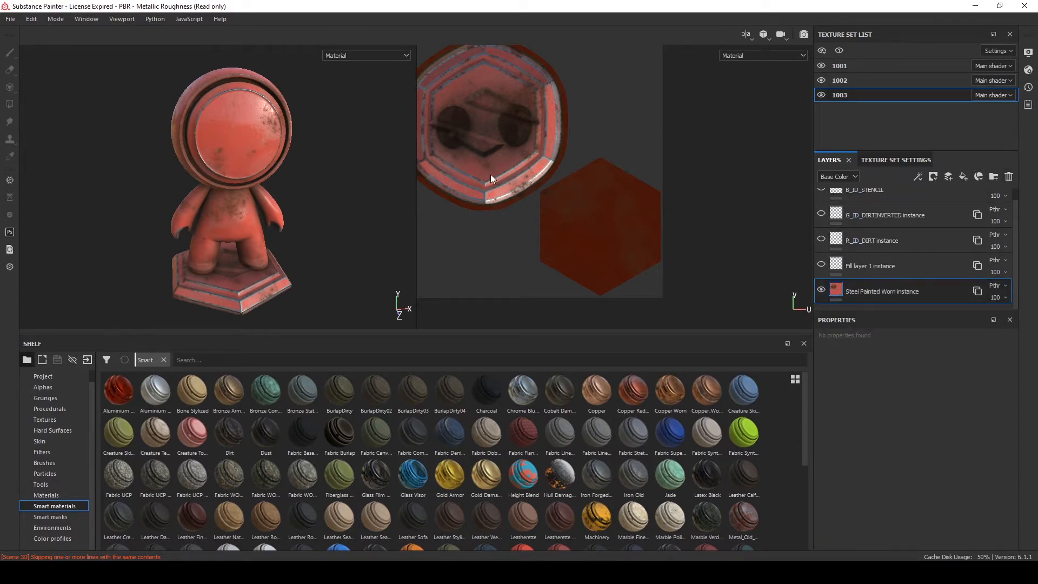
# Open texture set 1001 and check the model with the Steel Painted Worn folder hidden
pyautogui.press('f')
pyautogui.scroll(5, 298, 217)
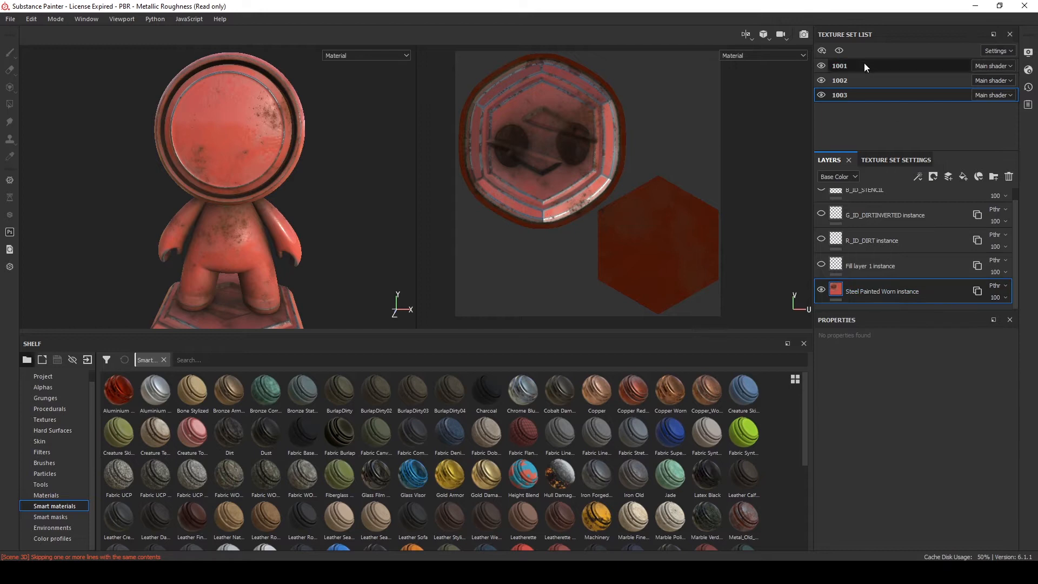
pyautogui.click(848, 69)
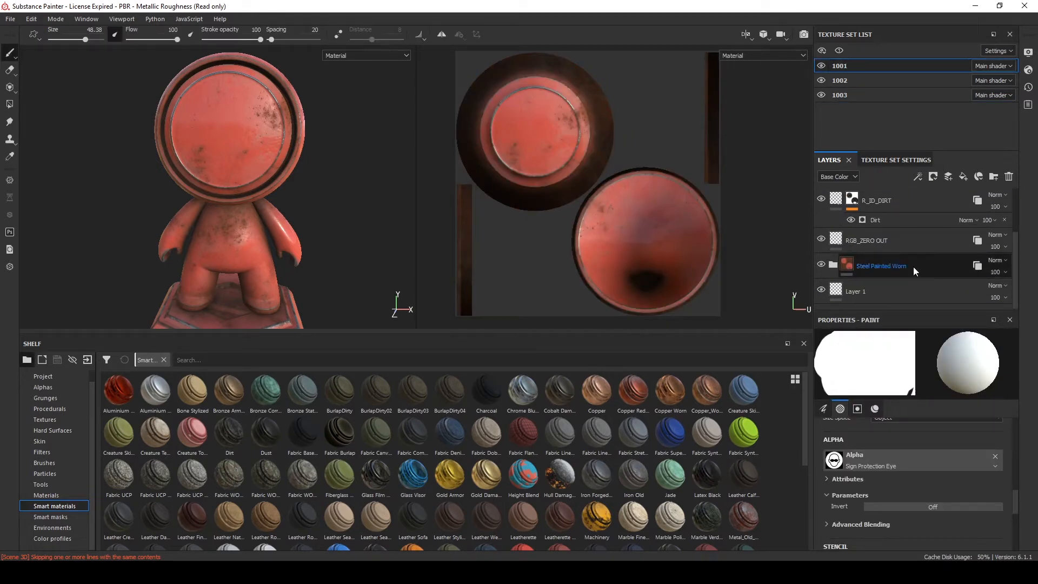
pyautogui.click(821, 266)
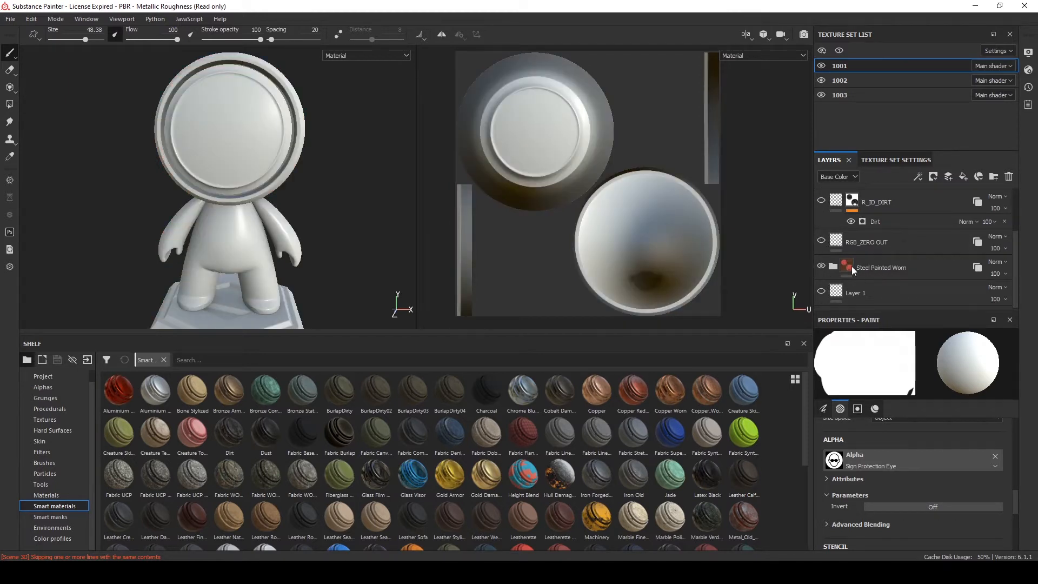
pyautogui.rightClick(957, 265)
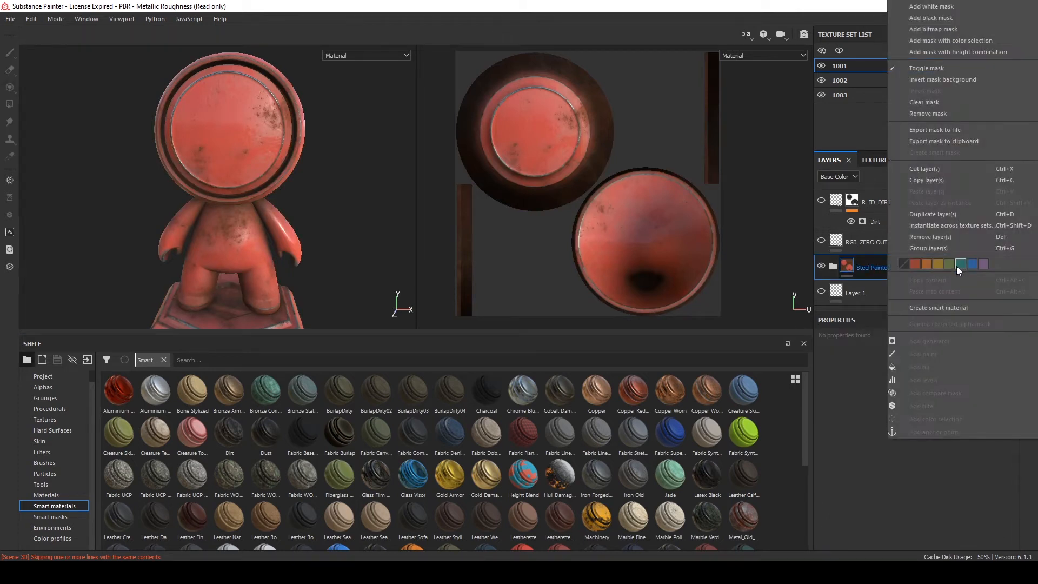
pyautogui.click(928, 225)
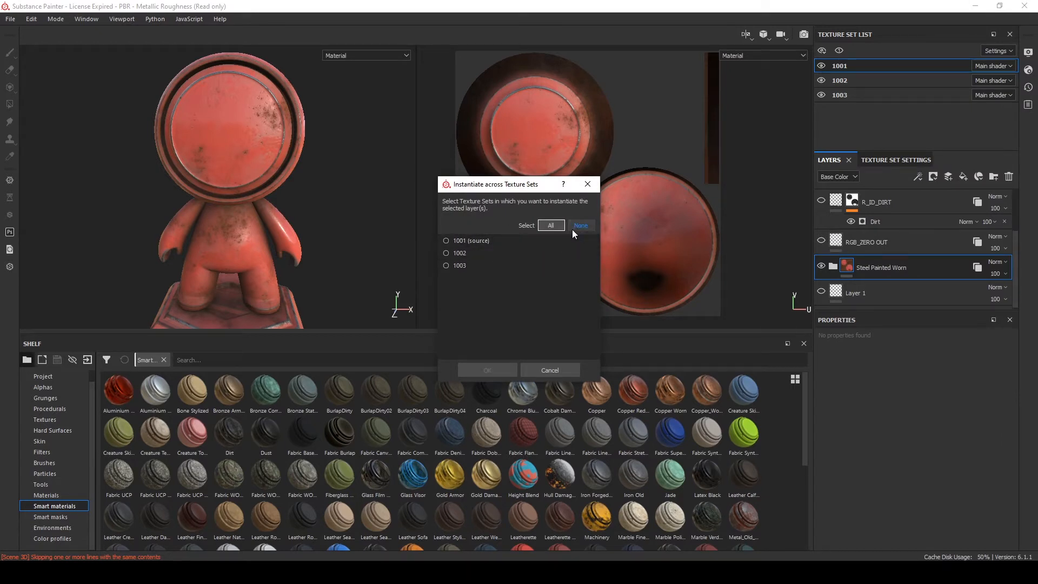
pyautogui.click(587, 183)
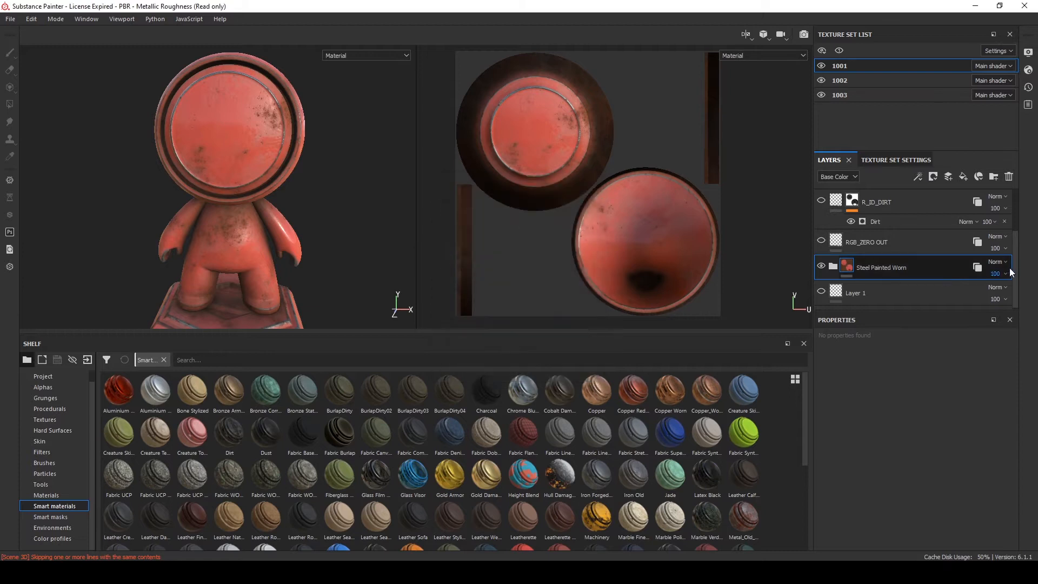
# Examine the Steel Painted Worn instances in texture sets 1002 and 1001 and the folder's sub-layers
pyautogui.click(857, 82)
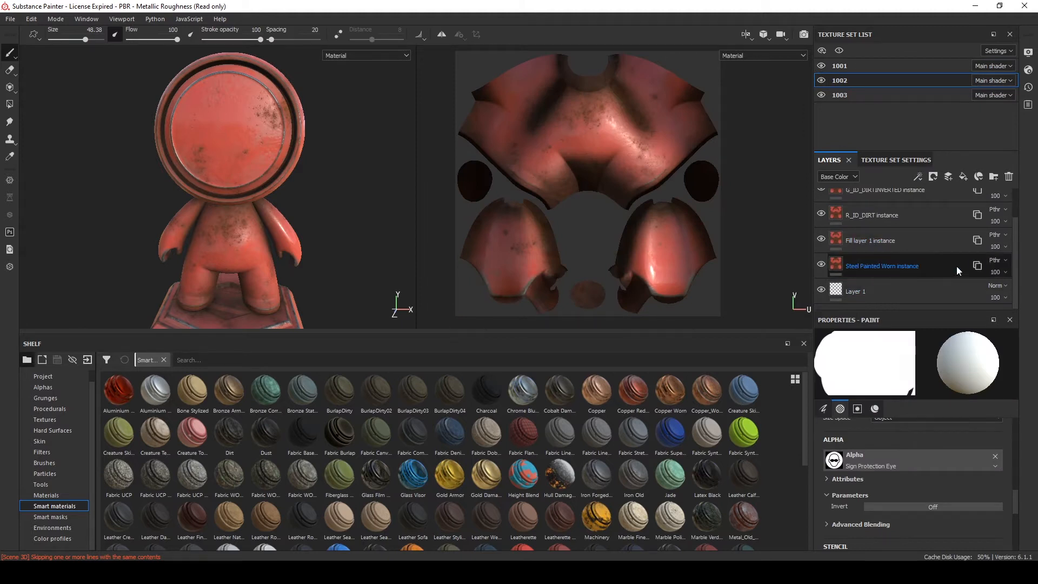
pyautogui.click(864, 66)
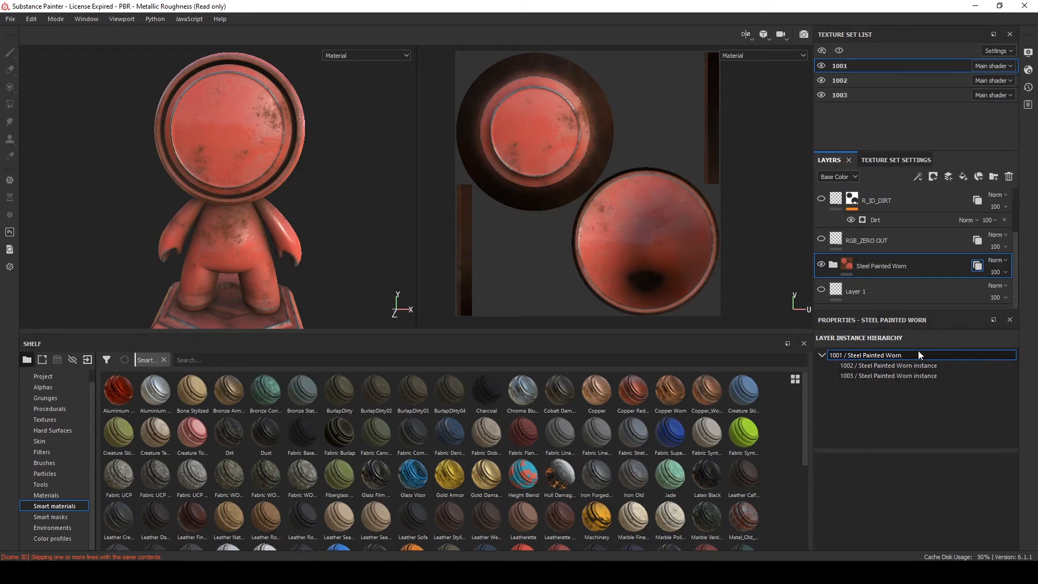
pyautogui.click(830, 264)
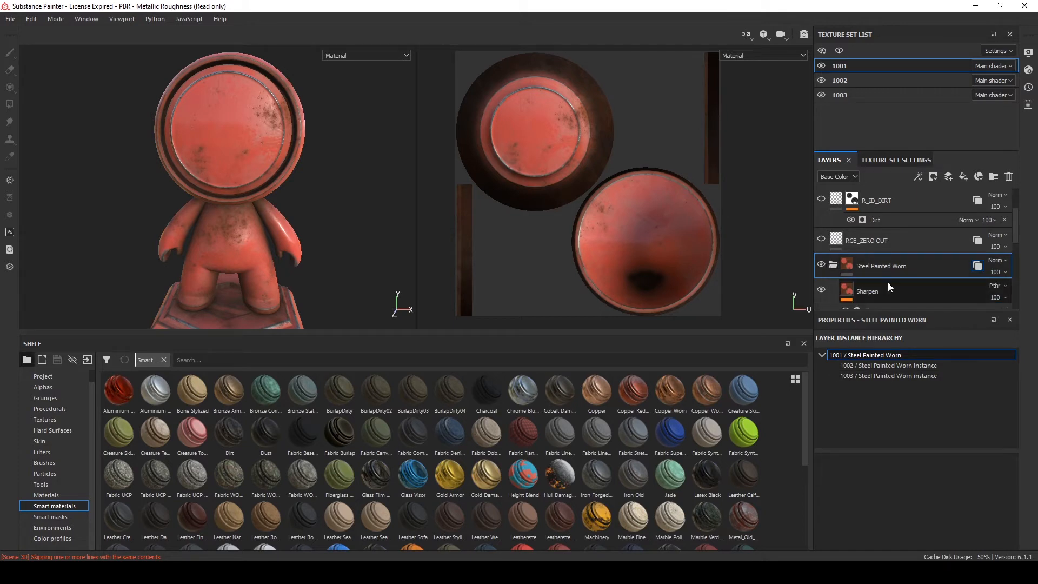
pyautogui.scroll(-3, 888, 282)
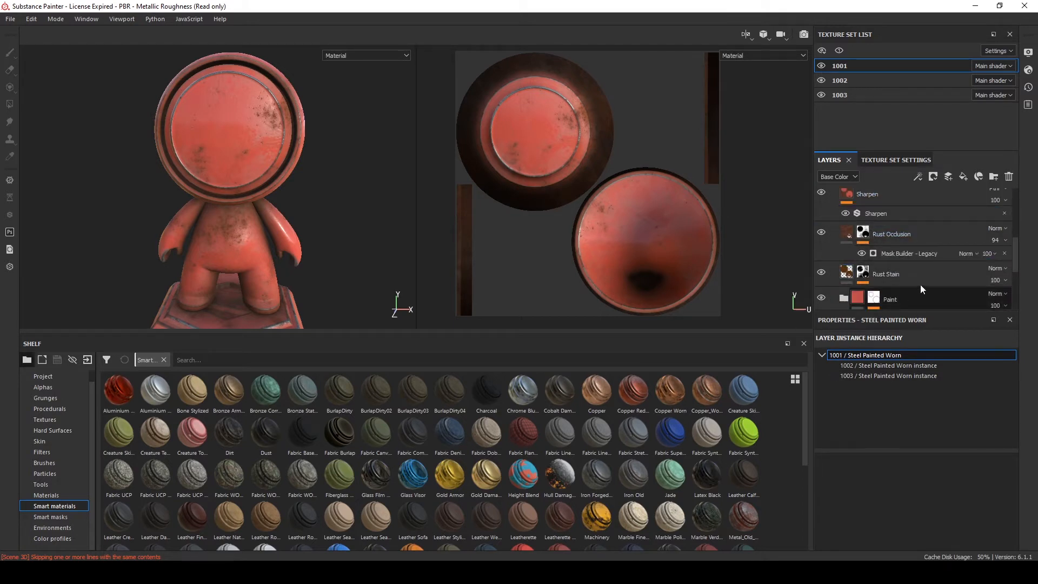
pyautogui.scroll(1, 910, 296)
pyautogui.scroll(1, 876, 263)
pyautogui.click(833, 232)
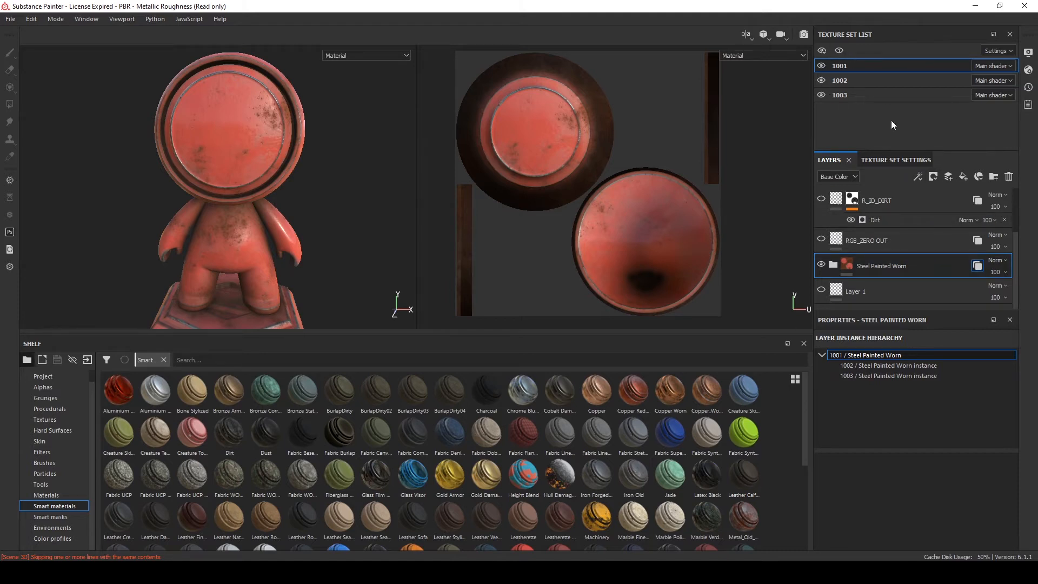
pyautogui.scroll(2, 881, 285)
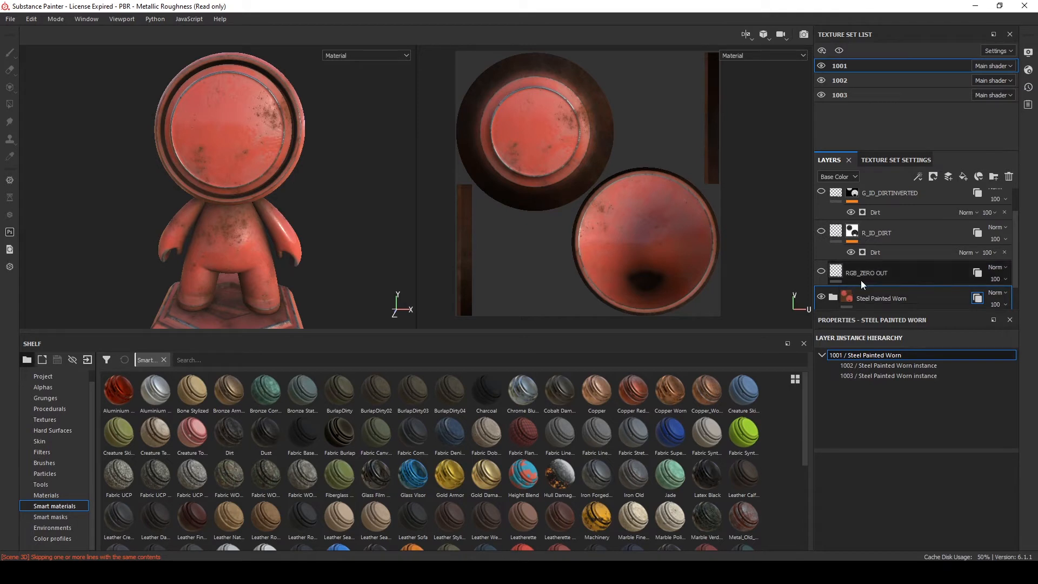
pyautogui.scroll(-2, 862, 280)
# Remove the R, G and B channels from texture set 1001's settings
pyautogui.click(895, 160)
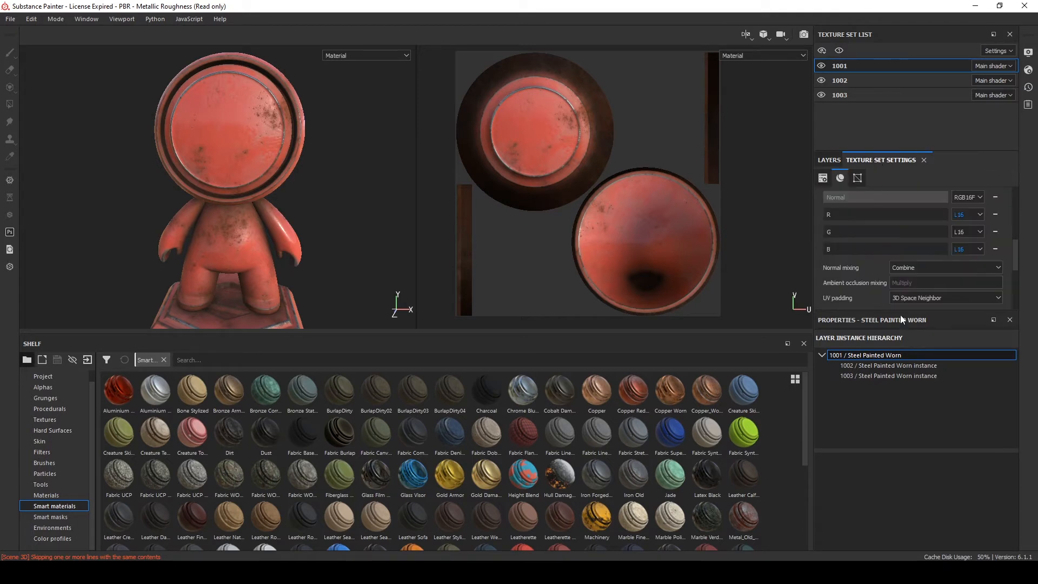
pyautogui.scroll(2, 844, 270)
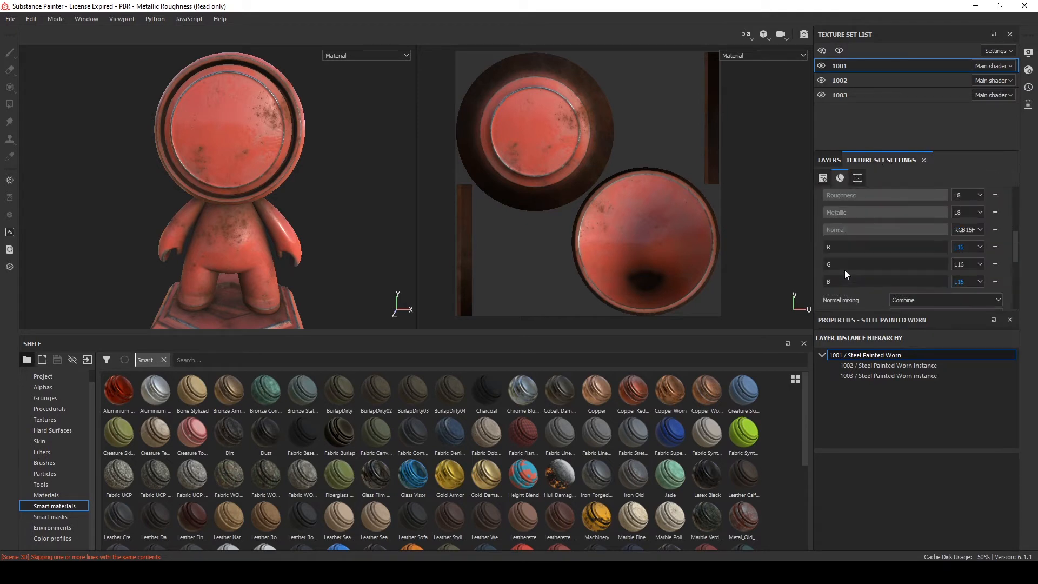
pyautogui.click(995, 247)
pyautogui.click(995, 248)
pyautogui.click(995, 247)
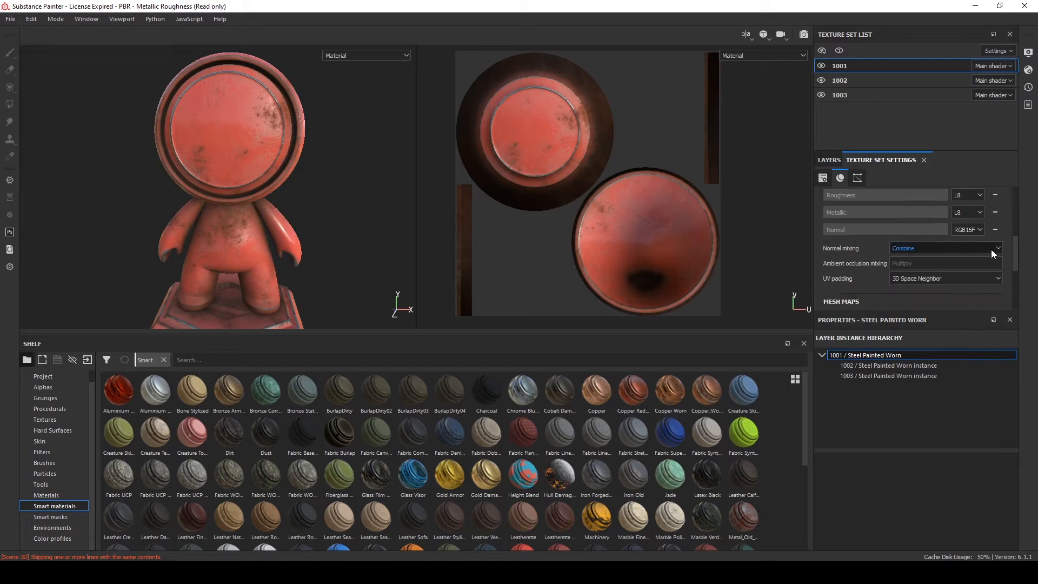
pyautogui.scroll(5, 892, 263)
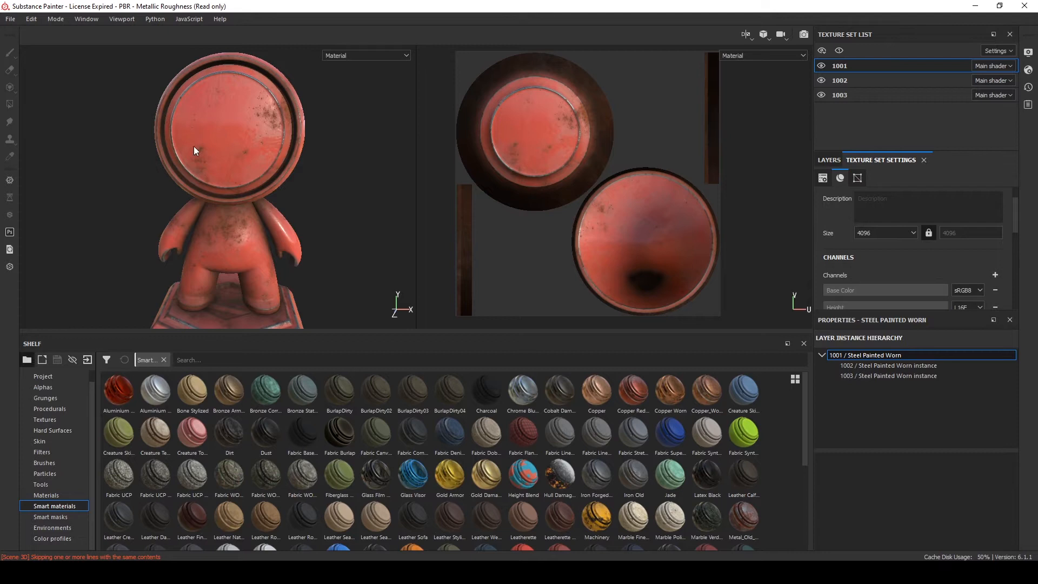
# Review texture set 1001's remaining channels and the mesh-map baking options
pyautogui.click(827, 161)
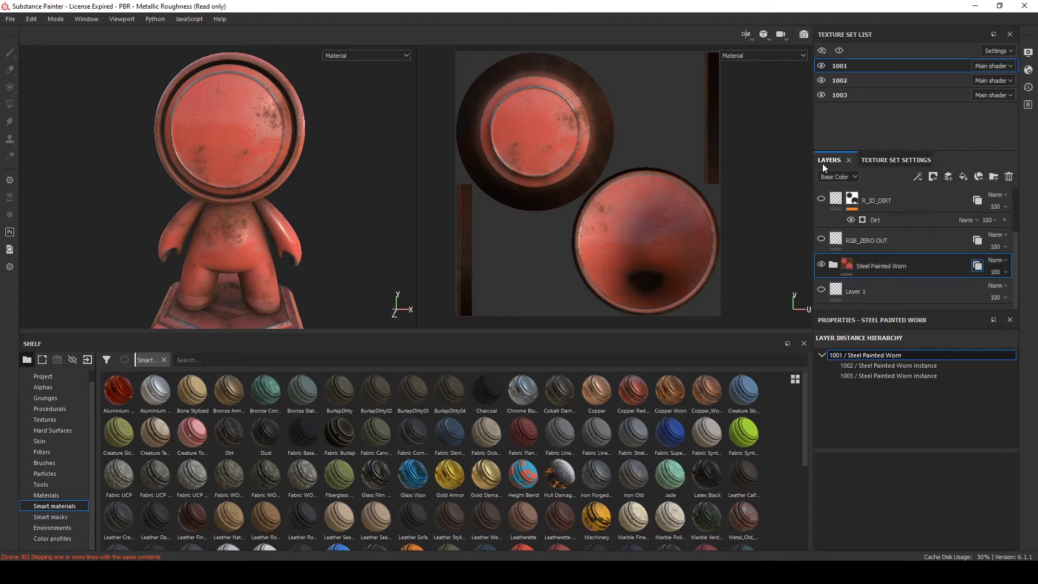
pyautogui.click(874, 160)
pyautogui.scroll(-3, 828, 228)
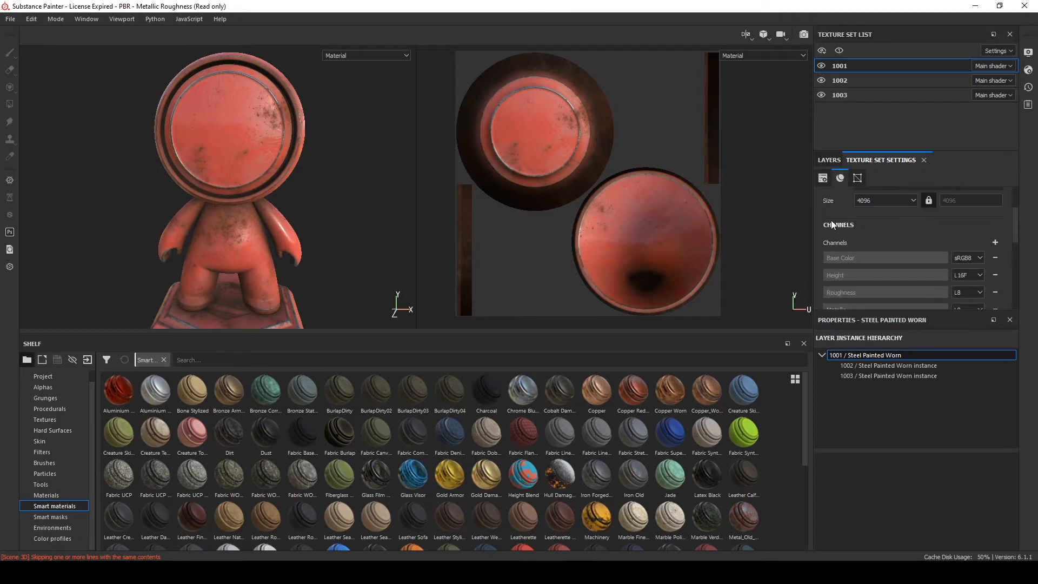
pyautogui.scroll(-2, 861, 243)
pyautogui.scroll(5, 865, 263)
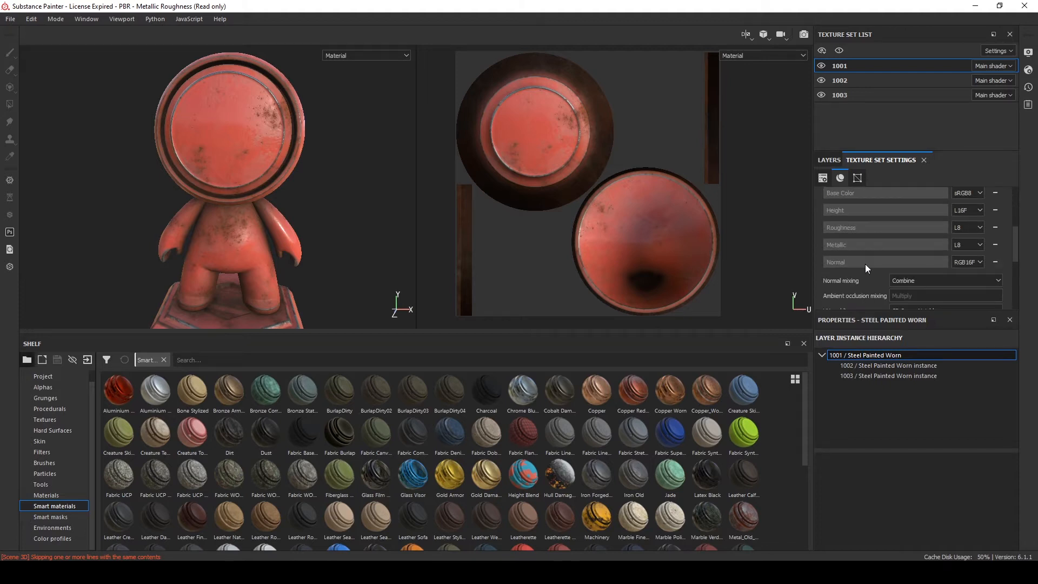
pyautogui.scroll(-6, 829, 235)
pyautogui.click(970, 254)
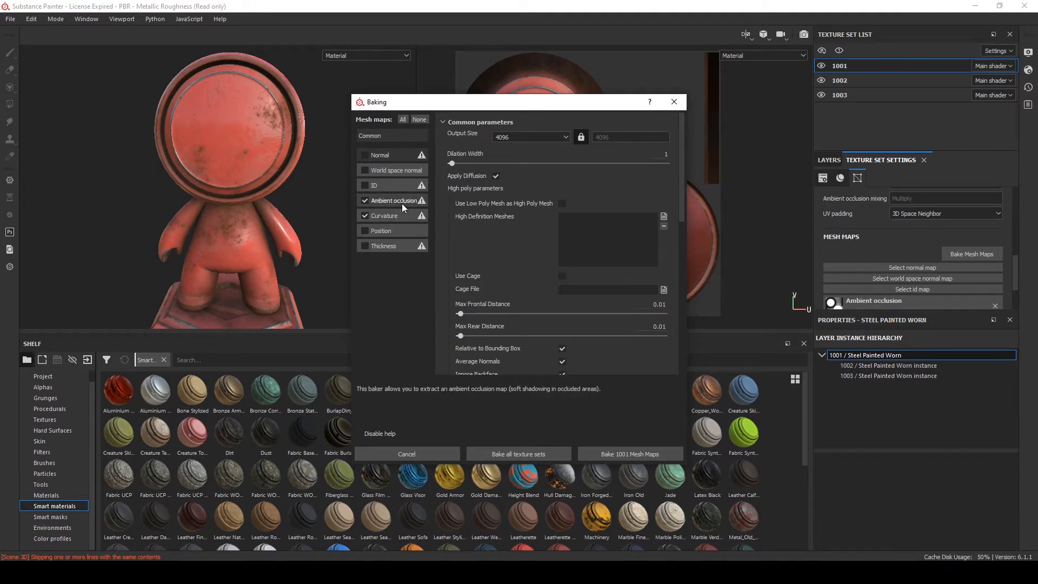
pyautogui.click(674, 106)
# Close the baking options and inspect the Steel Painted Worn folder's layer options in texture set 1001
pyautogui.scroll(5, 855, 229)
pyautogui.scroll(-1, 838, 226)
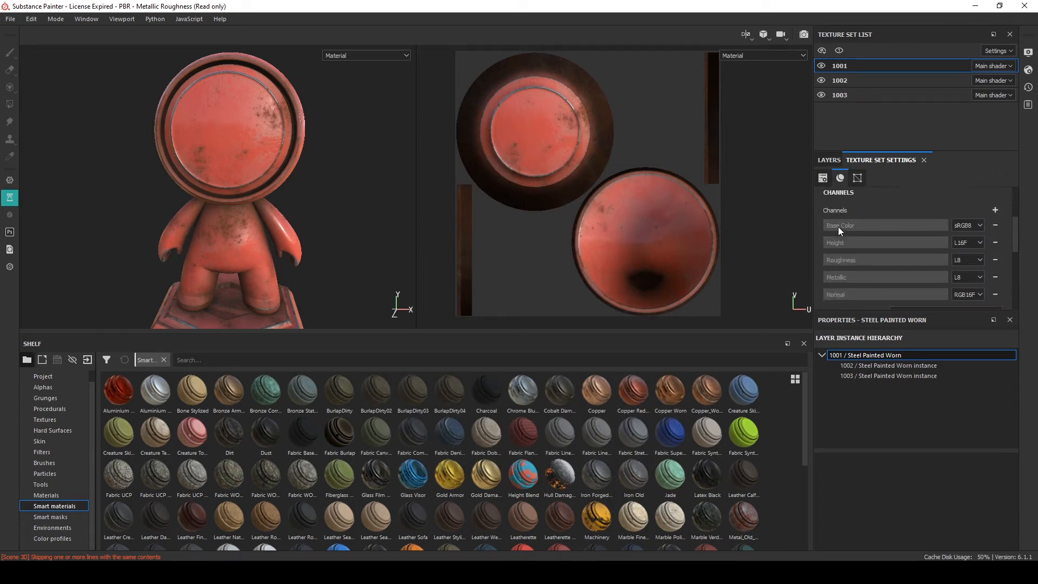
pyautogui.scroll(3, 838, 226)
pyautogui.click(827, 158)
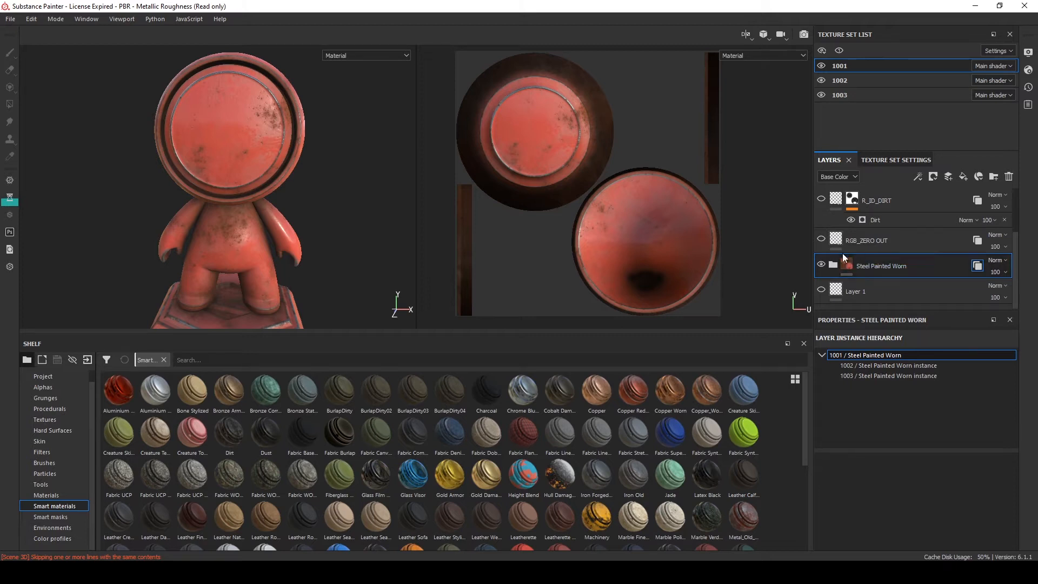
pyautogui.rightClick(971, 267)
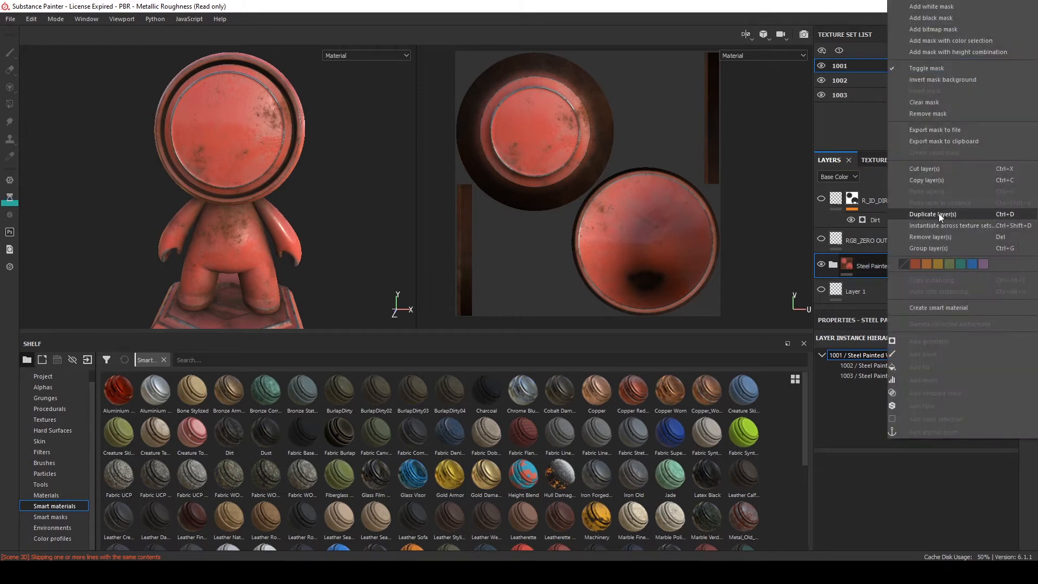
pyautogui.click(873, 265)
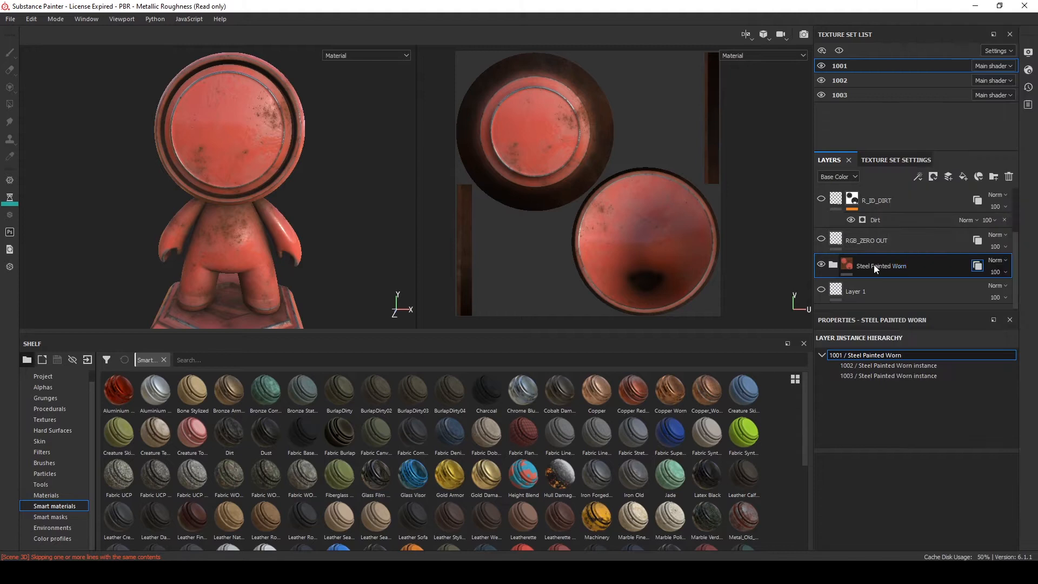
pyautogui.click(883, 160)
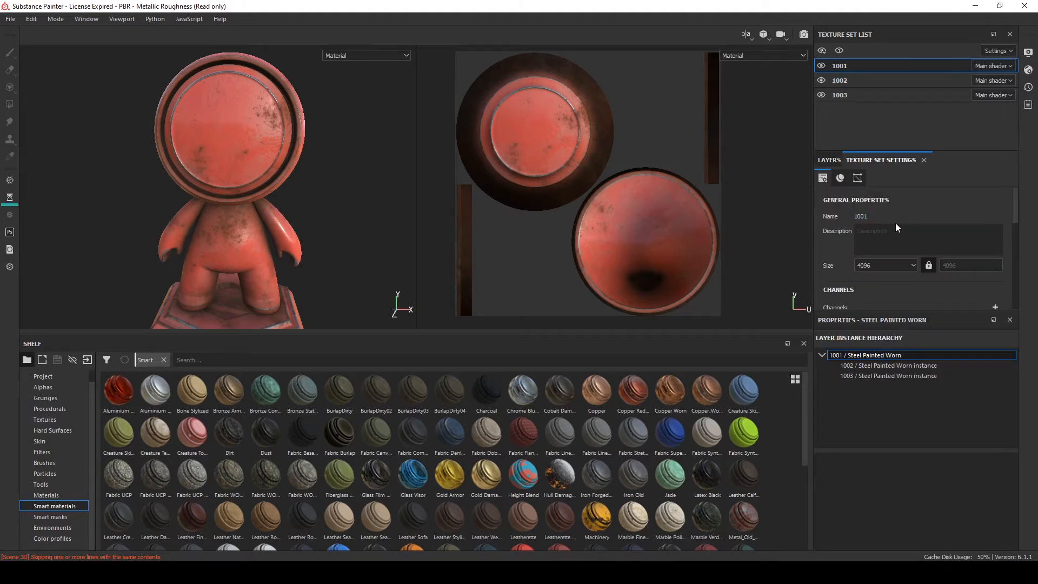
# Add three user channels, User0, User1 and User2, to texture set 1001
pyautogui.scroll(-3, 826, 214)
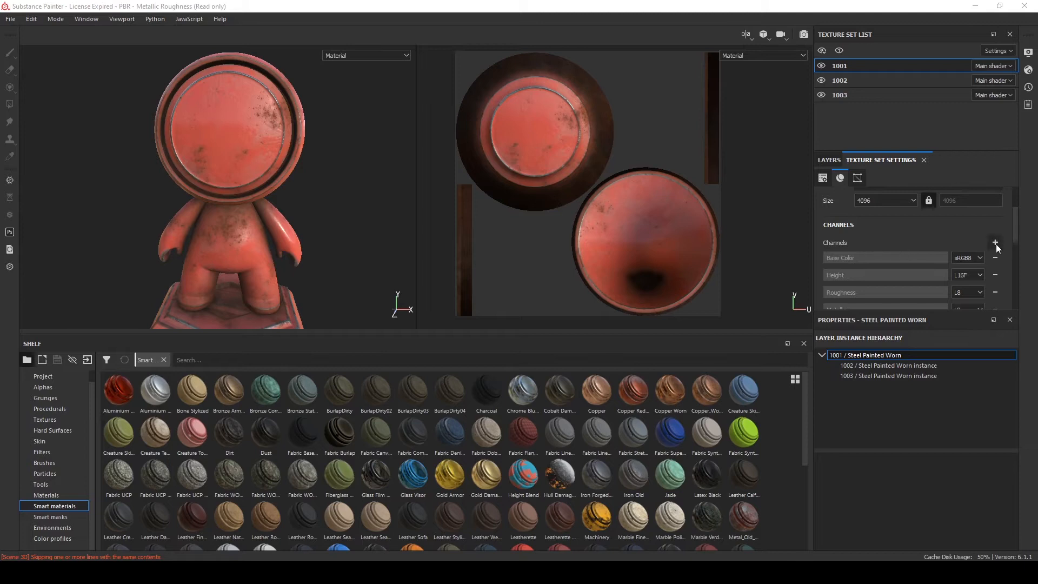
pyautogui.click(995, 242)
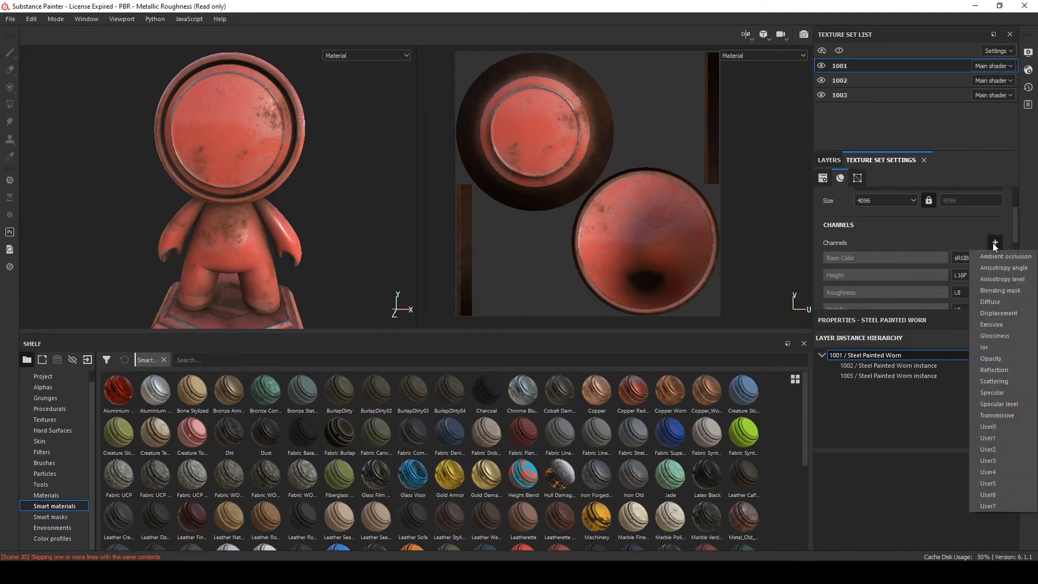
pyautogui.click(1003, 427)
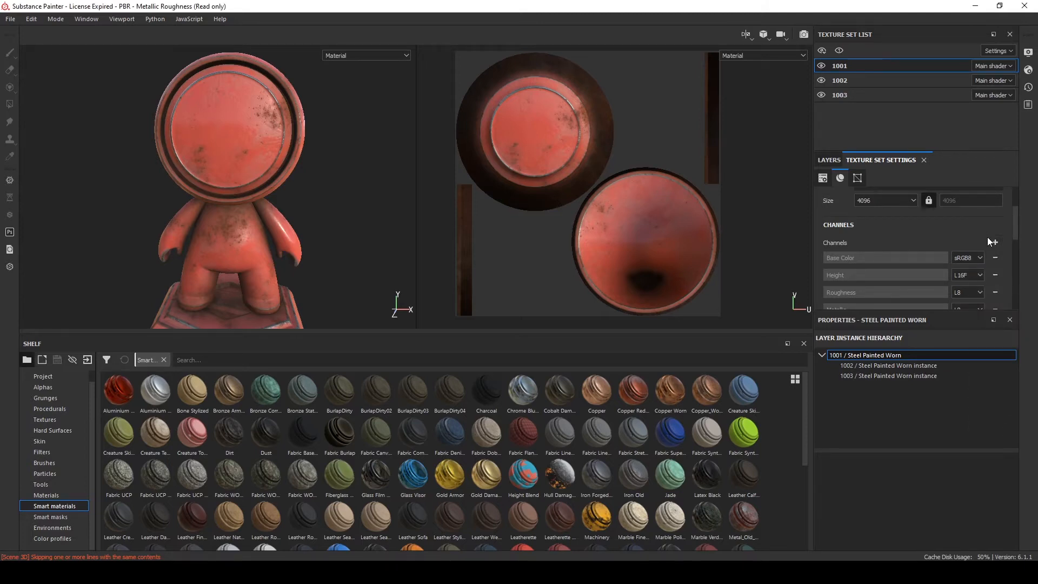
pyautogui.click(996, 242)
pyautogui.click(1002, 427)
pyautogui.click(995, 242)
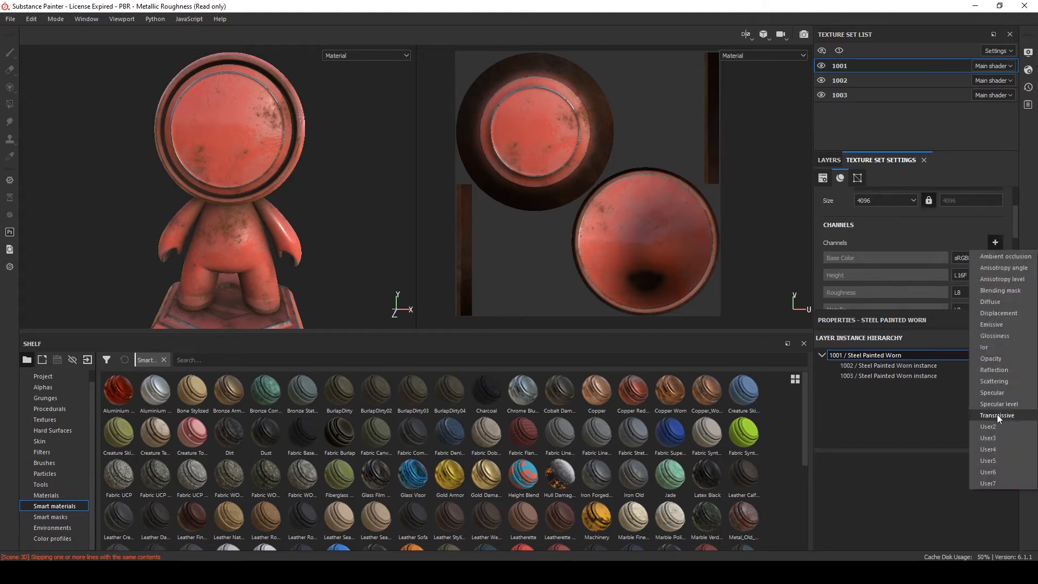
pyautogui.click(992, 427)
pyautogui.scroll(-3, 881, 246)
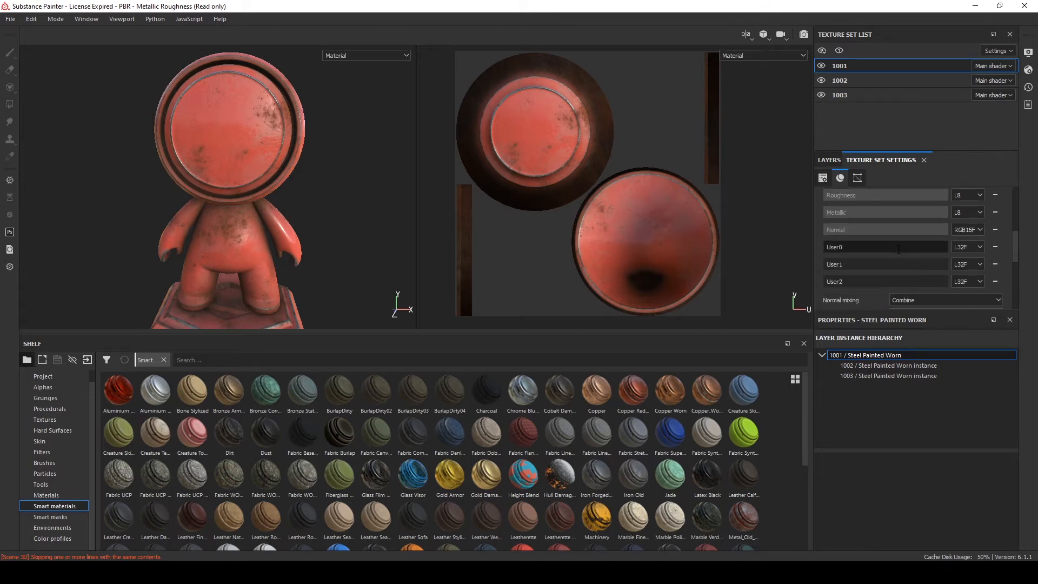
# Set the format of the User0, User1 and User2 channels to L16
pyautogui.click(958, 248)
pyautogui.click(958, 248)
pyautogui.scroll(2, 909, 241)
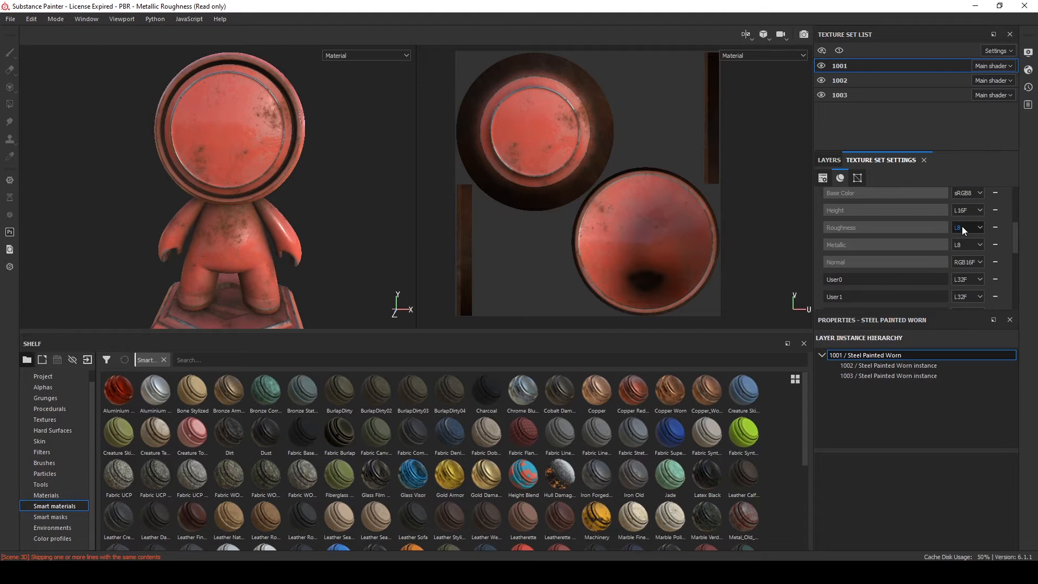
pyautogui.scroll(-2, 930, 251)
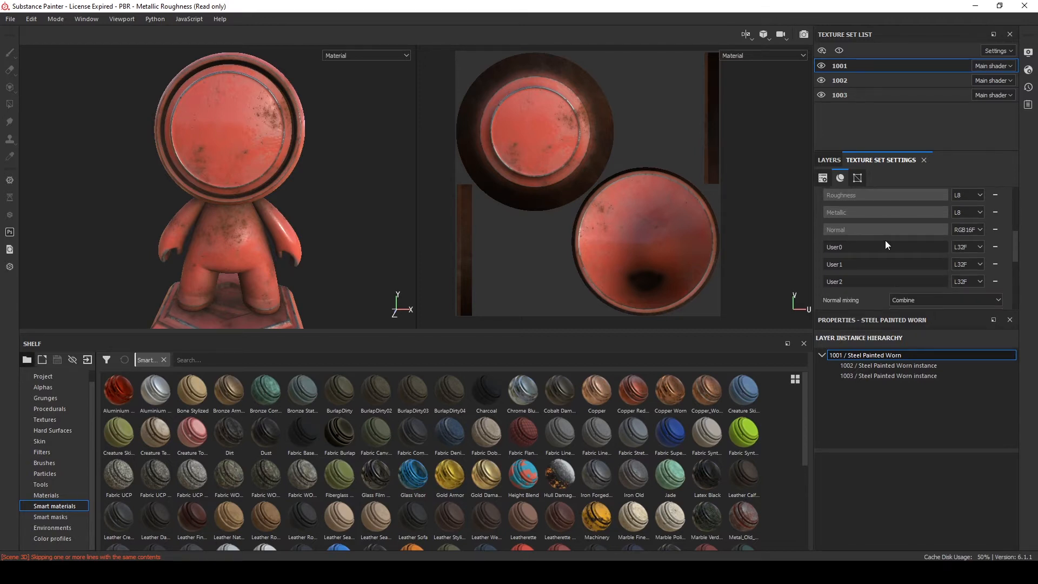
pyautogui.click(965, 247)
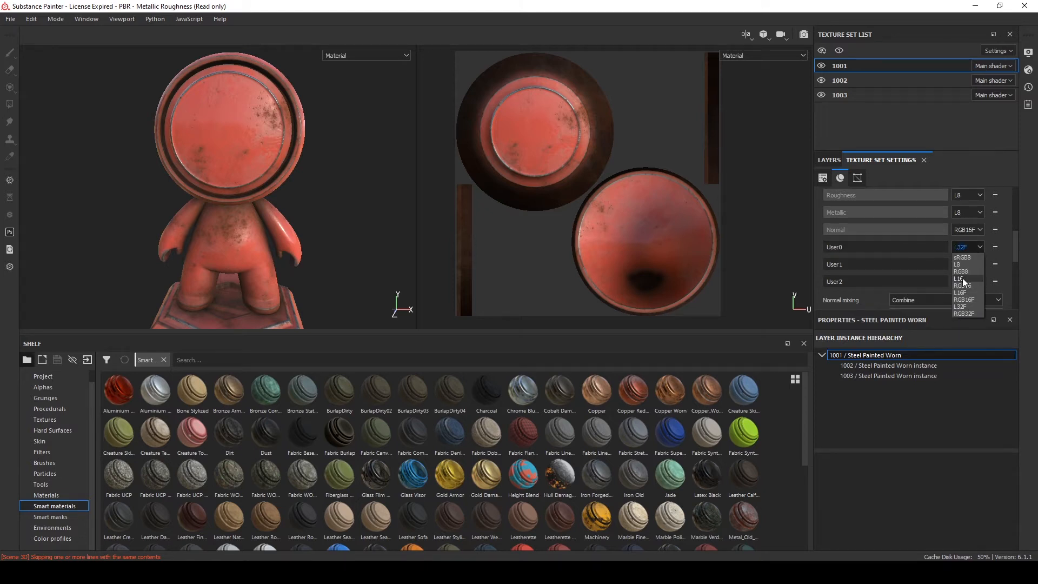
pyautogui.click(962, 279)
pyautogui.click(961, 265)
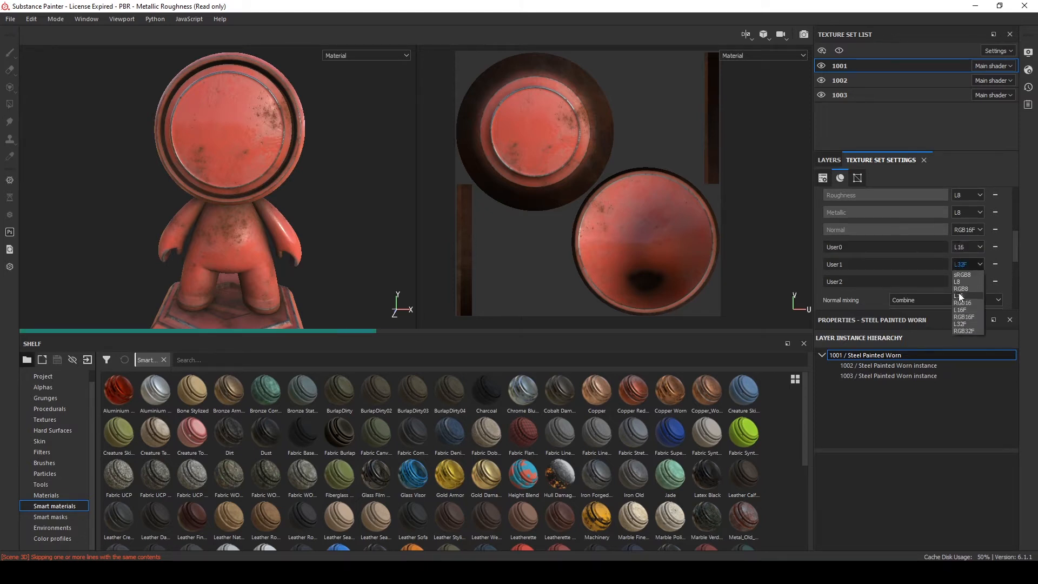
pyautogui.click(958, 293)
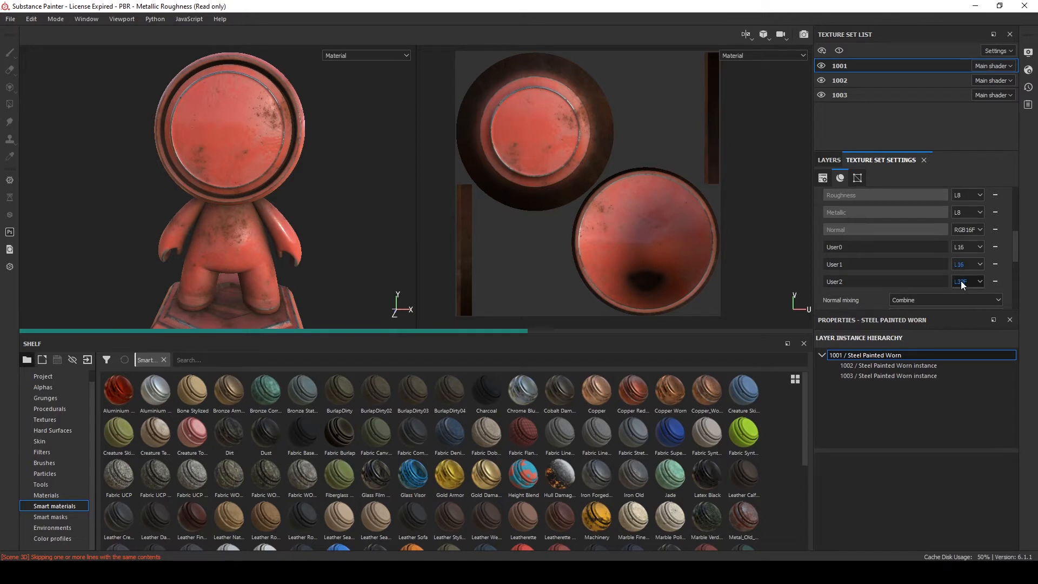
pyautogui.click(961, 281)
pyautogui.click(958, 312)
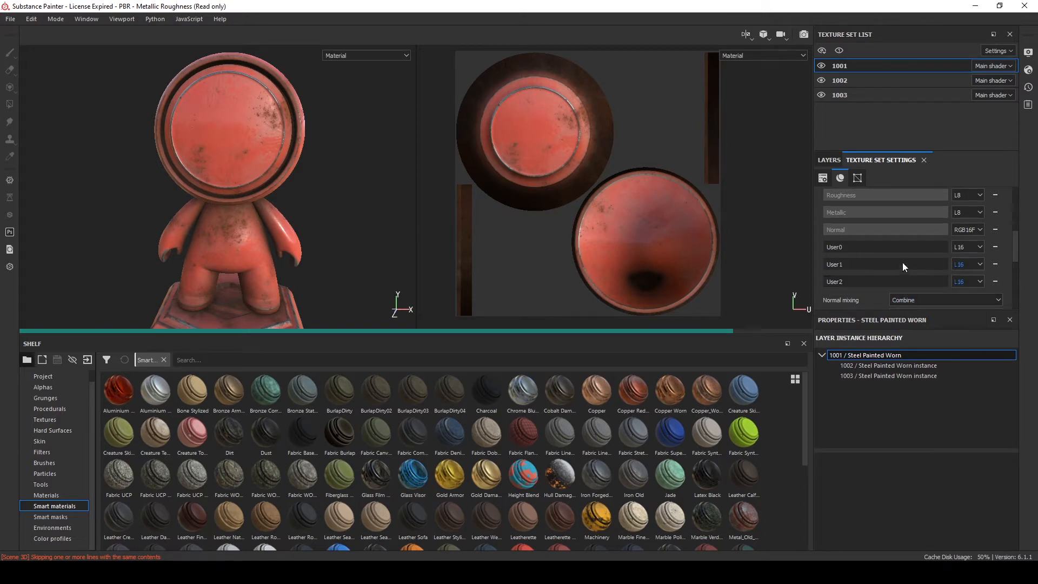
# Rename the three user channels to R, G and B
pyautogui.click(869, 245)
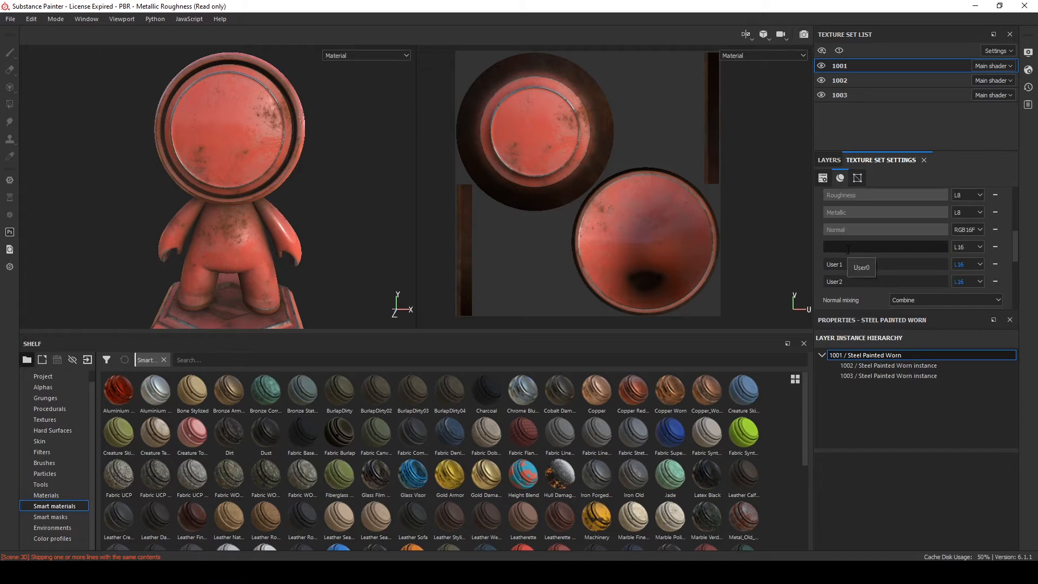
pyautogui.write('R')
pyautogui.click(860, 264)
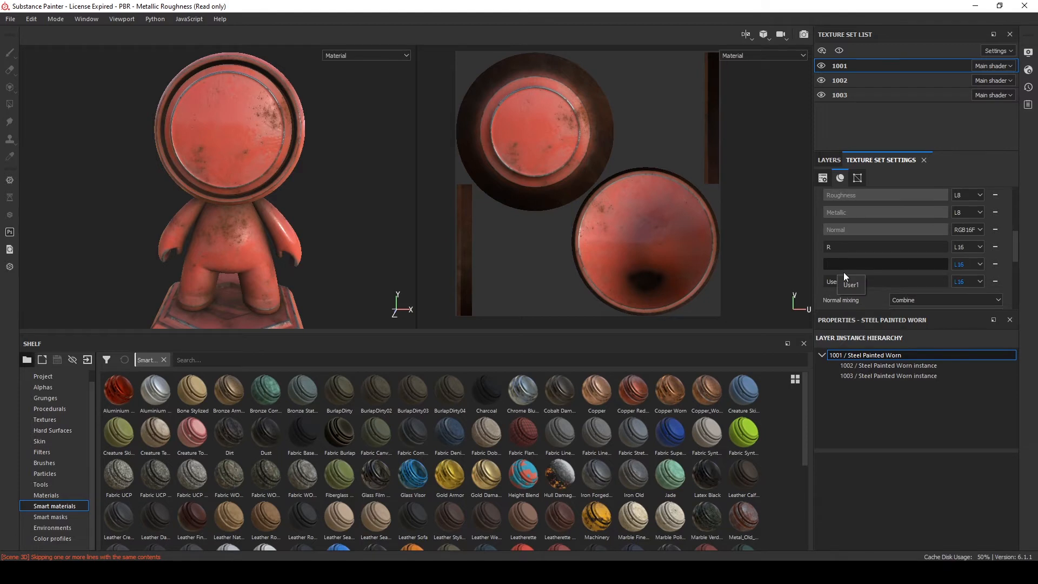
pyautogui.scroll(3, 822, 261)
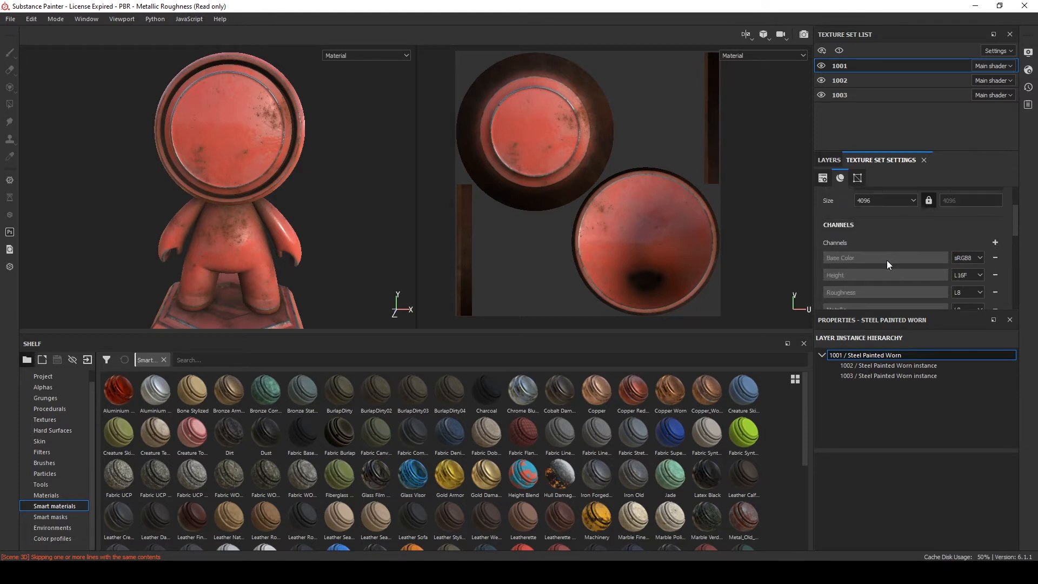
pyautogui.scroll(-3, 886, 261)
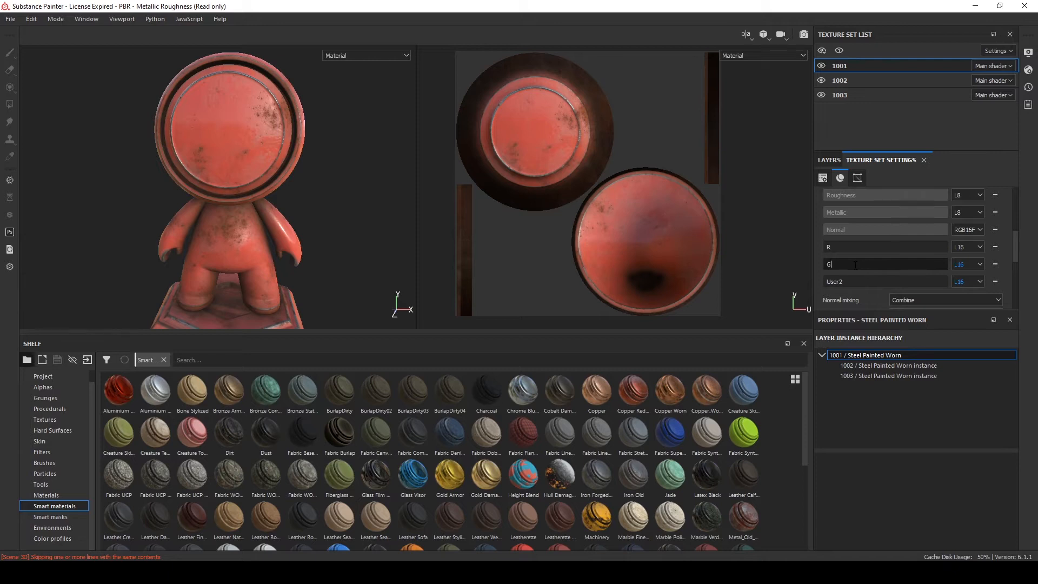
pyautogui.click(860, 279)
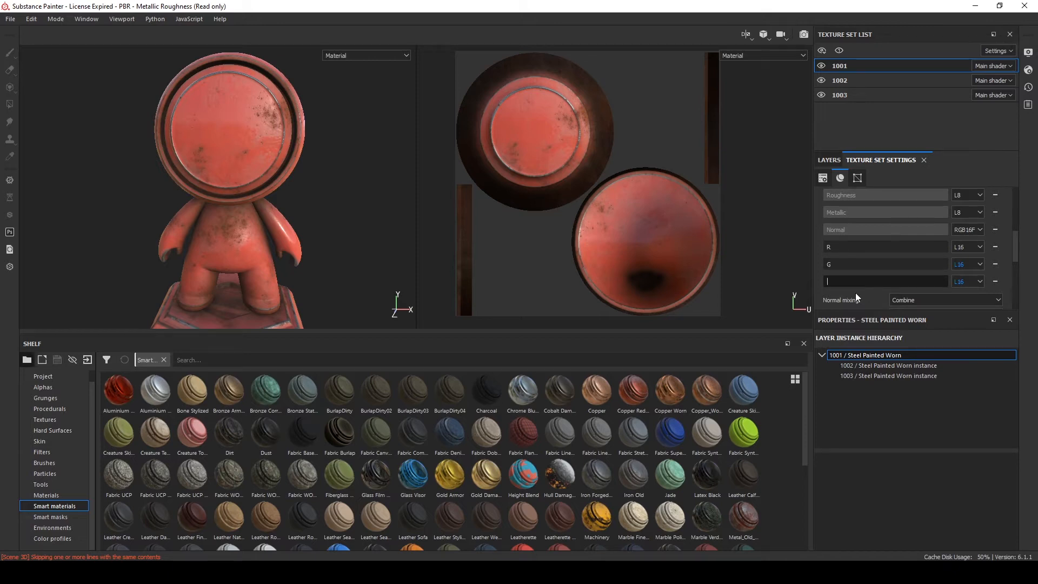
pyautogui.click(842, 247)
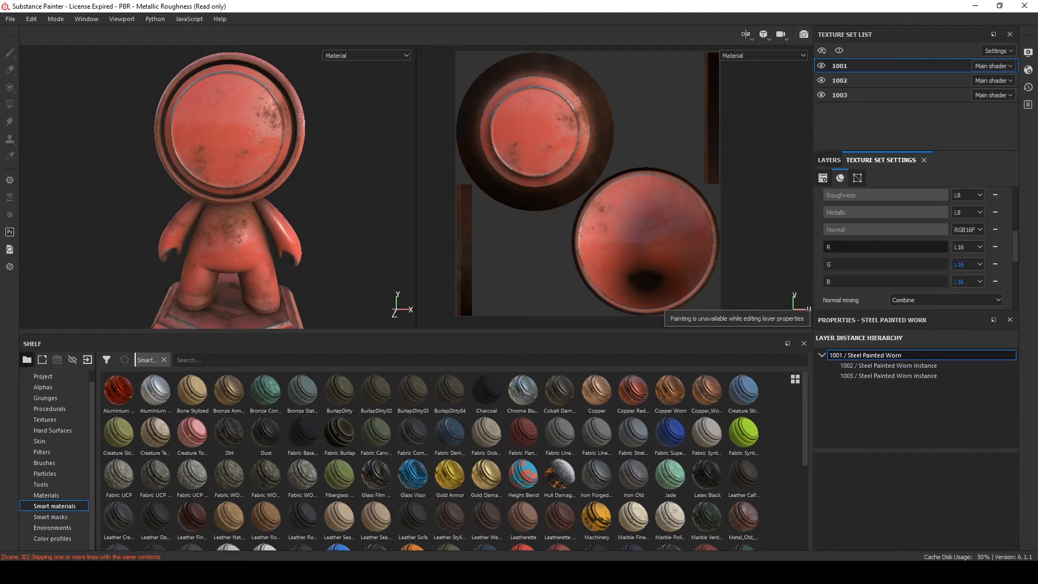
pyautogui.click(843, 265)
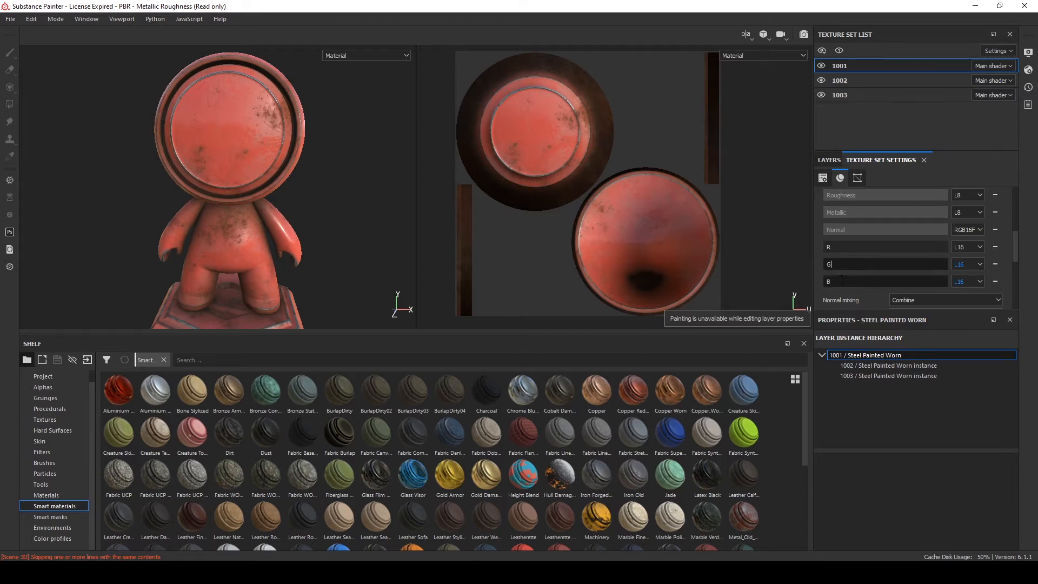
pyautogui.click(844, 281)
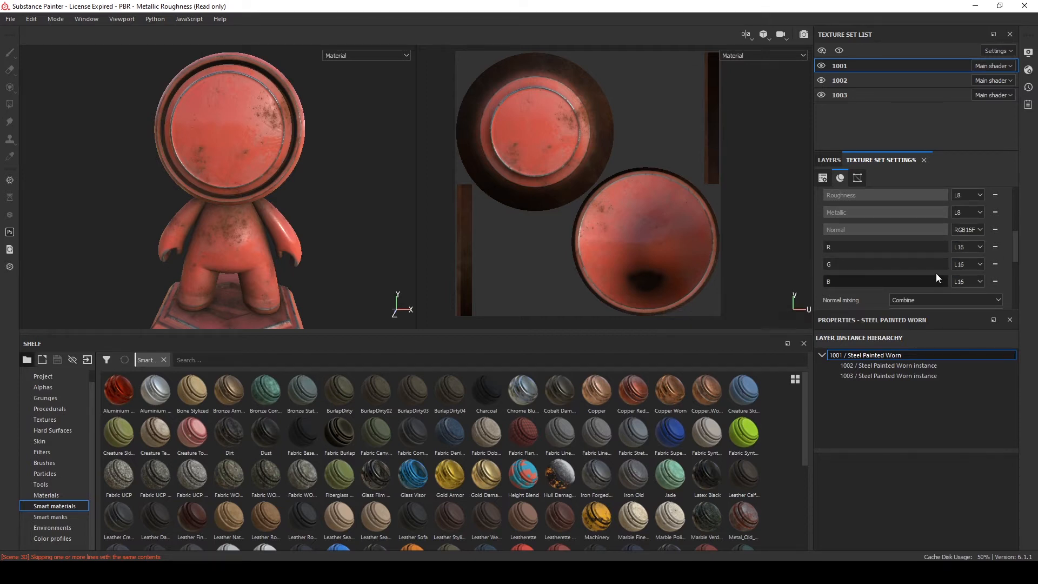
# Check the channel lists of texture sets 1002 and 1003
pyautogui.click(840, 82)
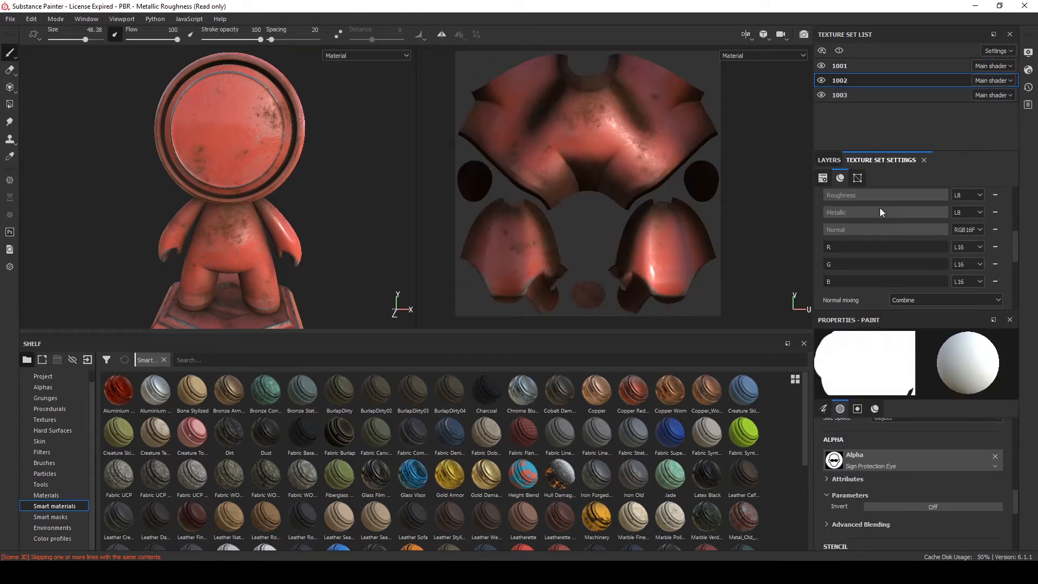
pyautogui.click(848, 94)
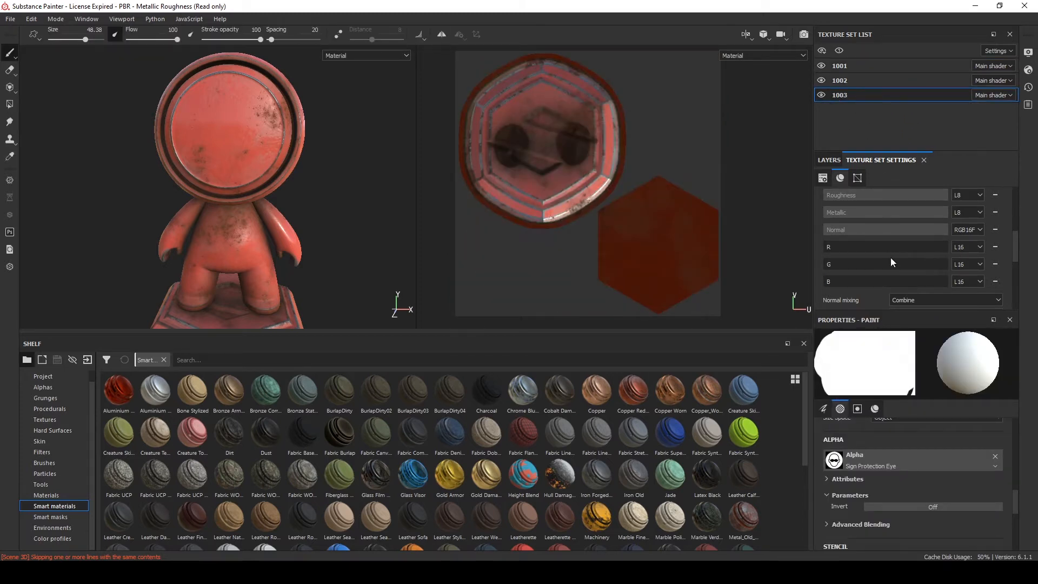
pyautogui.click(851, 81)
pyautogui.click(862, 96)
pyautogui.click(863, 262)
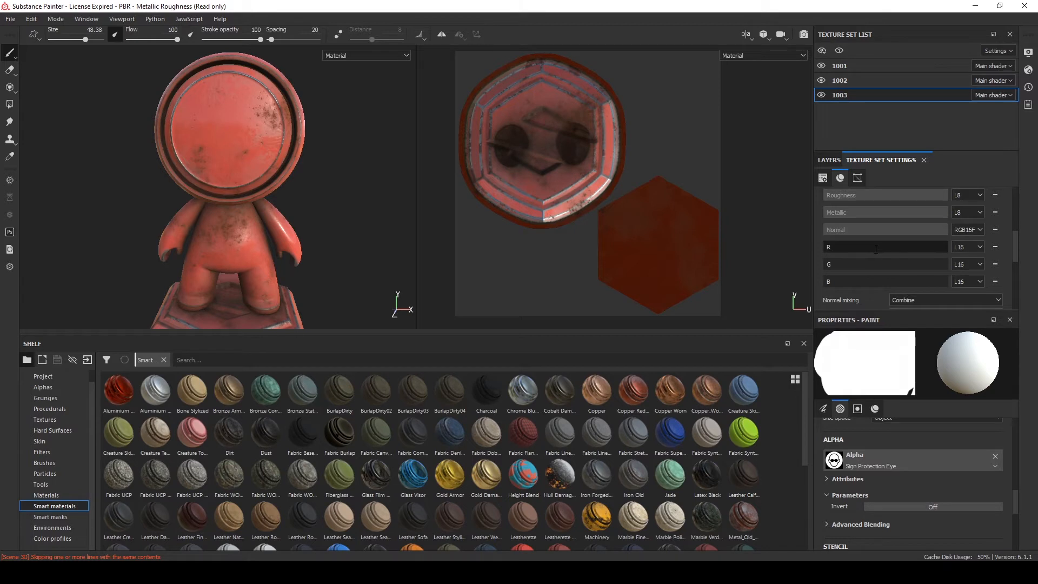
pyautogui.scroll(3, 868, 274)
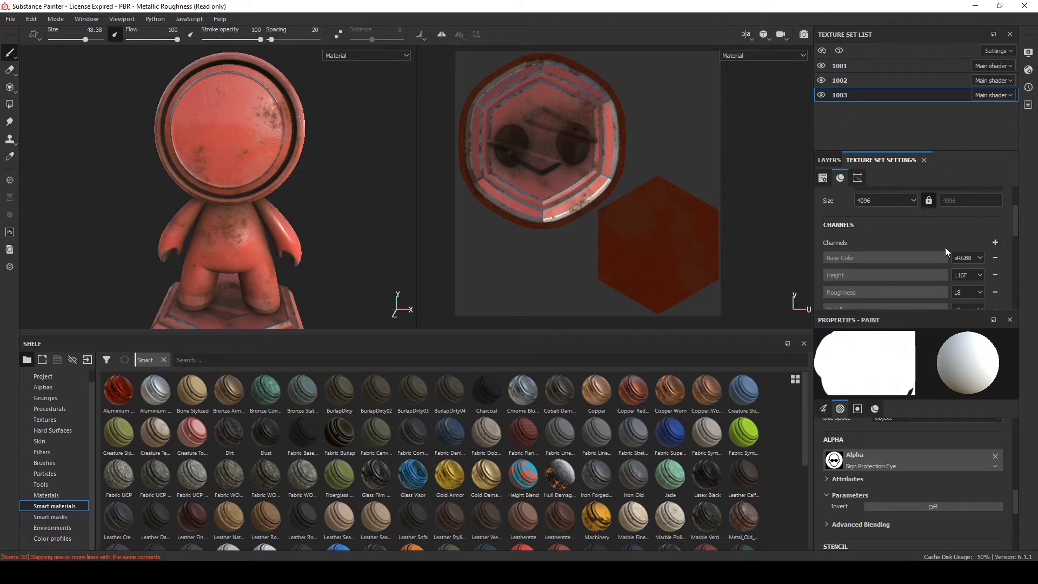
pyautogui.scroll(-5, 919, 260)
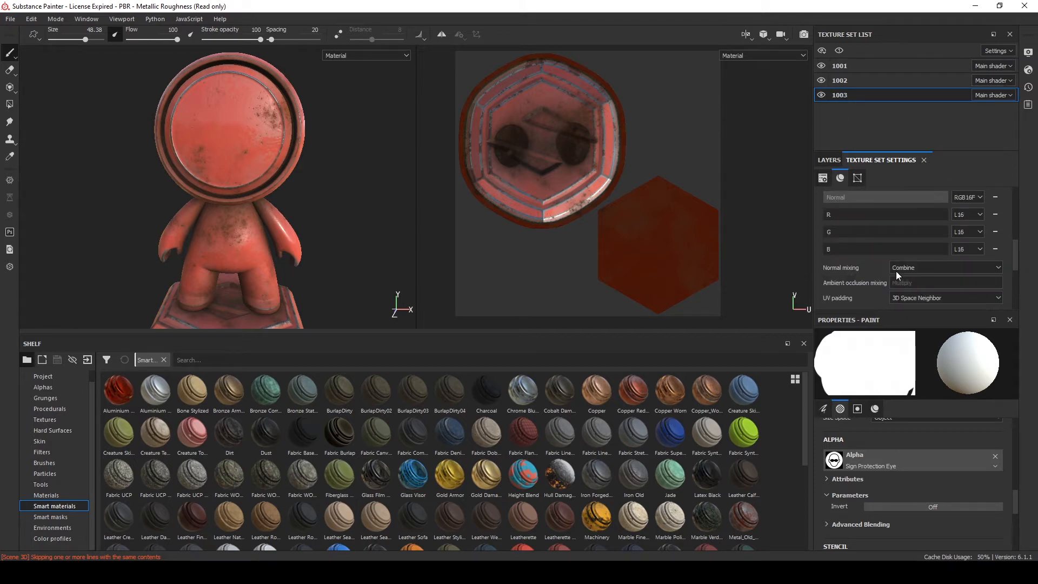
# Display the R channel in the viewport
pyautogui.click(735, 55)
pyautogui.scroll(-3, 739, 117)
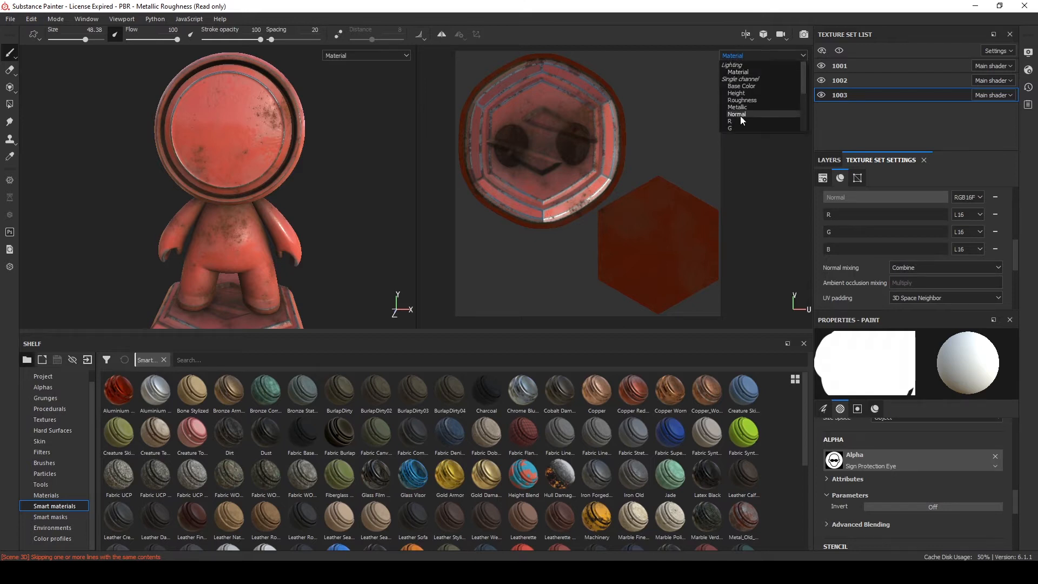
pyautogui.scroll(1, 736, 113)
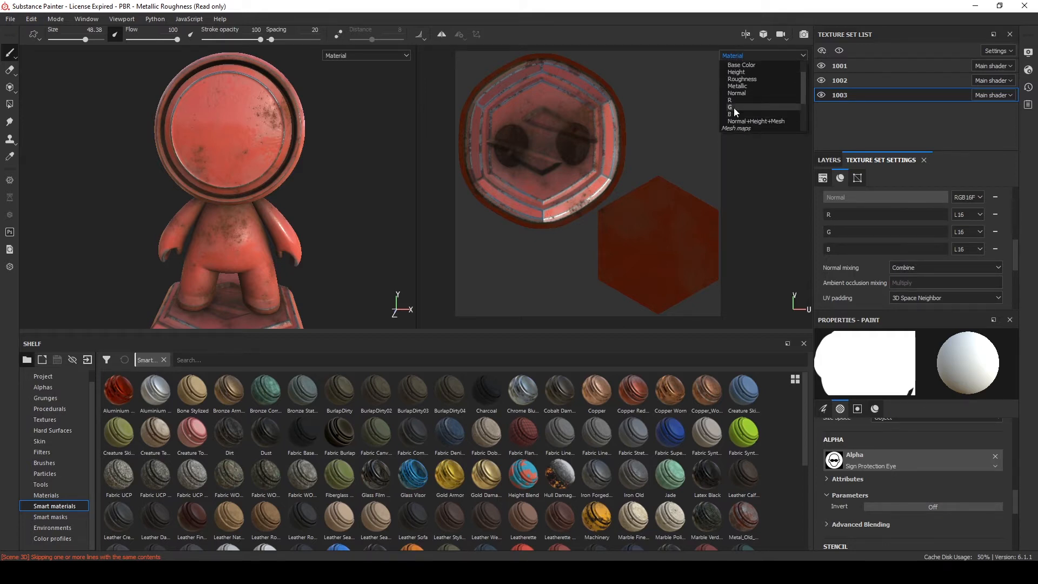
pyautogui.click(731, 101)
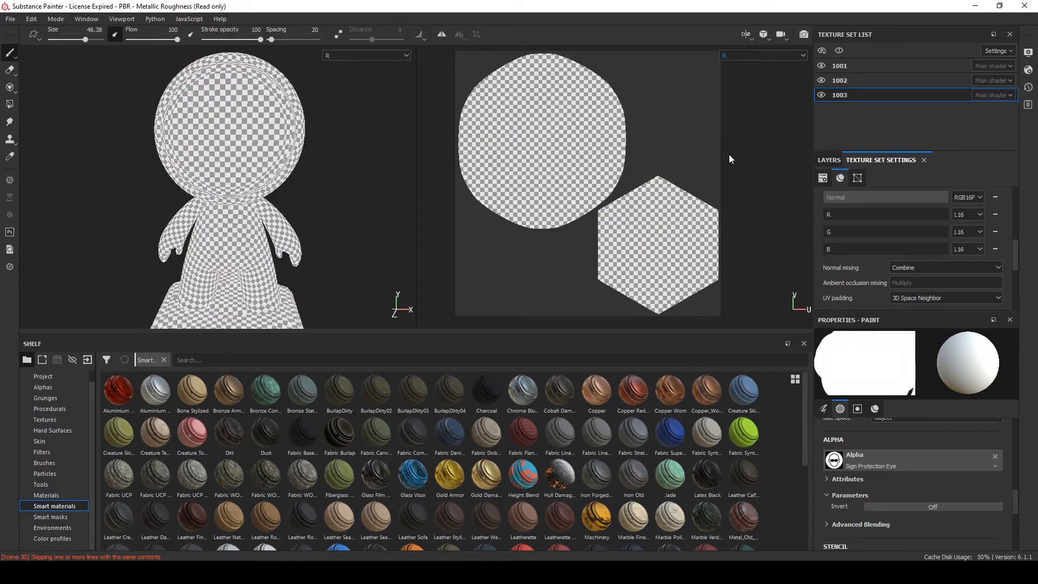
# Review the layer stacks of texture sets 1003 and 1001
pyautogui.click(829, 160)
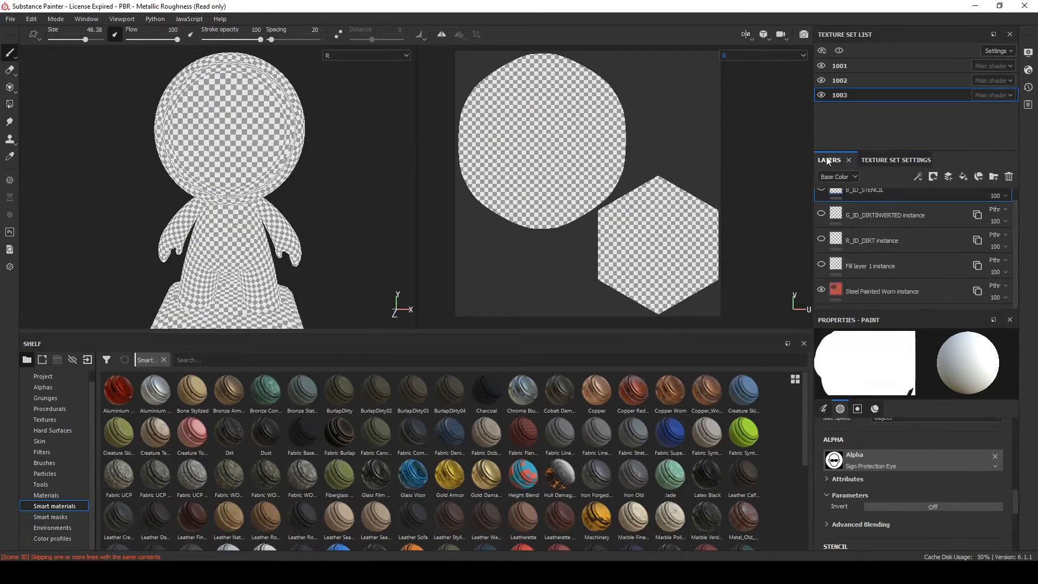
pyautogui.click(871, 270)
pyautogui.click(857, 66)
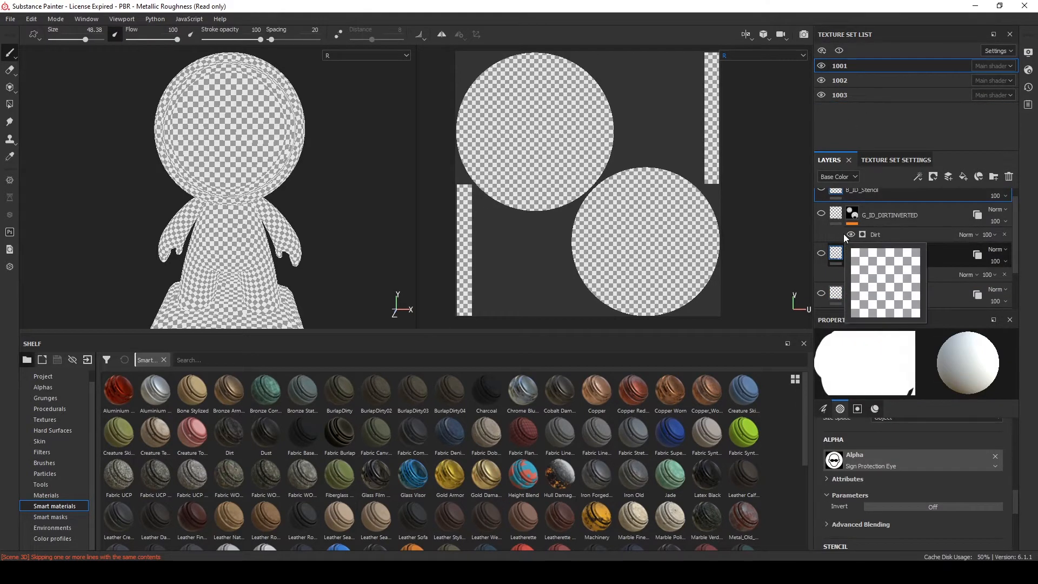
# Add a fill layer above RGB_ZERO OUT and disable its normal, color and height channels
pyautogui.scroll(-3, 864, 254)
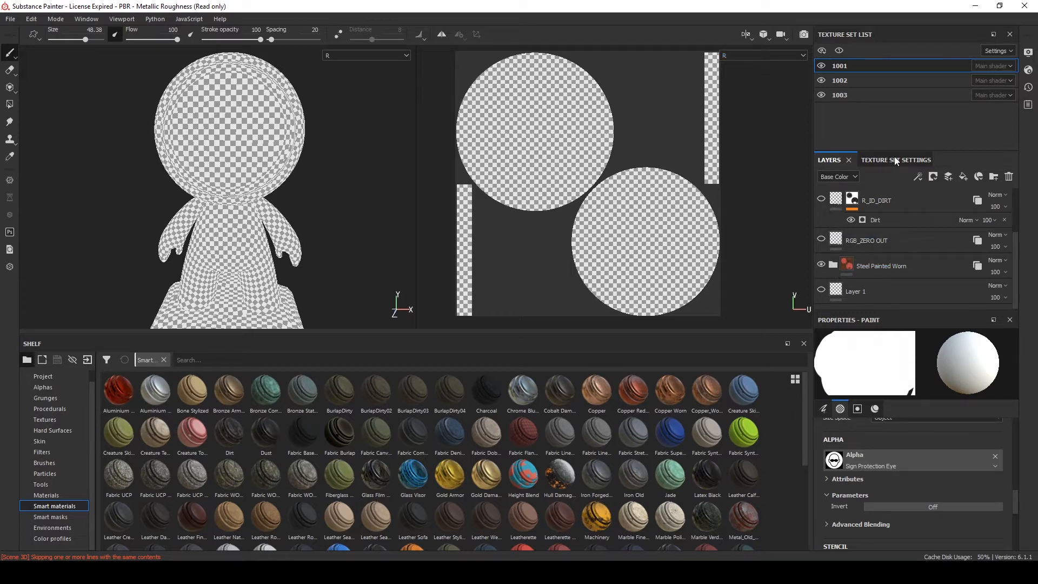
pyautogui.click(903, 249)
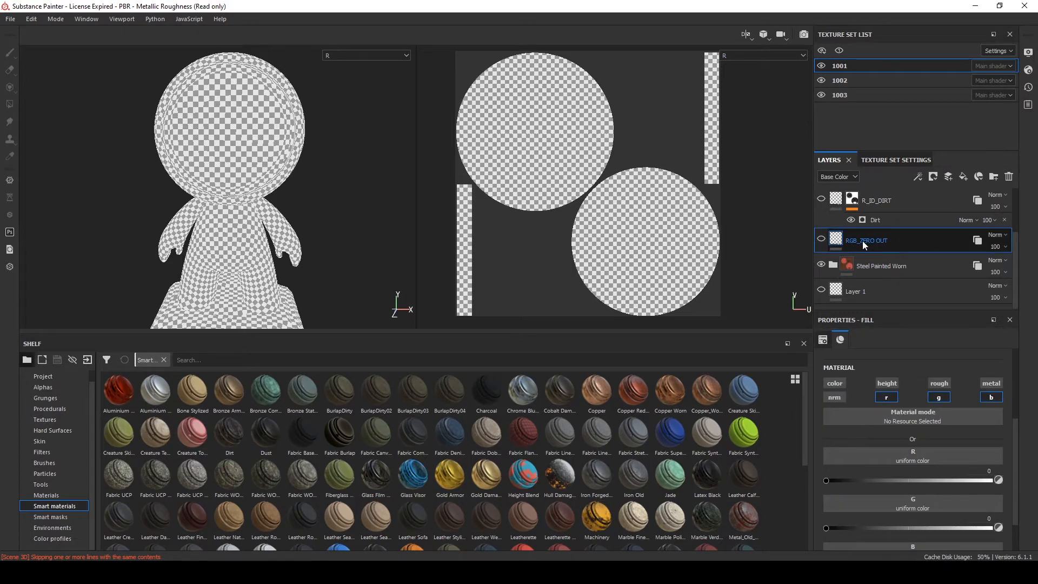
pyautogui.click(960, 178)
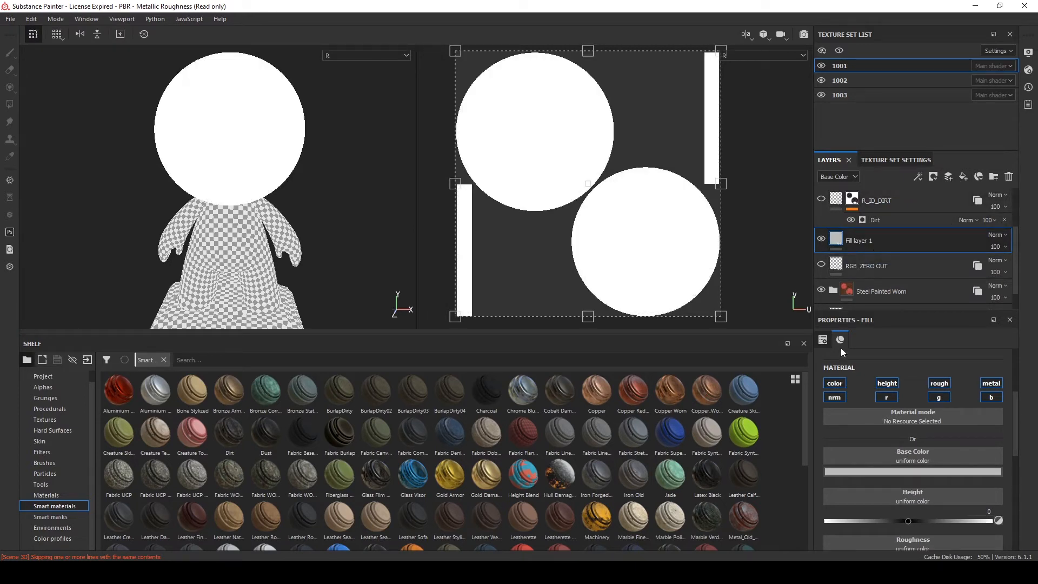
pyautogui.click(834, 398)
pyautogui.click(834, 383)
pyautogui.click(886, 382)
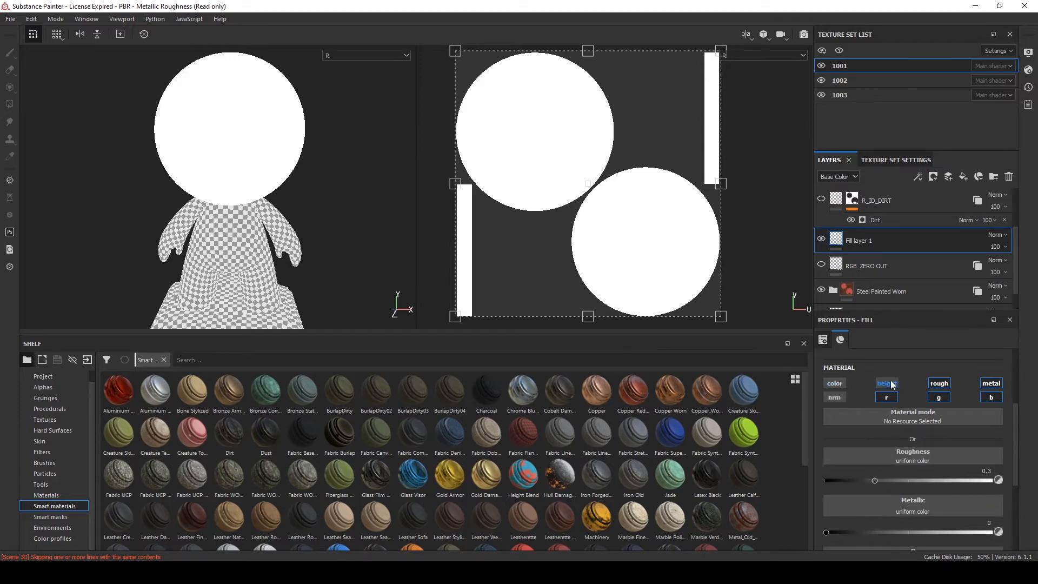
# Delete the RGB_ZERO OUT layer and undo the deletion
pyautogui.click(919, 271)
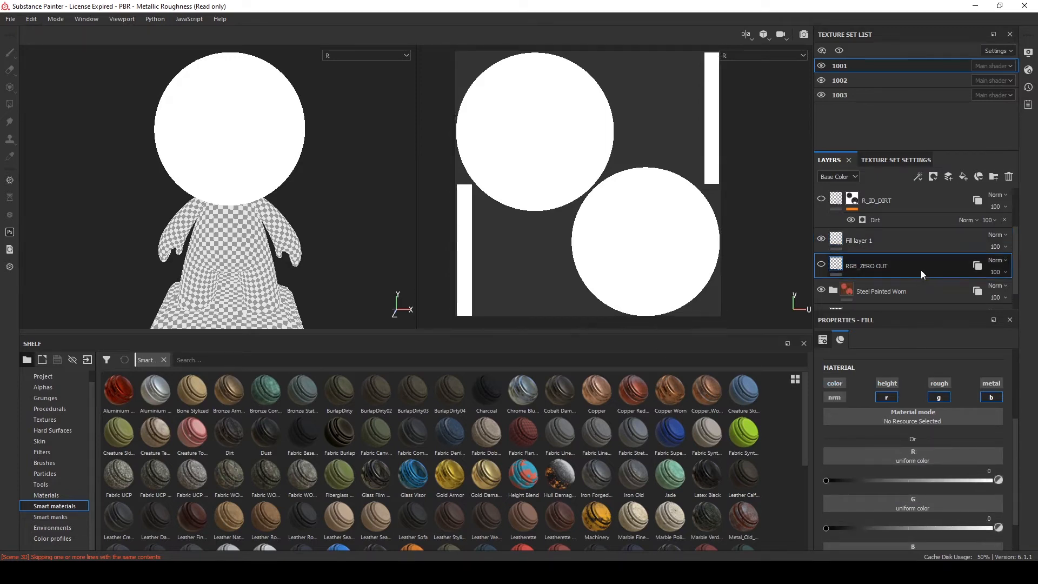
pyautogui.click(1009, 176)
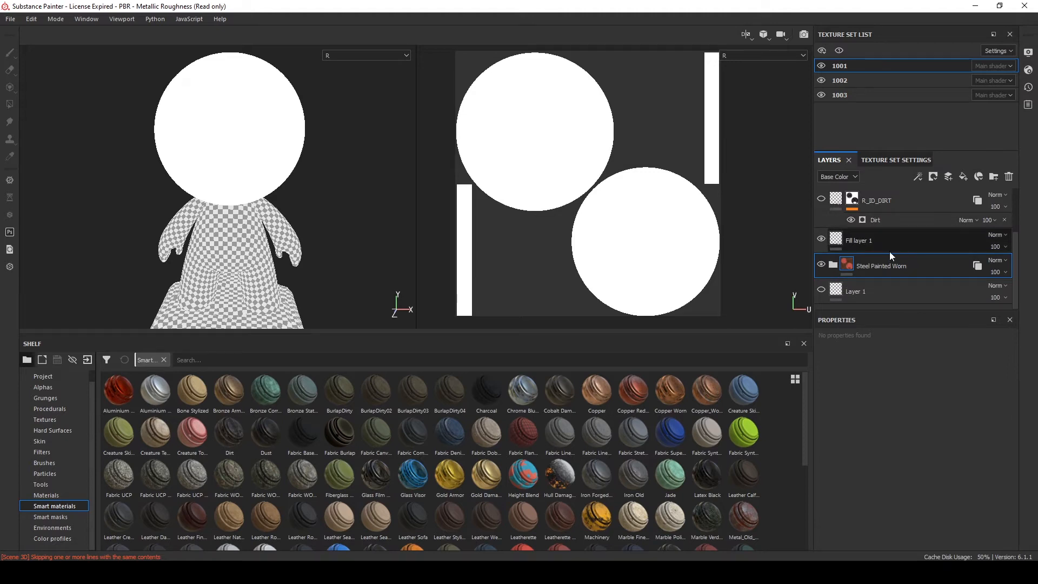
pyautogui.hotkey('ctrl', 'z')
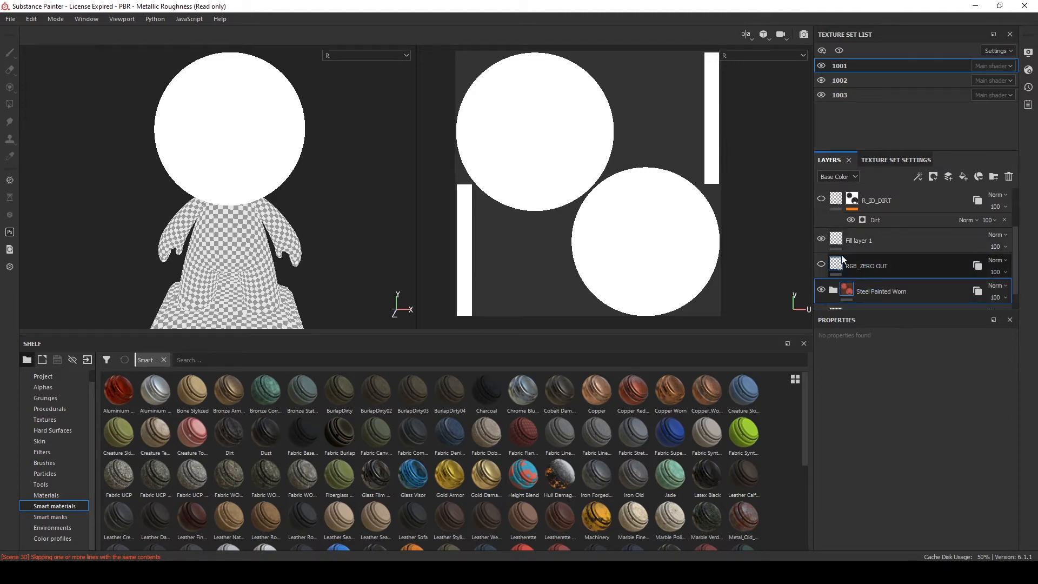
# On the new fill layer, disable the rough and metal channels and set the R, G and B values to 0
pyautogui.click(896, 244)
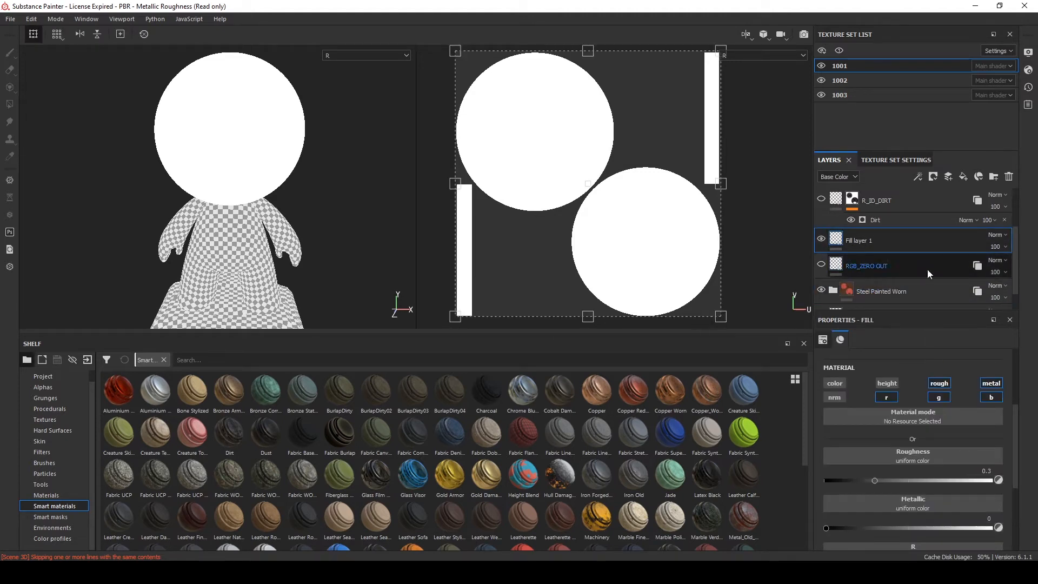
pyautogui.click(938, 382)
pyautogui.click(990, 382)
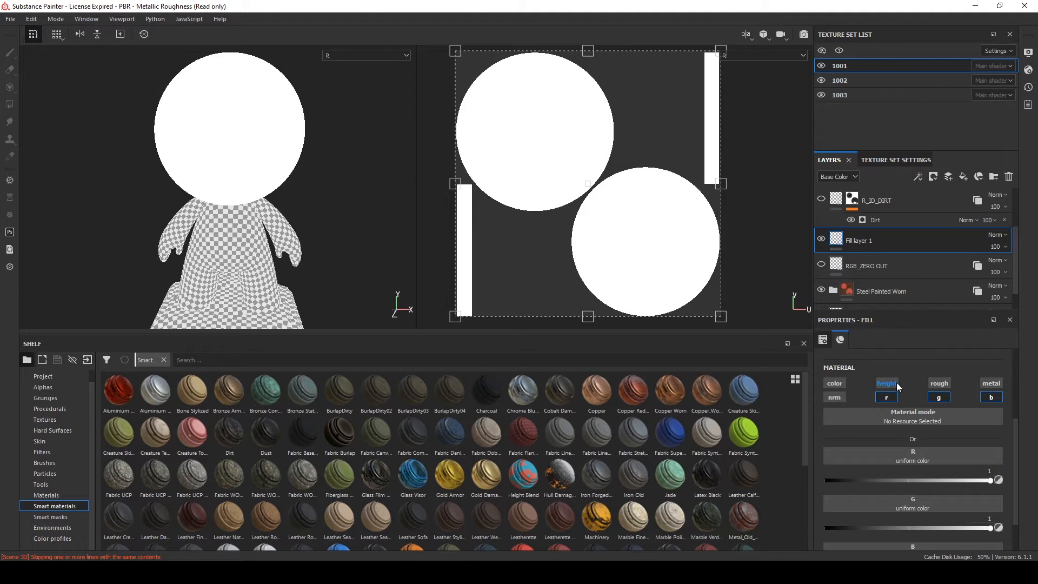
pyautogui.moveTo(982, 481); pyautogui.dragTo(653, 475)
pyautogui.moveTo(984, 527); pyautogui.dragTo(800, 501)
pyautogui.scroll(-2, 823, 495)
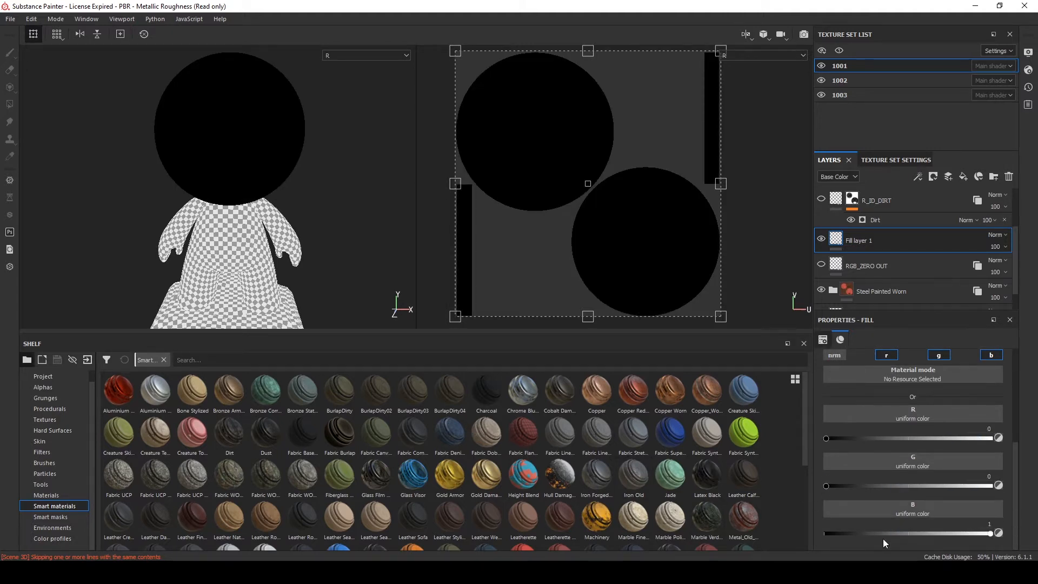
pyautogui.moveTo(882, 535); pyautogui.dragTo(651, 527)
pyautogui.scroll(1, 826, 395)
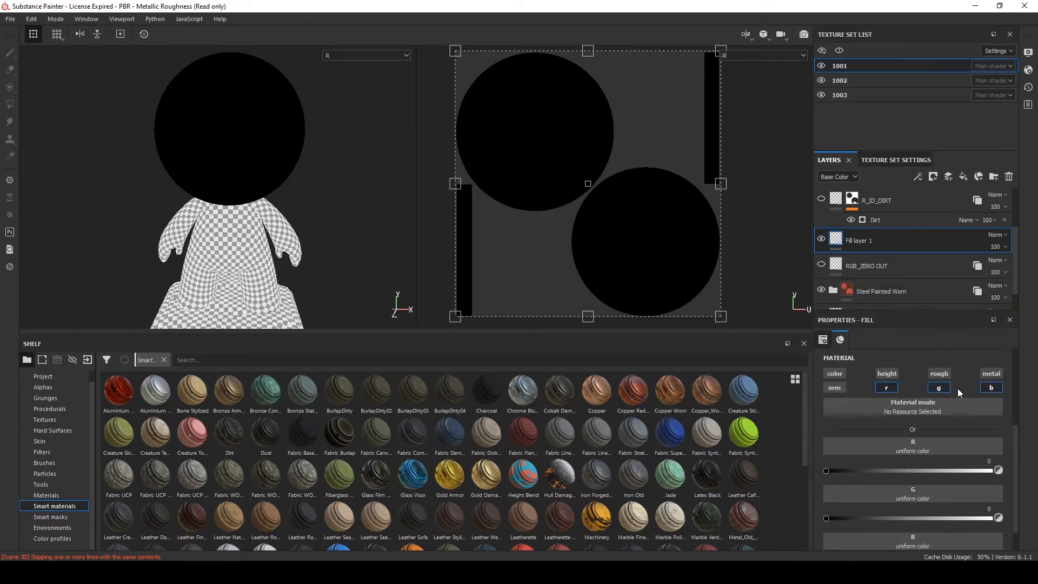
pyautogui.moveTo(895, 471); pyautogui.dragTo(825, 470)
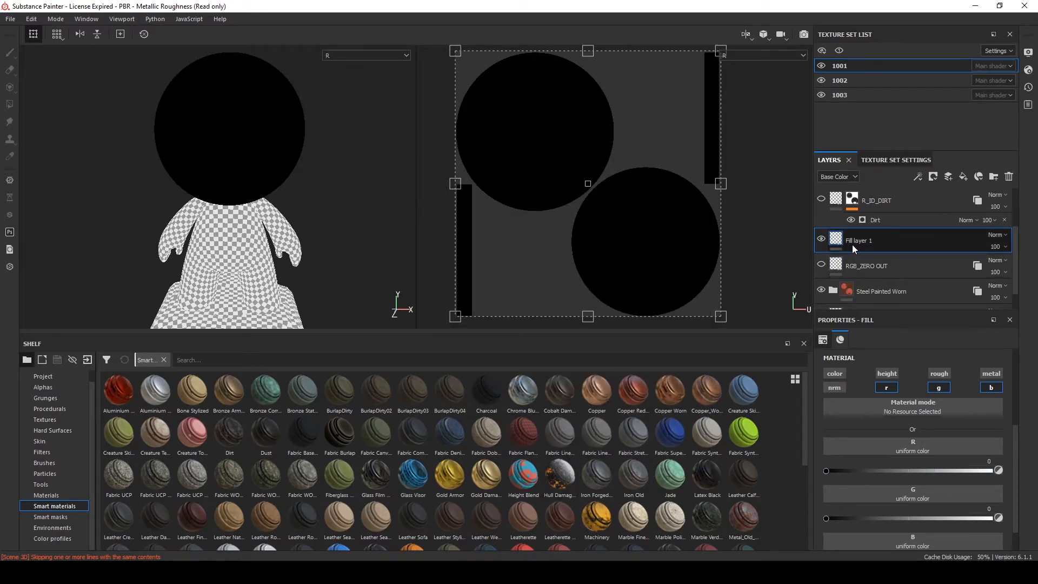
# Rename the new fill layer to rgb_zero_out
pyautogui.write('rgb_zero_out')
pyautogui.press('Return')
# Try to instantiate the rgb_zero_out layer across texture sets 1002 and 1003, then cancel
pyautogui.rightClick(889, 238)
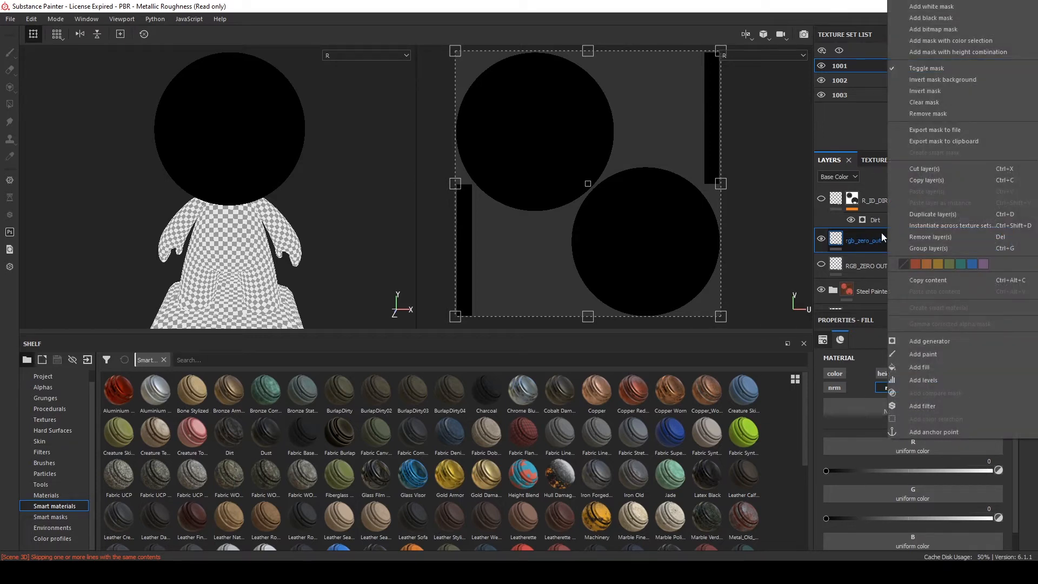
pyautogui.click(837, 242)
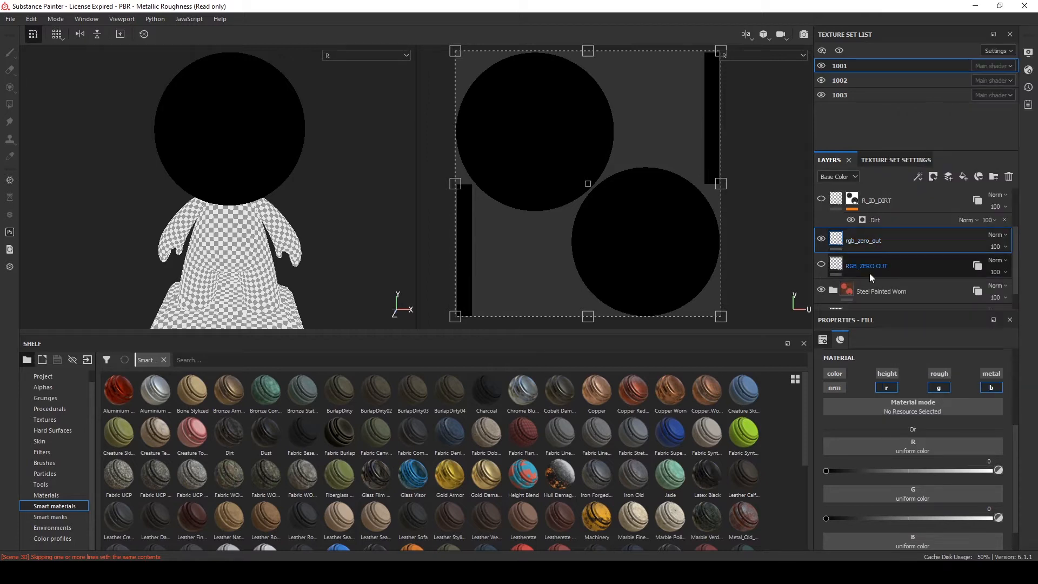
pyautogui.rightClick(938, 239)
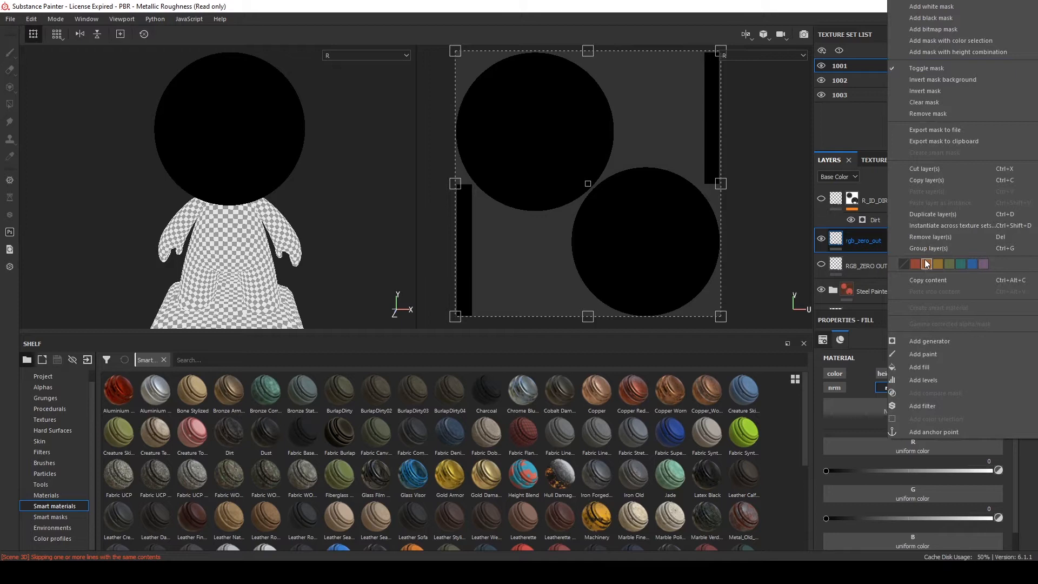
pyautogui.click(945, 226)
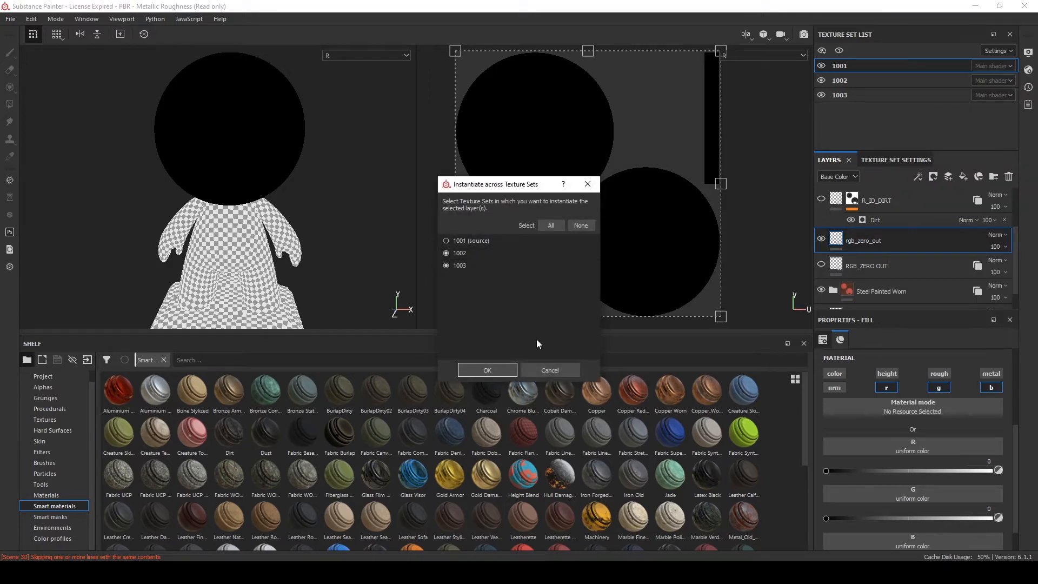
pyautogui.click(548, 370)
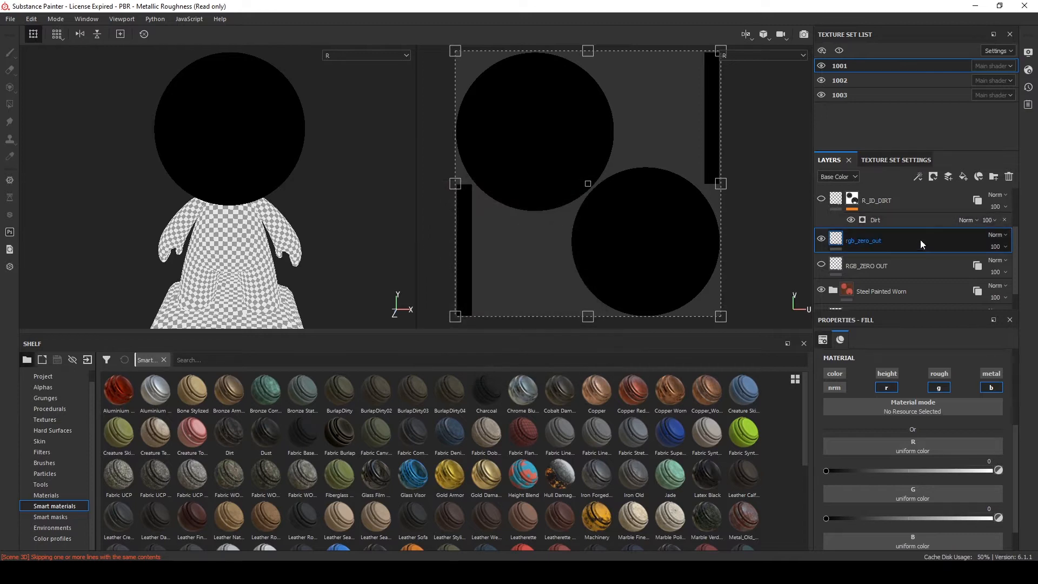
# Delete the rgb_zero_out fill layer and turn on the RGB_ZERO OUT layer's visibility
pyautogui.click(1008, 178)
pyautogui.click(821, 241)
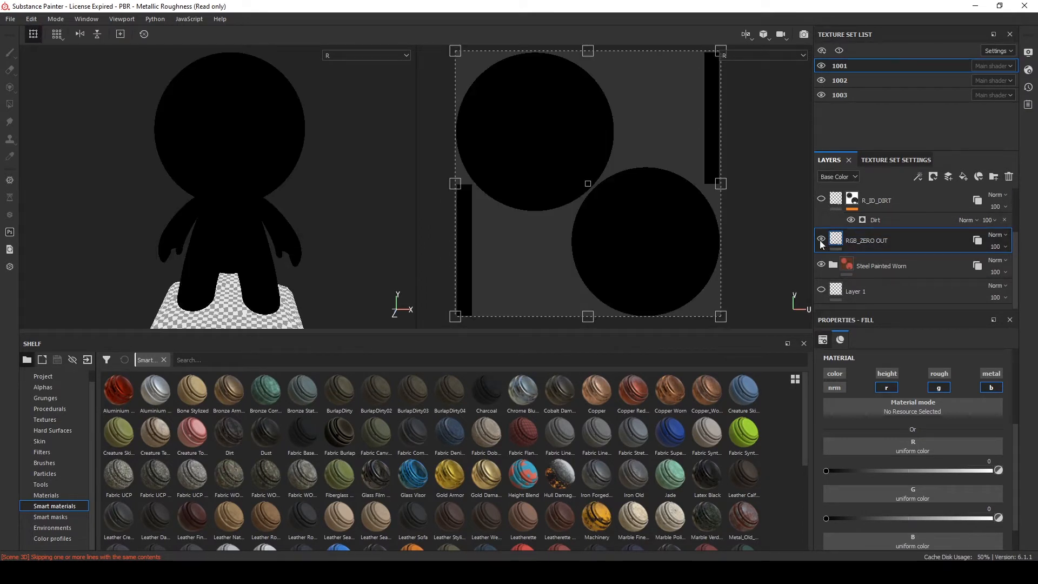
# Turn on the Fill layer 1 instance in texture set 1003
pyautogui.scroll(-3, 259, 259)
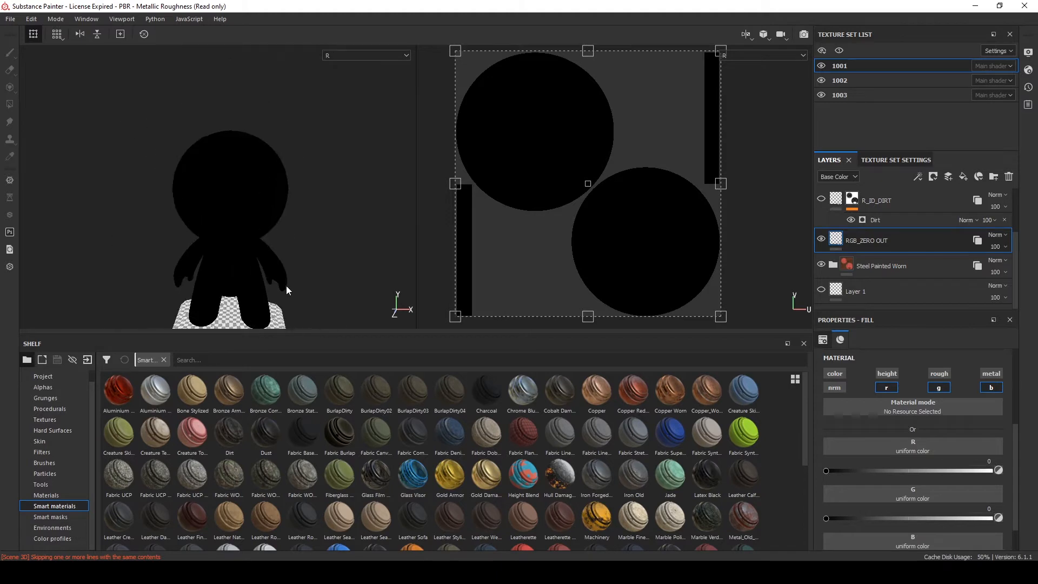
pyautogui.scroll(4, 278, 280)
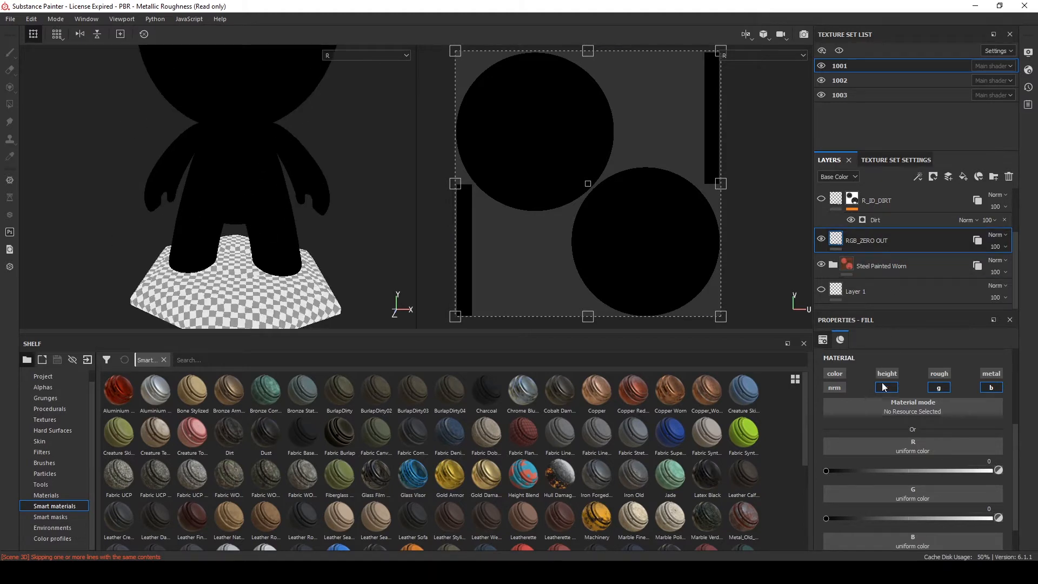
pyautogui.scroll(-1, 874, 414)
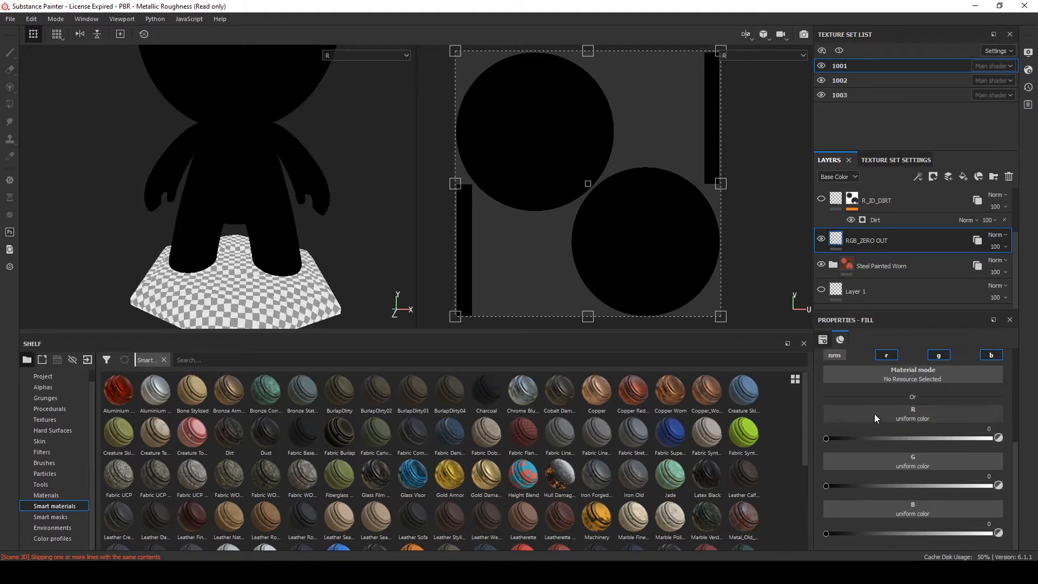
pyautogui.click(977, 240)
pyautogui.click(870, 94)
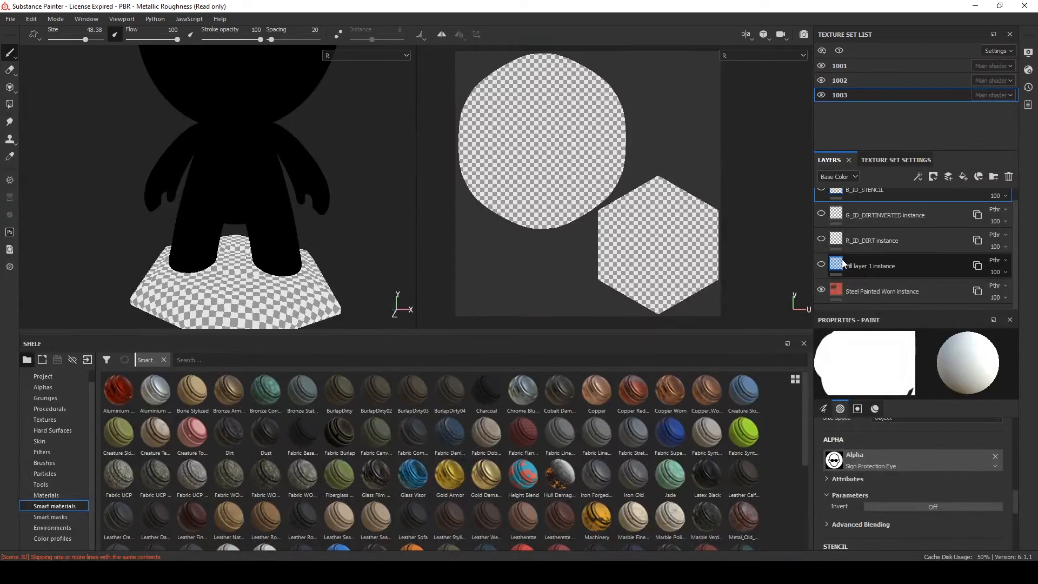
pyautogui.click(820, 264)
pyautogui.click(885, 265)
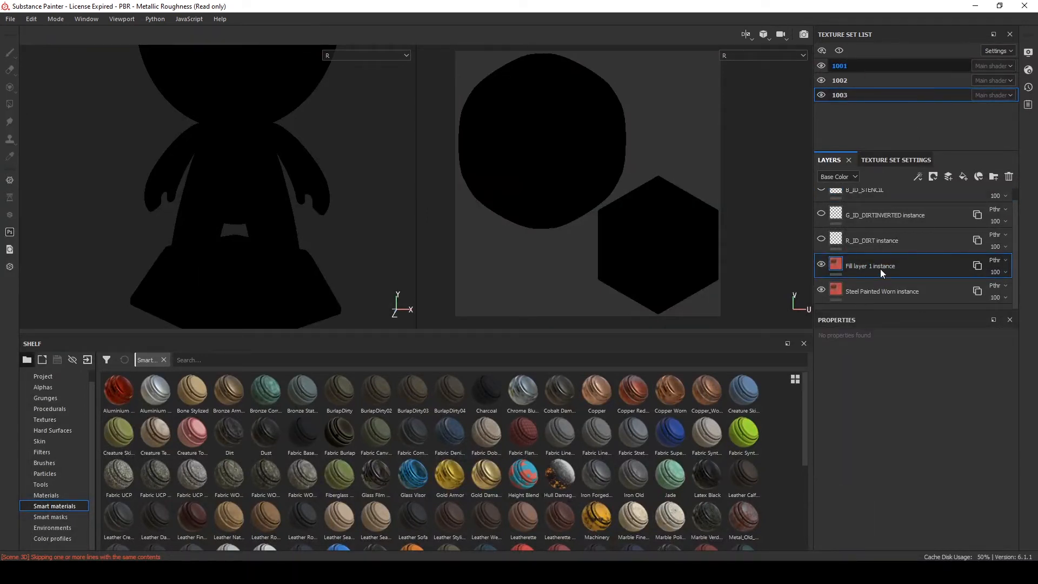
# Turn on the R_ID_DIRT layer's visibility in texture set 1001
pyautogui.scroll(-3, 893, 278)
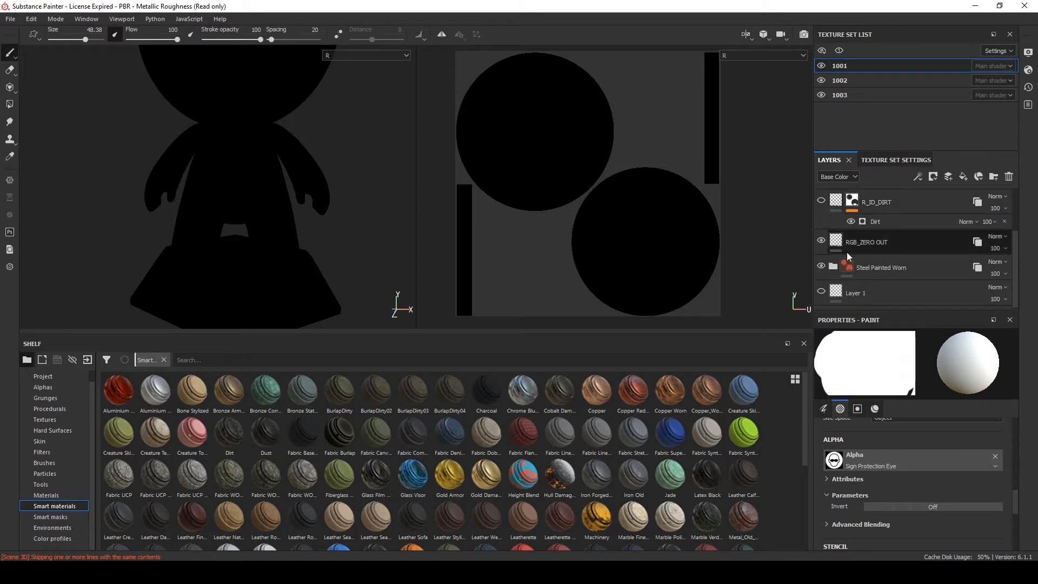
pyautogui.click(916, 240)
pyautogui.scroll(1, 910, 251)
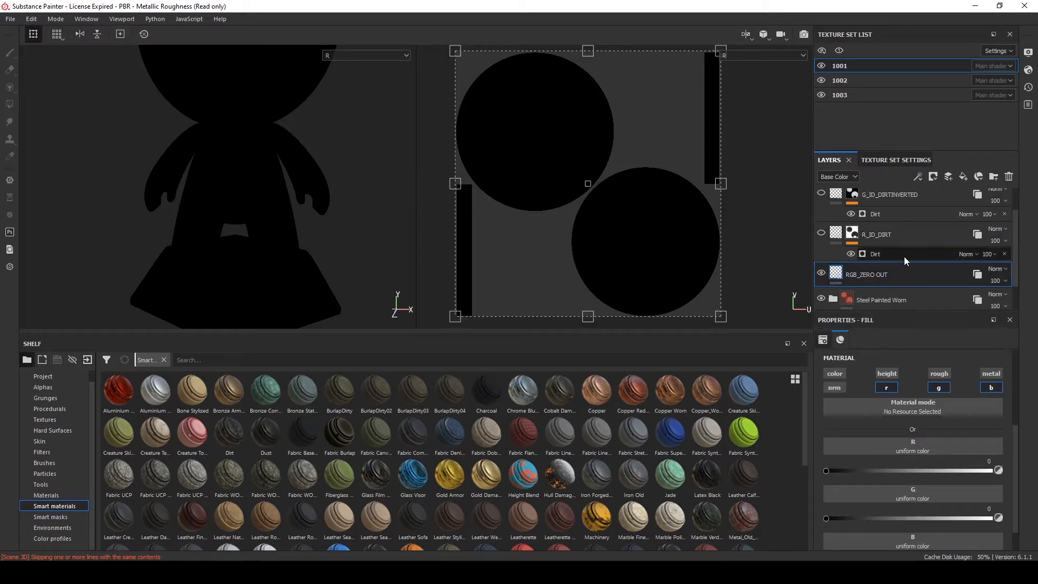
pyautogui.scroll(1, 907, 265)
pyautogui.click(895, 268)
pyautogui.click(890, 227)
pyautogui.click(891, 204)
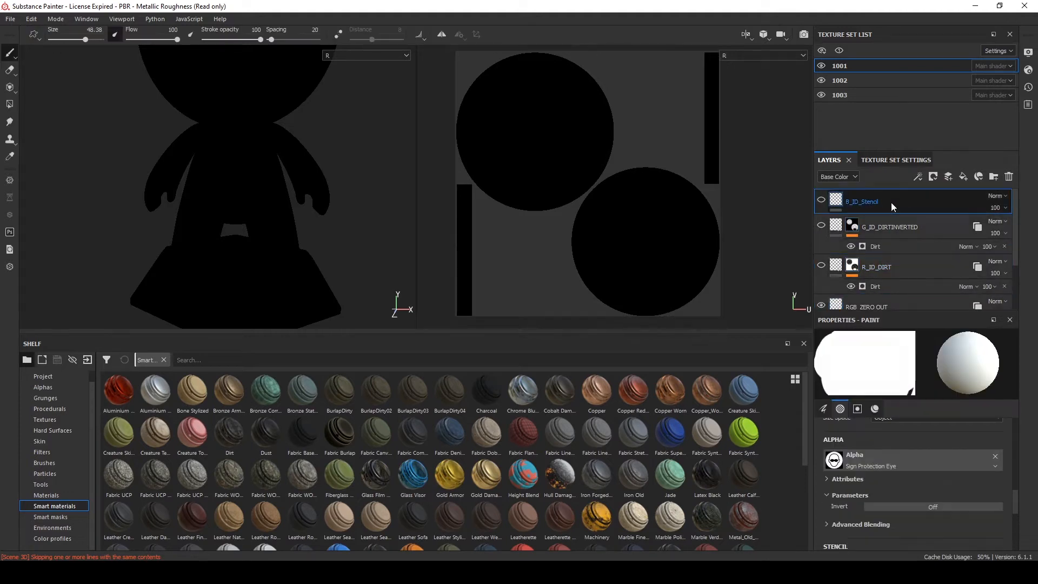
pyautogui.click(893, 267)
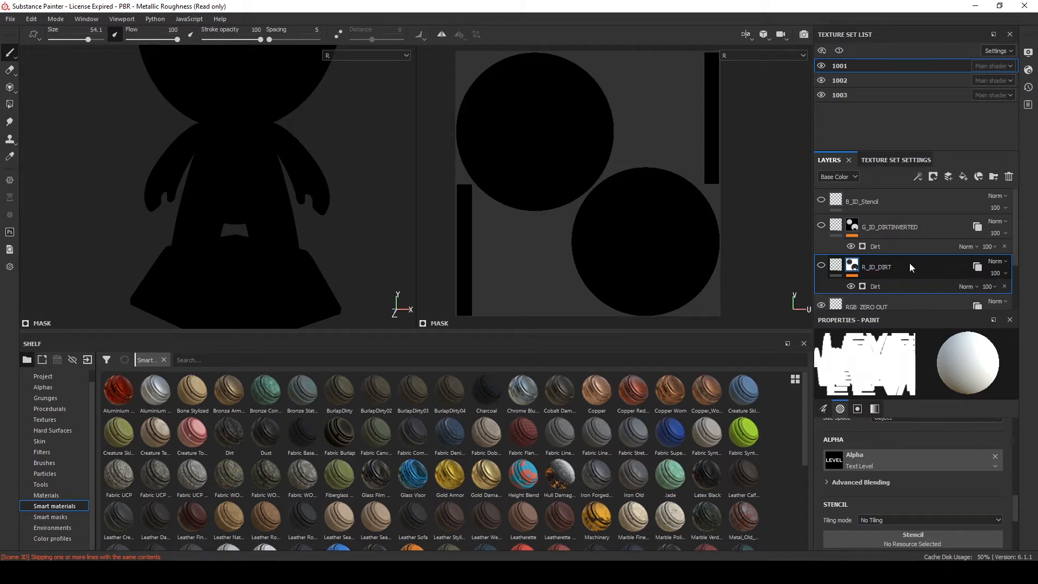
pyautogui.scroll(-1, 909, 262)
pyautogui.click(821, 232)
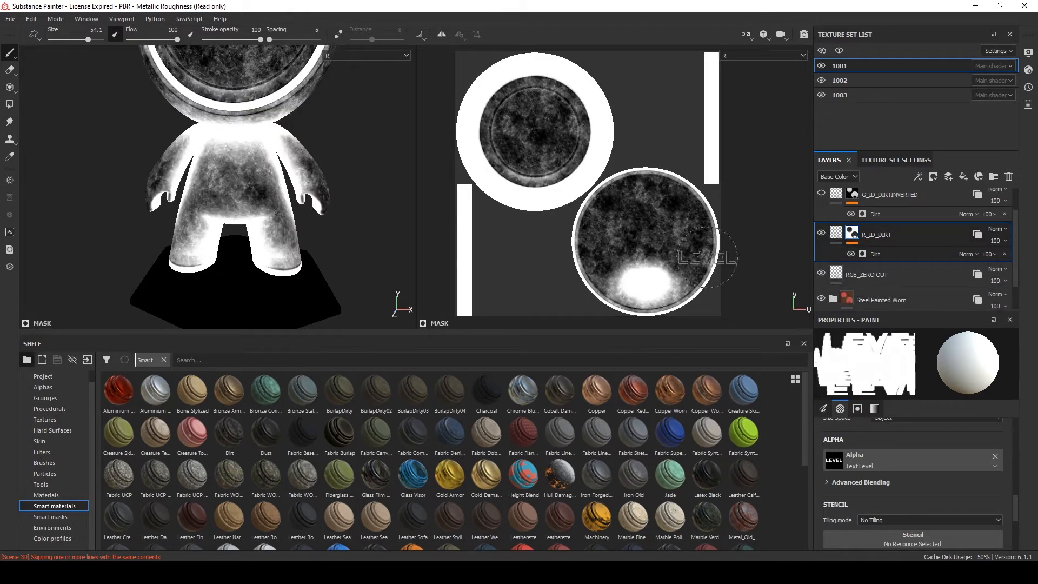
# Turn on the R_ID_DIRT instance in texture set 1003
pyautogui.keyDown('alt'); pyautogui.moveTo(304, 174); pyautogui.dragTo(354, 178, button='middle'); pyautogui.keyUp('alt')
pyautogui.scroll(-2, 350, 201)
pyautogui.keyDown('alt'); pyautogui.moveTo(317, 199); pyautogui.dragTo(302, 178); pyautogui.keyUp('alt')
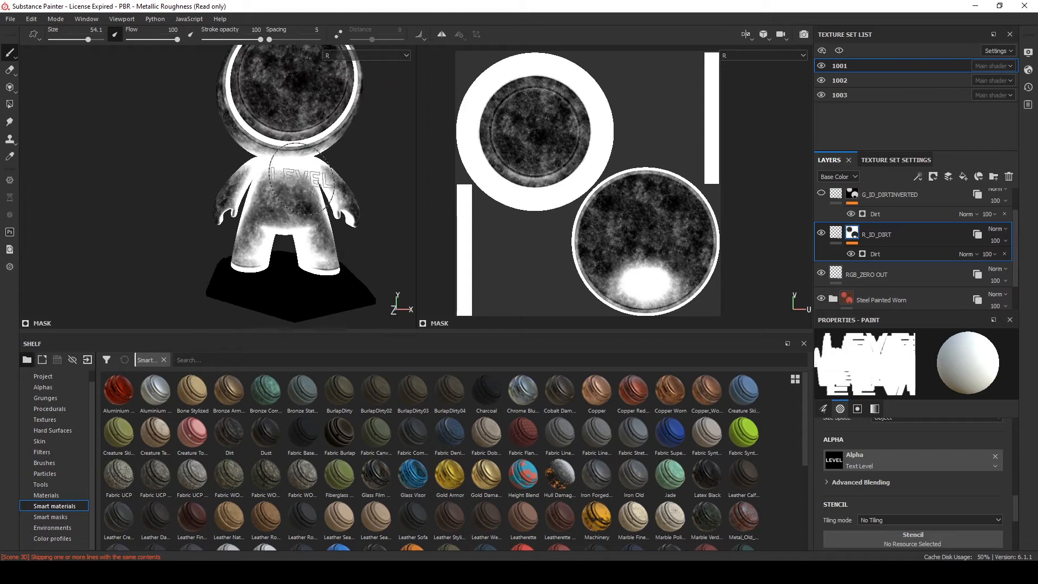
pyautogui.click(881, 93)
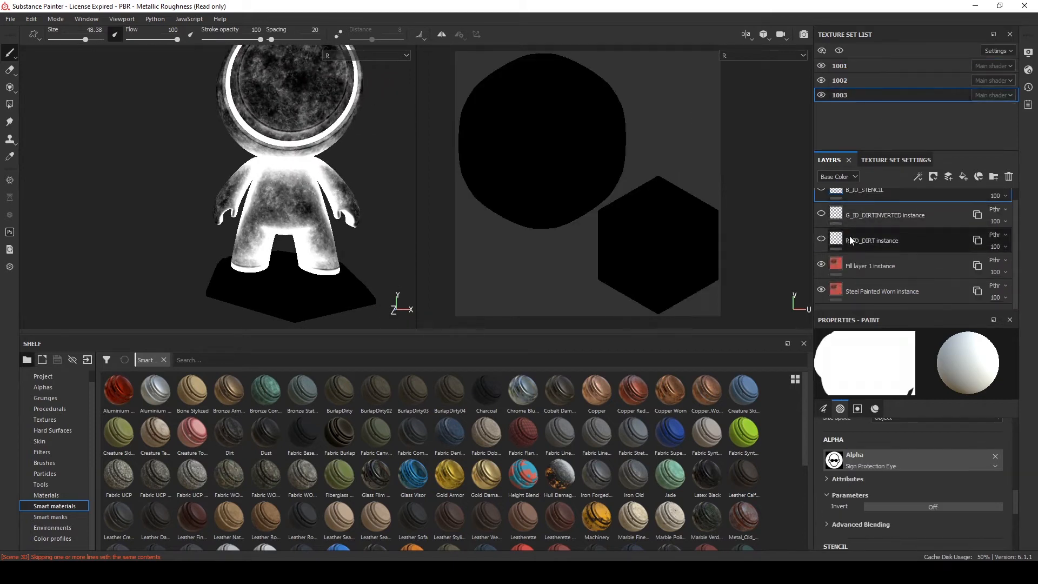
pyautogui.scroll(1, 849, 236)
pyautogui.click(821, 251)
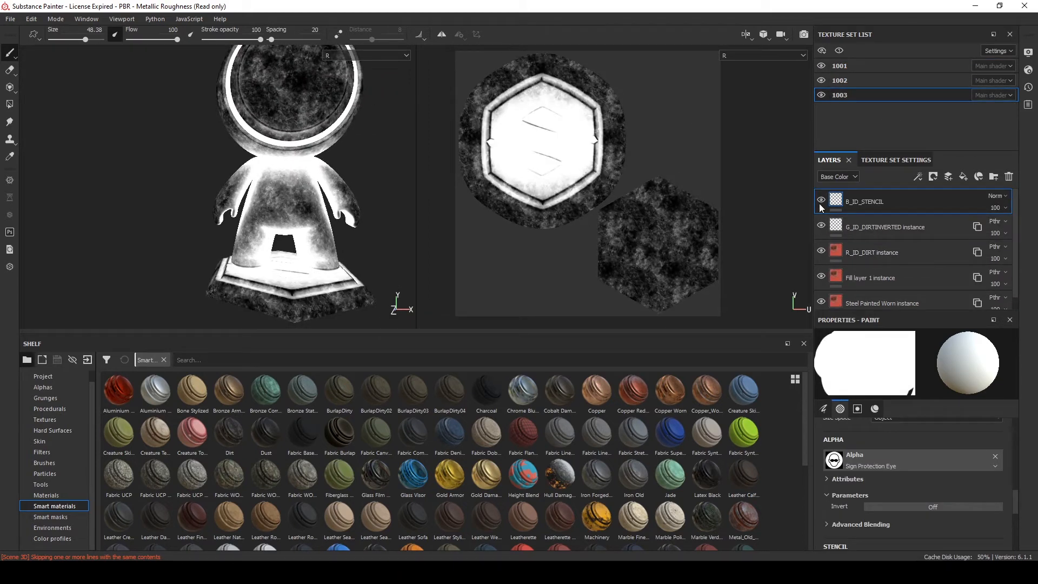
# Inspect texture set 1002's layer stack and the R_ID_DIRT layer in texture set 1001
pyautogui.click(870, 81)
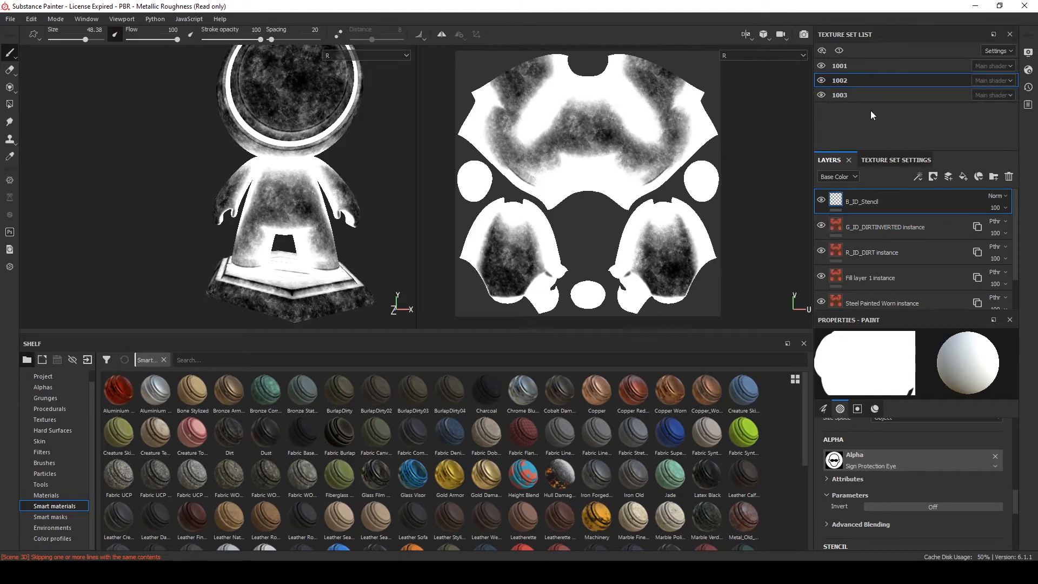
pyautogui.keyDown('alt'); pyautogui.moveTo(313, 142); pyautogui.dragTo(297, 154); pyautogui.keyUp('alt')
pyautogui.scroll(-1, 880, 251)
pyautogui.click(908, 237)
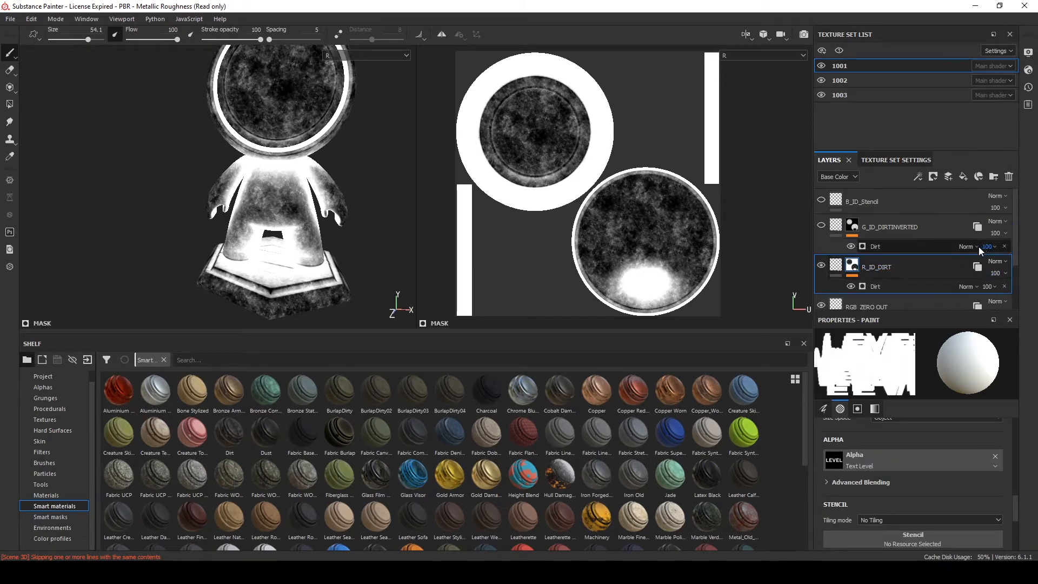
pyautogui.scroll(1, 982, 212)
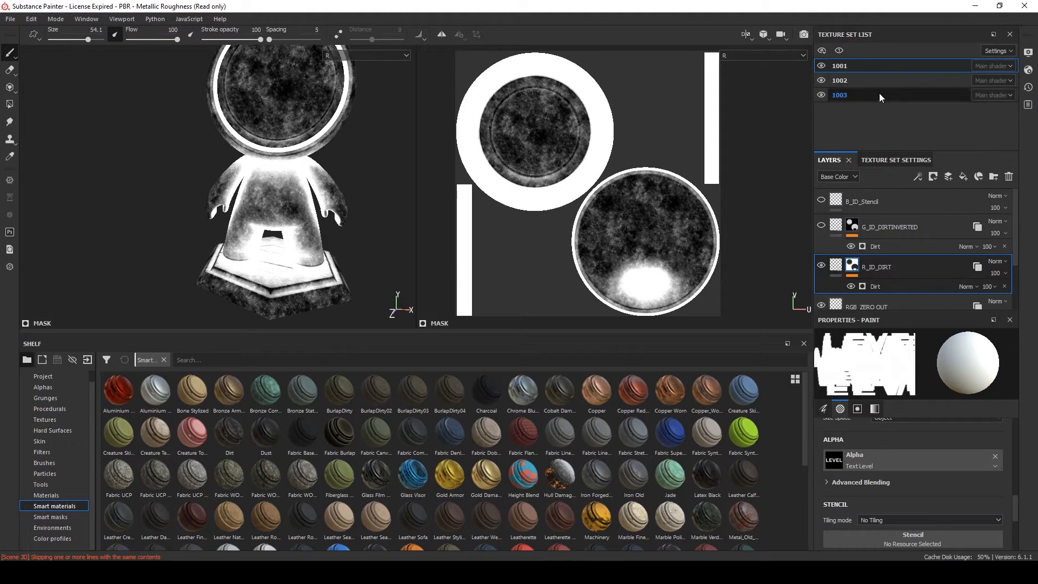
pyautogui.scroll(-1, 901, 243)
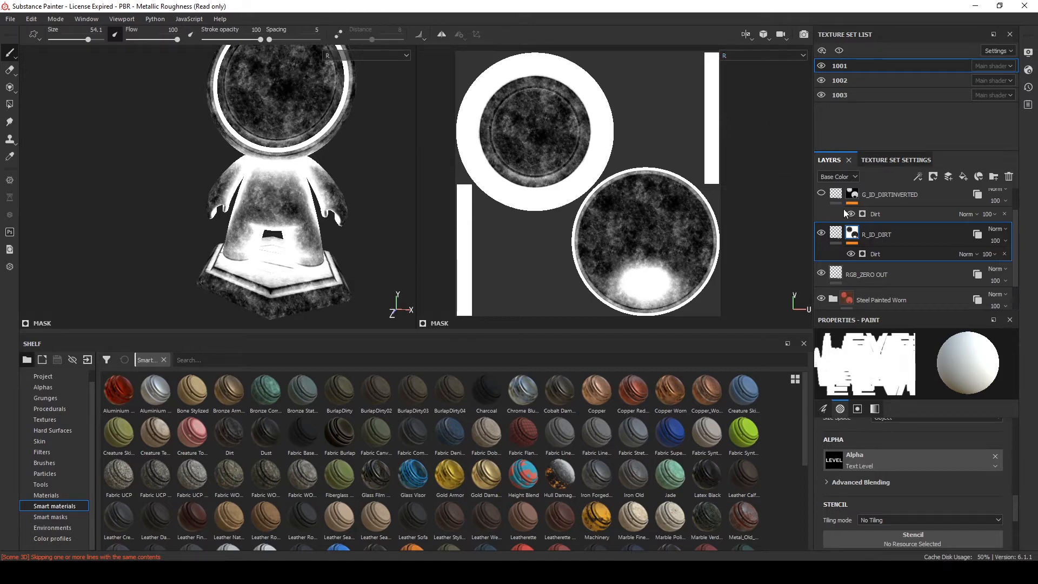
pyautogui.click(841, 233)
pyautogui.click(852, 233)
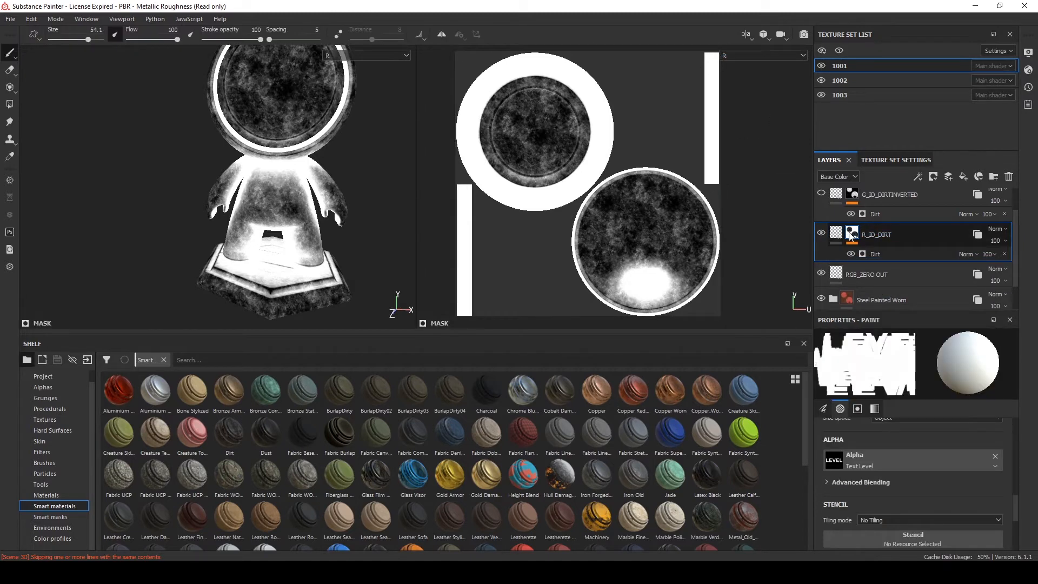
# Hide R_ID_DIRT and add a fill layer with only the R channel enabled, set to 1
pyautogui.click(821, 233)
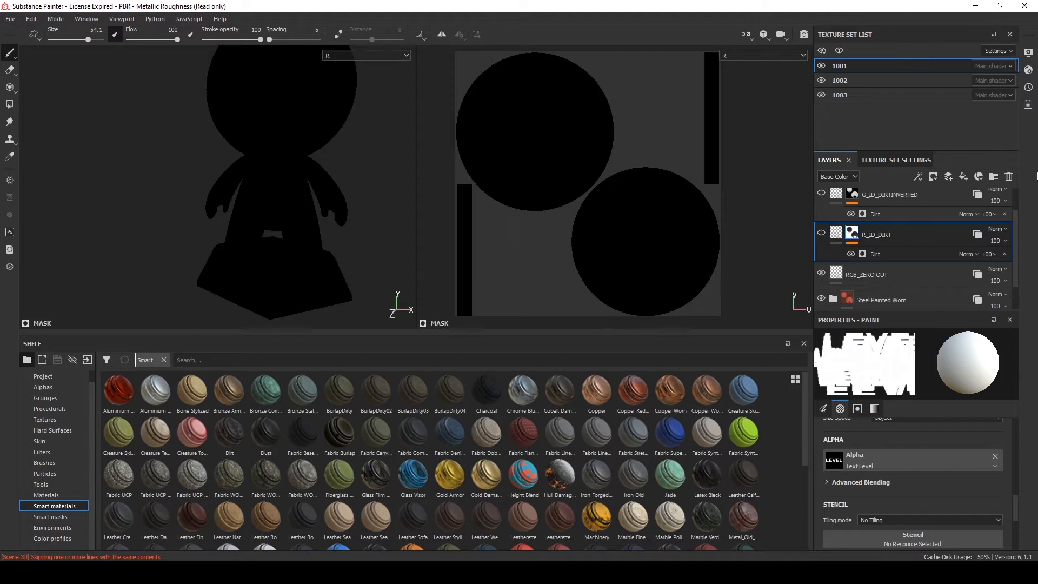
pyautogui.click(963, 176)
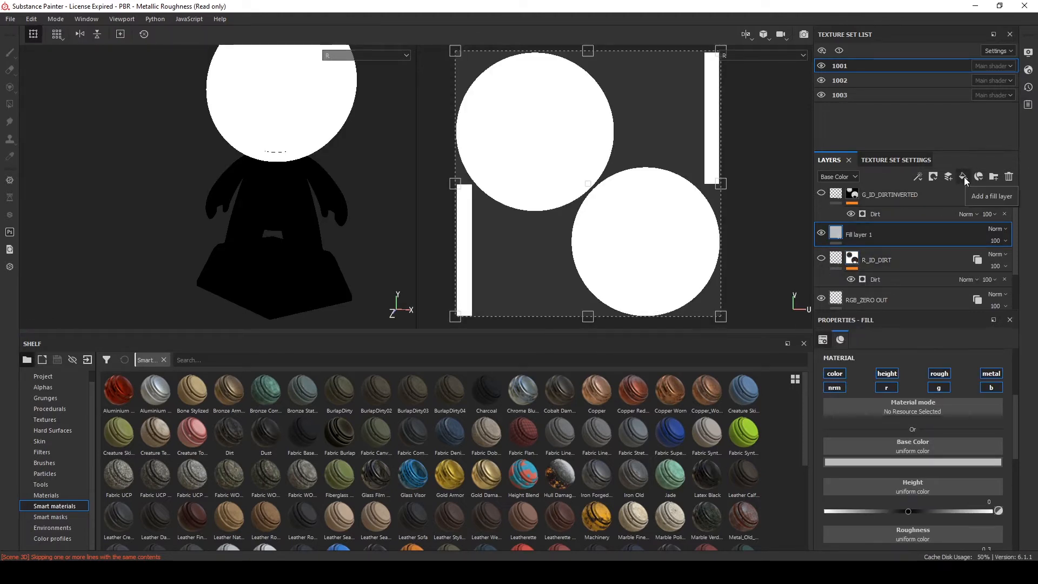
pyautogui.click(835, 373)
pyautogui.click(887, 373)
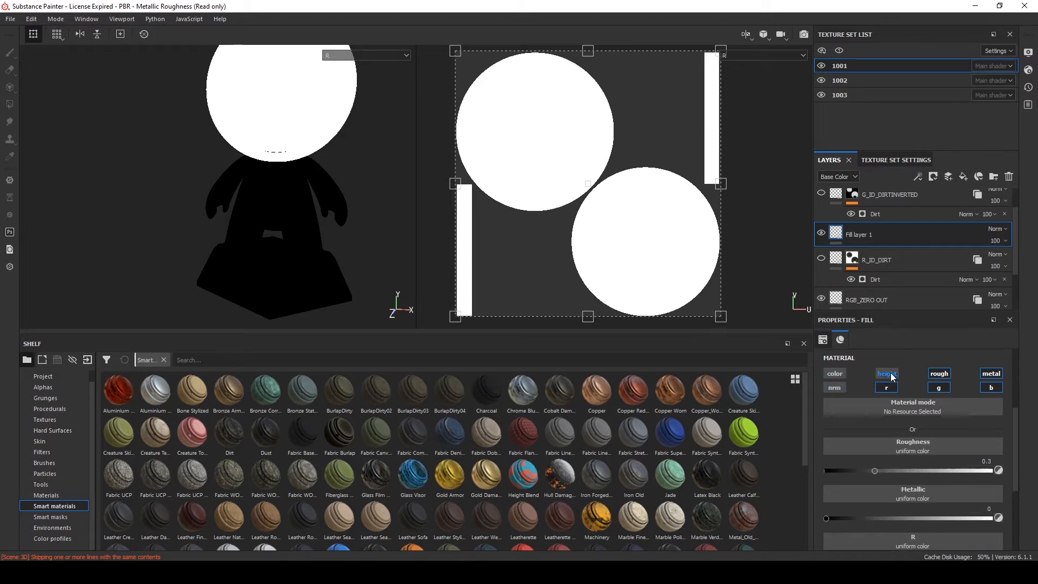
pyautogui.click(994, 387)
pyautogui.click(991, 373)
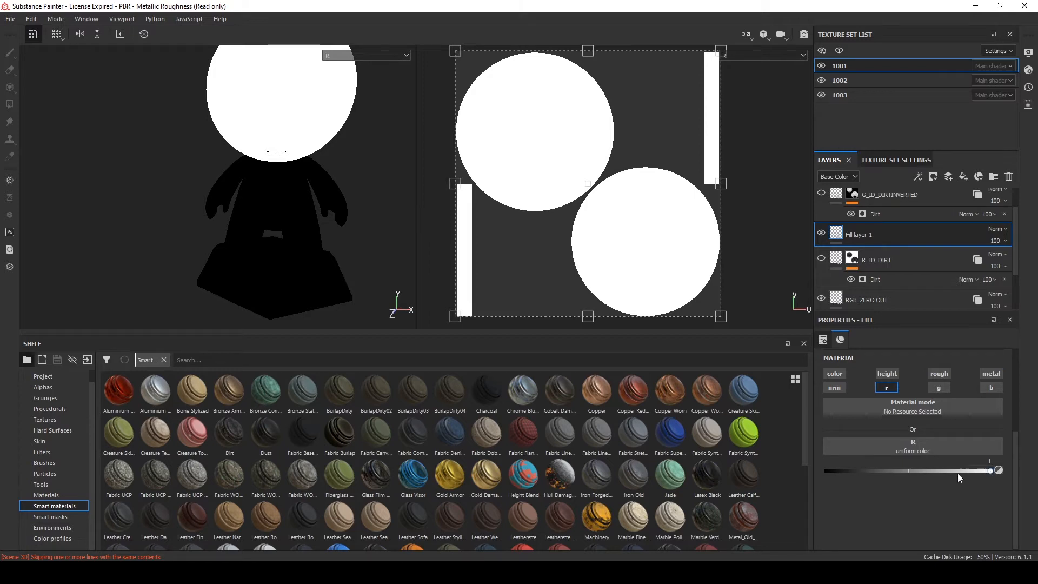
# Add a black mask to Fill layer 1 and give it a Dirt generator
pyautogui.rightClick(884, 232)
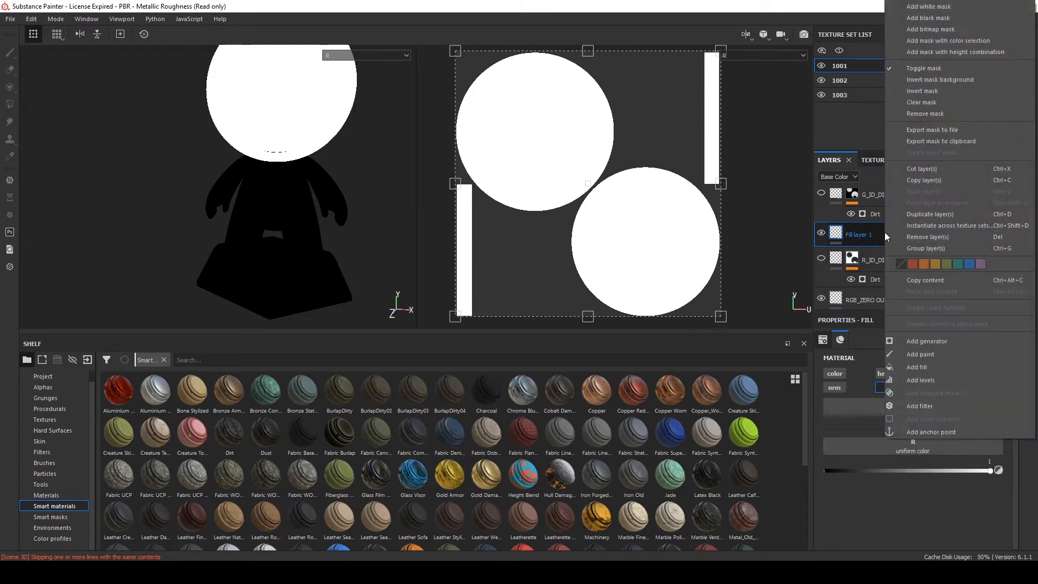
pyautogui.click(928, 18)
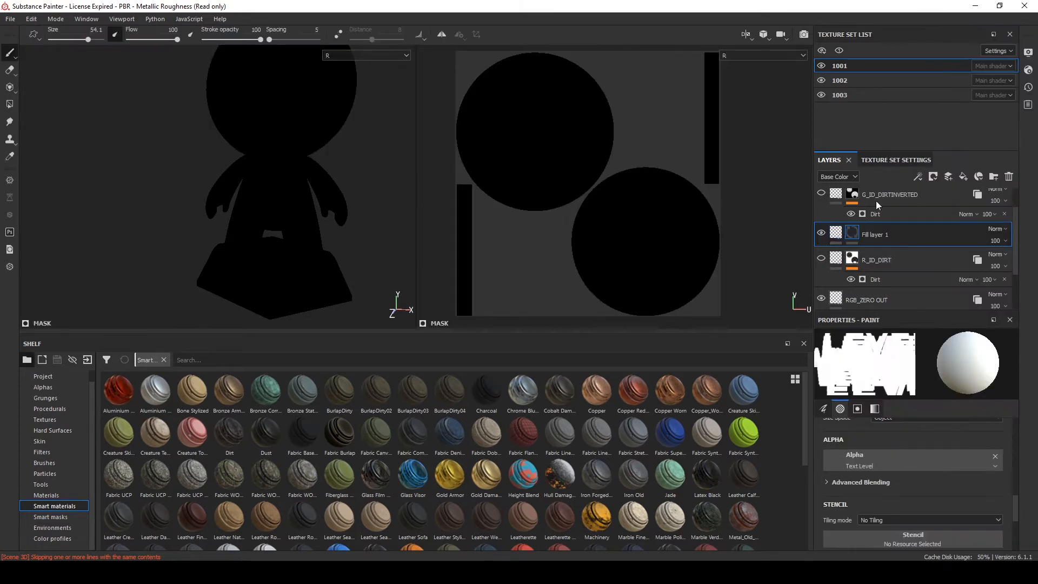
pyautogui.rightClick(850, 233)
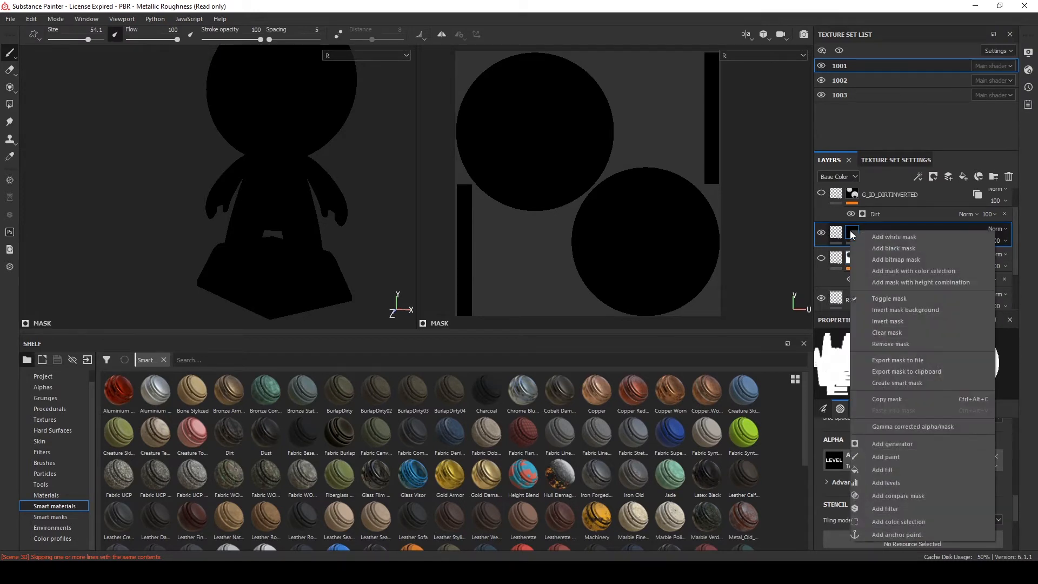
pyautogui.click(902, 443)
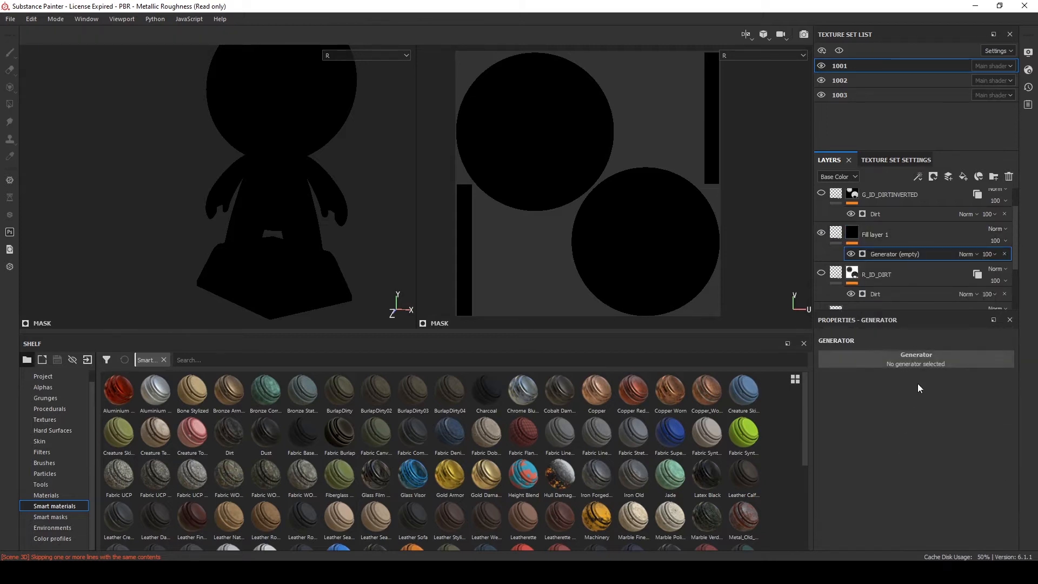
pyautogui.click(909, 360)
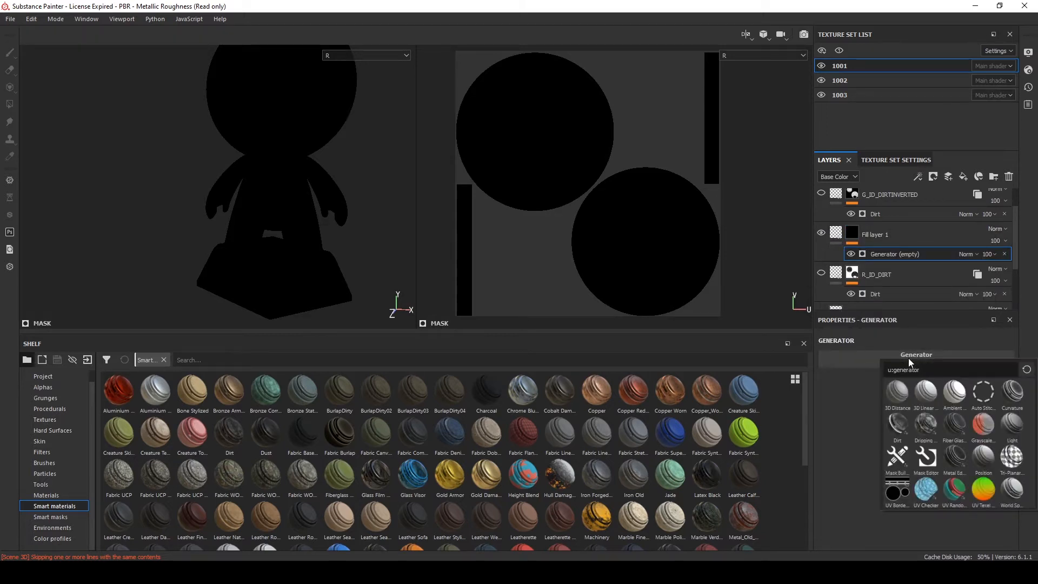
pyautogui.click(899, 431)
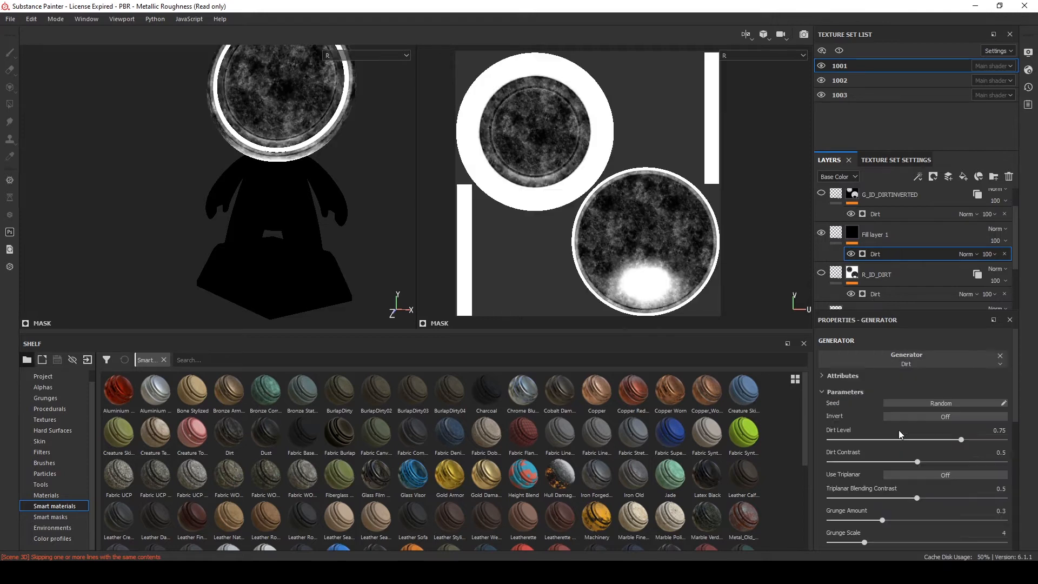
# Examine the Dirt mask on the model, switching the viewport display between Ambient occlusion, Material and R
pyautogui.keyDown('alt'); pyautogui.moveTo(287, 127); pyautogui.dragTo(357, 207); pyautogui.keyUp('alt')
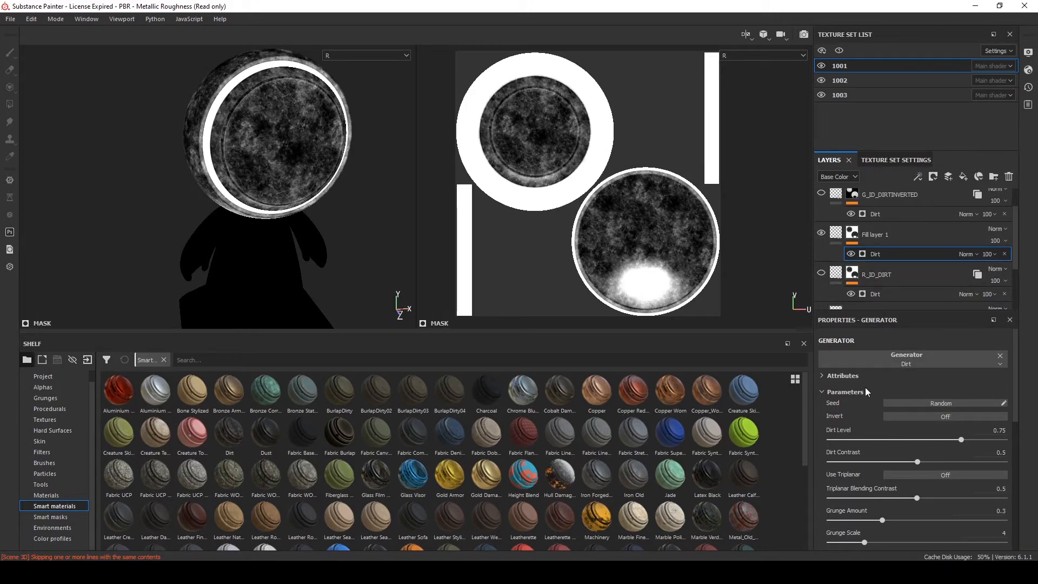
pyautogui.scroll(4, 269, 172)
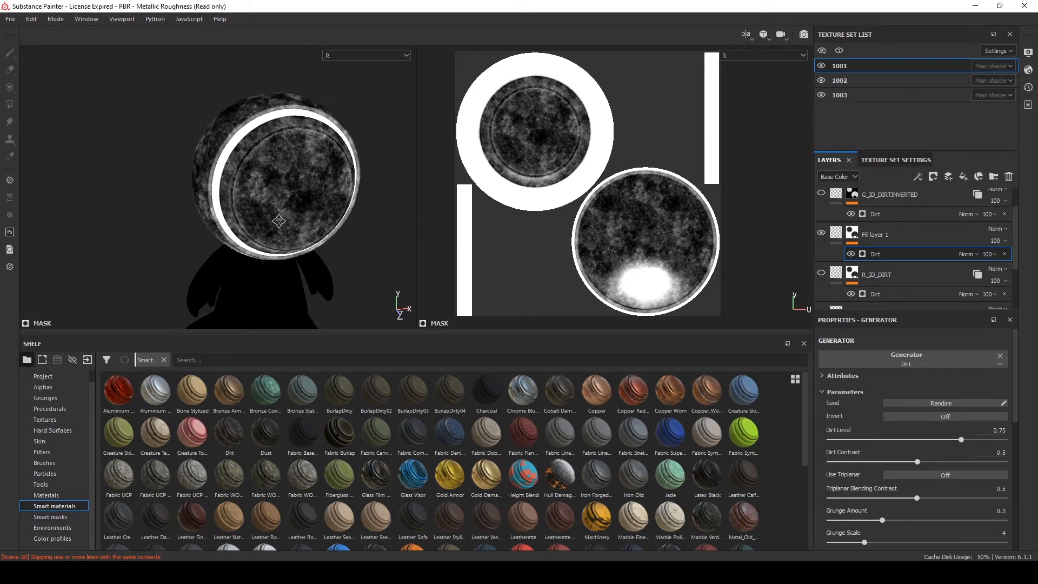
pyautogui.keyDown('alt'); pyautogui.moveTo(228, 118); pyautogui.dragTo(279, 167); pyautogui.keyUp('alt')
pyautogui.click(762, 56)
pyautogui.scroll(-2, 750, 103)
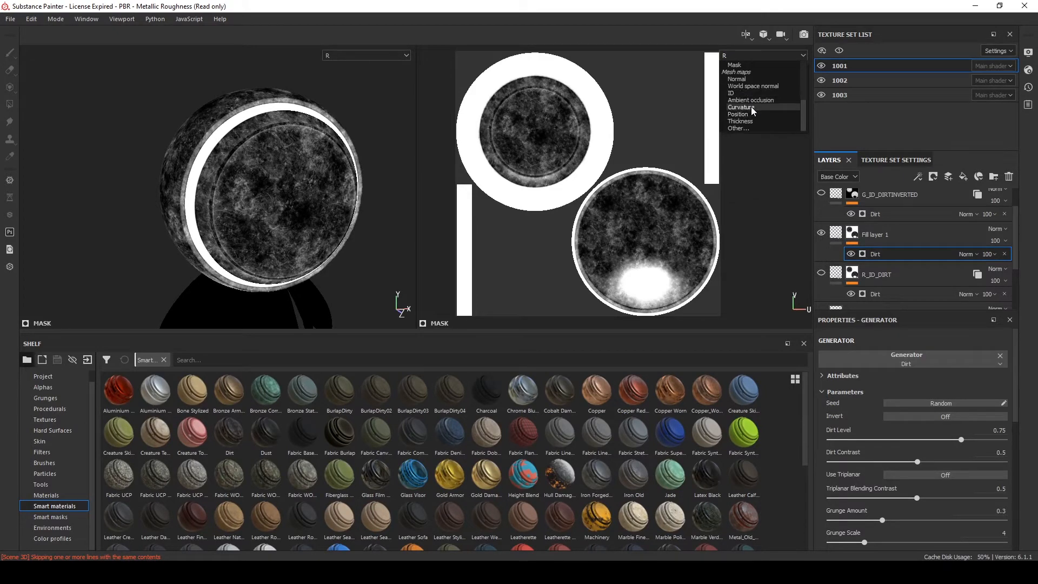
pyautogui.click(750, 100)
pyautogui.keyDown('alt'); pyautogui.moveTo(227, 159); pyautogui.dragTo(342, 153); pyautogui.keyUp('alt')
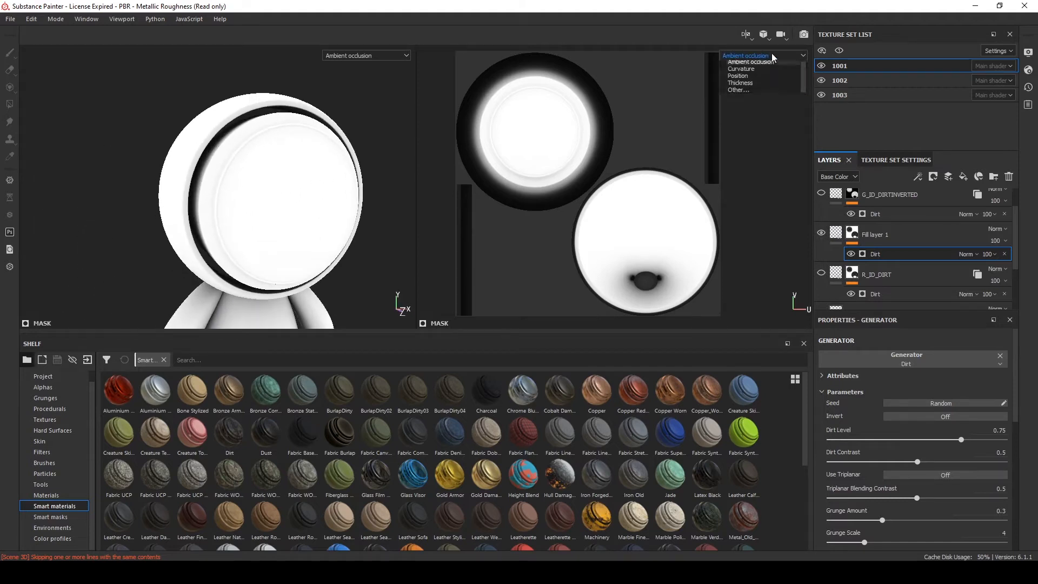
pyautogui.scroll(5, 757, 79)
pyautogui.click(746, 73)
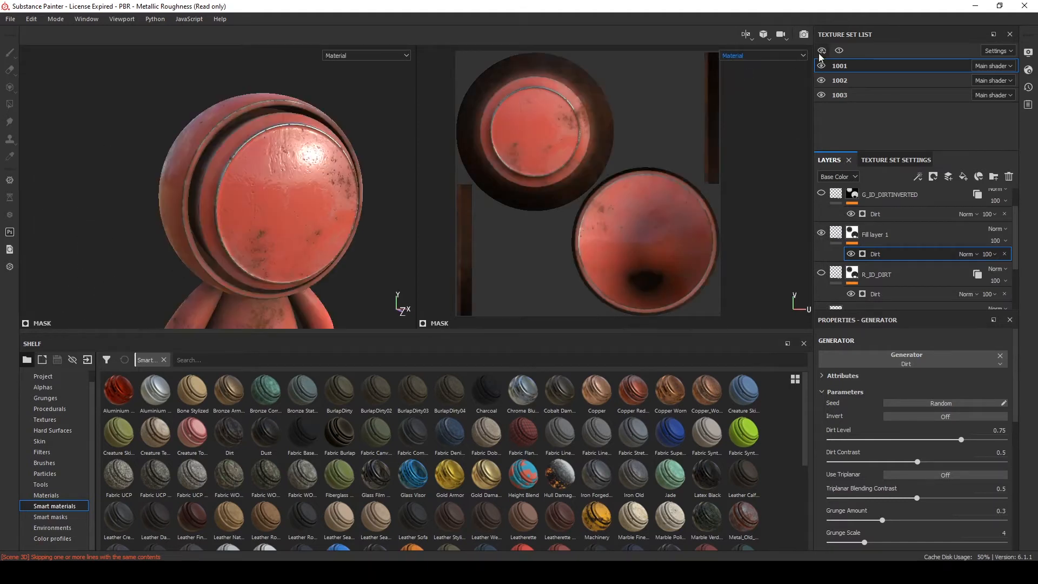
pyautogui.click(766, 58)
pyautogui.click(737, 118)
pyautogui.keyDown('alt'); pyautogui.moveTo(290, 142); pyautogui.dragTo(266, 144); pyautogui.keyUp('alt')
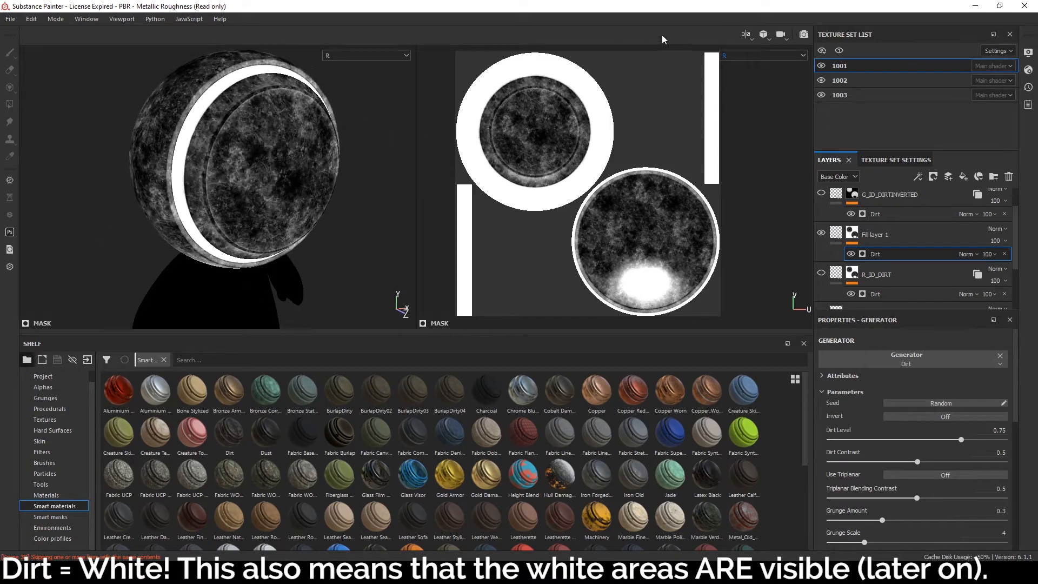
pyautogui.keyDown('alt'); pyautogui.moveTo(81, 130); pyautogui.dragTo(204, 125); pyautogui.keyUp('alt')
pyautogui.keyDown('alt'); pyautogui.moveTo(204, 125); pyautogui.dragTo(225, 139, button='middle'); pyautogui.keyUp('alt')
pyautogui.keyDown('alt'); pyautogui.moveTo(224, 139); pyautogui.dragTo(243, 146); pyautogui.keyUp('alt')
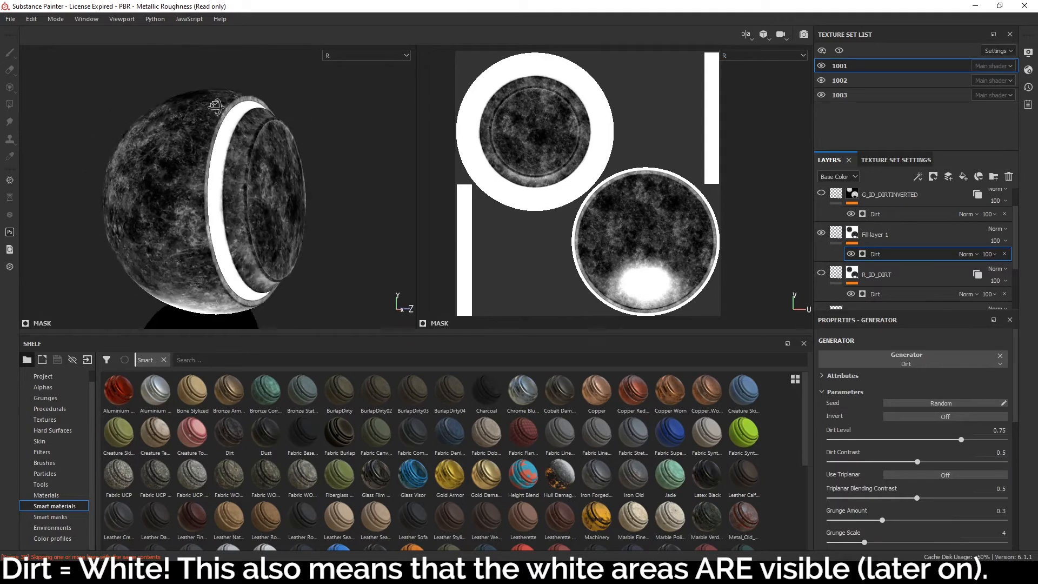
pyautogui.keyDown('alt'); pyautogui.moveTo(244, 146); pyautogui.dragTo(259, 159, button='right'); pyautogui.keyUp('alt')
pyautogui.keyDown('alt'); pyautogui.moveTo(259, 159); pyautogui.dragTo(272, 189); pyautogui.keyUp('alt')
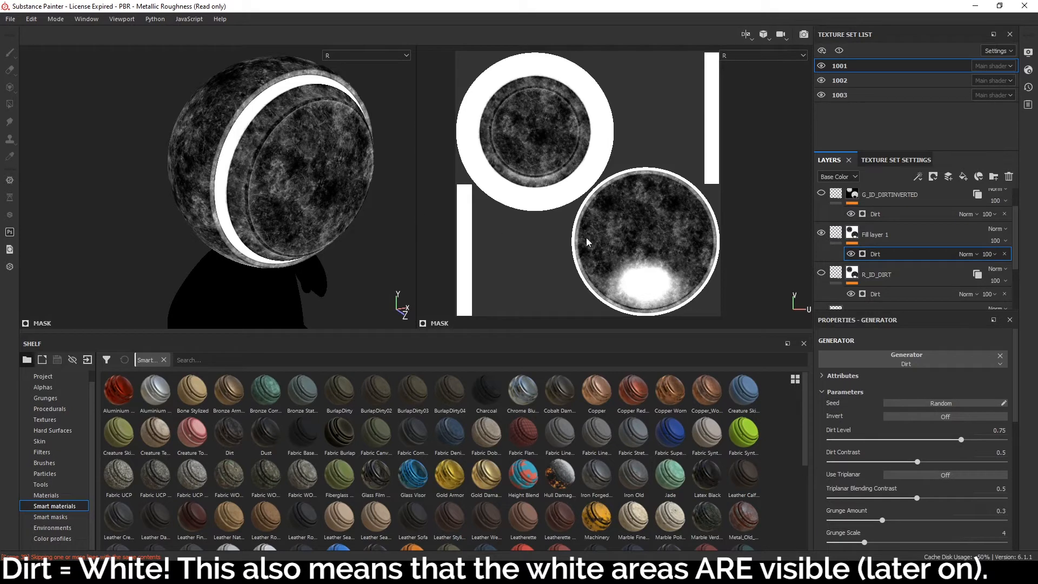
pyautogui.scroll(1, 896, 249)
# Delete Fill layer 1 from texture set 1001's layer stack
pyautogui.click(921, 270)
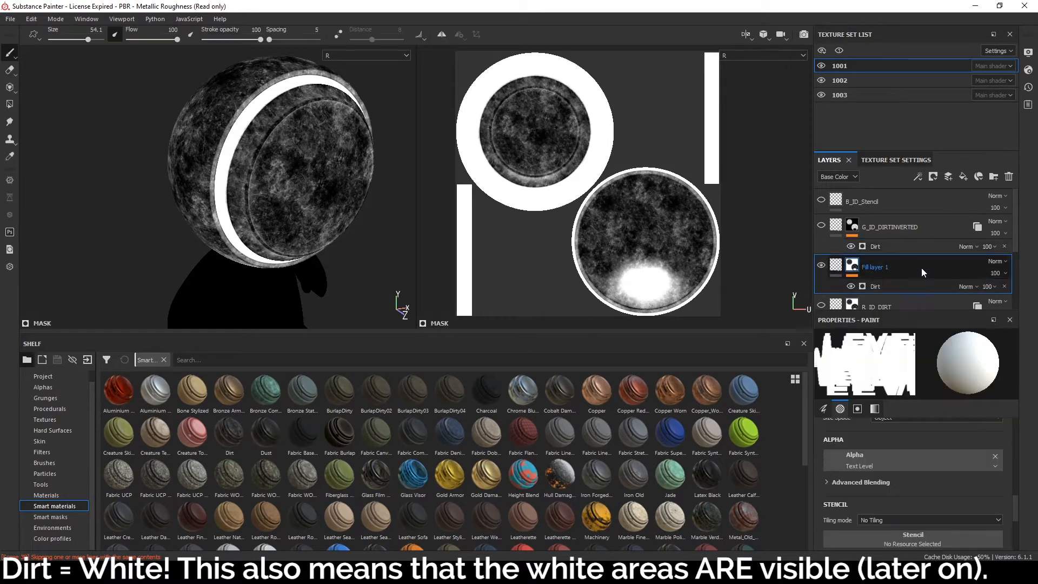
pyautogui.scroll(-1, 903, 281)
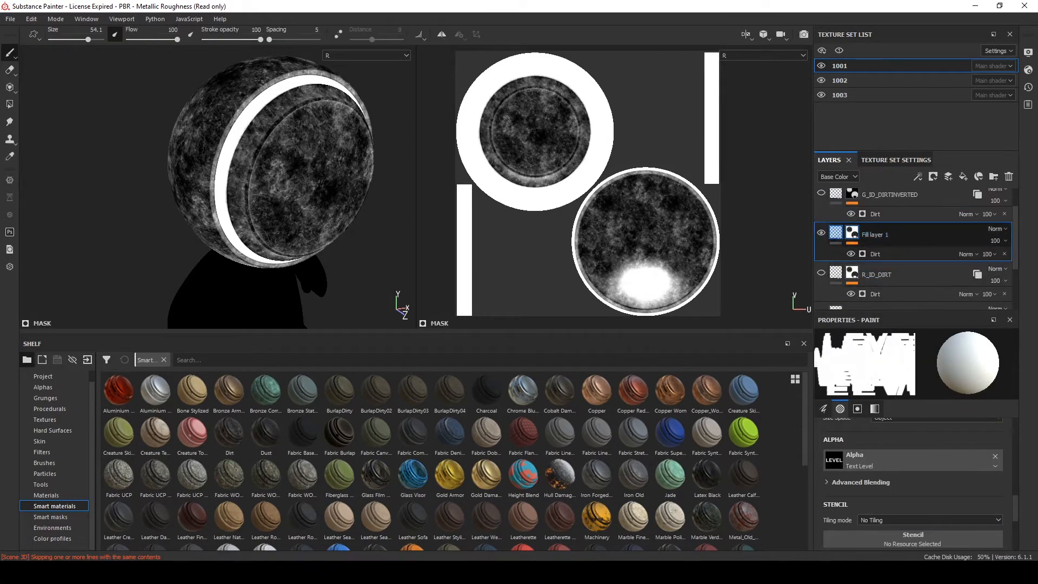
pyautogui.moveTo(294, 86)
pyautogui.keyDown('alt'); pyautogui.mouseDown(button='middle')
pyautogui.moveTo(276, 64)
pyautogui.moveTo(293, 102)
pyautogui.mouseUp(button='middle'); pyautogui.keyUp('alt')
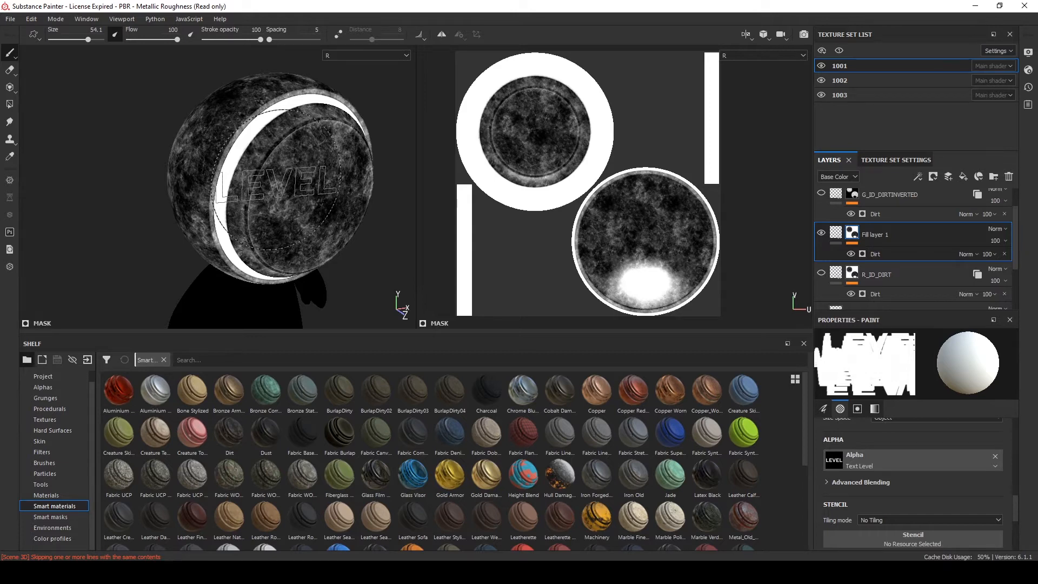
pyautogui.moveTo(292, 181)
pyautogui.keyDown('alt'); pyautogui.mouseDown()
pyautogui.moveTo(235, 150)
pyautogui.moveTo(281, 165)
pyautogui.mouseUp(); pyautogui.keyUp('alt')
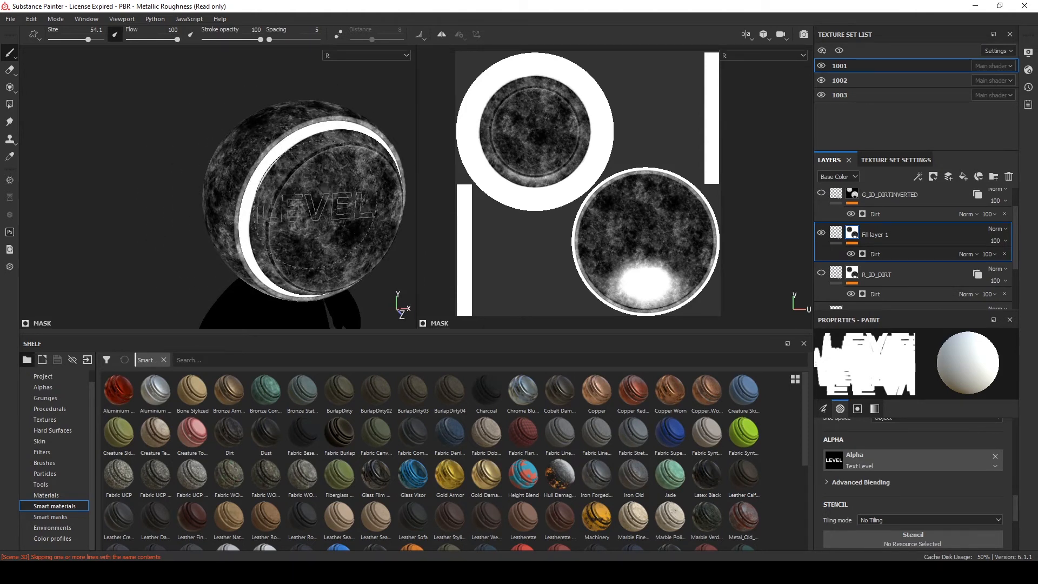
pyautogui.scroll(-3, 318, 210)
pyautogui.scroll(2, 318, 212)
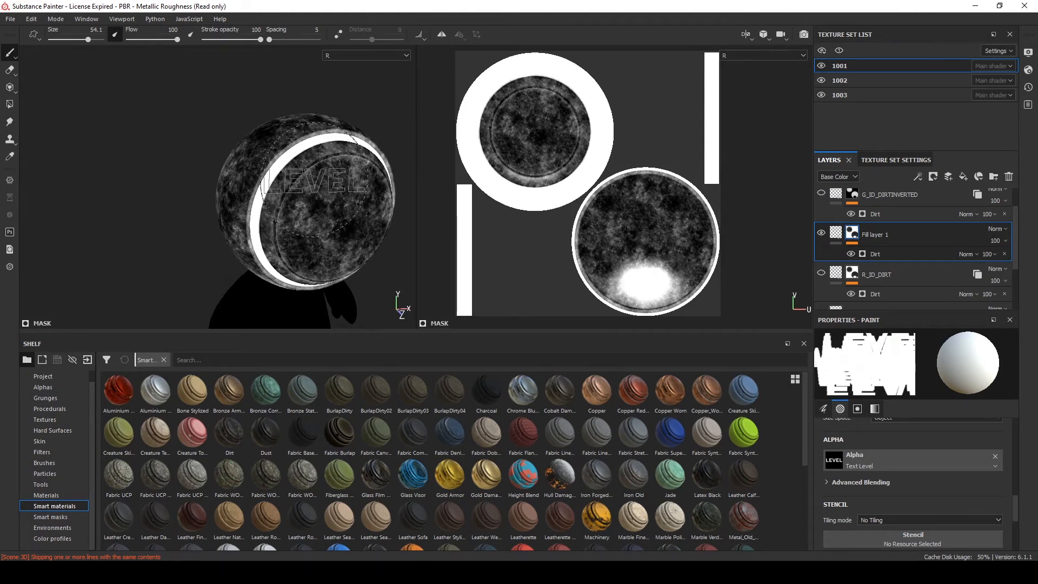
pyautogui.scroll(2, 273, 246)
pyautogui.moveTo(273, 246)
pyautogui.keyDown('alt'); pyautogui.mouseDown(button='middle')
pyautogui.moveTo(252, 215)
pyautogui.moveTo(243, 235)
pyautogui.mouseUp(button='middle'); pyautogui.keyUp('alt')
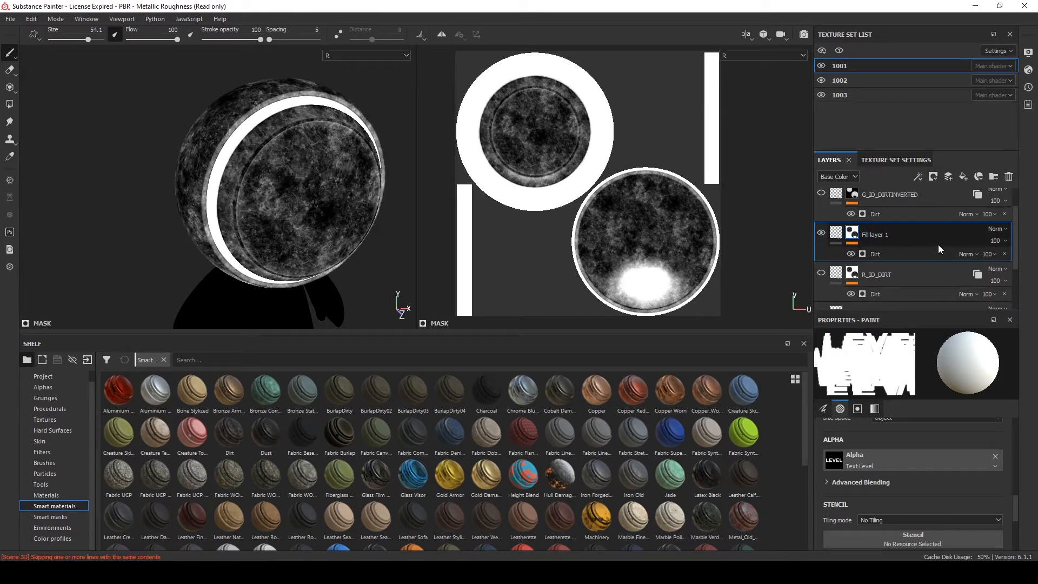
pyautogui.scroll(1, 900, 258)
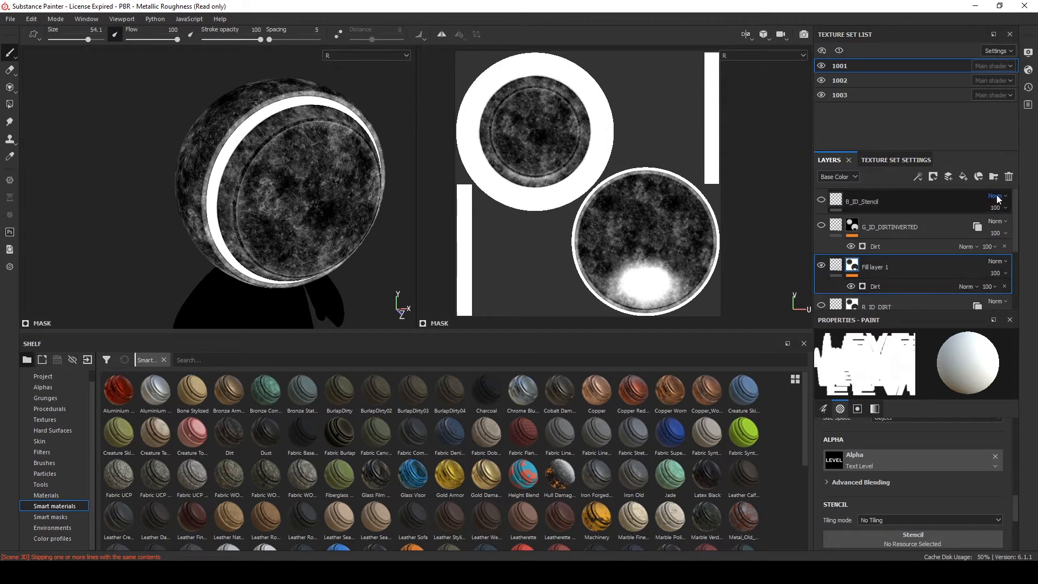
pyautogui.click(1008, 177)
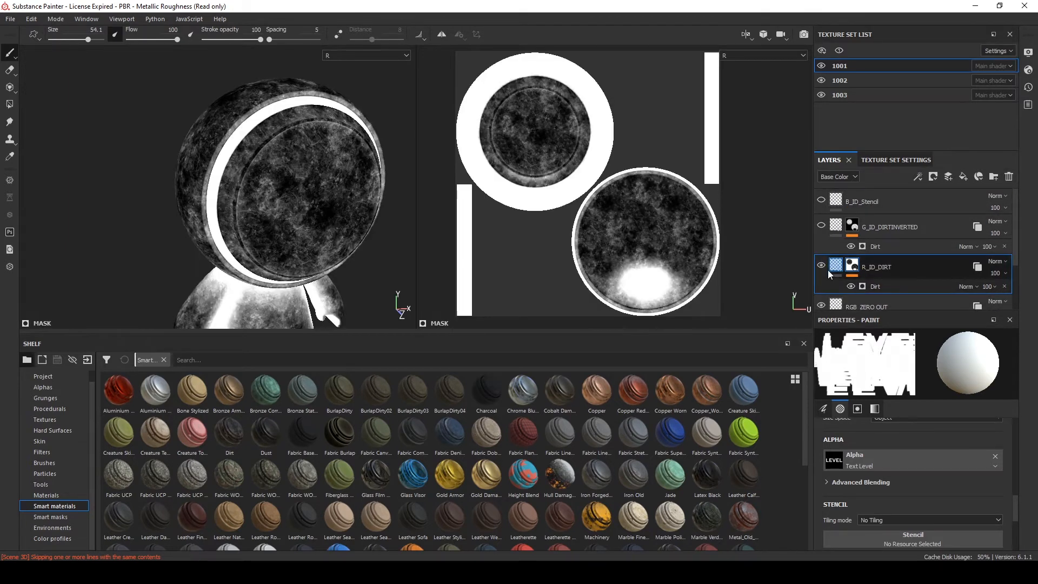
# Orbit and zoom around the model to examine the R_ID_DIRT mask
pyautogui.moveTo(275, 172)
pyautogui.keyDown('alt'); pyautogui.mouseDown()
pyautogui.moveTo(265, 183)
pyautogui.moveTo(295, 129)
pyautogui.moveTo(352, 103)
pyautogui.moveTo(446, 164)
pyautogui.moveTo(369, 167)
pyautogui.moveTo(340, 128)
pyautogui.moveTo(395, 158)
pyautogui.moveTo(250, 209)
pyautogui.moveTo(297, 181)
pyautogui.moveTo(279, 186)
pyautogui.moveTo(272, 175)
pyautogui.moveTo(251, 205)
pyautogui.moveTo(187, 172)
pyautogui.moveTo(202, 175)
pyautogui.moveTo(259, 122)
pyautogui.mouseUp(); pyautogui.keyUp('alt')
pyautogui.scroll(2, 271, 174)
pyautogui.scroll(2, 259, 120)
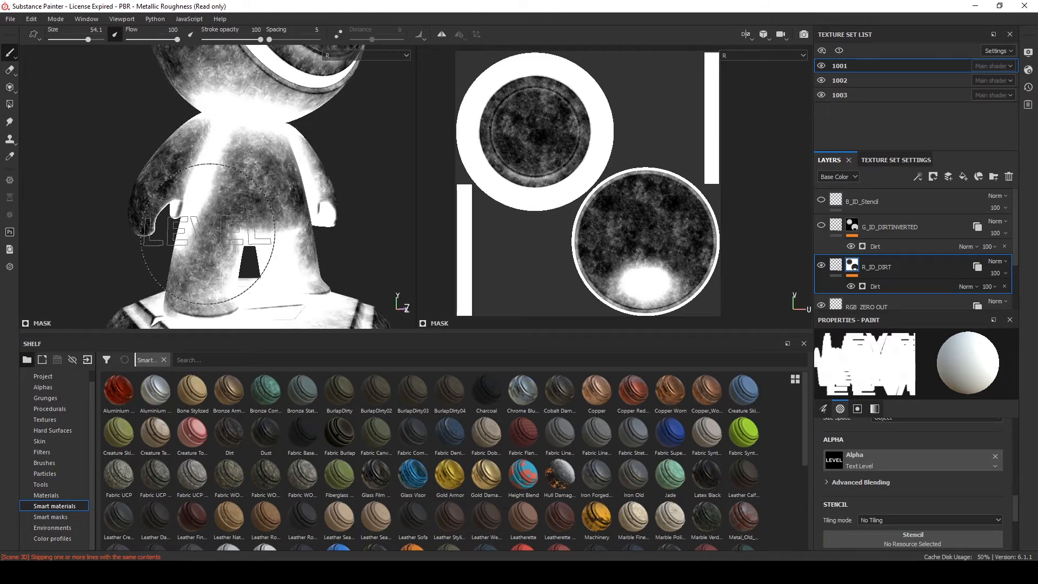
pyautogui.scroll(-1, 207, 233)
pyautogui.scroll(1, 208, 230)
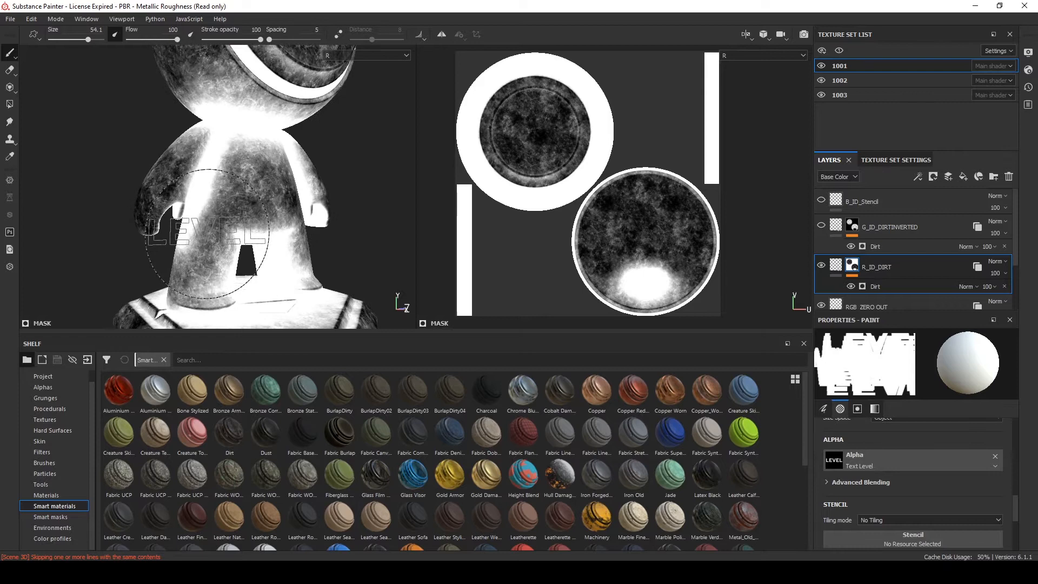
pyautogui.scroll(1, 260, 225)
pyautogui.moveTo(252, 220)
pyautogui.keyDown('alt'); pyautogui.mouseDown()
pyautogui.moveTo(211, 265)
pyautogui.moveTo(253, 248)
pyautogui.moveTo(452, 234)
pyautogui.moveTo(213, 205)
pyautogui.moveTo(197, 217)
pyautogui.mouseUp(); pyautogui.keyUp('alt')
pyautogui.scroll(-2, 211, 265)
pyautogui.keyDown('alt'); pyautogui.moveTo(228, 142); pyautogui.dragTo(242, 210); pyautogui.keyUp('alt')
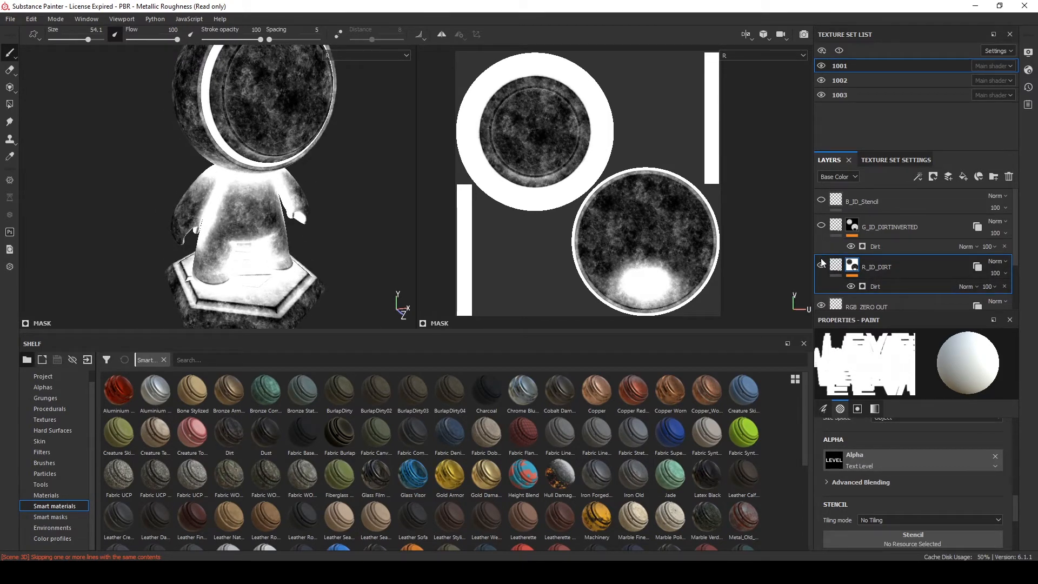
# Switch the viewport to the G channel and inspect the G_ID_DIRTINVERTED layer's mask and Dirt generator settings
pyautogui.click(745, 57)
pyautogui.click(751, 130)
pyautogui.click(891, 231)
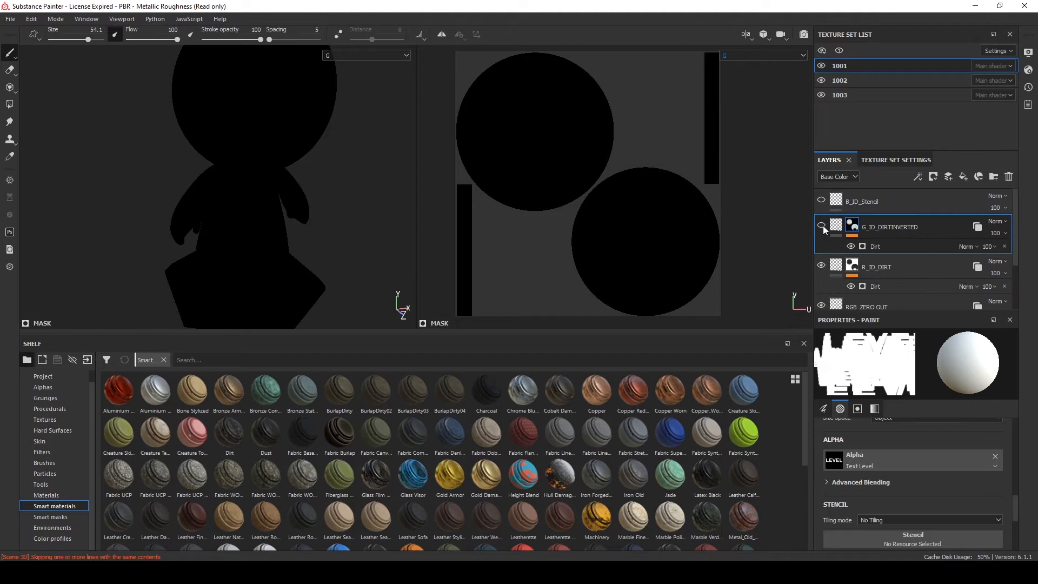
pyautogui.click(890, 268)
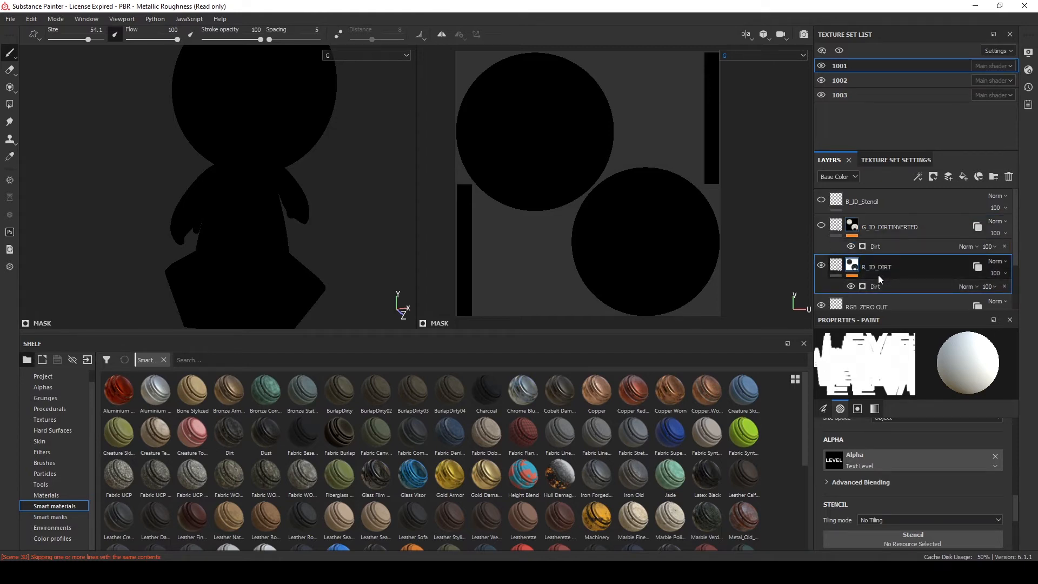
pyautogui.click(882, 246)
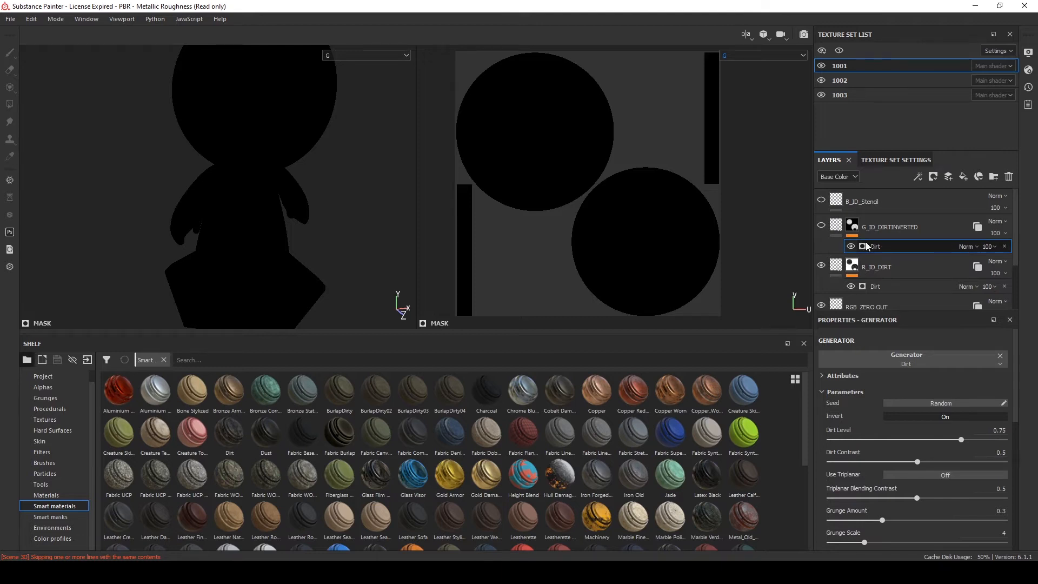
pyautogui.click(852, 229)
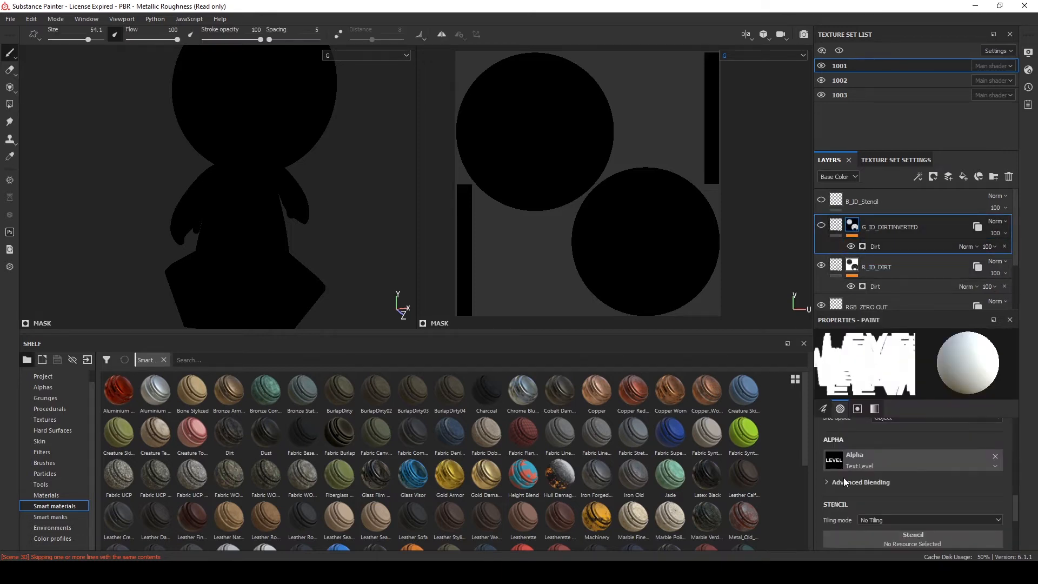
pyautogui.scroll(10, 845, 481)
pyautogui.scroll(-12, 831, 453)
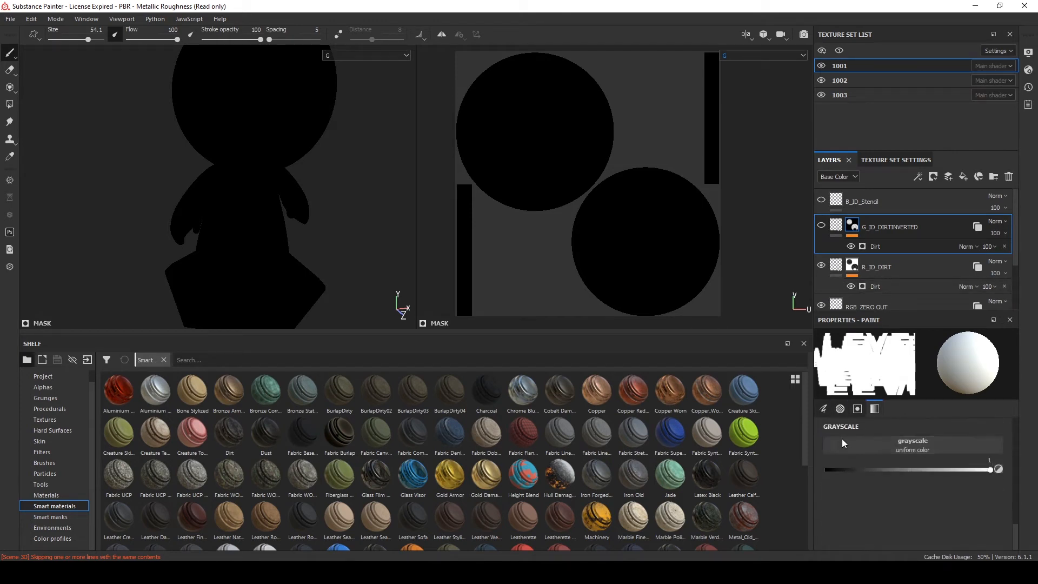
pyautogui.click(868, 247)
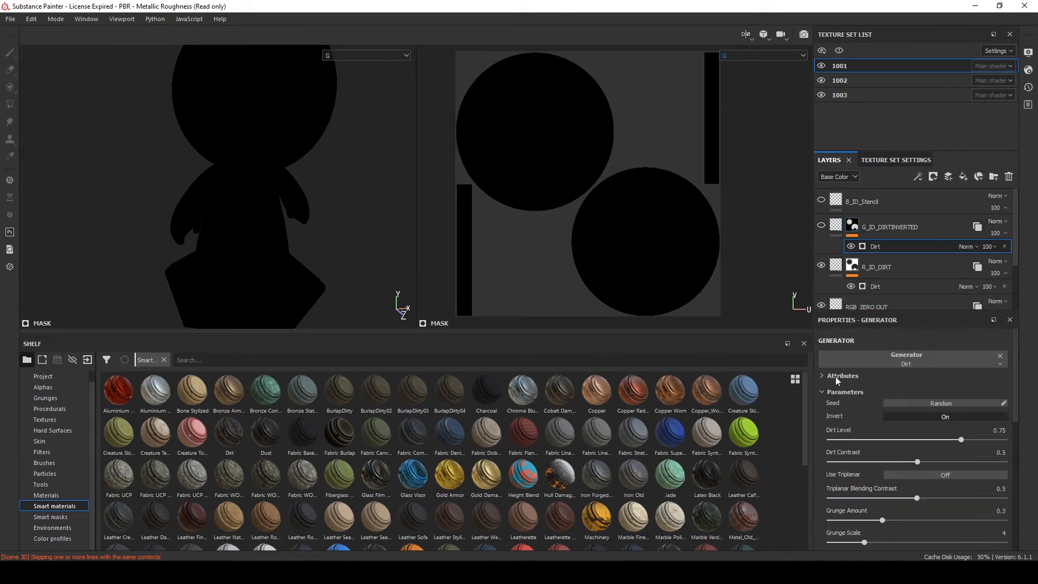
# Show the G_ID_DIRTINVERTED layer and select its fill and Dirt generator to inspect their settings
pyautogui.click(821, 227)
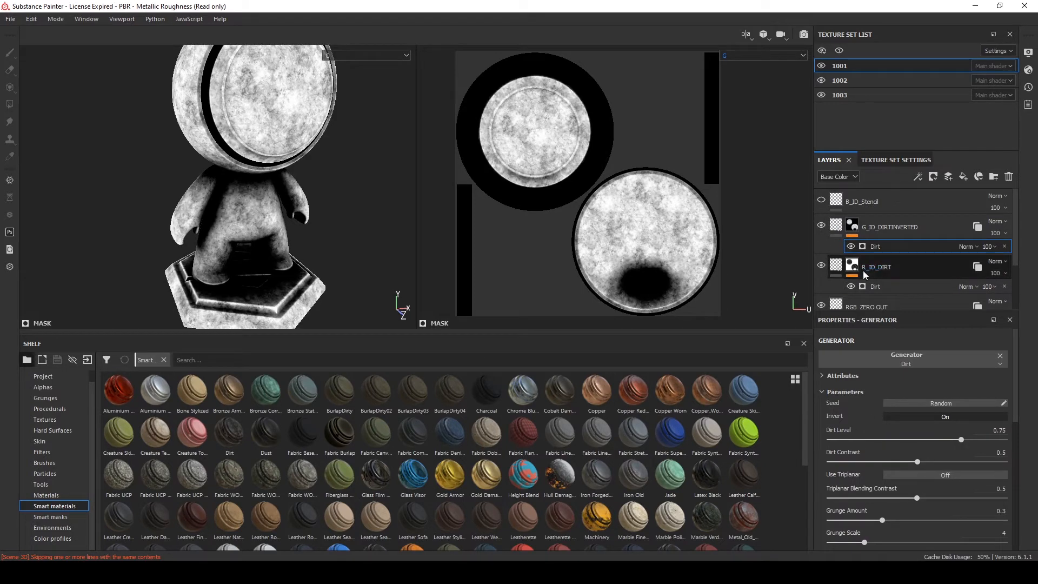
pyautogui.click(834, 227)
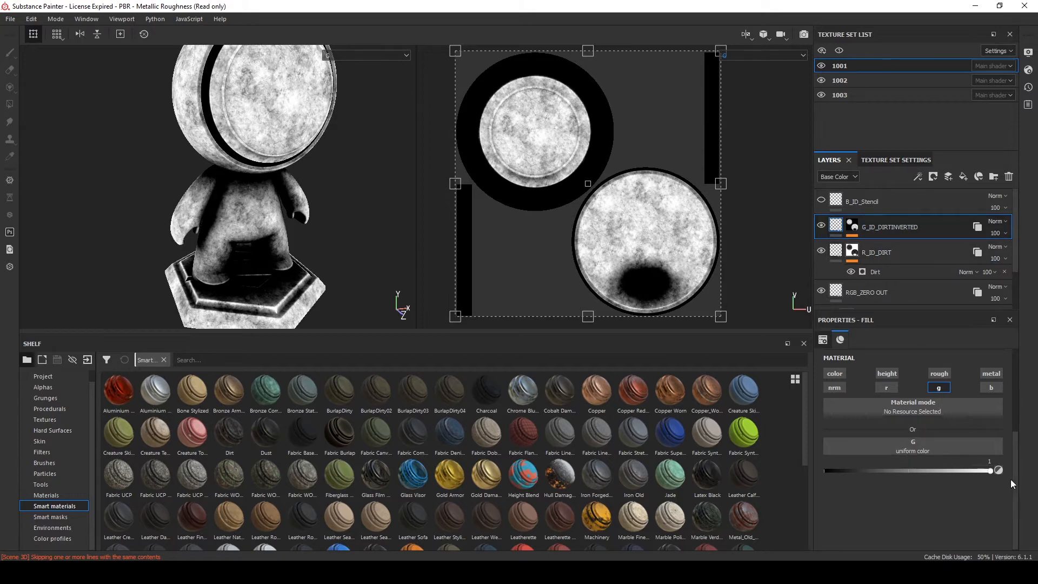
pyautogui.click(852, 226)
pyautogui.click(875, 247)
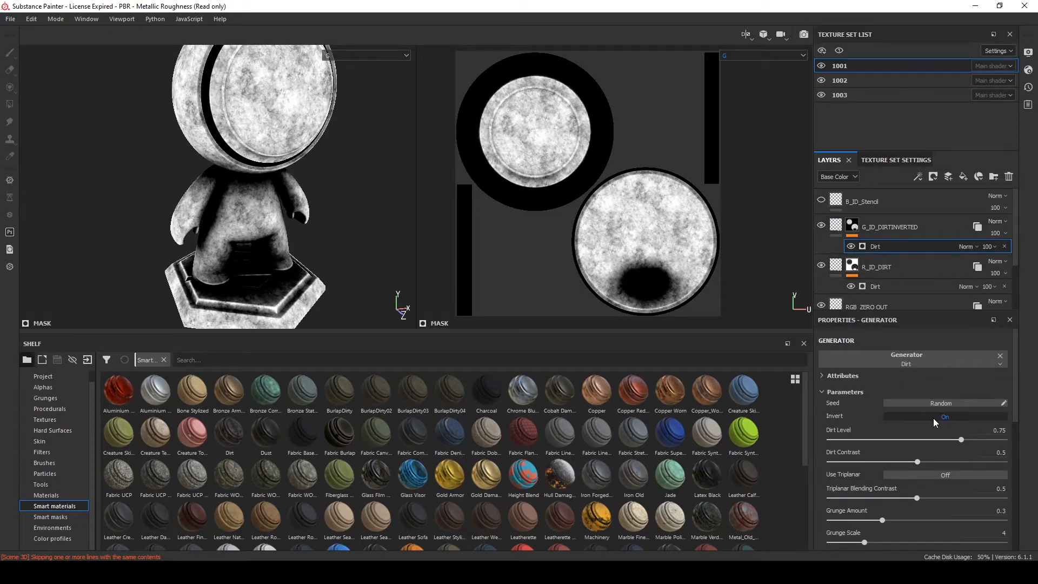
# Compare the mask in the viewport's R and G channel views while orbiting the model
pyautogui.click(751, 56)
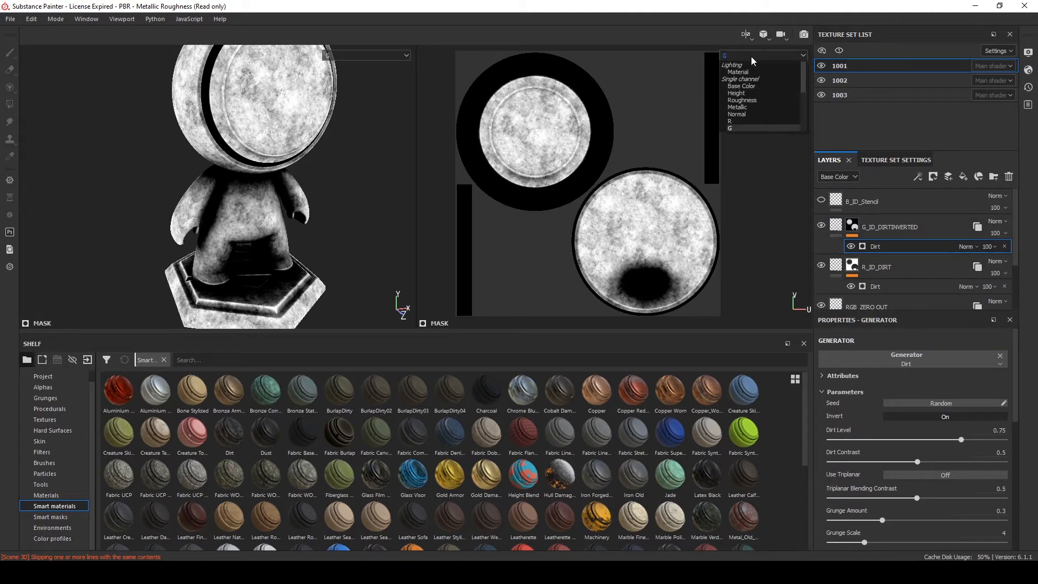
pyautogui.click(737, 121)
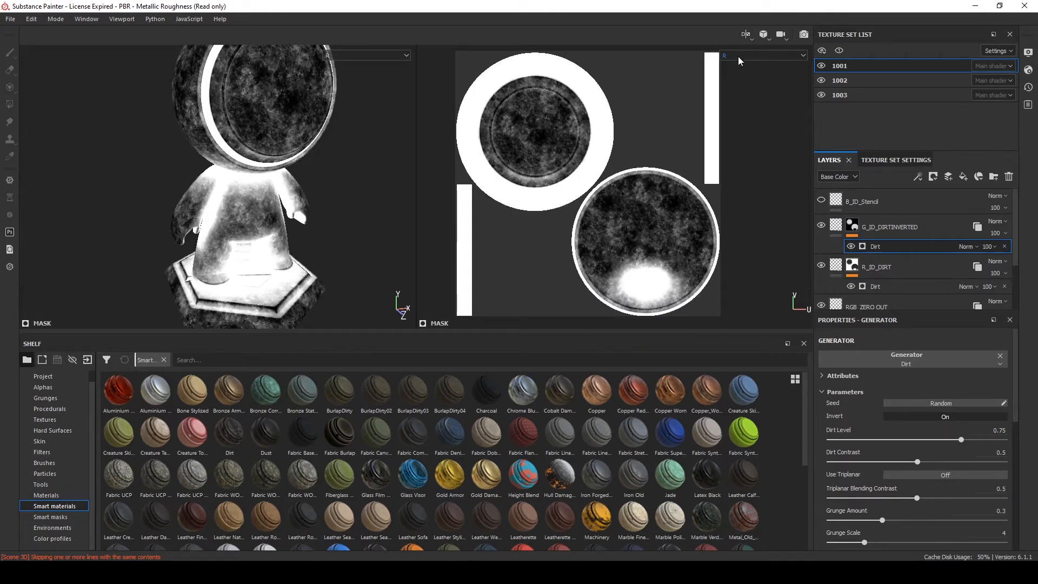
pyautogui.click(739, 57)
pyautogui.click(734, 128)
pyautogui.keyDown('alt'); pyautogui.moveTo(157, 153); pyautogui.dragTo(125, 156); pyautogui.keyUp('alt')
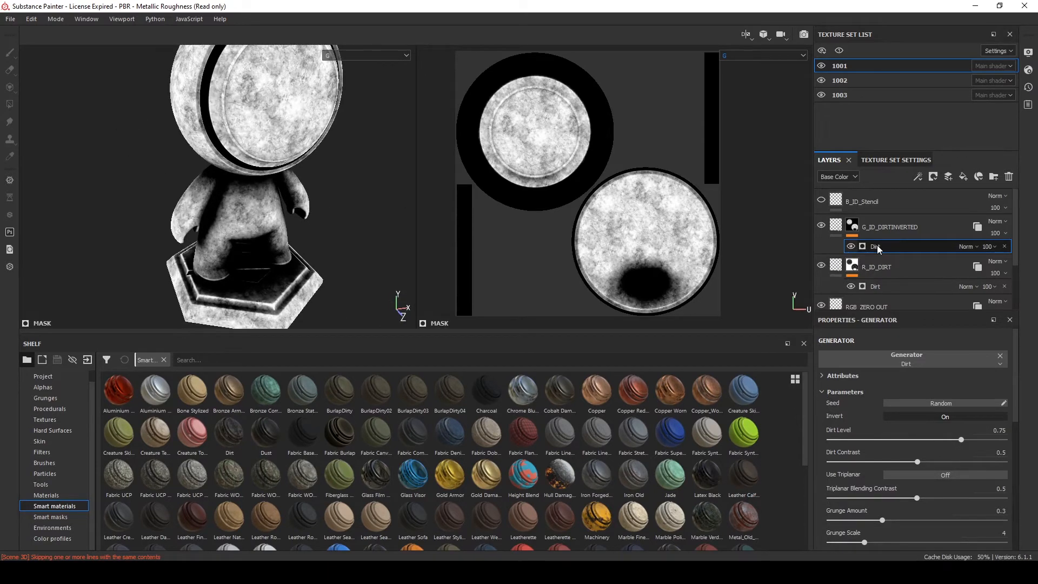
# Select B_ID_Stencil, view the B channel and toggle the layer's visibility to examine the stencil decals
pyautogui.click(909, 205)
pyautogui.click(729, 56)
pyautogui.scroll(-1, 731, 129)
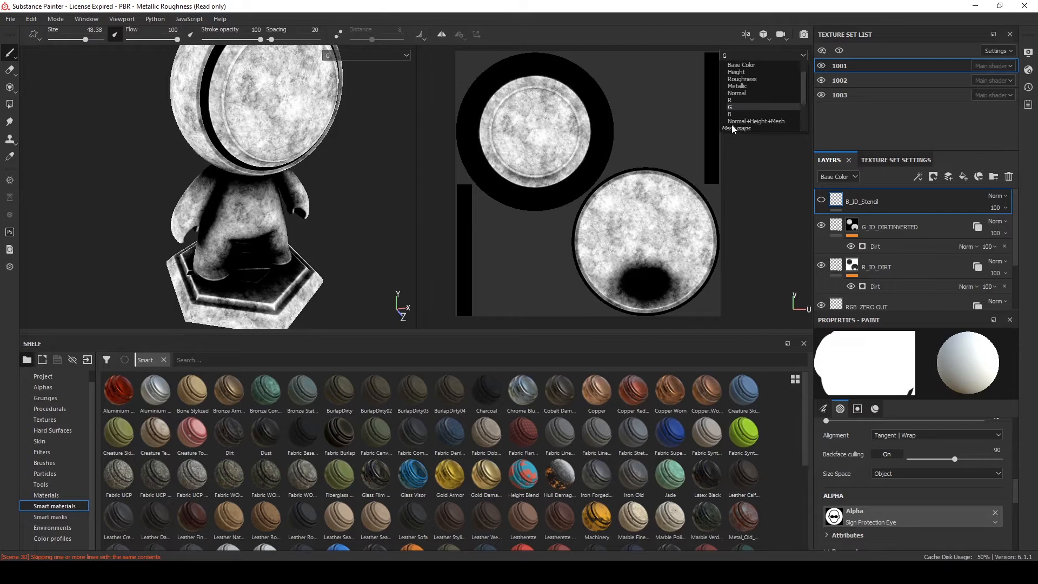
pyautogui.click(735, 114)
pyautogui.moveTo(284, 193)
pyautogui.keyDown('alt'); pyautogui.mouseDown()
pyautogui.moveTo(247, 176)
pyautogui.moveTo(294, 196)
pyautogui.mouseUp(); pyautogui.keyUp('alt')
pyautogui.scroll(-3, 248, 176)
pyautogui.click(821, 199)
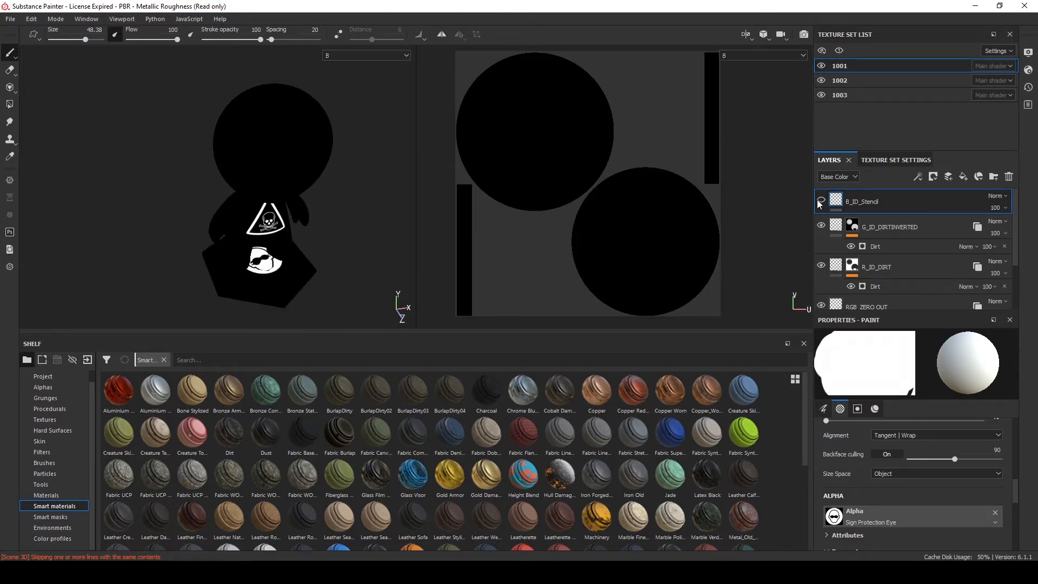
pyautogui.scroll(3, 246, 157)
pyautogui.keyDown('alt'); pyautogui.moveTo(298, 151); pyautogui.dragTo(367, 184); pyautogui.keyUp('alt')
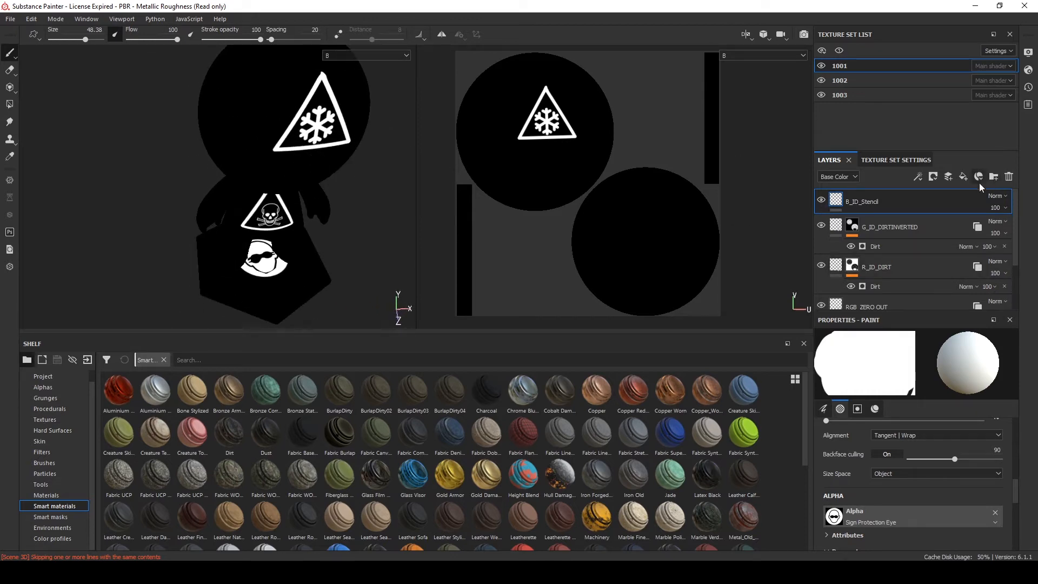
pyautogui.click(821, 200)
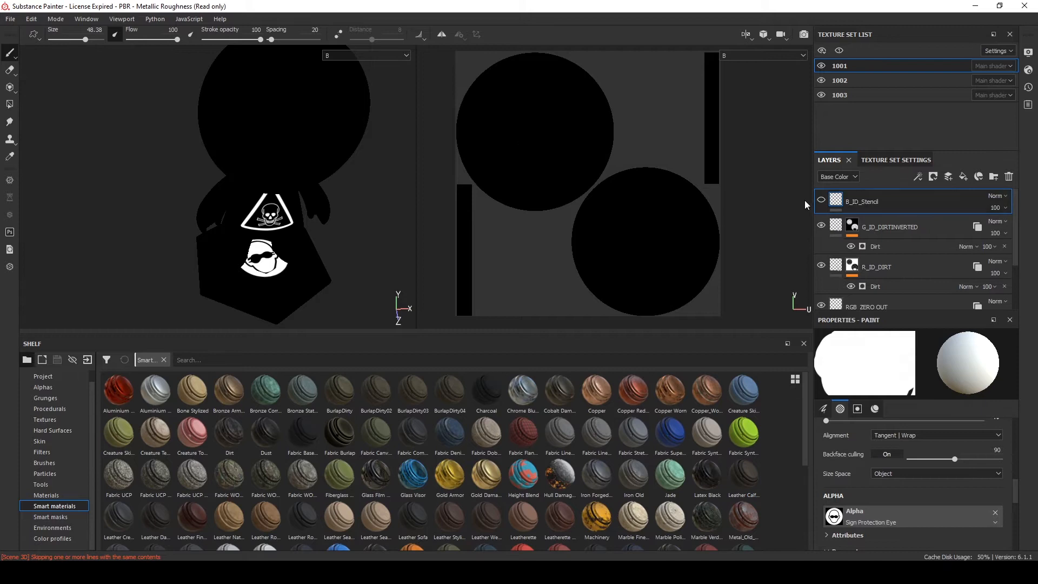
pyautogui.moveTo(174, 270)
pyautogui.keyDown('alt'); pyautogui.mouseDown()
pyautogui.moveTo(168, 197)
pyautogui.moveTo(166, 255)
pyautogui.mouseUp(); pyautogui.keyUp('alt')
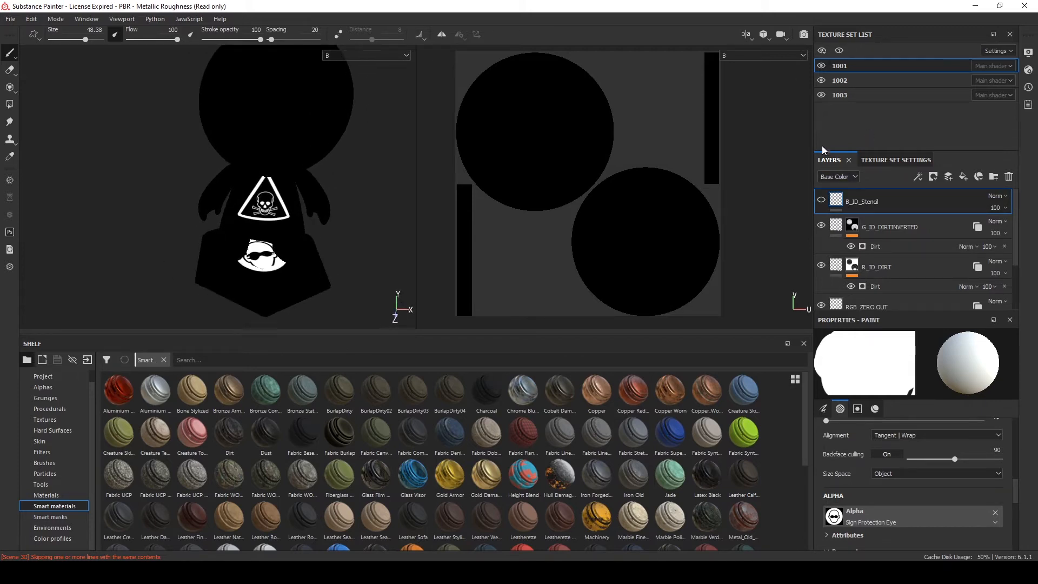
pyautogui.click(827, 201)
pyautogui.click(827, 201)
pyautogui.click(826, 201)
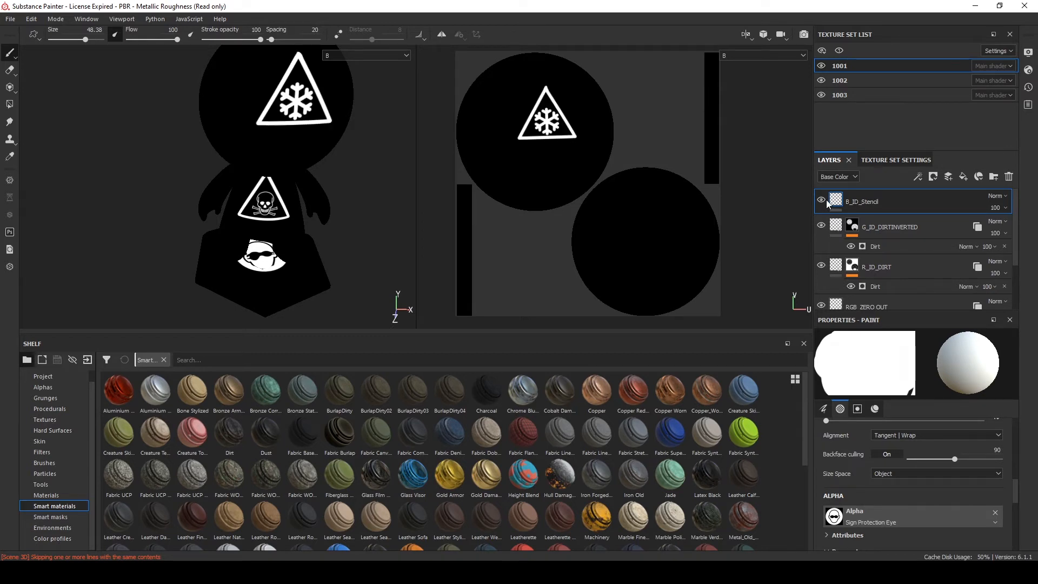
pyautogui.click(827, 201)
pyautogui.click(826, 201)
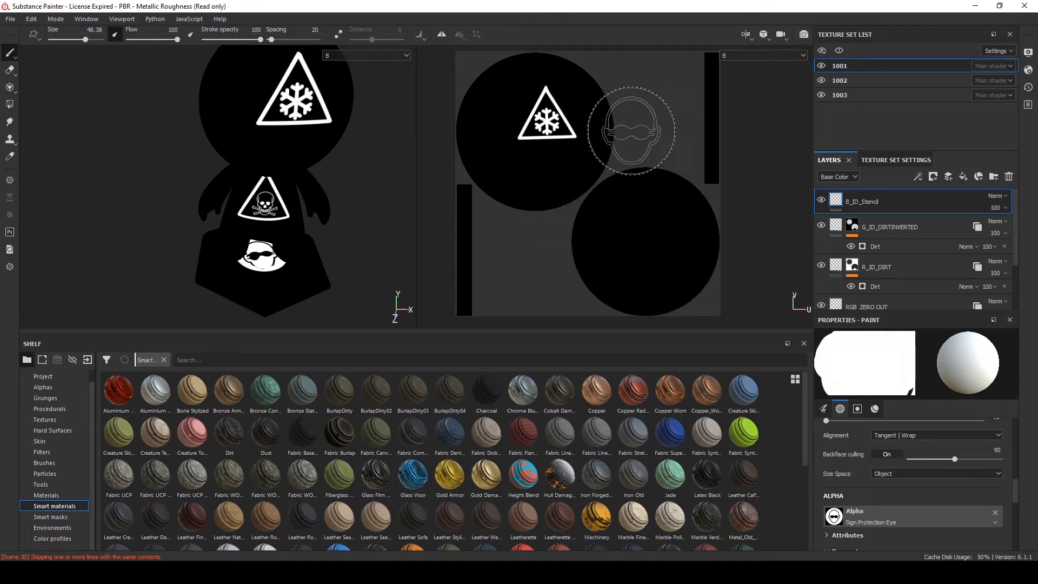
pyautogui.click(822, 200)
pyautogui.click(822, 199)
# Toggle the visibility of texture sets 1002 and 1003 to examine what each contributes
pyautogui.click(822, 80)
pyautogui.click(822, 80)
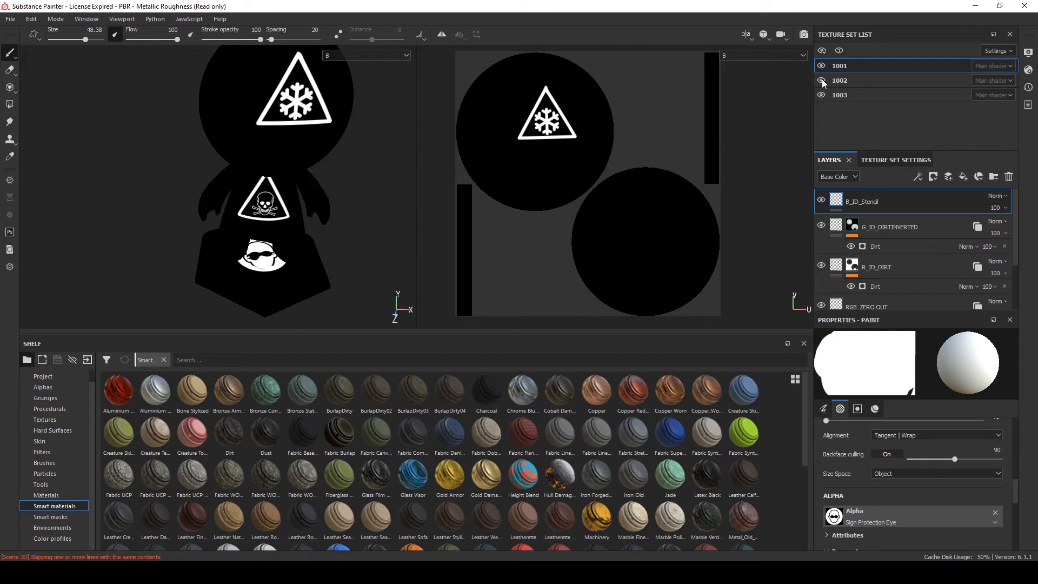
pyautogui.click(822, 80)
pyautogui.click(821, 80)
pyautogui.click(820, 95)
pyautogui.click(819, 95)
pyautogui.click(819, 96)
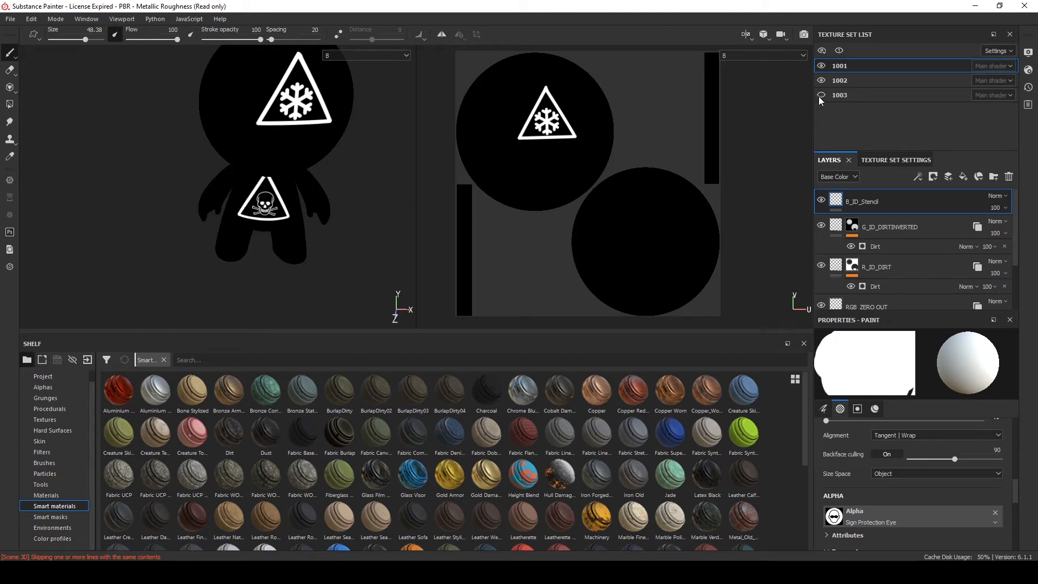
pyautogui.click(819, 95)
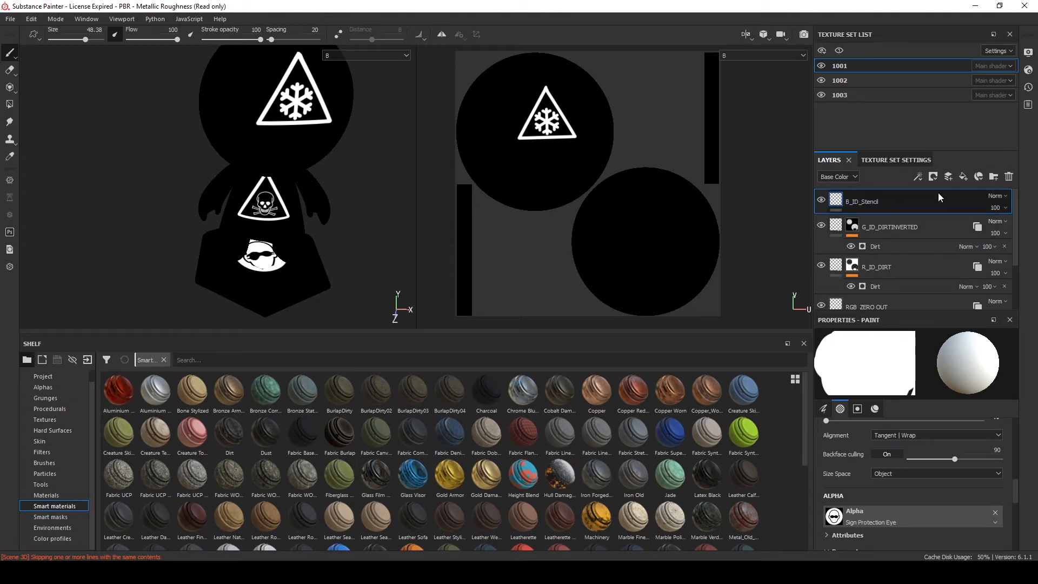
# Hide the B_ID_Stencil layer and add a new paint layer above it
pyautogui.click(821, 200)
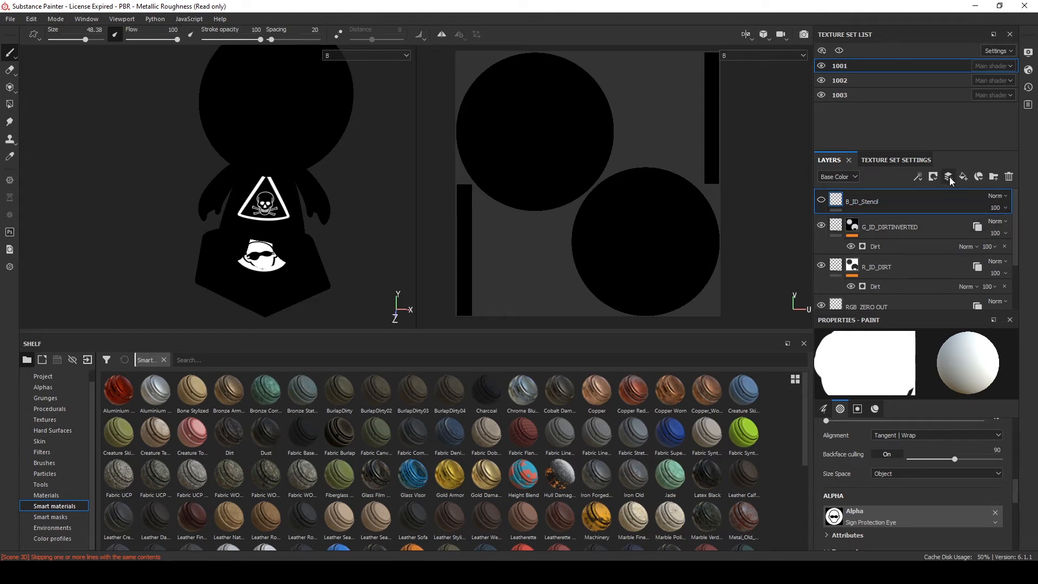
pyautogui.click(934, 178)
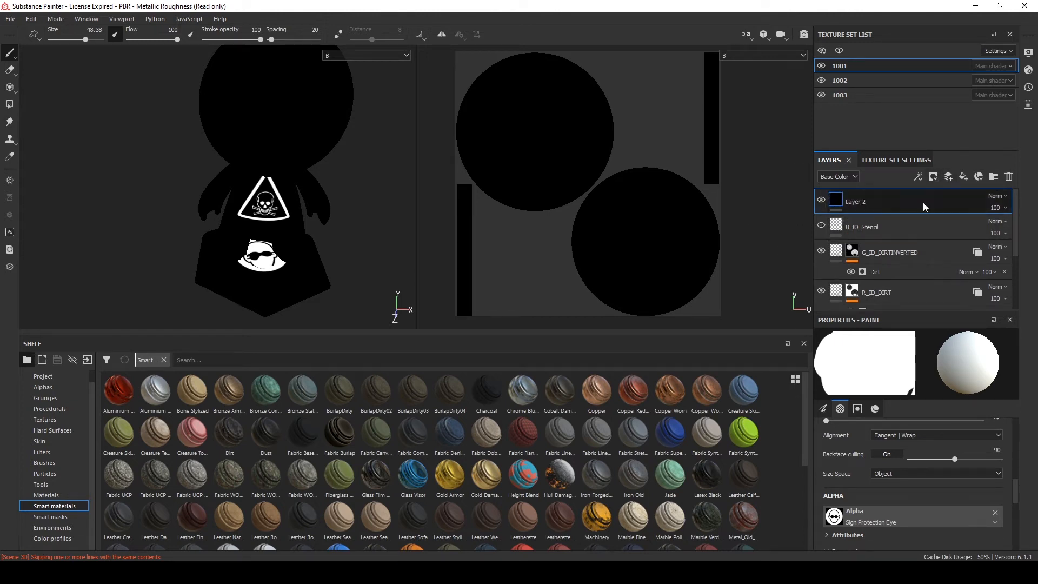
# Set the brush alpha to Sign Caution from the shelf's Alphas category
pyautogui.click(163, 360)
pyautogui.click(41, 400)
pyautogui.scroll(-6, 173, 413)
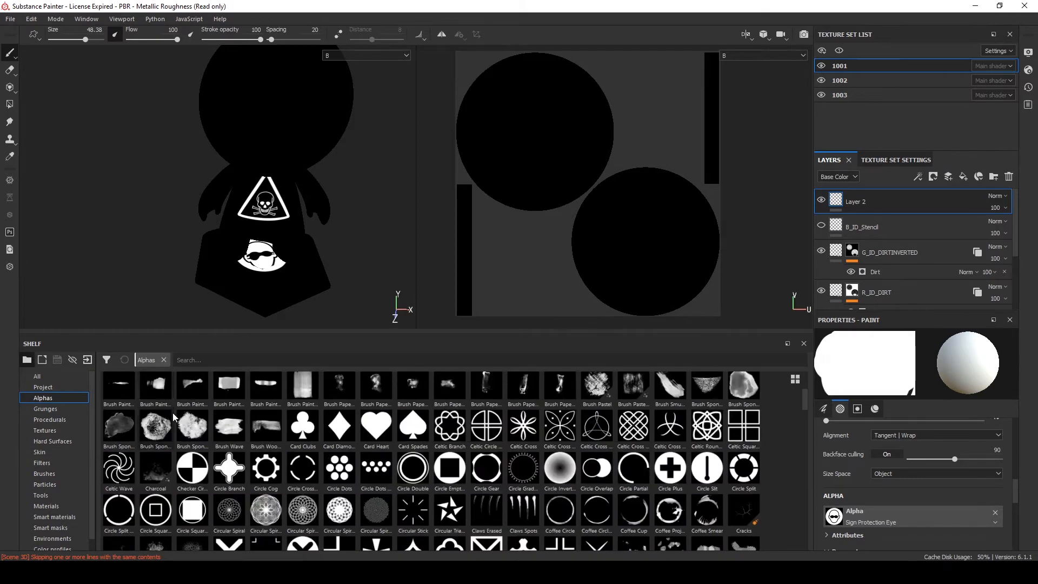
pyautogui.scroll(-15, 348, 469)
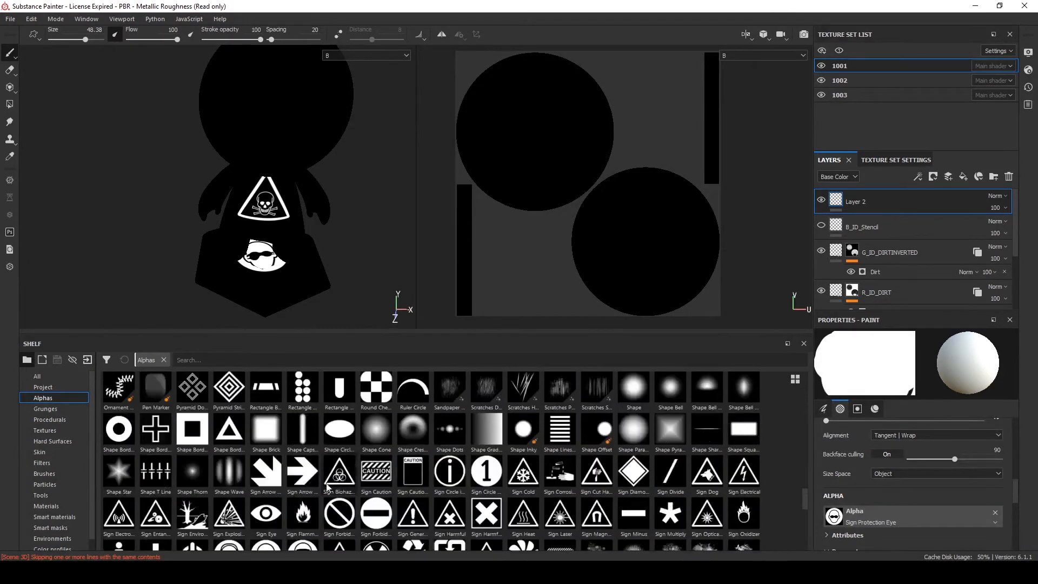
pyautogui.scroll(3, 365, 433)
pyautogui.scroll(-2, 839, 489)
pyautogui.click(840, 487)
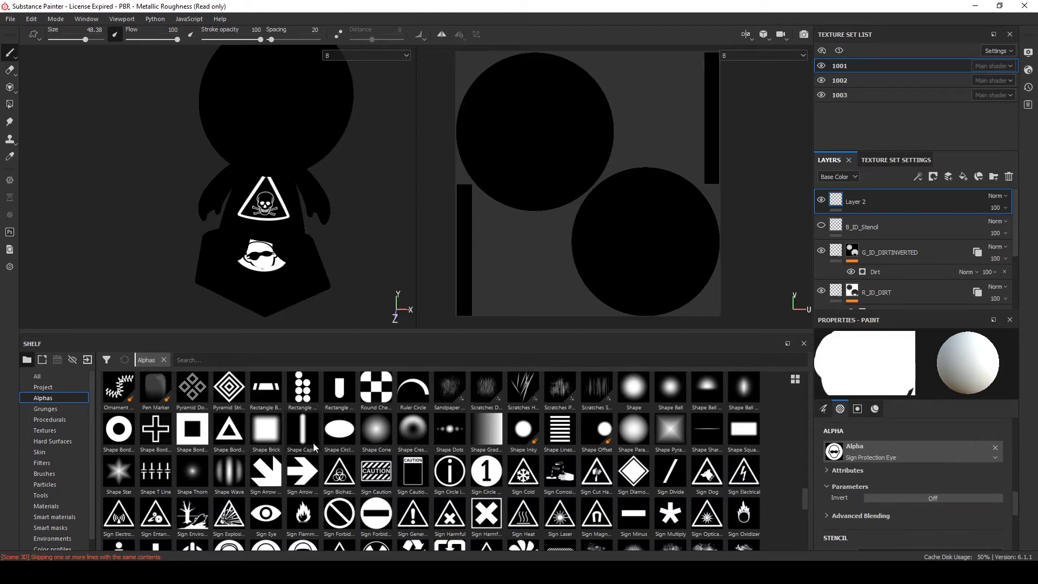
pyautogui.scroll(-3, 317, 449)
pyautogui.scroll(3, 387, 428)
pyautogui.moveTo(376, 470); pyautogui.dragTo(850, 456)
# Stamp the Caution sign onto the front of the model's head on the new layer
pyautogui.scroll(5, 851, 470)
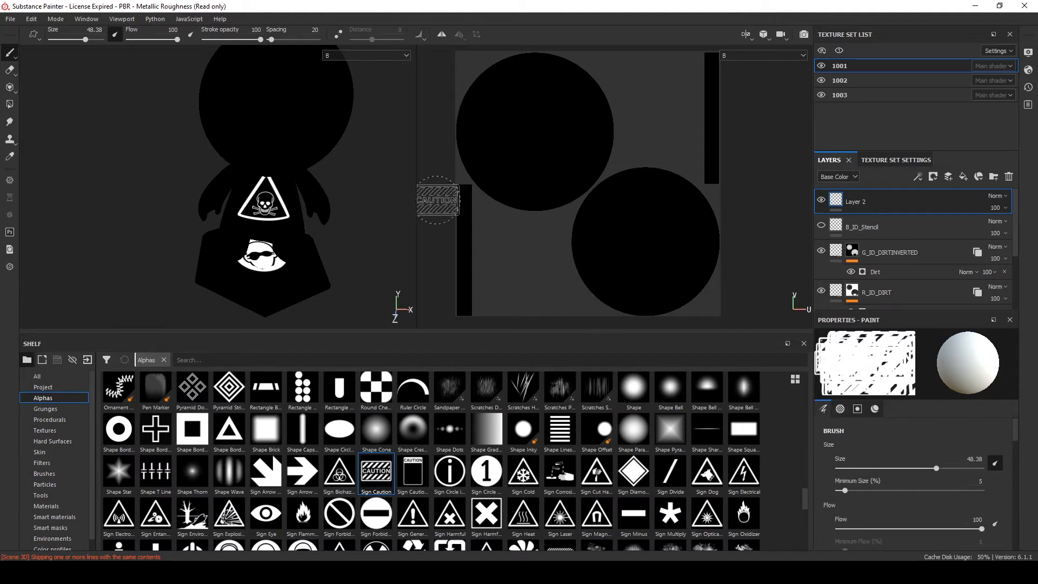
pyautogui.keyDown('alt'); pyautogui.moveTo(236, 155); pyautogui.dragTo(250, 232, button='middle'); pyautogui.keyUp('alt')
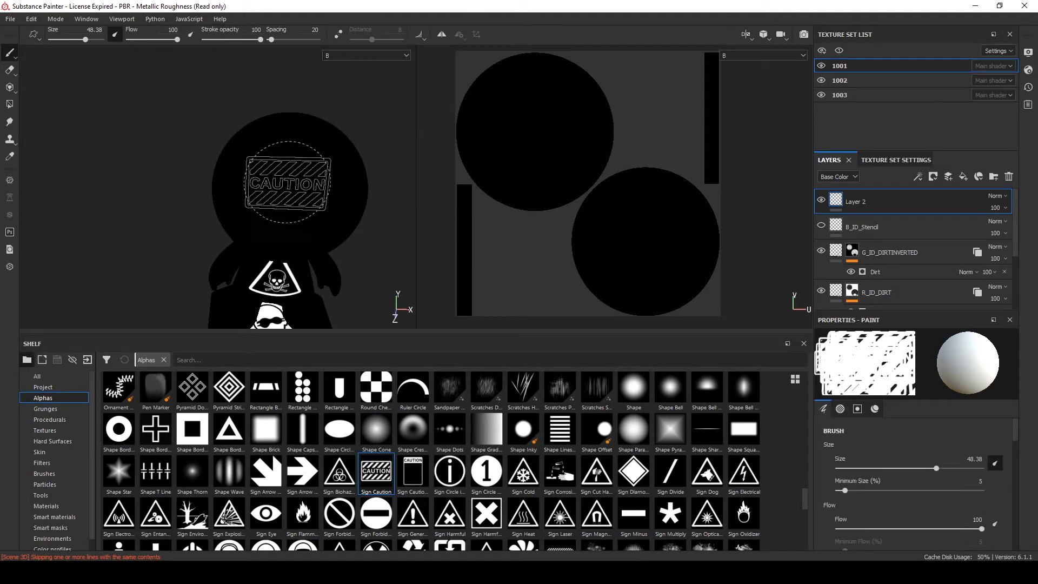
pyautogui.click(293, 180)
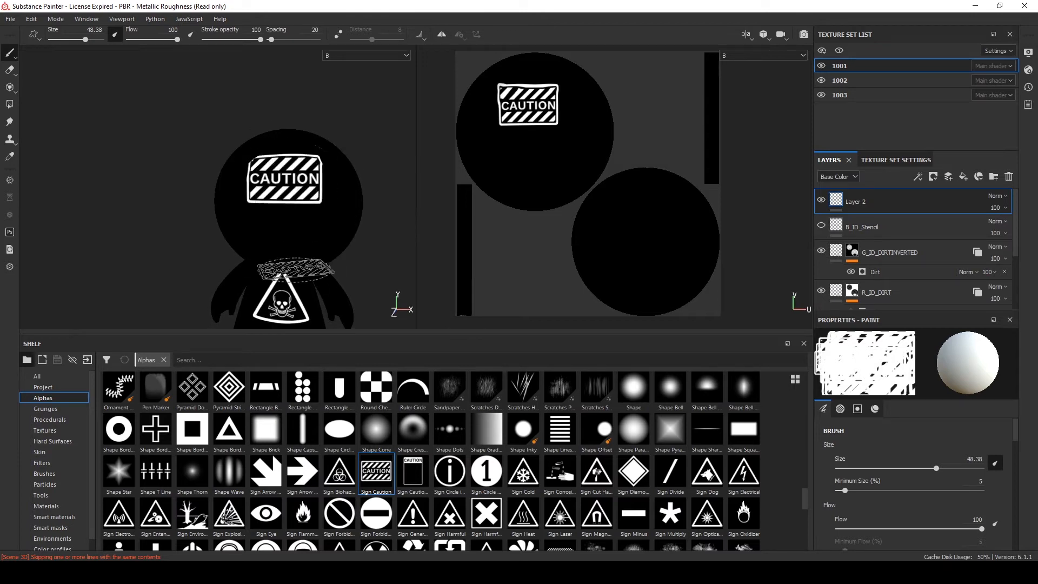
pyautogui.scroll(-5, 850, 430)
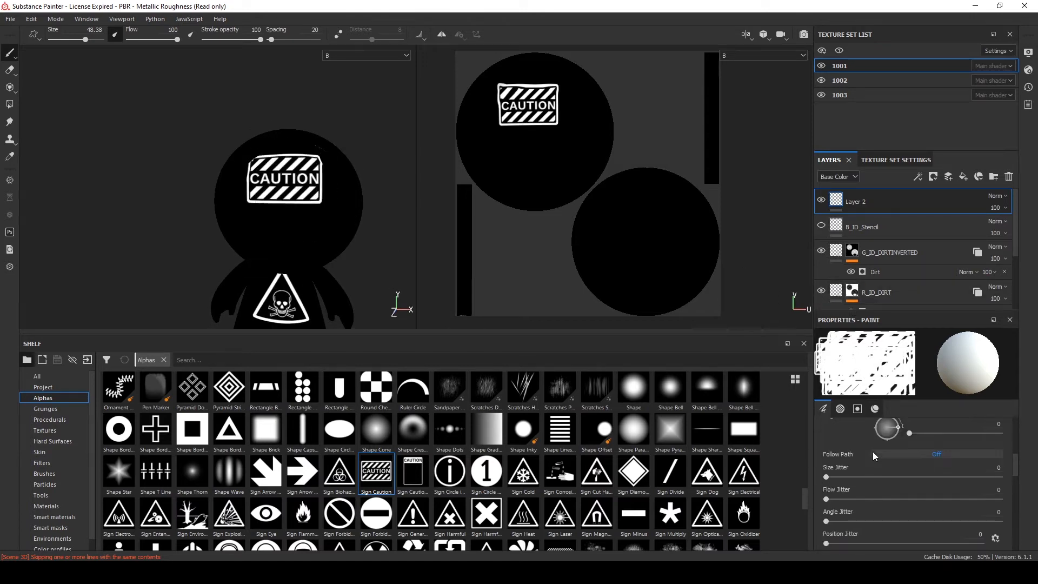
pyautogui.scroll(5, 850, 430)
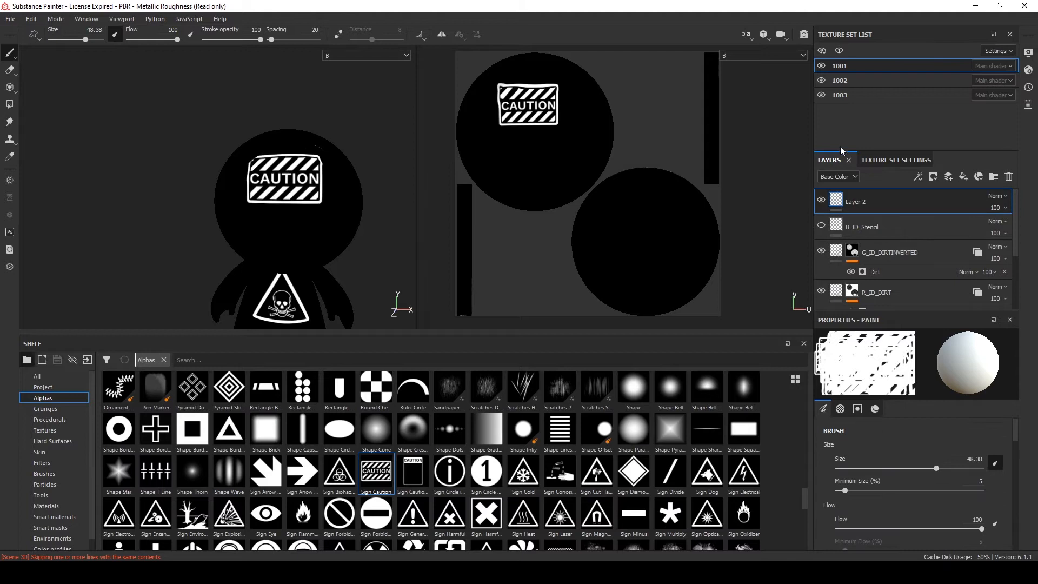
# Rename the new layer B_ID_STENCIL
pyautogui.doubleClick(856, 201)
pyautogui.write('E')
pyautogui.write('_ID_STENCIL')
pyautogui.press('Return')
# Switch to texture set 1002 and view the model in Material mode to inspect the shared layers
pyautogui.click(872, 223)
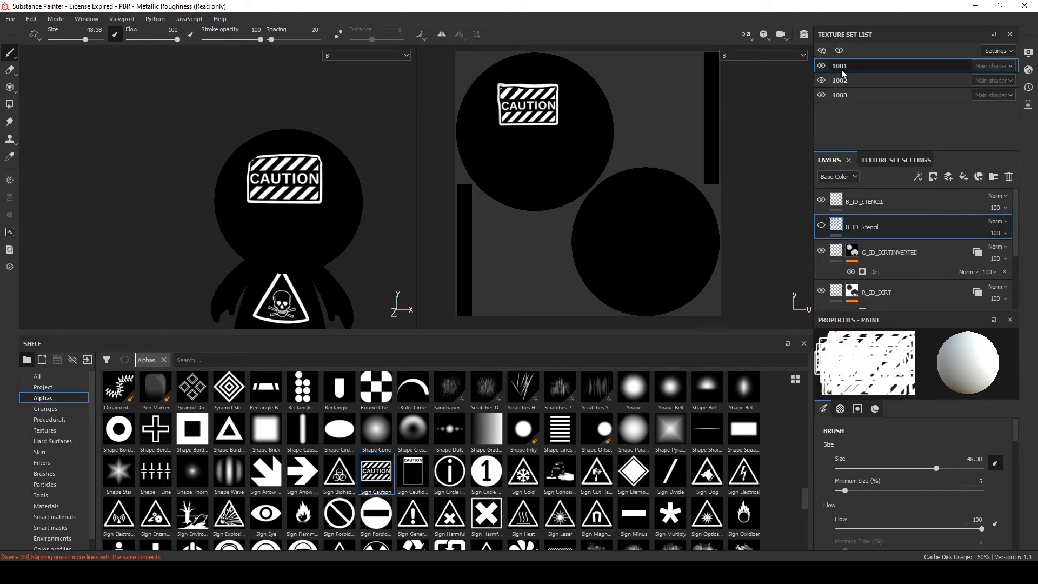
pyautogui.click(862, 83)
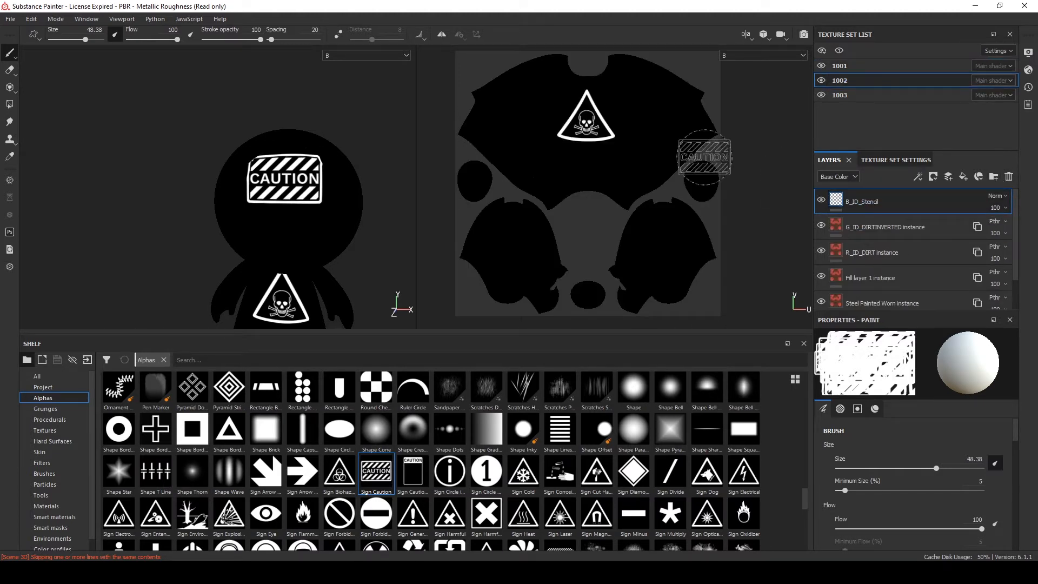
pyautogui.scroll(3, 229, 162)
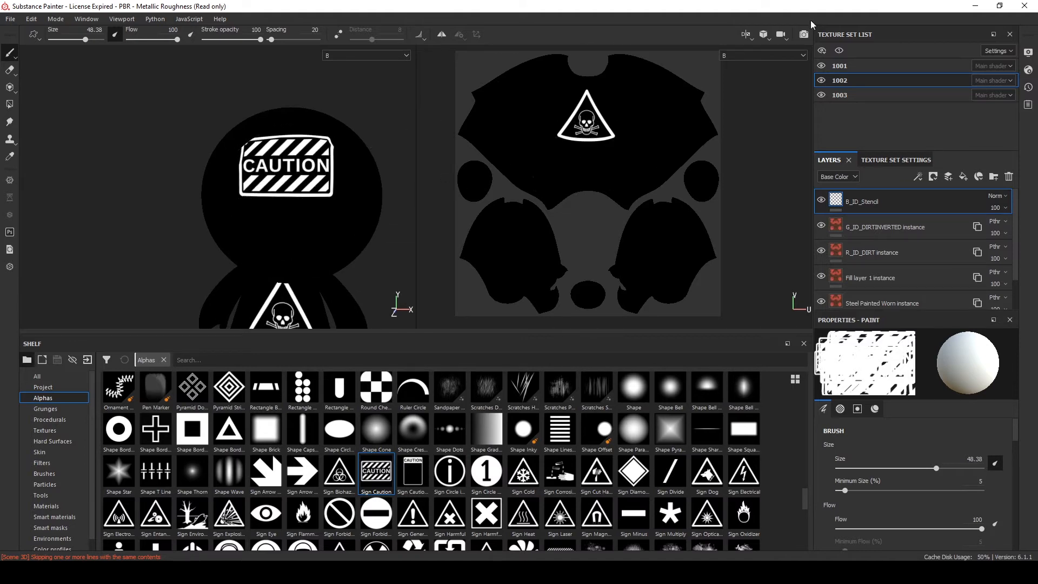
pyautogui.click(763, 55)
pyautogui.click(749, 66)
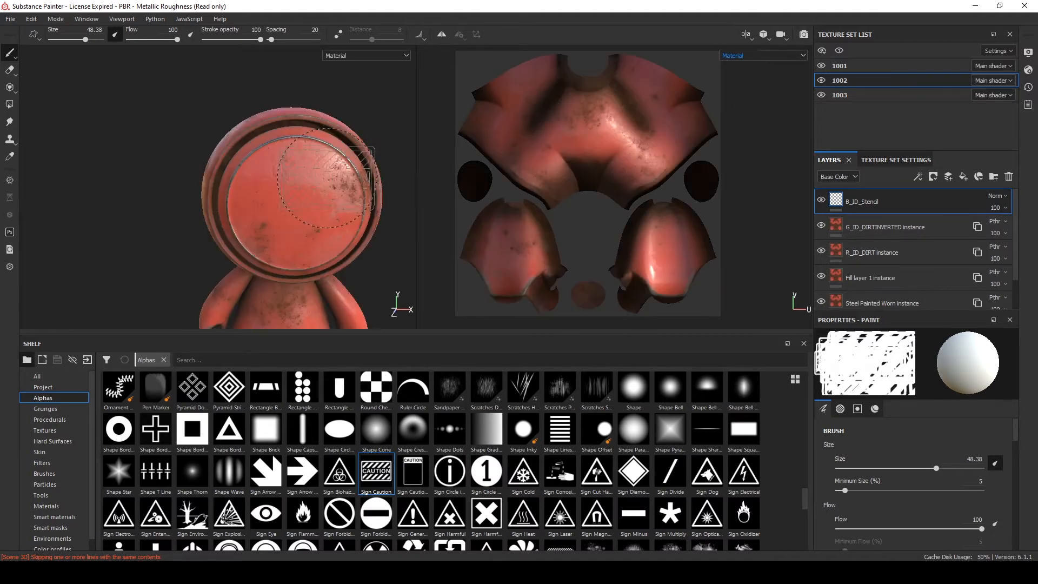
pyautogui.keyDown('alt'); pyautogui.moveTo(159, 98); pyautogui.dragTo(208, 154); pyautogui.keyUp('alt')
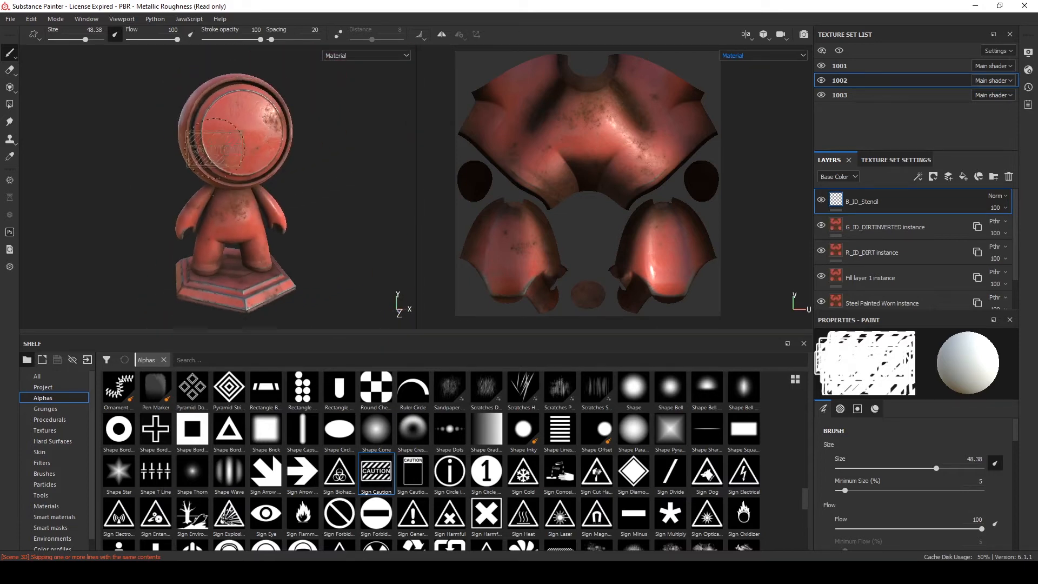
# Open the texture export dialog and duplicate the Arnold UDIM (AiStandard) output template preset
pyautogui.click(8, 20)
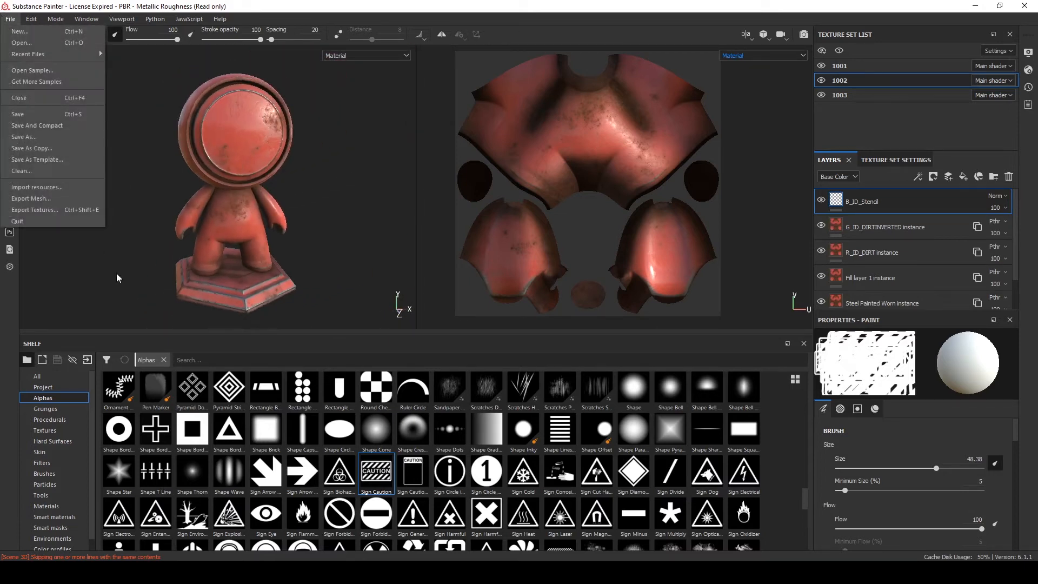
pyautogui.click(50, 212)
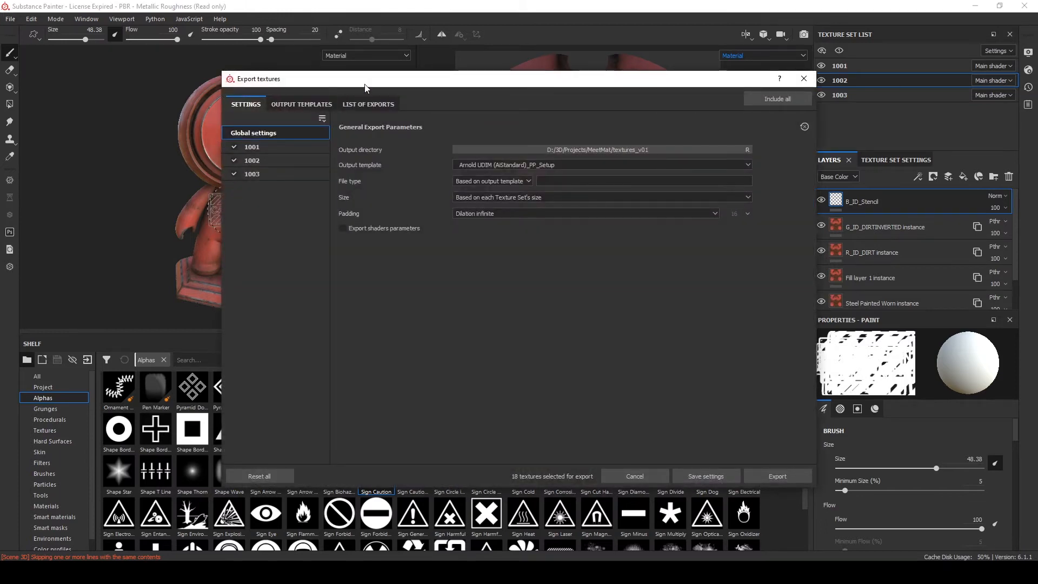
pyautogui.click(303, 104)
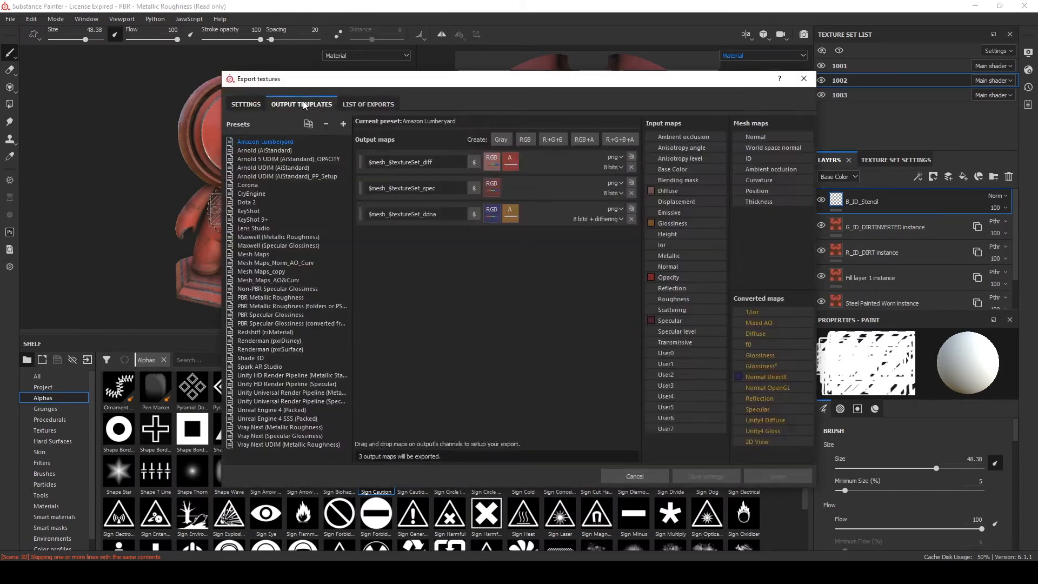
pyautogui.click(270, 169)
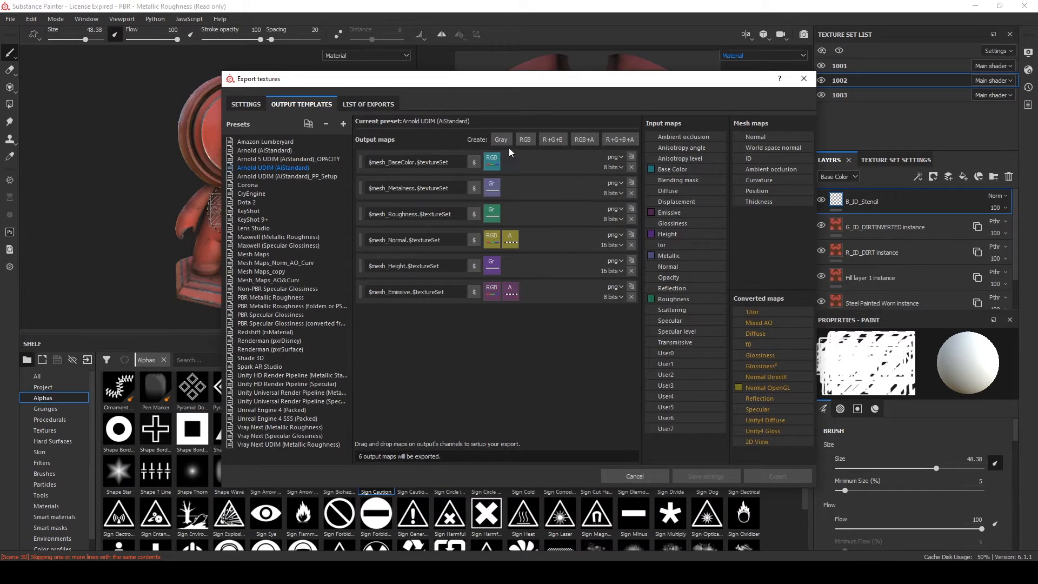
pyautogui.click(308, 176)
pyautogui.click(266, 168)
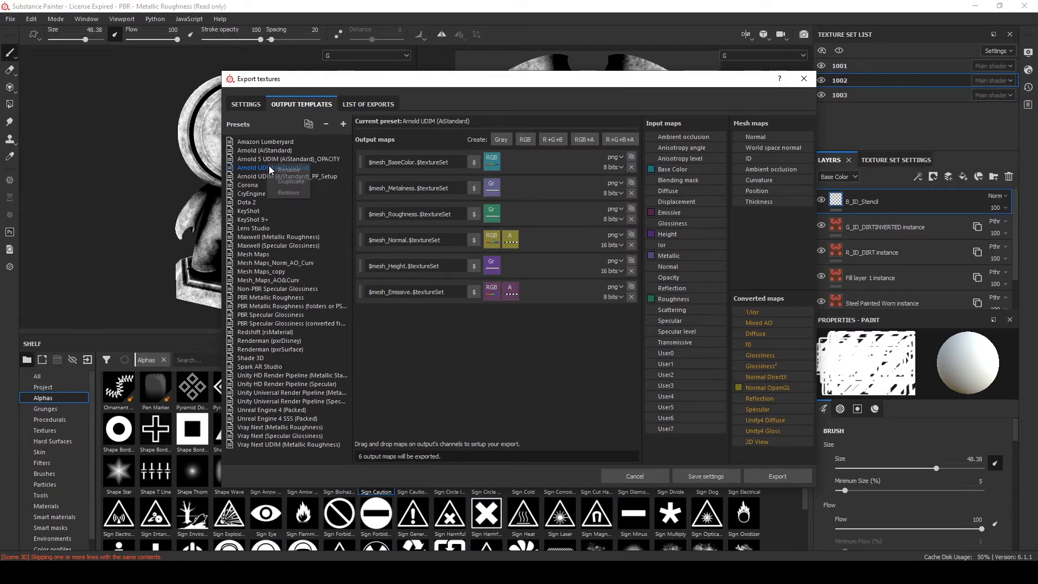
pyautogui.rightClick(257, 170)
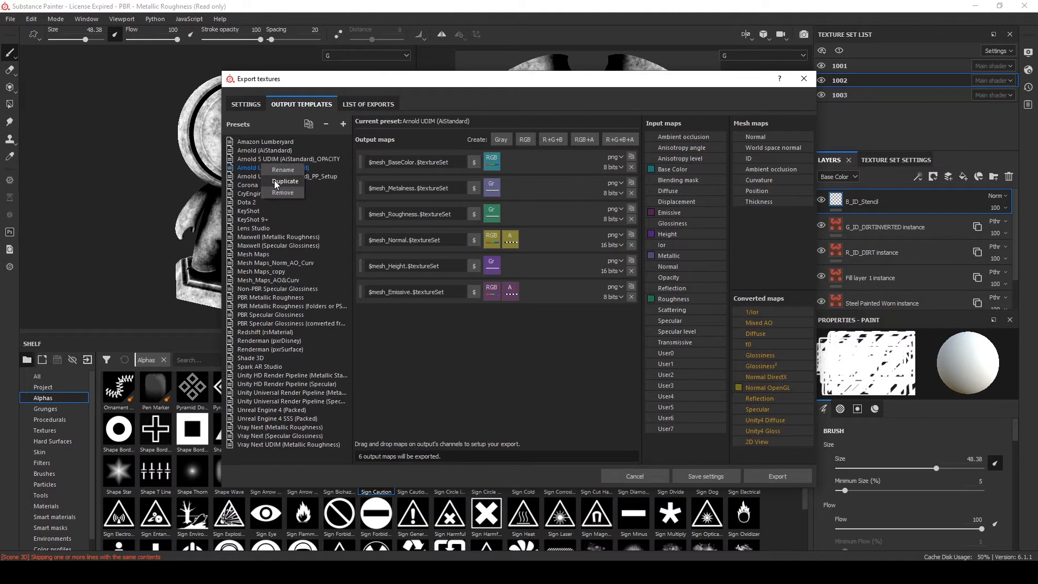
pyautogui.click(248, 160)
pyautogui.click(243, 169)
pyautogui.rightClick(280, 171)
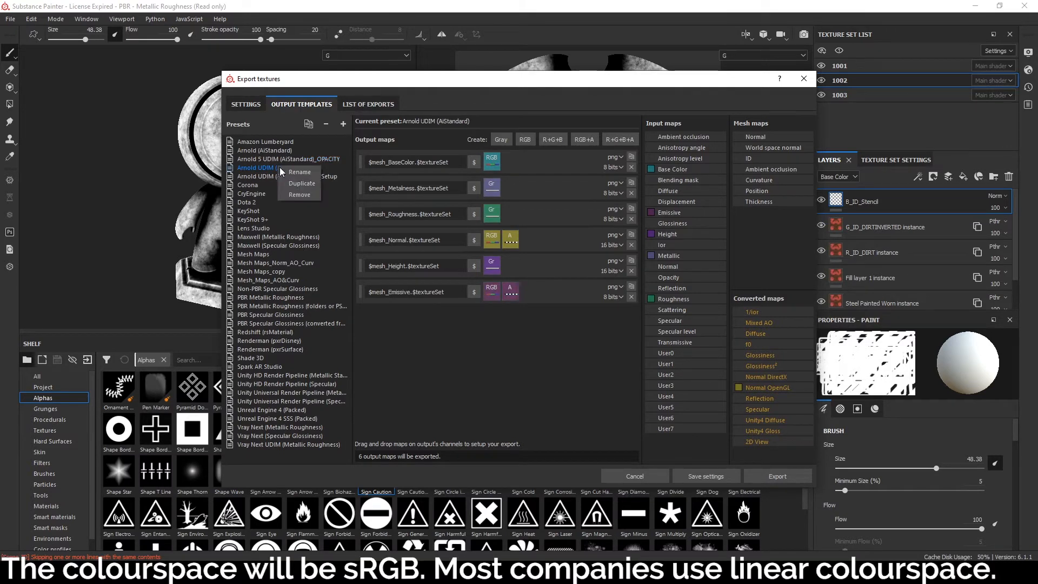
pyautogui.click(292, 184)
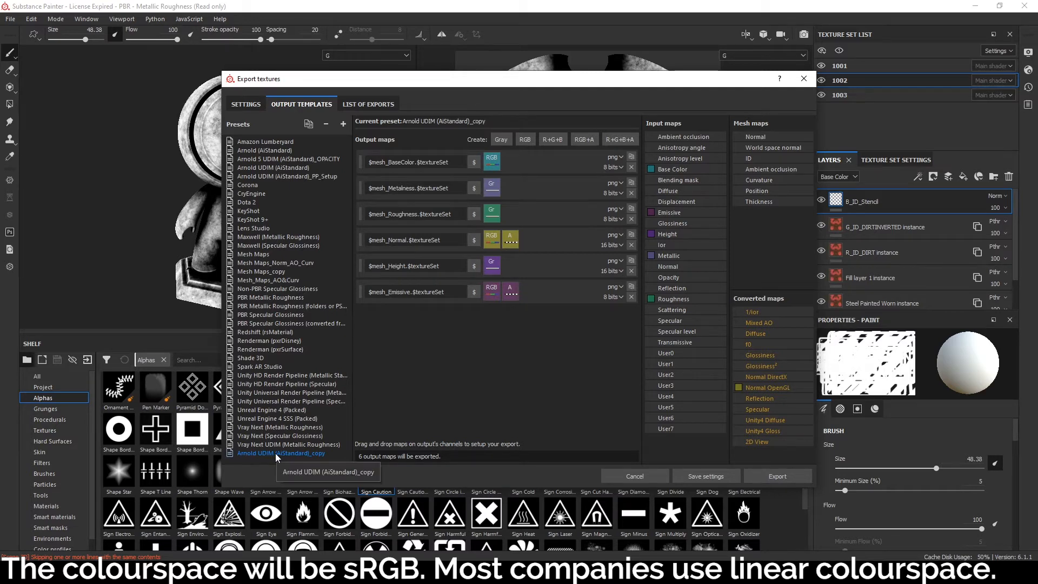
# Rename the duplicated preset Arnold UDIM (AiStandard)_DEFAULT
pyautogui.doubleClick(308, 454)
pyautogui.moveTo(327, 454); pyautogui.dragTo(313, 454)
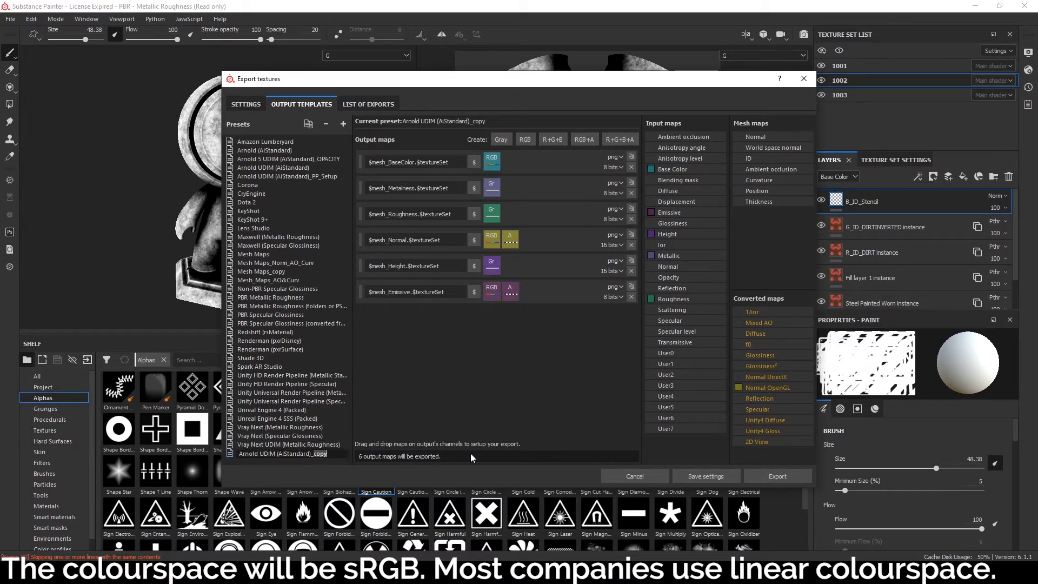
pyautogui.write('DEFAULT')
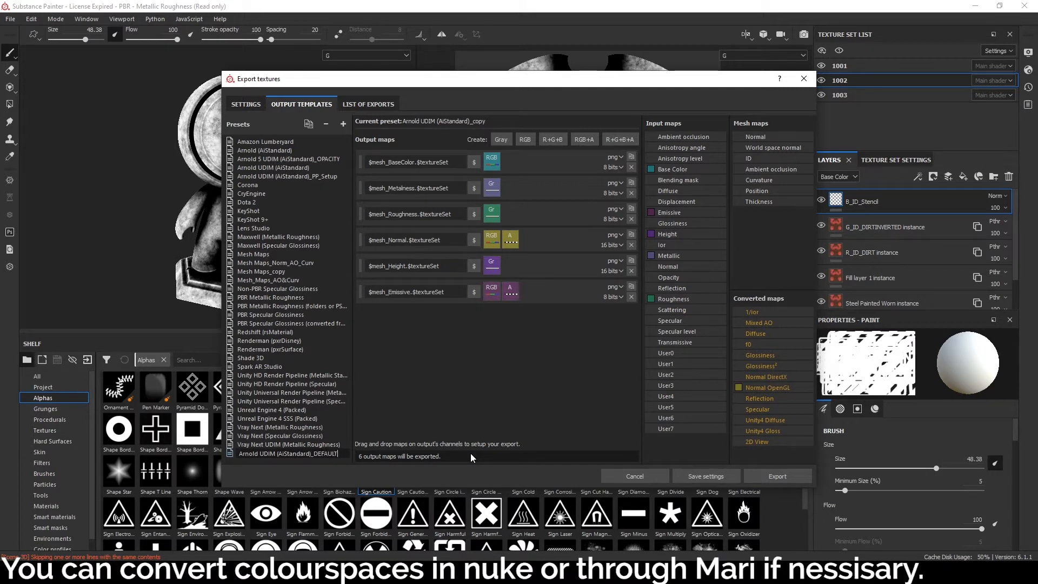
pyautogui.press('Return')
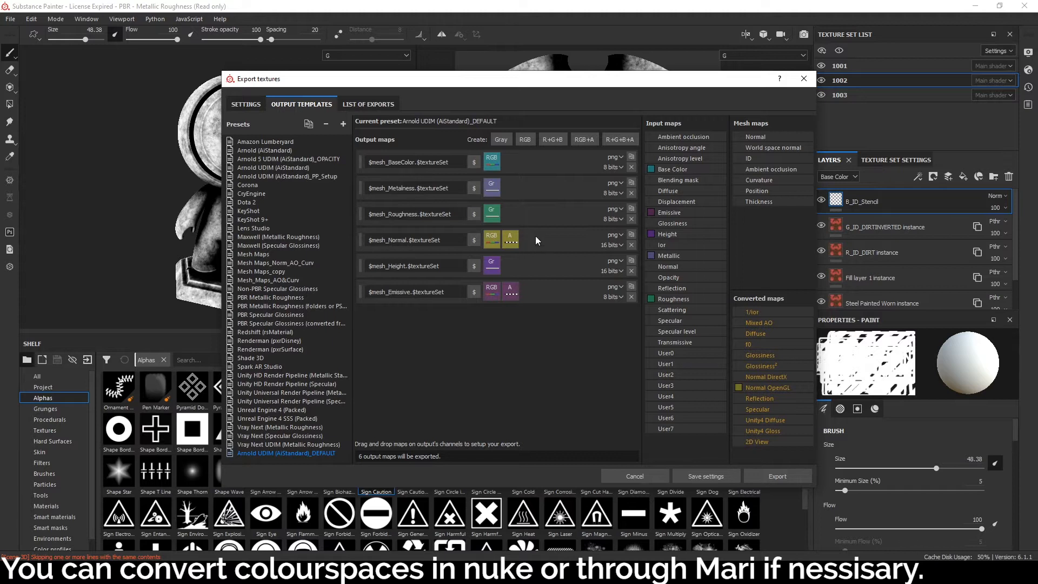
# Set the file format of all six output maps in the preset to tif
pyautogui.click(614, 157)
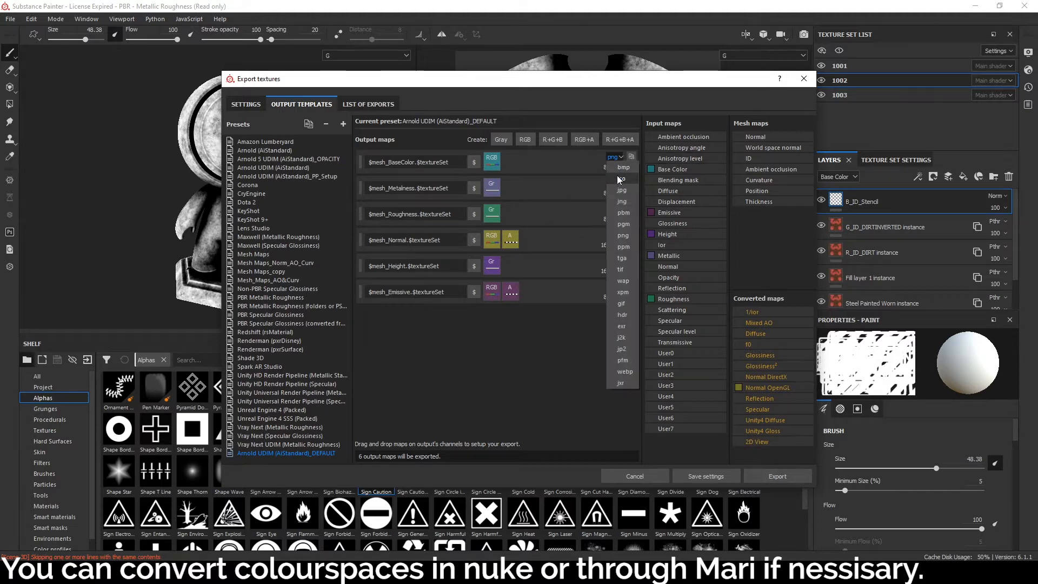
pyautogui.click(621, 270)
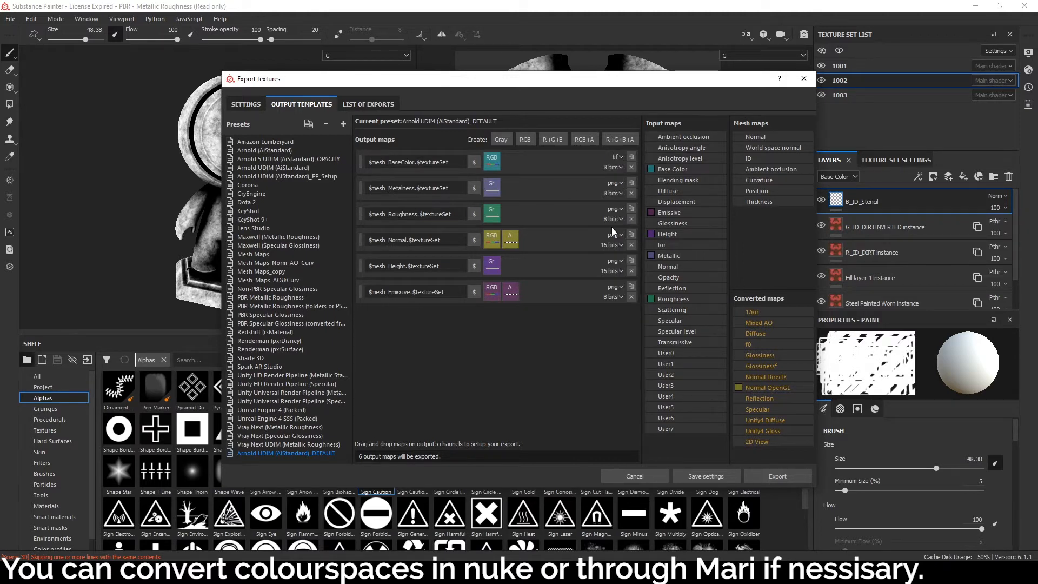
pyautogui.click(614, 183)
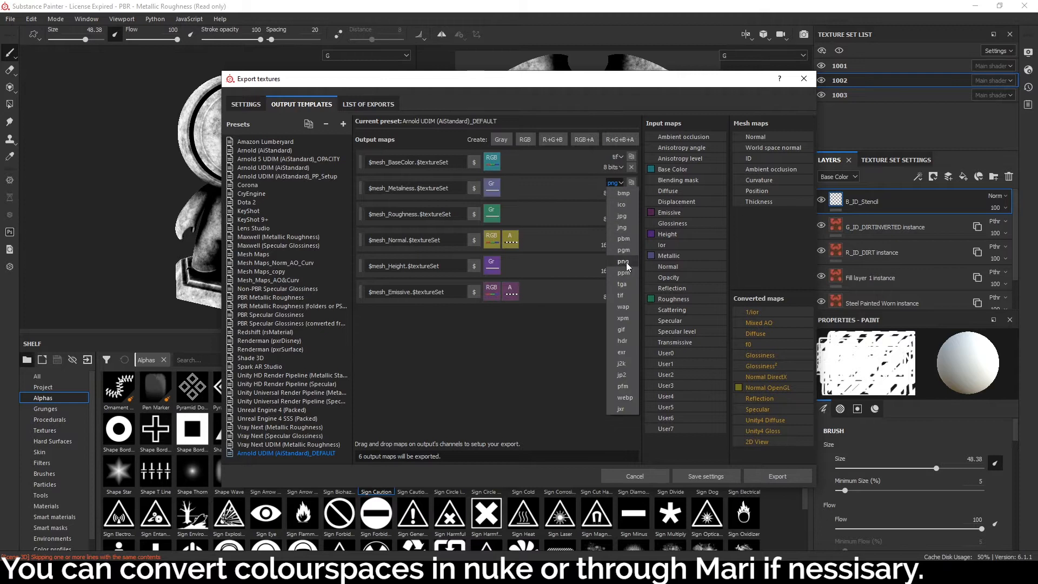
pyautogui.click(621, 295)
pyautogui.click(613, 208)
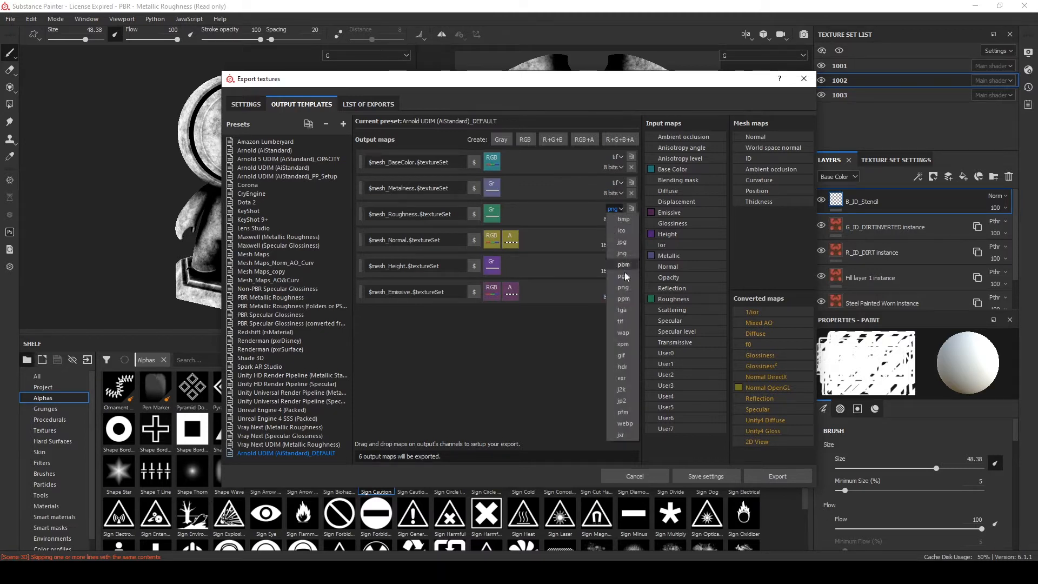
pyautogui.click(630, 324)
pyautogui.click(613, 236)
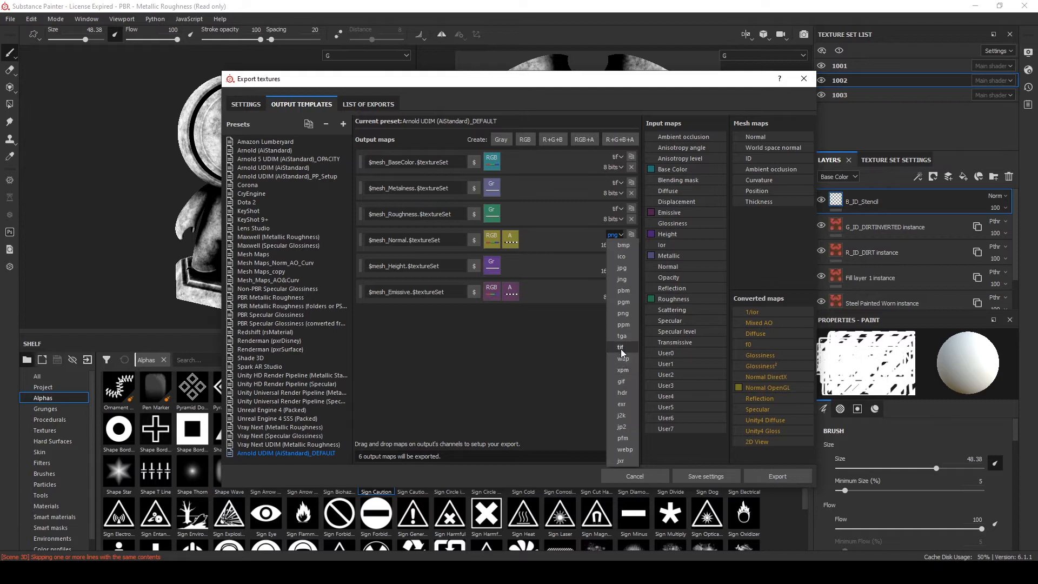
pyautogui.click(620, 348)
pyautogui.click(614, 261)
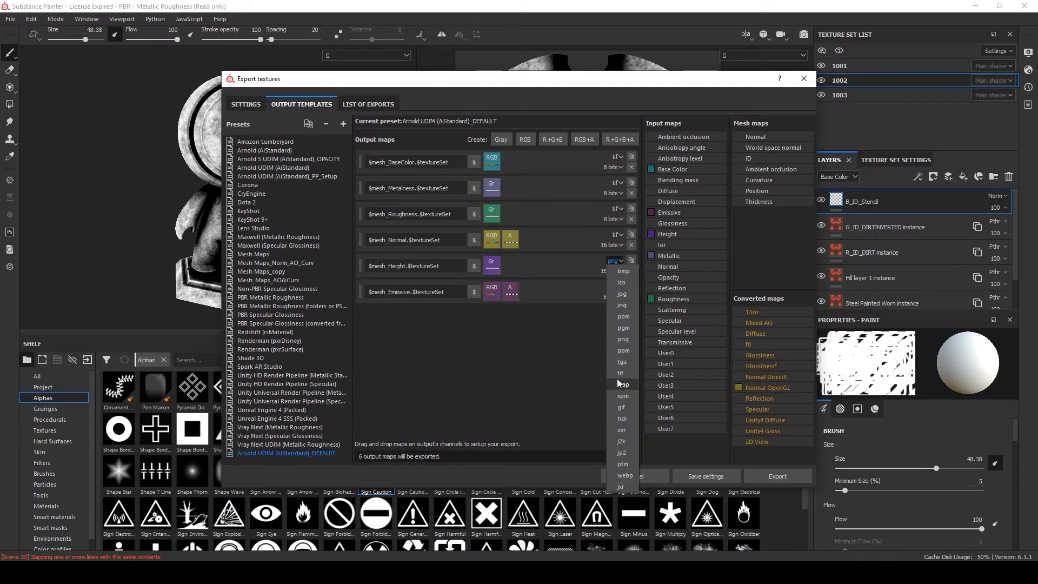
pyautogui.click(621, 373)
pyautogui.click(614, 291)
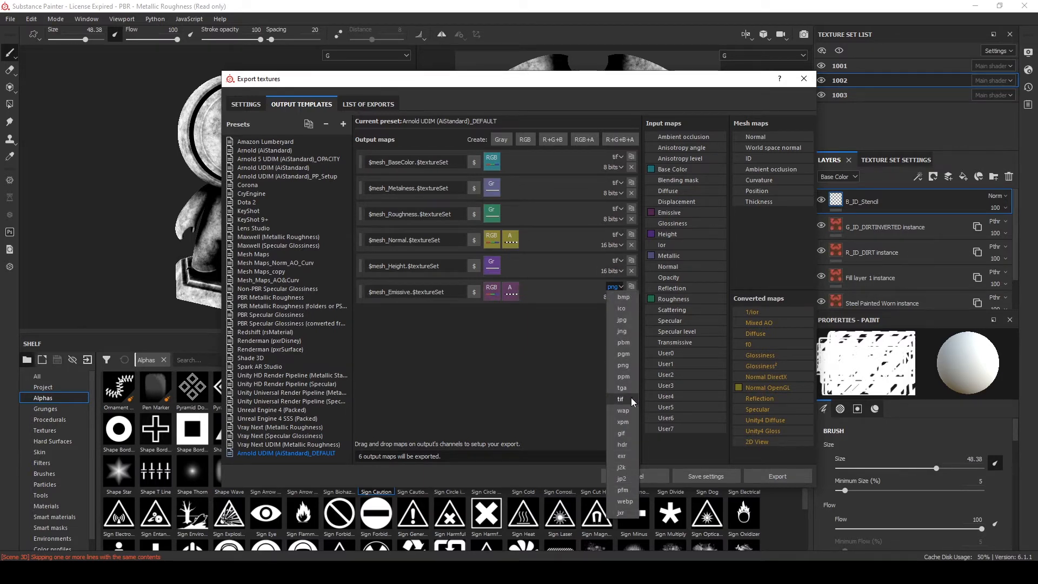
pyautogui.click(631, 398)
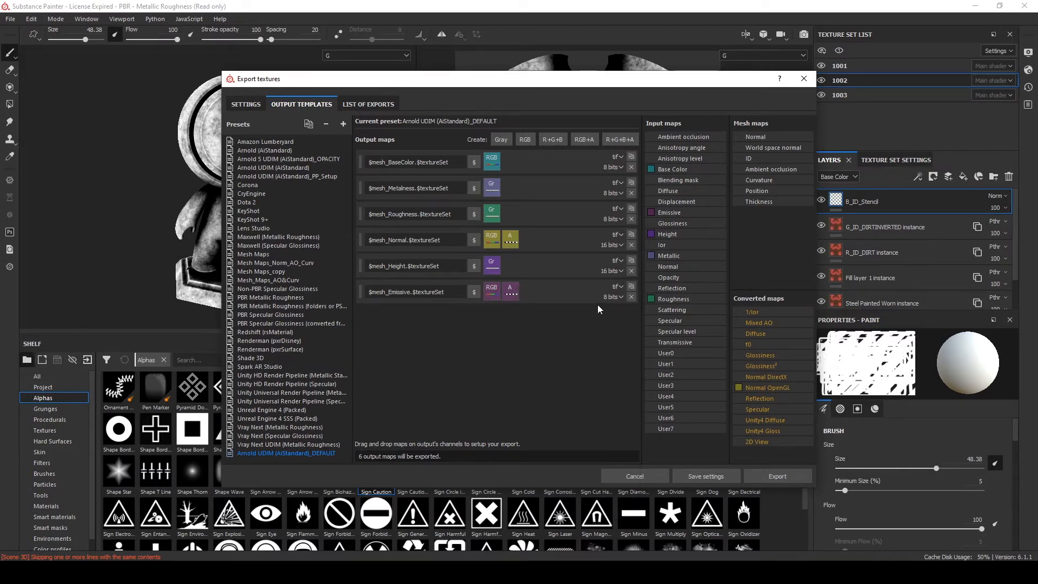
# Remove the Emissive output map and set the Roughness and Metalness maps to 16 bits
pyautogui.click(631, 296)
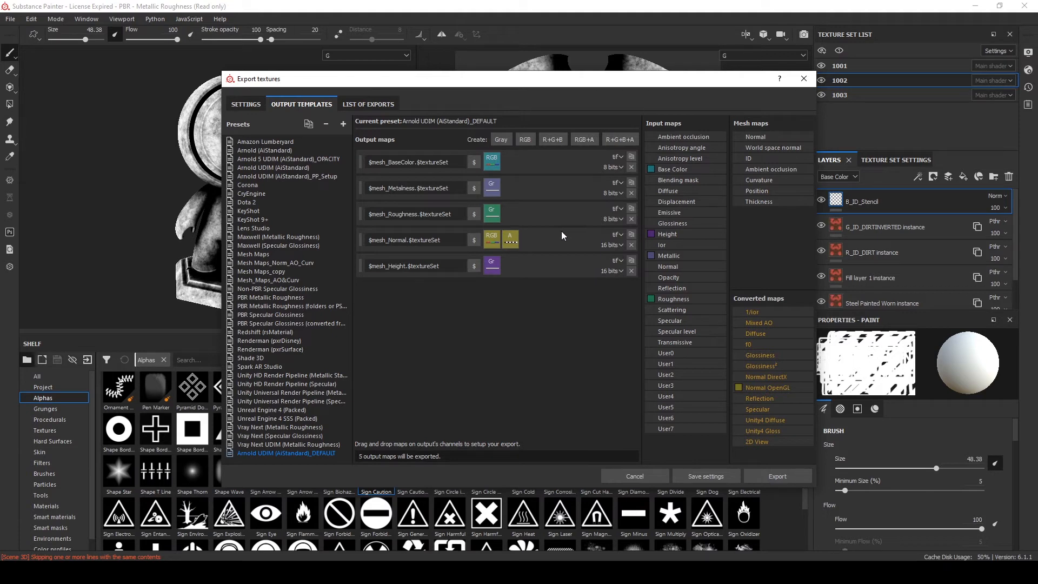
pyautogui.click(613, 219)
pyautogui.click(617, 256)
pyautogui.click(608, 192)
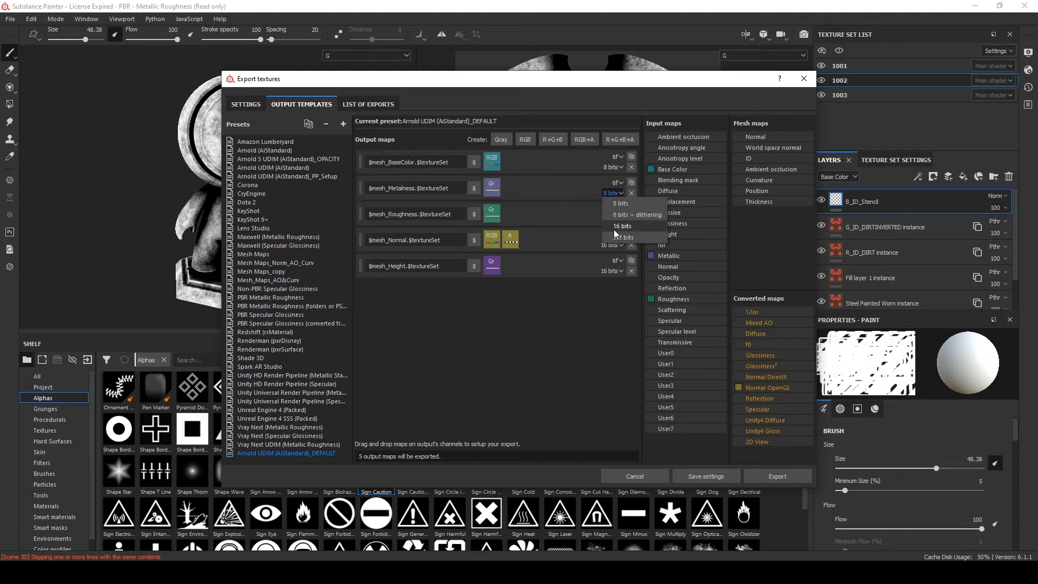
pyautogui.click(614, 230)
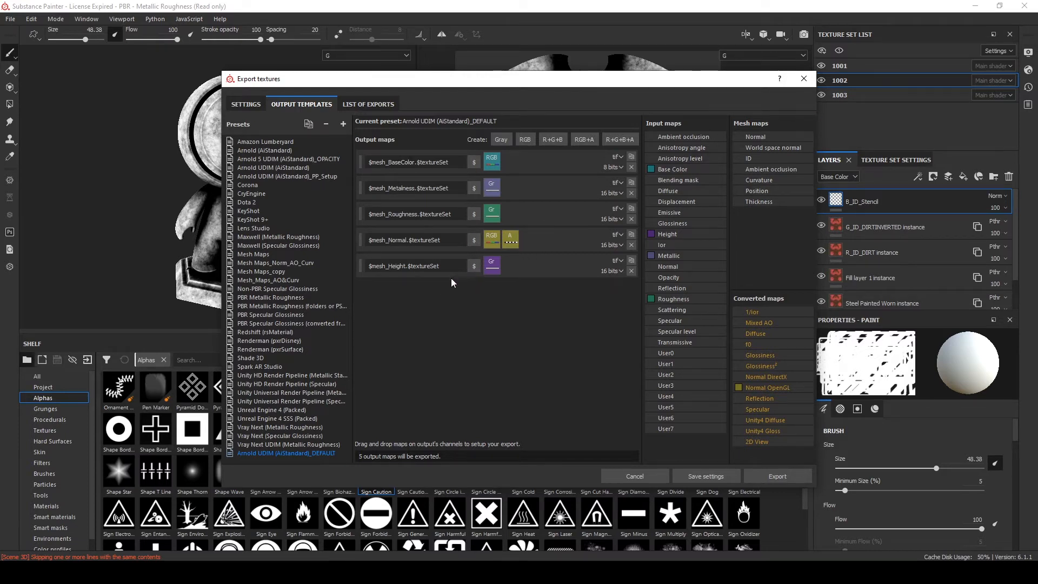
# Add a new RGB output map and split it into separate R, G and B channels
pyautogui.click(522, 141)
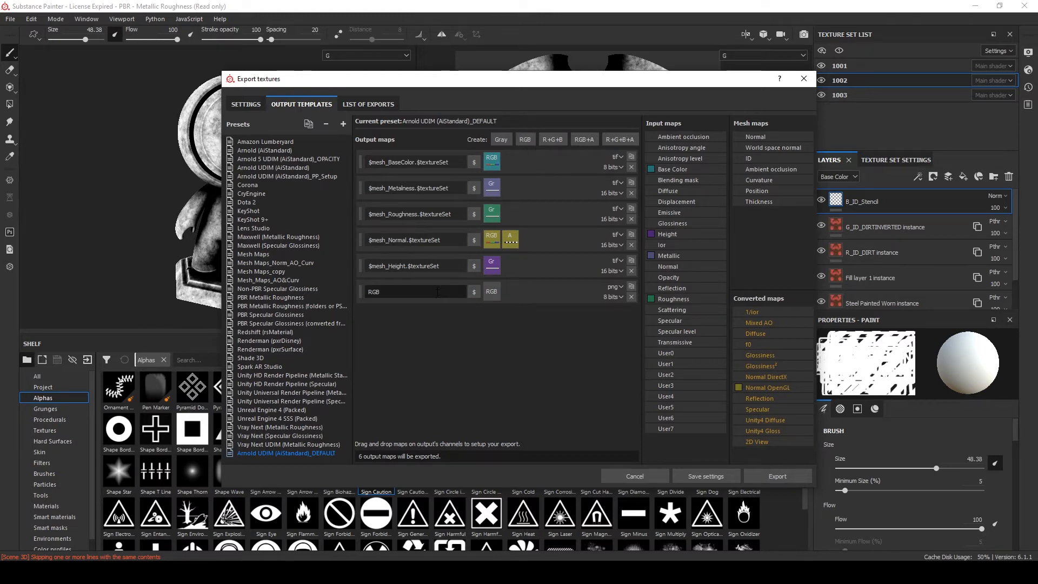
pyautogui.rightClick(494, 294)
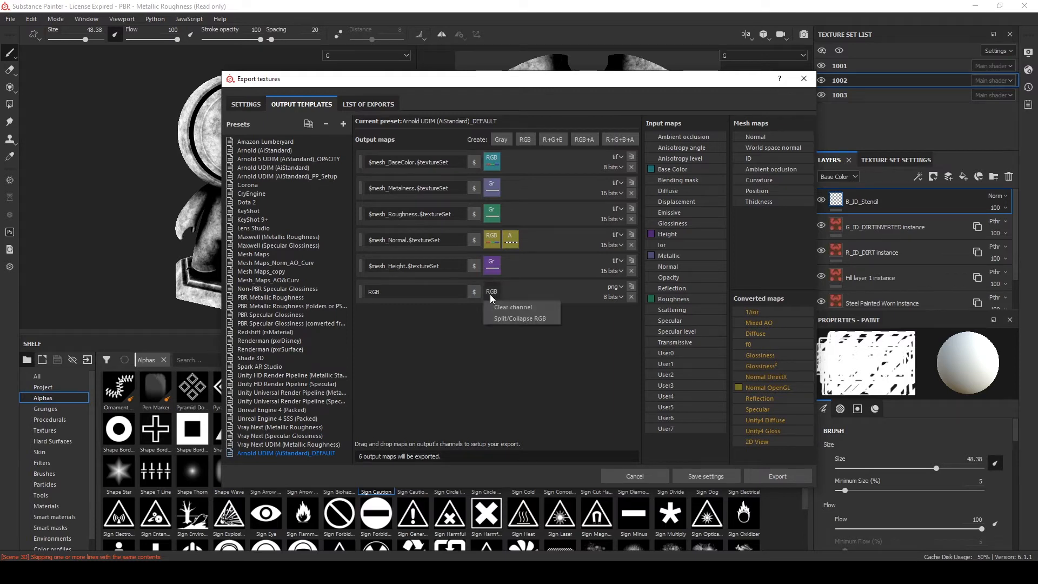
pyautogui.click(507, 319)
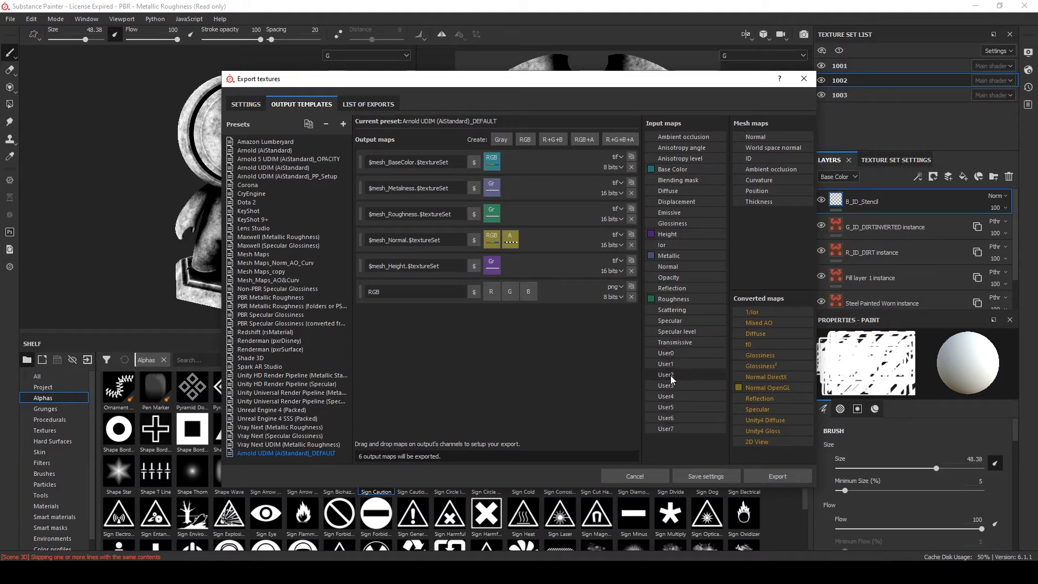
# Map User0, User1 and User2 input maps to the new output's R, G and B channels respectively
pyautogui.moveTo(673, 353); pyautogui.dragTo(490, 292)
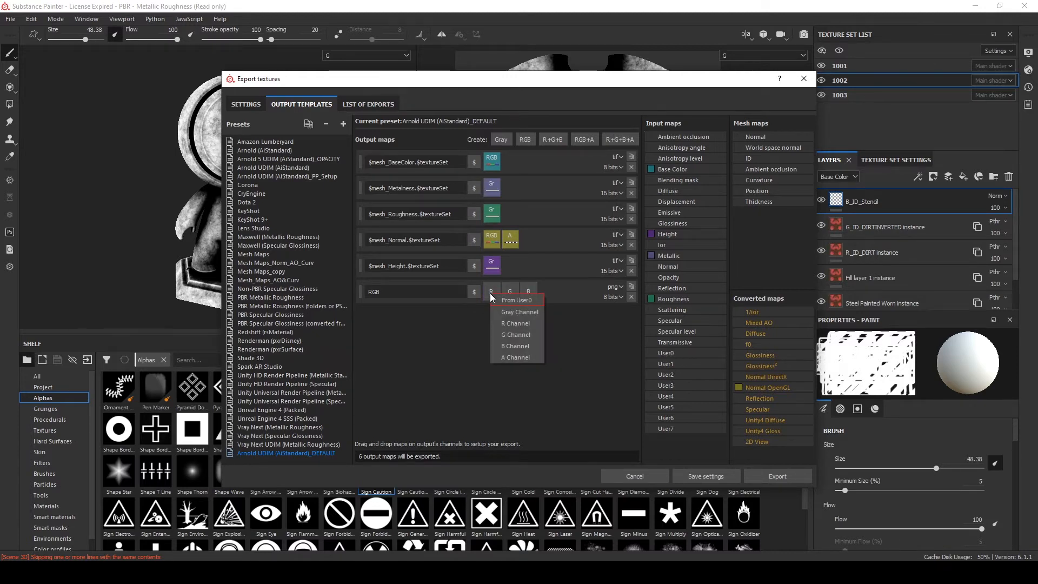
pyautogui.click(517, 324)
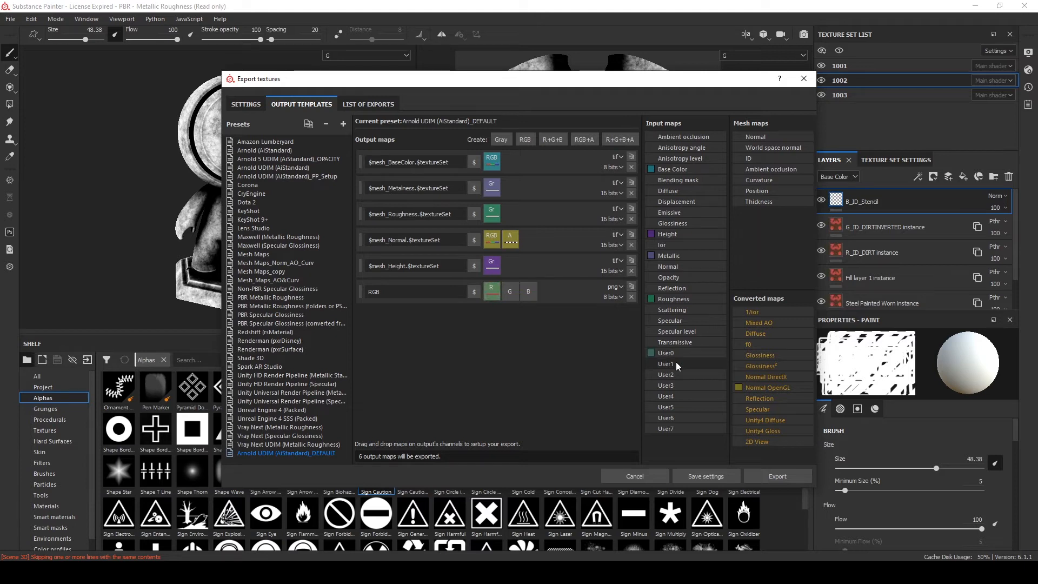
pyautogui.moveTo(676, 361); pyautogui.dragTo(514, 293)
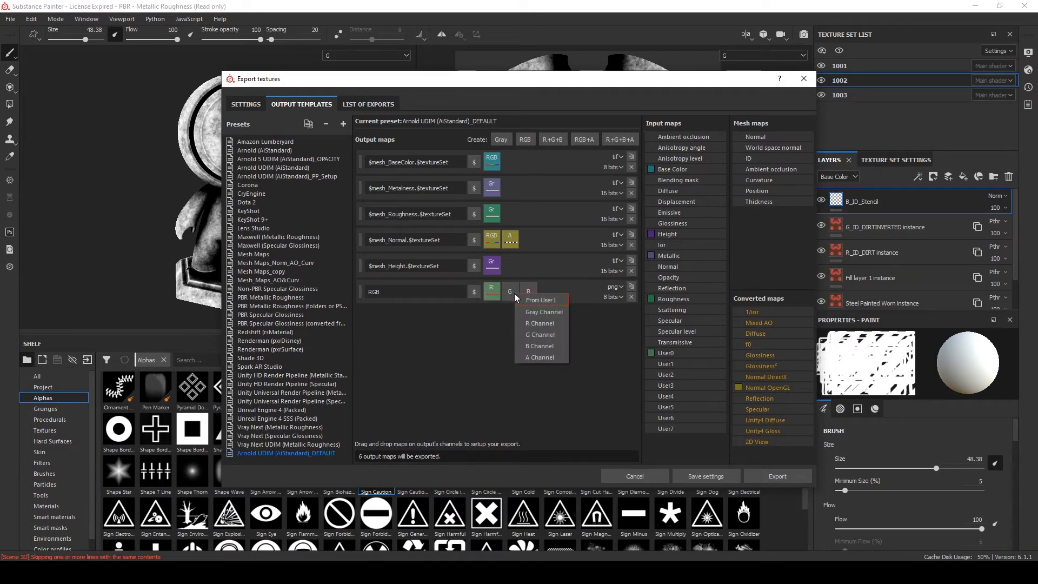
pyautogui.click(540, 335)
pyautogui.moveTo(680, 376); pyautogui.dragTo(531, 291)
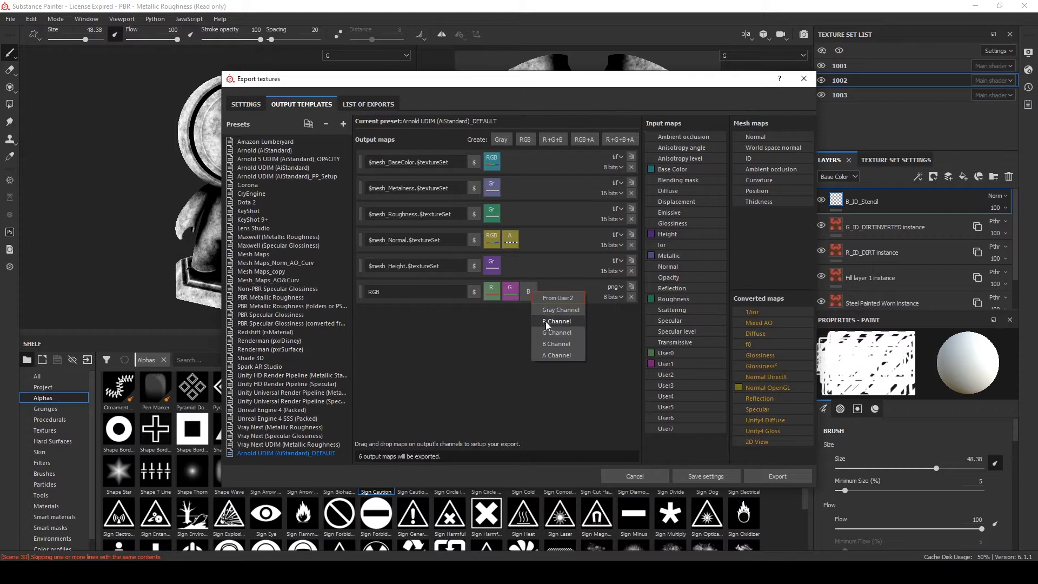
pyautogui.click(554, 345)
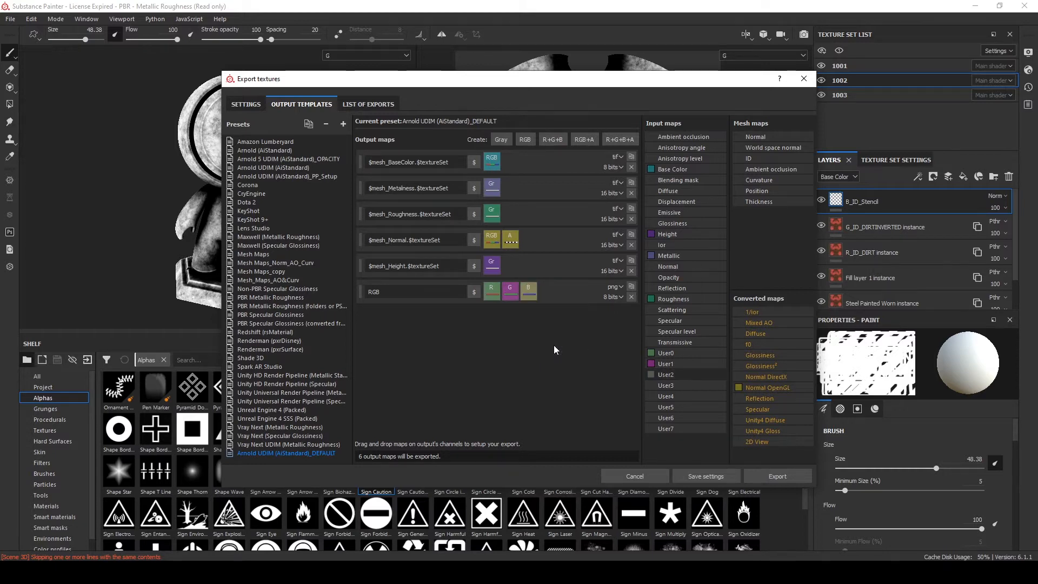
# Name the new RGB output map $mesh_ID.$textureSet
pyautogui.click(391, 290)
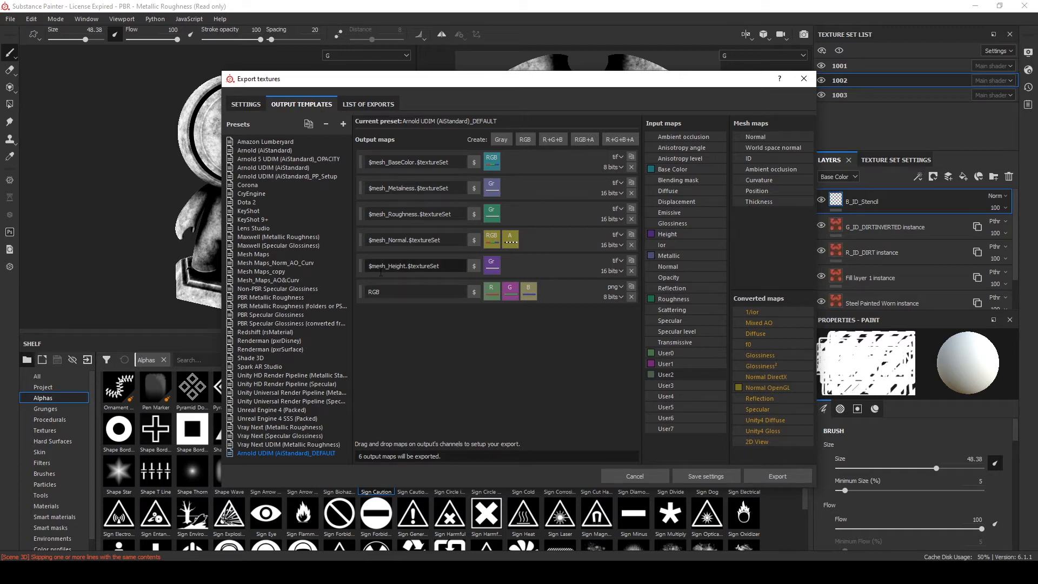
pyautogui.moveTo(452, 266); pyautogui.dragTo(369, 266)
pyautogui.hotkey('ctrl', 'c')
pyautogui.doubleClick(373, 292)
pyautogui.hotkey('ctrl', 'v')
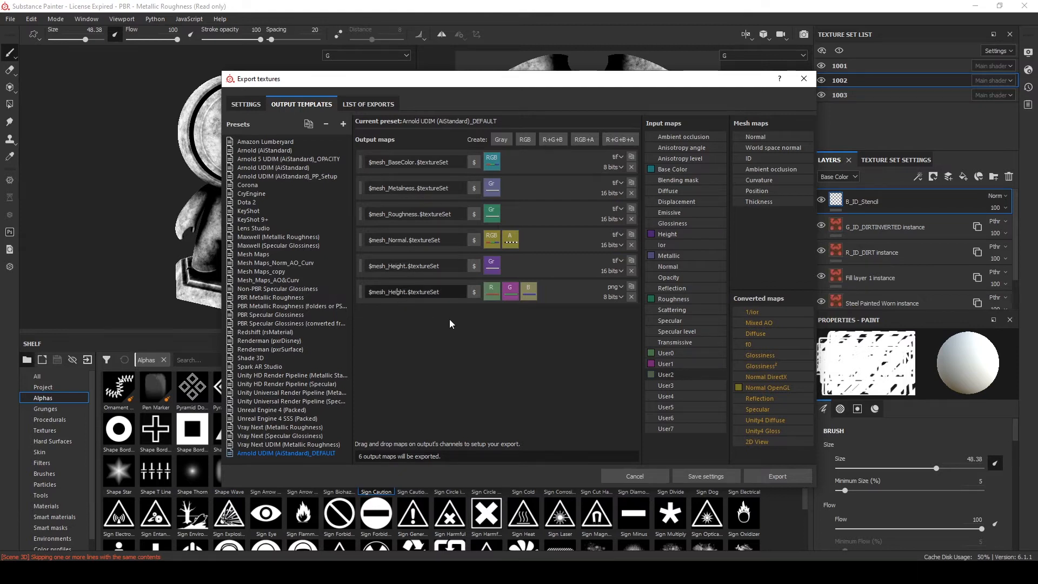
pyautogui.press('Delete')
pyautogui.press('Delete')
pyautogui.press('Delete')
pyautogui.press('Delete')
pyautogui.press('BackSpace')
pyautogui.press('BackSpace')
pyautogui.write('ID')
# Review the list of exported texture files, then return to the output templates
pyautogui.click(358, 104)
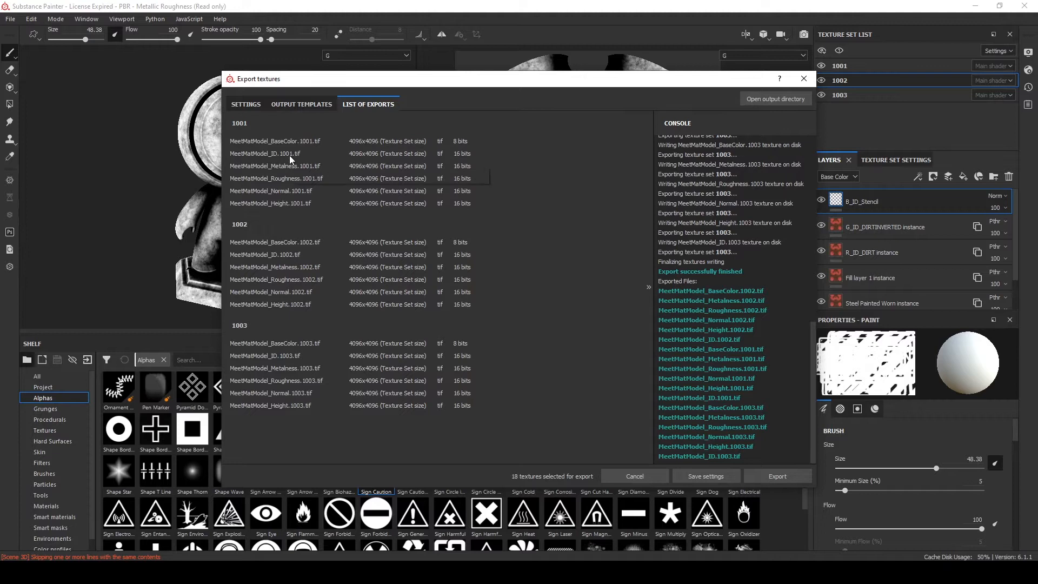
pyautogui.click(301, 105)
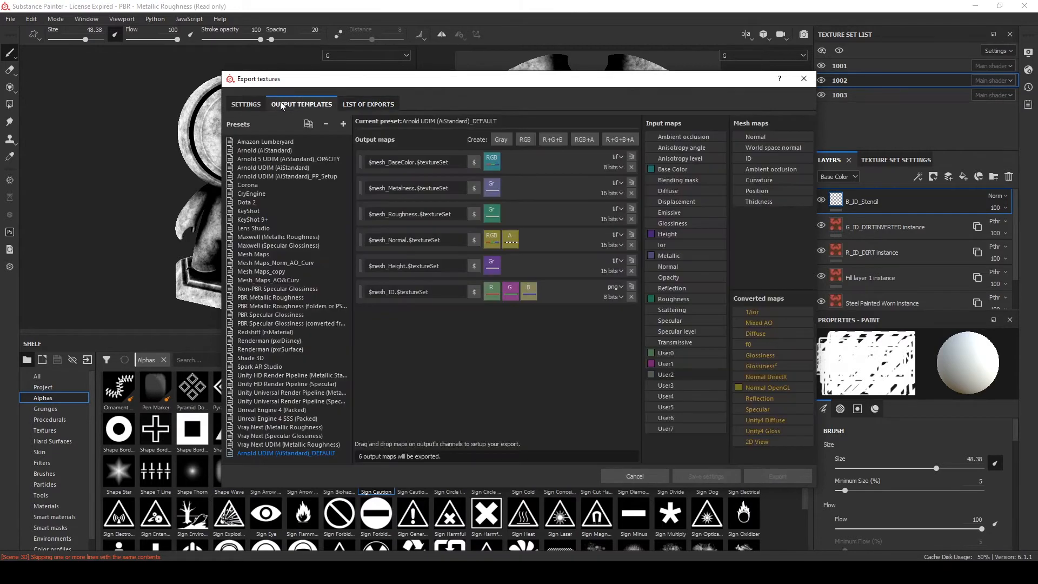
# Set the $mesh_ID output map's file format to tif with 16-bit depth
pyautogui.click(248, 104)
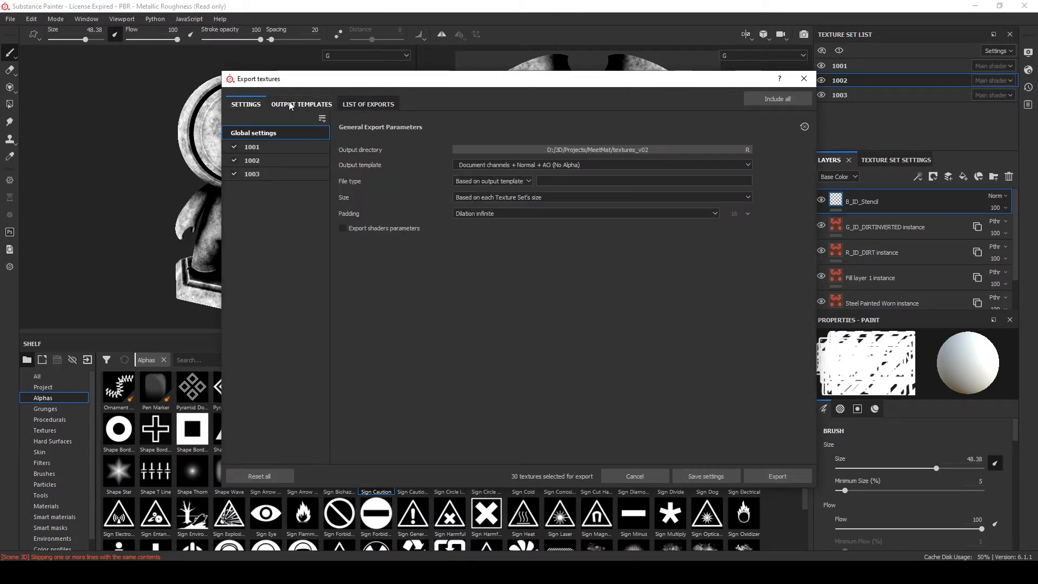
pyautogui.click(289, 102)
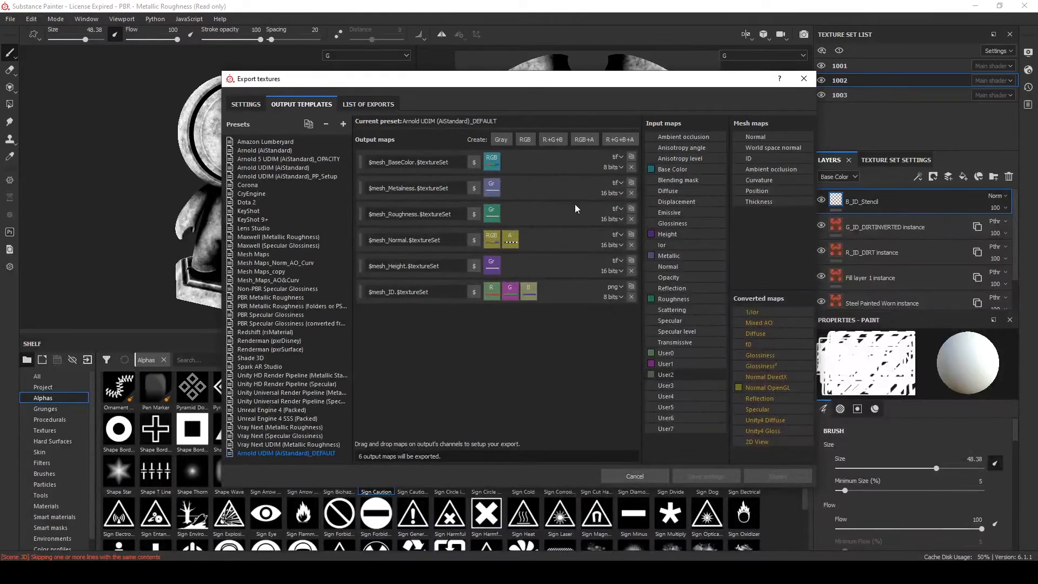
pyautogui.click(616, 289)
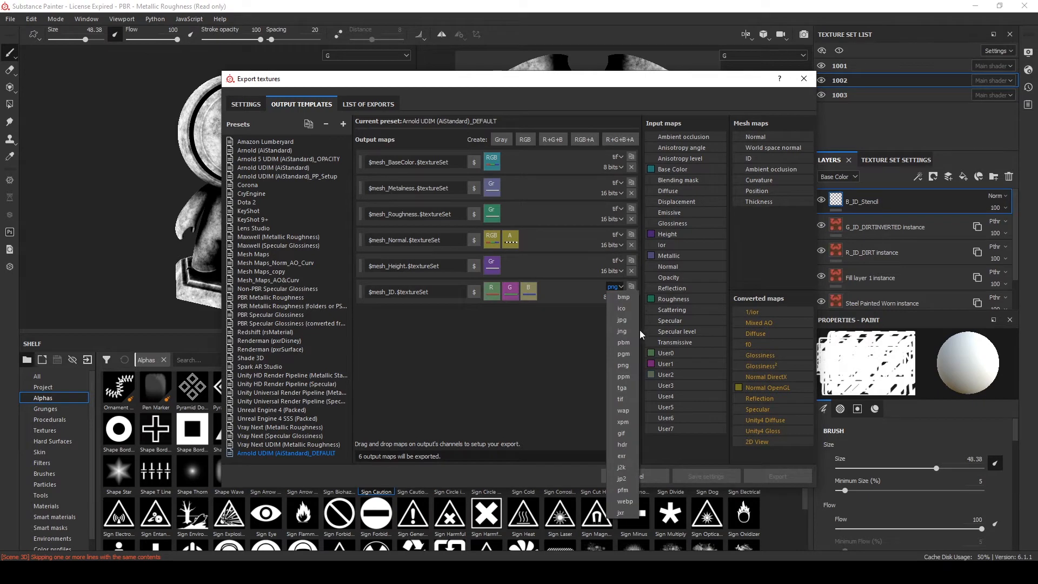
pyautogui.click(620, 400)
pyautogui.click(614, 297)
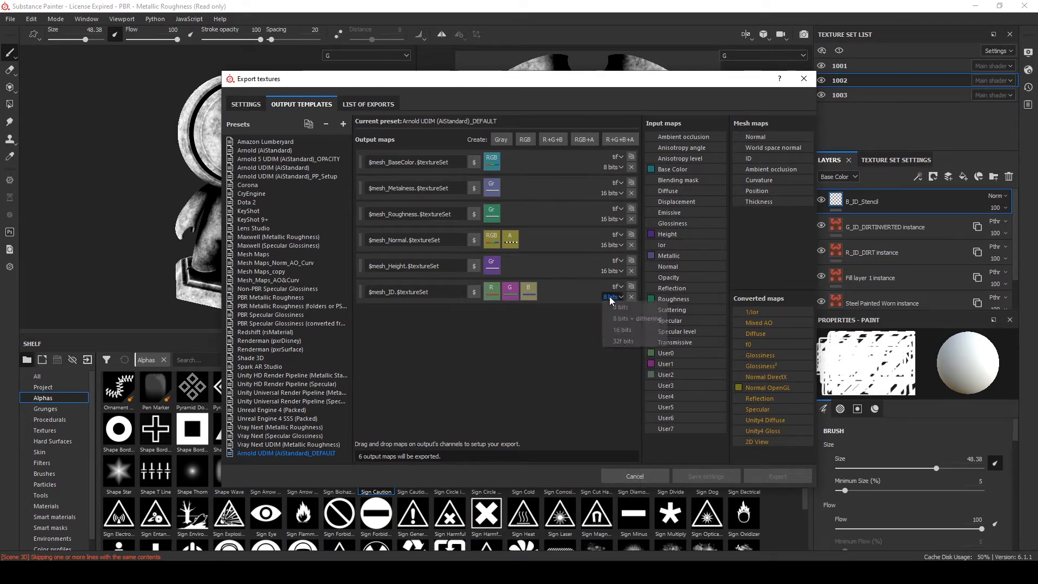
pyautogui.click(623, 330)
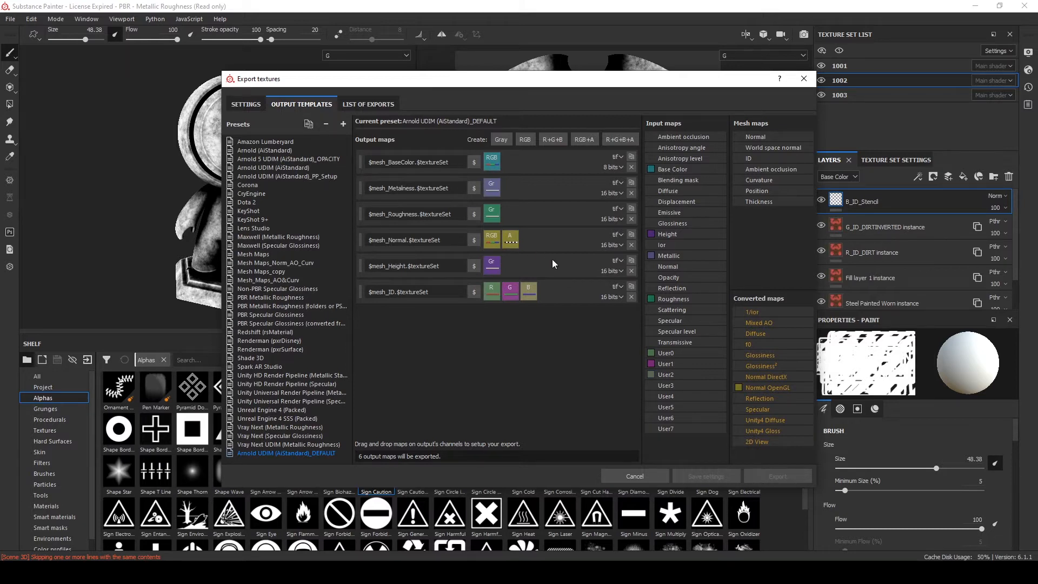
# Choose Arnold UDIM (AiStandard)_DEFAULT as the output template in the export settings
pyautogui.click(246, 104)
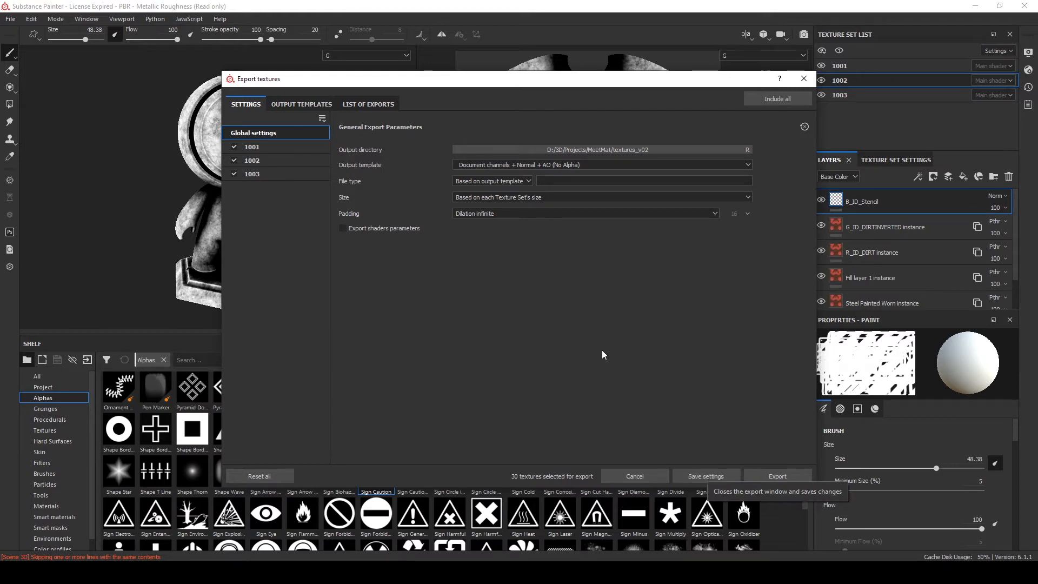
pyautogui.click(483, 165)
pyautogui.click(483, 164)
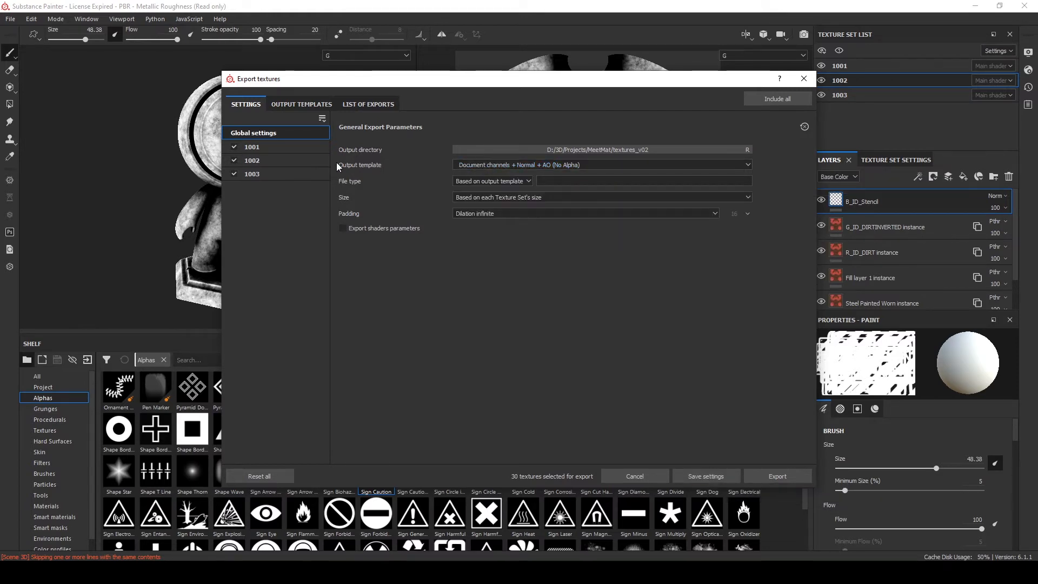
pyautogui.click(504, 164)
pyautogui.scroll(-3, 491, 236)
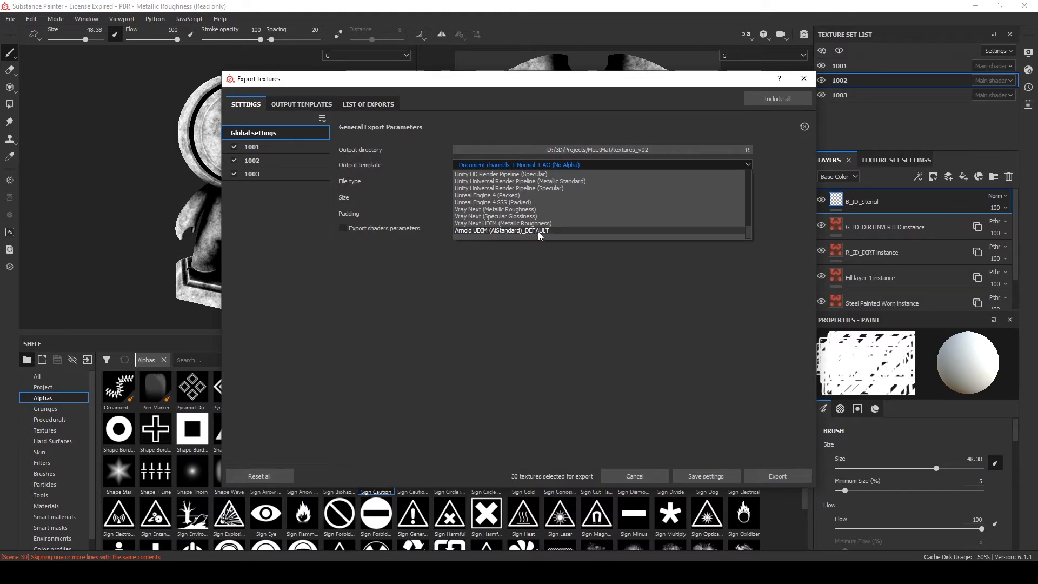
pyautogui.click(537, 231)
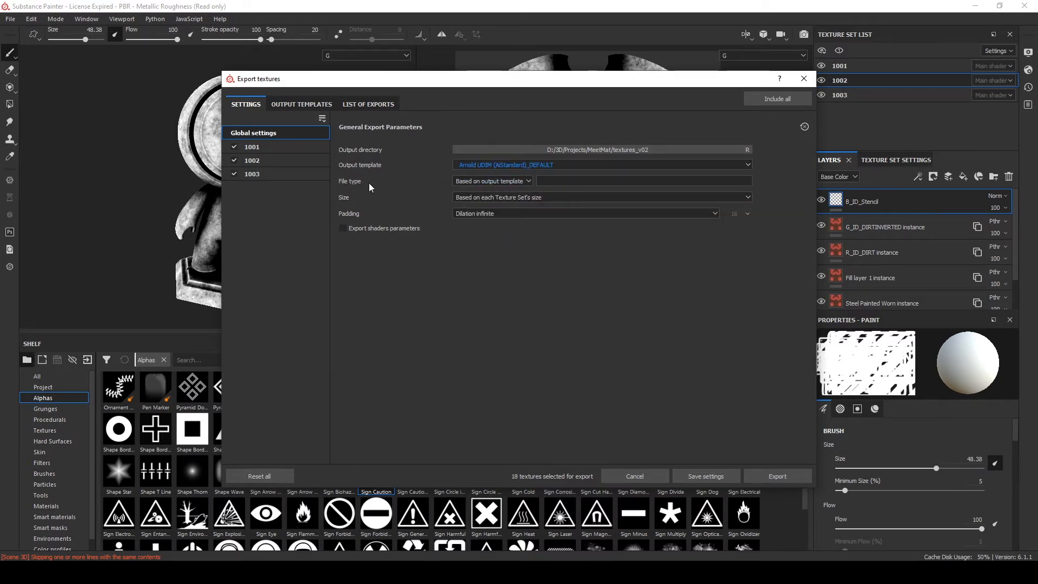
# Export the textures using each texture set's own size
pyautogui.click(469, 198)
pyautogui.click(468, 198)
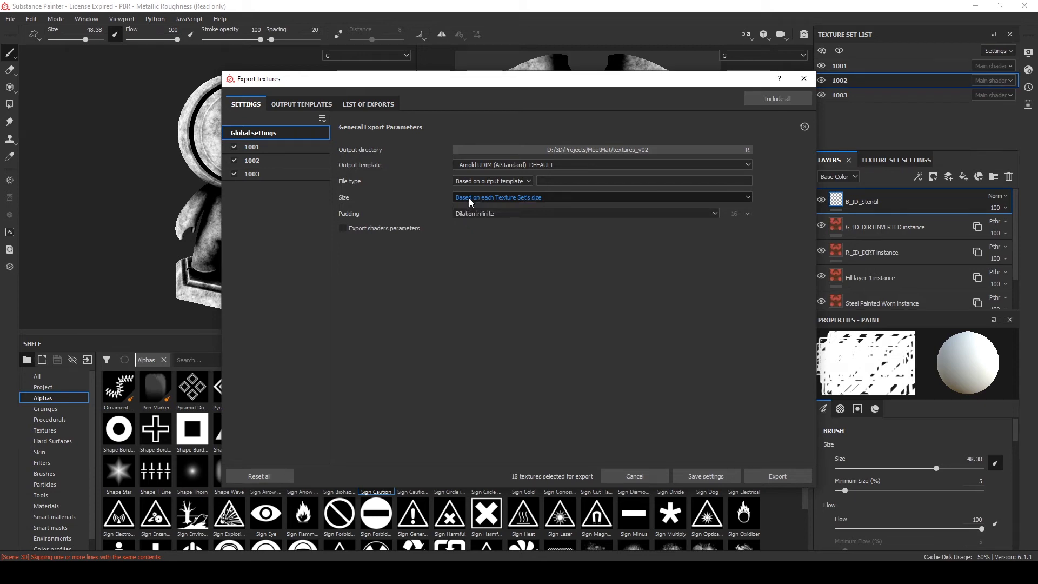
pyautogui.click(468, 198)
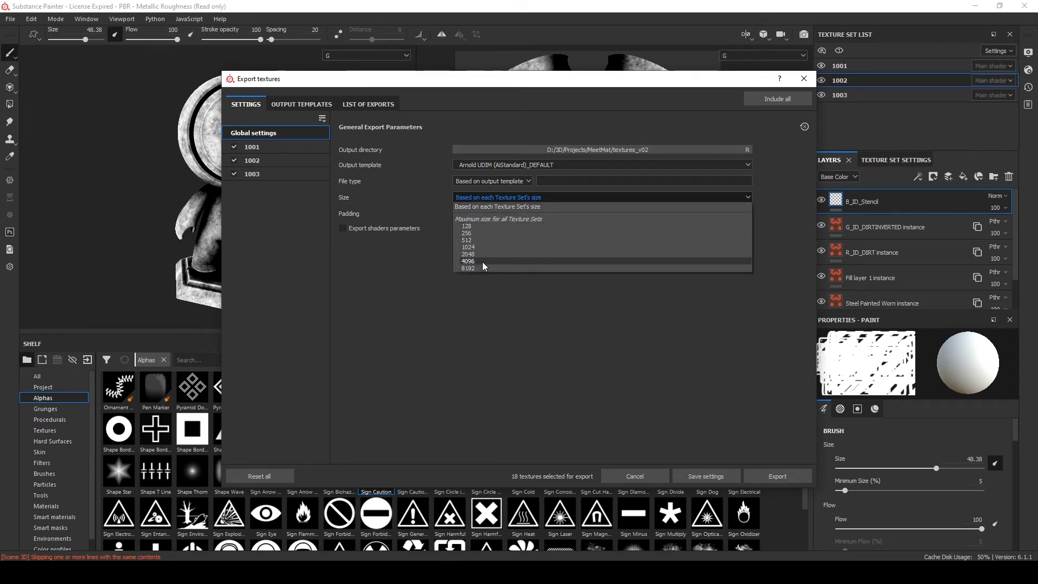
pyautogui.click(482, 196)
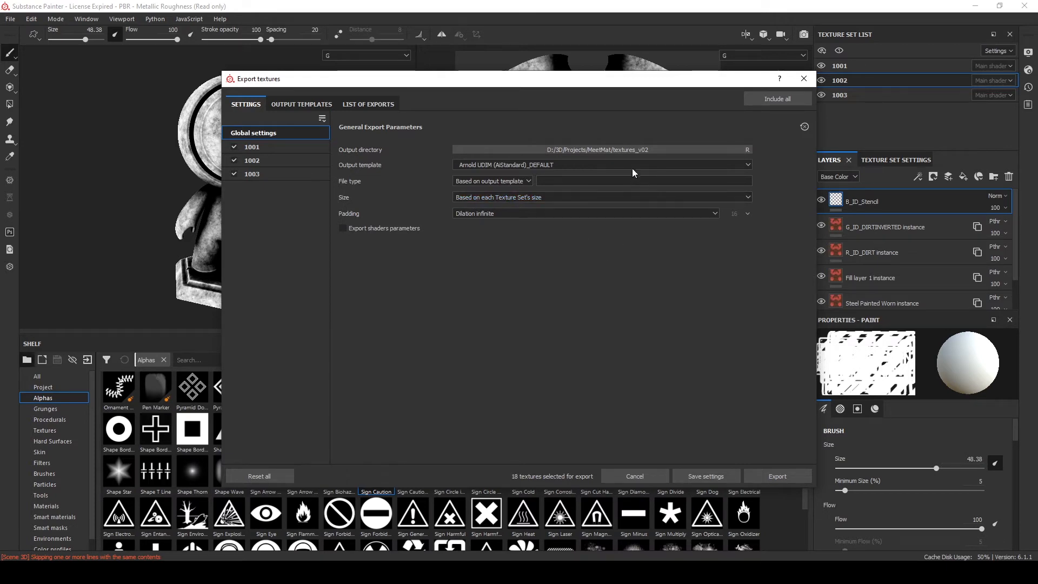
pyautogui.click(780, 476)
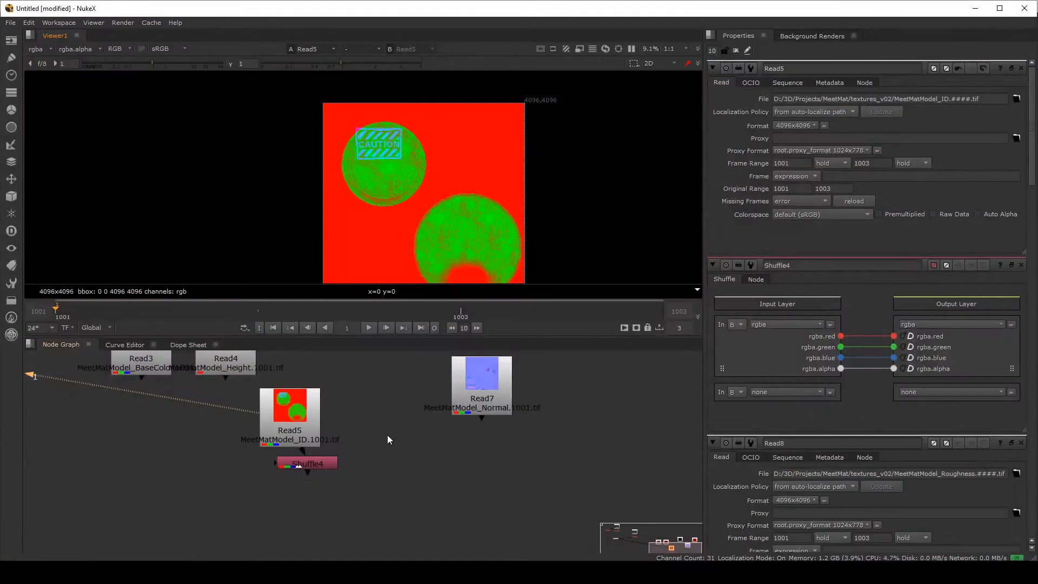
# Switch to Nuke and inspect the exported ID texture full-frame in the viewer
pyautogui.click(305, 421)
pyautogui.click(860, 201)
pyautogui.moveTo(346, 520); pyautogui.dragTo(436, 519, button='middle')
pyautogui.moveTo(366, 423); pyautogui.dragTo(365, 422)
pyautogui.keyDown('shift'); pyautogui.click(365, 425); pyautogui.keyUp('shift')
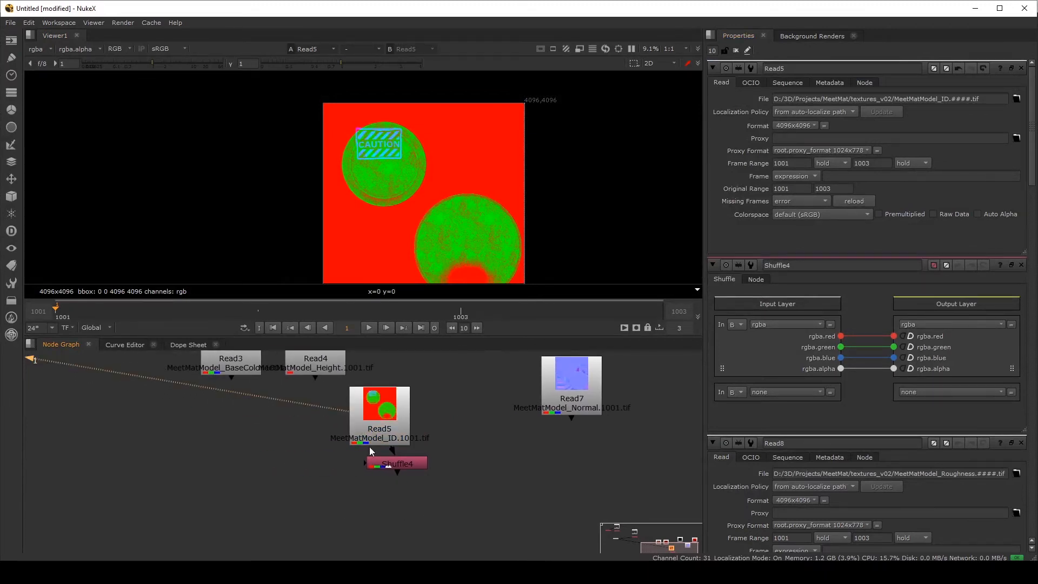
pyautogui.moveTo(369, 449); pyautogui.dragTo(383, 486, button='middle')
pyautogui.scroll(-3, 380, 486)
pyautogui.scroll(2, 379, 459)
pyautogui.moveTo(391, 470); pyautogui.dragTo(292, 471)
pyautogui.press('space')
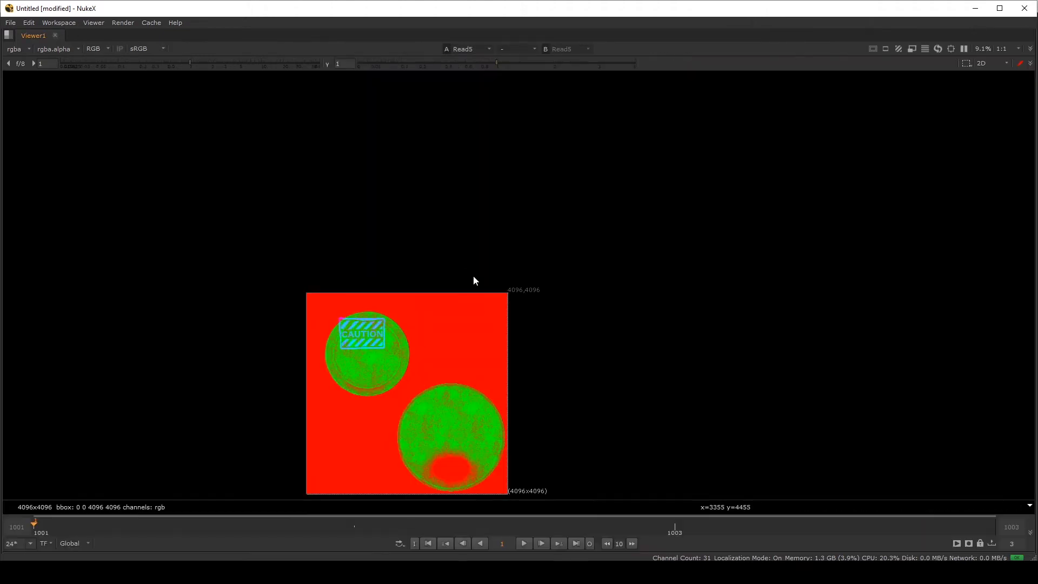
pyautogui.press('f')
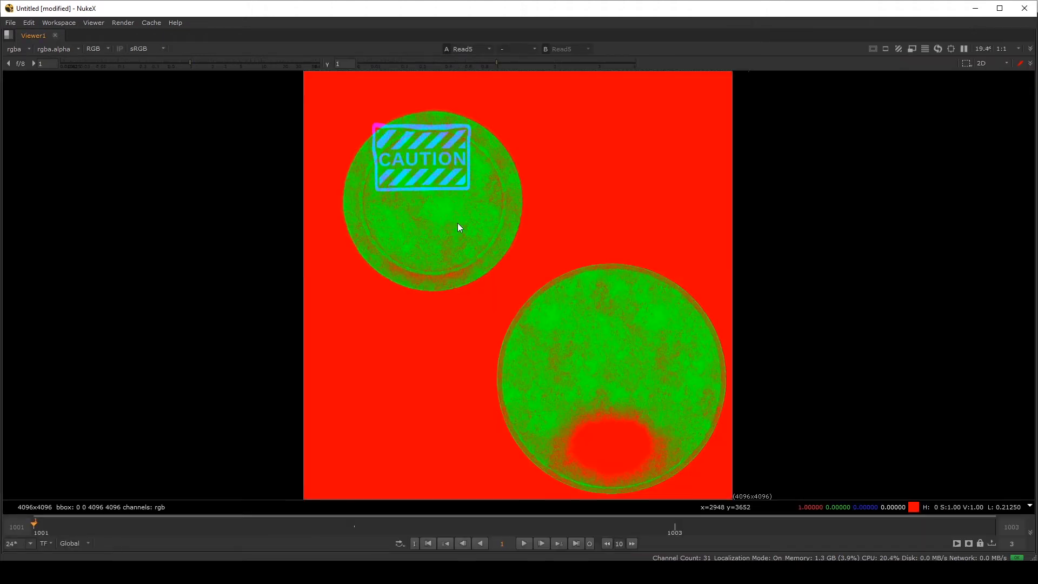
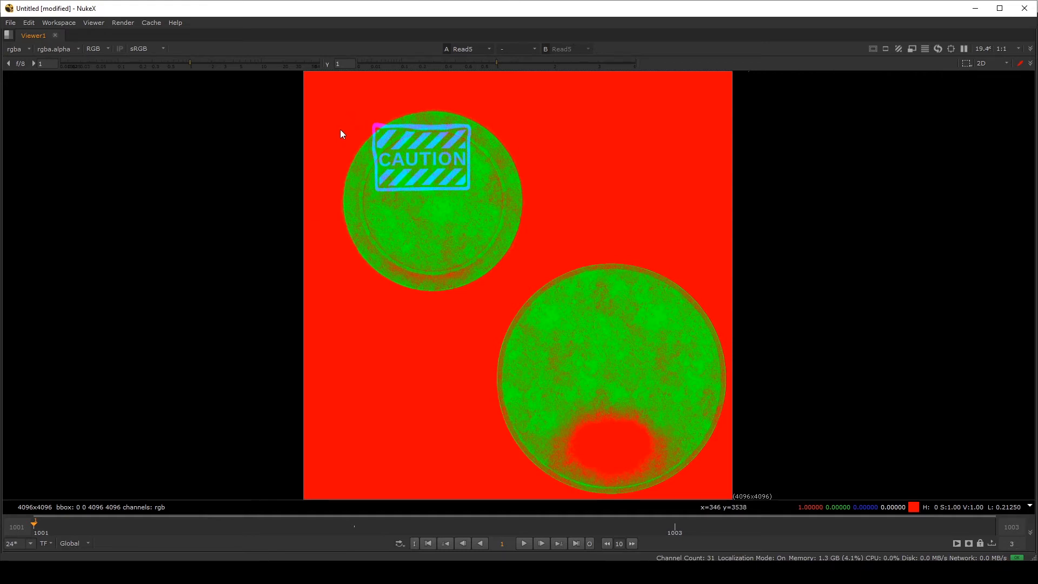
# View the red, green and blue channels of the exported ID texture one at a time
pyautogui.press('r')
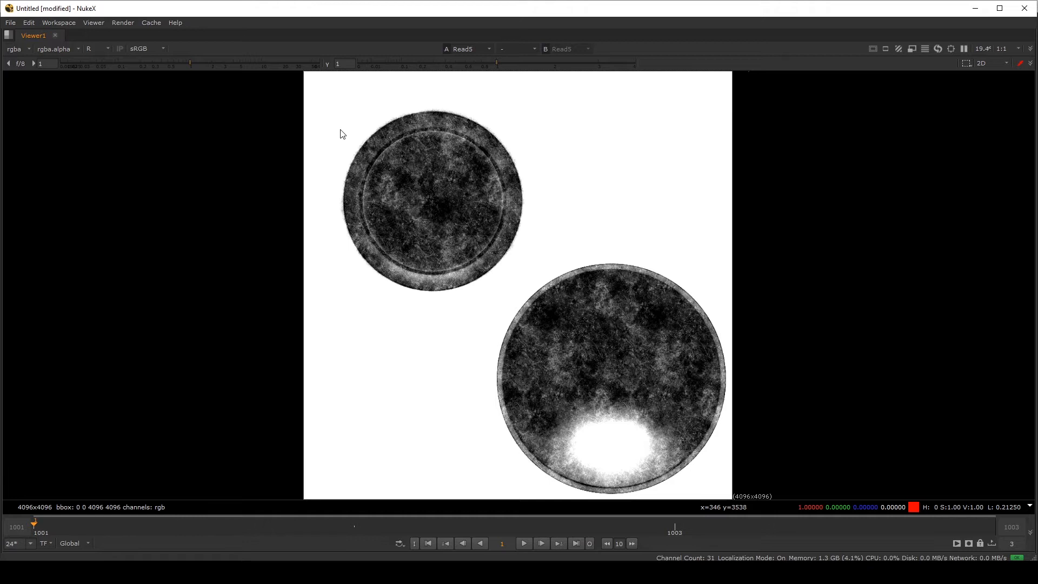
pyautogui.press('g')
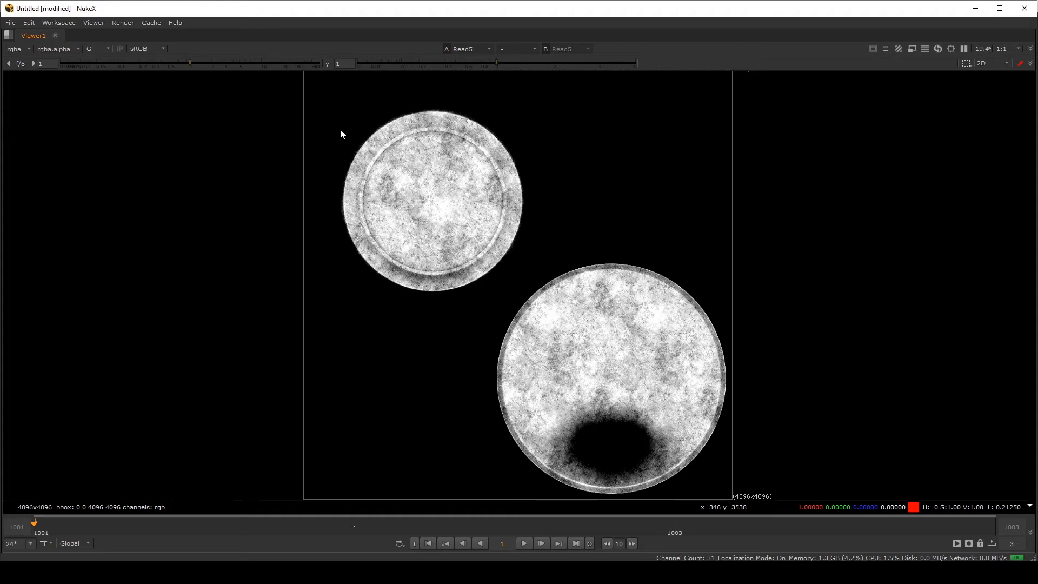
pyautogui.press('b')
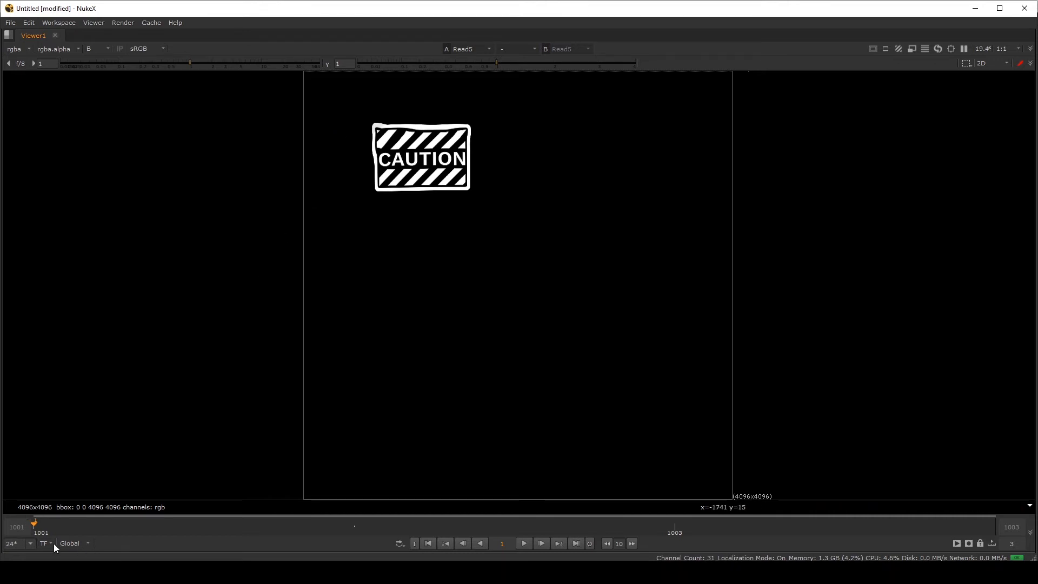
# Set the viewer's frame range to Input so the timeline spans the UDIM frames
pyautogui.click(77, 542)
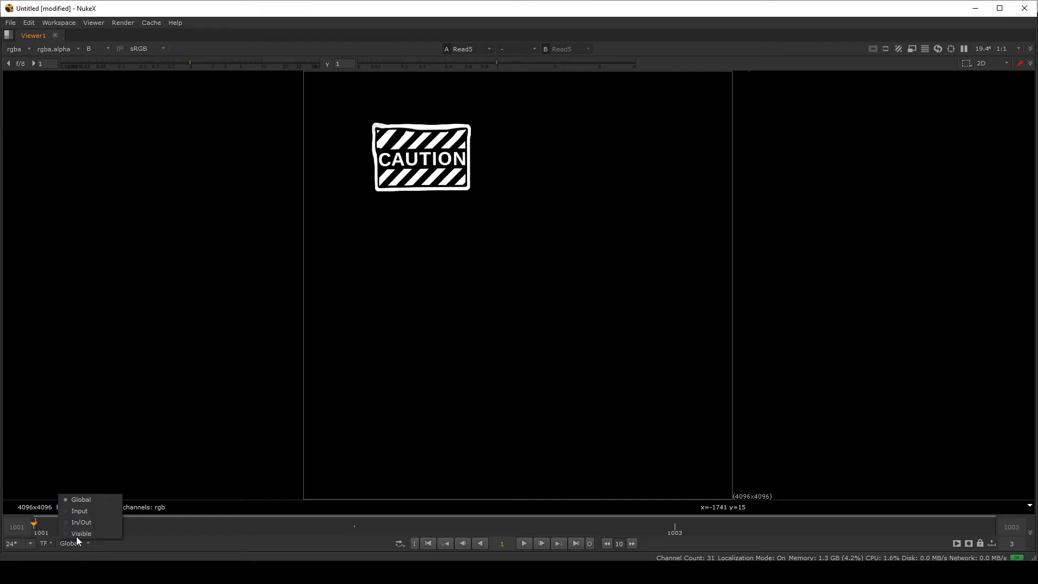
pyautogui.click(79, 510)
pyautogui.click(64, 521)
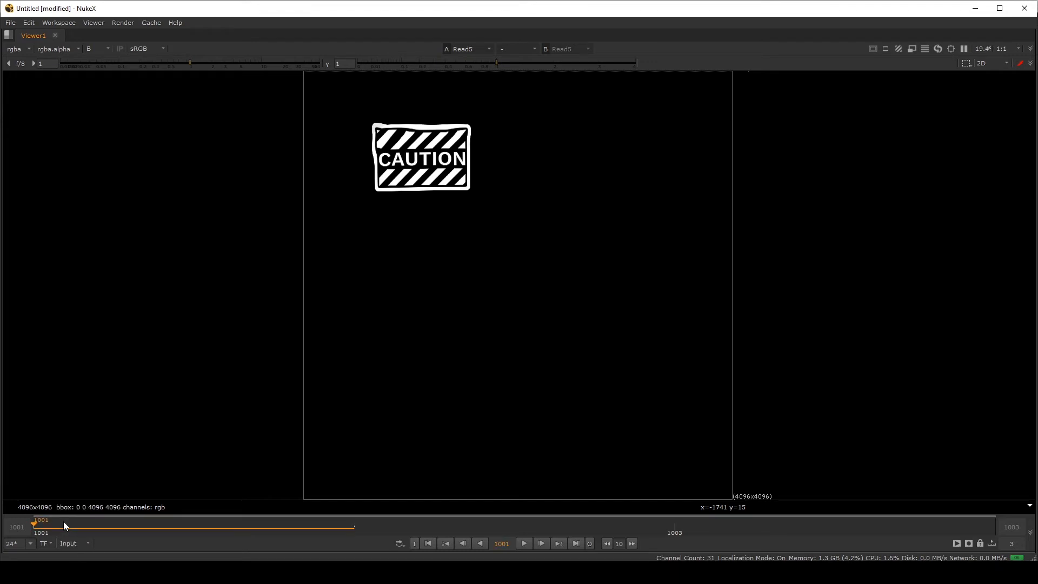
pyautogui.moveTo(144, 530); pyautogui.dragTo(179, 504)
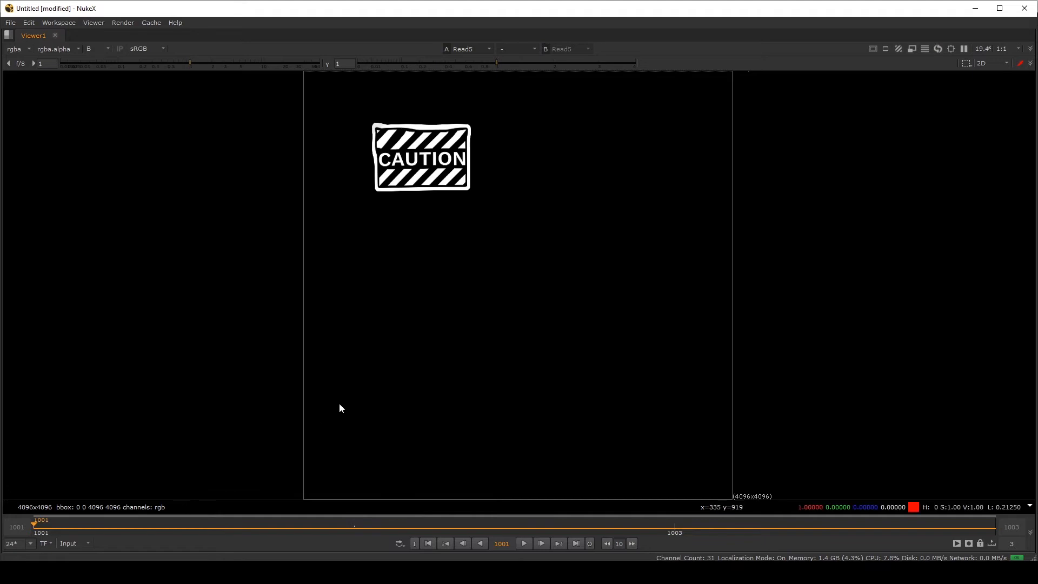
# Step through frames 1002 and 1003, checking the red and green channels of each UDIM tile
pyautogui.press('r')
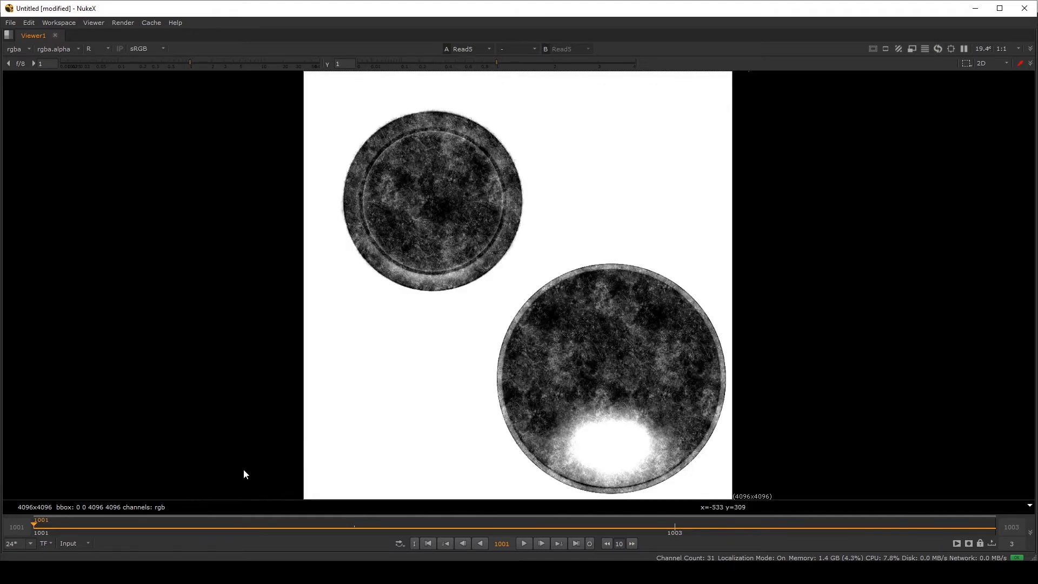
pyautogui.moveTo(332, 534); pyautogui.dragTo(417, 517)
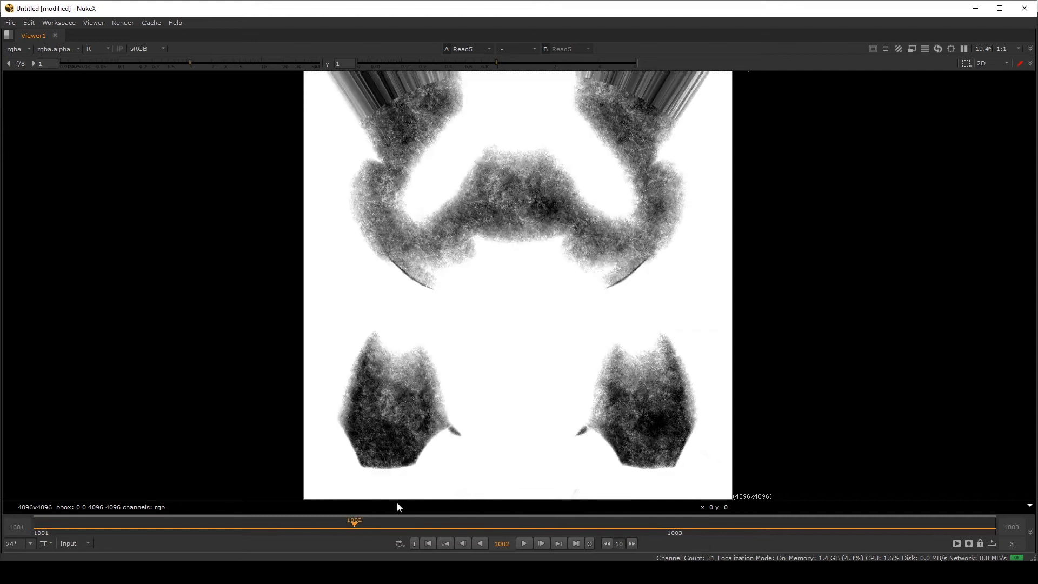
pyautogui.press('g')
pyautogui.moveTo(365, 521); pyautogui.dragTo(591, 514)
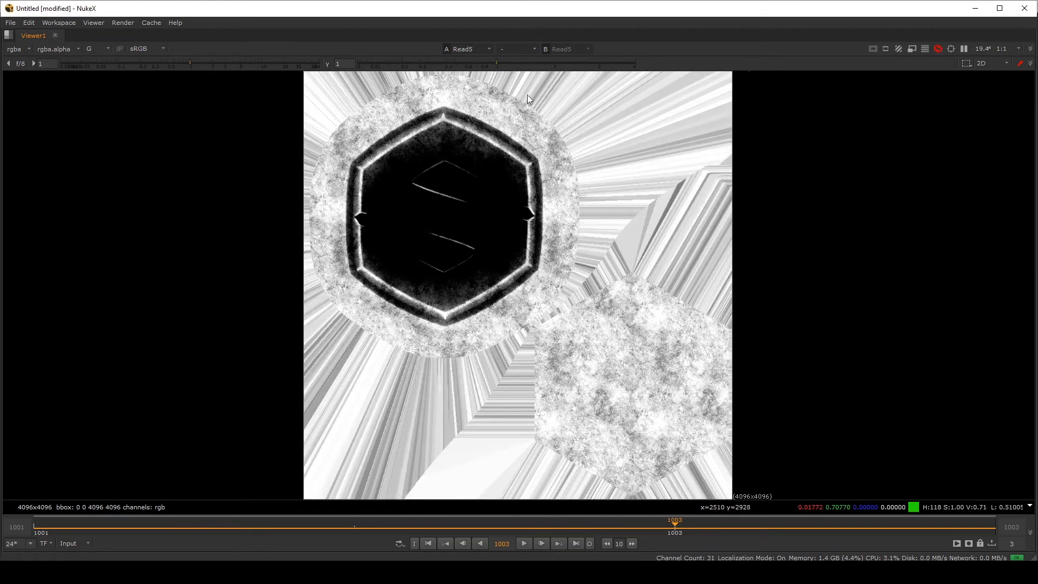
# Return to the node graph layout and view the BaseColor read node in the viewer
pyautogui.press('space')
pyautogui.moveTo(315, 489); pyautogui.dragTo(324, 534, button='middle')
pyautogui.scroll(-1, 324, 534)
pyautogui.moveTo(318, 483); pyautogui.dragTo(424, 416, button='middle')
pyautogui.scroll(2, 423, 416)
pyautogui.scroll(1, 424, 416)
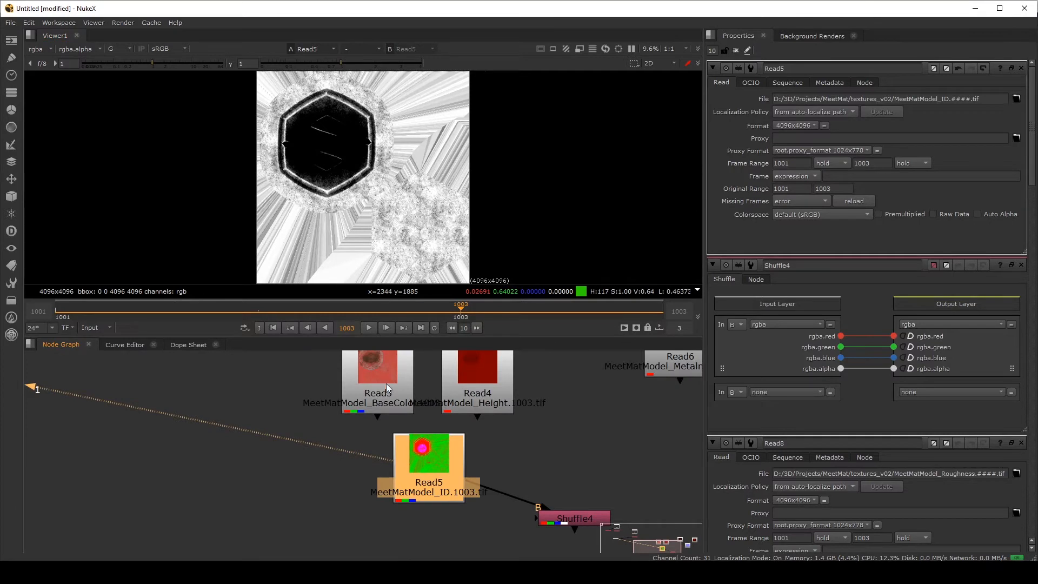
pyautogui.moveTo(386, 384); pyautogui.dragTo(335, 371)
pyautogui.press('1')
pyautogui.press('g')
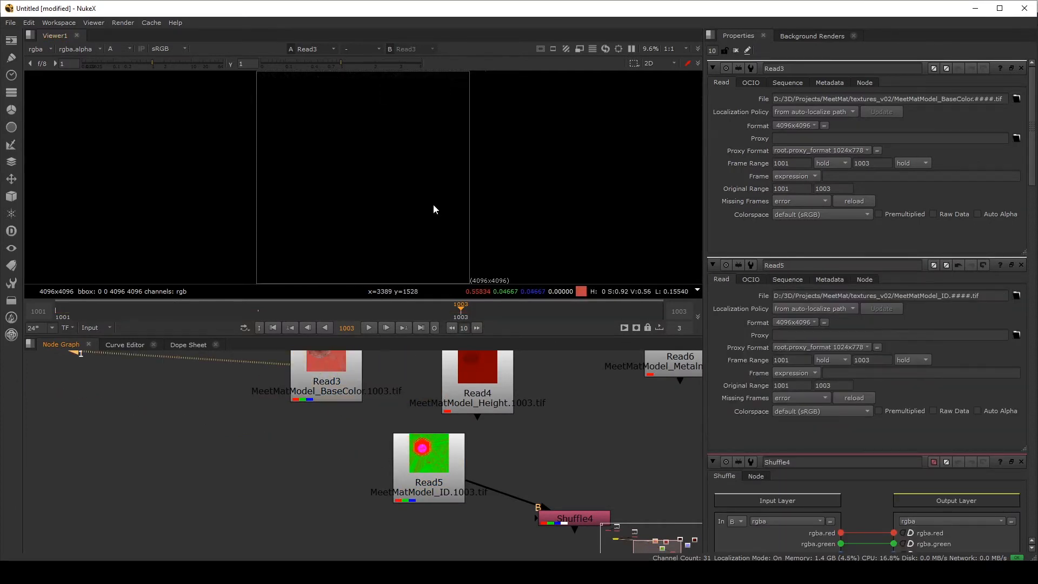
pyautogui.scroll(-2, 309, 463)
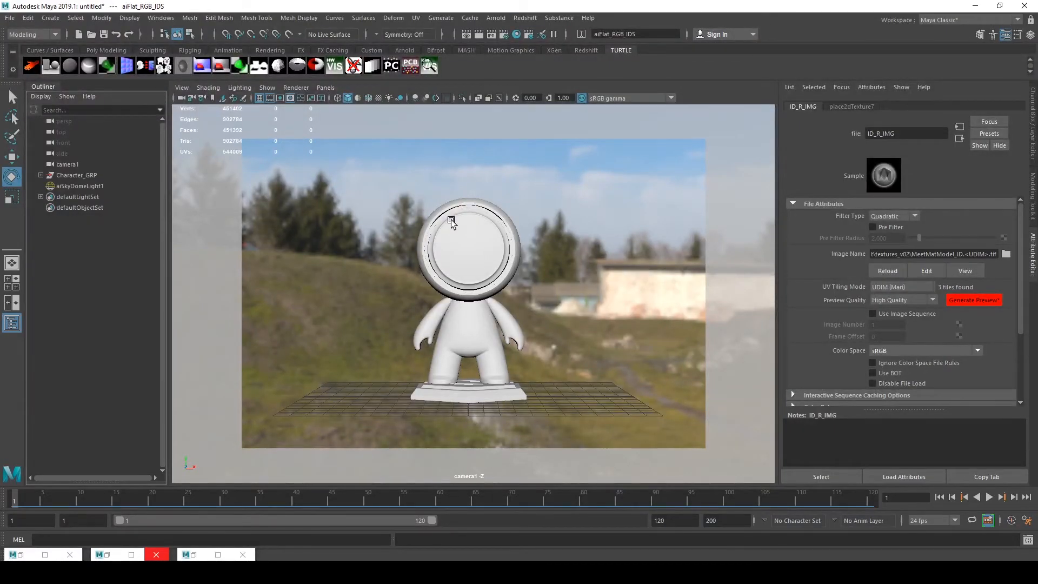
# Switch to Maya and inspect the scene's character group meshes, camera and skydome light in the Outliner
pyautogui.click(66, 175)
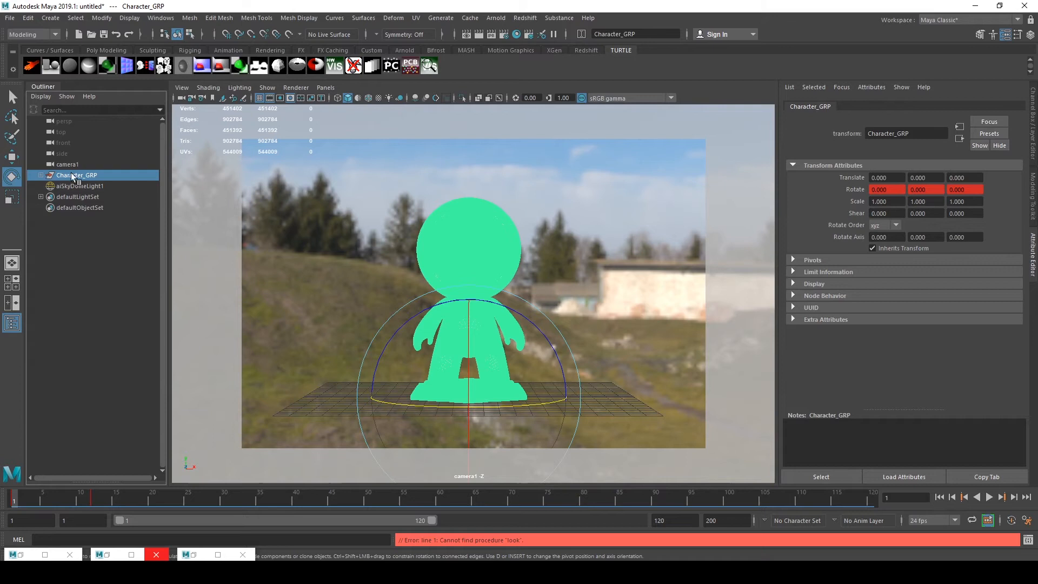
pyautogui.click(43, 178)
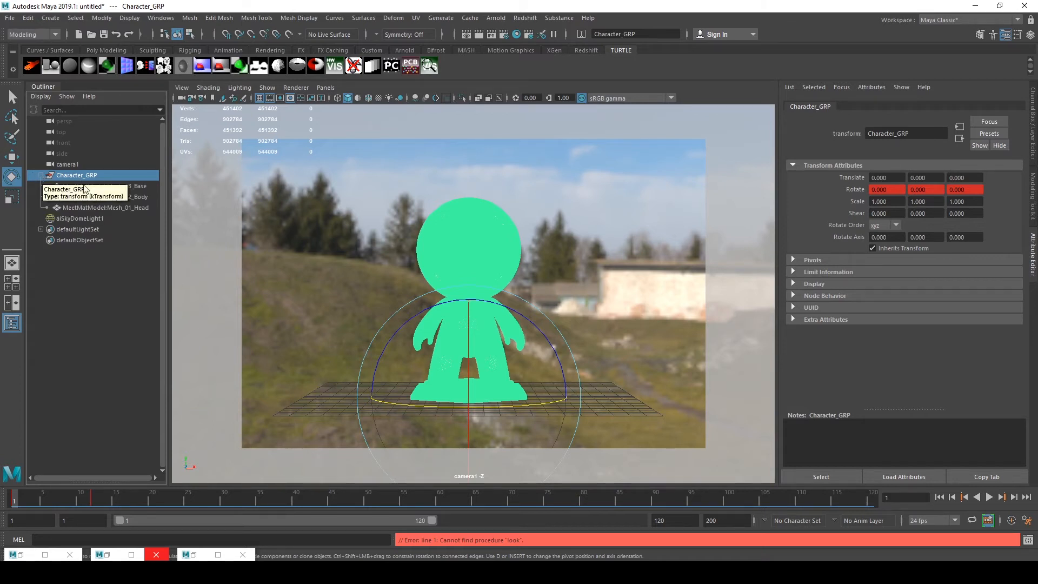
pyautogui.click(111, 186)
pyautogui.click(125, 209)
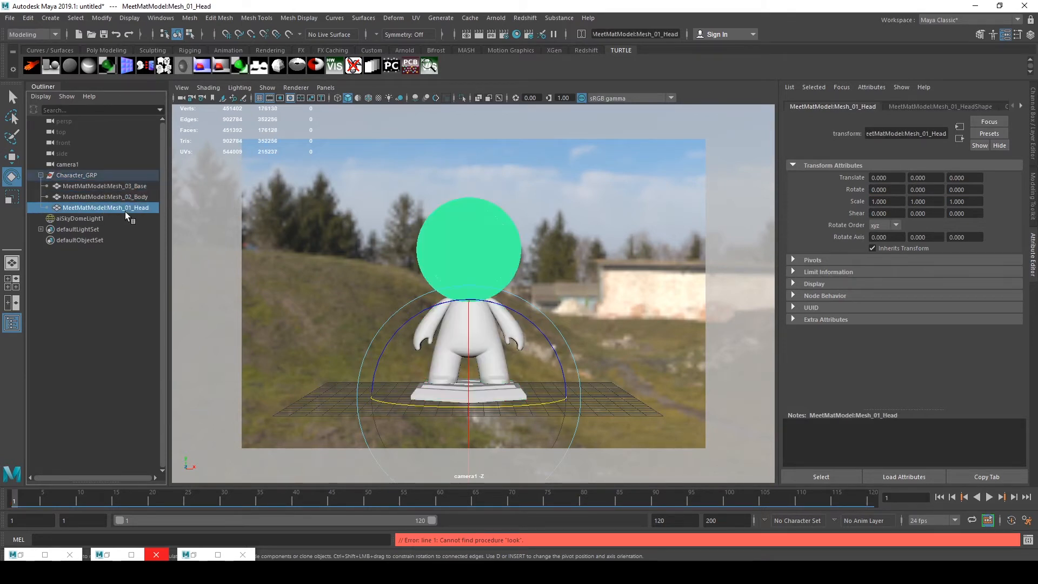
pyautogui.click(72, 176)
pyautogui.click(41, 175)
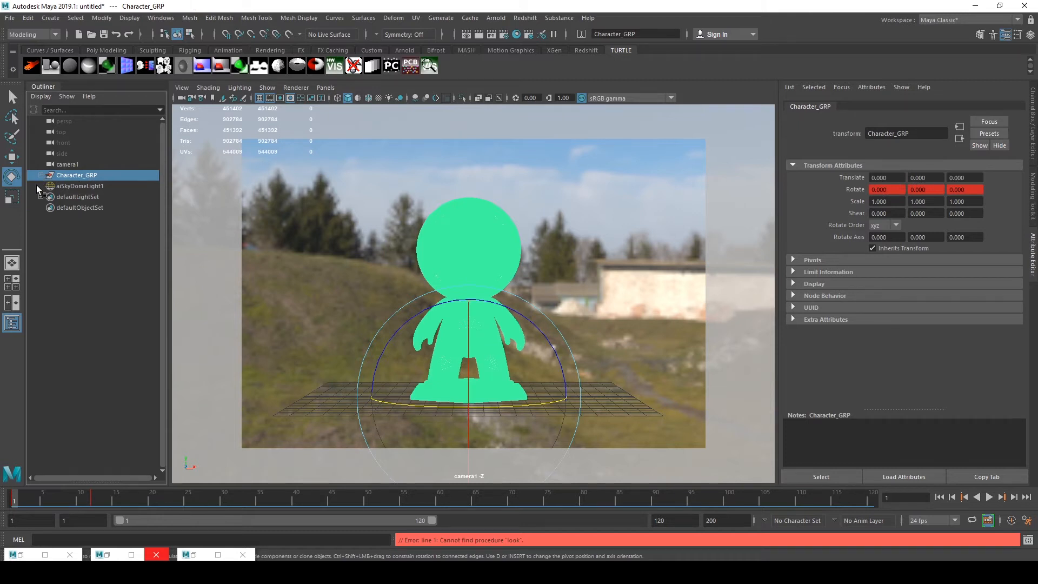
pyautogui.click(67, 165)
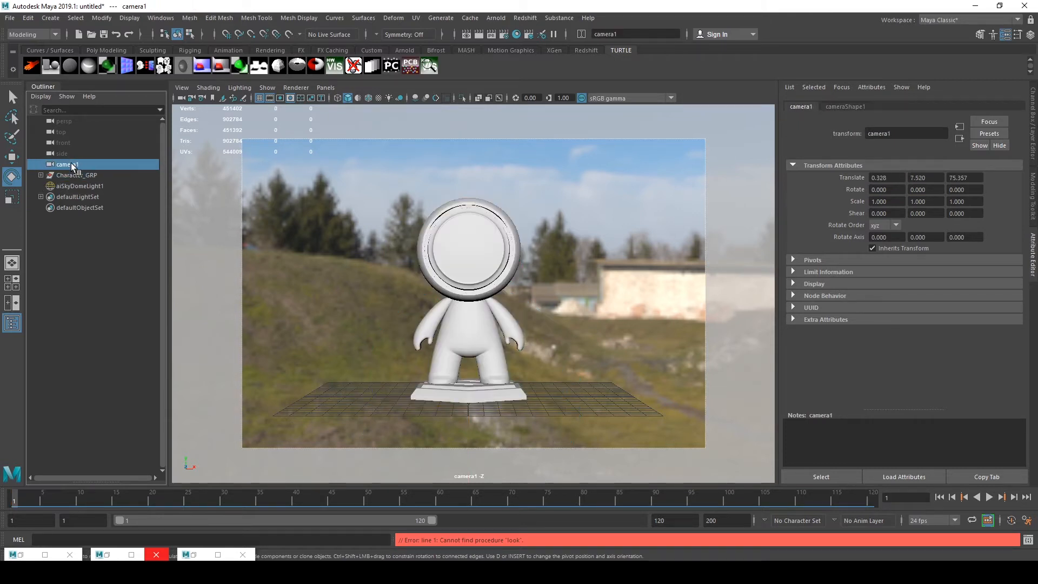
pyautogui.click(842, 107)
pyautogui.click(902, 240)
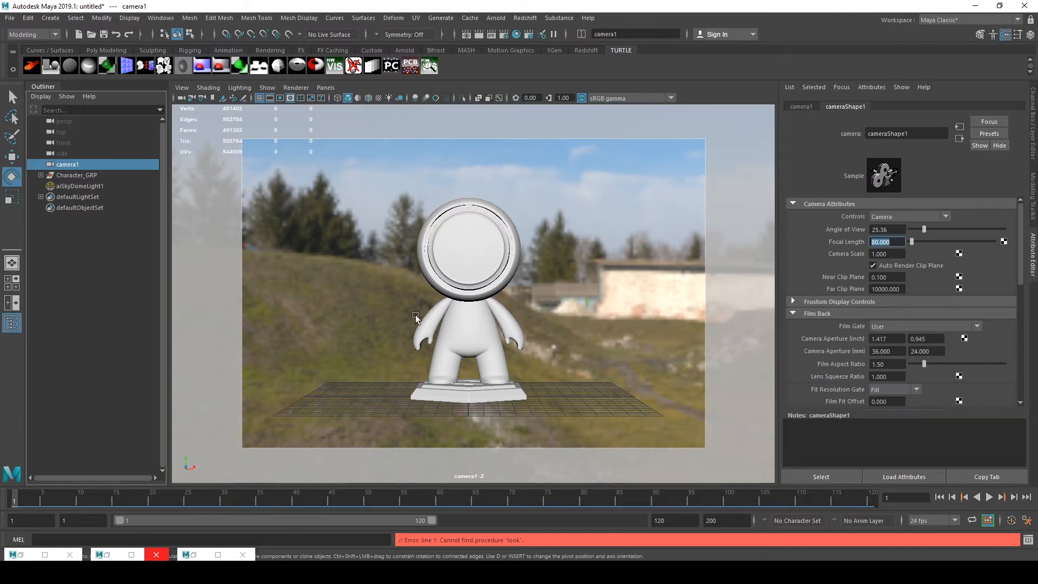
pyautogui.click(81, 186)
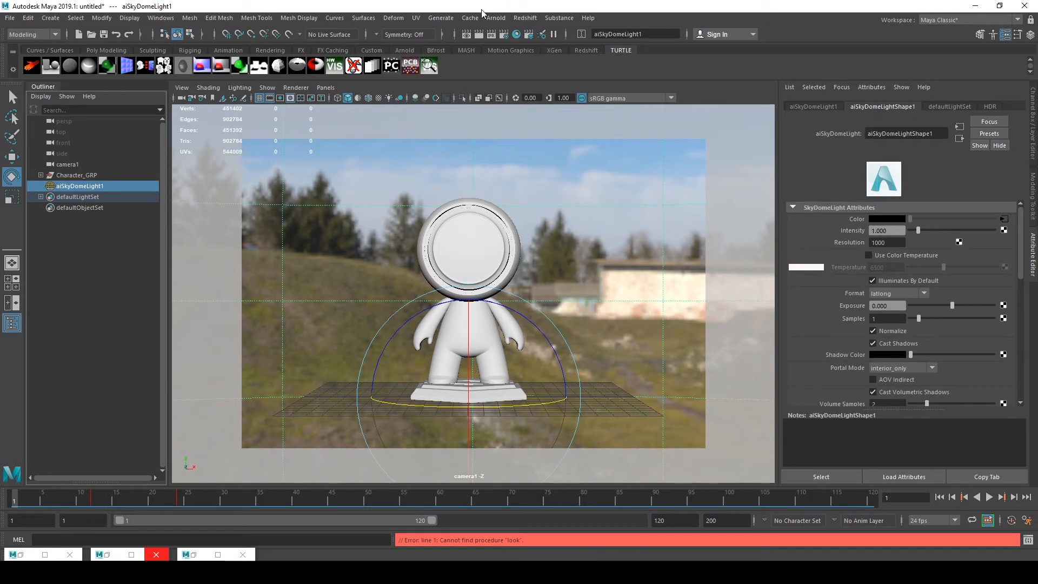
pyautogui.click(495, 18)
pyautogui.moveTo(545, 72)
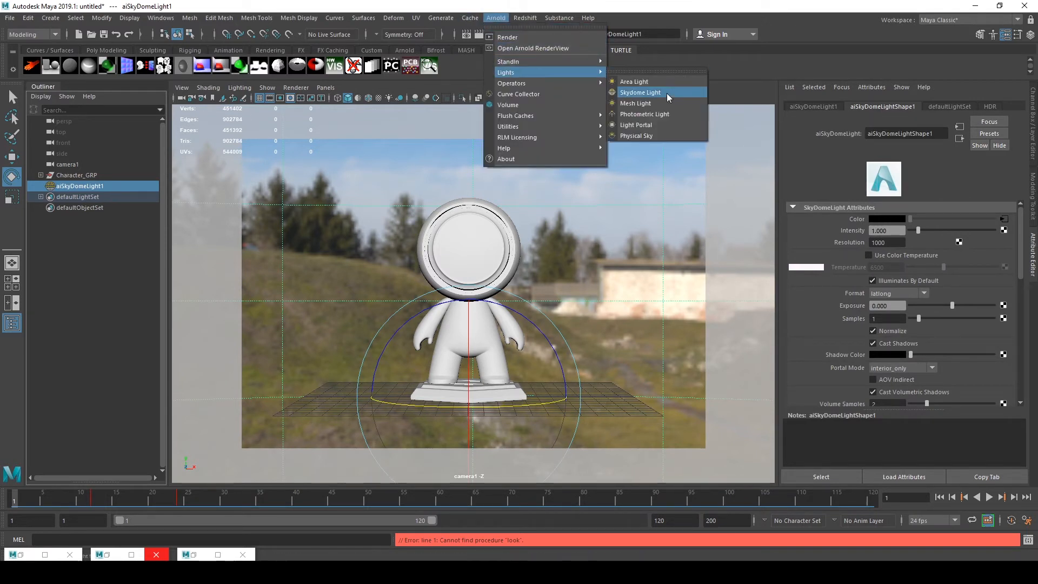
pyautogui.click(501, 22)
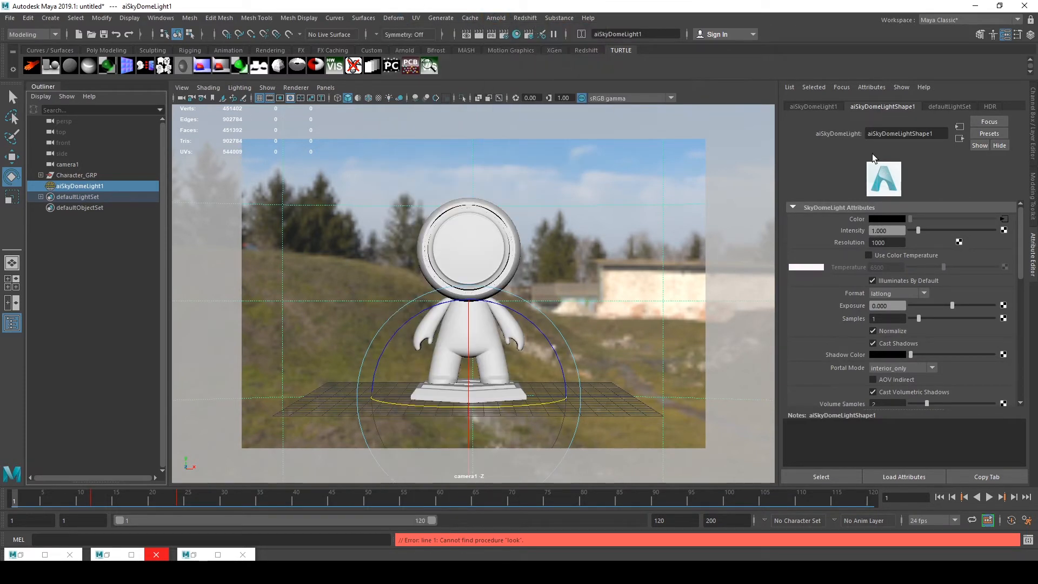
# Inspect the HDR image file connected to the skydome light's colour, then return to the light
pyautogui.click(1005, 220)
pyautogui.moveTo(904, 253); pyautogui.dragTo(1032, 255)
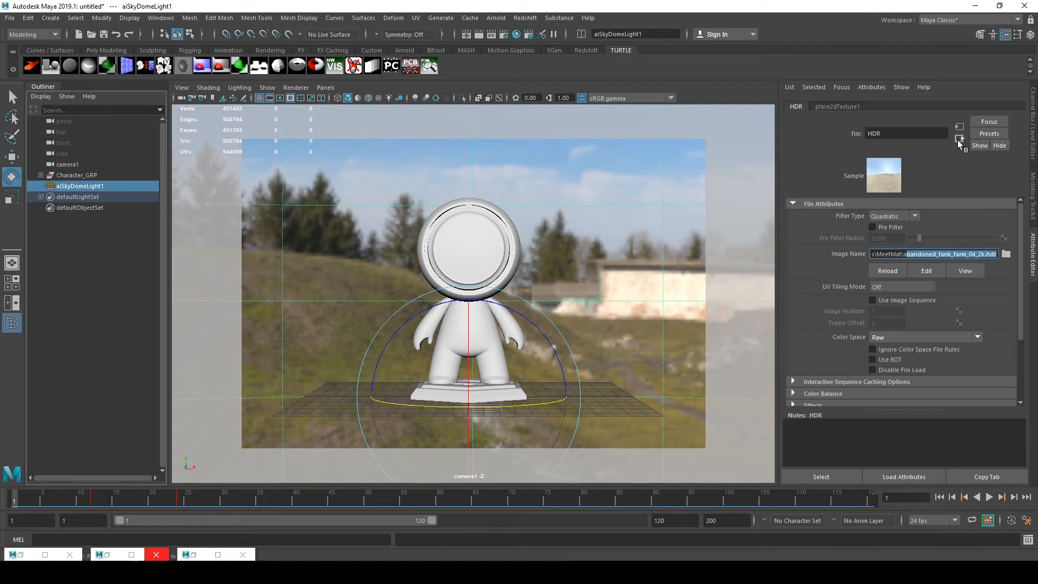
pyautogui.click(926, 132)
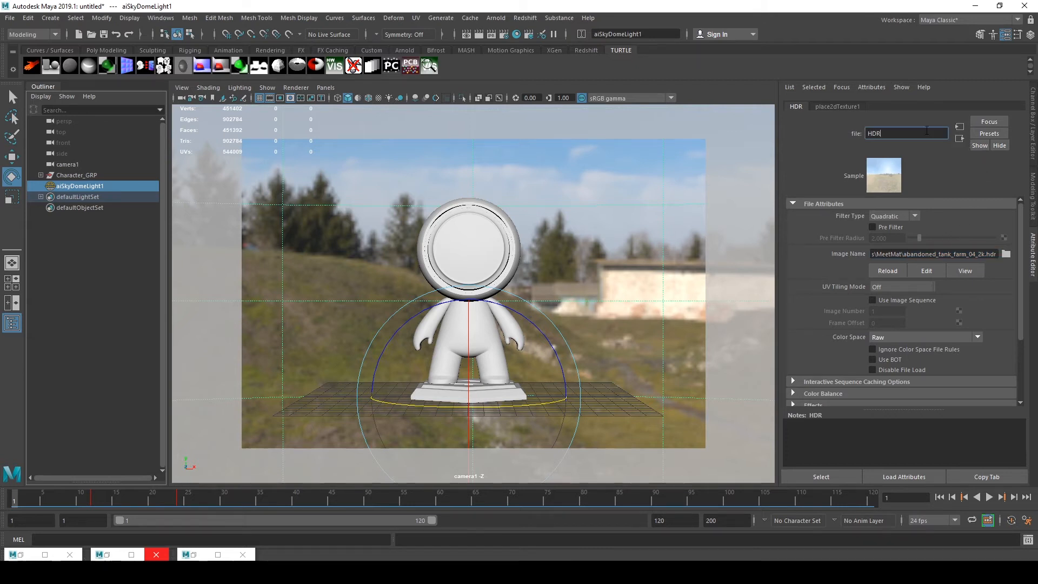
pyautogui.click(960, 138)
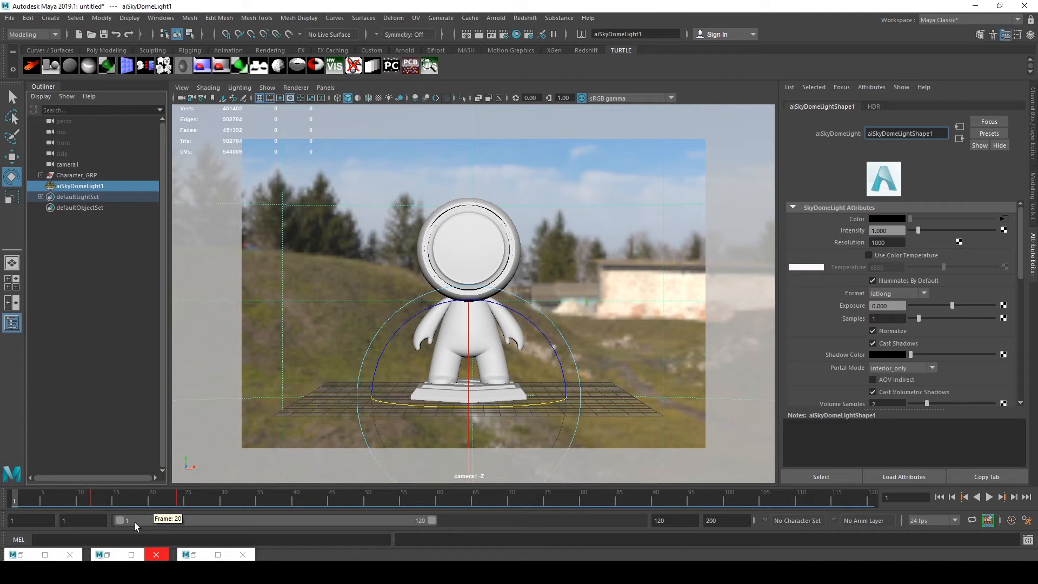
# Open Hypershade and examine the shading network that routes the ID texture channels into utility shaders
pyautogui.click(108, 555)
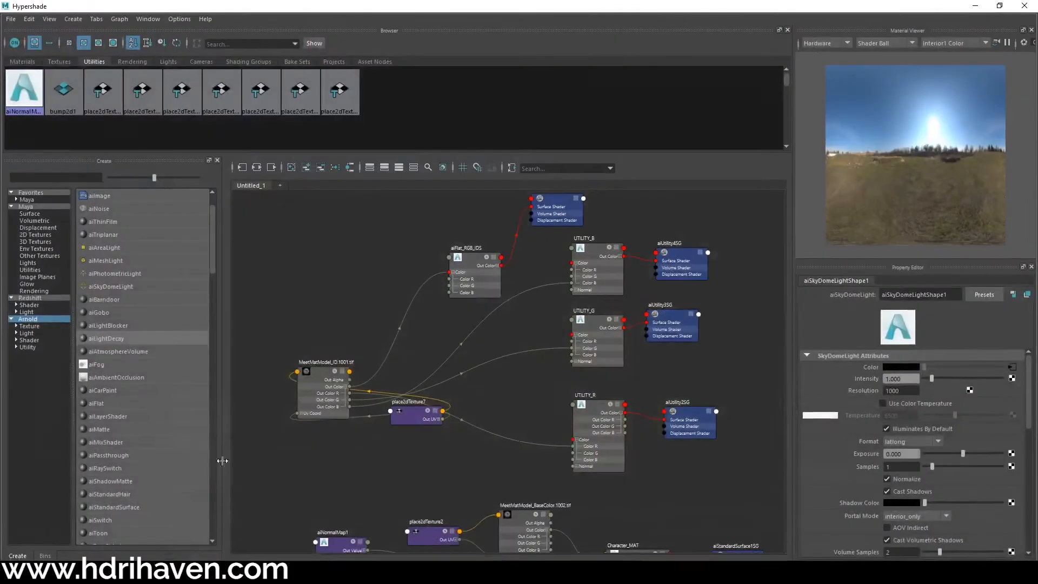
pyautogui.scroll(-8, 503, 343)
pyautogui.scroll(6, 514, 341)
pyautogui.keyDown('alt'); pyautogui.moveTo(500, 365); pyautogui.dragTo(693, 470, button='middle'); pyautogui.keyUp('alt')
pyautogui.scroll(-4, 541, 300)
pyautogui.scroll(4, 564, 319)
pyautogui.scroll(-4, 664, 291)
pyautogui.scroll(6, 651, 275)
pyautogui.scroll(2, 686, 283)
pyautogui.scroll(-2, 685, 283)
pyautogui.scroll(2, 627, 281)
pyautogui.scroll(-2, 646, 242)
pyautogui.click(976, 6)
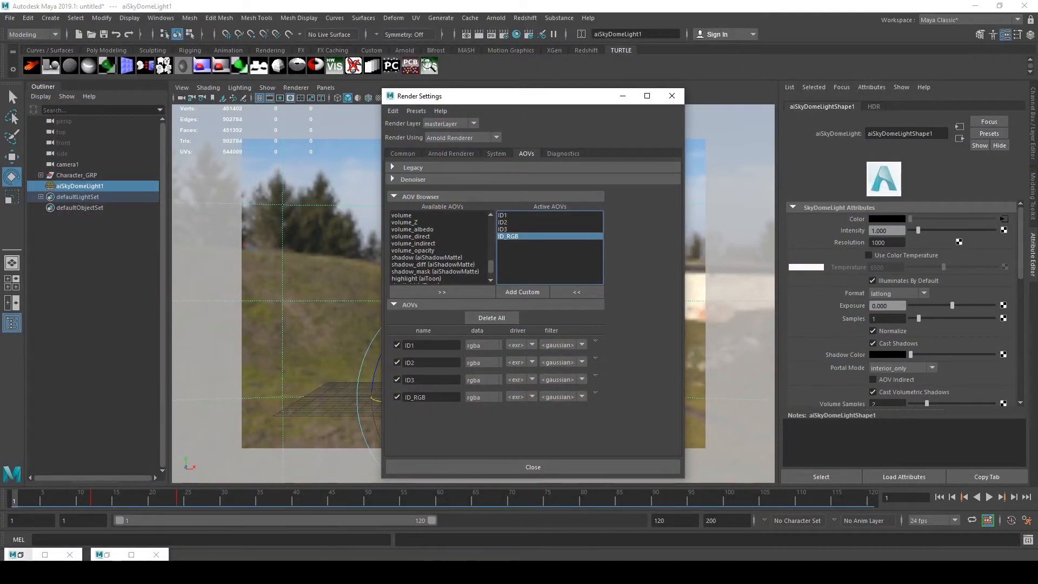
# Open Arnold RenderView, display the Beauty AOV instead of ID_RGB, render, and close the render settings
pyautogui.click(19, 553)
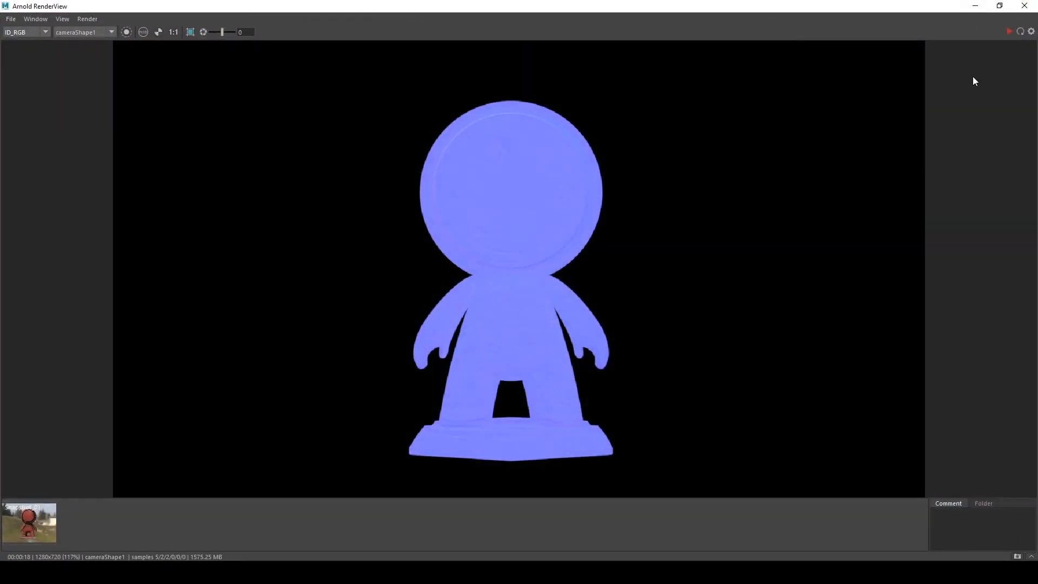
pyautogui.click(23, 34)
pyautogui.click(16, 42)
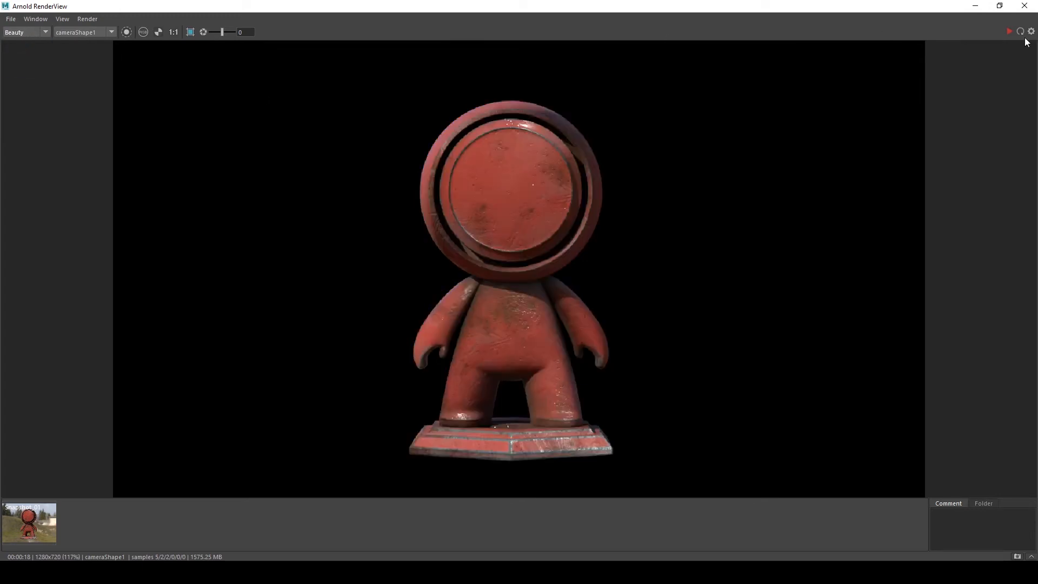
pyautogui.click(1005, 32)
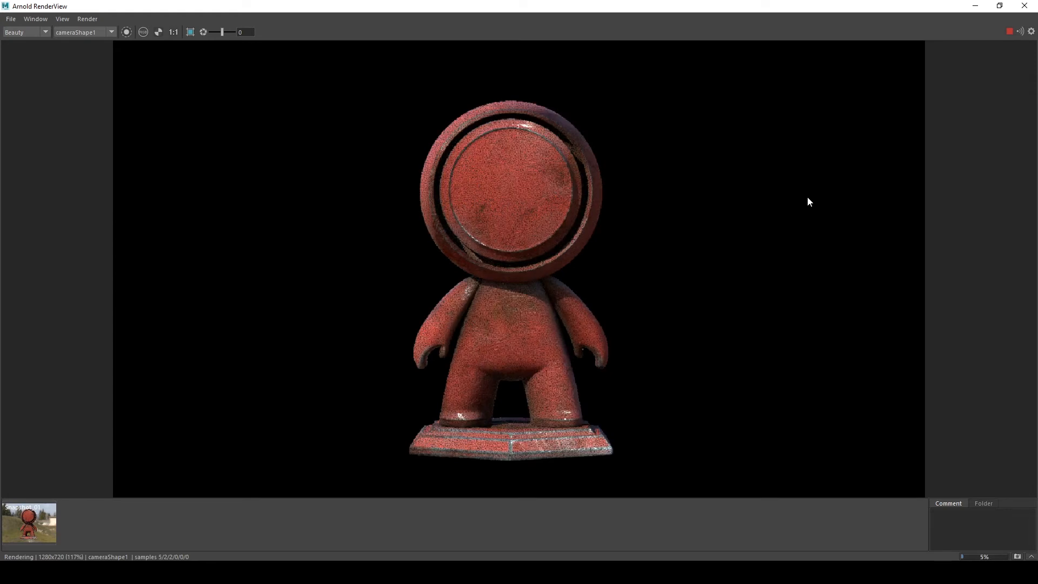
pyautogui.click(975, 5)
pyautogui.click(672, 96)
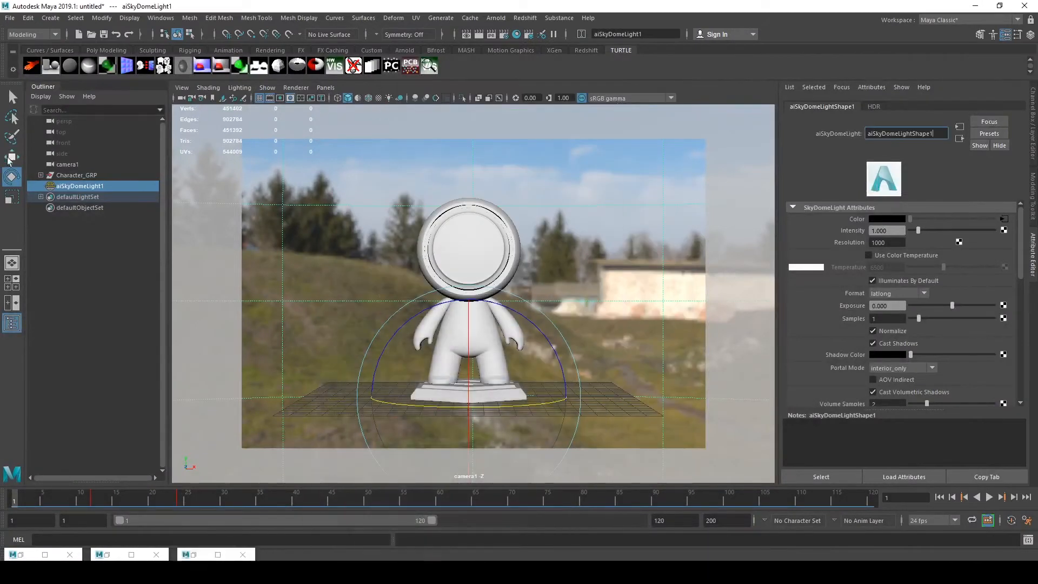
# Scrub the timeline to check the character group's rotation and the skydome light's channels
pyautogui.click(87, 175)
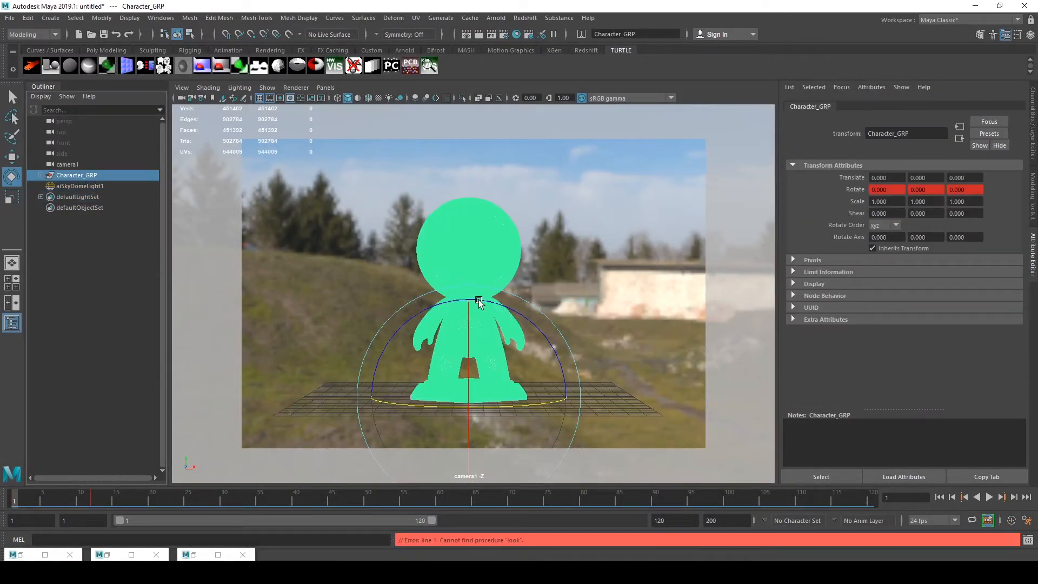
pyautogui.moveTo(16, 500); pyautogui.dragTo(93, 495)
pyautogui.click(319, 285)
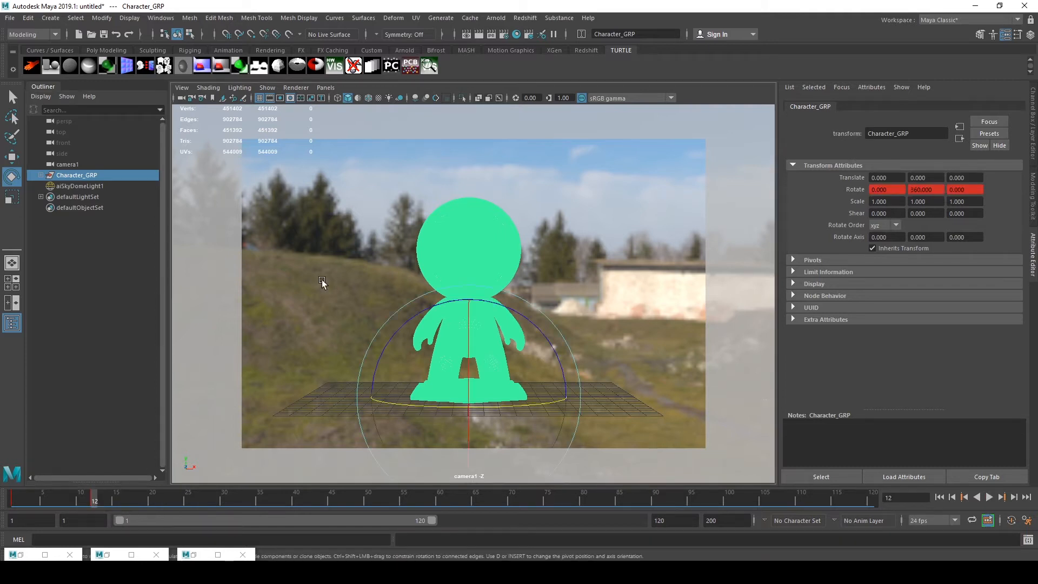
pyautogui.click(874, 108)
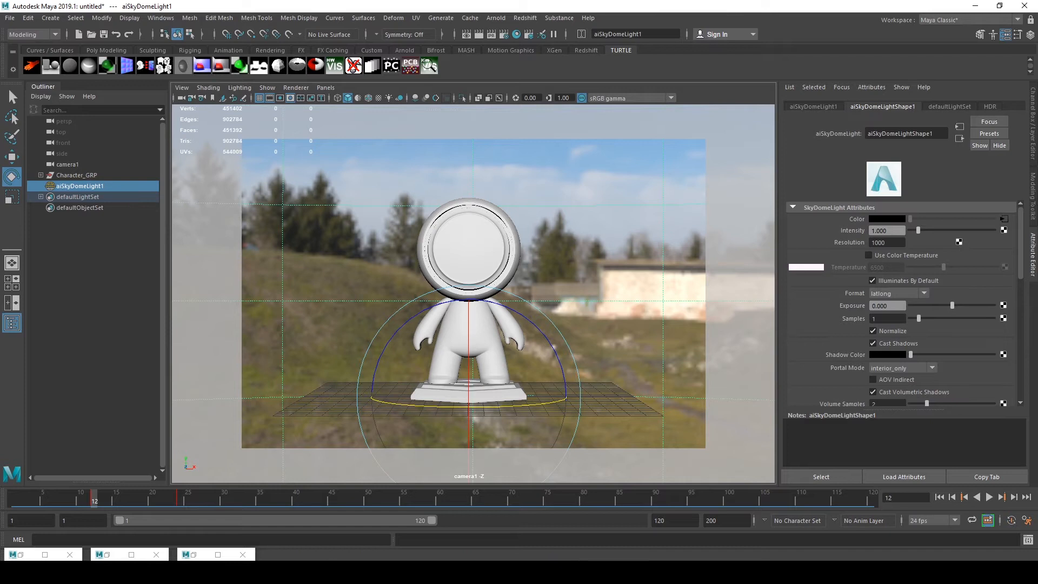
pyautogui.click(1027, 135)
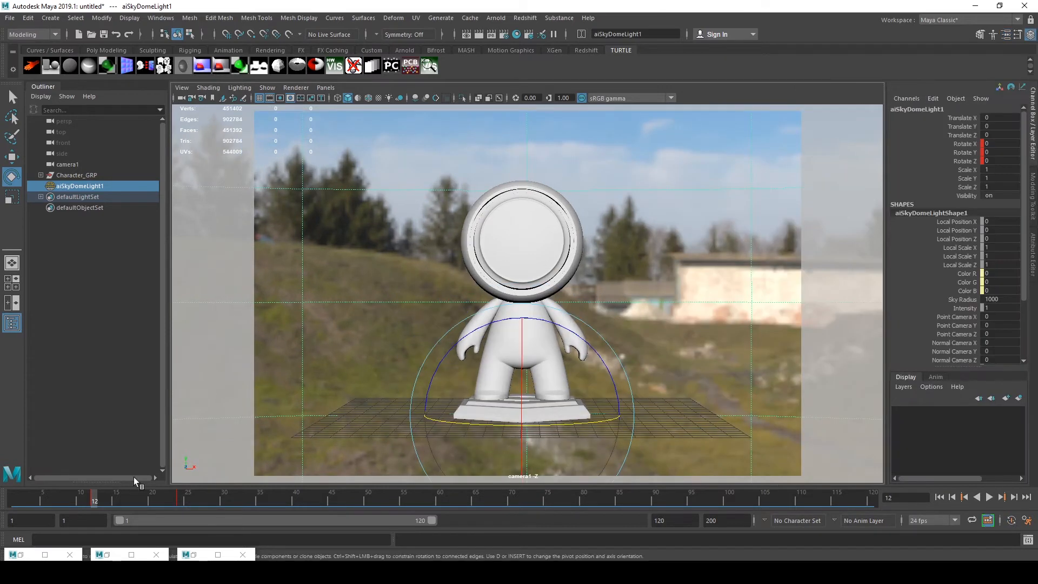
pyautogui.moveTo(103, 494); pyautogui.dragTo(9, 495)
pyautogui.click(73, 175)
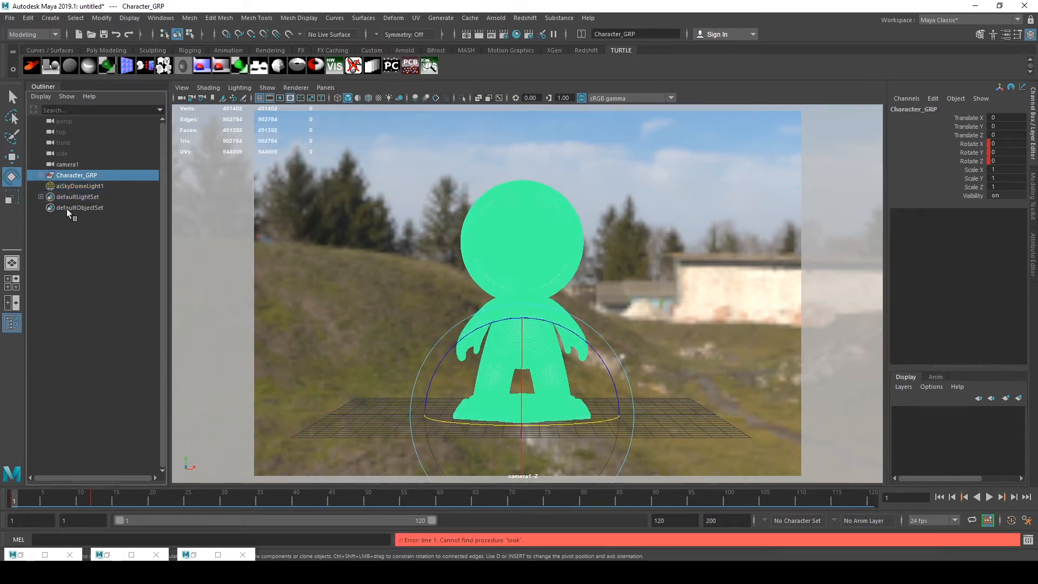
pyautogui.moveTo(75, 498); pyautogui.dragTo(142, 506)
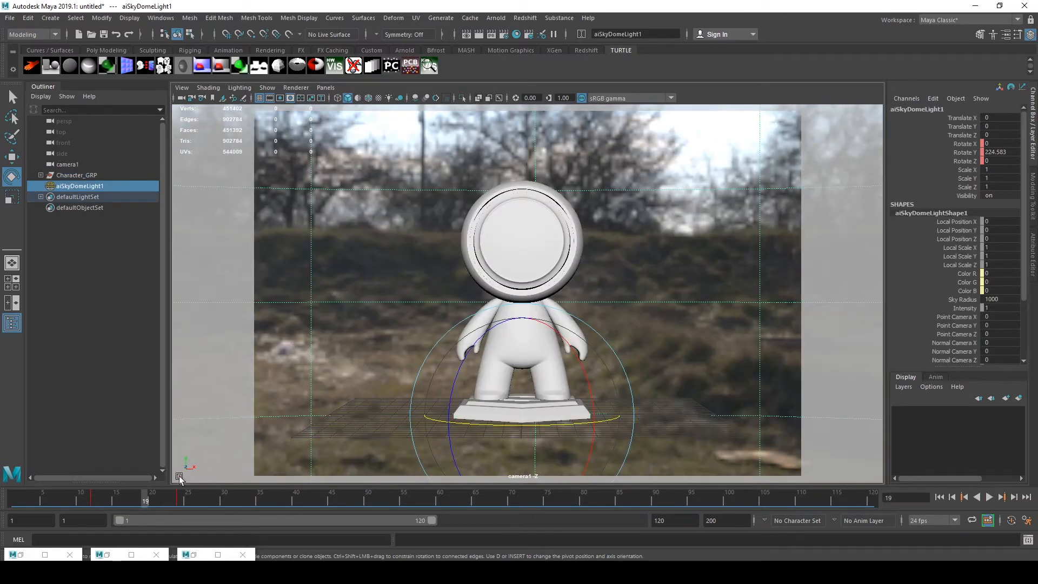
pyautogui.moveTo(140, 496); pyautogui.dragTo(13, 500)
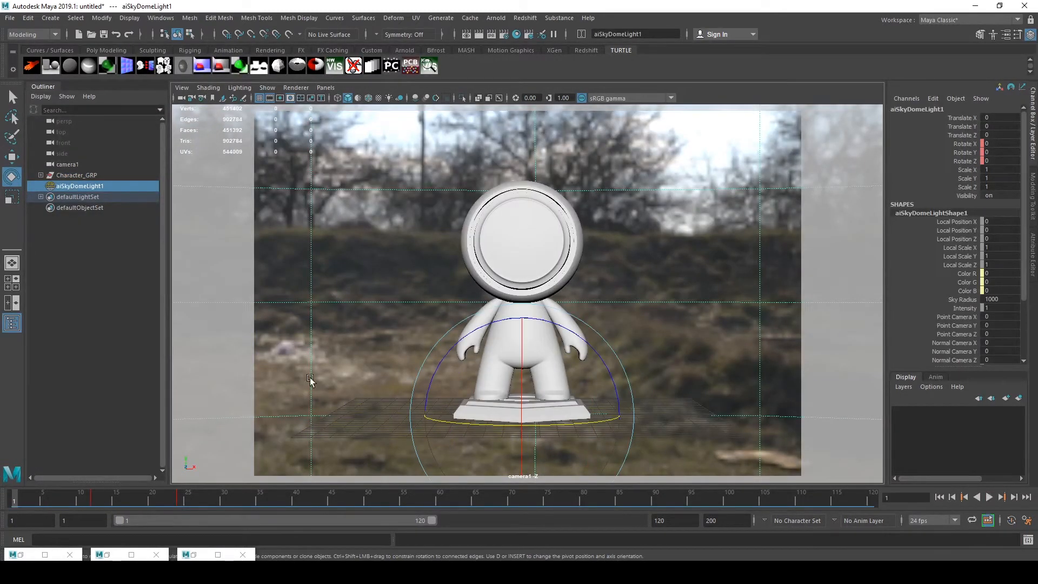
pyautogui.click(84, 175)
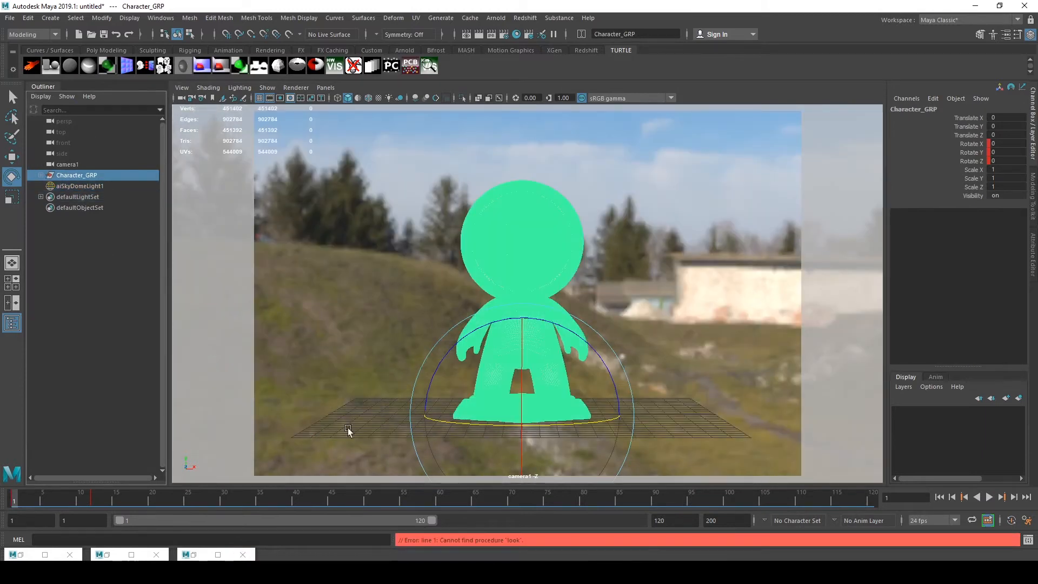
pyautogui.click(201, 558)
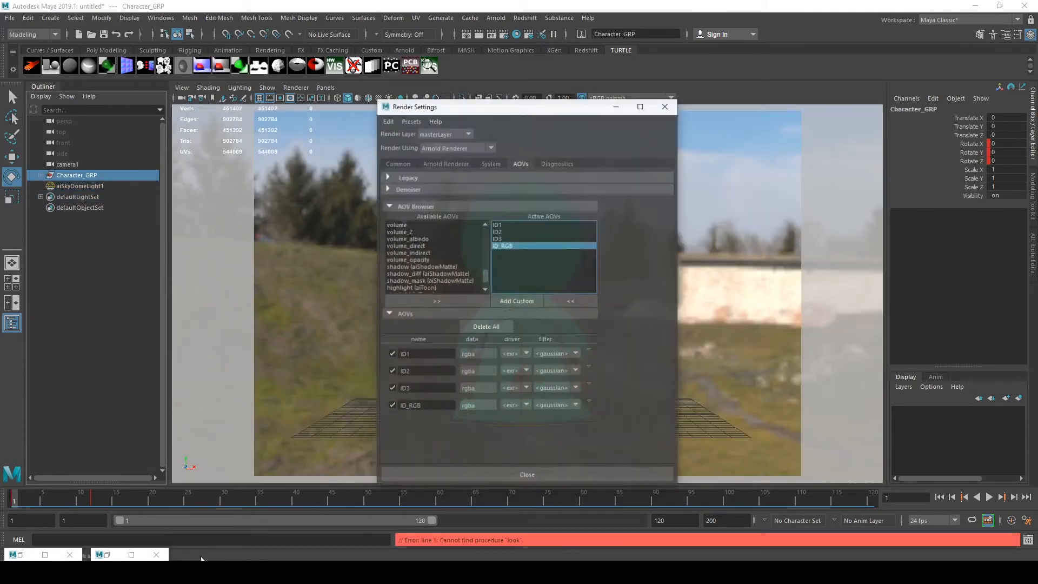
pyautogui.click(620, 98)
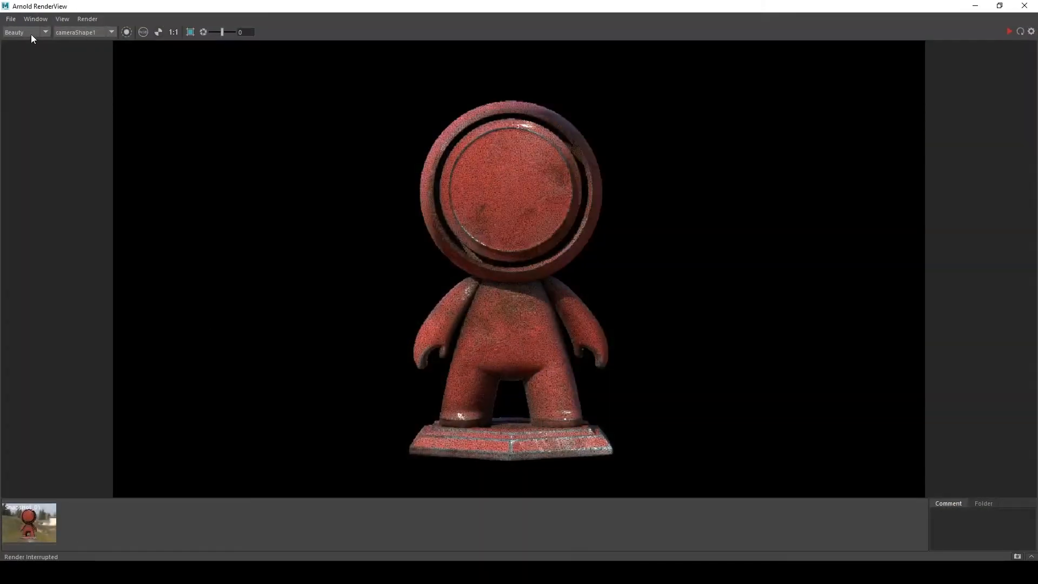
pyautogui.click(31, 34)
pyautogui.click(18, 75)
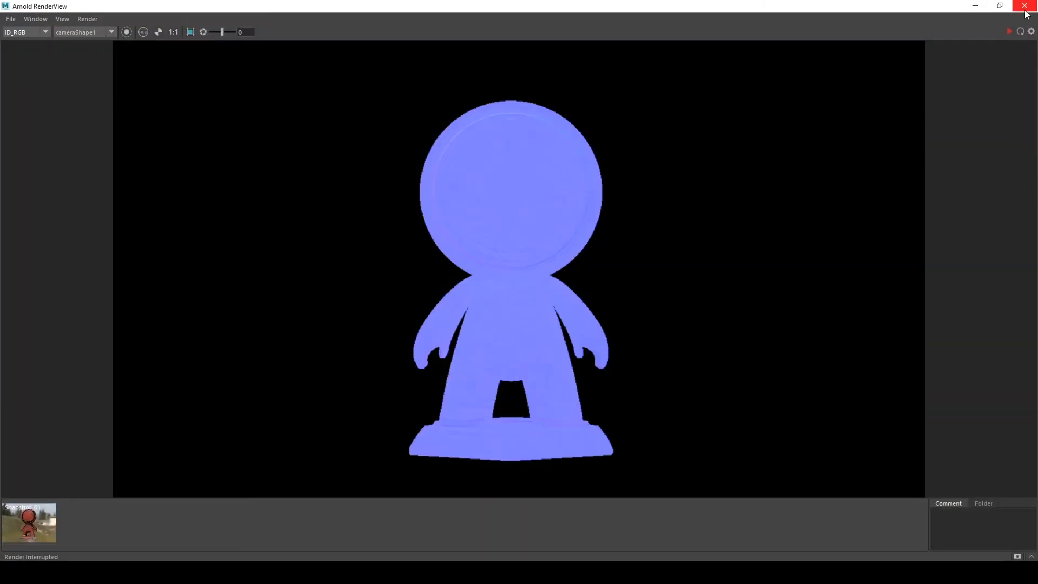
pyautogui.click(974, 5)
# Select the three character meshes and assign them a new Arnold aiStandardSurface material
pyautogui.click(101, 188)
pyautogui.click(77, 175)
pyautogui.rightClick(396, 210)
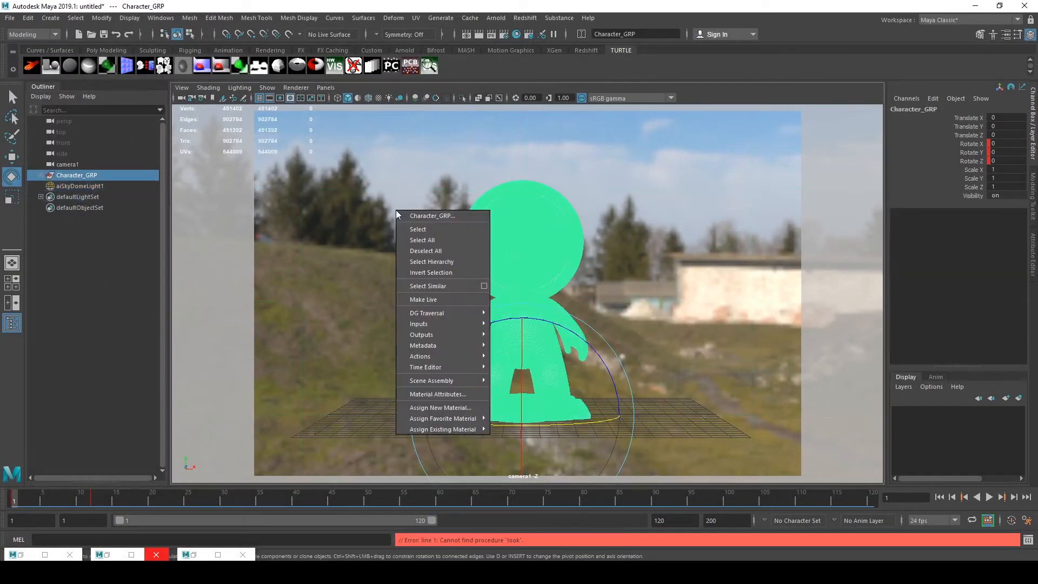
pyautogui.click(41, 175)
pyautogui.click(56, 186)
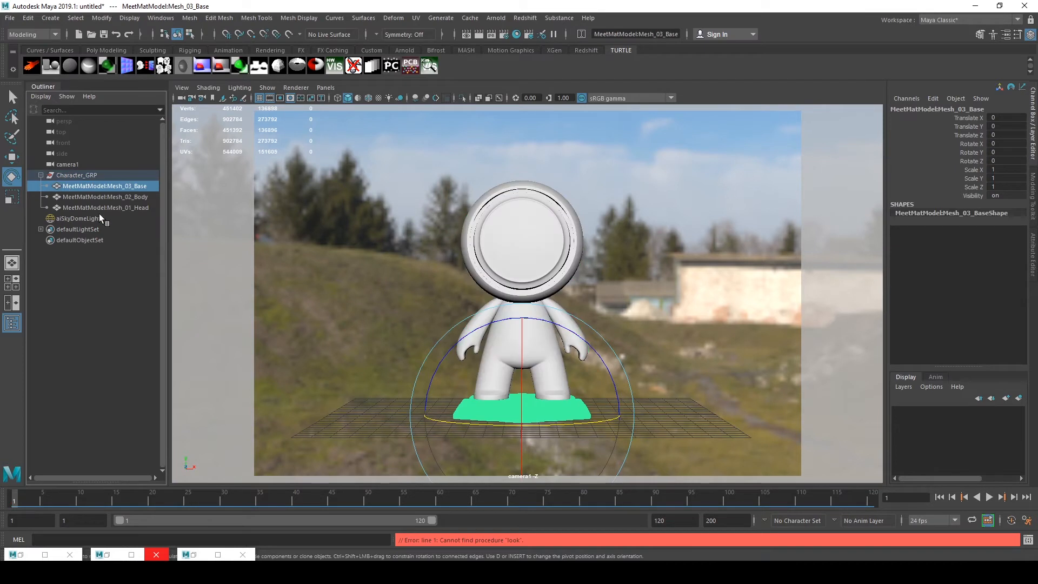
pyautogui.keyDown('shift'); pyautogui.click(102, 207); pyautogui.keyUp('shift')
pyautogui.rightClick(418, 204)
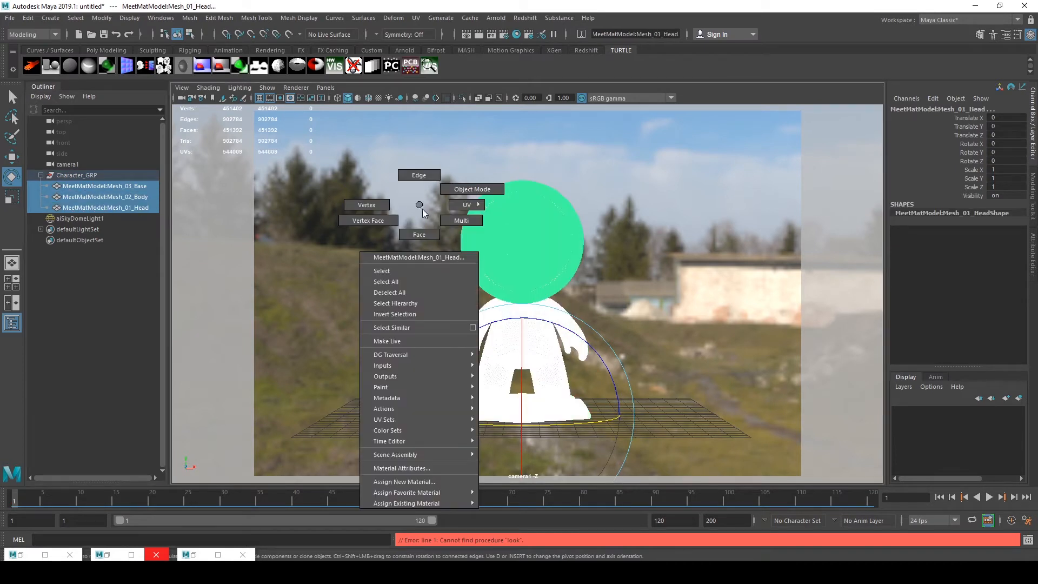
pyautogui.click(432, 488)
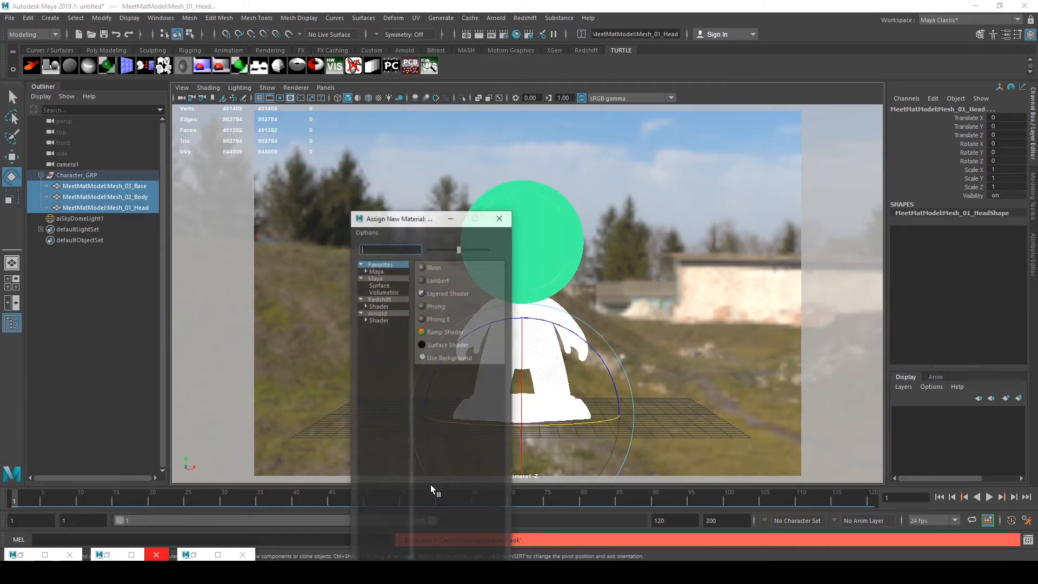
pyautogui.click(378, 319)
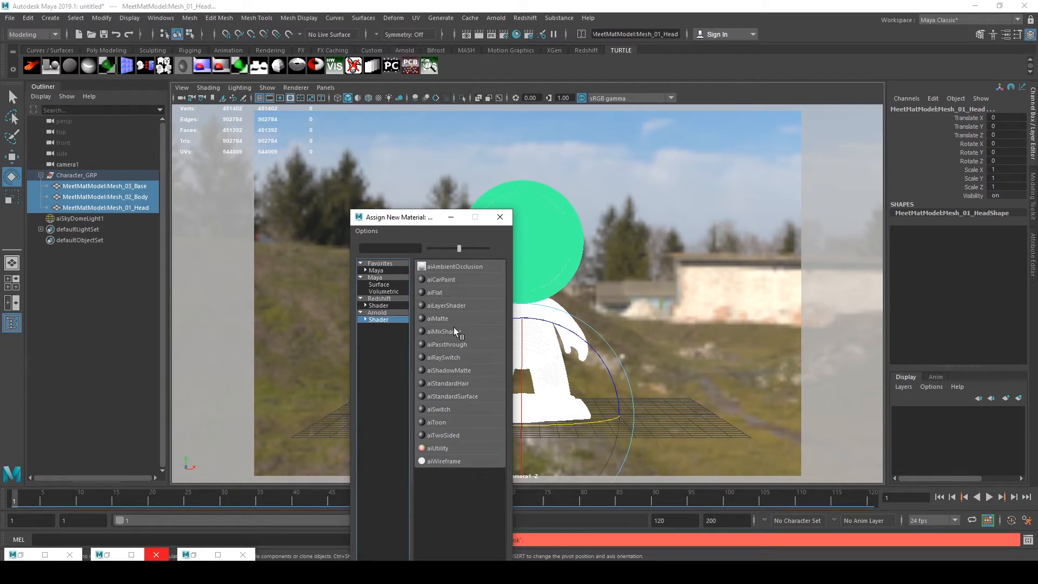
pyautogui.click(443, 392)
# Open Hypershade and graph the new aiStandardSurface material's shading network
pyautogui.click(207, 554)
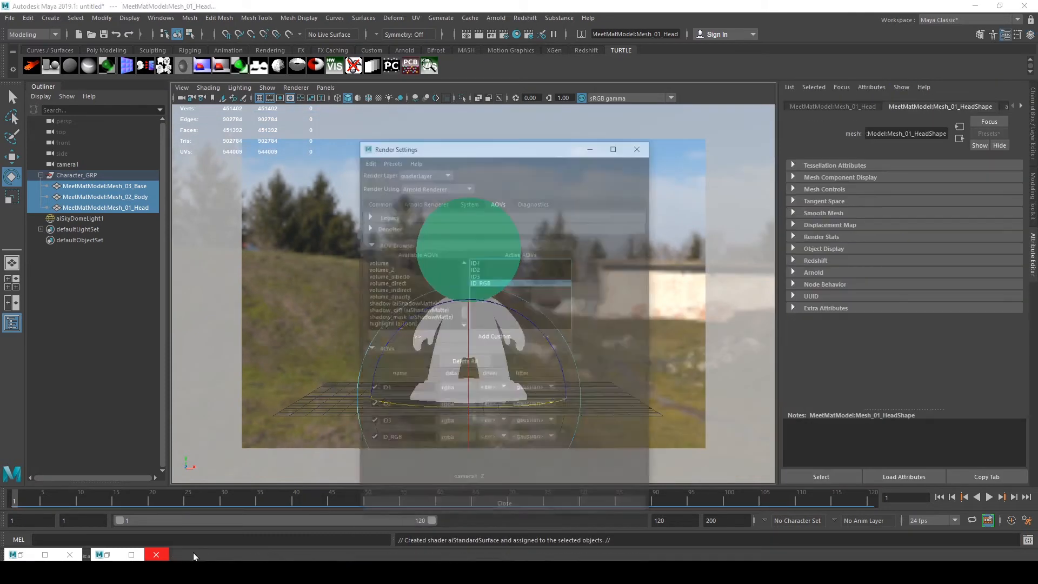
pyautogui.click(620, 98)
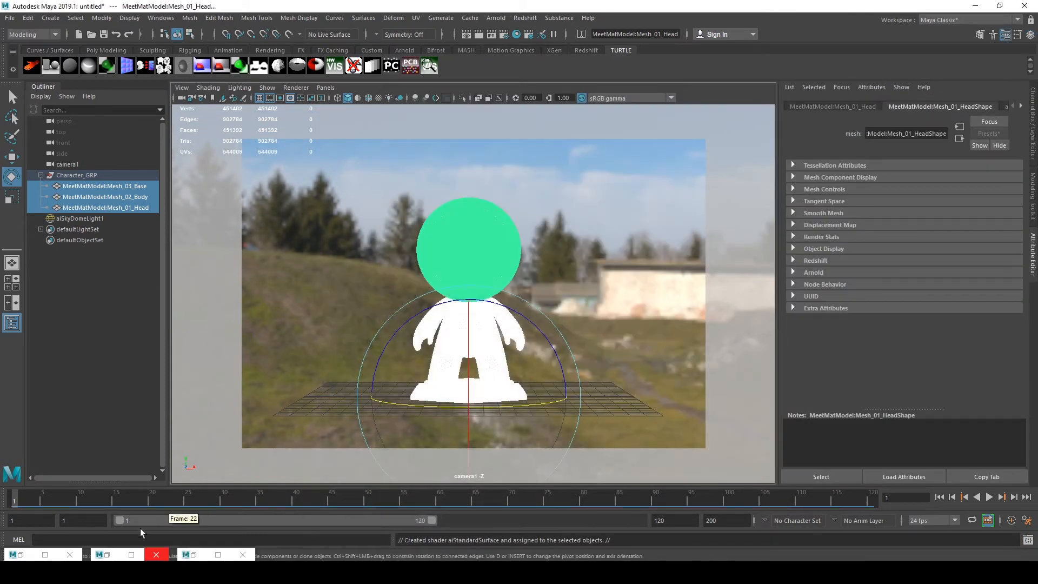
pyautogui.click(108, 555)
pyautogui.scroll(-3, 392, 401)
pyautogui.scroll(-5, 373, 346)
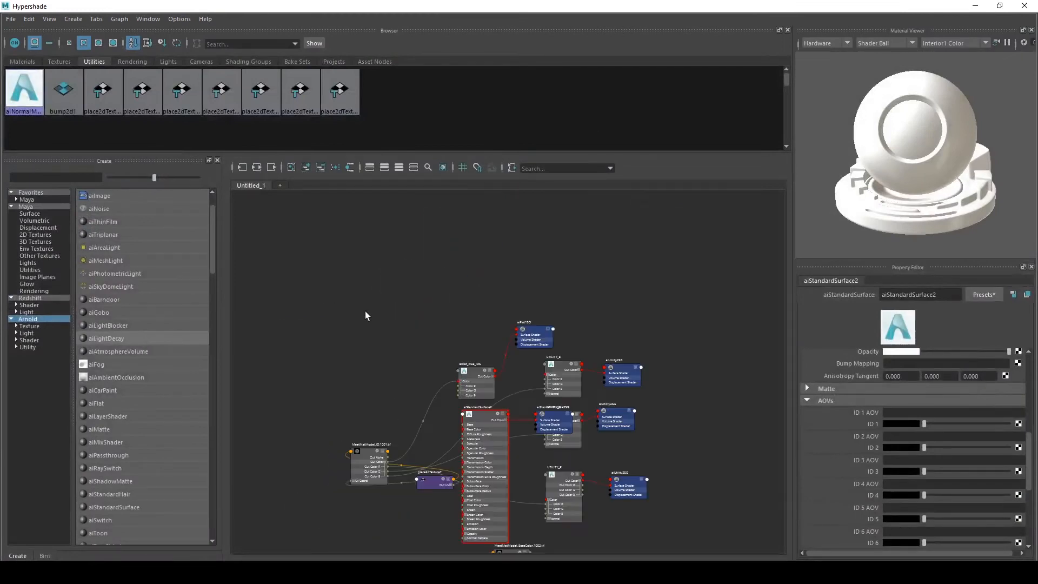
pyautogui.click(256, 167)
pyautogui.click(371, 293)
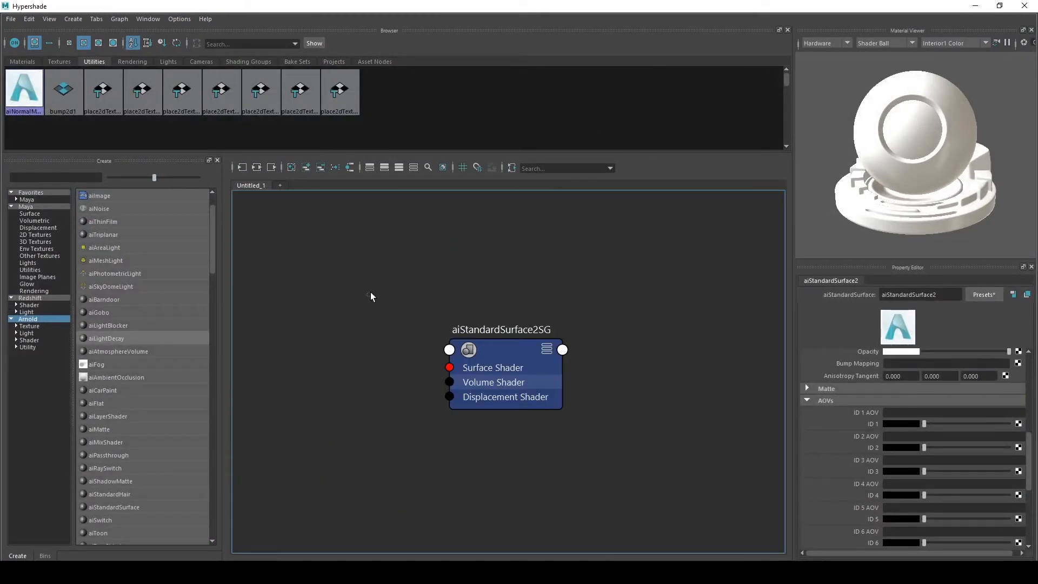
pyautogui.click(23, 63)
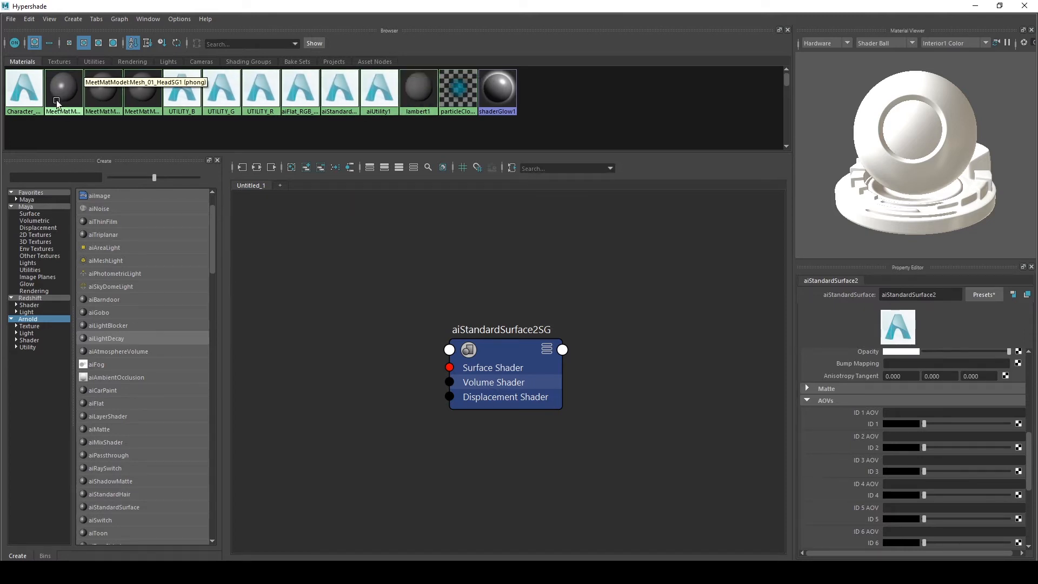
pyautogui.click(333, 94)
pyautogui.click(257, 168)
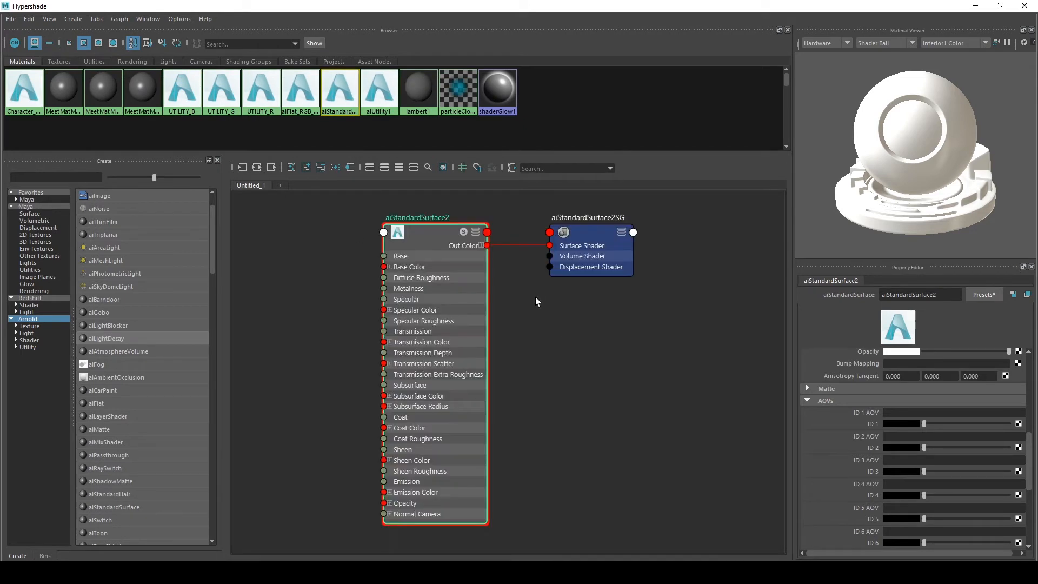
# Rename the new aiStandardSurface material to CHARACTER_MAT
pyautogui.doubleClick(944, 294)
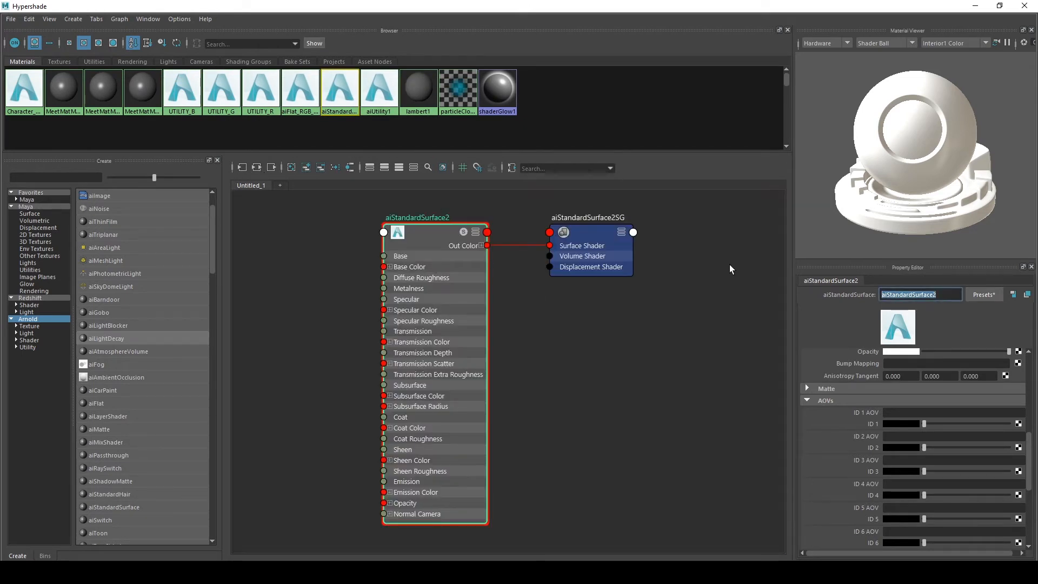
pyautogui.write('CHARACTER_MAT')
pyautogui.press('Return')
# Connect a new File texture node to CHARACTER_MAT's base colour
pyautogui.click(408, 280)
pyautogui.scroll(-2, 589, 360)
pyautogui.keyDown('alt'); pyautogui.moveTo(595, 364); pyautogui.dragTo(577, 367, button='middle'); pyautogui.keyUp('alt')
pyautogui.scroll(1, 576, 364)
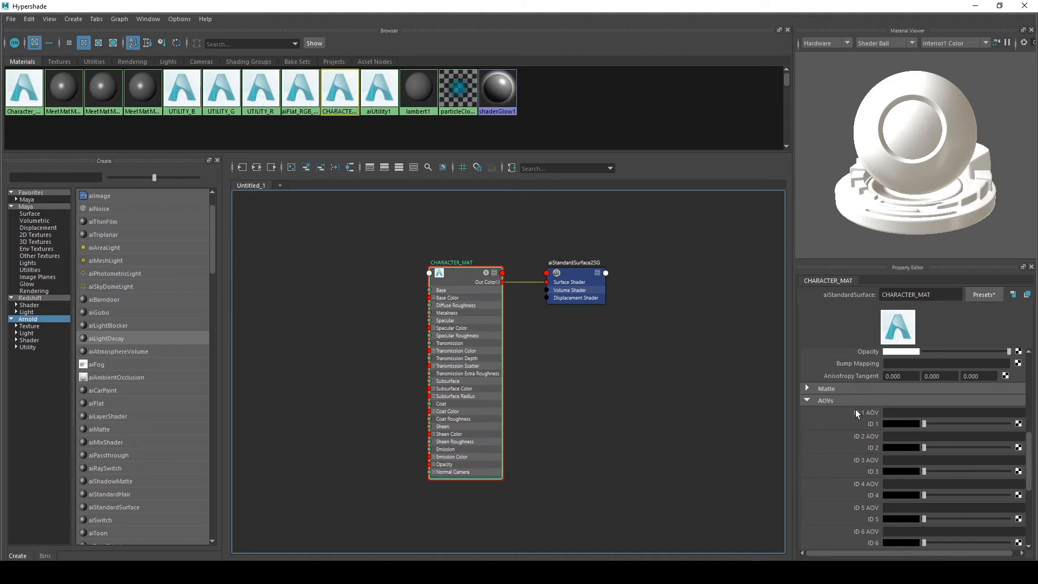
pyautogui.scroll(10, 849, 411)
pyautogui.scroll(2, 446, 281)
pyautogui.keyDown('alt'); pyautogui.moveTo(407, 272); pyautogui.dragTo(475, 237, button='middle'); pyautogui.keyUp('alt')
pyautogui.scroll(-1, 440, 273)
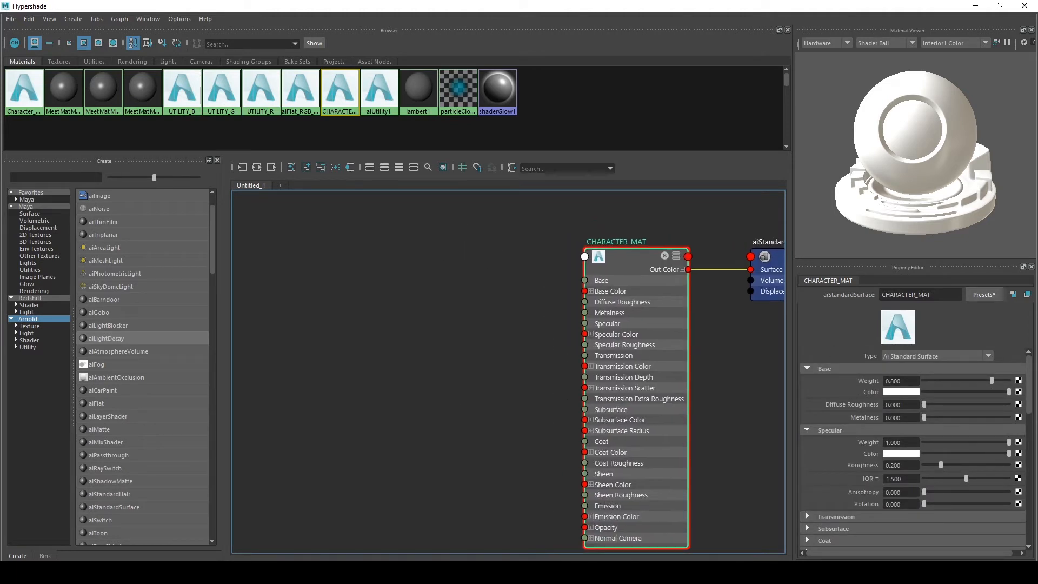
pyautogui.click(1018, 391)
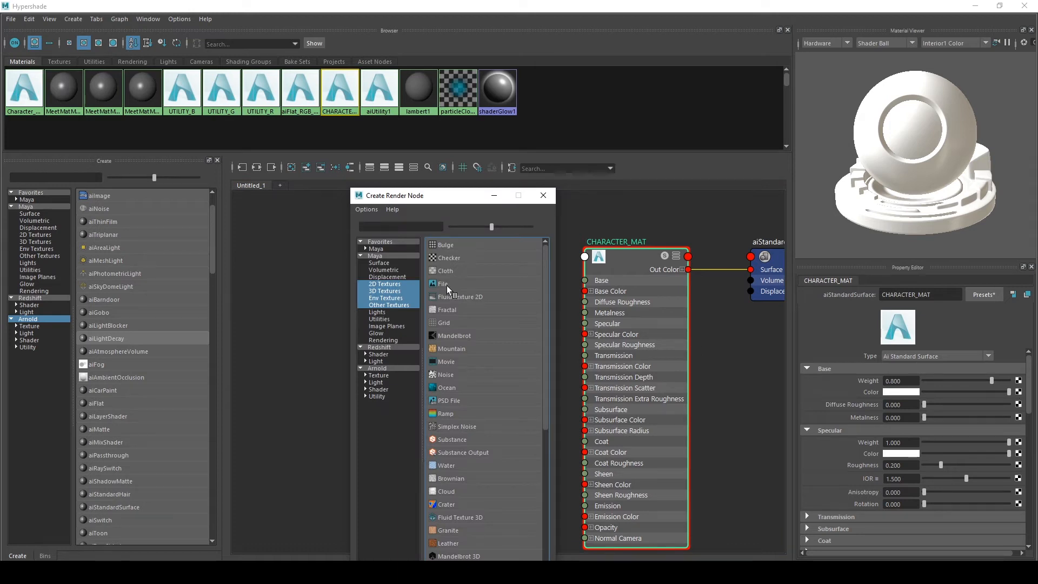
pyautogui.click(447, 285)
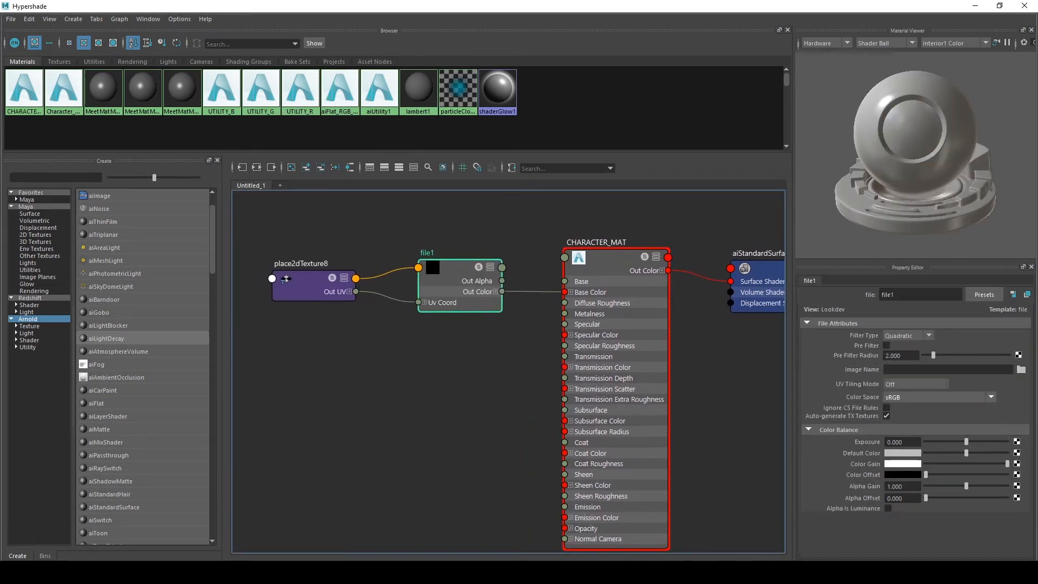
pyautogui.click(1021, 369)
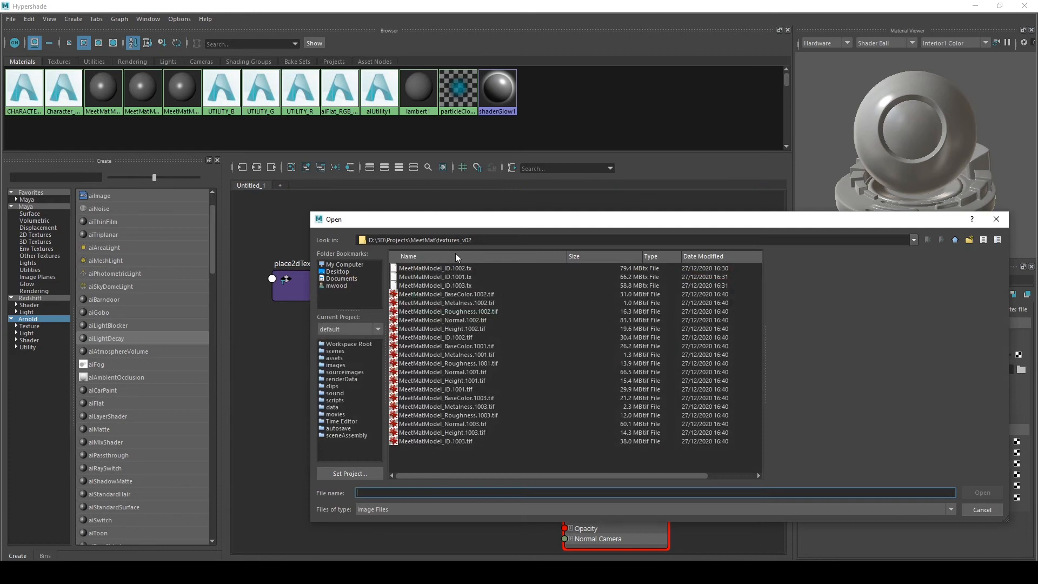
pyautogui.click(461, 303)
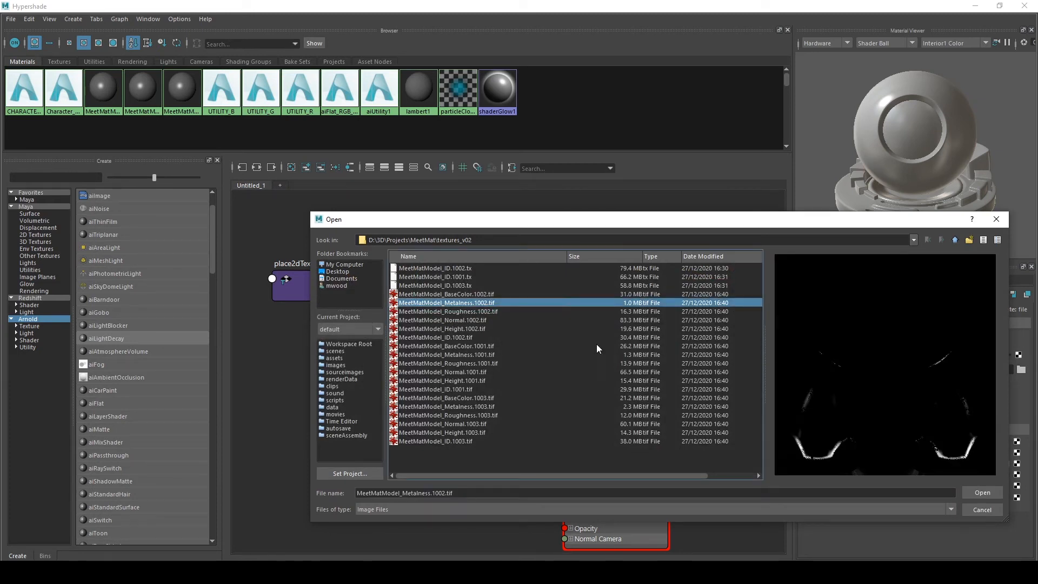
pyautogui.click(968, 508)
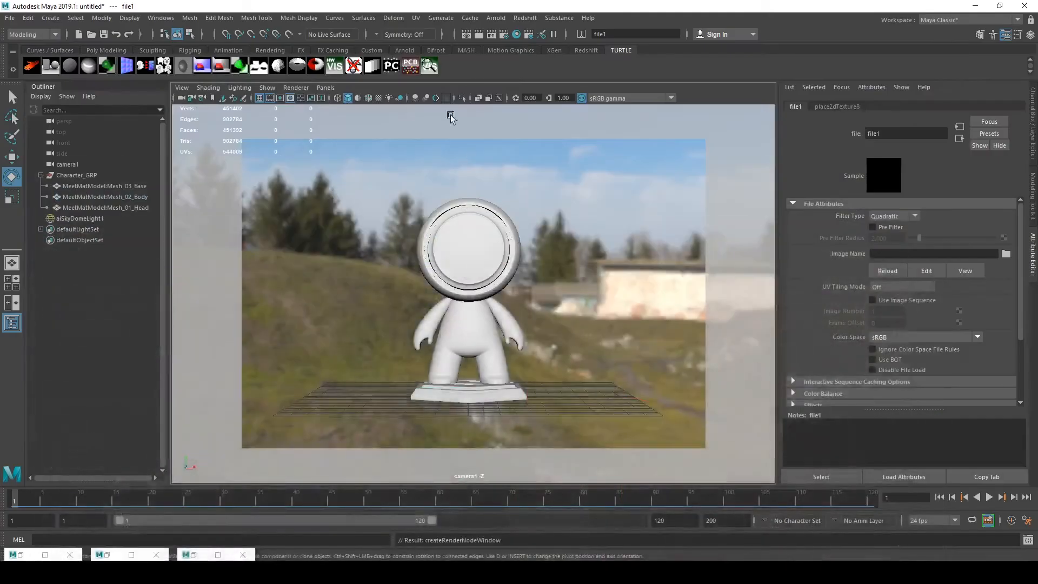
# Open Arnold's TX Manager and set it to use textures in the folder D:/3D/Projects/MeetMat/textures_v02
pyautogui.click(496, 18)
pyautogui.moveTo(518, 76)
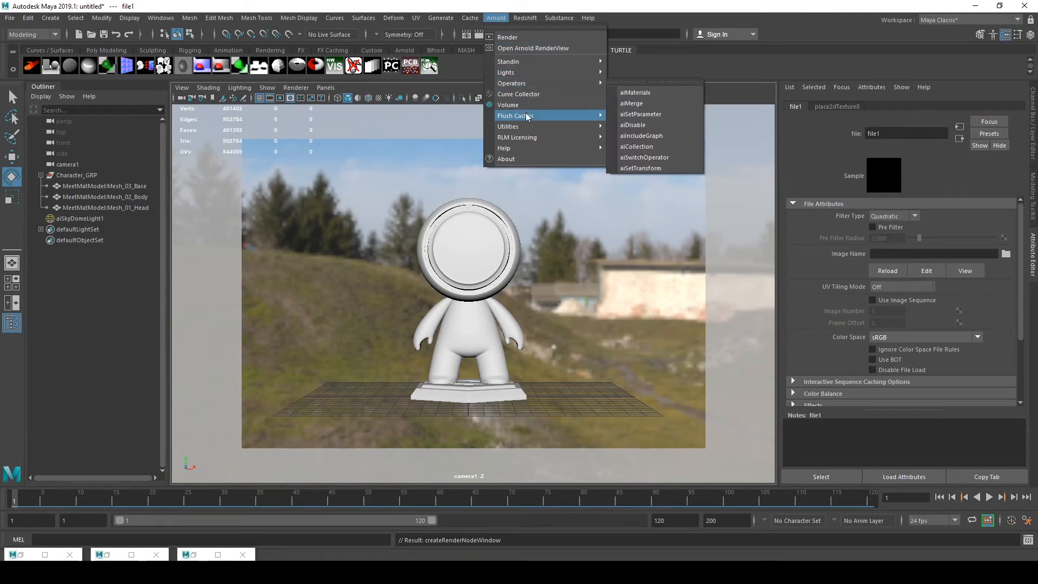
pyautogui.moveTo(519, 126)
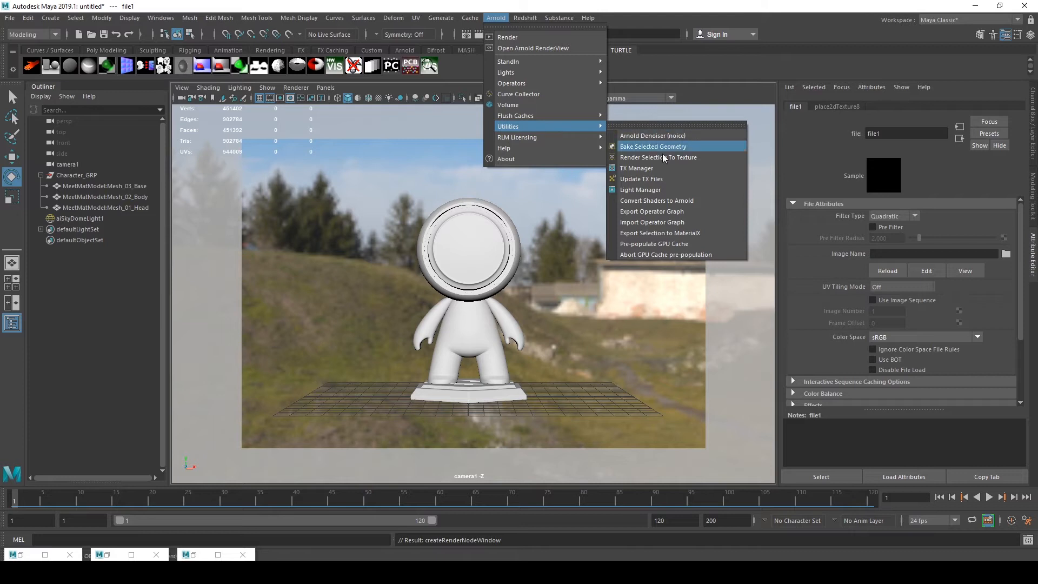
pyautogui.click(649, 168)
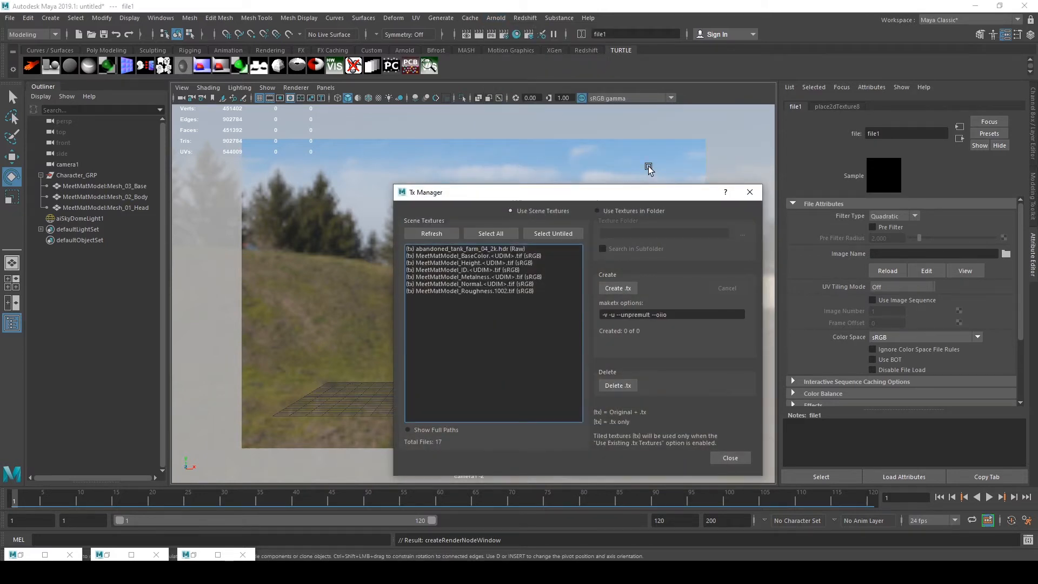
pyautogui.click(619, 211)
pyautogui.moveTo(641, 198); pyautogui.dragTo(549, 173)
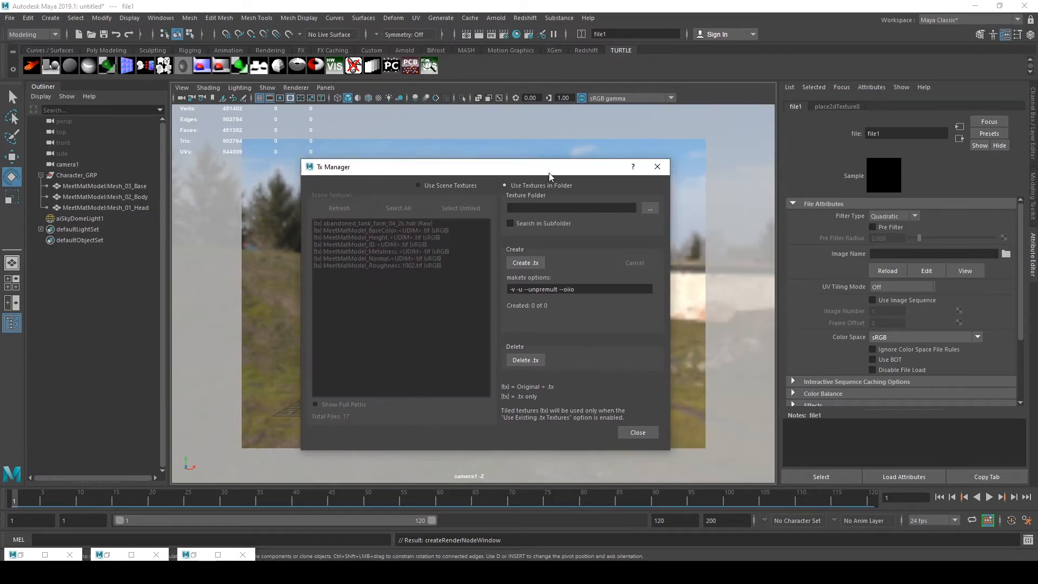
pyautogui.click(648, 209)
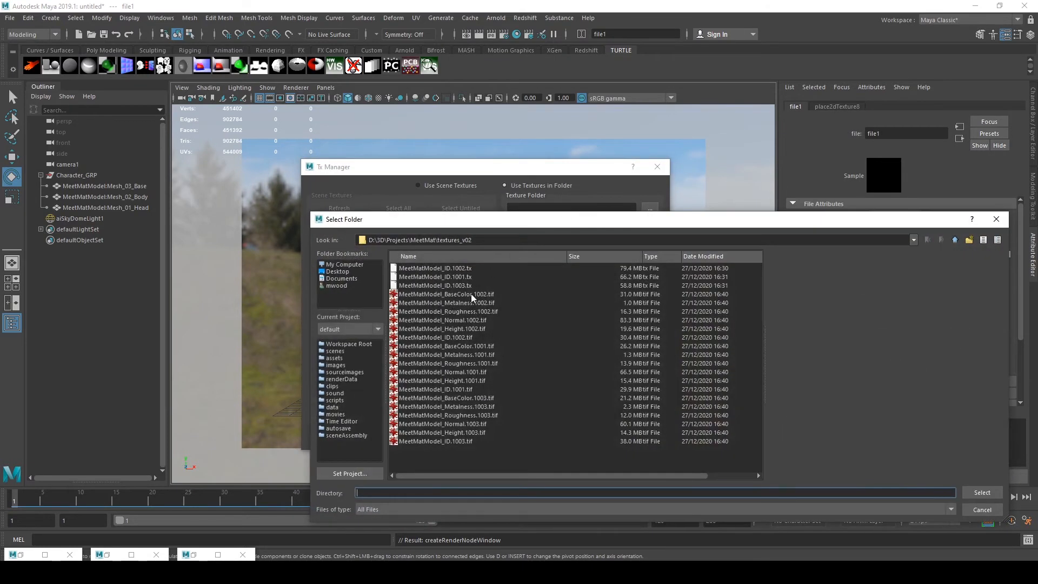
pyautogui.tripleClick(491, 238)
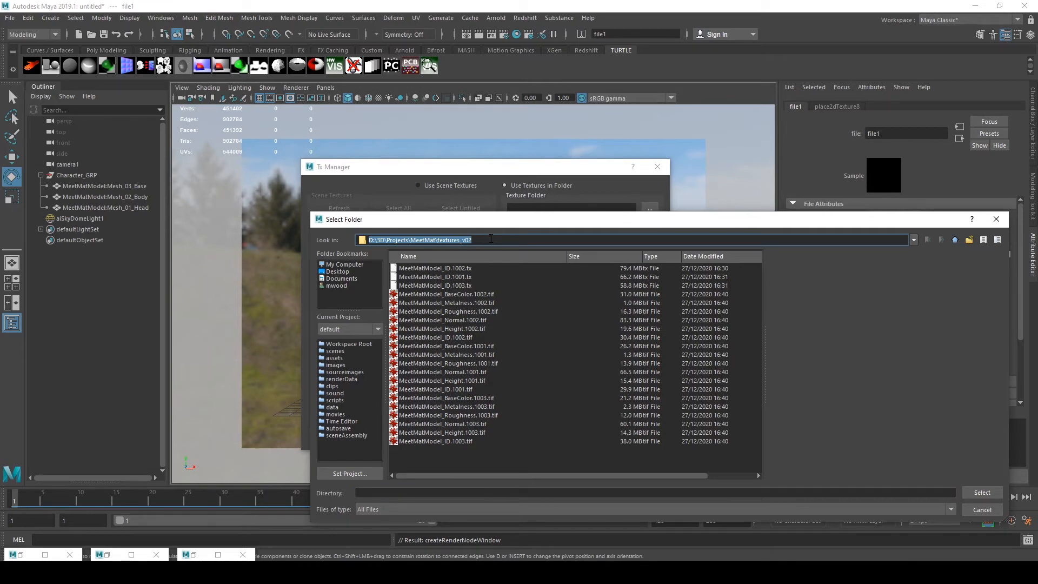
pyautogui.click(976, 493)
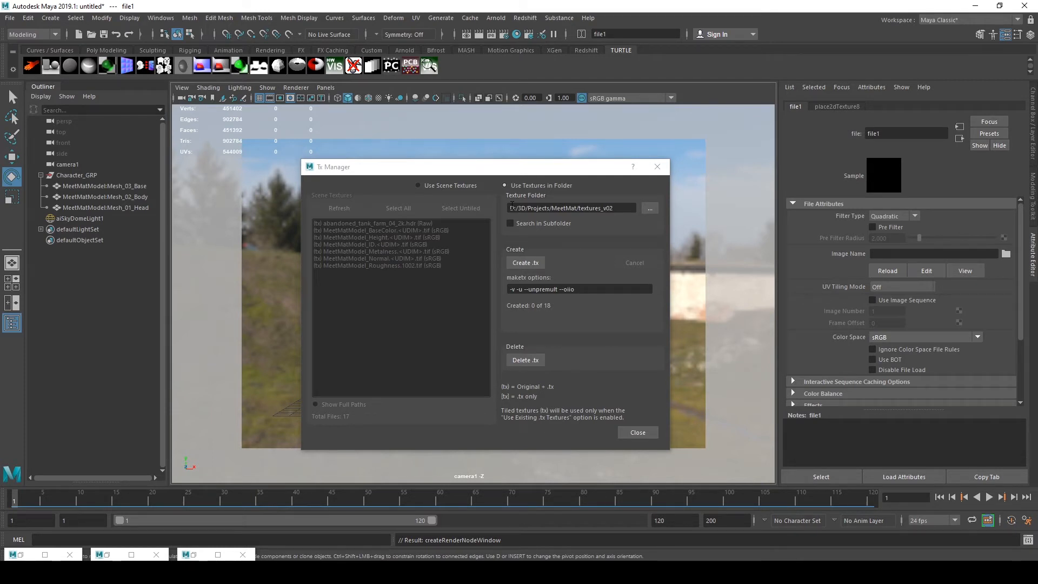
pyautogui.moveTo(528, 173); pyautogui.dragTo(517, 158)
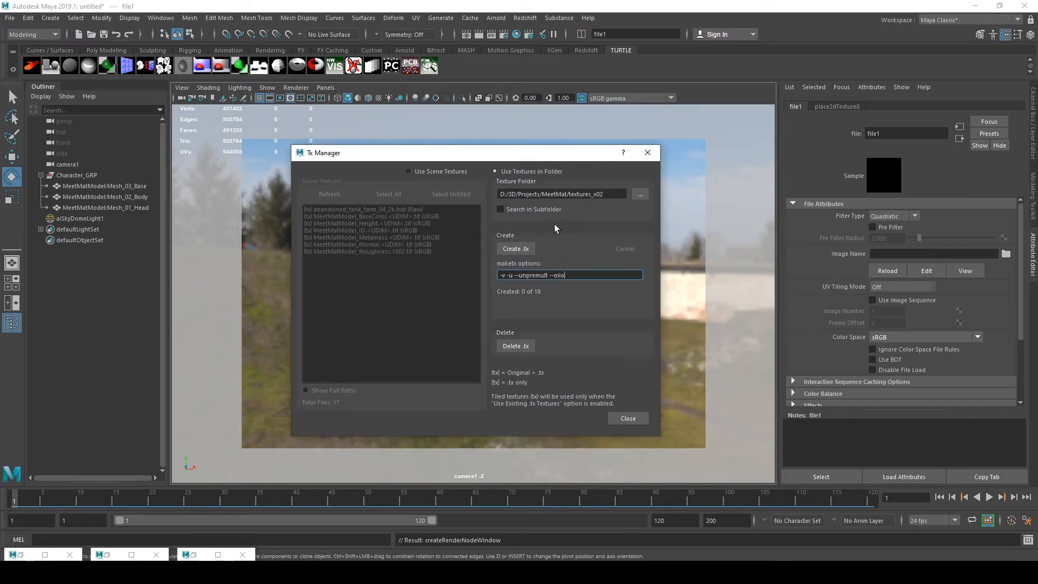
pyautogui.click(496, 17)
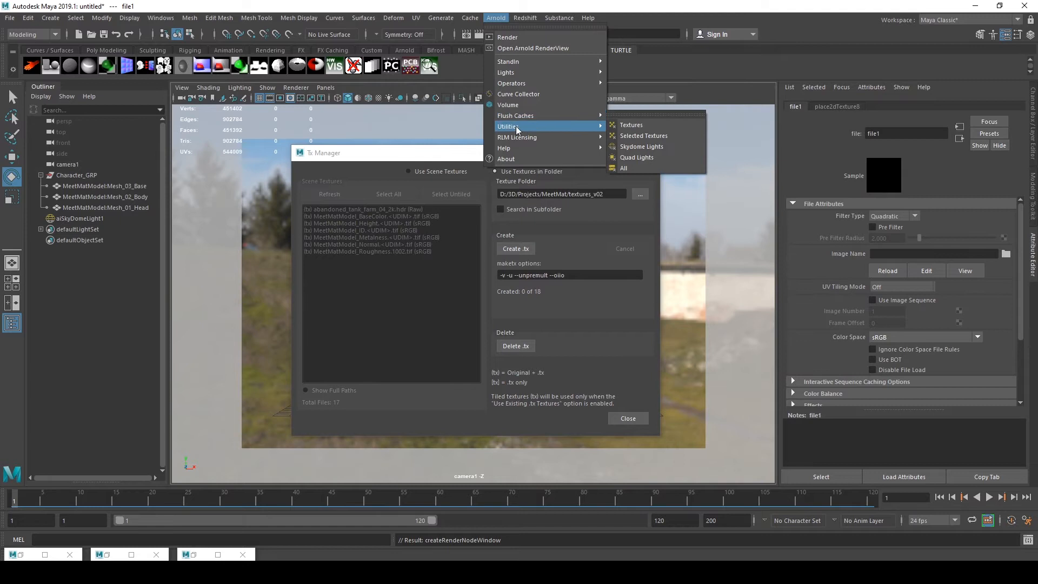
pyautogui.moveTo(517, 127)
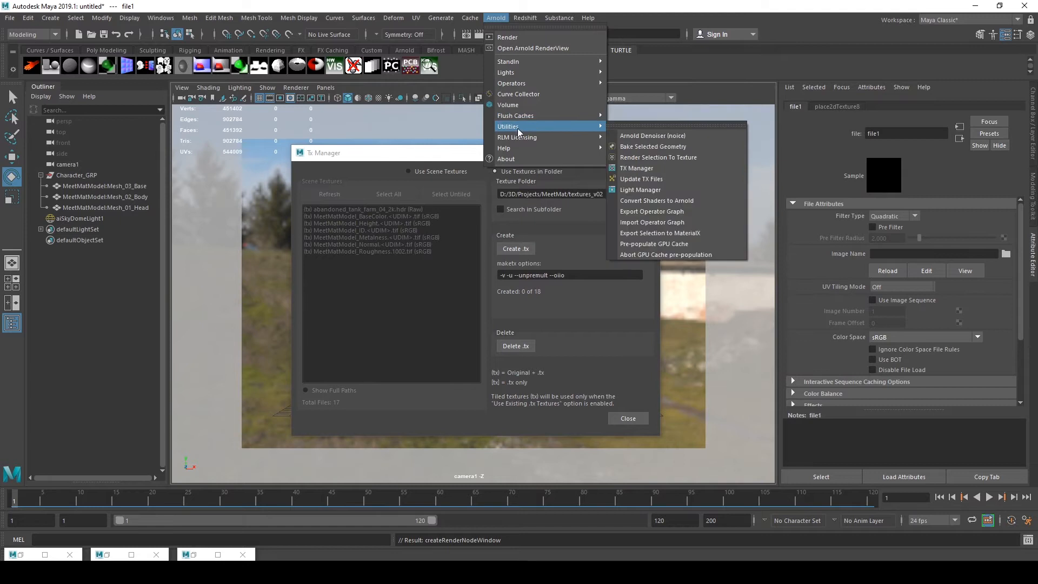
# Create .tx files for the textures folder with TX Manager, then close it
pyautogui.click(657, 168)
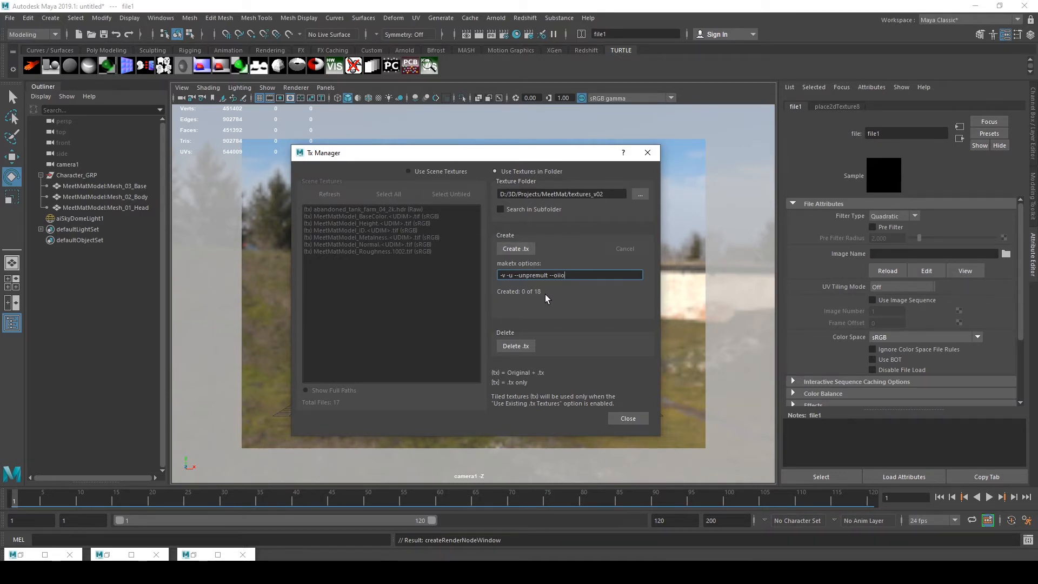
pyautogui.click(510, 249)
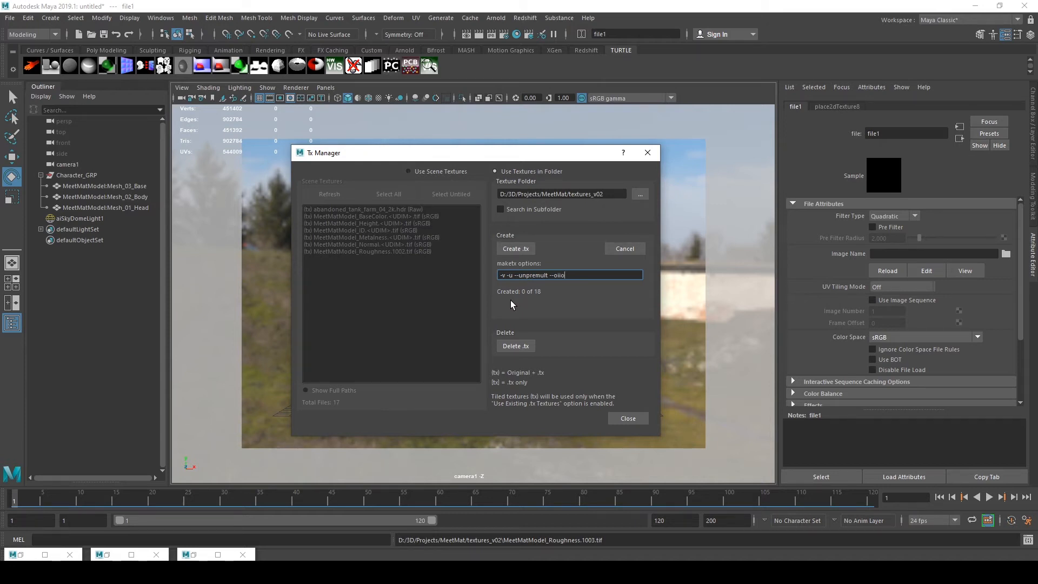
pyautogui.click(639, 154)
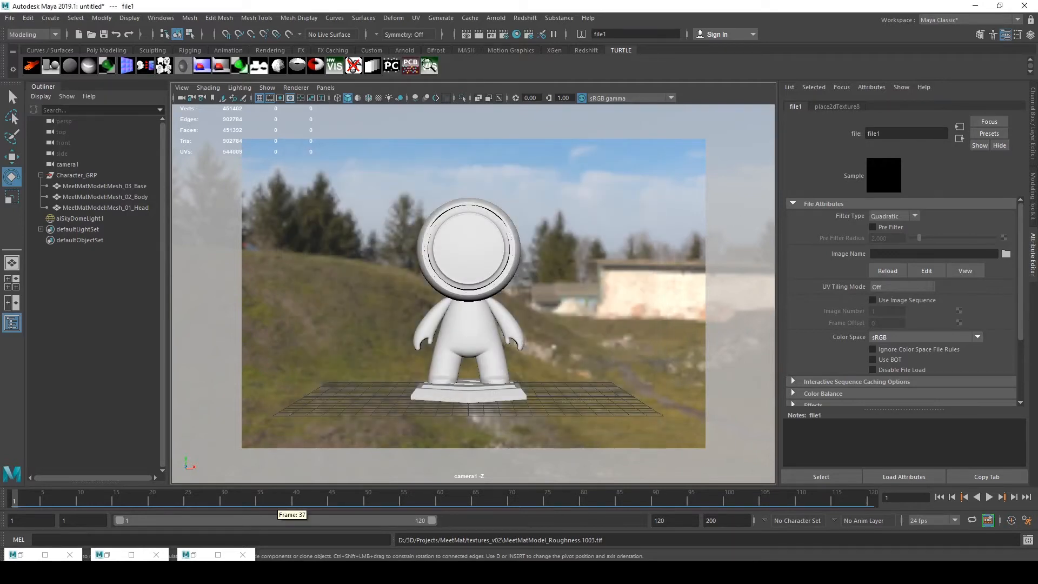
# Load MeetMatModel_BaseColor.1002.tx into the base colour file node and set its UV tiling mode to UDIM (Mari)
pyautogui.click(107, 557)
pyautogui.scroll(-5, 479, 372)
pyautogui.scroll(5, 478, 381)
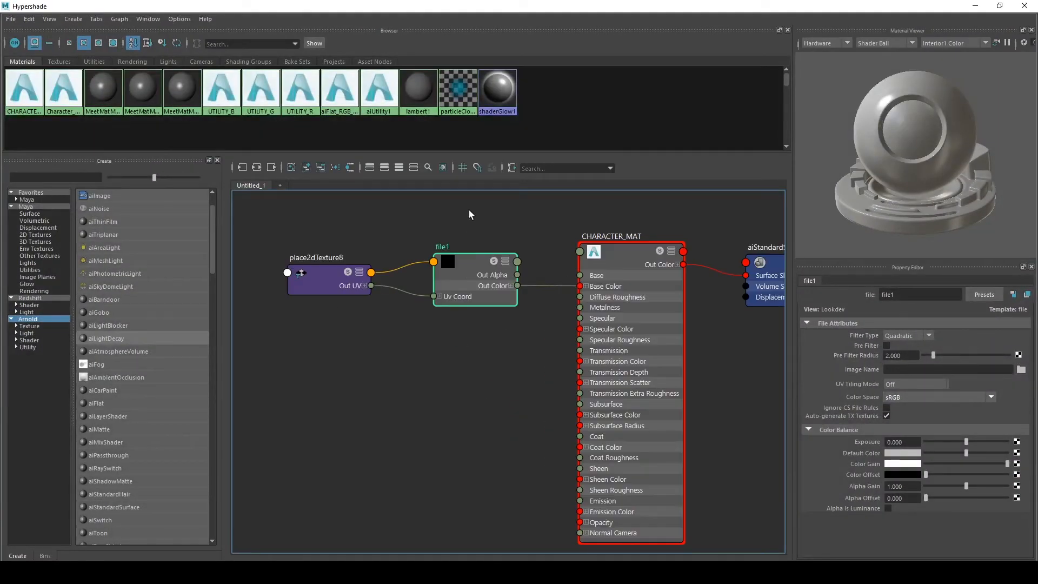
pyautogui.keyDown('alt'); pyautogui.moveTo(458, 399); pyautogui.dragTo(470, 417, button='middle'); pyautogui.keyUp('alt')
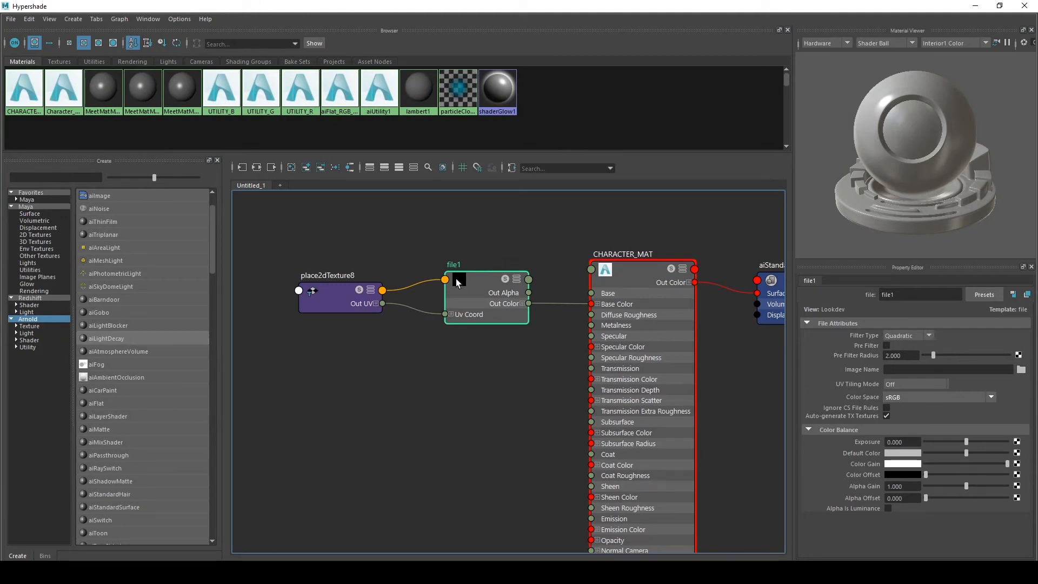
pyautogui.click(1021, 369)
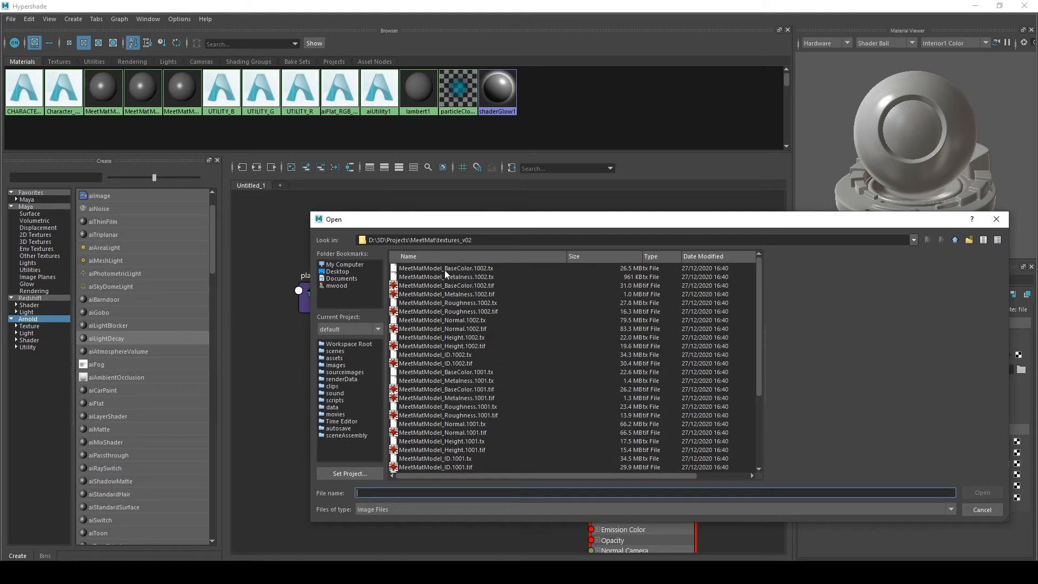
pyautogui.click(437, 269)
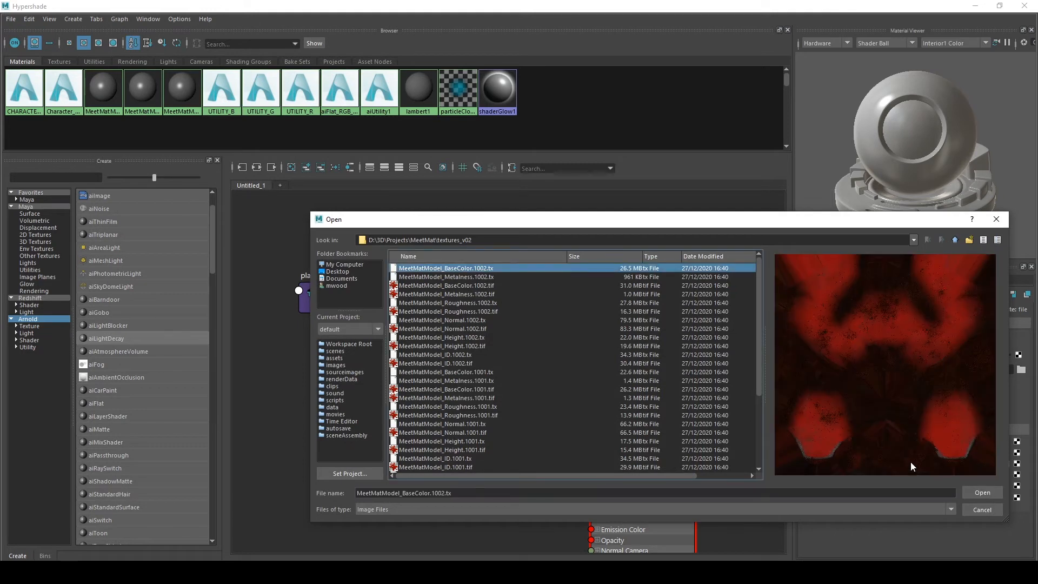
pyautogui.click(995, 492)
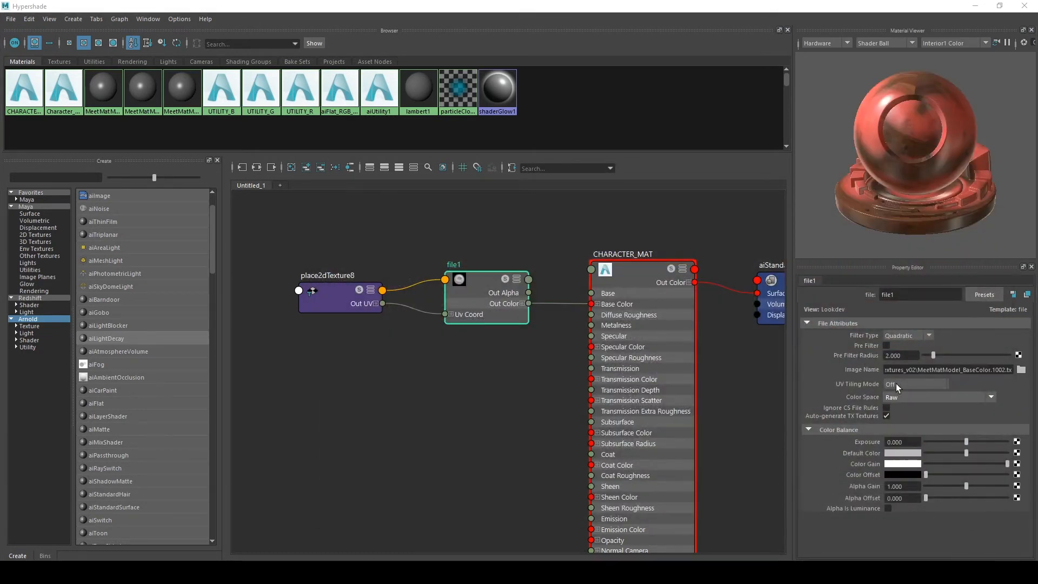
pyautogui.click(909, 384)
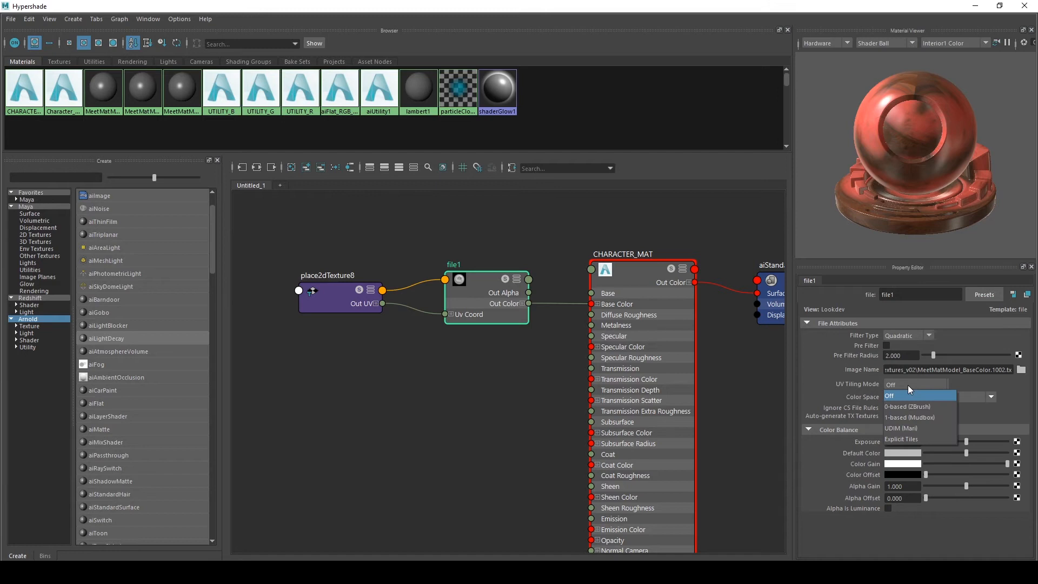
pyautogui.click(906, 428)
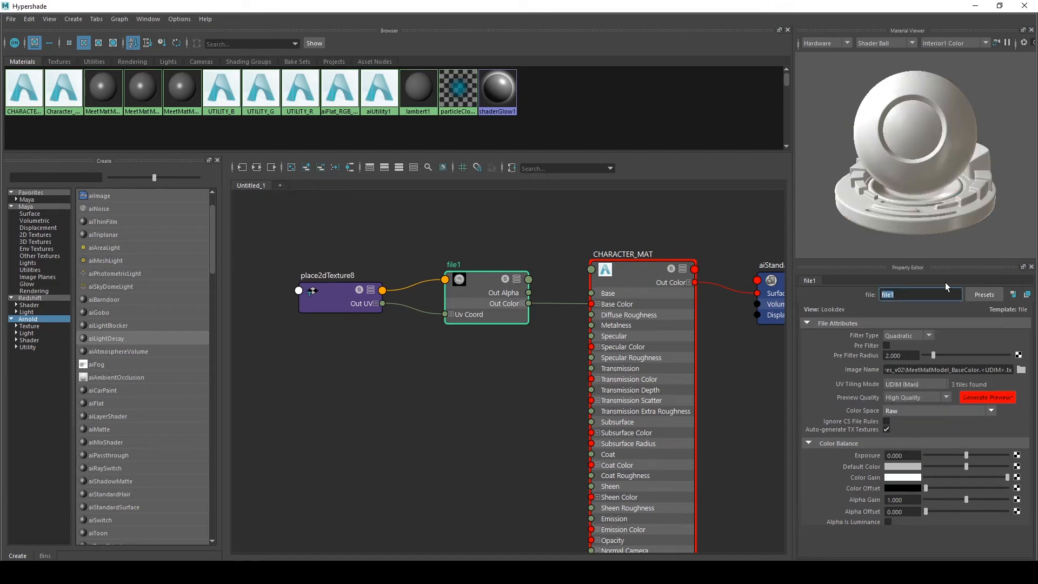
# Rename the base colour file node Base_COL_IMG1
pyautogui.write('Base_COL_IMG1')
pyautogui.press('Return')
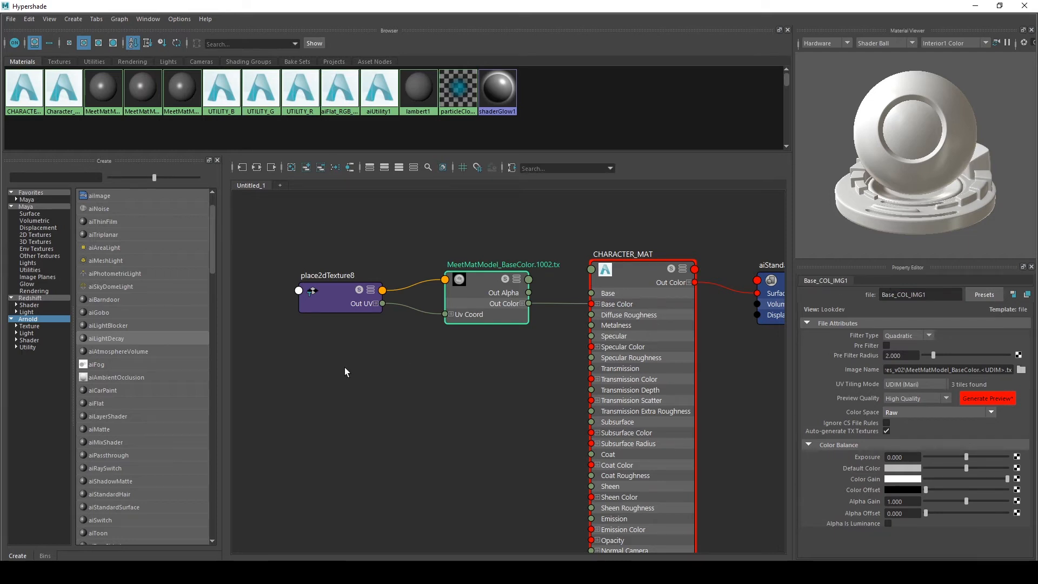
# Connect a new File texture node to CHARACTER_MAT's Metalness
pyautogui.keyDown('alt'); pyautogui.moveTo(490, 382); pyautogui.dragTo(480, 340, button='middle'); pyautogui.keyUp('alt')
pyautogui.click(616, 250)
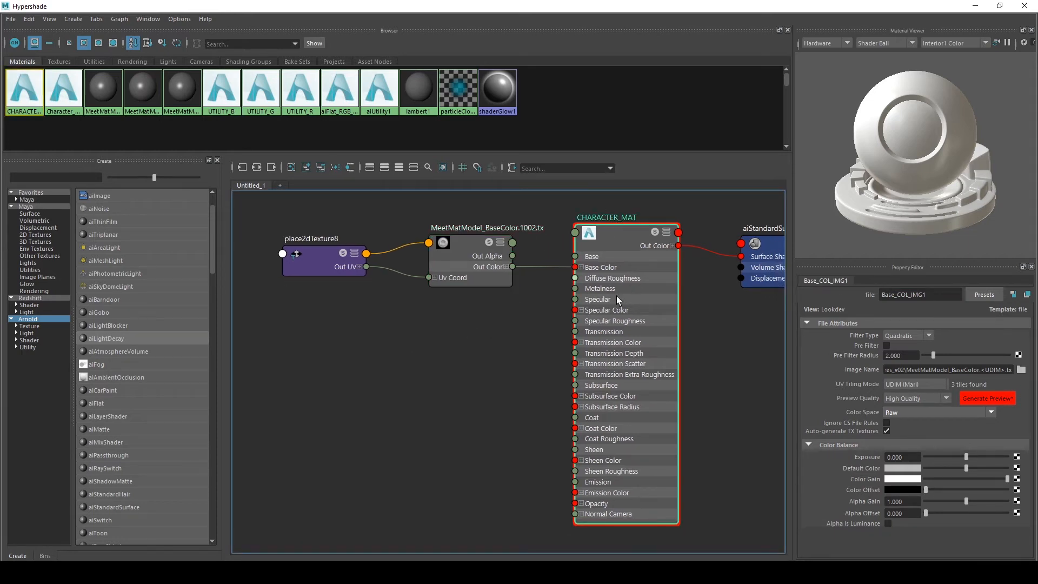
pyautogui.scroll(-3, 854, 398)
pyautogui.click(1018, 360)
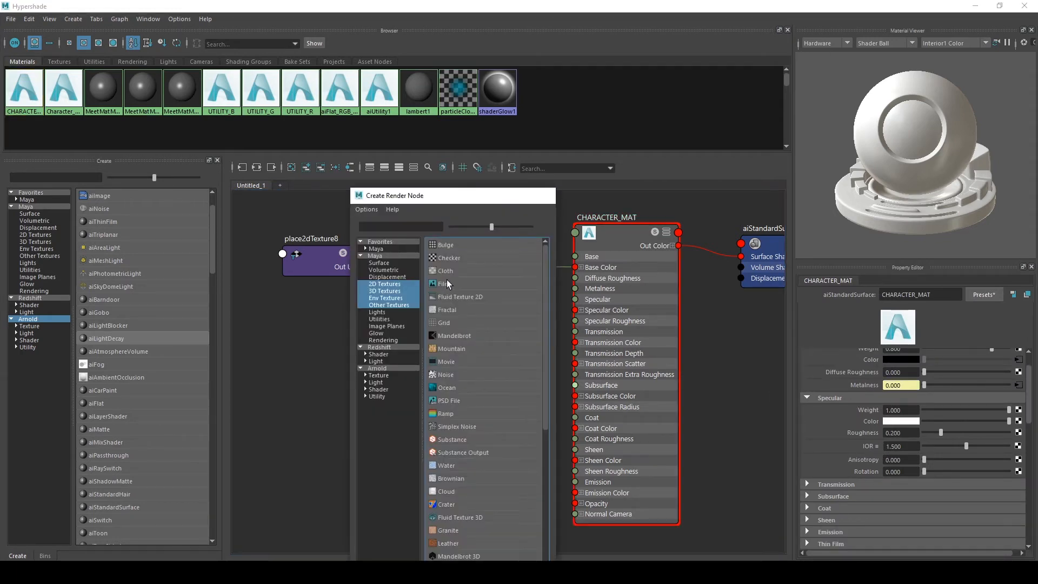
pyautogui.click(446, 283)
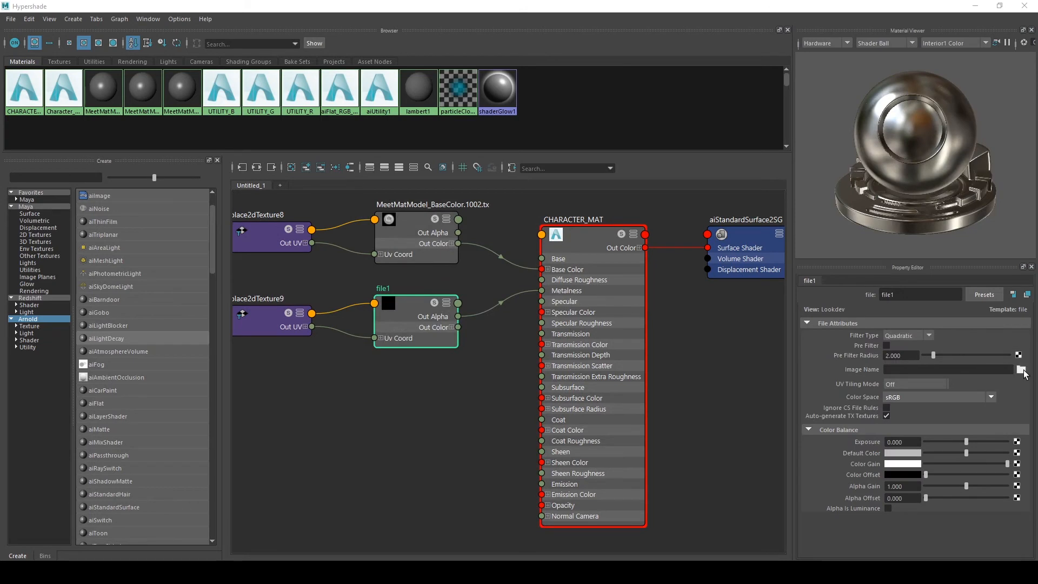
# Load MeetMatModel_Metalness.1002.tx into the new file node and set its UV tiling mode to UDIM (Mari)
pyautogui.click(1021, 369)
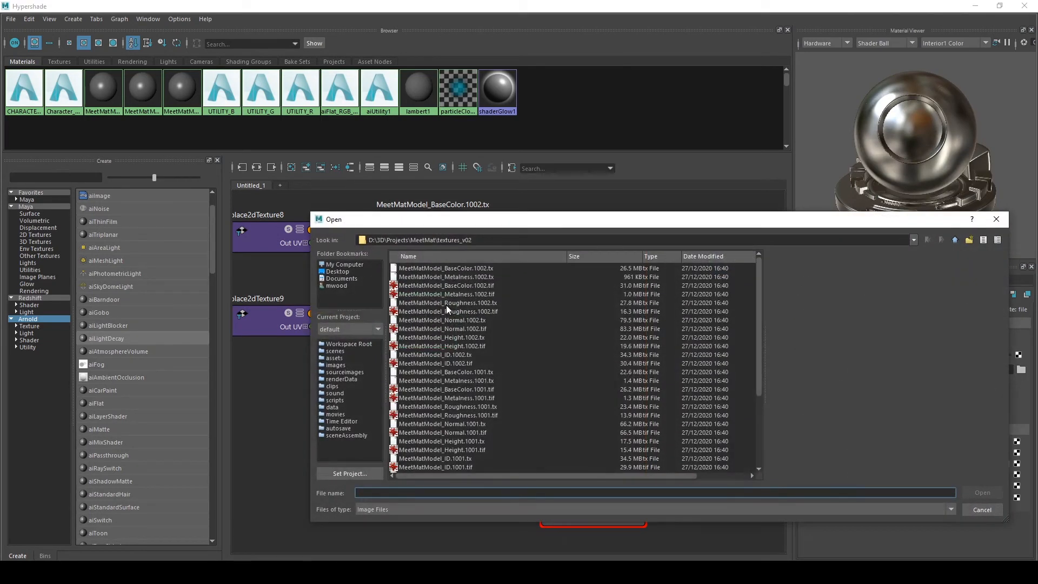
pyautogui.click(457, 277)
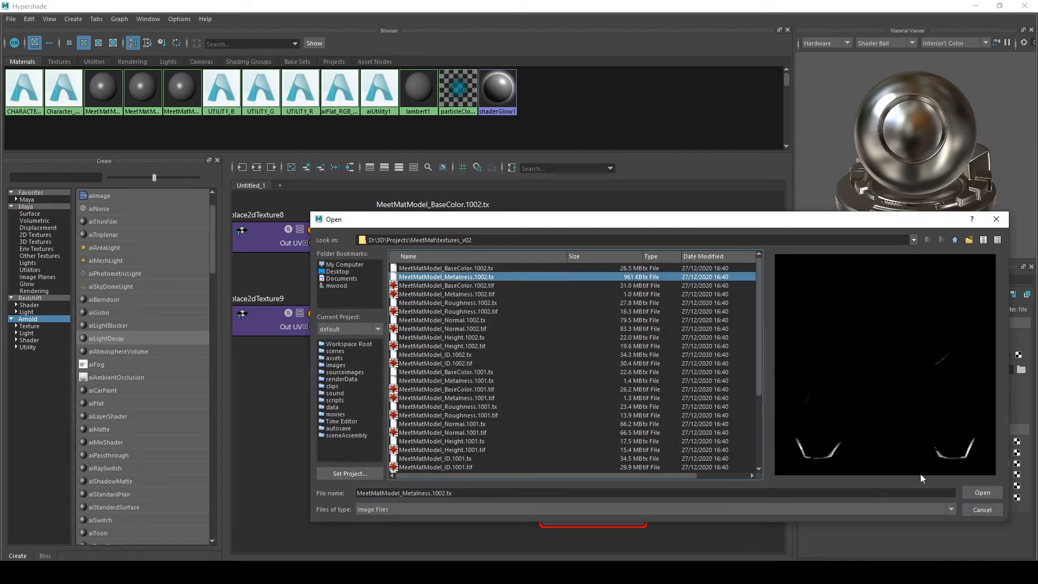
pyautogui.click(976, 493)
pyautogui.click(905, 385)
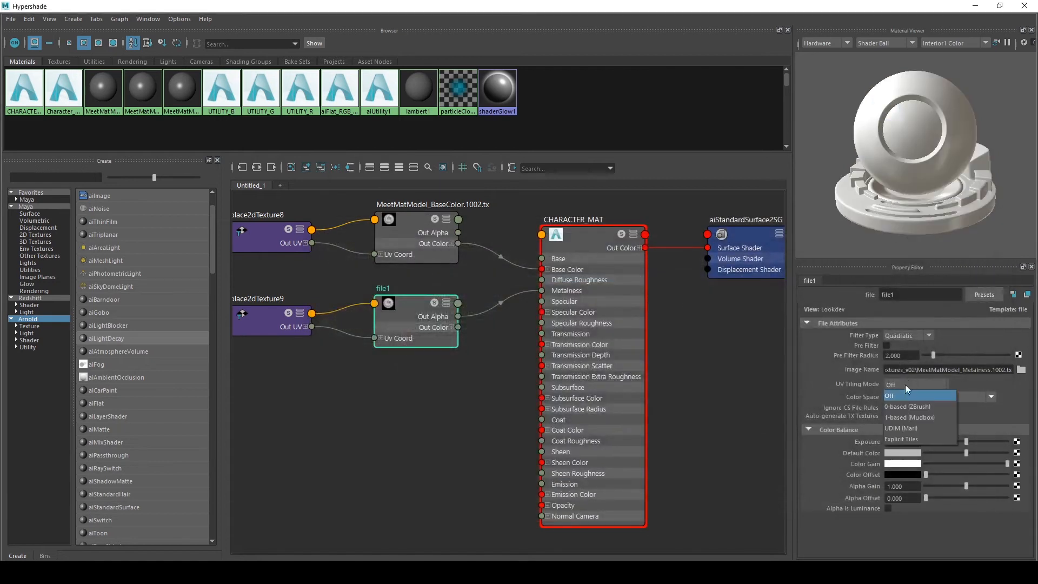
pyautogui.click(901, 428)
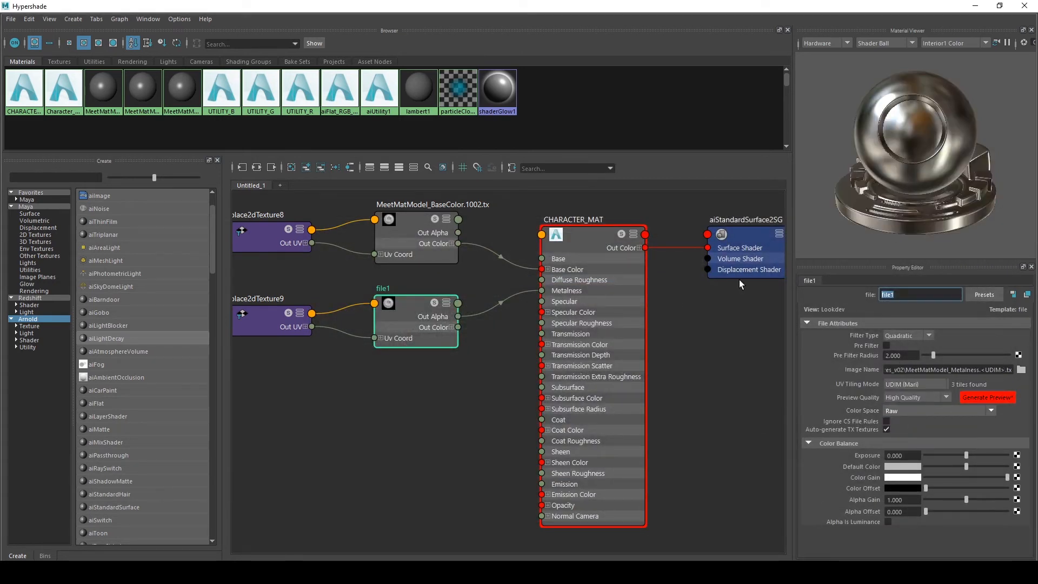
# Rename the metalness file node MTL_IMG1
pyautogui.write('MTL_IMG1')
pyautogui.press('Return')
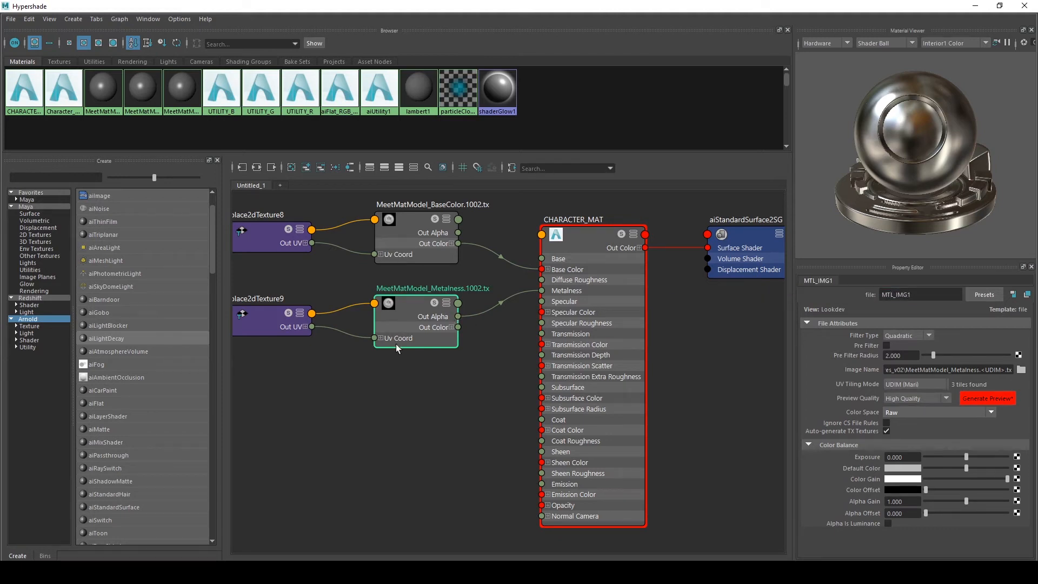
# Reconnect CHARACTER_MAT's Metalness from the metalness node's Out Alpha to its Out Color R
pyautogui.scroll(3, 399, 349)
pyautogui.moveTo(558, 250); pyautogui.dragTo(396, 385)
pyautogui.keyDown('alt'); pyautogui.moveTo(563, 349); pyautogui.dragTo(568, 362, button='middle'); pyautogui.keyUp('alt')
pyautogui.click(505, 350)
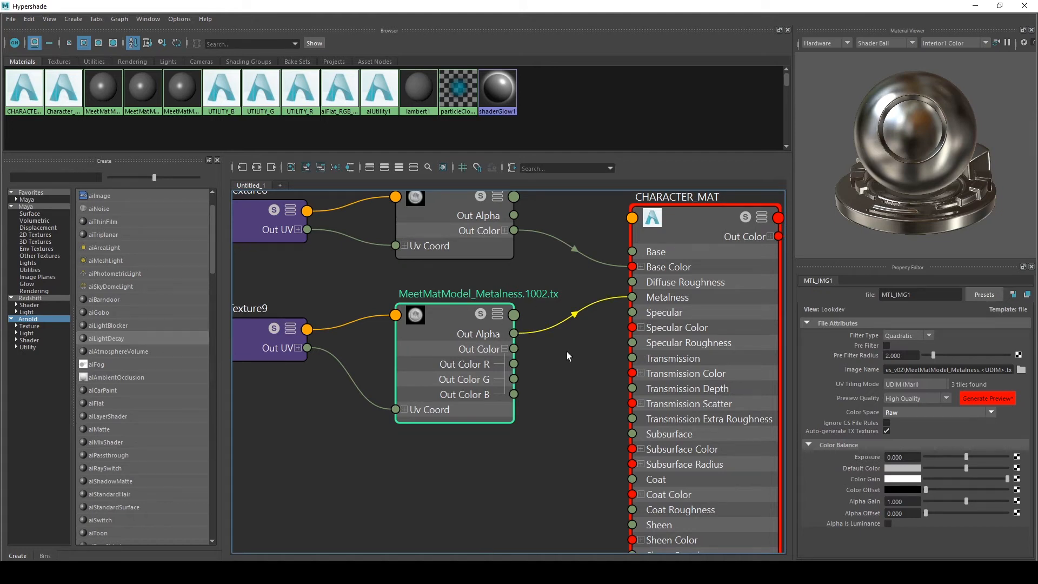
pyautogui.click(534, 340)
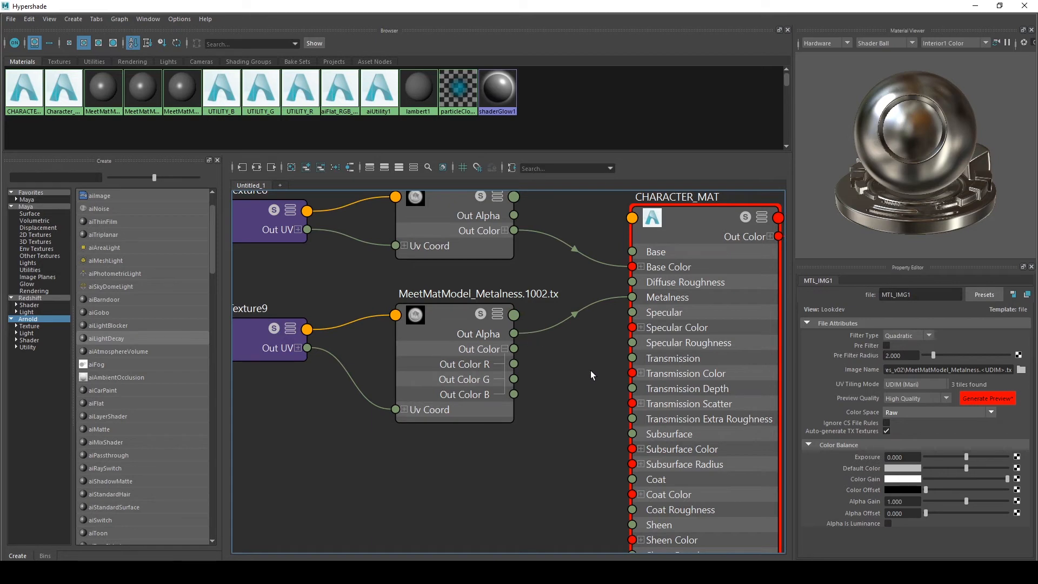
pyautogui.moveTo(514, 334); pyautogui.dragTo(511, 363)
# Inspect the metalness file node's output connection up close in the graph
pyautogui.scroll(-3, 510, 363)
pyautogui.scroll(2, 516, 400)
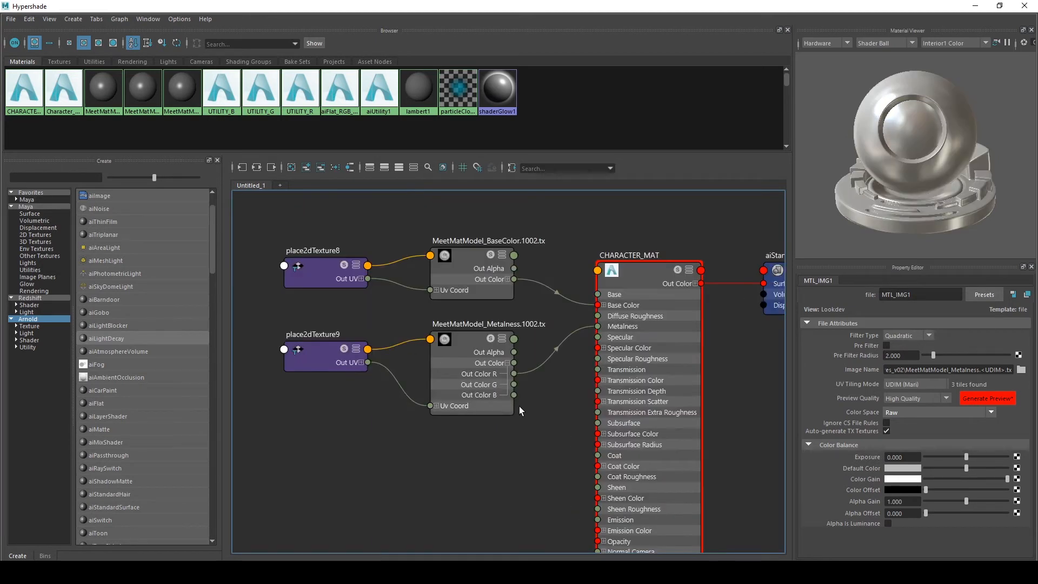
pyautogui.click(473, 328)
pyautogui.click(562, 416)
pyautogui.scroll(3, 561, 414)
pyautogui.keyDown('alt'); pyautogui.moveTo(557, 404); pyautogui.dragTo(513, 403, button='middle'); pyautogui.keyUp('alt')
pyautogui.scroll(-3, 542, 391)
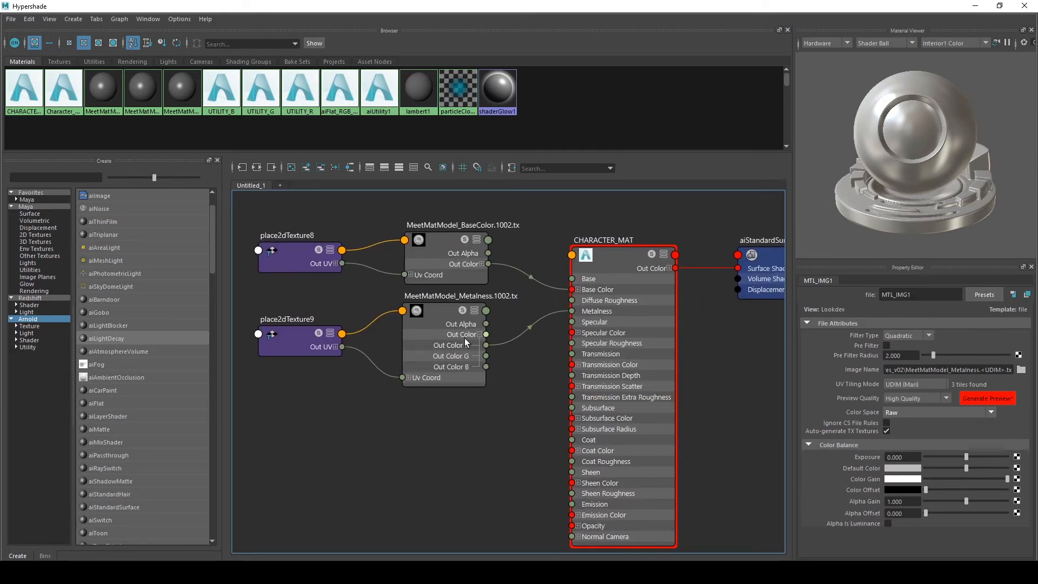
pyautogui.scroll(5, 484, 332)
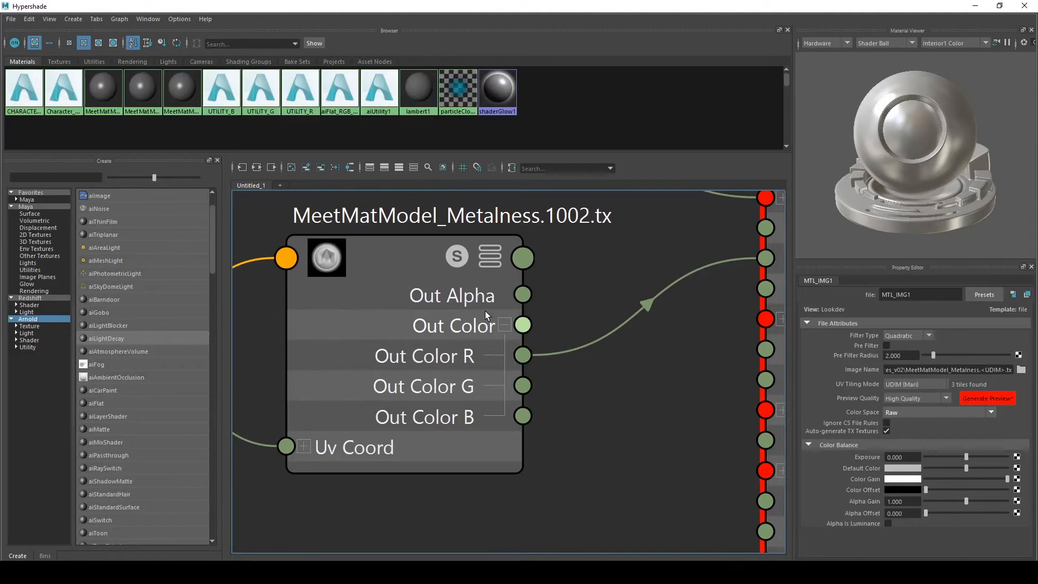
pyautogui.scroll(-5, 480, 313)
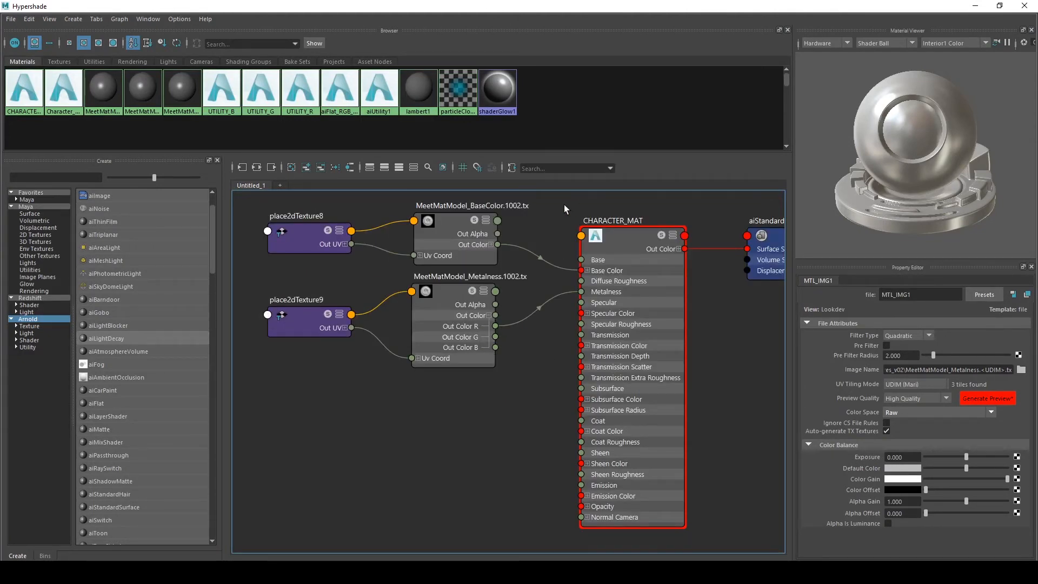
# Connect a new File texture node to CHARACTER_MAT's Specular Roughness
pyautogui.click(616, 236)
pyautogui.scroll(-1, 843, 437)
pyautogui.scroll(1, 844, 436)
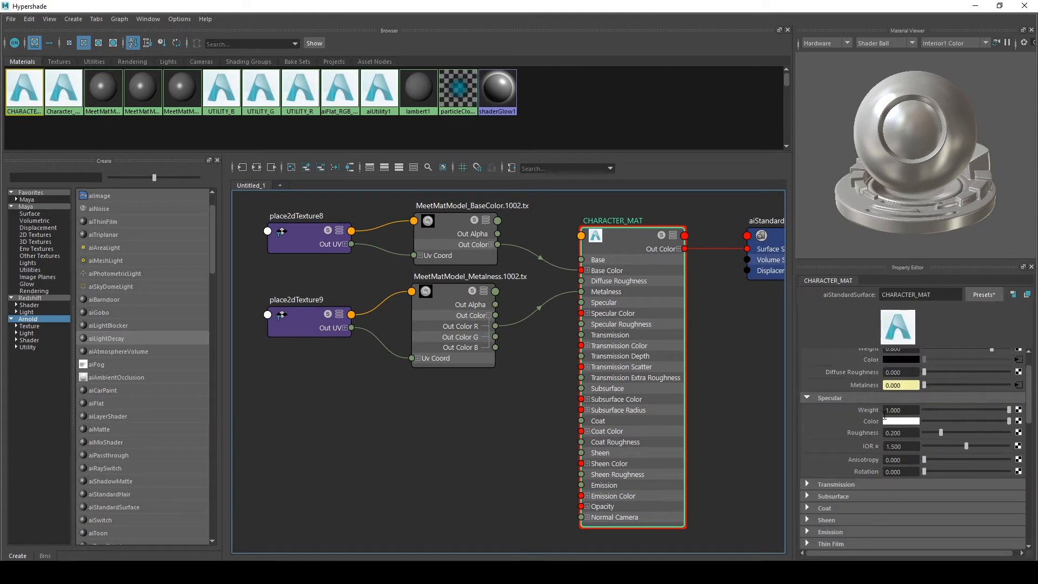
pyautogui.click(1020, 433)
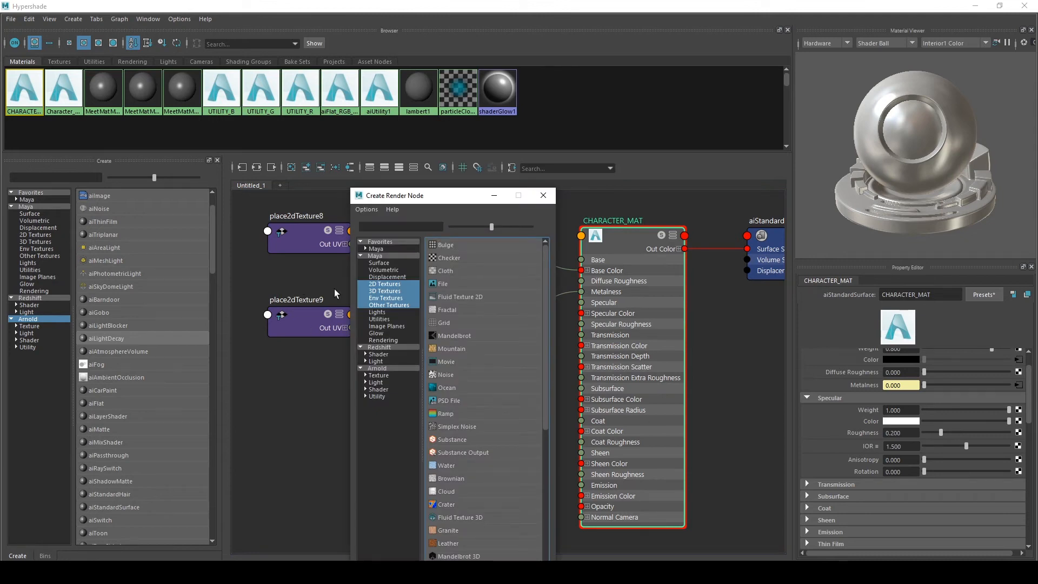
pyautogui.click(459, 282)
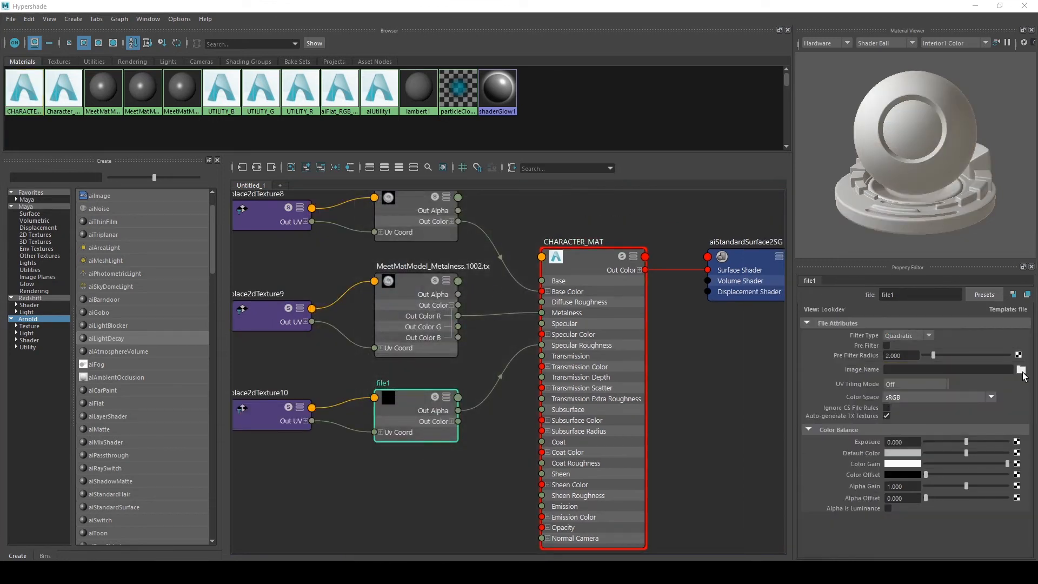
# Load MeetMatModel_Roughness.1002.tx into the new file node and rename it RGH_IMG1
pyautogui.click(1021, 369)
pyautogui.click(456, 310)
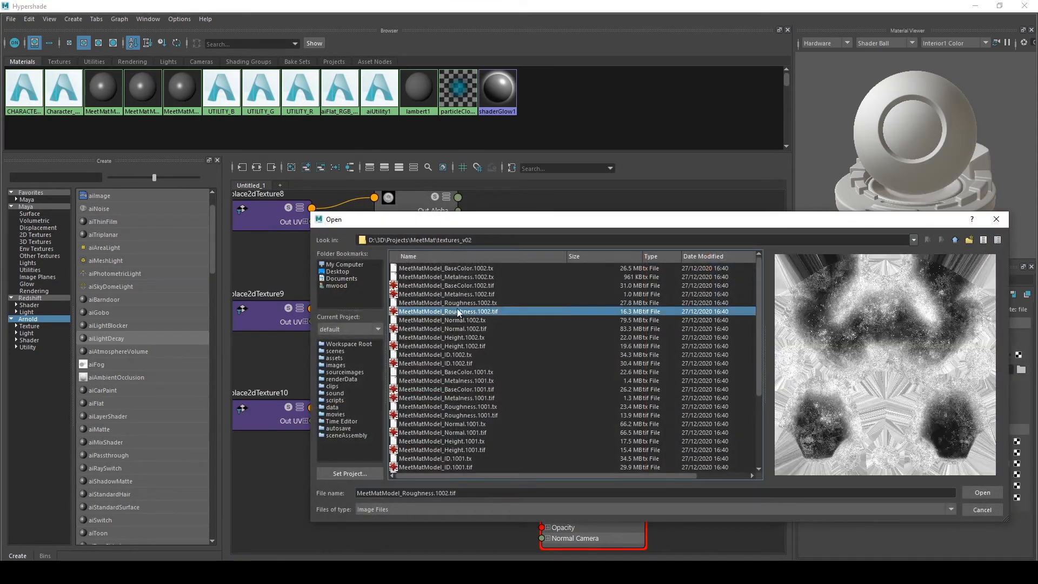
pyautogui.click(456, 302)
pyautogui.click(981, 493)
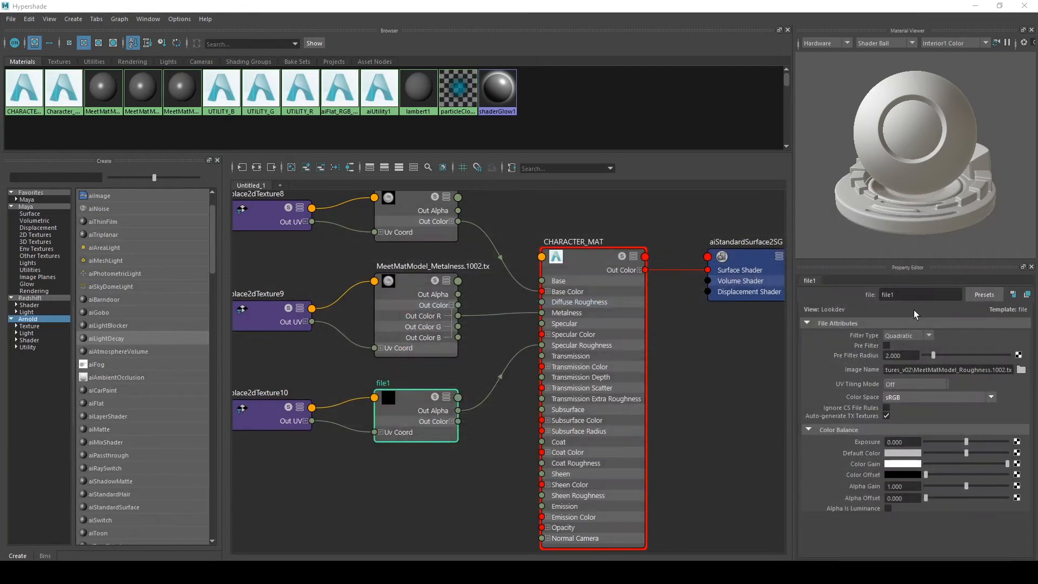
pyautogui.write('RG')
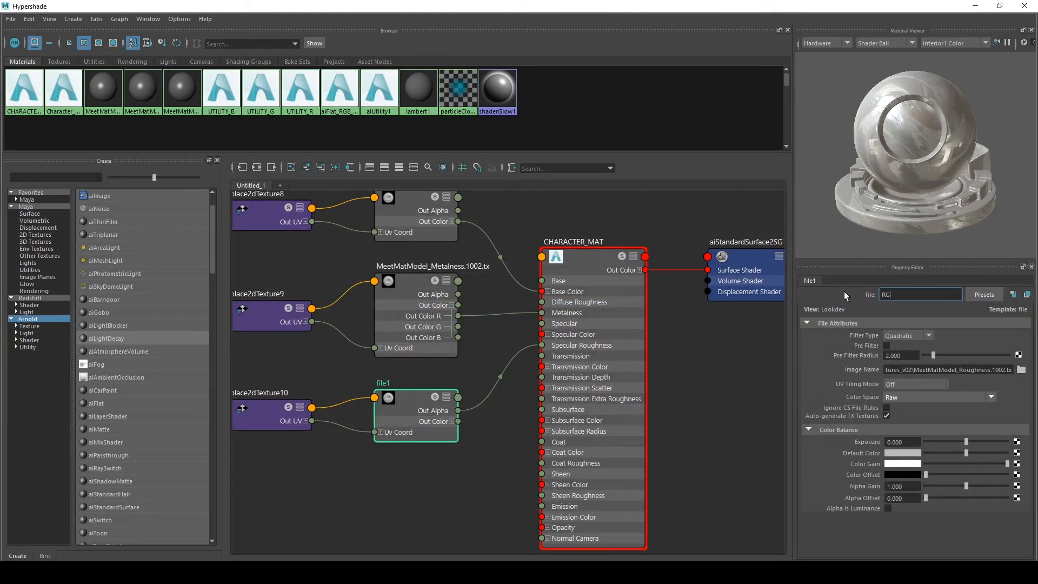
pyautogui.write('H_IMG1')
pyautogui.press('Return')
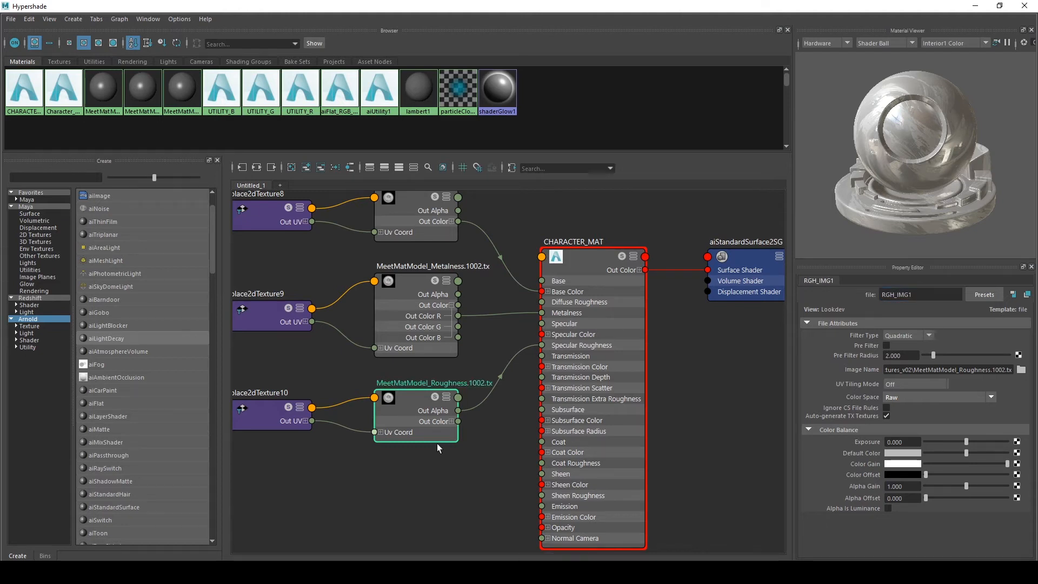
# Reconnect Specular Roughness from the roughness node's Out Alpha to its Out Color R
pyautogui.keyDown('alt'); pyautogui.moveTo(419, 465); pyautogui.dragTo(436, 450, button='middle'); pyautogui.keyUp('alt')
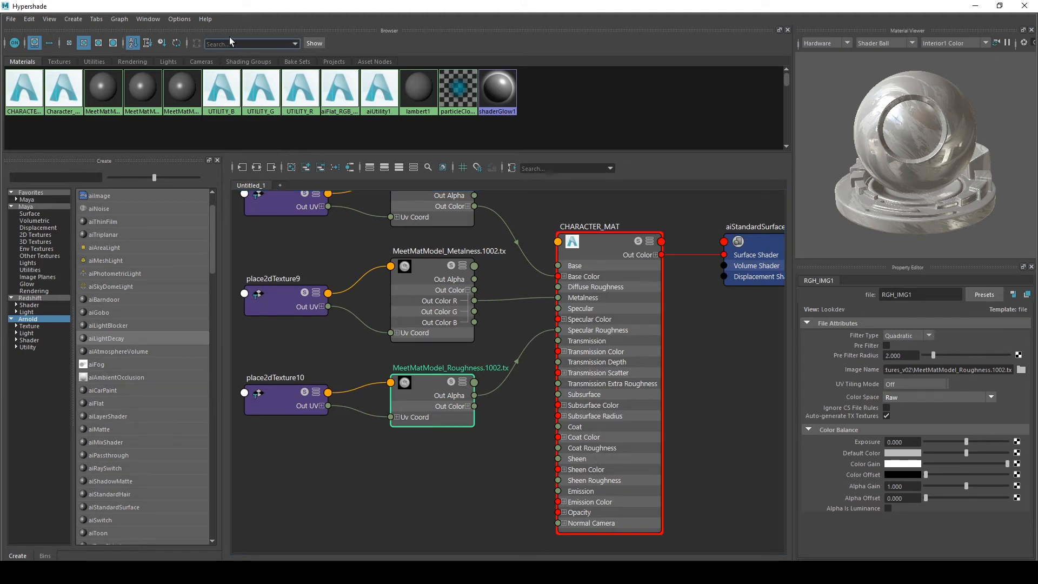
pyautogui.scroll(3, 471, 420)
pyautogui.click(466, 397)
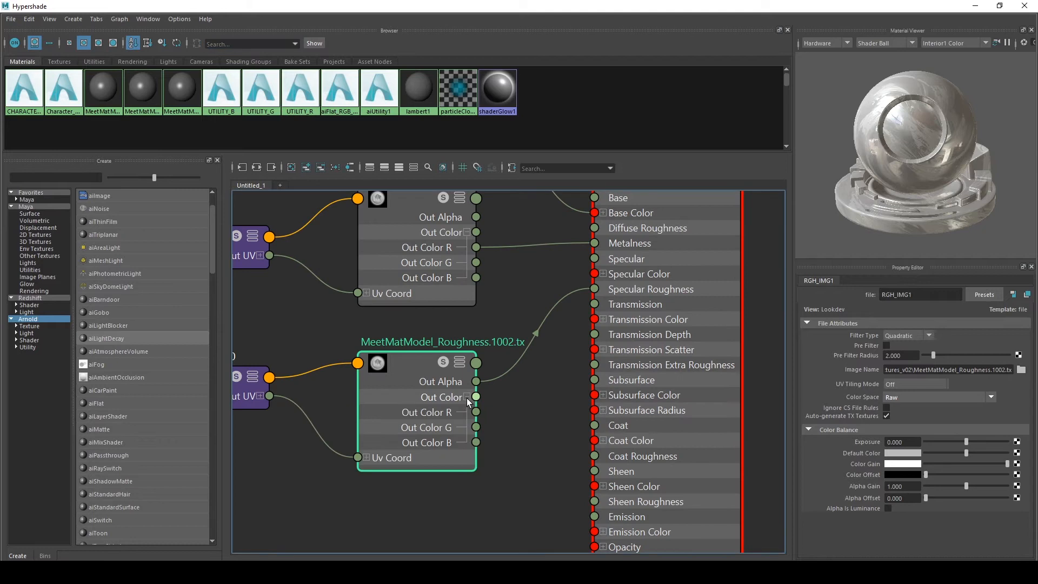
pyautogui.moveTo(487, 381); pyautogui.dragTo(475, 412)
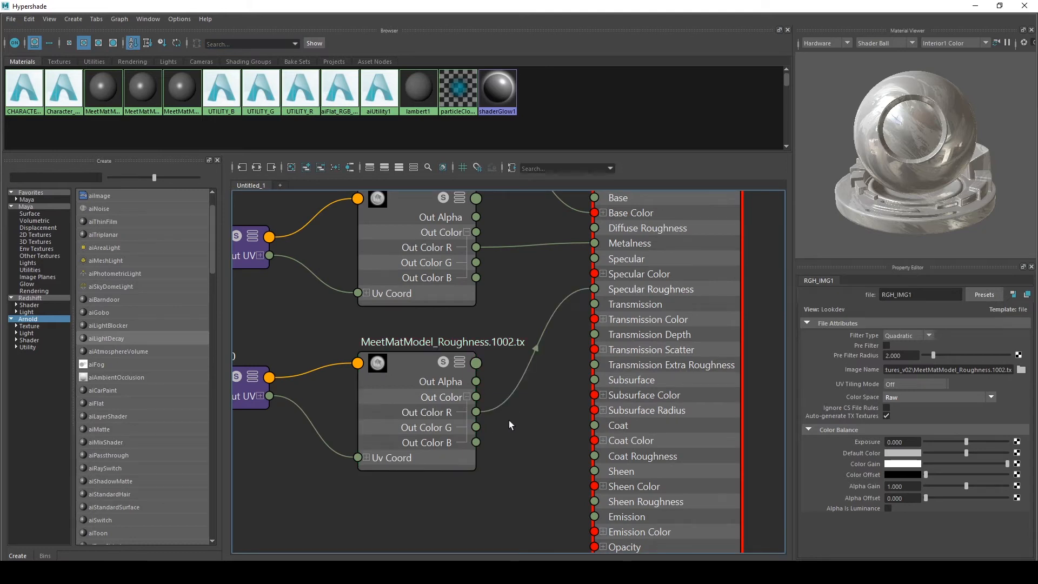
# Set the roughness file node's UV Tiling Mode to UDIM (Mari)
pyautogui.scroll(-1, 568, 426)
pyautogui.scroll(-1, 380, 360)
pyautogui.moveTo(399, 355); pyautogui.dragTo(423, 360)
pyautogui.scroll(-2, 480, 452)
pyautogui.scroll(2, 413, 385)
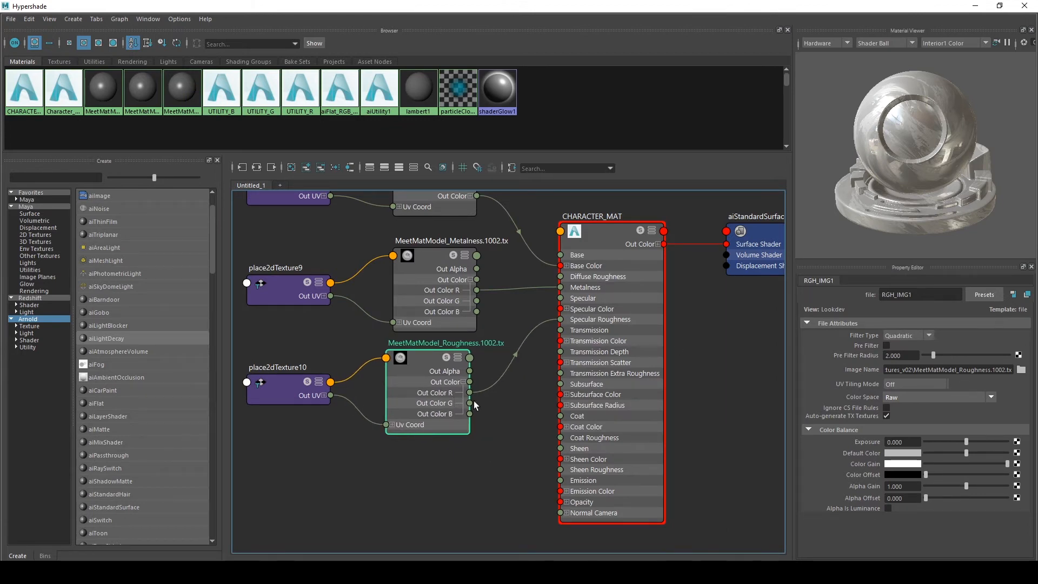
pyautogui.scroll(2, 474, 401)
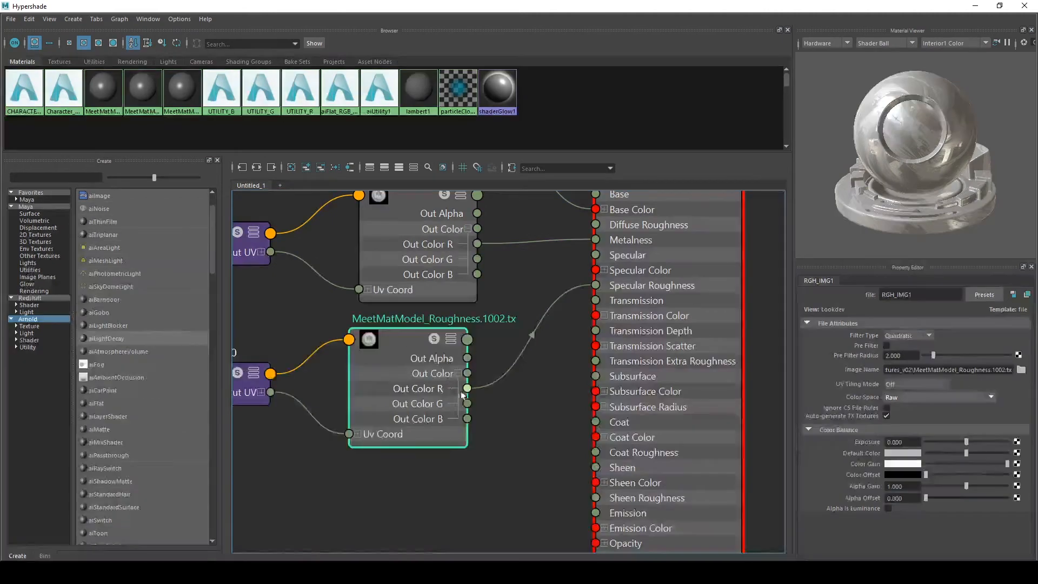
pyautogui.click(888, 386)
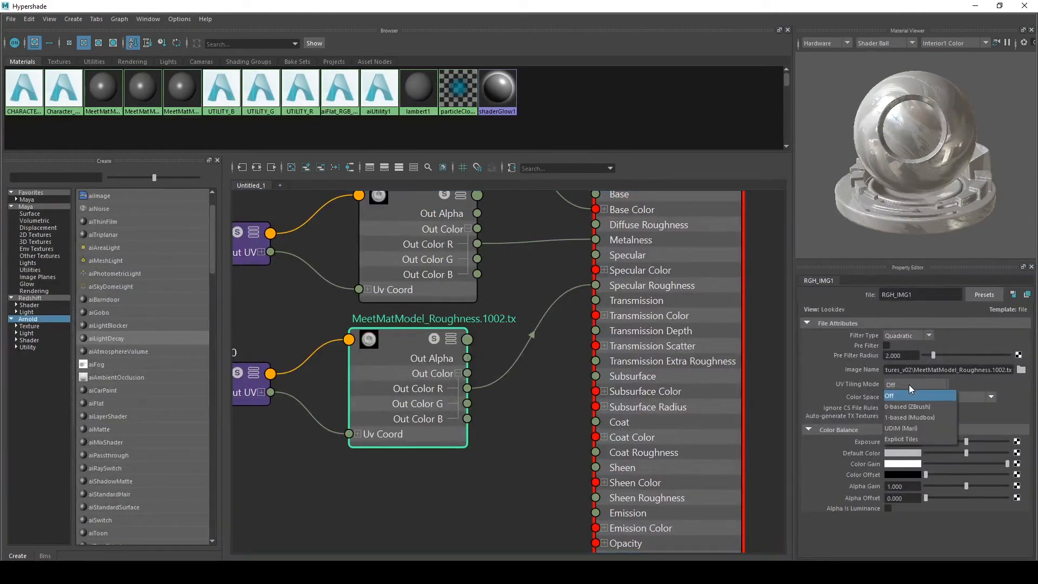
pyautogui.click(903, 427)
pyautogui.scroll(-3, 452, 471)
pyautogui.scroll(2, 495, 418)
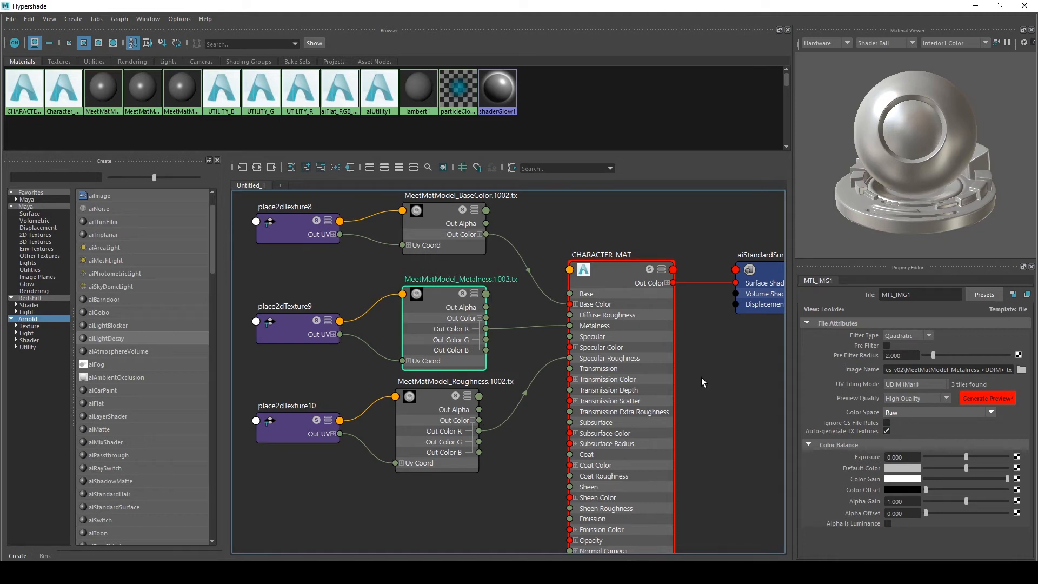
# Select the base color file node and set its Color Space to sRGB
pyautogui.keyDown('alt'); pyautogui.moveTo(550, 229); pyautogui.dragTo(556, 238, button='middle'); pyautogui.keyUp('alt')
pyautogui.click(443, 233)
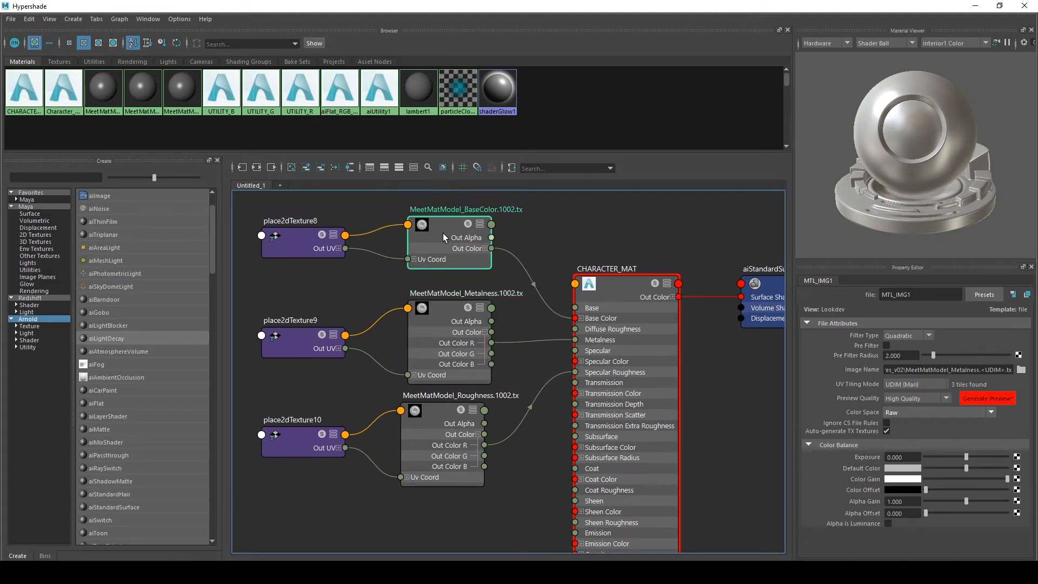
pyautogui.click(515, 227)
pyautogui.click(450, 221)
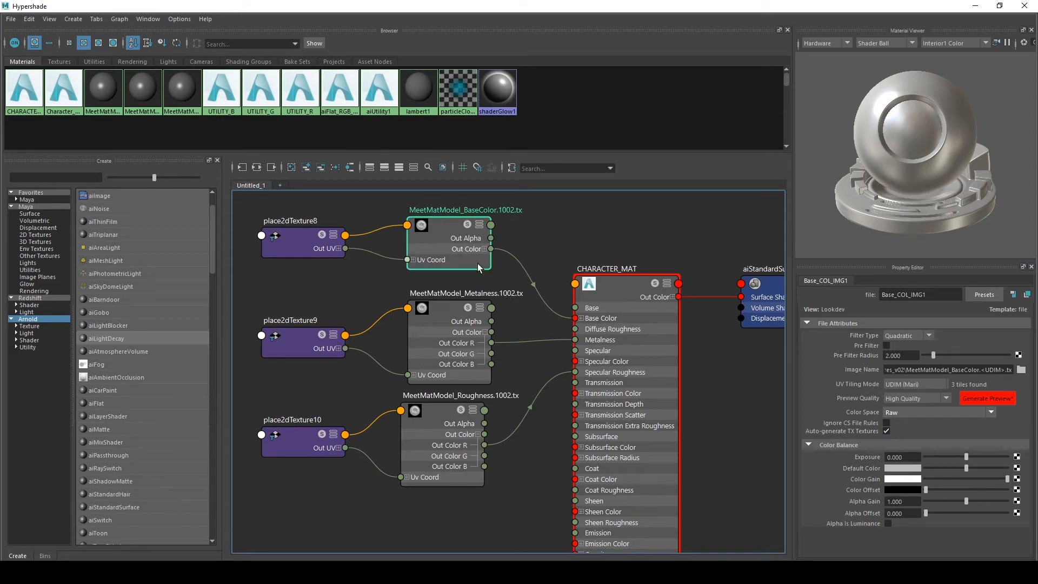
pyautogui.click(508, 222)
pyautogui.click(439, 225)
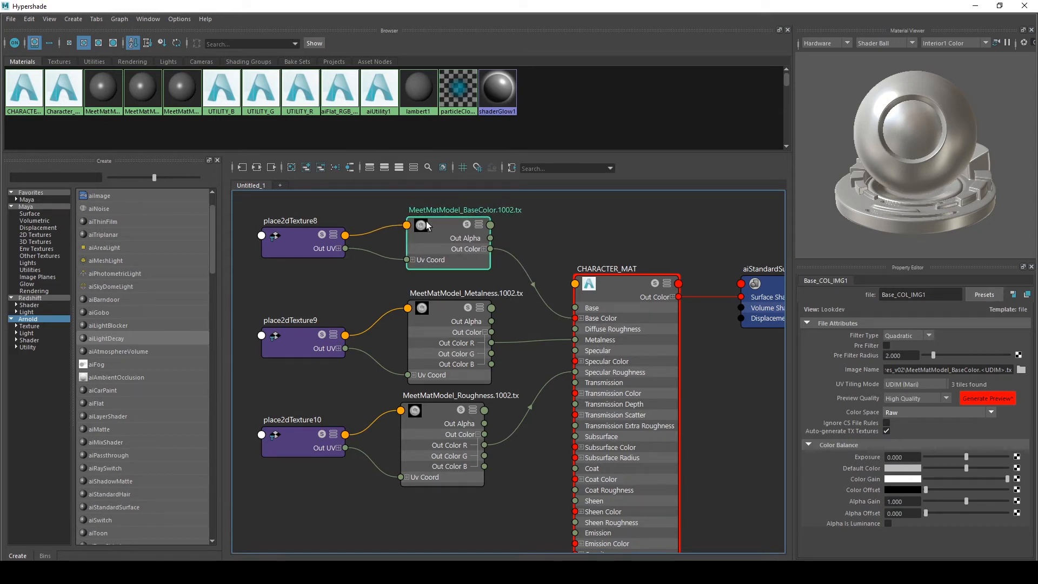
pyautogui.click(916, 412)
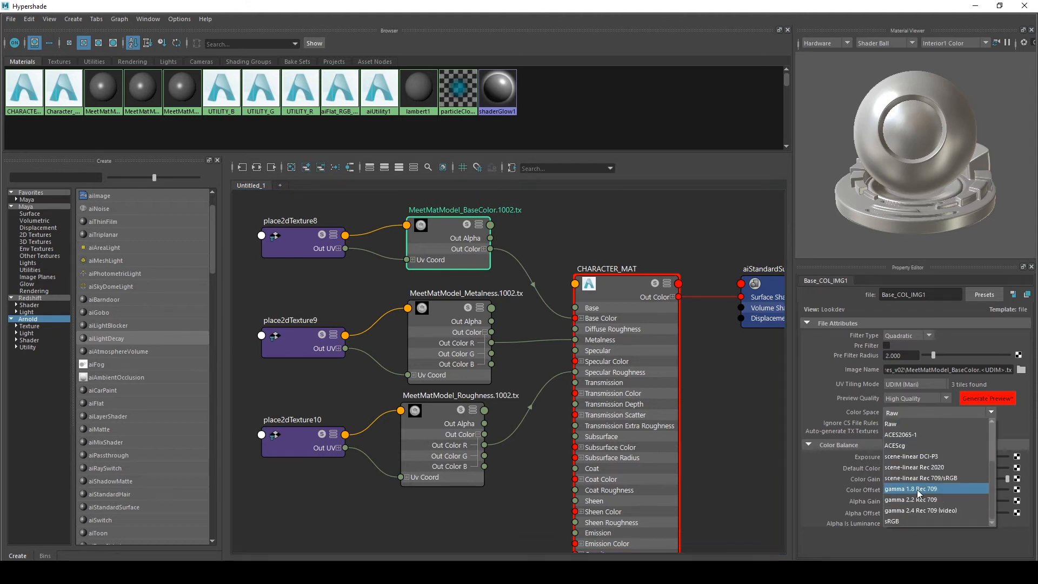
pyautogui.click(894, 522)
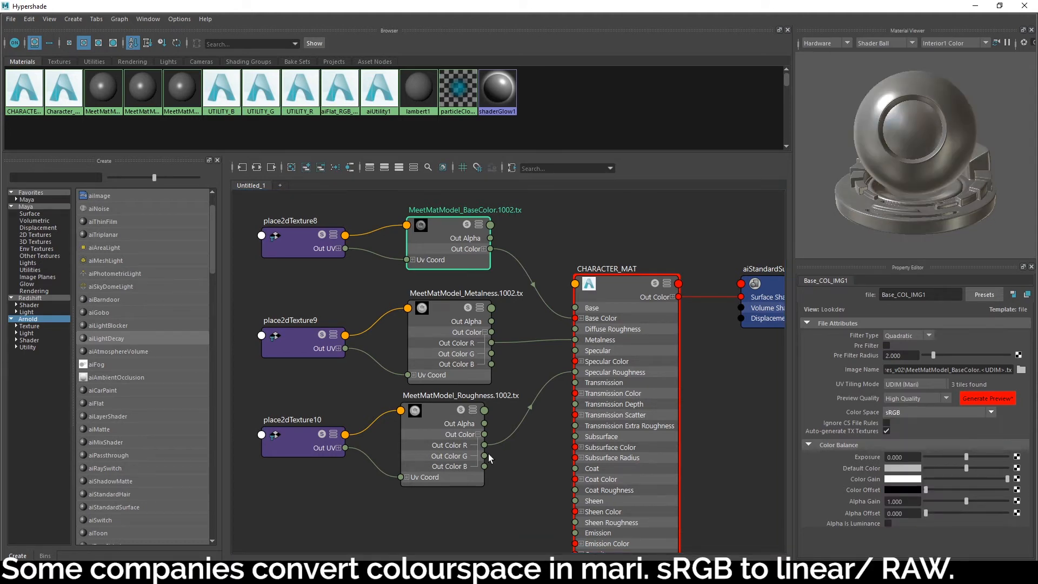
# Create a File texture node for CHARACTER_MAT's Bump Mapping
pyautogui.scroll(-2, 530, 450)
pyautogui.scroll(2, 525, 426)
pyautogui.keyDown('alt'); pyautogui.moveTo(529, 449); pyautogui.dragTo(534, 404, button='middle'); pyautogui.keyUp('alt')
pyautogui.click(470, 377)
pyautogui.click(644, 199)
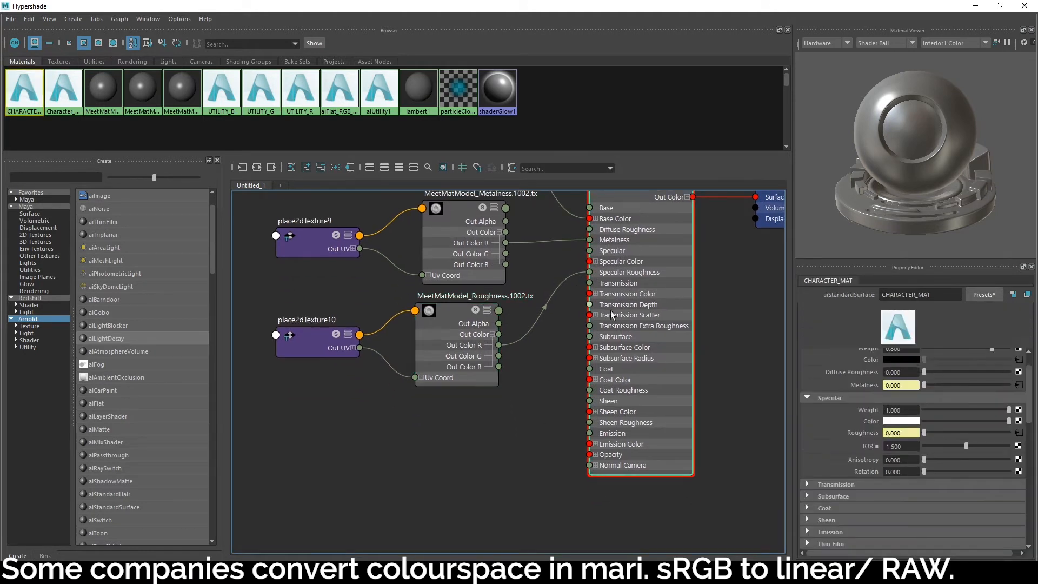
pyautogui.scroll(-5, 858, 431)
pyautogui.scroll(-2, 827, 433)
pyautogui.scroll(2, 833, 430)
pyautogui.scroll(-2, 847, 424)
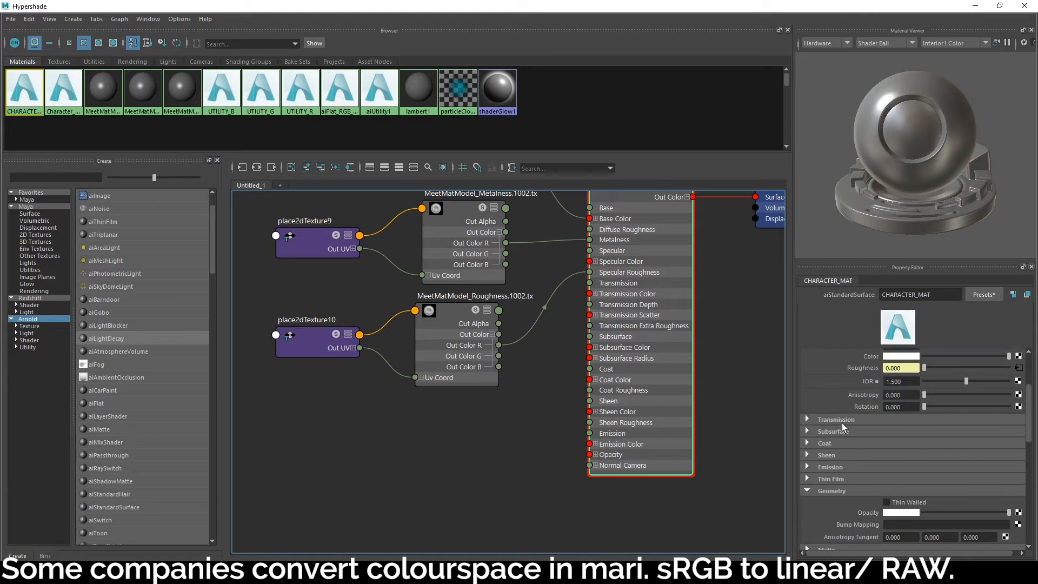
pyautogui.click(1018, 459)
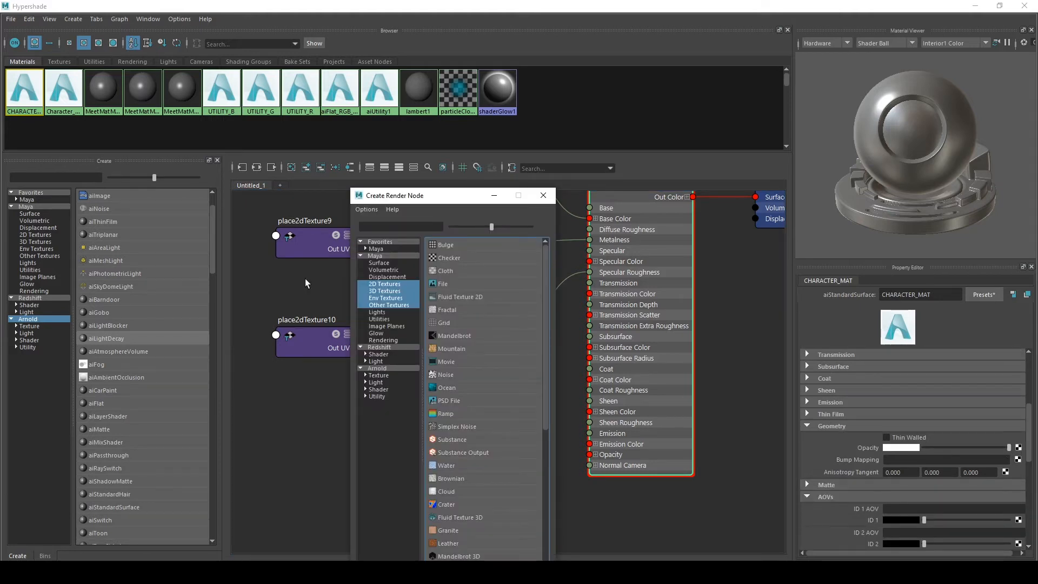
pyautogui.click(437, 295)
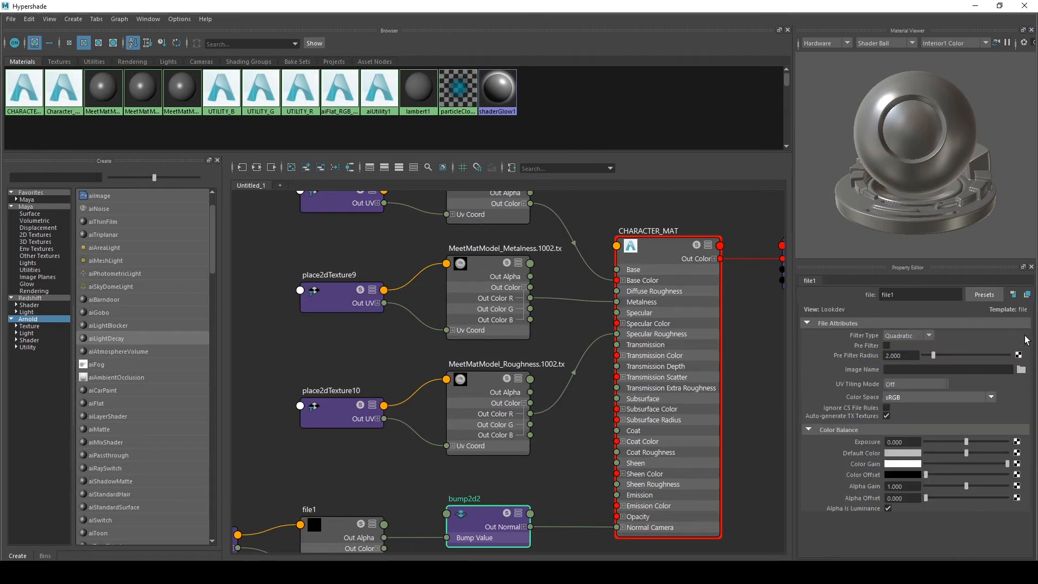
# Load MeetMatModel_Height.1001.tx into the new bump file node
pyautogui.click(1021, 369)
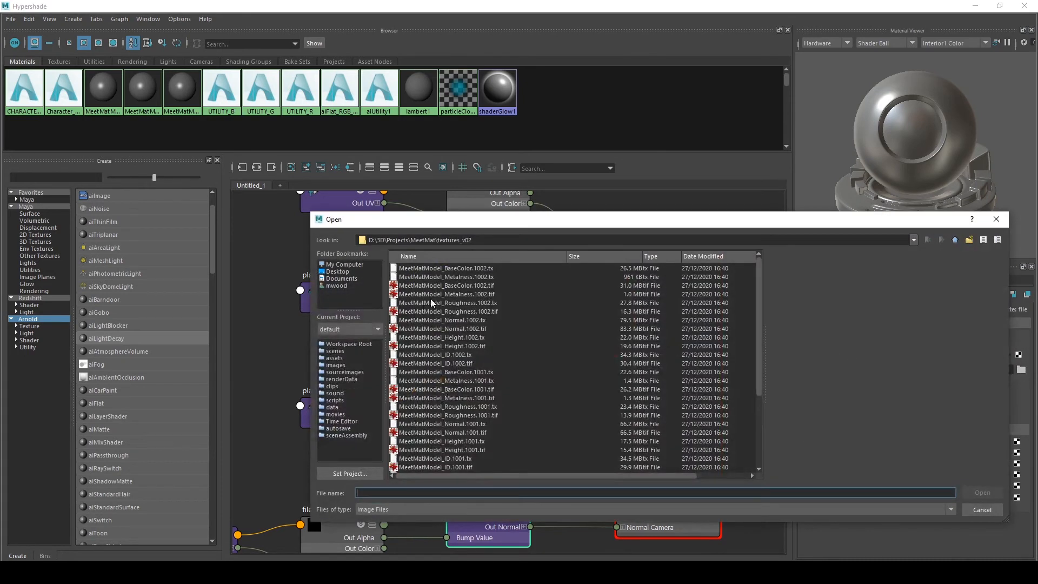
pyautogui.scroll(-3, 437, 319)
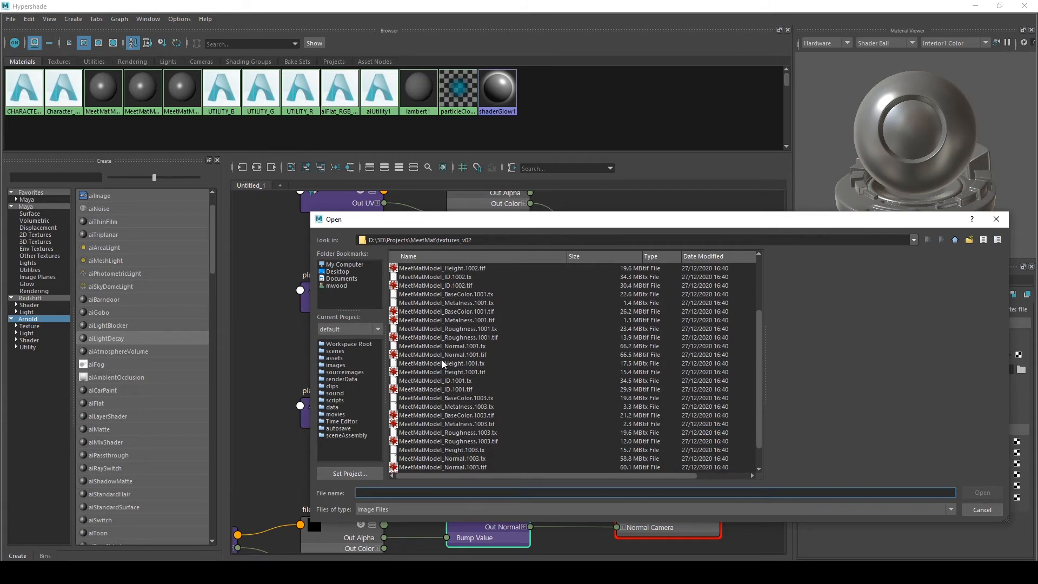
pyautogui.click(465, 364)
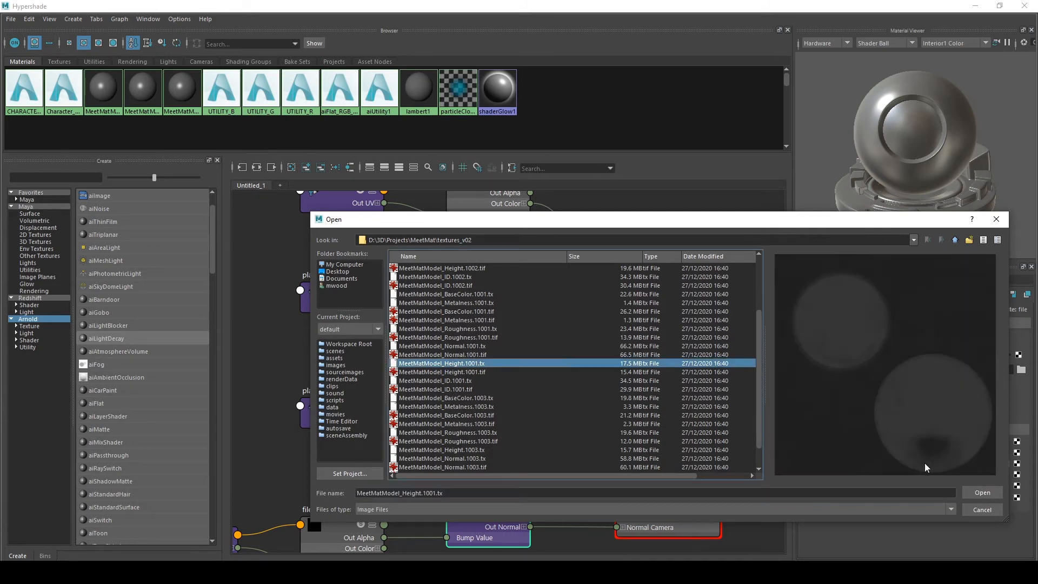
pyautogui.click(983, 493)
# Set the height file node's UV Tiling Mode to UDIM (Mari) and rename it BMP_IMG1
pyautogui.click(901, 385)
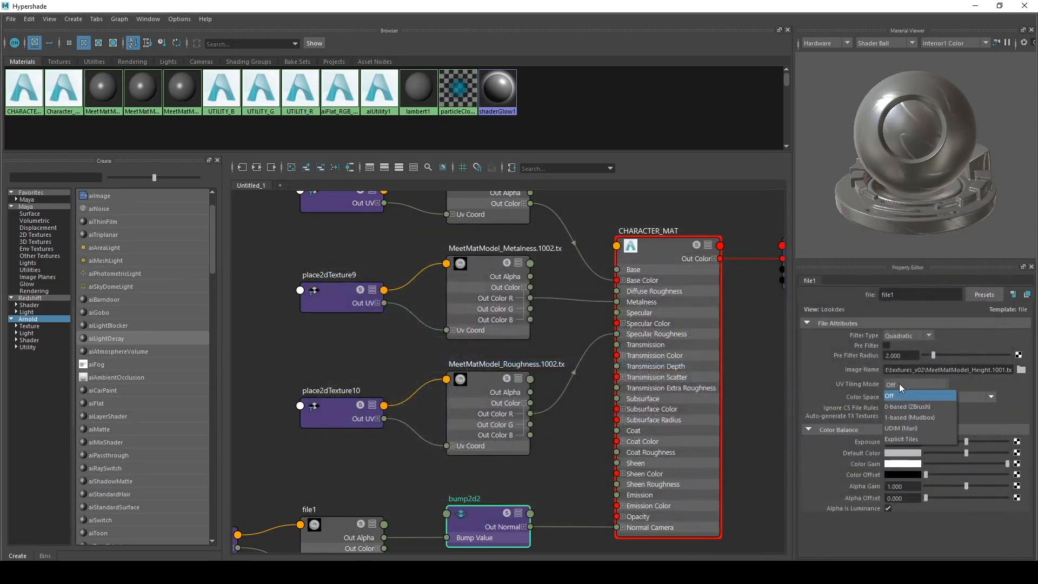
pyautogui.click(900, 429)
pyautogui.doubleClick(919, 295)
pyautogui.write('BMP_IMG')
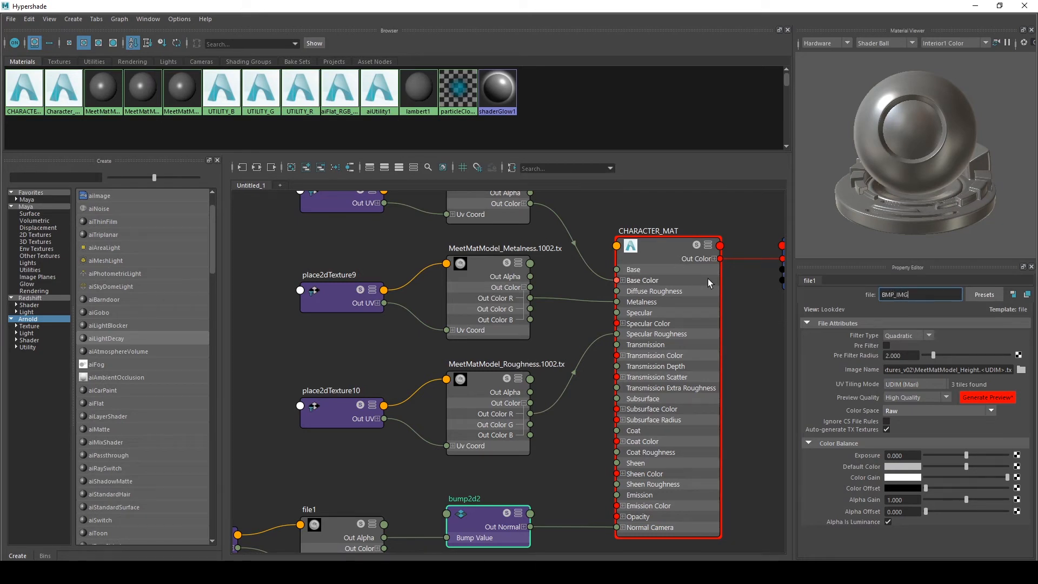
pyautogui.press('Return')
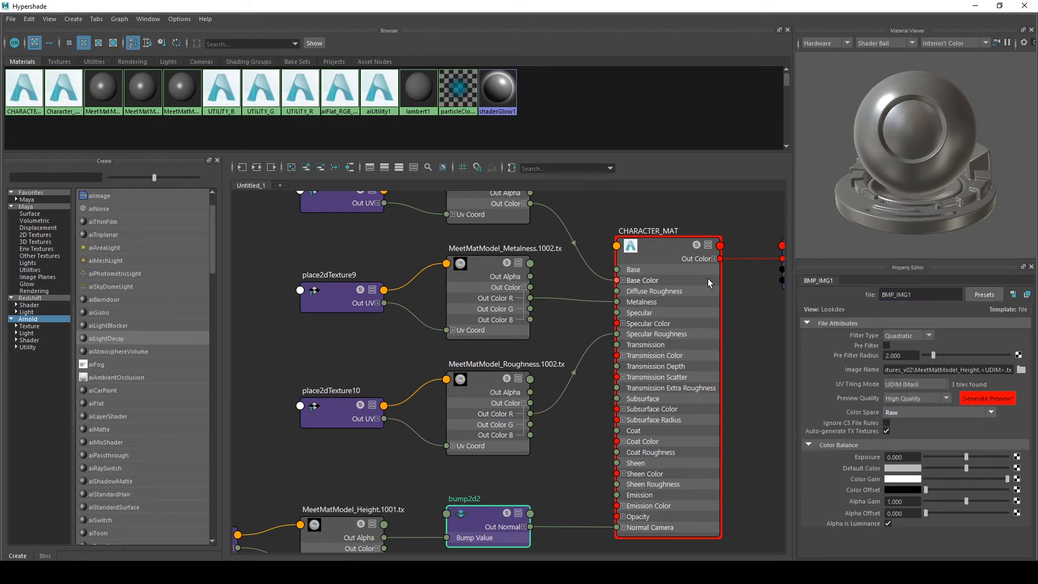
# Reconnect the bump node's Bump Value from the height node's Out Alpha to its Out Color R
pyautogui.keyDown('alt'); pyautogui.moveTo(372, 480); pyautogui.dragTo(466, 359, button='middle'); pyautogui.keyUp('alt')
pyautogui.scroll(3, 466, 360)
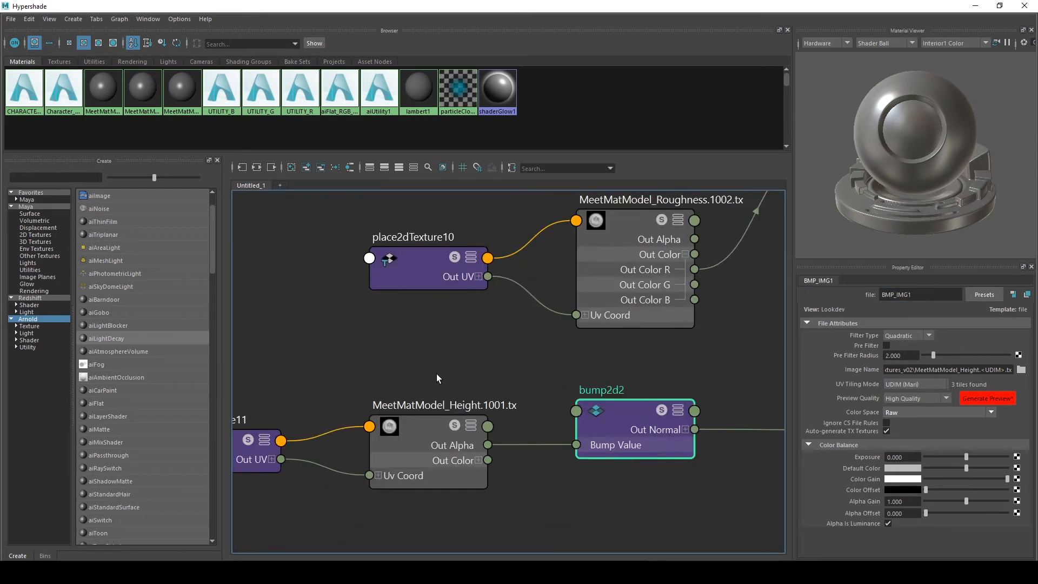
pyautogui.click(479, 460)
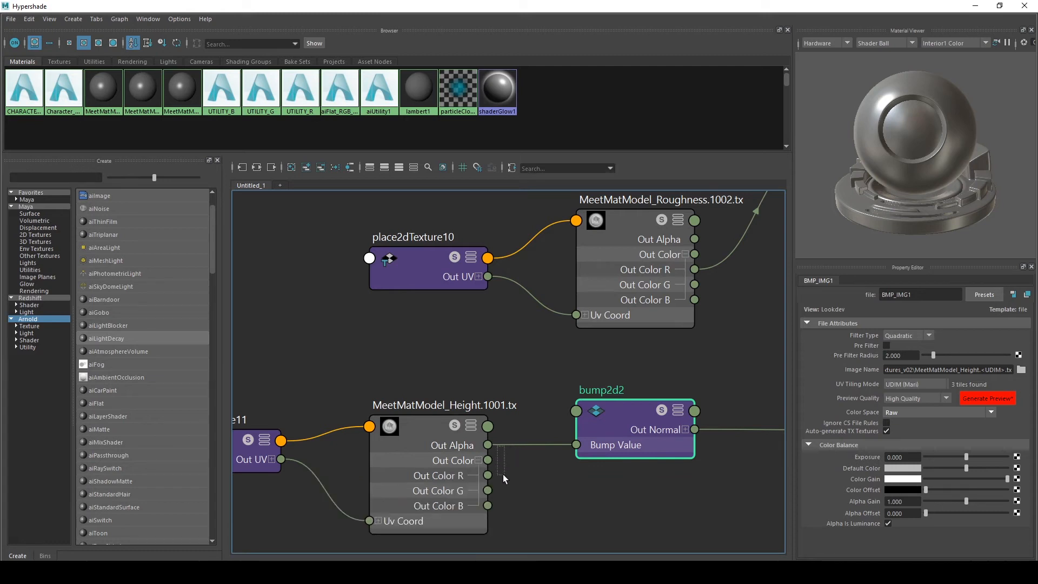
pyautogui.click(492, 444)
pyautogui.moveTo(496, 446); pyautogui.dragTo(489, 475)
pyautogui.scroll(-3, 552, 491)
pyautogui.keyDown('alt'); pyautogui.moveTo(552, 491); pyautogui.dragTo(543, 457, button='middle'); pyautogui.keyUp('alt')
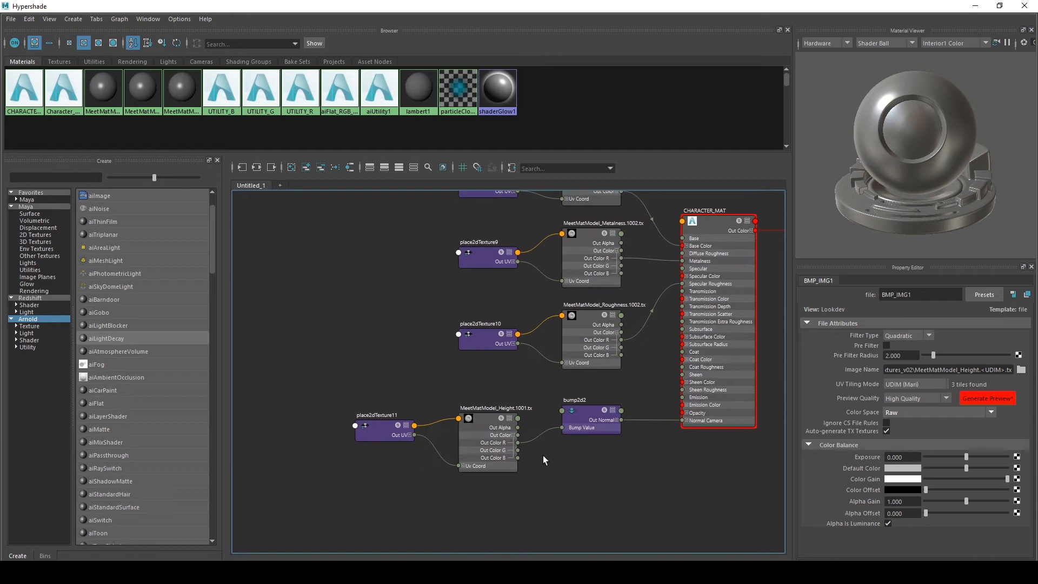
# Rearrange the height file, place2dTexture and bump nodes tidily below the roughness node in the graph
pyautogui.moveTo(460, 453); pyautogui.dragTo(460, 457)
pyautogui.moveTo(517, 368); pyautogui.dragTo(375, 424)
pyautogui.click(588, 466)
pyautogui.keyDown('alt'); pyautogui.moveTo(589, 465); pyautogui.dragTo(570, 438, button='middle'); pyautogui.keyUp('alt')
pyautogui.scroll(2, 510, 472)
pyautogui.scroll(-1, 537, 462)
pyautogui.scroll(-2, 525, 479)
pyautogui.moveTo(612, 370); pyautogui.dragTo(232, 504)
pyautogui.moveTo(432, 407)
pyautogui.mouseDown()
pyautogui.moveTo(404, 436)
pyautogui.moveTo(419, 421)
pyautogui.mouseUp()
pyautogui.click(478, 411)
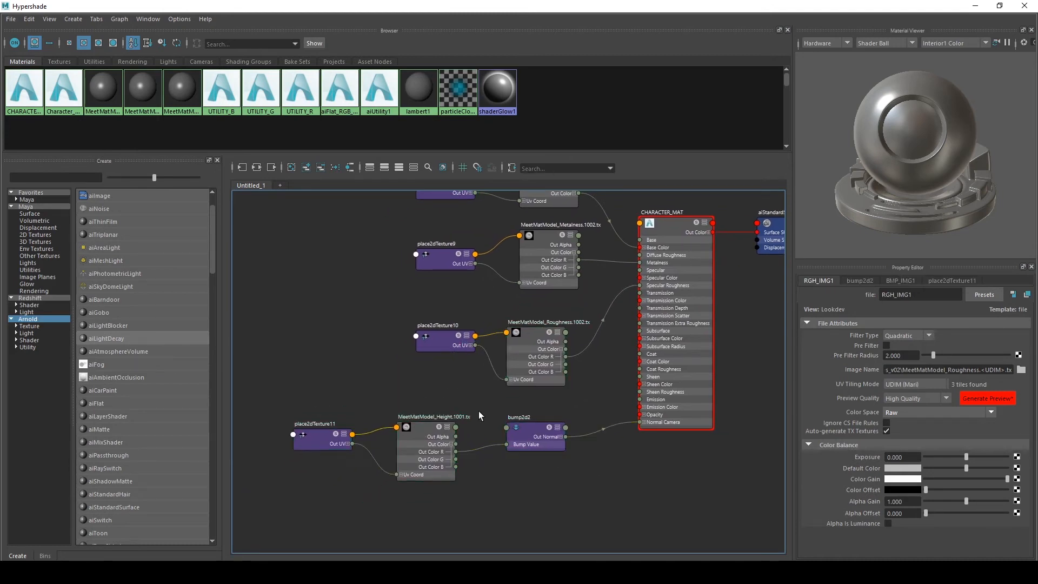
pyautogui.moveTo(450, 455); pyautogui.dragTo(233, 529)
pyautogui.keyDown('alt'); pyautogui.moveTo(419, 393); pyautogui.dragTo(469, 346, button='middle'); pyautogui.keyUp('alt')
pyautogui.scroll(2, 469, 346)
pyautogui.moveTo(496, 395); pyautogui.dragTo(450, 463)
pyautogui.scroll(-3, 553, 341)
pyautogui.keyDown('alt'); pyautogui.moveTo(552, 341); pyautogui.dragTo(547, 315, button='middle'); pyautogui.keyUp('alt')
pyautogui.scroll(2, 544, 316)
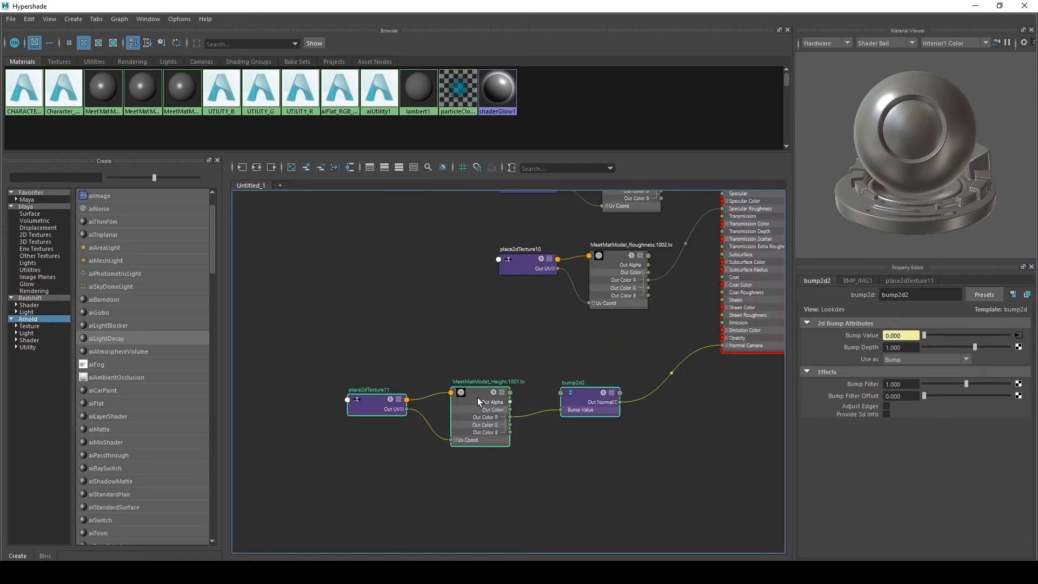
pyautogui.moveTo(478, 399); pyautogui.dragTo(490, 411)
pyautogui.click(466, 329)
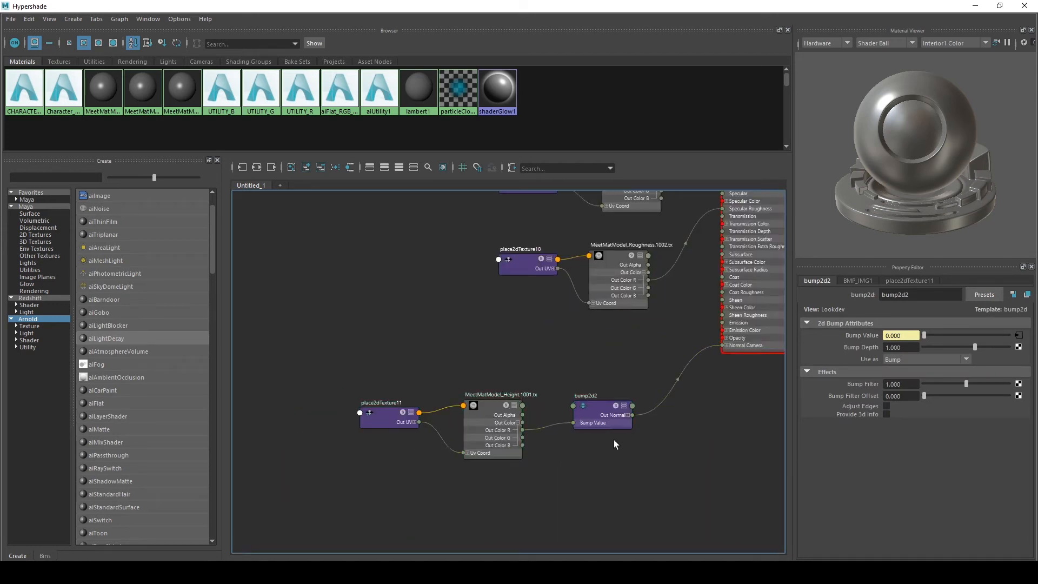
pyautogui.moveTo(672, 353); pyautogui.dragTo(397, 480)
pyautogui.keyDown('alt'); pyautogui.moveTo(714, 417); pyautogui.dragTo(563, 423, button='middle'); pyautogui.keyUp('alt')
# Inspect CHARACTER_MAT's attributes and its shading group's AOV settings
pyautogui.click(559, 290)
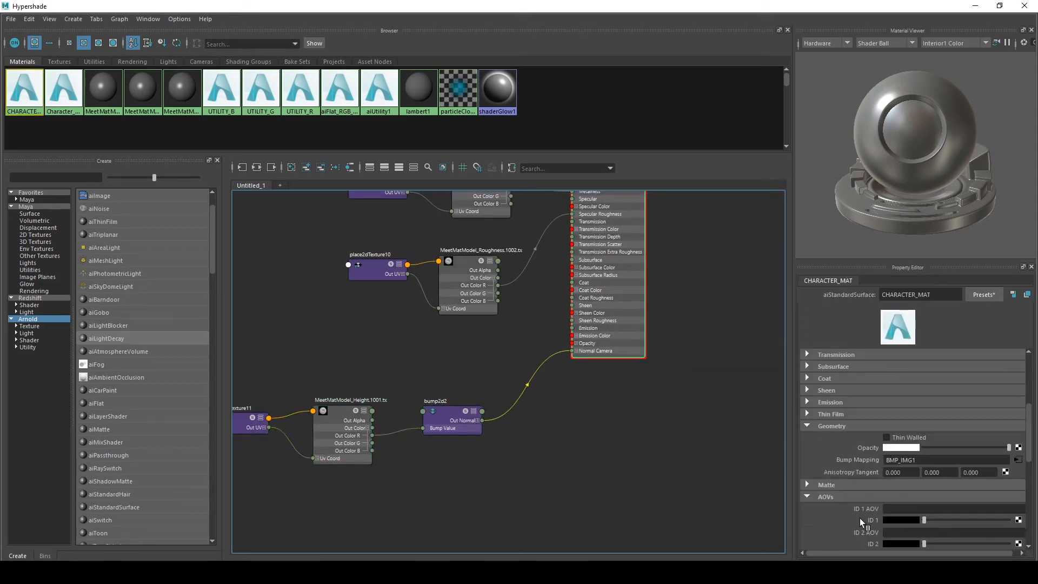
pyautogui.scroll(4, 634, 418)
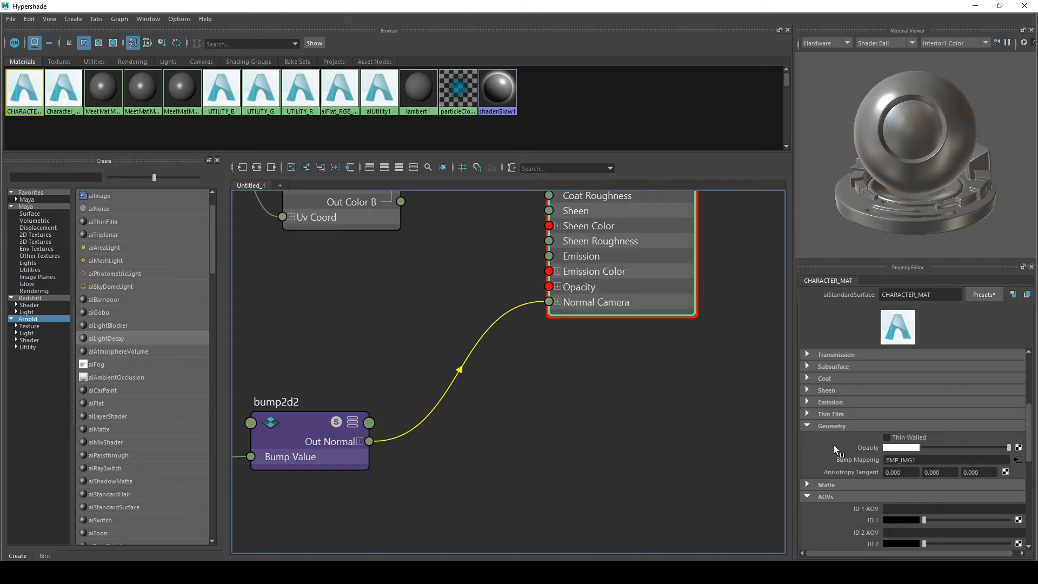
pyautogui.keyDown('alt'); pyautogui.moveTo(564, 420); pyautogui.dragTo(624, 447, button='middle'); pyautogui.keyUp('alt')
pyautogui.scroll(-2, 574, 427)
pyautogui.scroll(-3, 597, 447)
pyautogui.scroll(6, 676, 422)
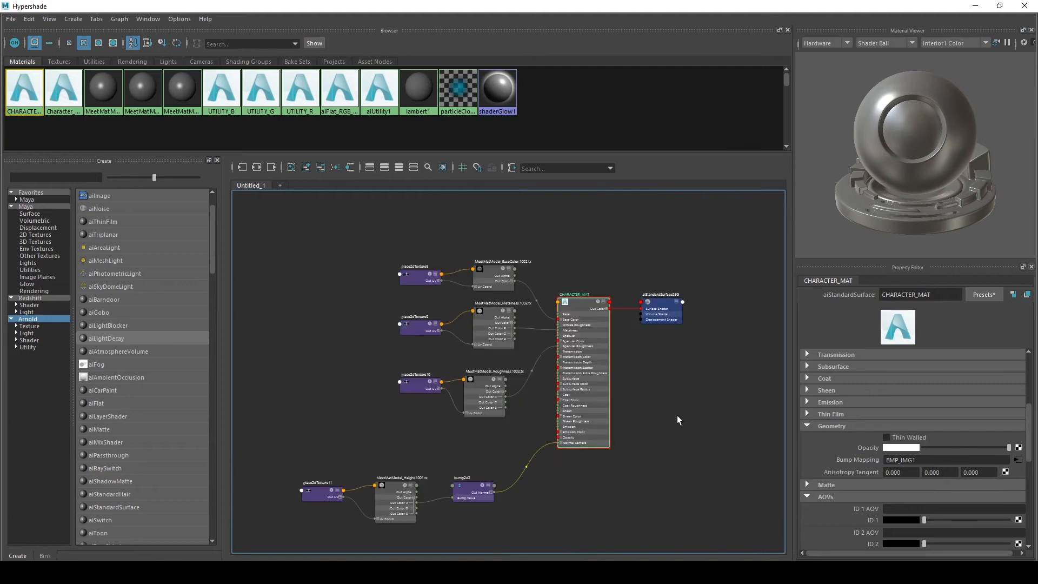
pyautogui.scroll(-2, 695, 407)
pyautogui.click(648, 244)
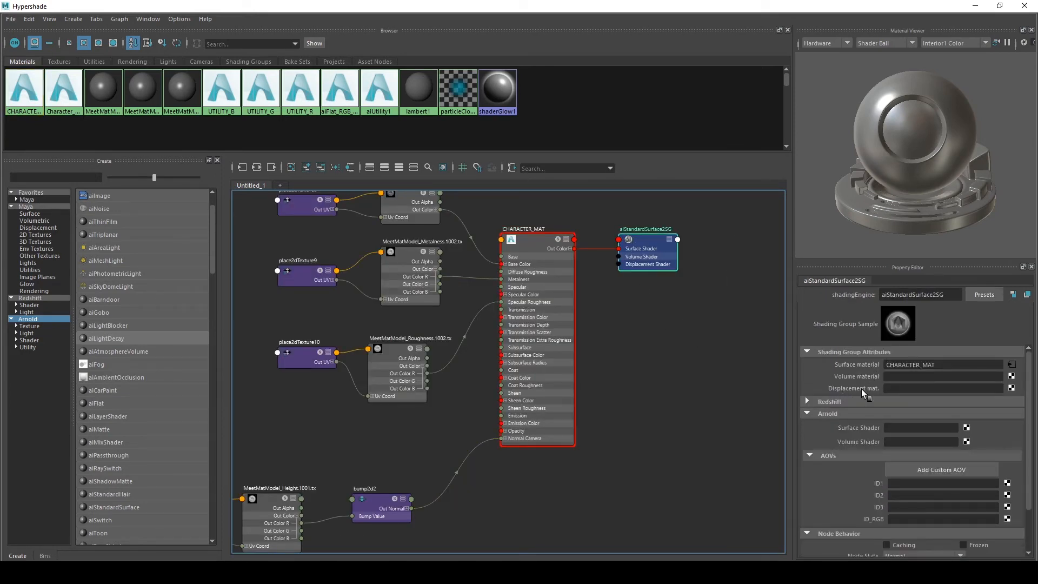
# Create an aiNormalMap node and place it above the height file node in the graph
pyautogui.keyDown('alt'); pyautogui.moveTo(602, 464); pyautogui.dragTo(755, 393, button='middle'); pyautogui.keyUp('alt')
pyautogui.moveTo(600, 352); pyautogui.dragTo(234, 498)
pyautogui.keyDown('alt'); pyautogui.moveTo(471, 362); pyautogui.dragTo(526, 347, button='middle'); pyautogui.keyUp('alt')
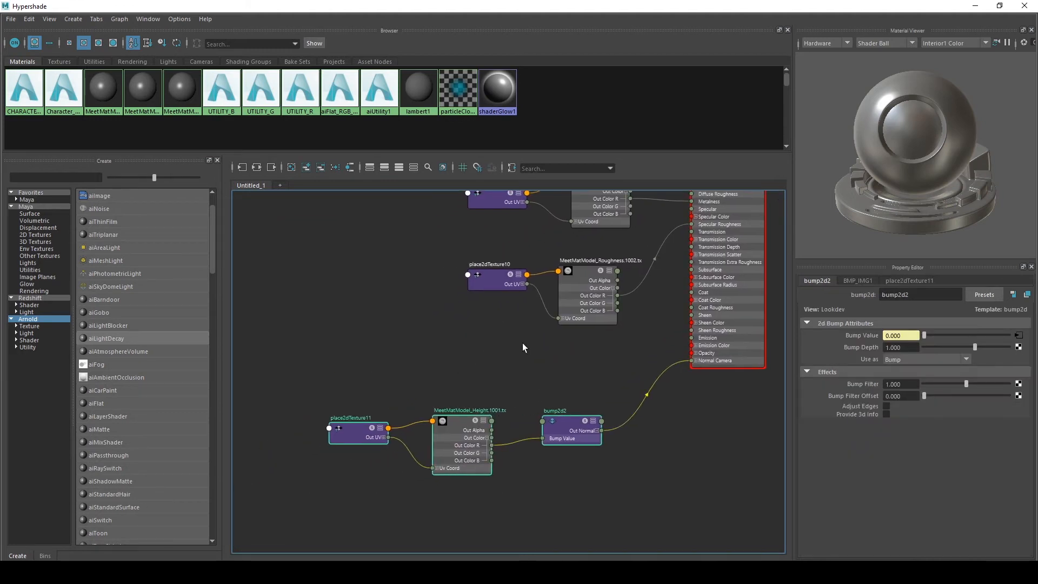
pyautogui.click(518, 346)
pyautogui.press('Tab')
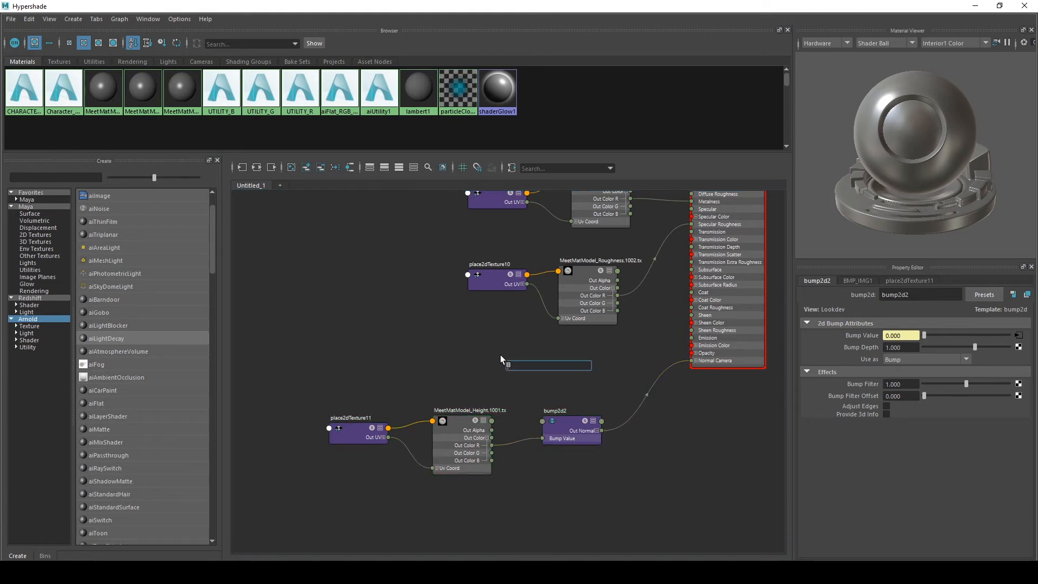
pyautogui.write('ai')
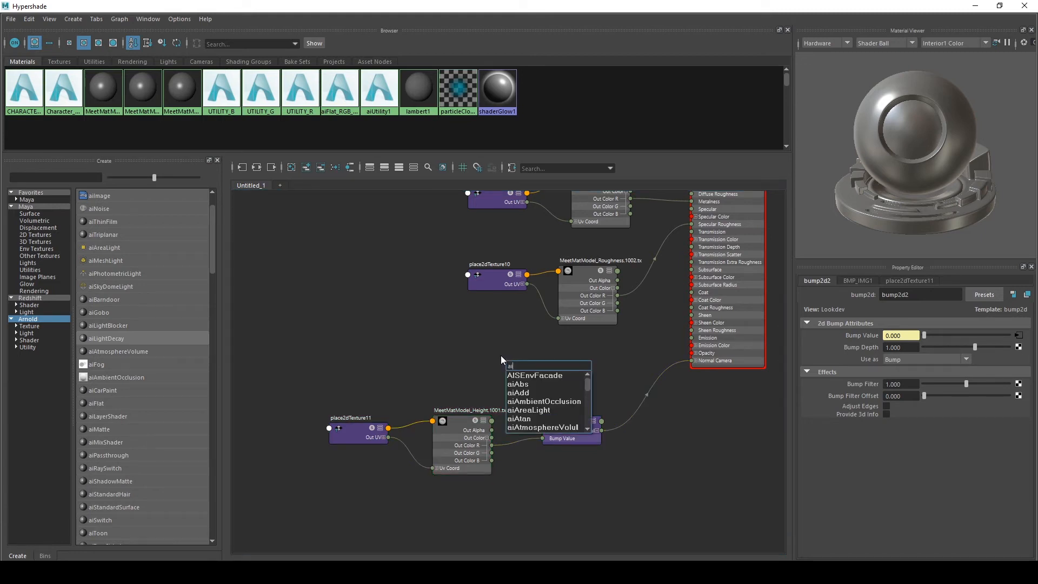
pyautogui.write('no')
pyautogui.press('Down')
pyautogui.press('Down')
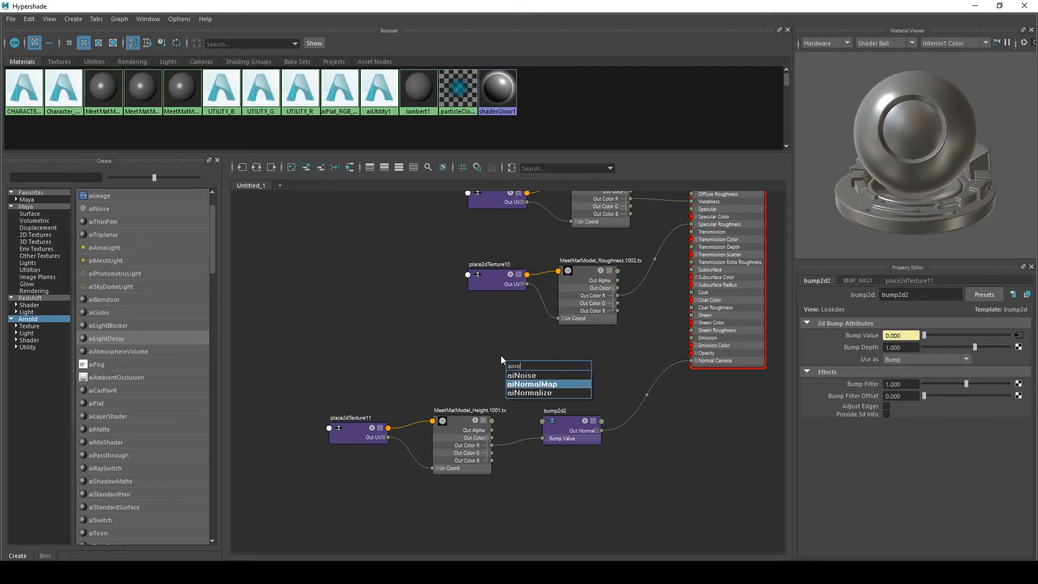
pyautogui.press('Return')
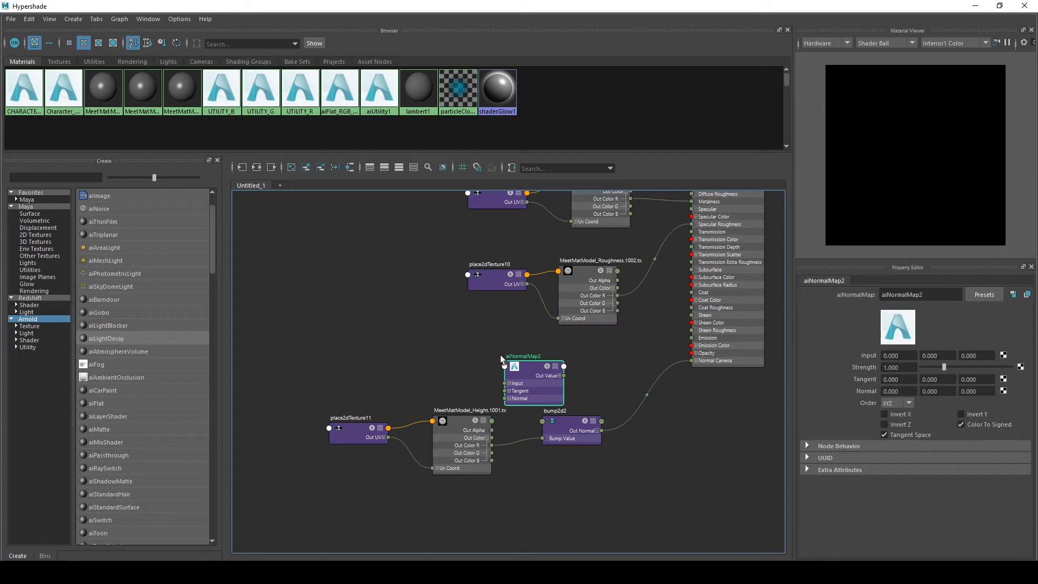
pyautogui.scroll(2, 515, 363)
pyautogui.moveTo(539, 376); pyautogui.dragTo(474, 349)
pyautogui.keyDown('alt'); pyautogui.moveTo(379, 333); pyautogui.dragTo(442, 339, button='middle'); pyautogui.keyUp('alt')
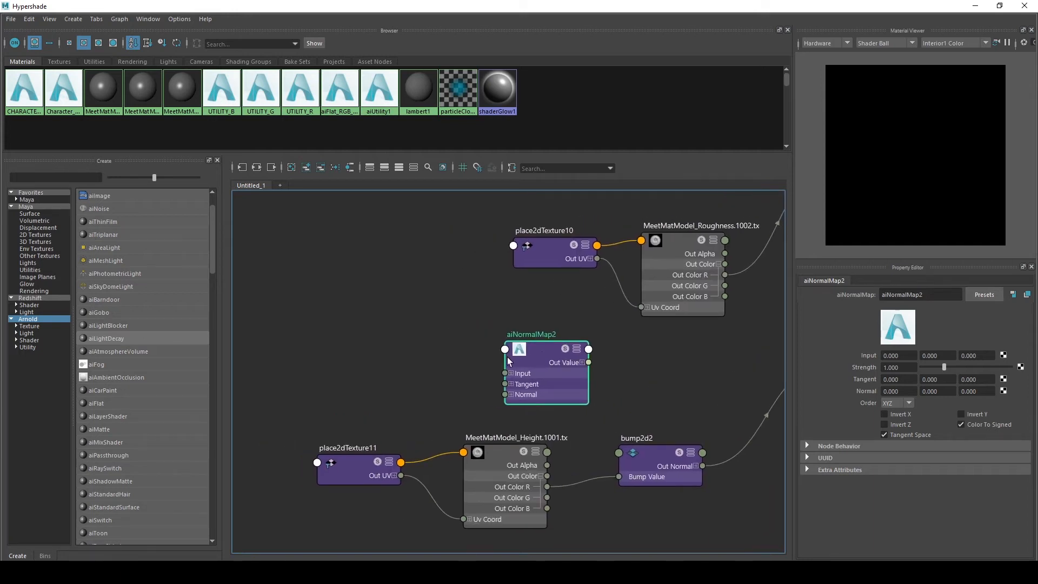
# Connect a new file texture to the normal map's Input and load MeetMatModel_Normal.1003.tx into it
pyautogui.click(1003, 356)
pyautogui.click(444, 285)
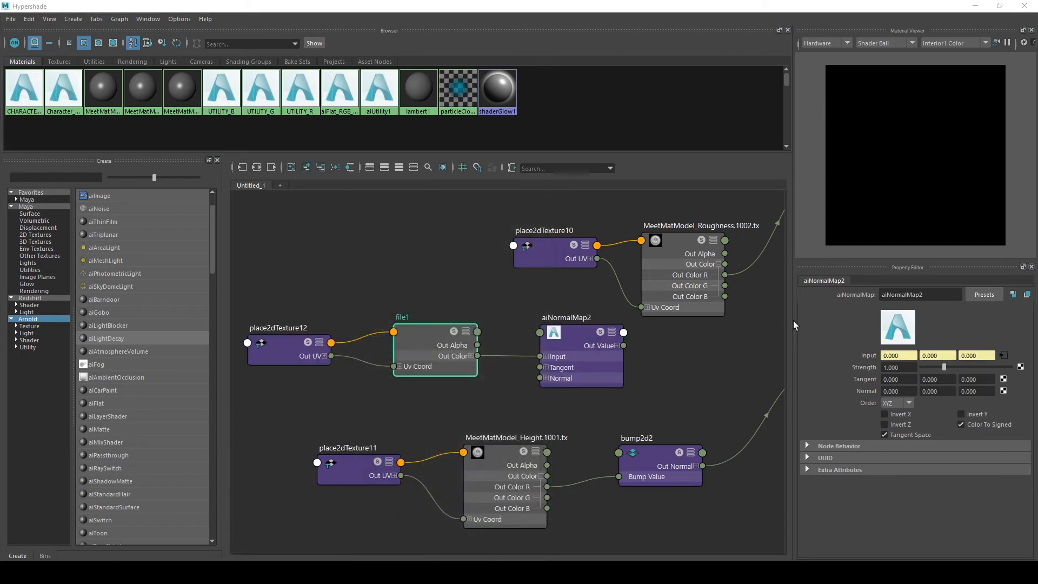
pyautogui.click(1021, 370)
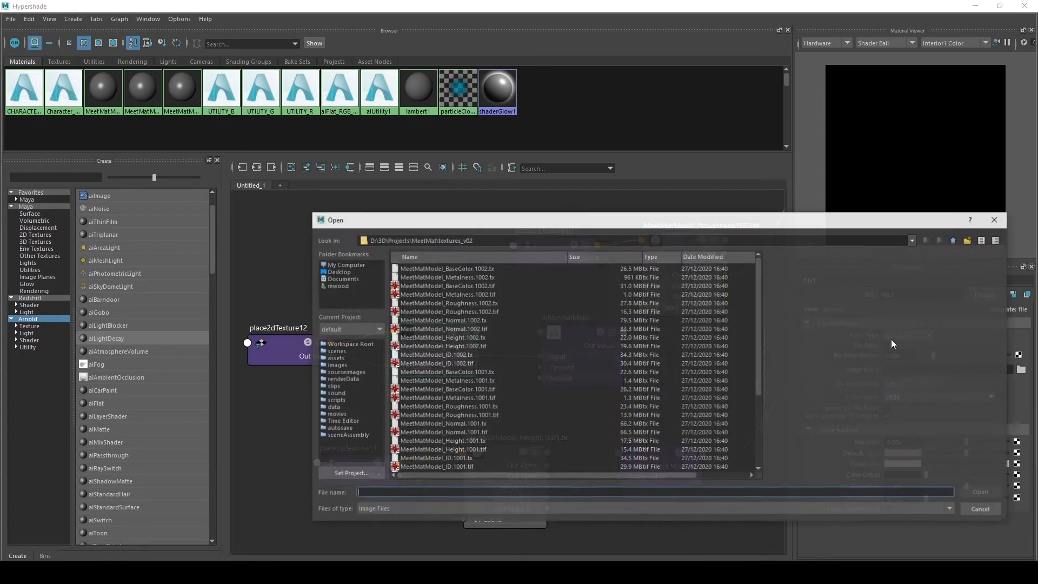
pyautogui.scroll(-2, 446, 314)
pyautogui.scroll(-2, 424, 343)
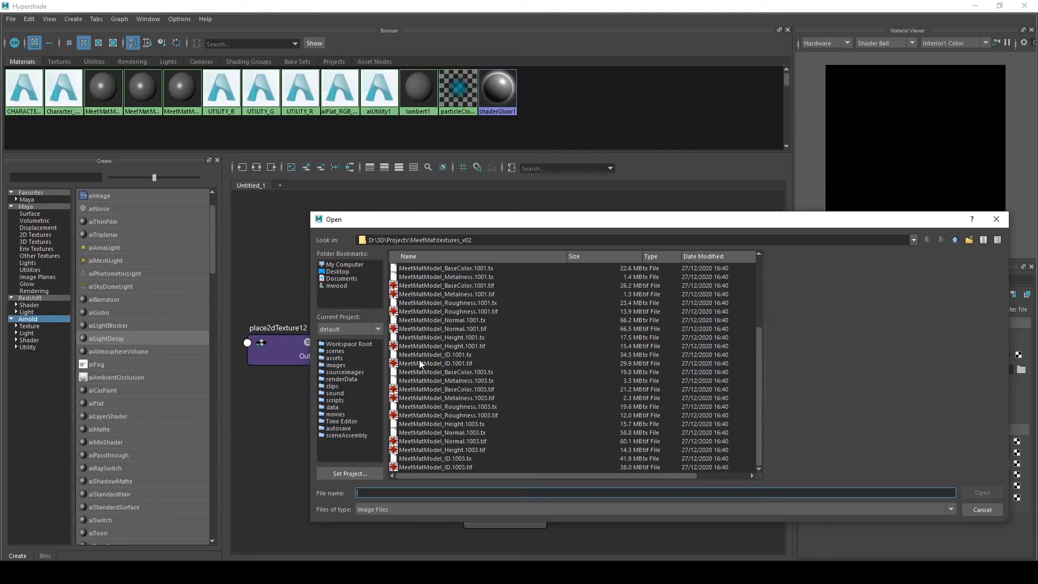
pyautogui.click(471, 433)
pyautogui.click(982, 493)
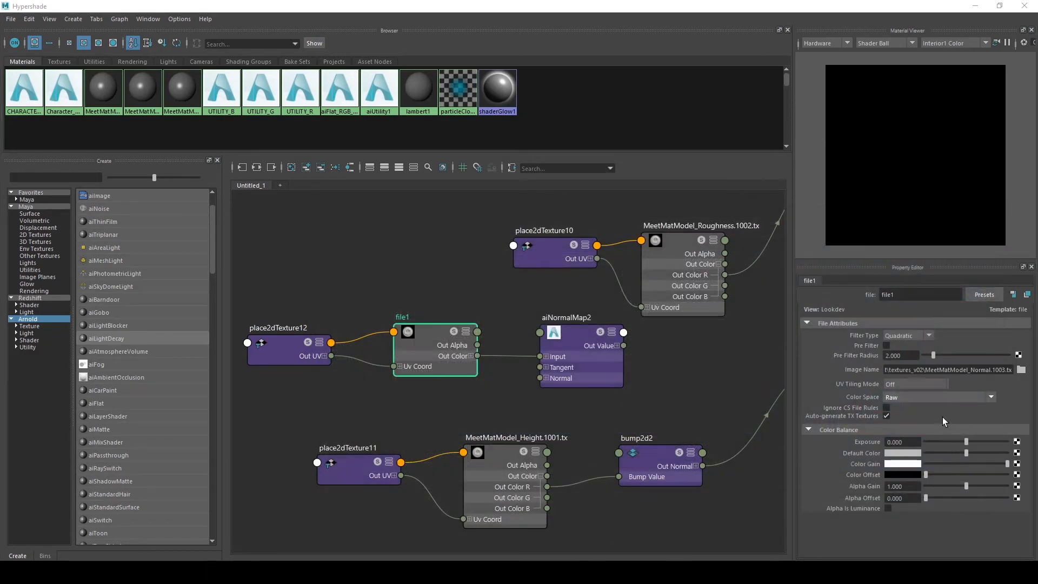
# Set the normal file node's UV Tiling Mode to UDIM (Mari) and rename it NRM_IMG1
pyautogui.click(902, 384)
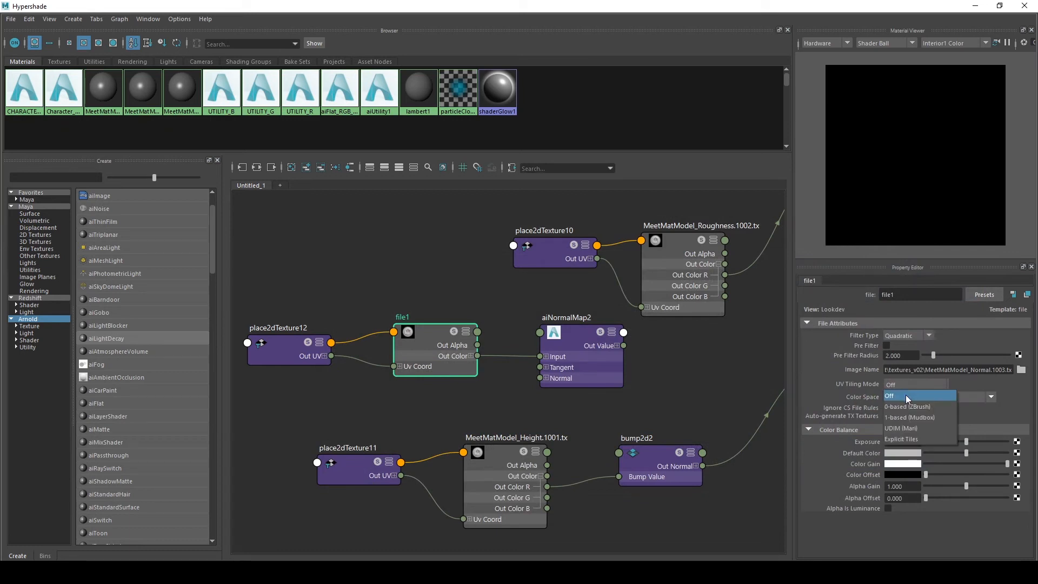
pyautogui.click(912, 428)
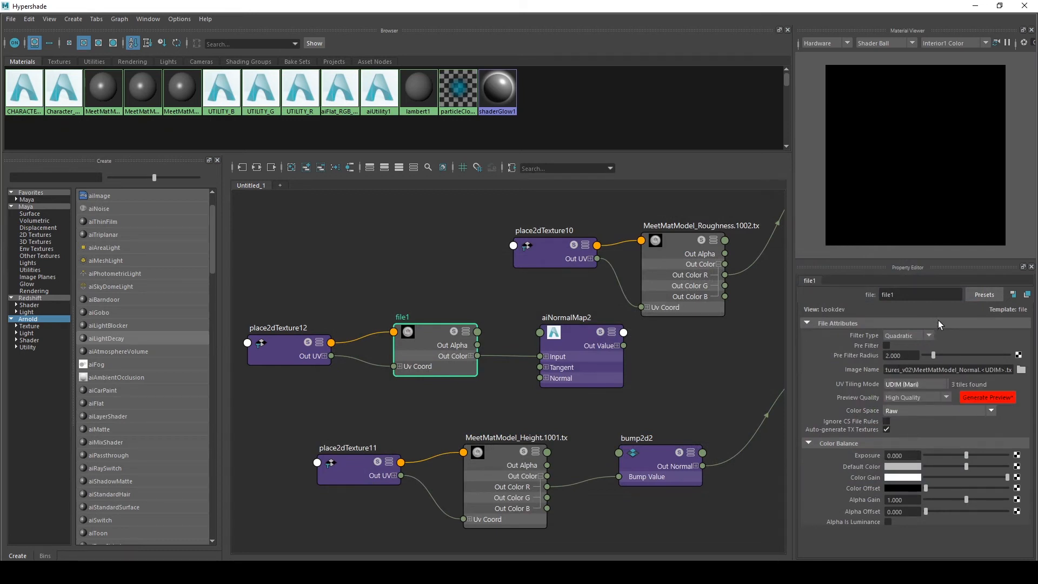
pyautogui.doubleClick(912, 296)
pyautogui.write('NRM_IMG1')
pyautogui.press('Return')
# Connect aiNormalMap2's Out Value to the bump node's Normal Camera input, showing hidden attributes to find it
pyautogui.scroll(3, 467, 374)
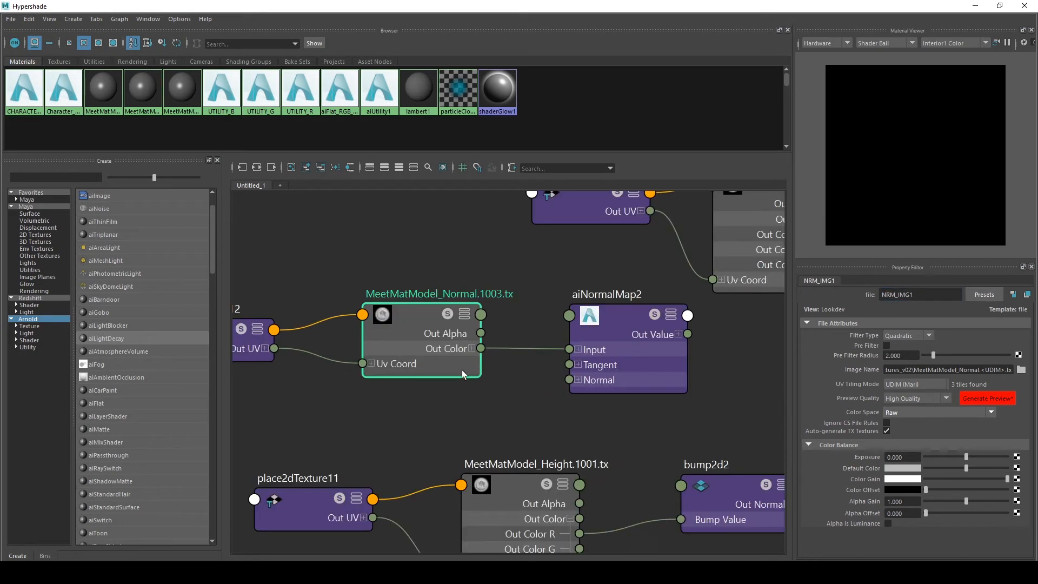
pyautogui.click(615, 332)
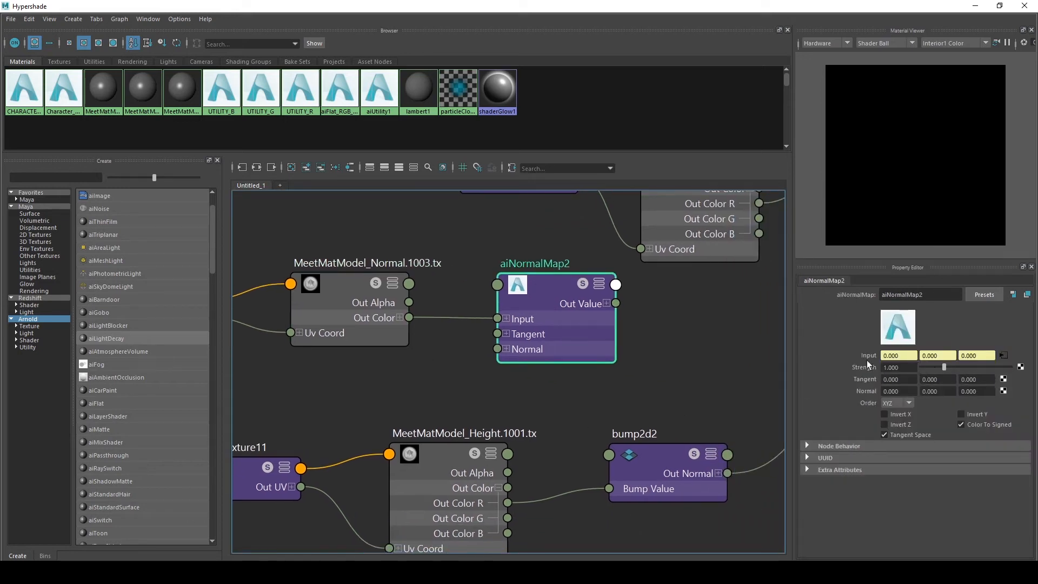
pyautogui.scroll(-2, 588, 434)
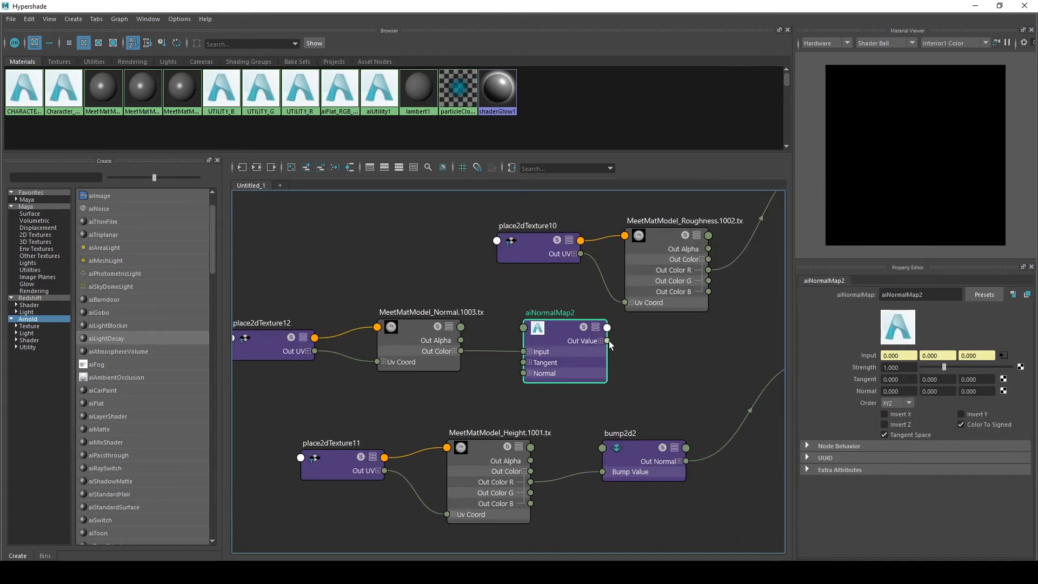
pyautogui.moveTo(607, 341); pyautogui.dragTo(604, 449)
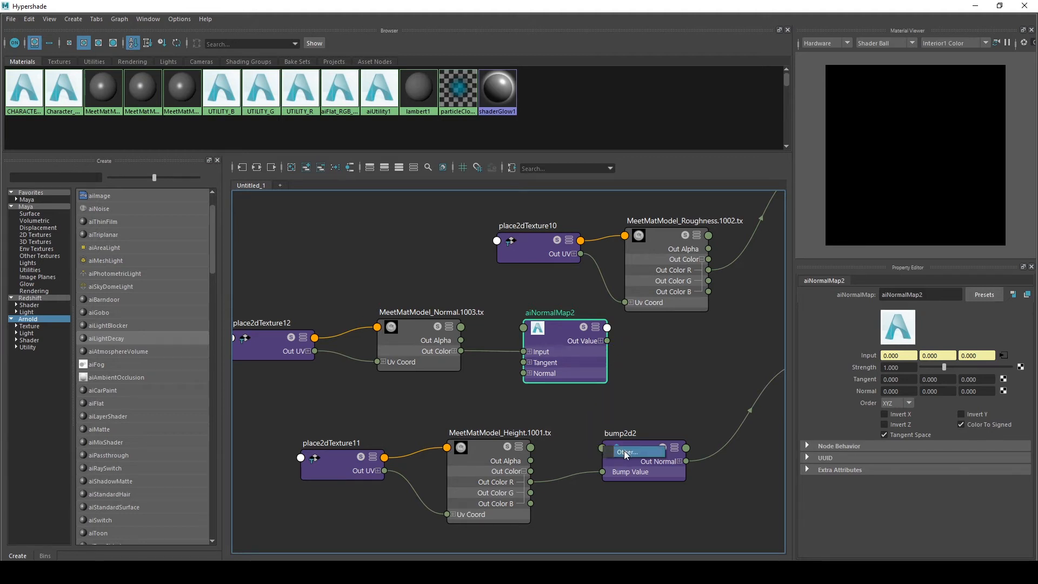
pyautogui.click(626, 453)
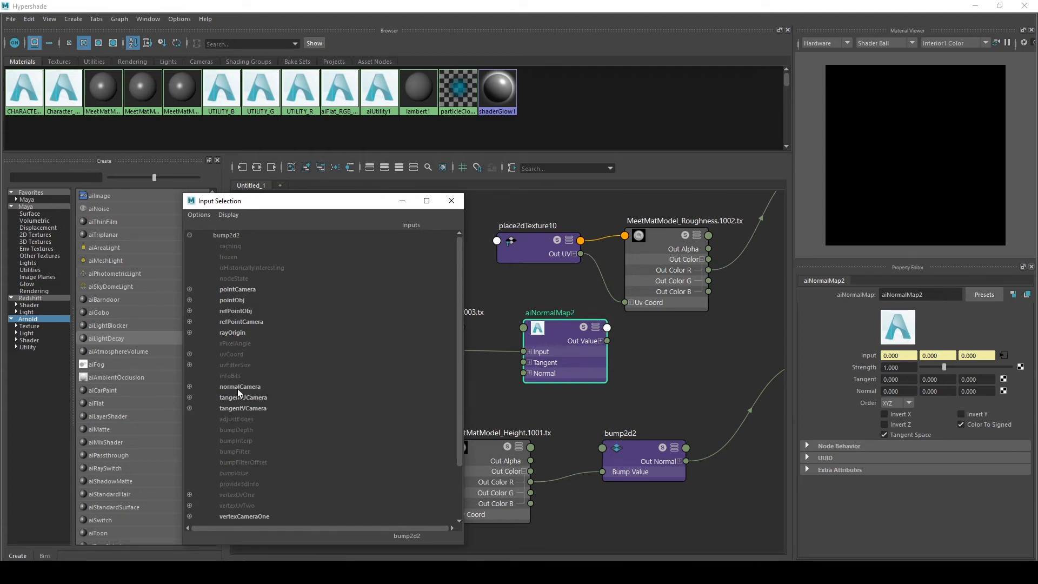
pyautogui.click(200, 215)
pyautogui.moveTo(230, 215)
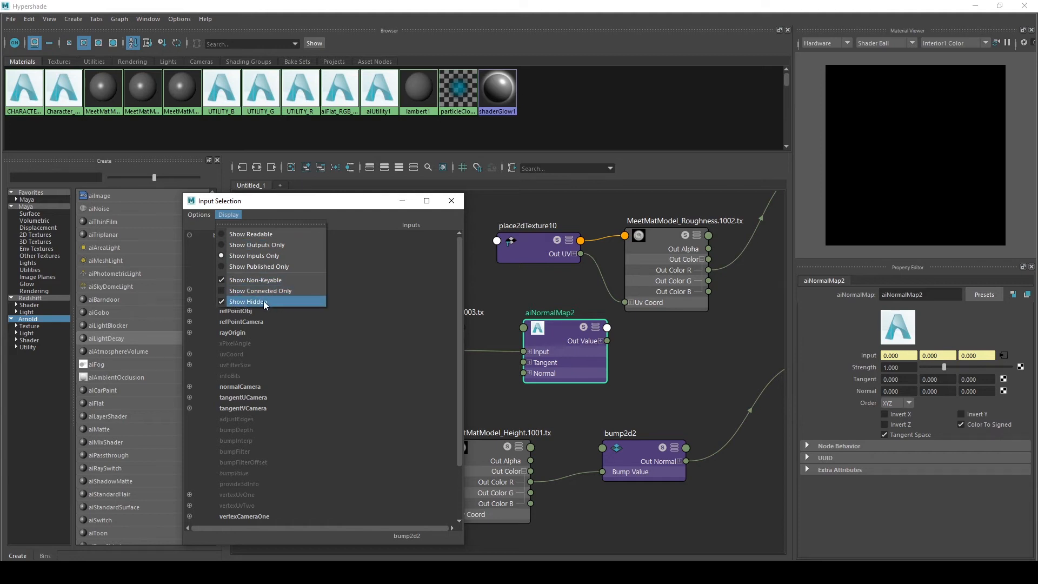
pyautogui.click(243, 219)
pyautogui.click(240, 388)
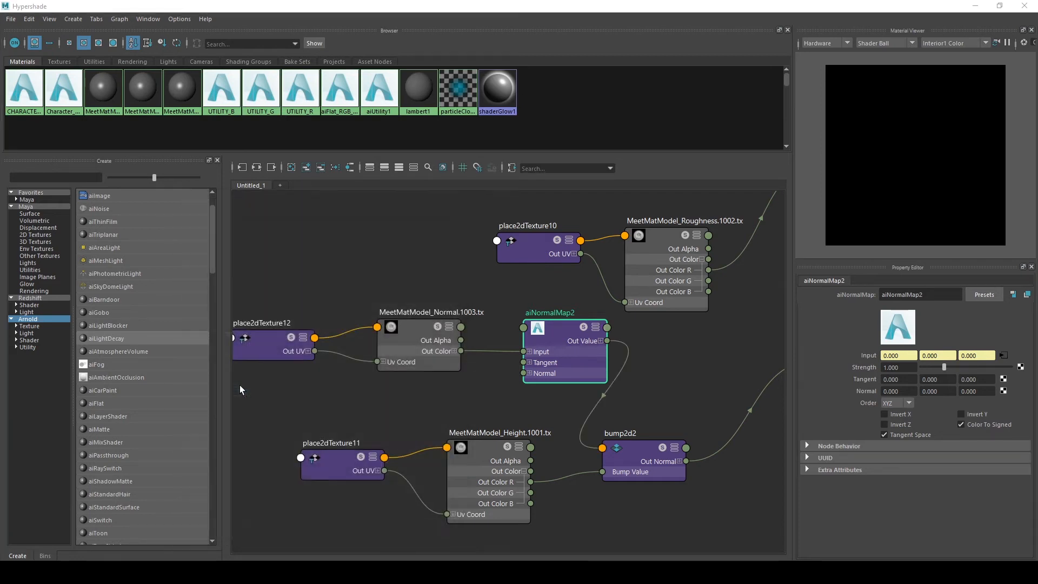
# Rearrange the normal map, height and bump nodes in the graph, checking the material and bump settings
pyautogui.click(419, 331)
pyautogui.click(549, 322)
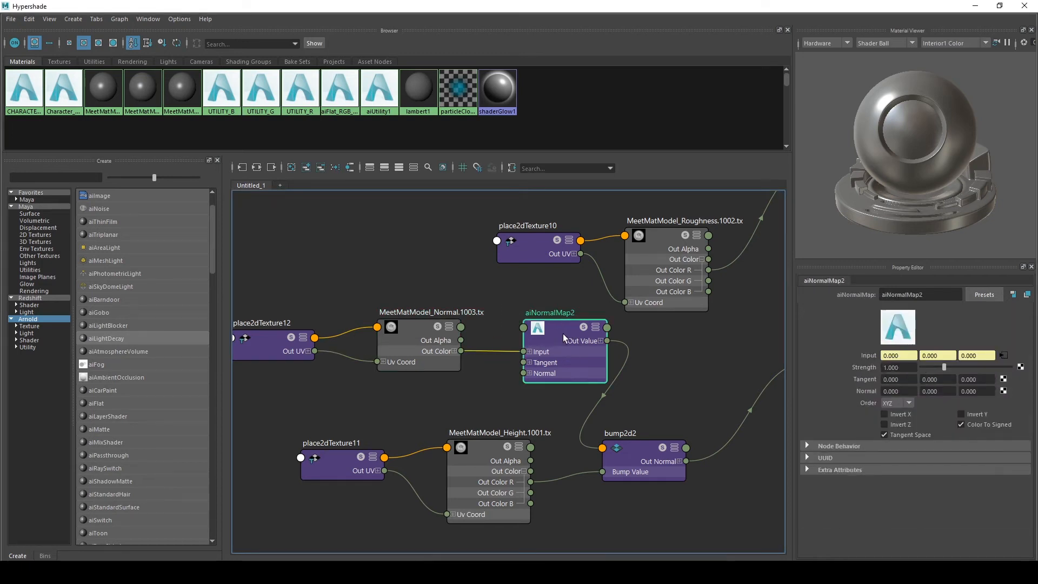
pyautogui.moveTo(564, 338); pyautogui.dragTo(548, 336)
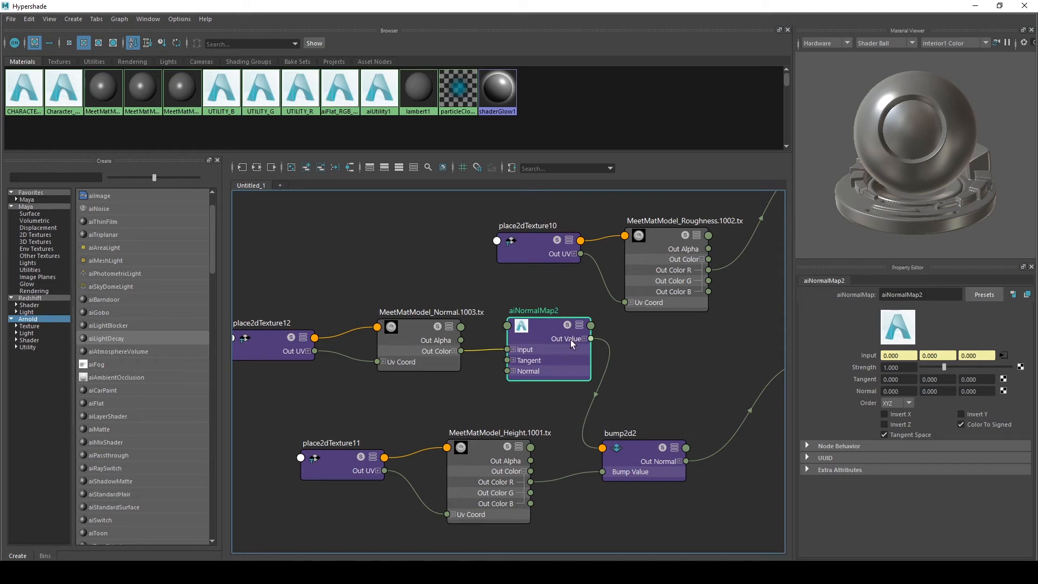
pyautogui.moveTo(673, 376); pyautogui.dragTo(493, 342, button='middle')
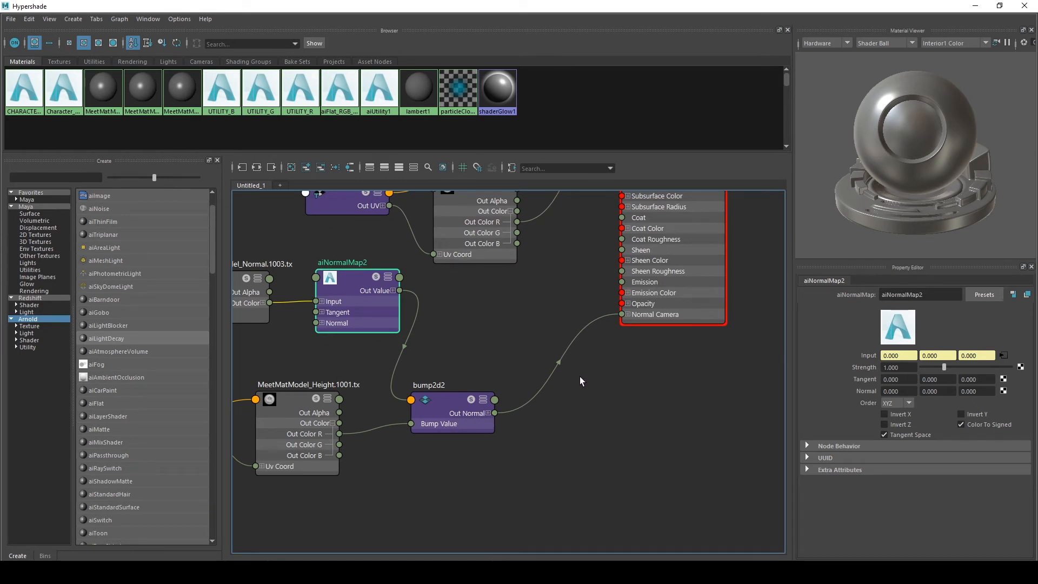
pyautogui.click(675, 322)
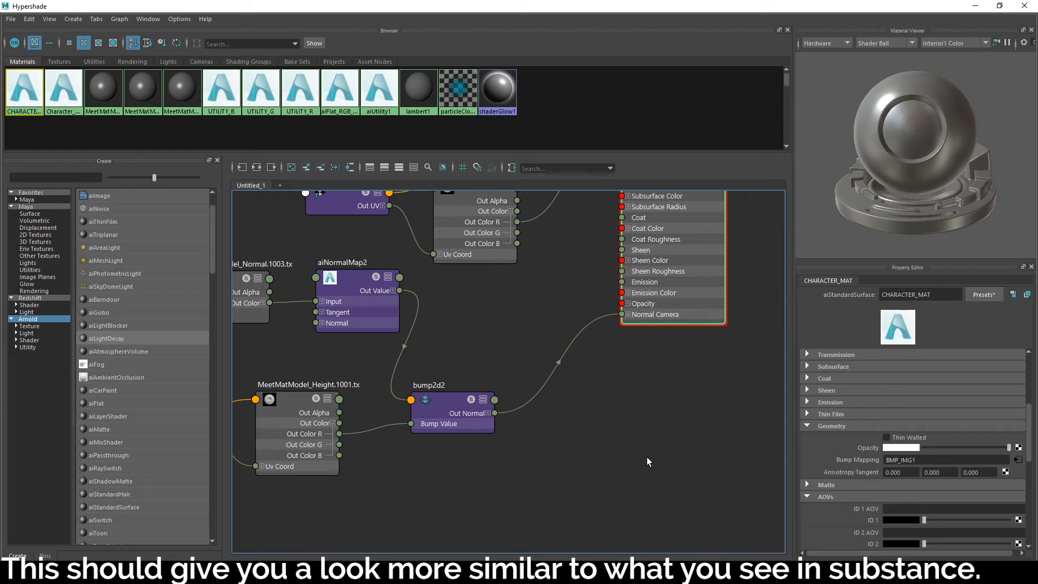
pyautogui.keyDown('alt'); pyautogui.moveTo(655, 439); pyautogui.dragTo(771, 457, button='middle'); pyautogui.keyUp('alt')
pyautogui.click(582, 437)
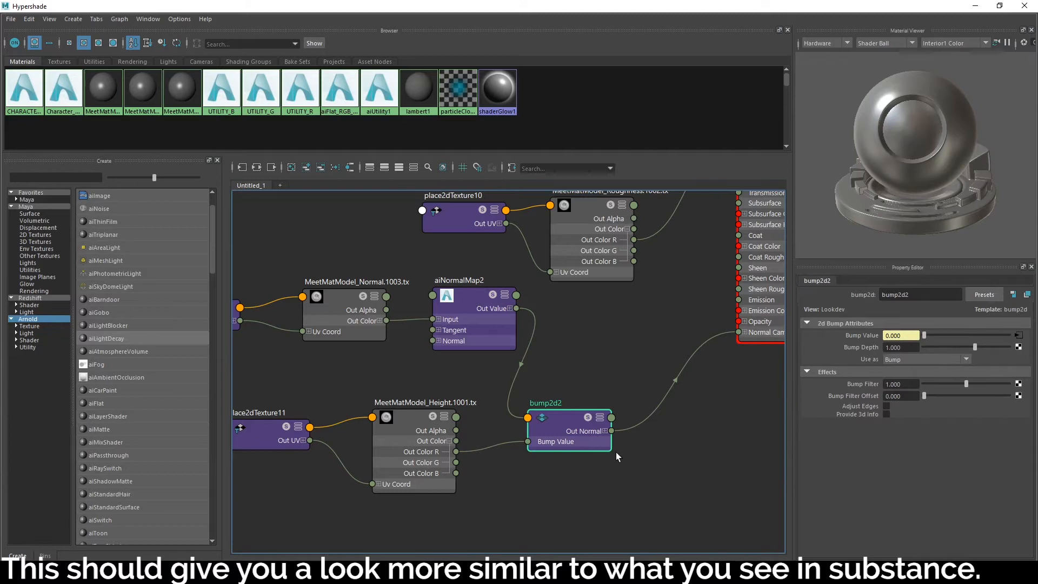
pyautogui.keyDown('alt'); pyautogui.moveTo(668, 475); pyautogui.dragTo(698, 470, button='middle'); pyautogui.keyUp('alt')
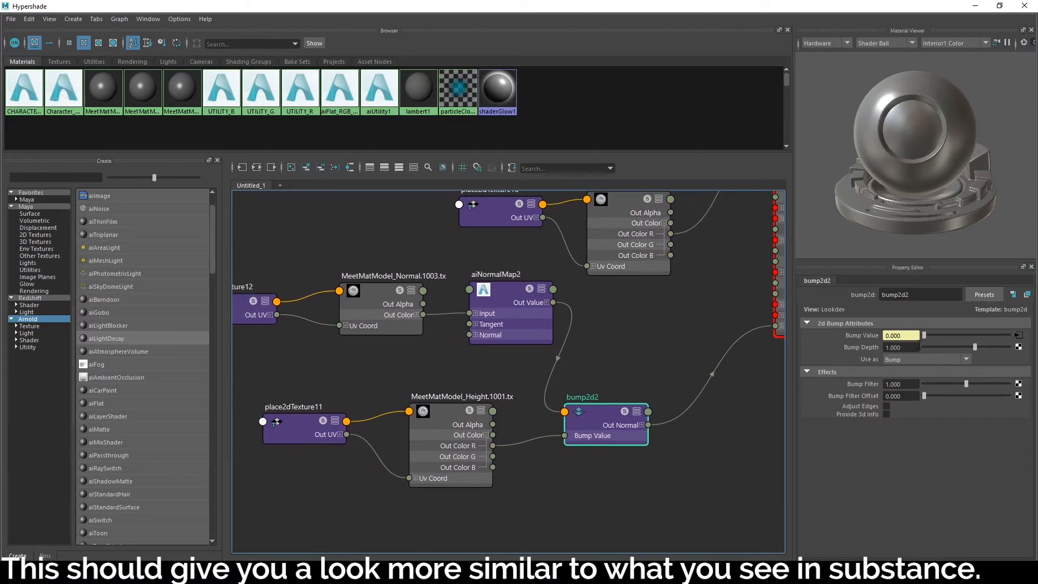
pyautogui.click(910, 348)
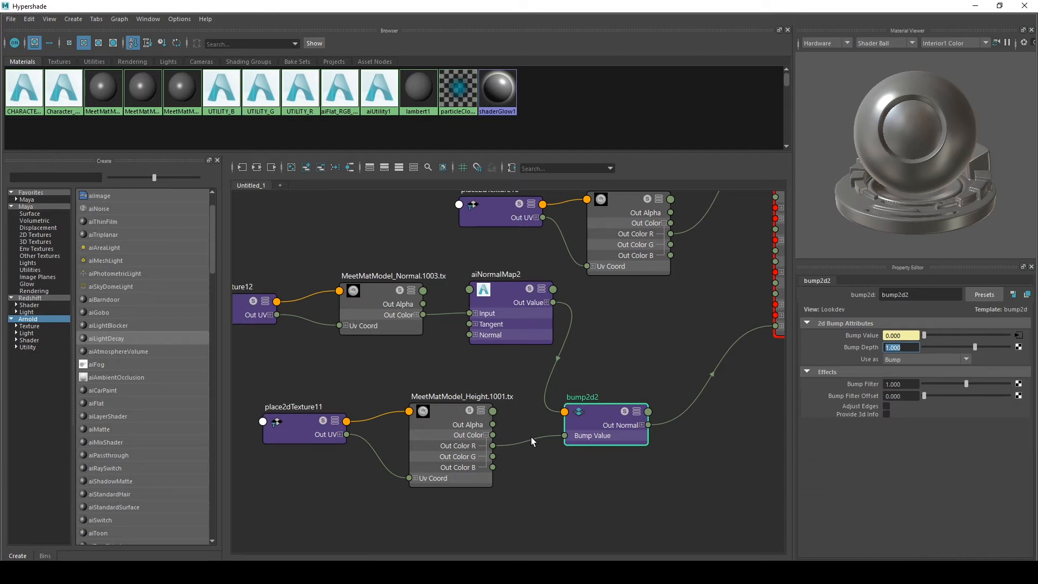
pyautogui.moveTo(463, 366); pyautogui.dragTo(269, 488)
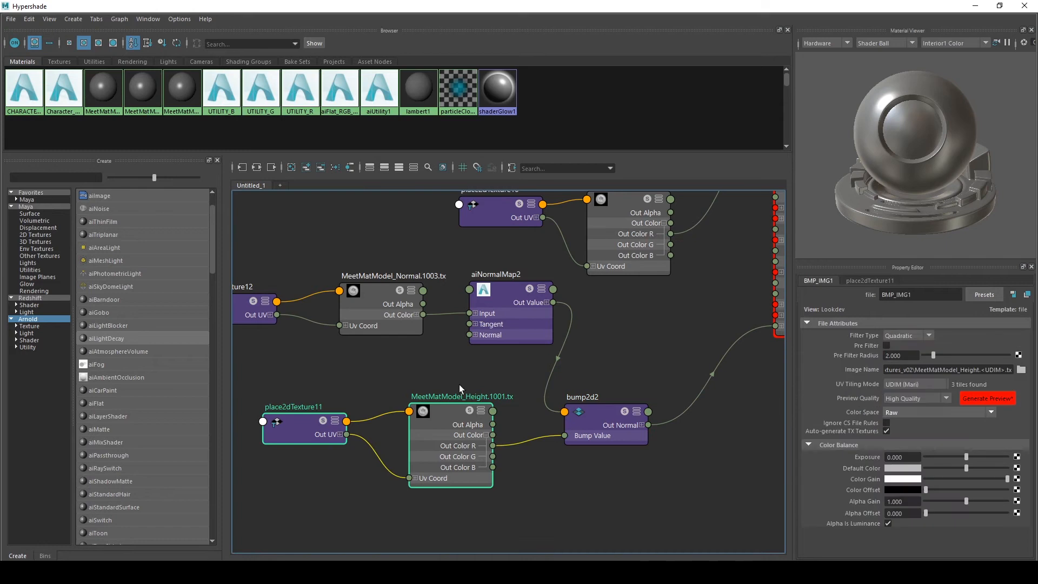
pyautogui.keyDown('alt'); pyautogui.moveTo(478, 351); pyautogui.dragTo(545, 335, button='middle'); pyautogui.keyUp('alt')
pyautogui.moveTo(501, 400); pyautogui.dragTo(420, 399)
pyautogui.click(589, 346)
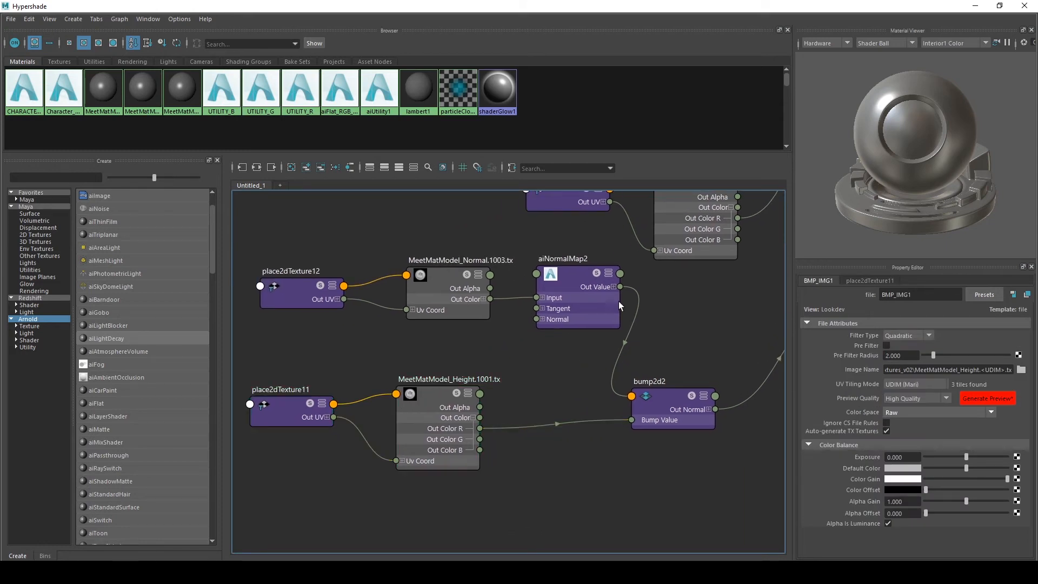
pyautogui.keyDown('alt'); pyautogui.moveTo(541, 365); pyautogui.dragTo(489, 402, button='middle'); pyautogui.keyUp('alt')
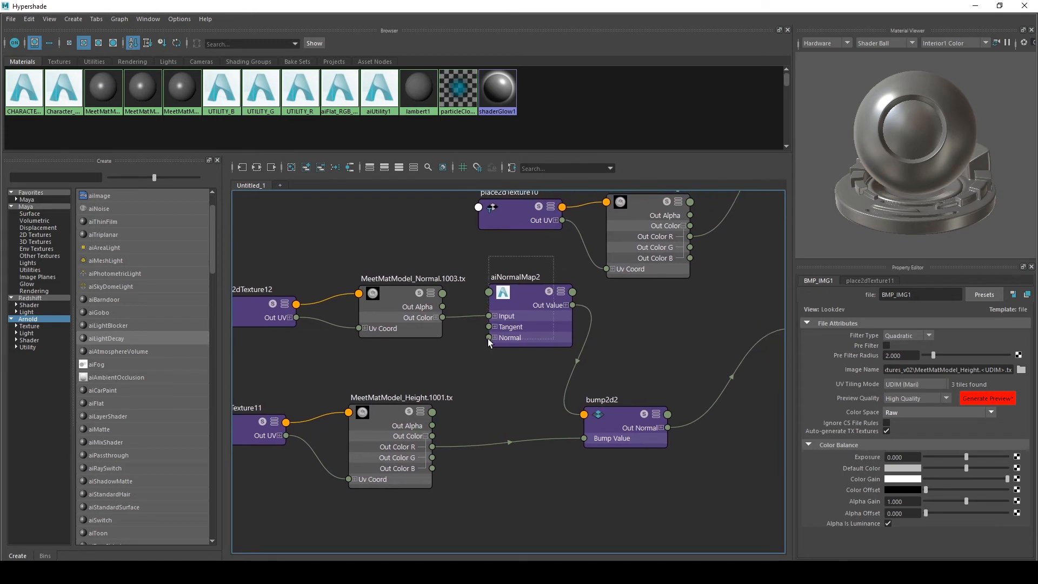
pyautogui.moveTo(488, 338); pyautogui.dragTo(488, 340)
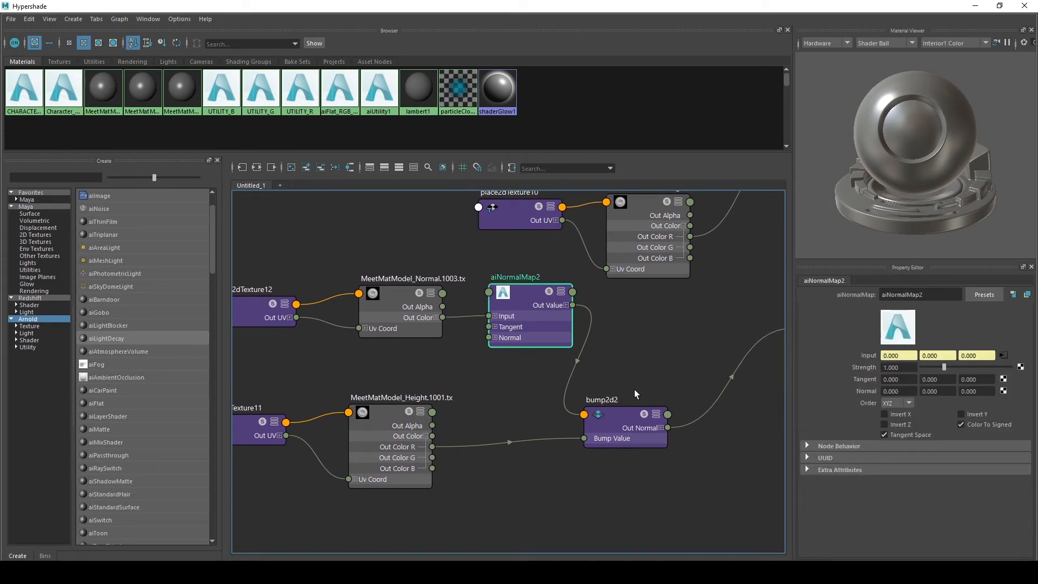
# Create an aiColorCorrect node and place it below the height file node
pyautogui.click(630, 416)
pyautogui.click(390, 416)
pyautogui.click(466, 394)
pyautogui.press('Tab')
pyautogui.write('aicolor')
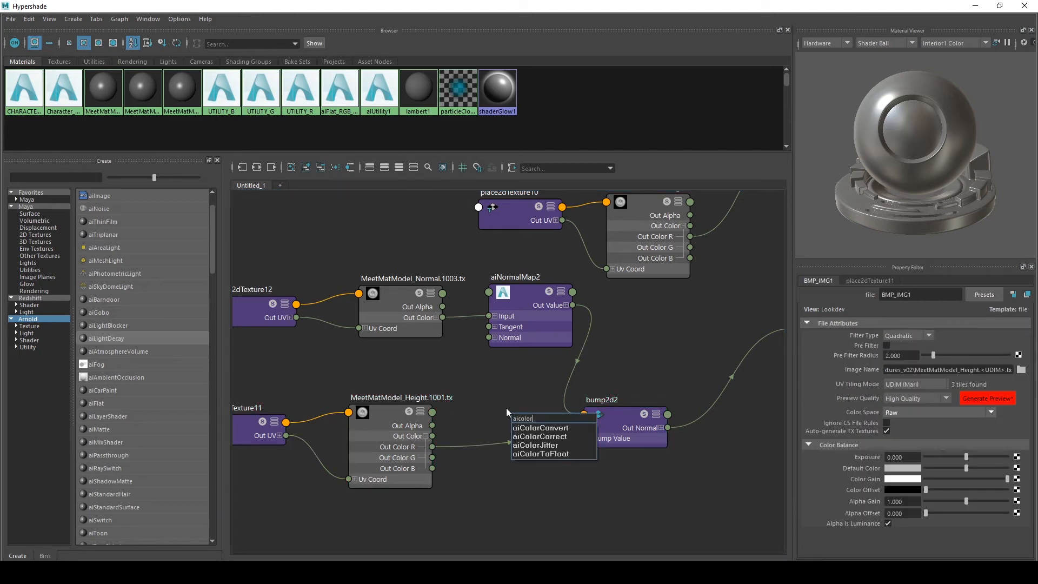
pyautogui.press('Down')
pyautogui.press('Down')
pyautogui.press('Return')
pyautogui.moveTo(528, 411); pyautogui.dragTo(489, 457)
pyautogui.keyDown('alt'); pyautogui.moveTo(491, 394); pyautogui.dragTo(476, 319, button='middle'); pyautogui.keyUp('alt')
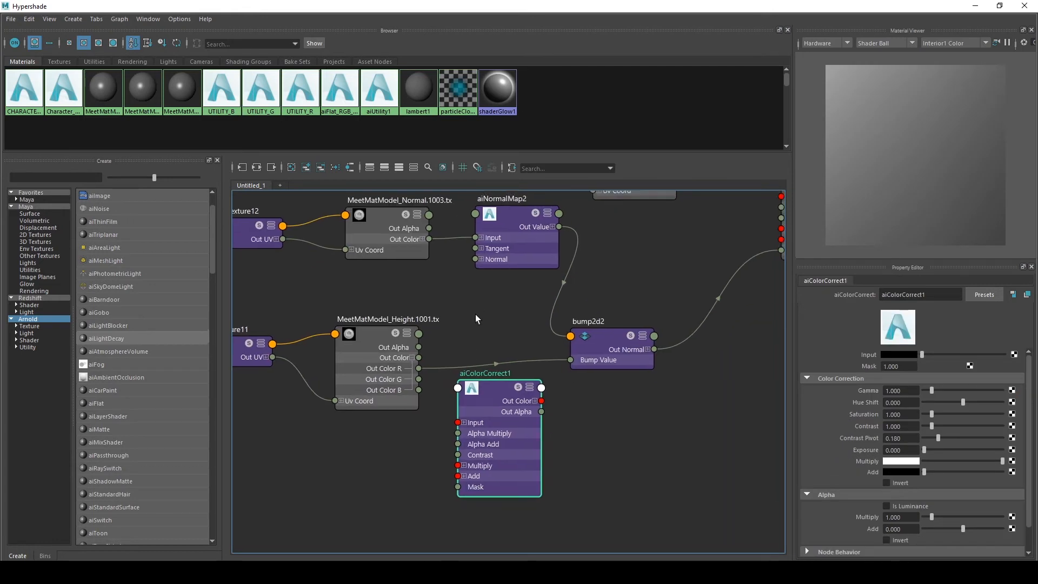
# Feed the height map's Out Color into the aiColorCorrect node, then delete the color-correct node
pyautogui.moveTo(418, 359); pyautogui.dragTo(454, 426)
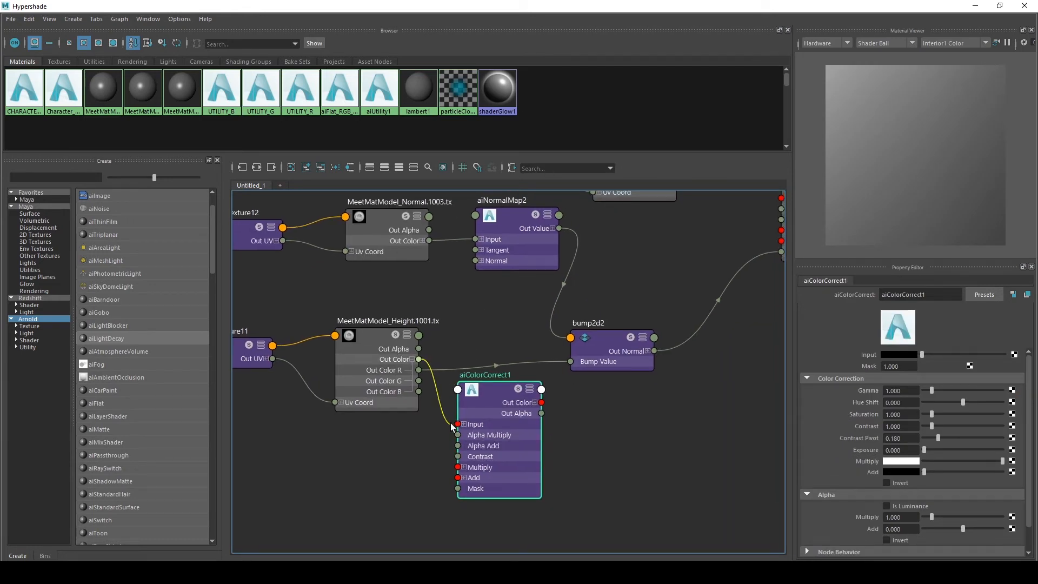
pyautogui.click(534, 402)
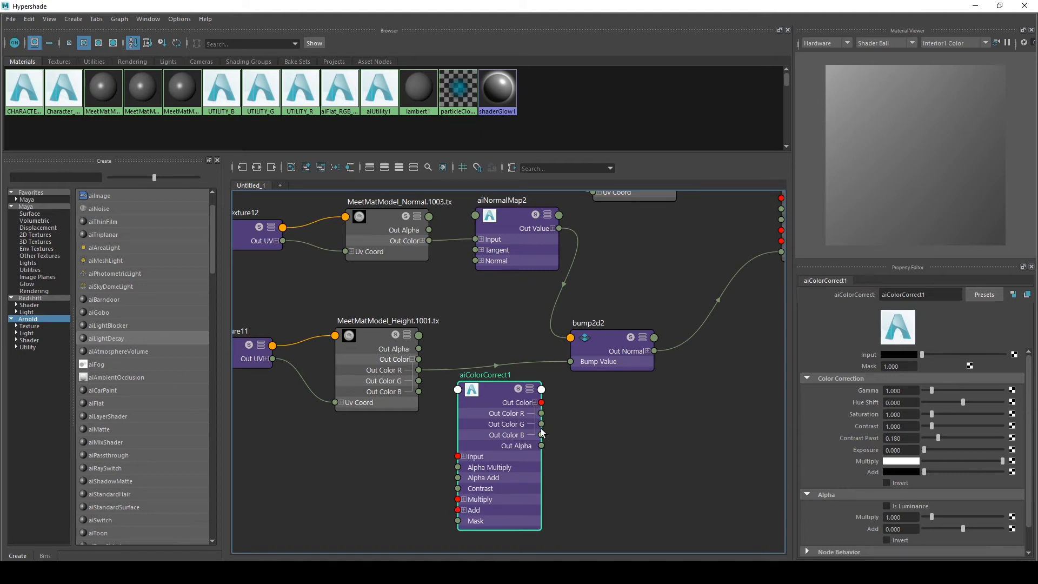
pyautogui.moveTo(541, 413); pyautogui.dragTo(651, 470)
pyautogui.click(902, 390)
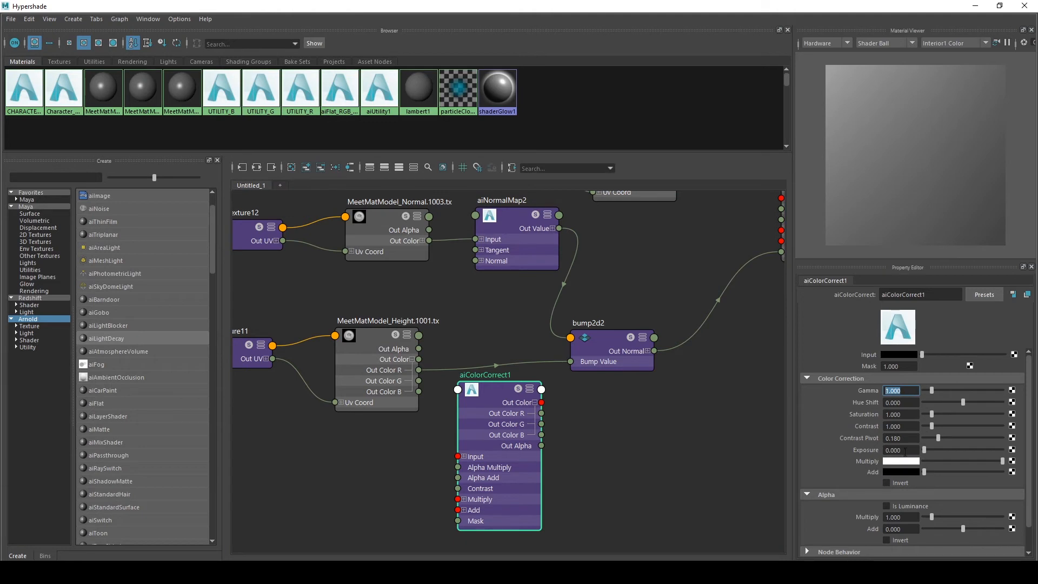
pyautogui.click(900, 450)
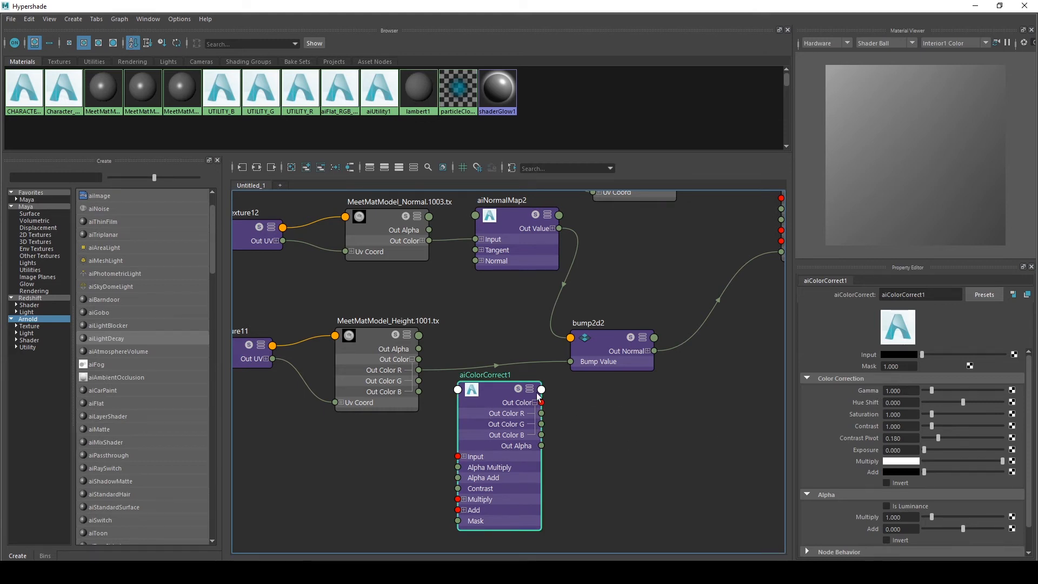
pyautogui.scroll(-2, 741, 435)
pyautogui.scroll(4, 653, 466)
pyautogui.keyDown('alt'); pyautogui.moveTo(666, 434); pyautogui.dragTo(545, 509, button='middle'); pyautogui.keyUp('alt')
pyautogui.scroll(-2, 653, 463)
pyautogui.press('Delete')
# Inspect CHARACTER_MAT's base and specular attributes in the graph's material
pyautogui.scroll(-2, 653, 462)
pyautogui.keyDown('alt'); pyautogui.moveTo(577, 382); pyautogui.dragTo(511, 457, button='middle'); pyautogui.keyUp('alt')
pyautogui.click(609, 264)
pyautogui.scroll(-3, 826, 430)
pyautogui.scroll(6, 826, 436)
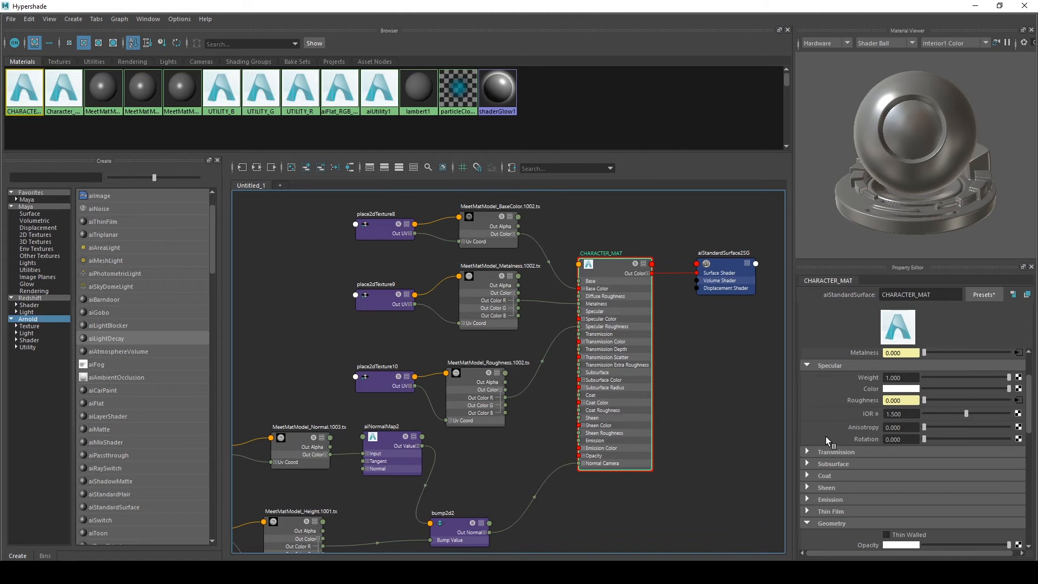
pyautogui.scroll(-4, 835, 472)
pyautogui.scroll(5, 835, 473)
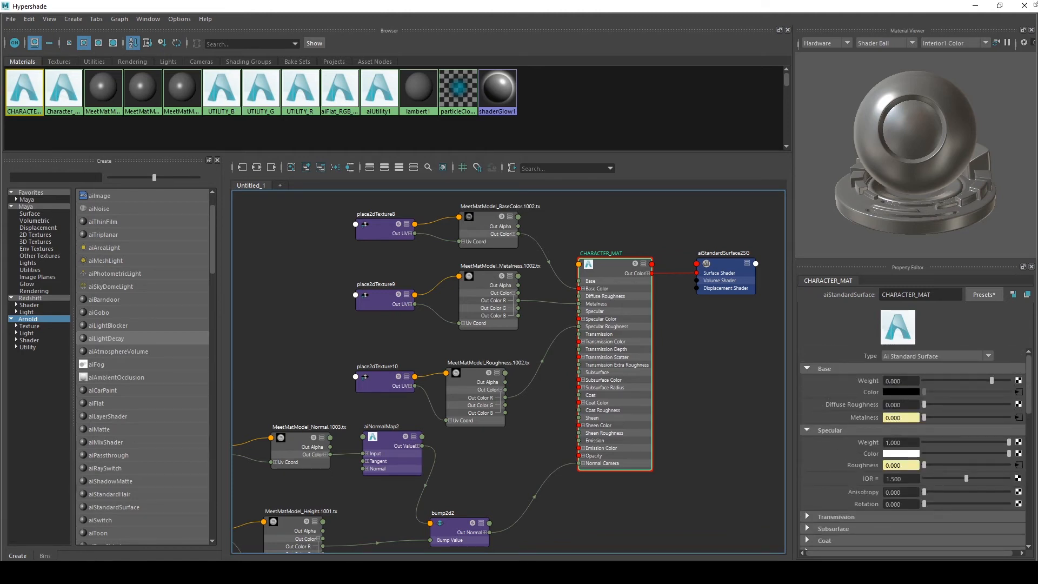
# Close the Hypershade, select the Mesh_03_Base mesh and open its CHARACTER_MAT material attributes
pyautogui.click(975, 5)
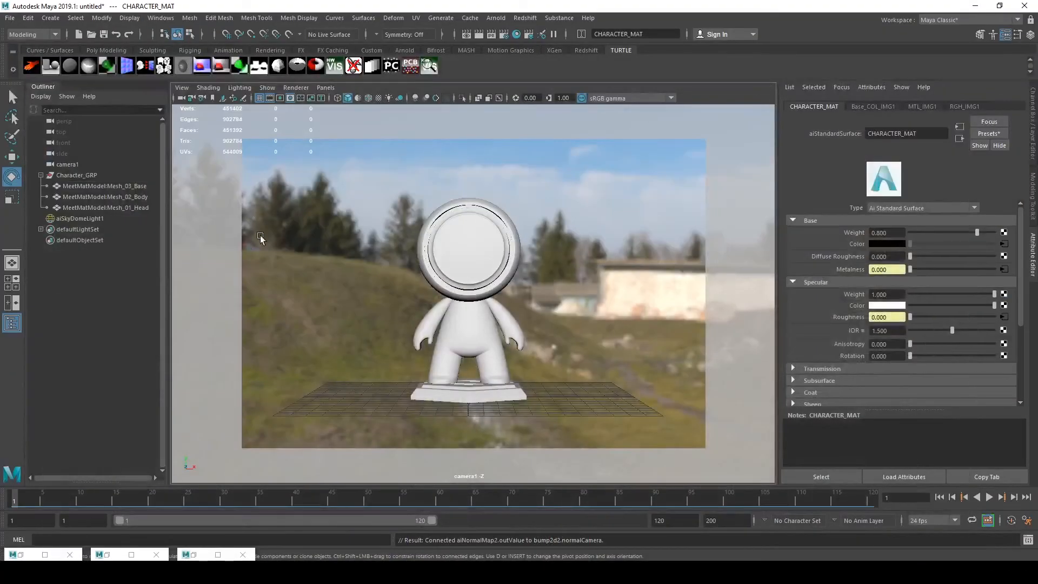
pyautogui.click(67, 188)
pyautogui.click(1021, 105)
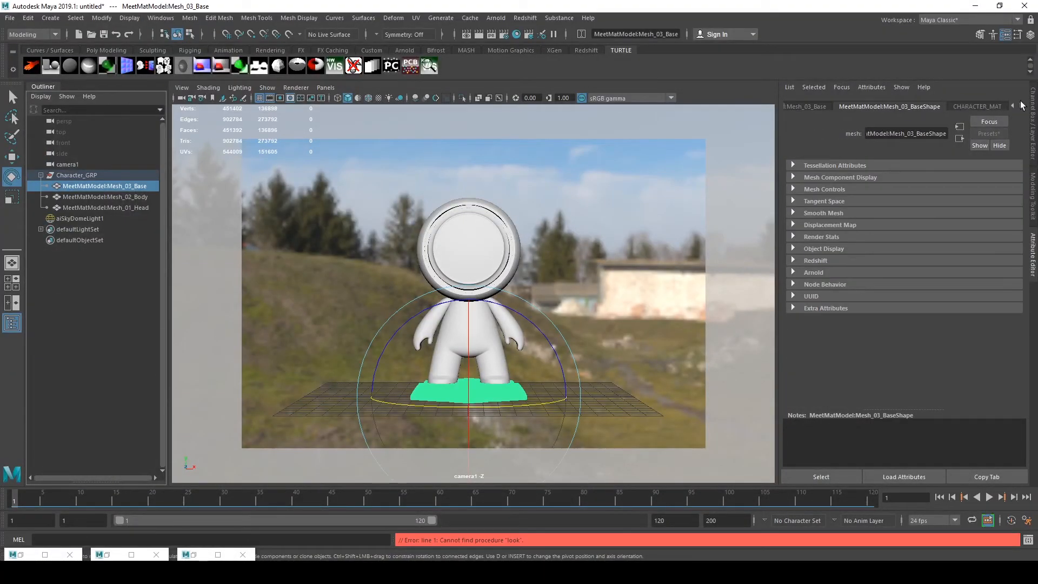
pyautogui.click(999, 106)
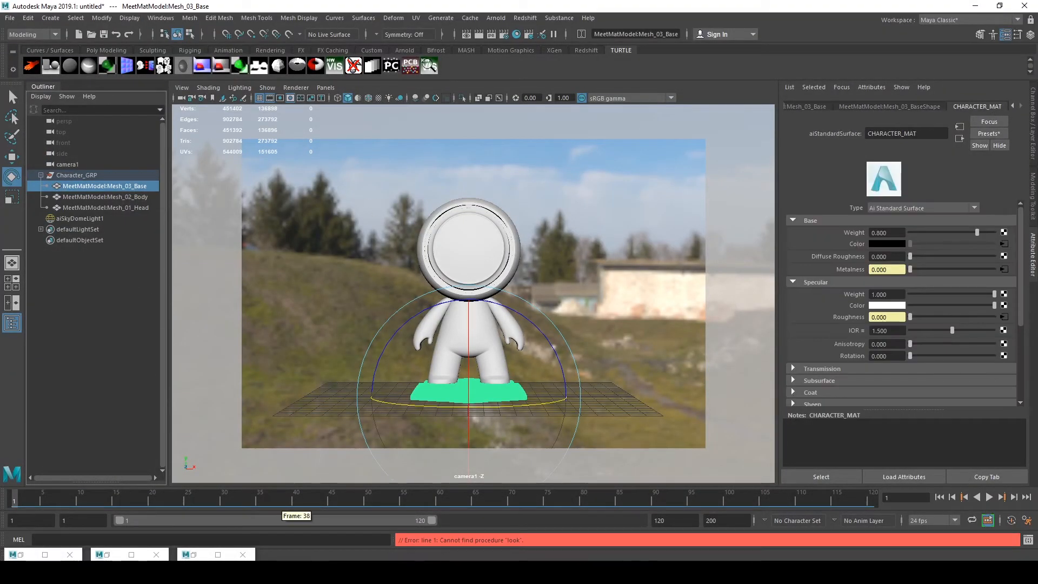
# Open the Arnold RenderView and switch its AOV display from ID_RGB to Beauty, restarting the render
pyautogui.click(33, 552)
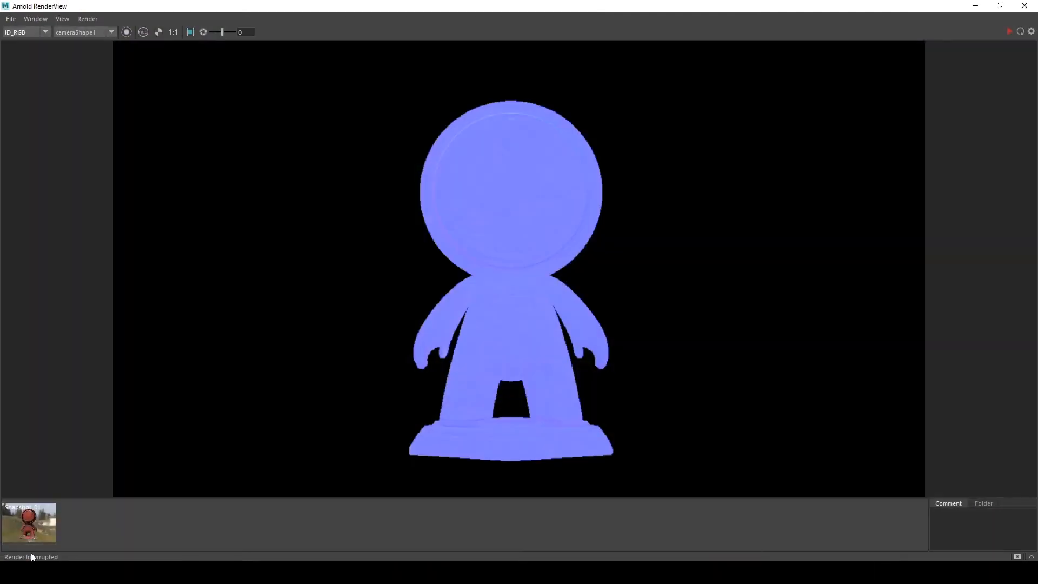
pyautogui.click(18, 42)
pyautogui.click(1013, 31)
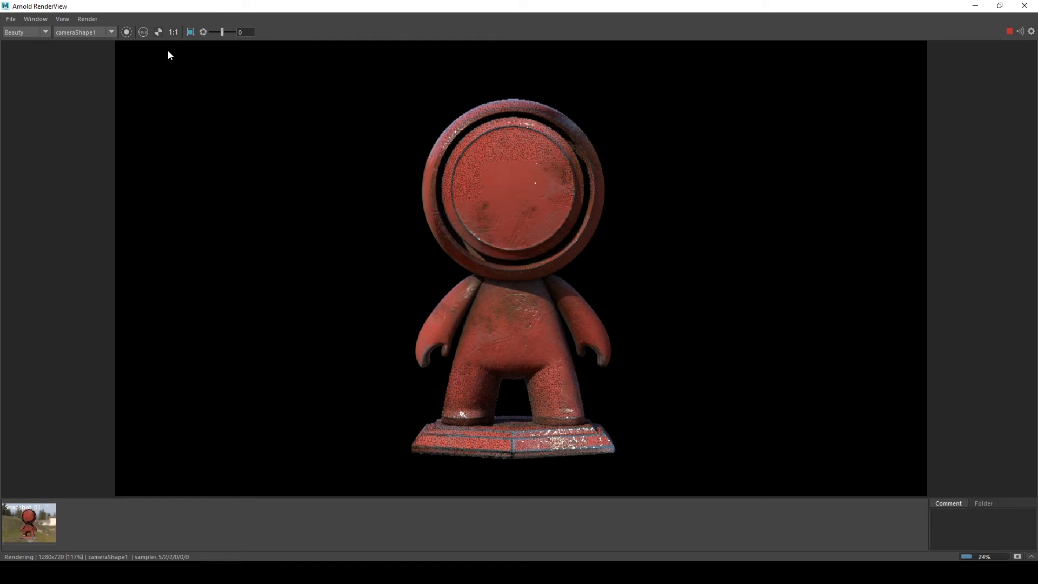
# Store two snapshots of the beauty render in the RenderView, then minimize the RenderView window
pyautogui.click(160, 33)
pyautogui.click(160, 34)
pyautogui.click(21, 525)
pyautogui.click(21, 524)
pyautogui.click(22, 524)
pyautogui.click(21, 525)
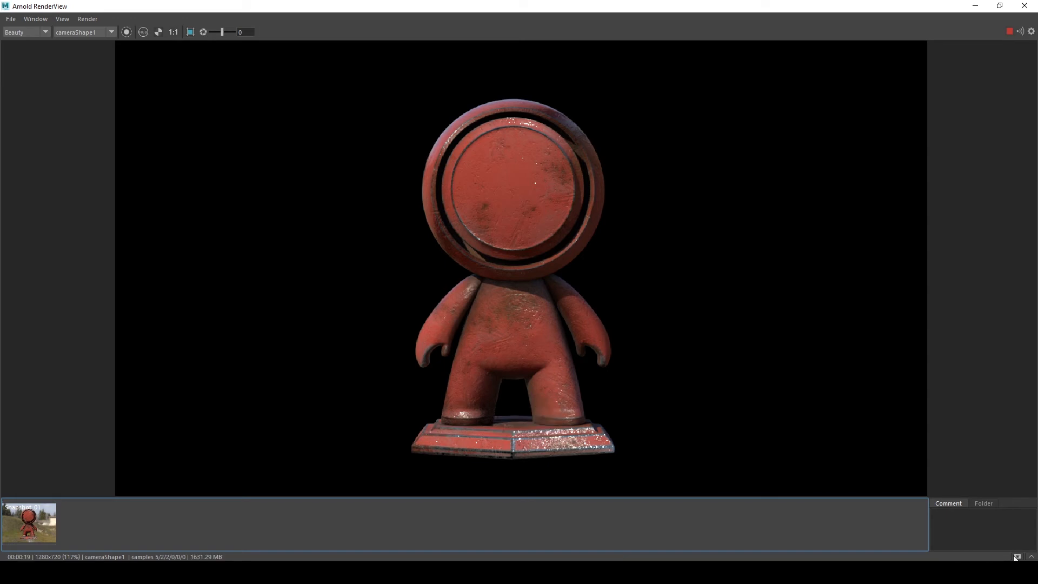
pyautogui.click(1016, 557)
pyautogui.click(1017, 557)
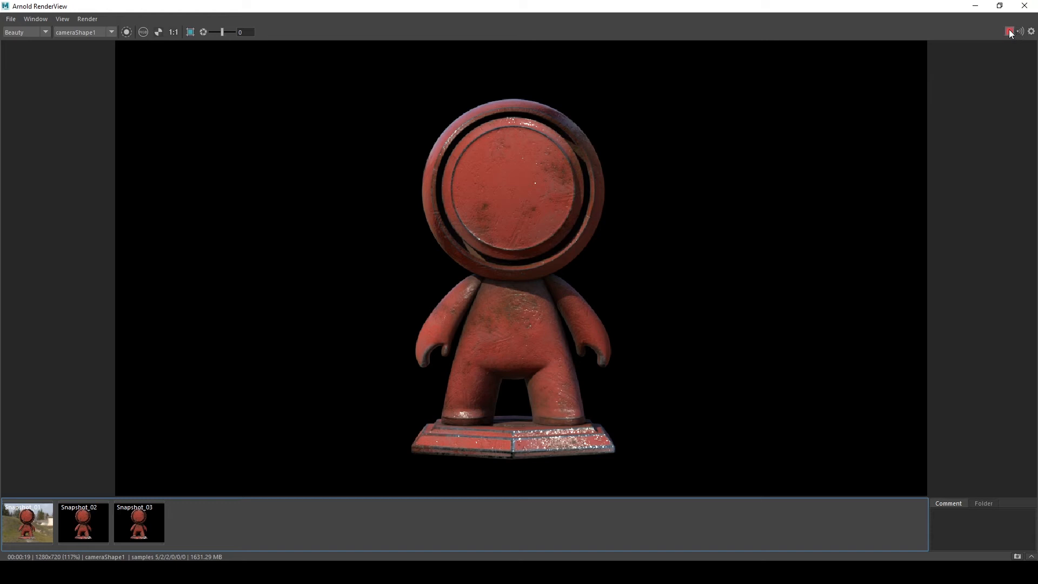
pyautogui.click(975, 6)
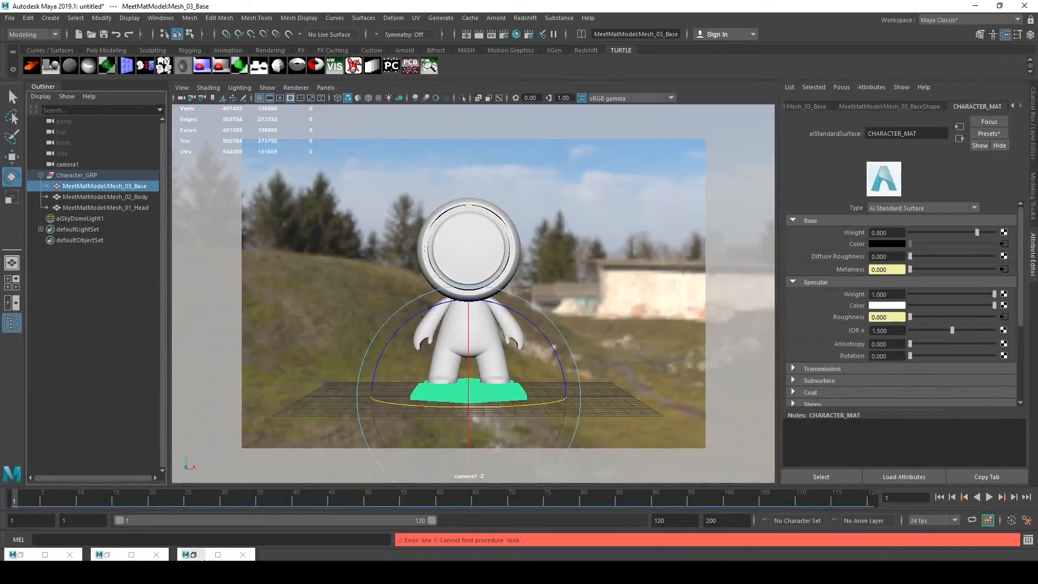
# Return to the Hypershade graph and create a new aiFlat shader node
pyautogui.click(197, 557)
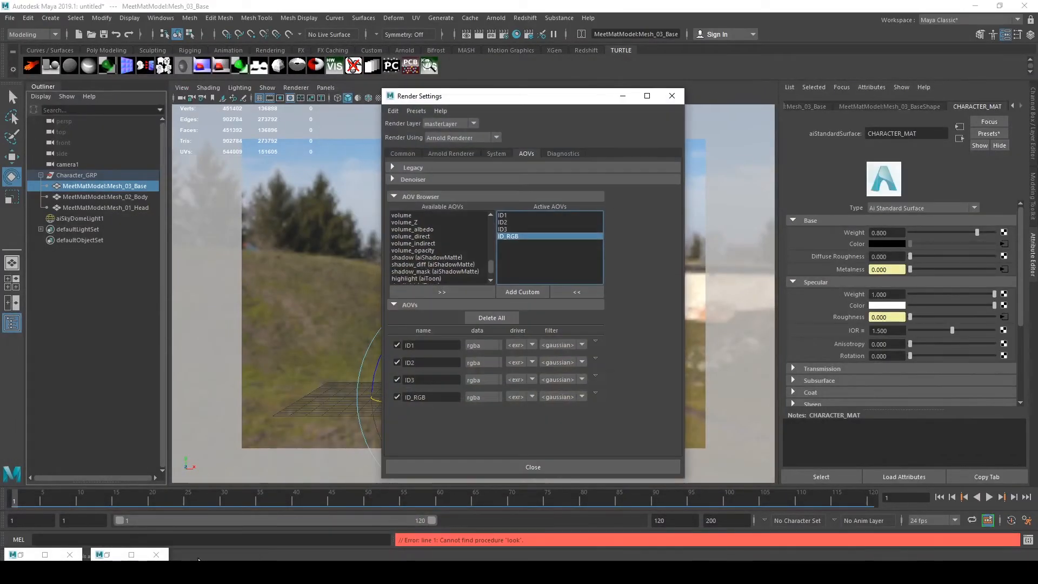
pyautogui.click(621, 96)
pyautogui.click(107, 554)
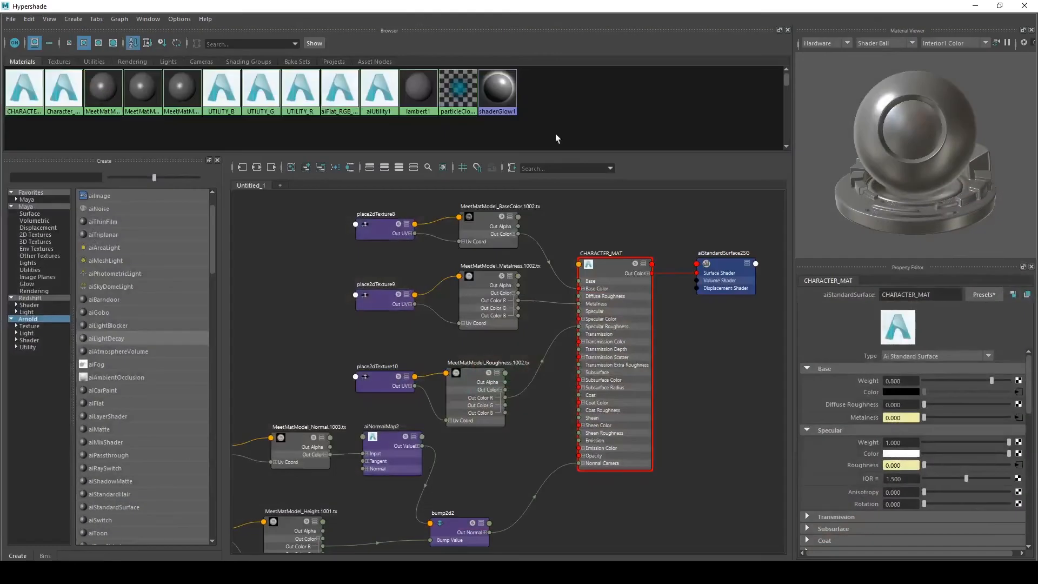
pyautogui.scroll(-5, 614, 290)
pyautogui.scroll(5, 639, 248)
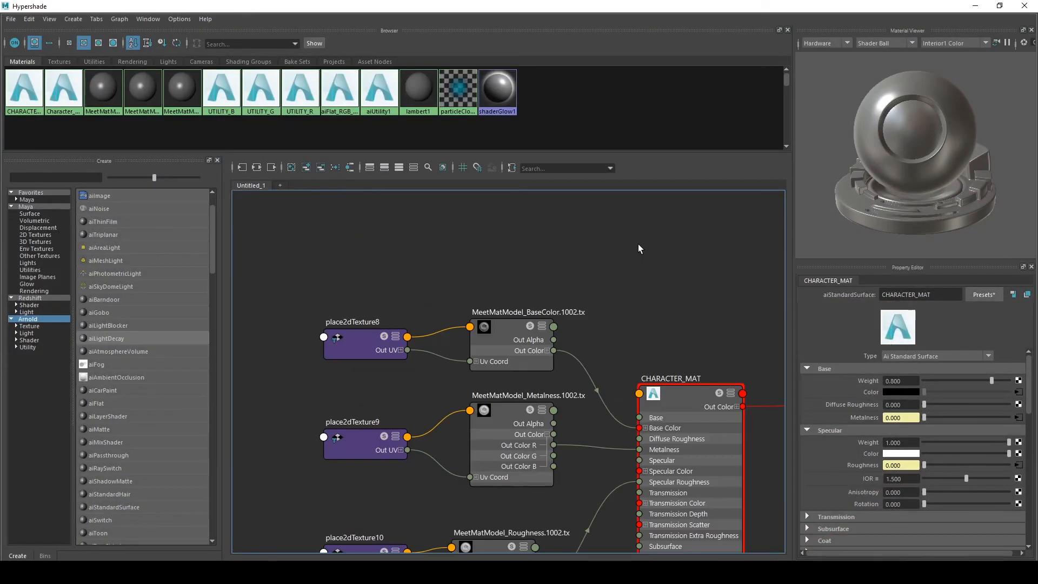
pyautogui.press('Tab')
pyautogui.write('a')
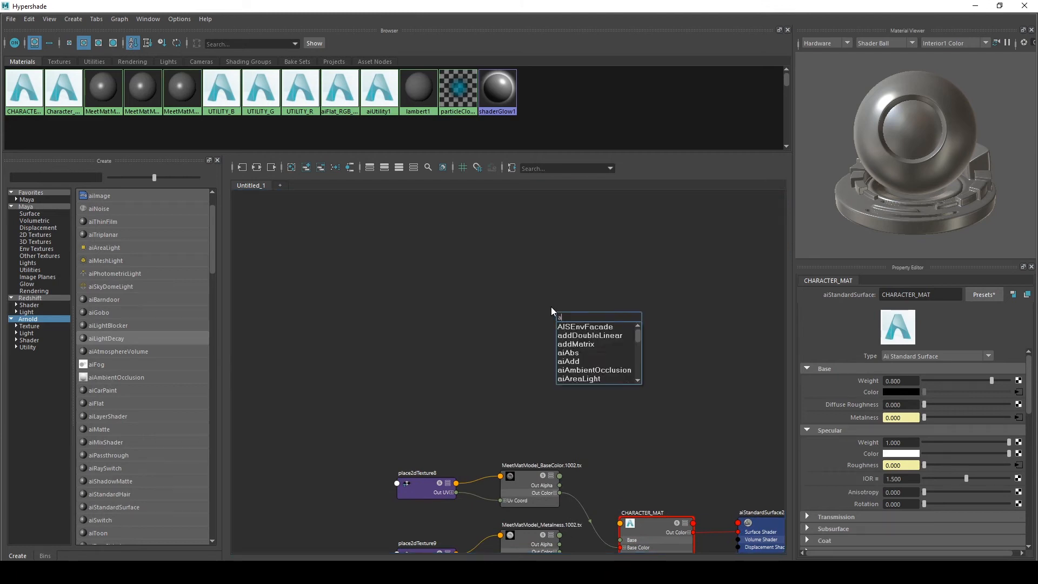
pyautogui.write('ifla')
pyautogui.press('Down')
pyautogui.press('Return')
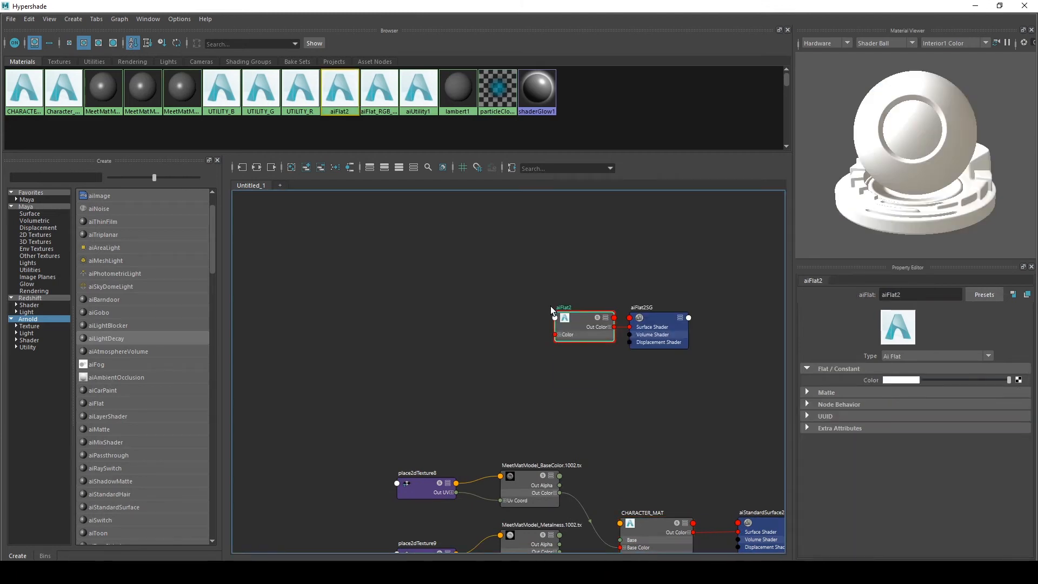
# Move the new aiFlat node above the existing texture network in the graph
pyautogui.click(588, 288)
pyautogui.moveTo(563, 328); pyautogui.dragTo(495, 316)
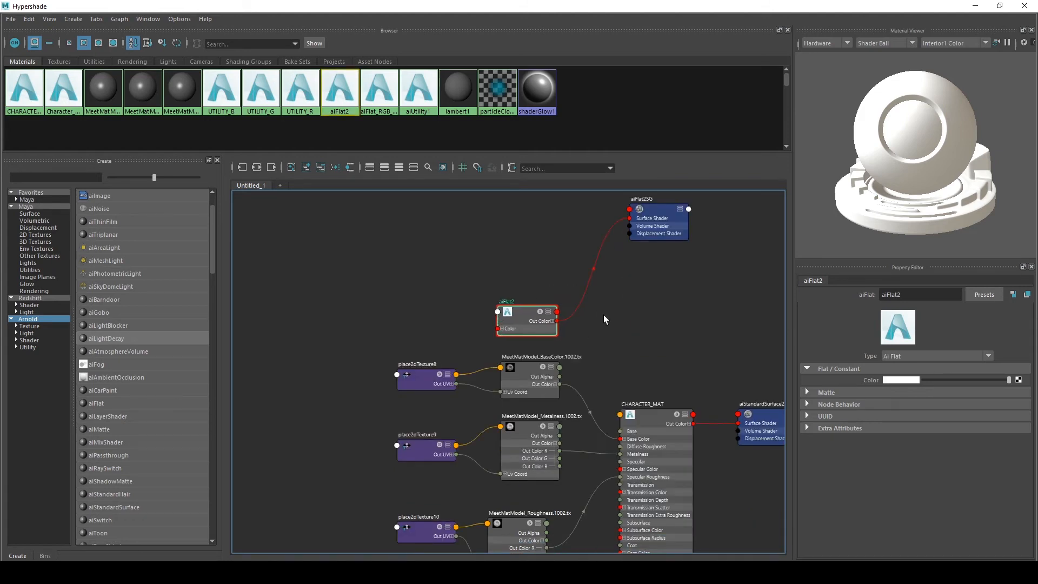
pyautogui.scroll(3, 604, 315)
pyautogui.keyDown('alt'); pyautogui.moveTo(603, 315); pyautogui.dragTo(566, 408, button='middle'); pyautogui.keyUp('alt')
pyautogui.moveTo(457, 408); pyautogui.dragTo(455, 283)
pyautogui.click(534, 216)
pyautogui.keyDown('alt'); pyautogui.moveTo(520, 241); pyautogui.dragTo(540, 294, button='middle'); pyautogui.keyUp('alt')
# Map a new File texture into the aiFlat Color and load MeetMatModel_ID.1002.tx into it
pyautogui.click(1019, 380)
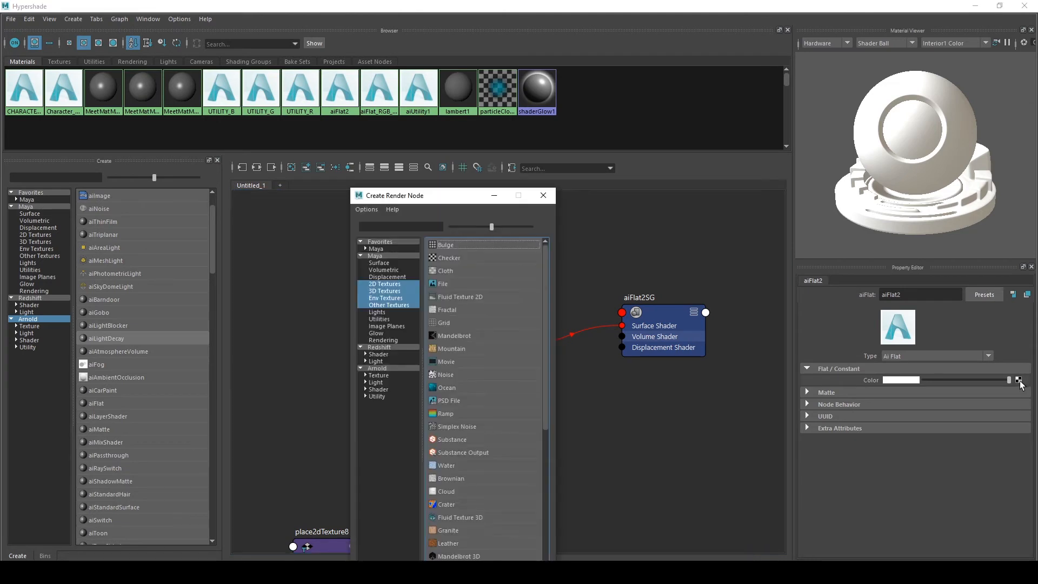
pyautogui.click(443, 284)
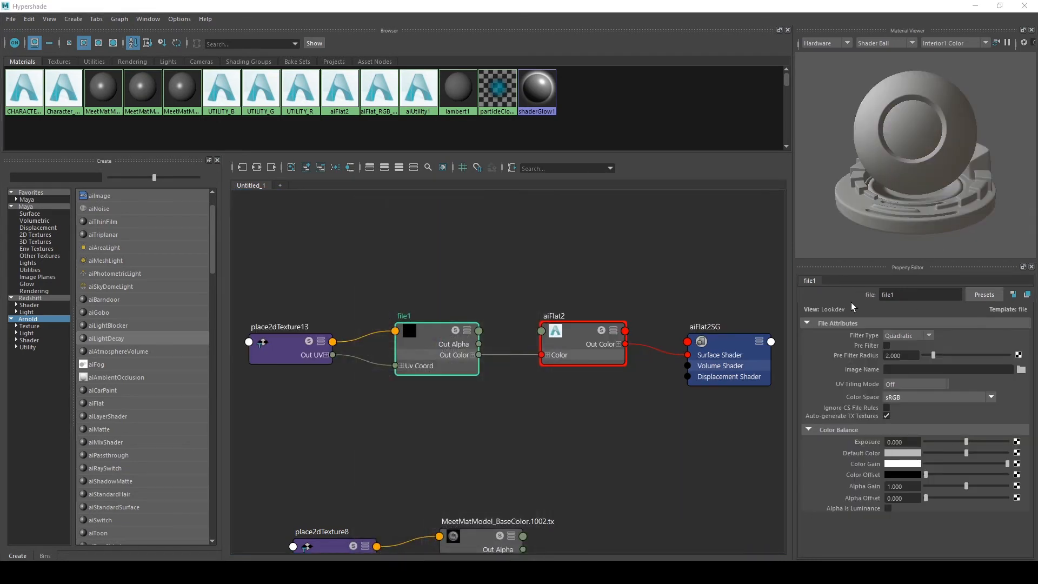
pyautogui.click(1020, 371)
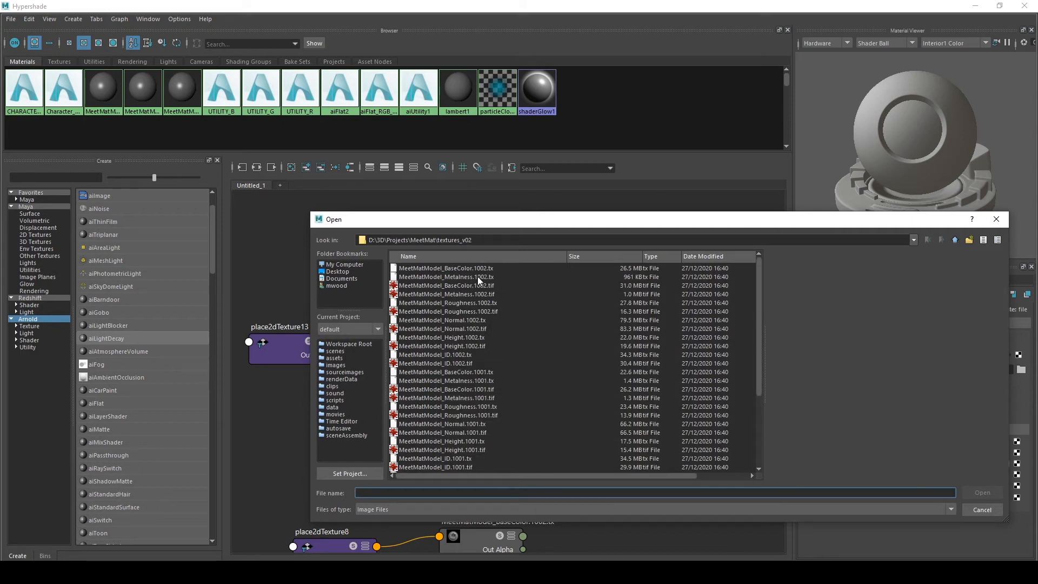
pyautogui.click(455, 355)
pyautogui.click(990, 491)
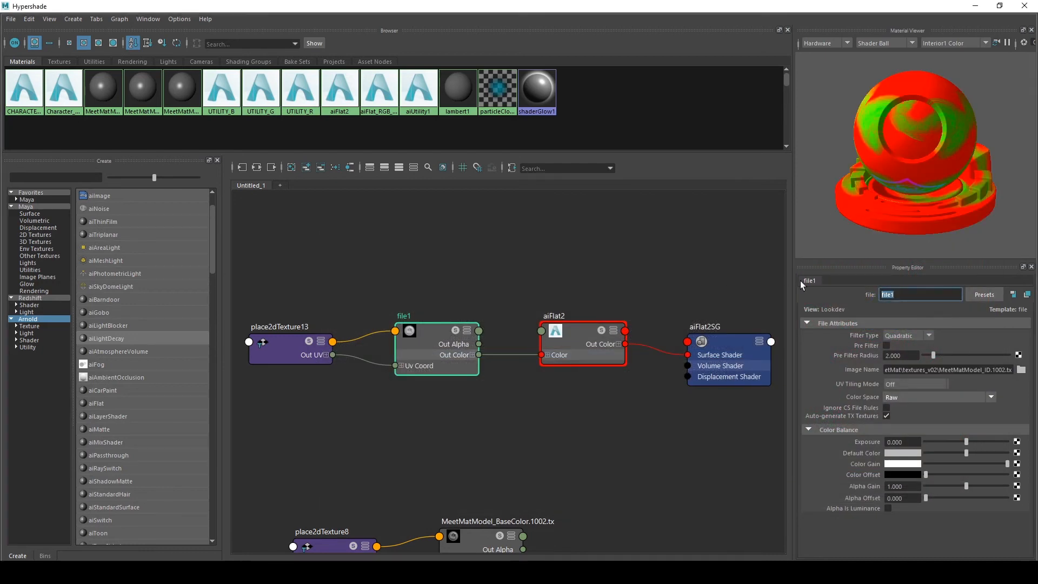
# Rename the file node to ID_IMG and set its UV Tiling Mode to UDIM (Mari)
pyautogui.write('ID_IMG')
pyautogui.press('Return')
pyautogui.click(891, 384)
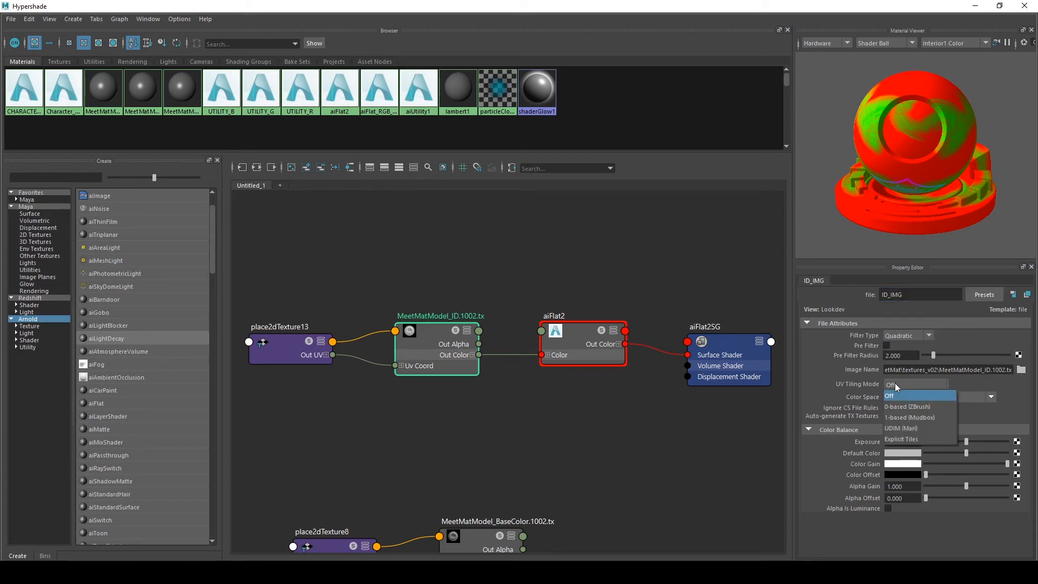
pyautogui.click(899, 426)
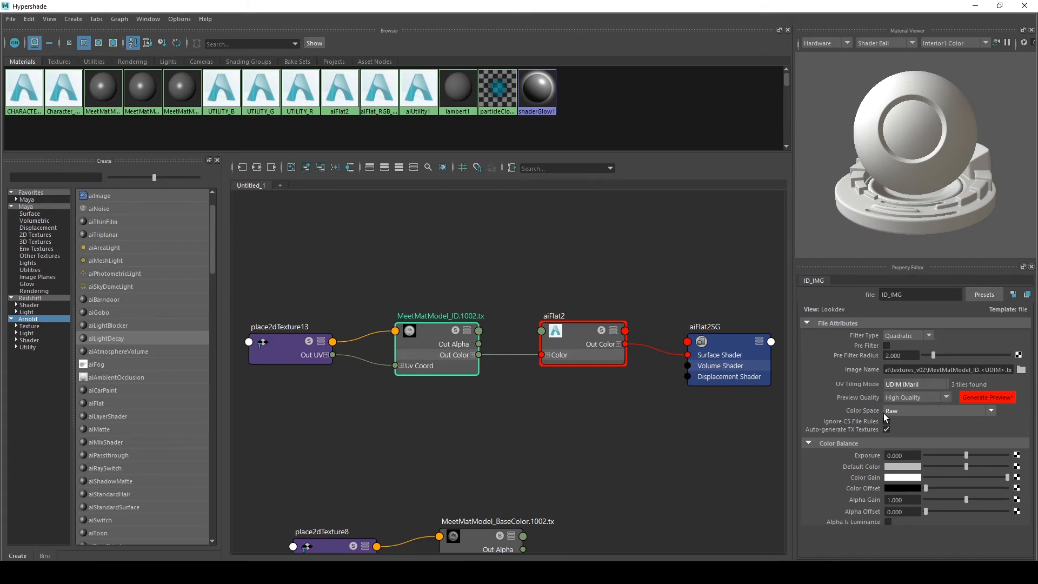
pyautogui.click(902, 413)
pyautogui.click(903, 411)
# Rename the aiFlat shader node to aiFlat_ID
pyautogui.scroll(3, 621, 440)
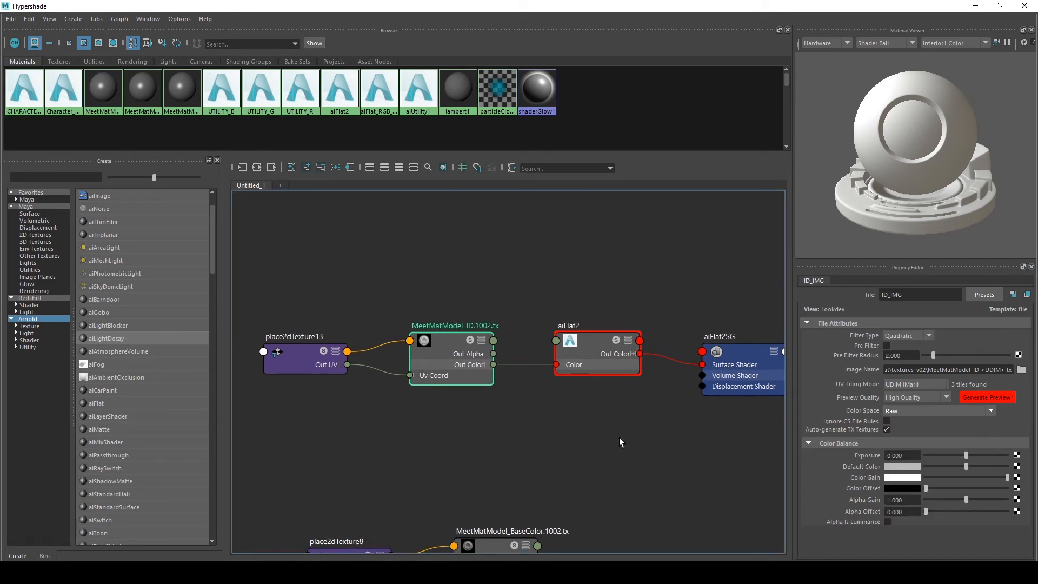
pyautogui.scroll(-3, 501, 400)
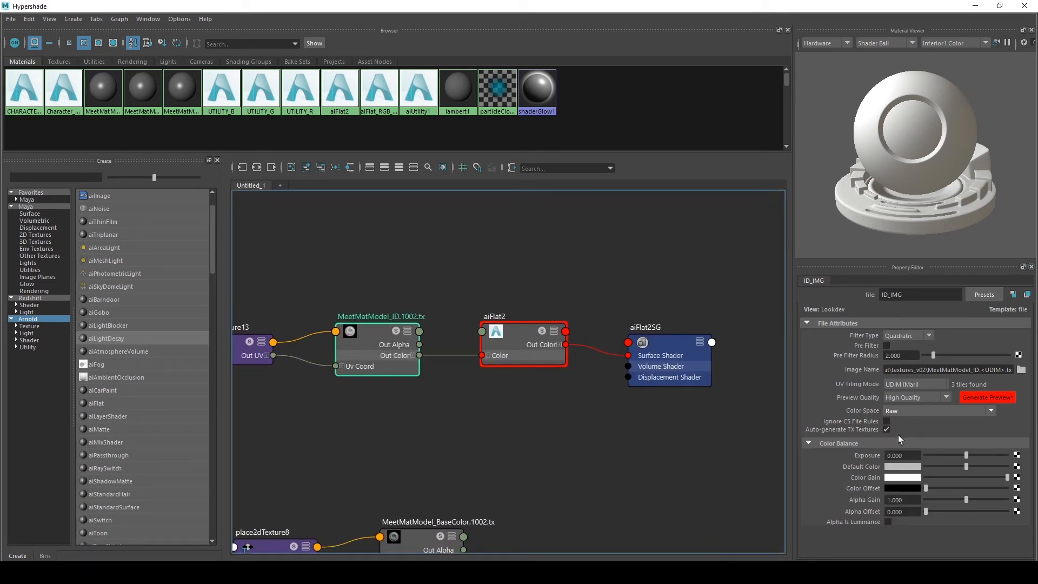
pyautogui.keyDown('alt'); pyautogui.moveTo(580, 458); pyautogui.dragTo(597, 468, button='middle'); pyautogui.keyUp('alt')
pyautogui.keyDown('alt'); pyautogui.moveTo(630, 434); pyautogui.dragTo(646, 440, button='middle'); pyautogui.keyUp('alt')
pyautogui.click(557, 349)
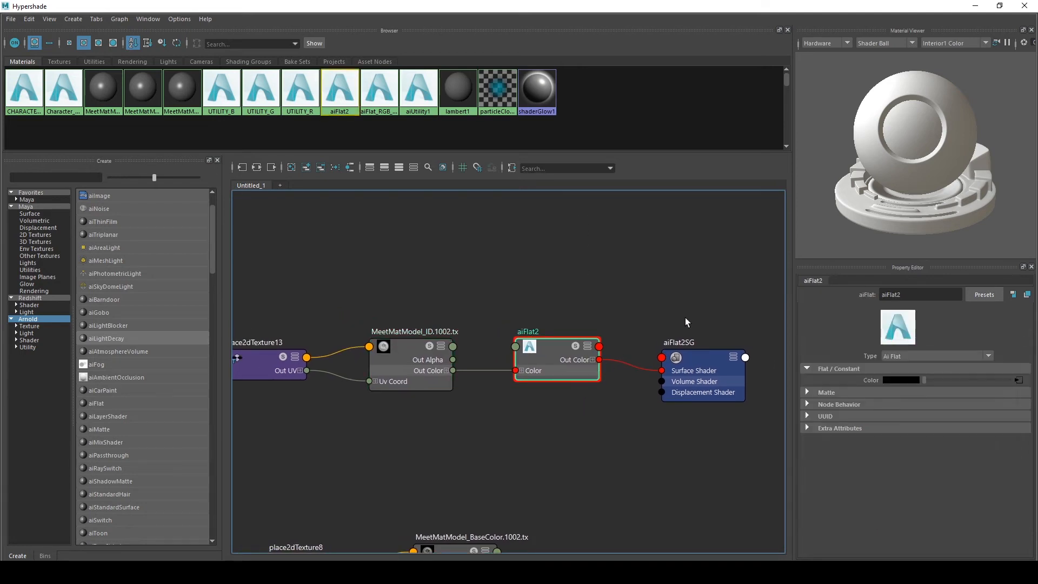
pyautogui.click(930, 293)
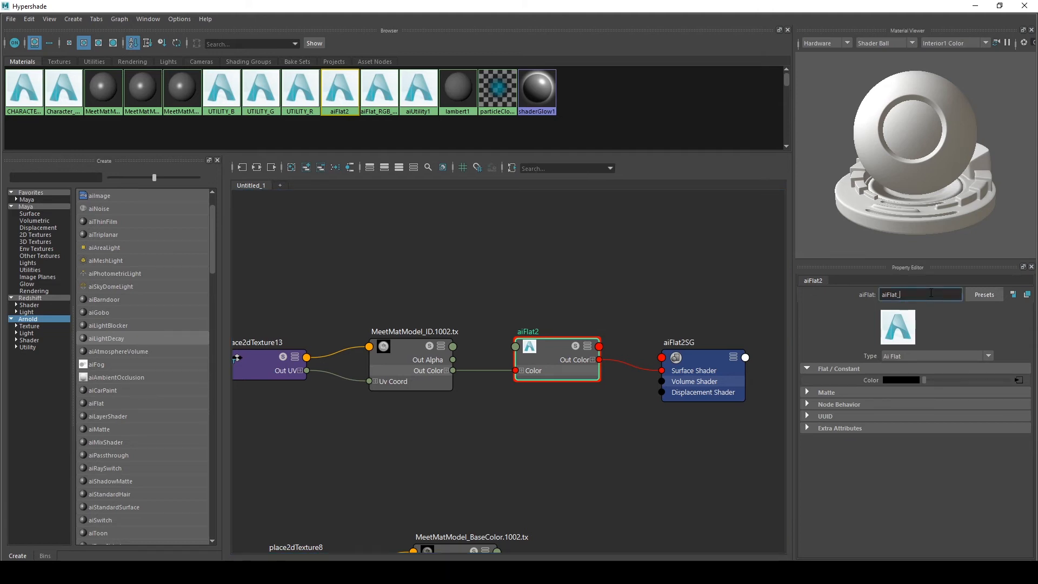
pyautogui.write('_ID')
pyautogui.press('Return')
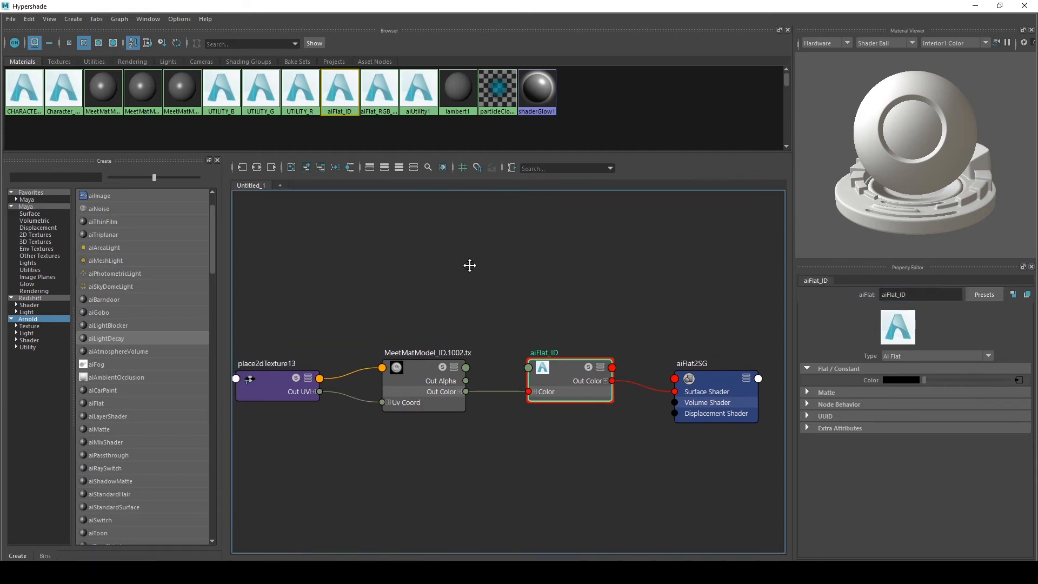
# Create an aiUtility shader node in the graph
pyautogui.press('Tab')
pyautogui.write('ai')
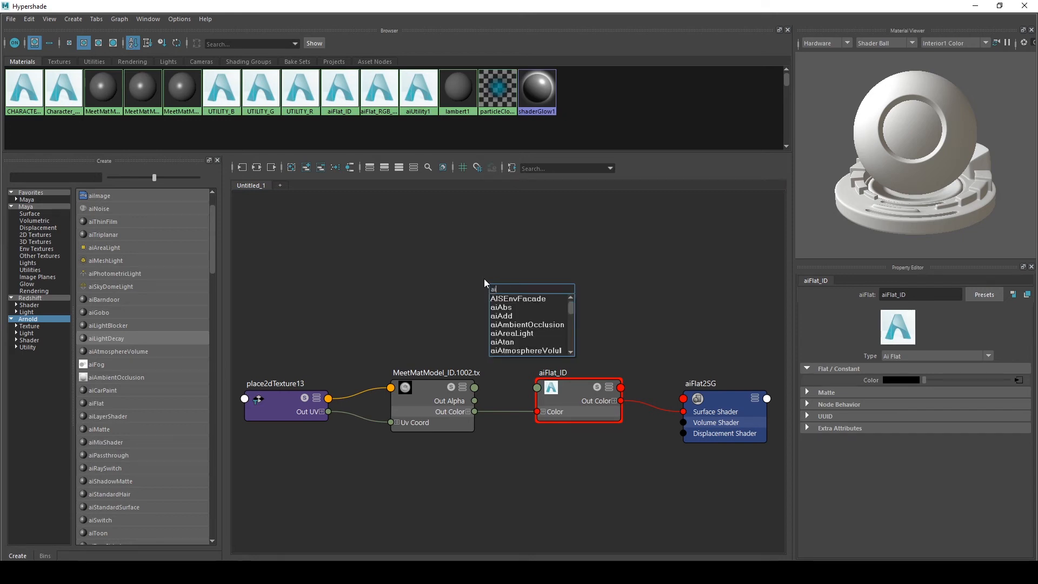
pyautogui.write('utility')
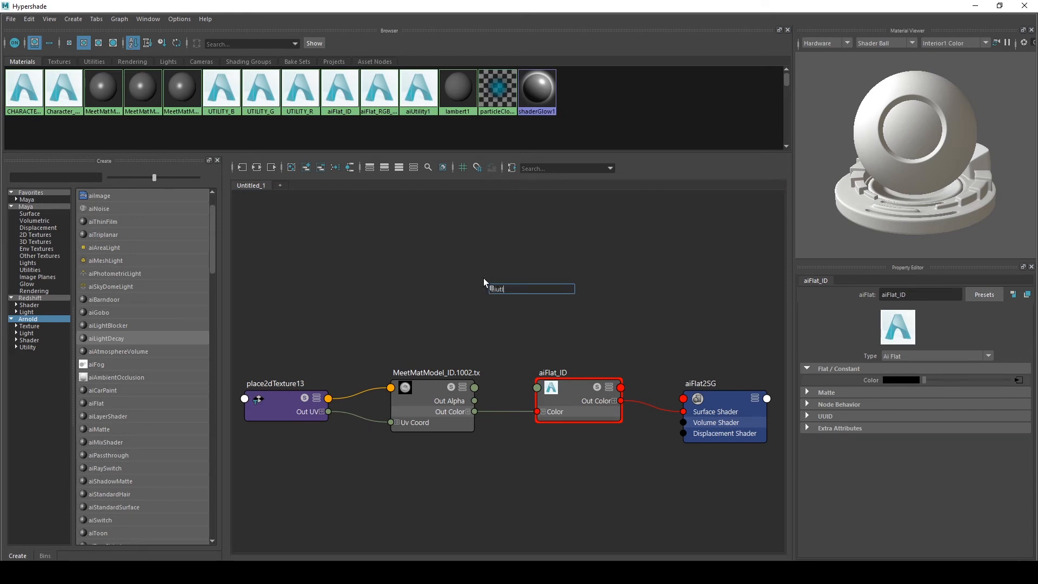
pyautogui.press('Return')
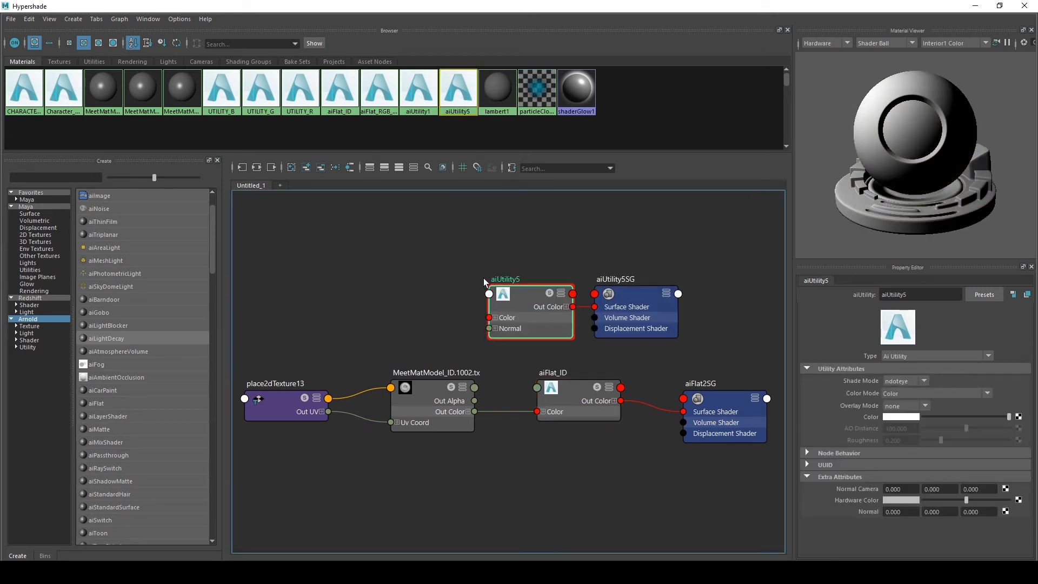
# Reposition the aiUtility node above the ID texture network
pyautogui.moveTo(519, 237); pyautogui.dragTo(541, 368)
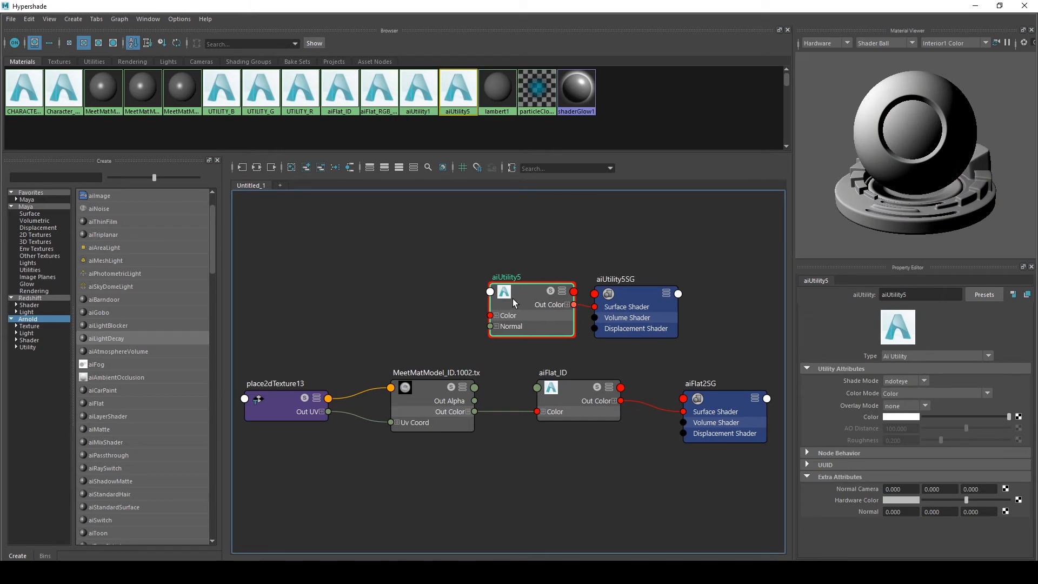
pyautogui.moveTo(512, 299); pyautogui.dragTo(468, 346)
pyautogui.keyDown('alt'); pyautogui.moveTo(562, 346); pyautogui.dragTo(562, 268, button='middle'); pyautogui.keyUp('alt')
pyautogui.keyDown('alt'); pyautogui.moveTo(550, 221); pyautogui.dragTo(579, 346, button='middle'); pyautogui.keyUp('alt')
pyautogui.scroll(1, 578, 345)
pyautogui.moveTo(504, 396); pyautogui.dragTo(522, 315)
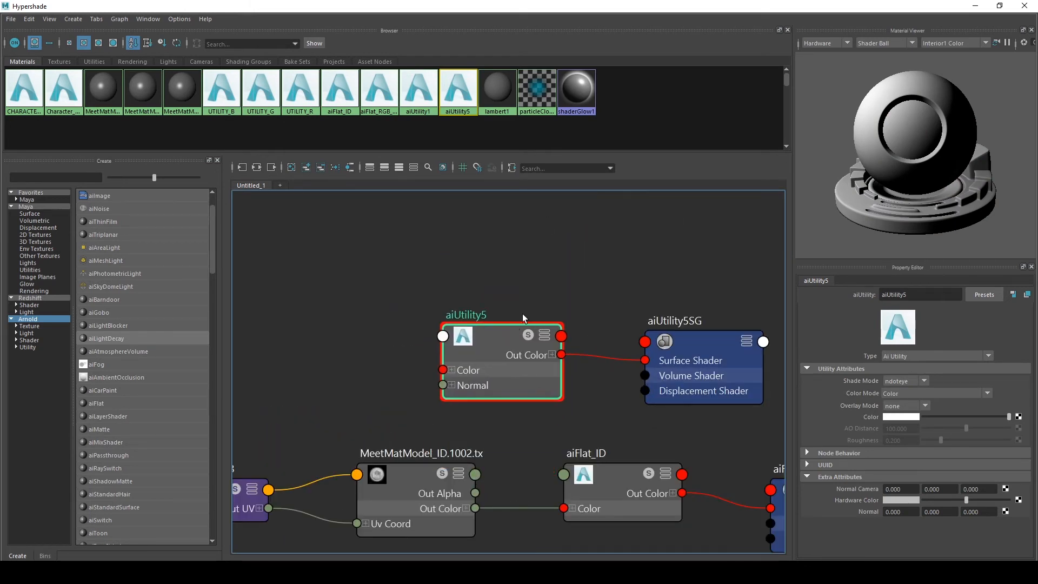
pyautogui.scroll(-2, 650, 345)
pyautogui.keyDown('alt'); pyautogui.moveTo(653, 330); pyautogui.dragTo(699, 348, button='middle'); pyautogui.keyUp('alt')
pyautogui.moveTo(738, 361); pyautogui.dragTo(776, 491)
pyautogui.keyDown('alt'); pyautogui.moveTo(776, 491); pyautogui.dragTo(736, 345, button='middle'); pyautogui.keyUp('alt')
pyautogui.moveTo(736, 345); pyautogui.dragTo(733, 335)
pyautogui.keyDown('alt'); pyautogui.moveTo(593, 351); pyautogui.dragTo(491, 429, button='middle'); pyautogui.keyUp('alt')
pyautogui.scroll(2, 592, 356)
pyautogui.moveTo(659, 408); pyautogui.dragTo(633, 231)
pyautogui.keyDown('alt'); pyautogui.moveTo(525, 280); pyautogui.dragTo(505, 328, button='middle'); pyautogui.keyUp('alt')
pyautogui.moveTo(530, 216); pyautogui.dragTo(446, 268)
pyautogui.click(338, 279)
pyautogui.click(444, 264)
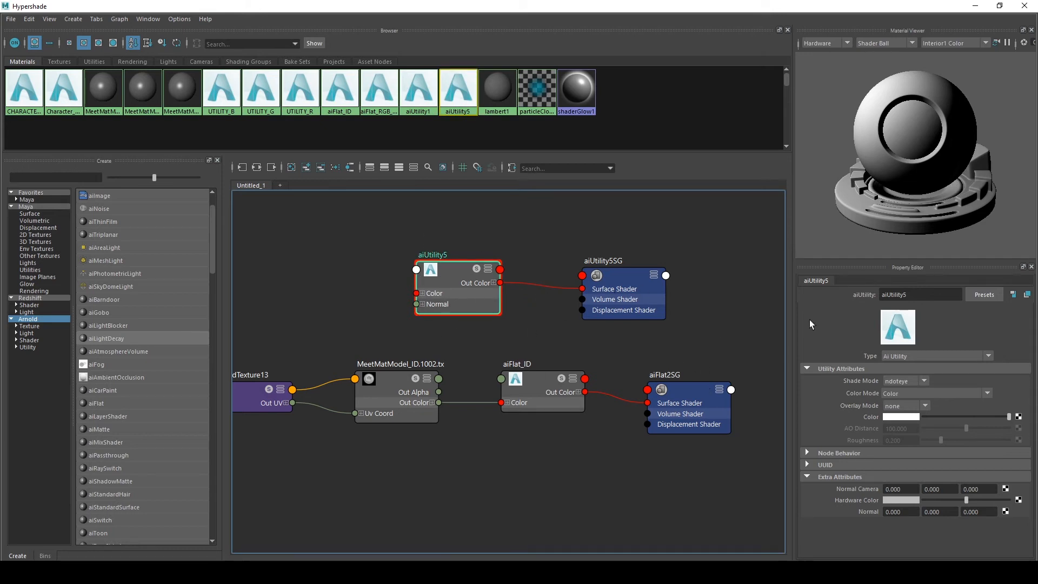
# Browse the aiUtility node's Color Mode and Overlay Mode options
pyautogui.click(897, 394)
pyautogui.click(896, 394)
pyautogui.click(895, 394)
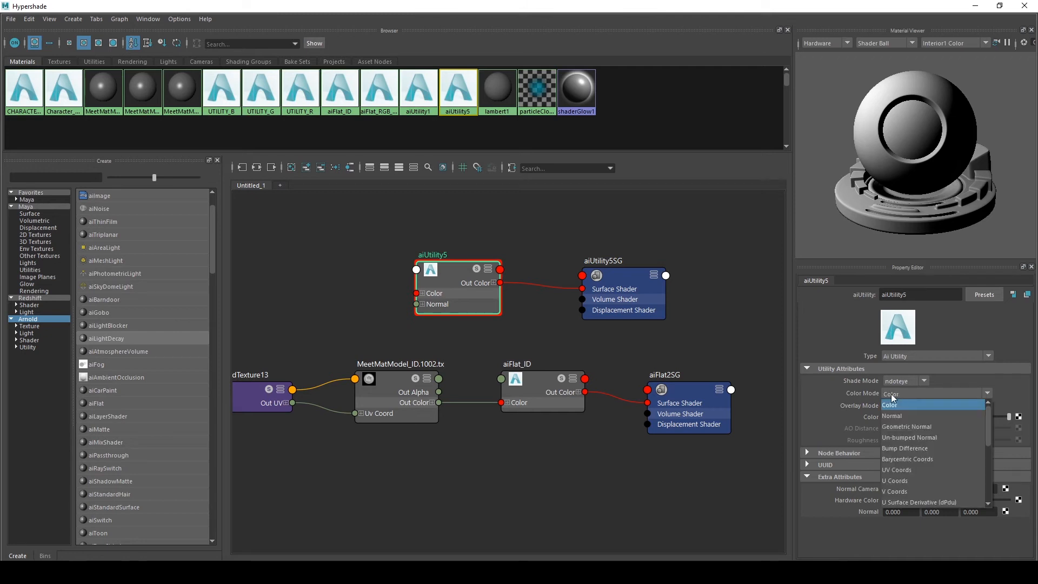
pyautogui.click(846, 424)
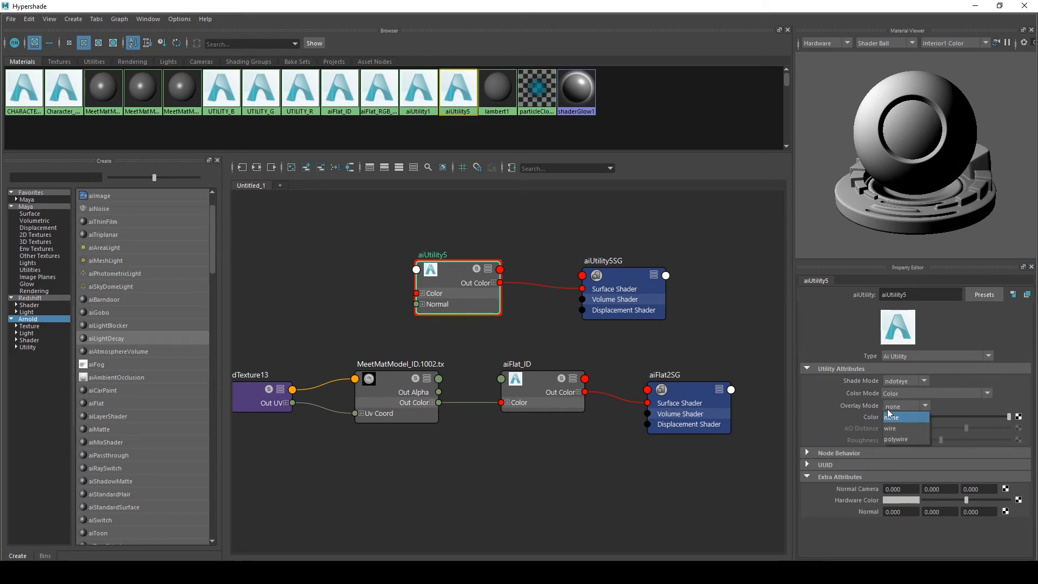
pyautogui.click(890, 395)
pyautogui.scroll(-5, 924, 479)
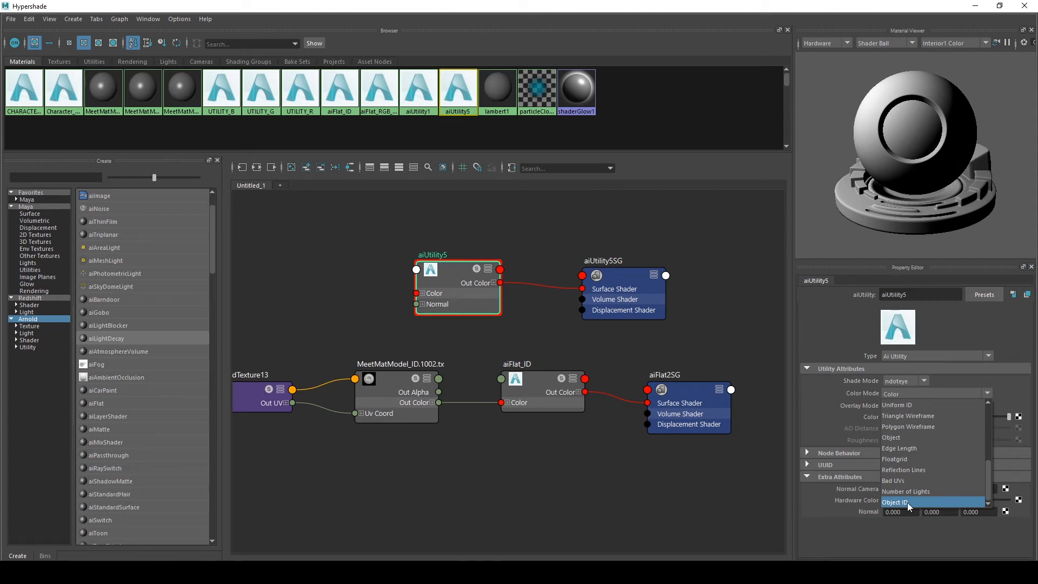
pyautogui.scroll(5, 907, 502)
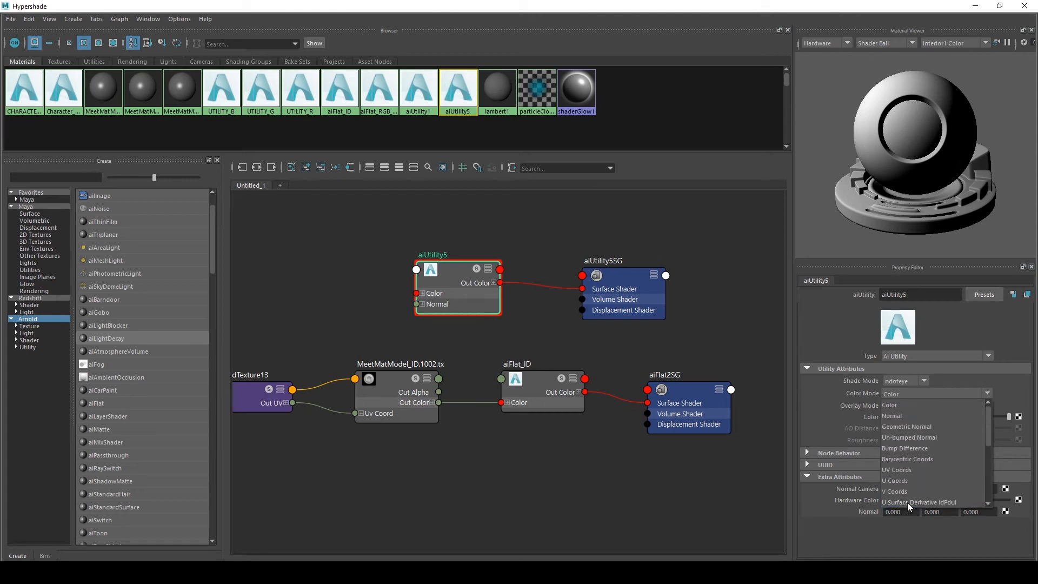
pyautogui.click(471, 210)
# Create a samplerInfo node beside the aiUtility node and reselect the aiUtility node
pyautogui.click(483, 246)
pyautogui.moveTo(444, 271); pyautogui.dragTo(443, 253)
pyautogui.keyDown('alt'); pyautogui.moveTo(307, 294); pyautogui.dragTo(377, 370, button='middle'); pyautogui.keyUp('alt')
pyautogui.click(367, 304)
pyautogui.press('Tab')
pyautogui.write('samp')
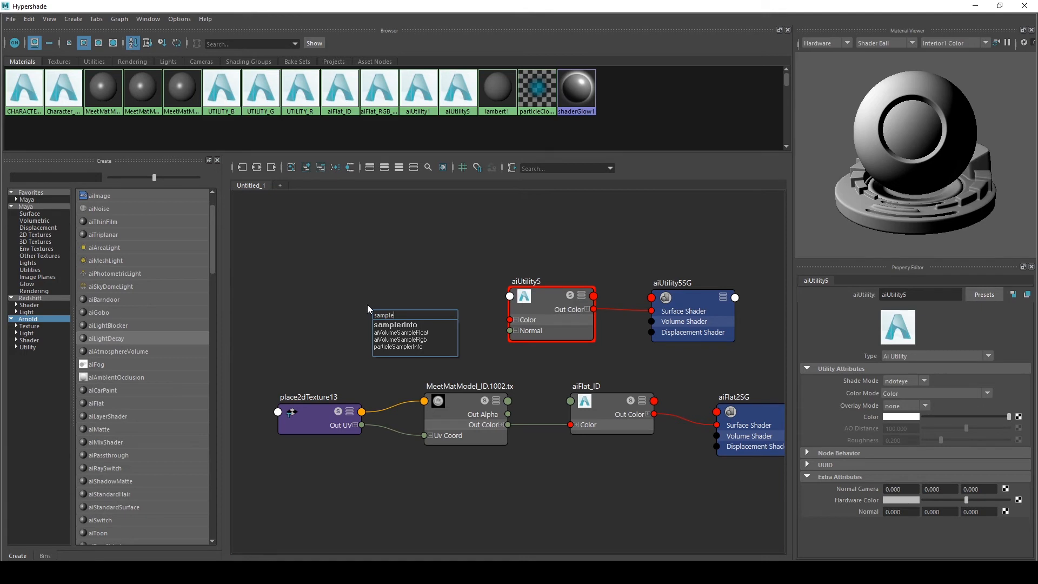
pyautogui.press('Return')
pyautogui.moveTo(426, 323); pyautogui.dragTo(420, 198)
pyautogui.keyDown('alt'); pyautogui.moveTo(475, 239); pyautogui.dragTo(457, 308, button='middle'); pyautogui.keyUp('alt')
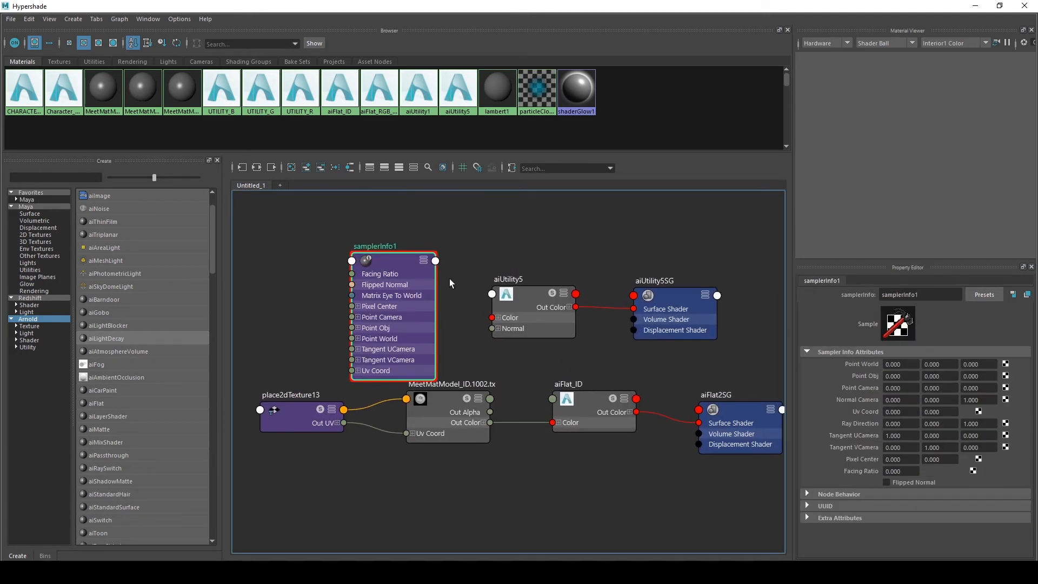
pyautogui.click(517, 298)
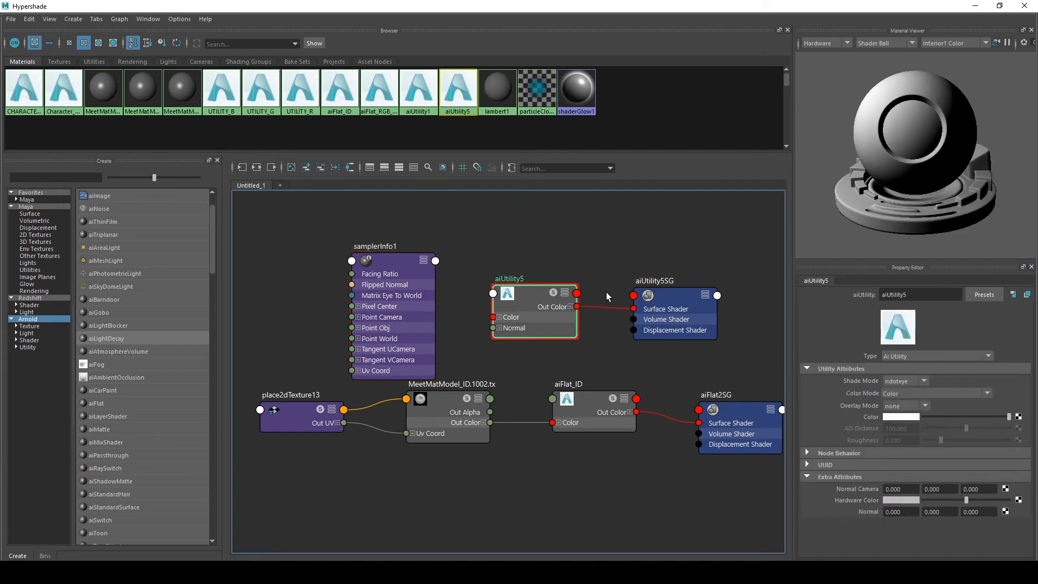
# Delete the samplerInfo node, the aiUtility node and its shading group from the graph
pyautogui.moveTo(282, 226); pyautogui.dragTo(702, 352)
pyautogui.moveTo(518, 293); pyautogui.dragTo(464, 250)
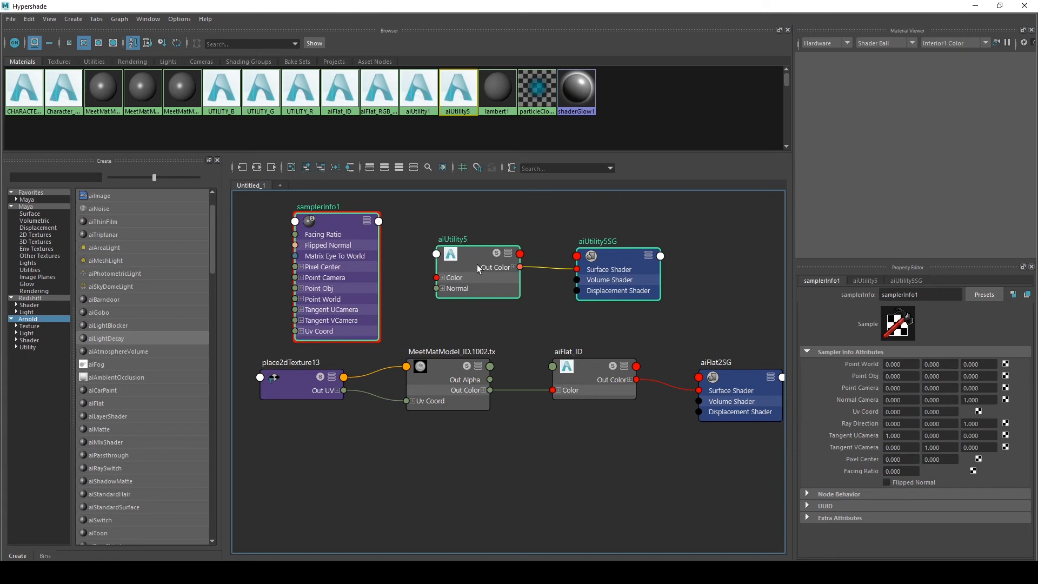
pyautogui.keyDown('alt'); pyautogui.moveTo(490, 309); pyautogui.dragTo(443, 341, button='middle'); pyautogui.keyUp('alt')
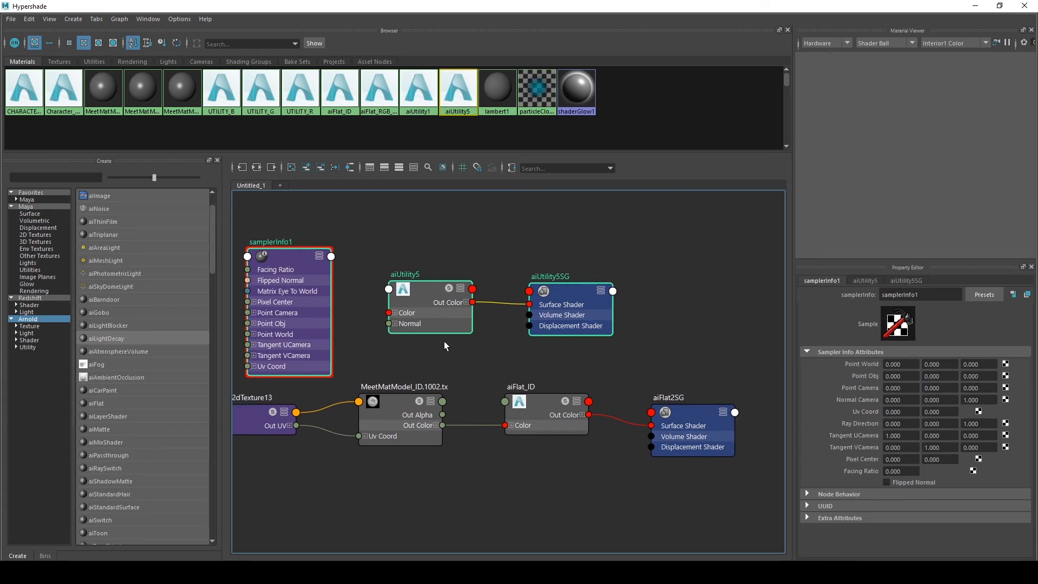
pyautogui.press('Delete')
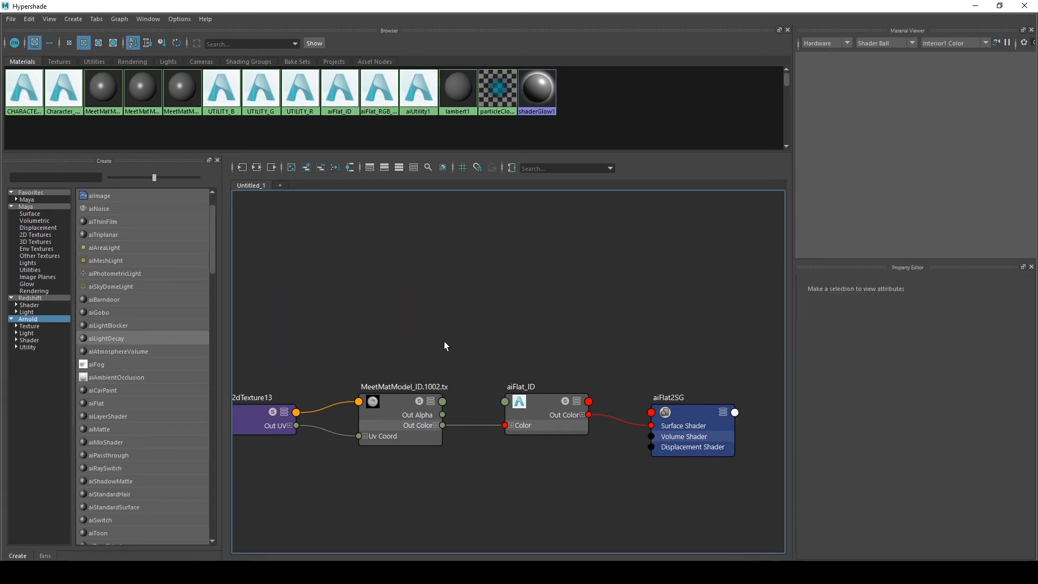
# Inspect the ID texture network and select the aiFlat_ID shader
pyautogui.moveTo(451, 341); pyautogui.dragTo(565, 546)
pyautogui.keyDown('alt'); pyautogui.moveTo(554, 493); pyautogui.dragTo(580, 426, button='middle'); pyautogui.keyUp('alt')
pyautogui.scroll(-1, 493, 475)
pyautogui.scroll(1, 532, 479)
pyautogui.scroll(-2, 597, 437)
pyautogui.scroll(2, 580, 426)
pyautogui.keyDown('alt'); pyautogui.moveTo(643, 302); pyautogui.dragTo(610, 283, button='middle'); pyautogui.keyUp('alt')
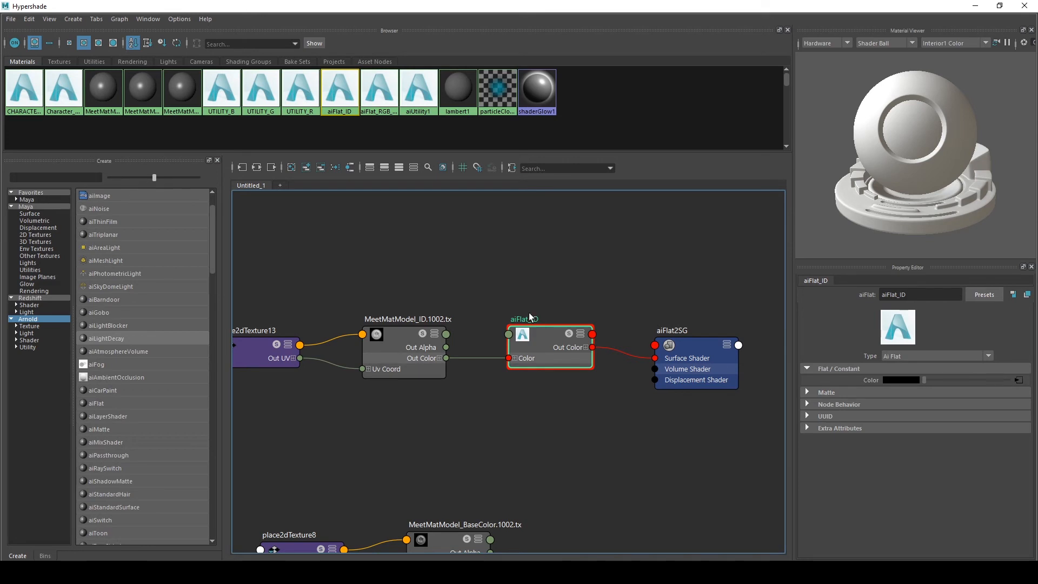
pyautogui.click(403, 336)
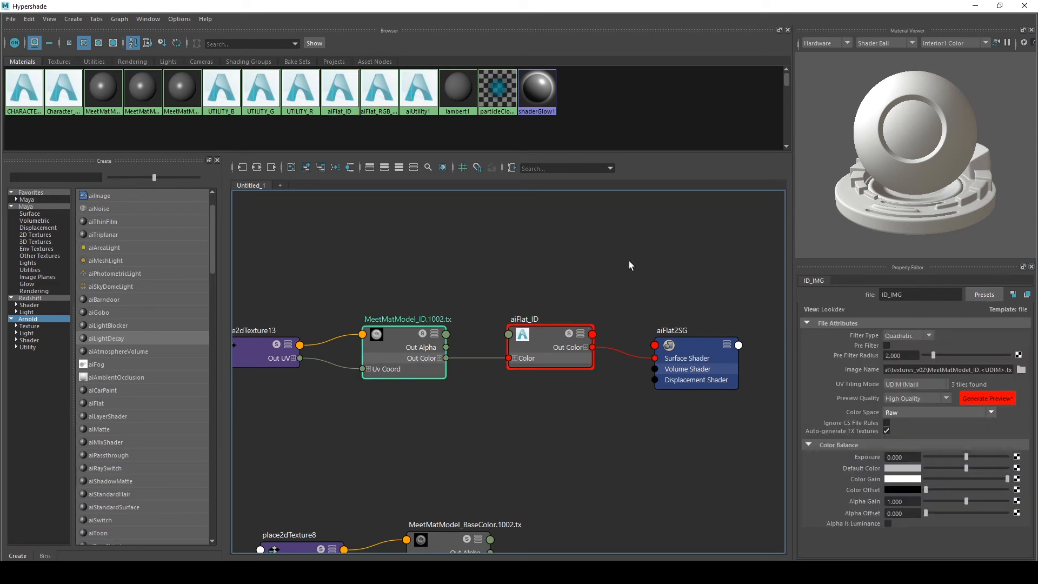
pyautogui.moveTo(532, 260); pyautogui.dragTo(557, 346)
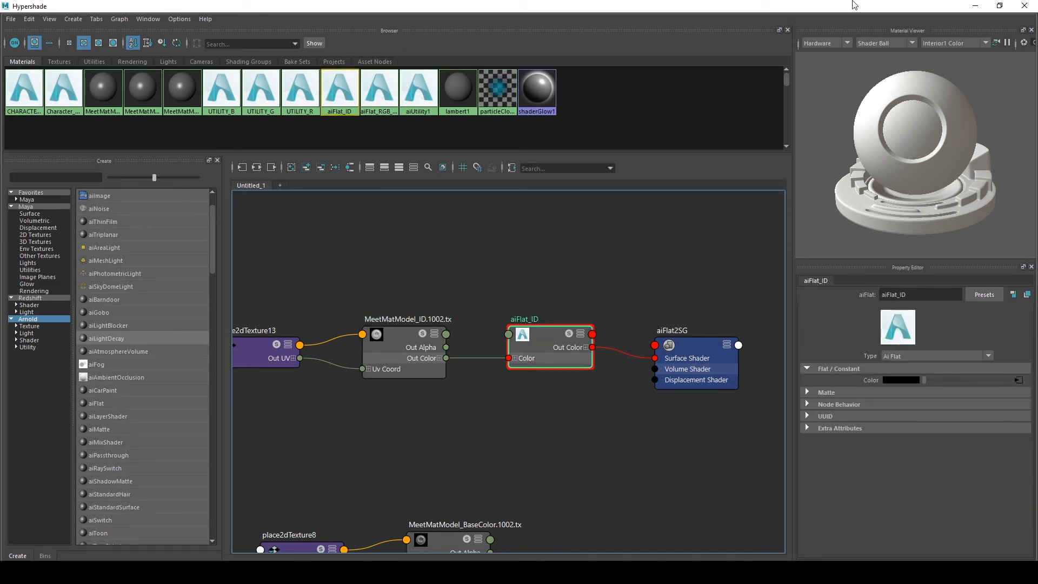
pyautogui.click(975, 6)
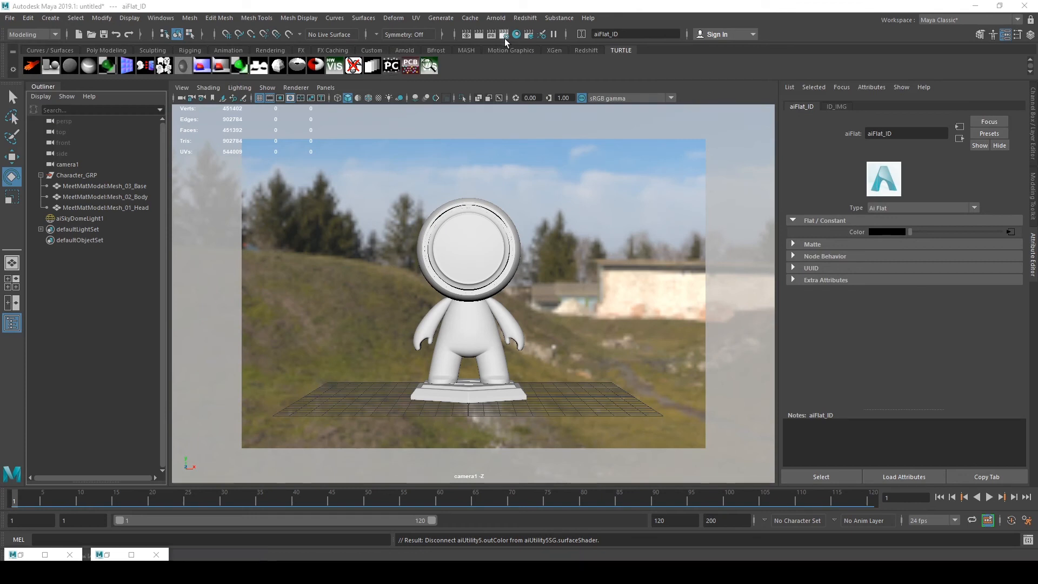
# Open the Arnold render settings and delete all existing AOVs
pyautogui.click(504, 34)
pyautogui.click(522, 217)
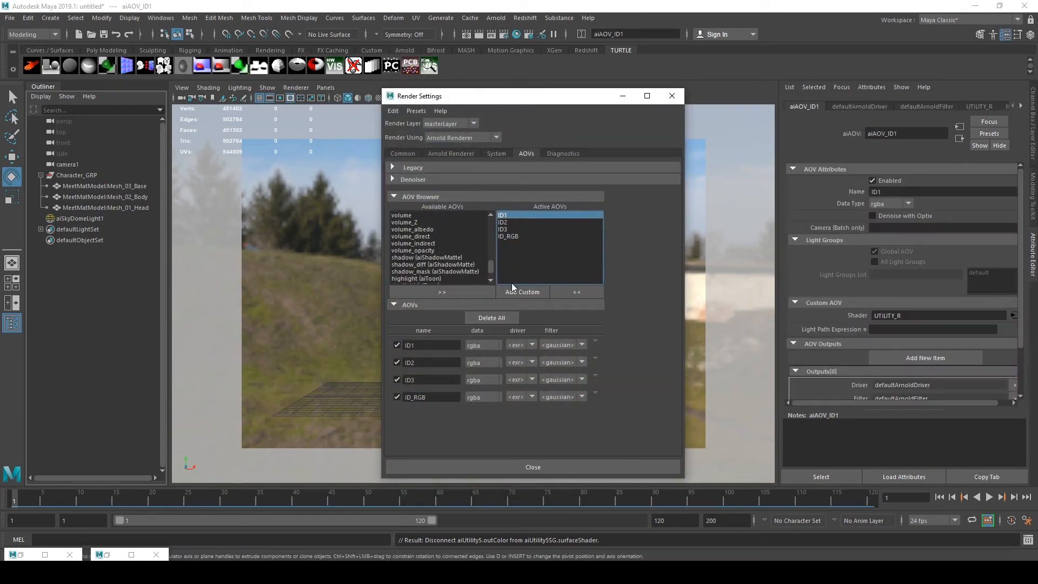
pyautogui.click(490, 319)
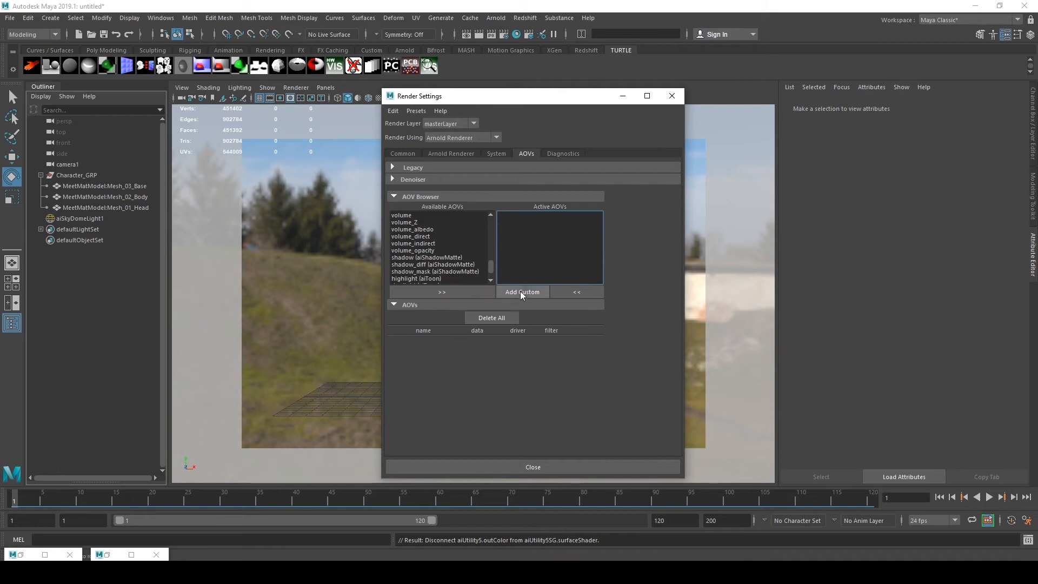
# Add a custom AOV named ID_RGB
pyautogui.click(521, 291)
pyautogui.write('ID_RGB')
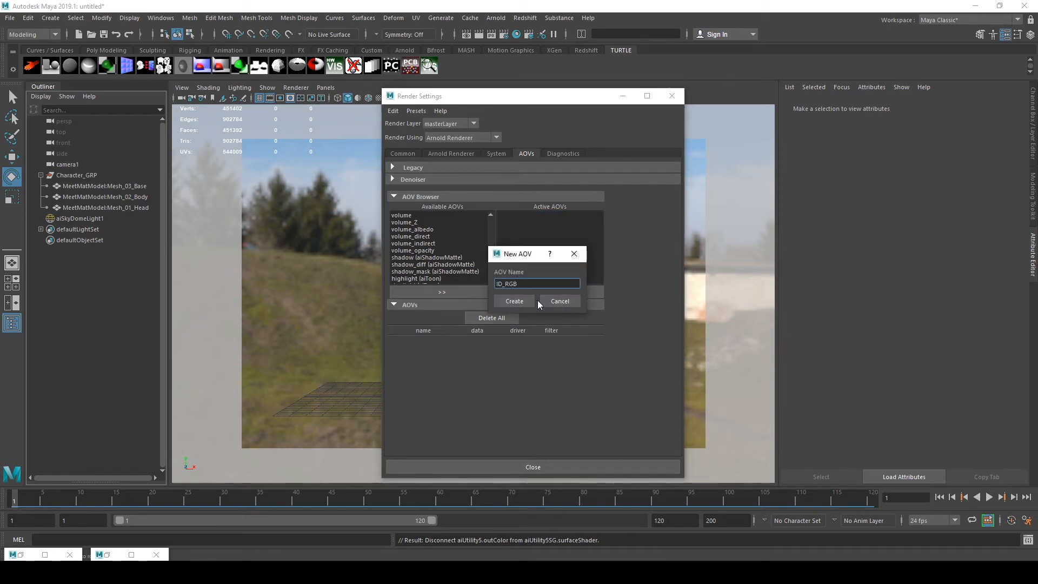
pyautogui.click(502, 302)
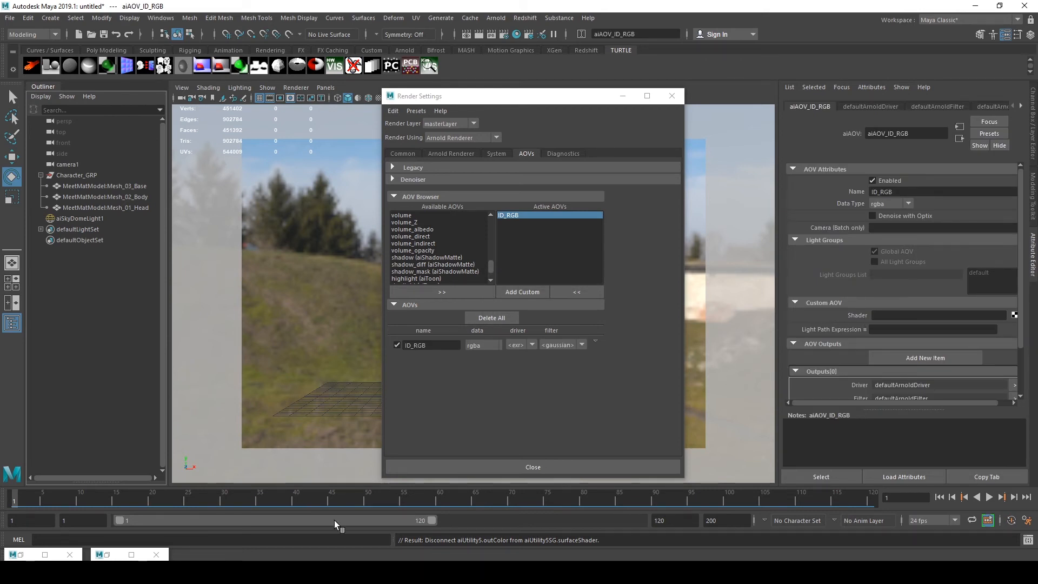
# Assign the aiFlat_ID shader as the custom shader of the ID_RGB AOV
pyautogui.click(103, 555)
pyautogui.click(105, 556)
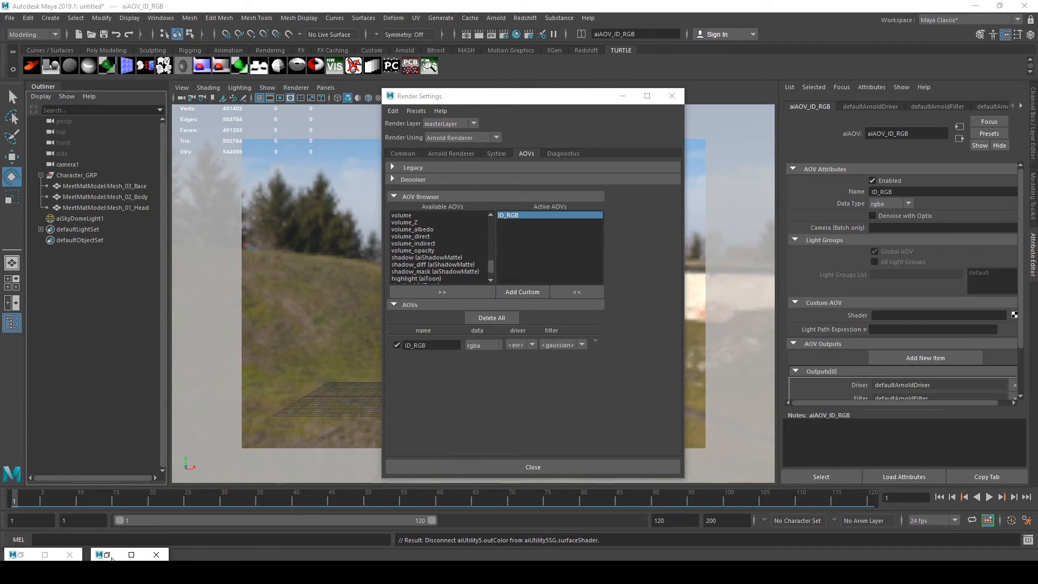
pyautogui.click(106, 557)
pyautogui.moveTo(600, 26); pyautogui.dragTo(447, 89)
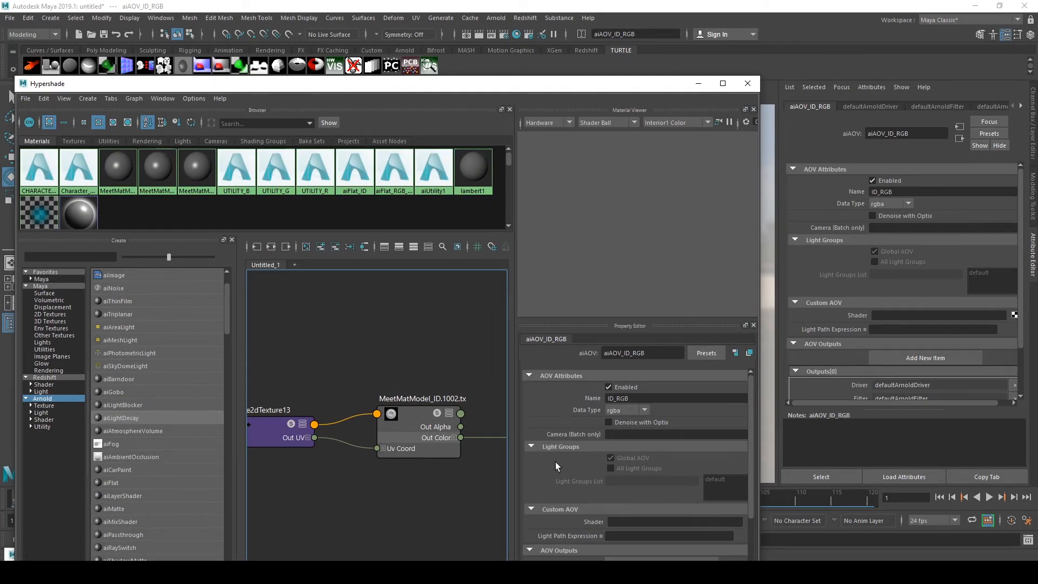
pyautogui.scroll(-2, 305, 357)
pyautogui.keyDown('alt'); pyautogui.moveTo(306, 357); pyautogui.dragTo(195, 360, button='middle'); pyautogui.keyUp('alt')
pyautogui.scroll(2, 370, 378)
pyautogui.keyDown('alt'); pyautogui.moveTo(371, 378); pyautogui.dragTo(864, 317, button='middle'); pyautogui.keyUp('alt')
pyautogui.scroll(-2, 406, 361)
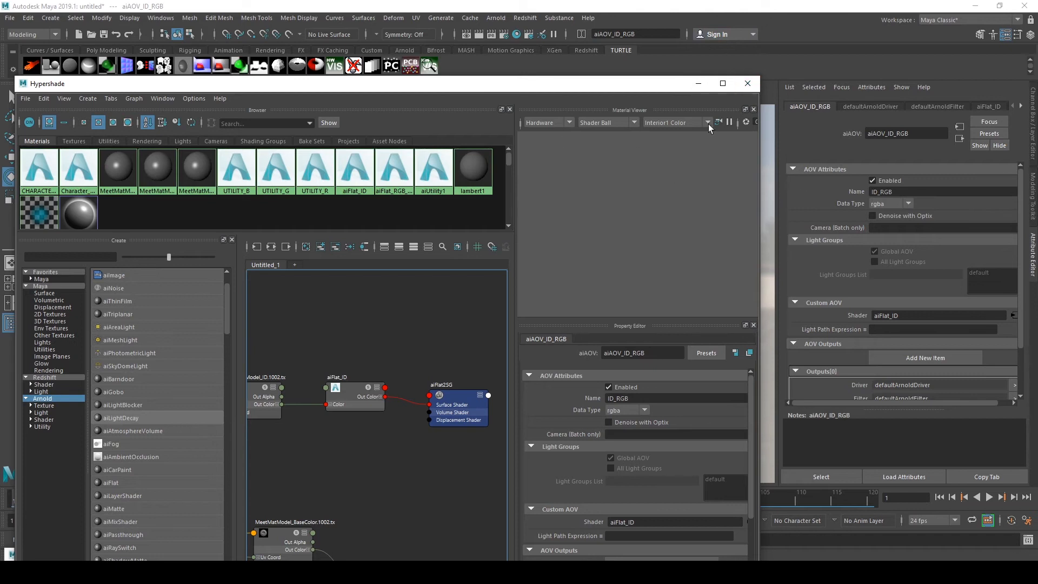
# Render the scene in the Arnold RenderView and inspect the ID_RGB AOV's individual colour and alpha channels
pyautogui.click(696, 85)
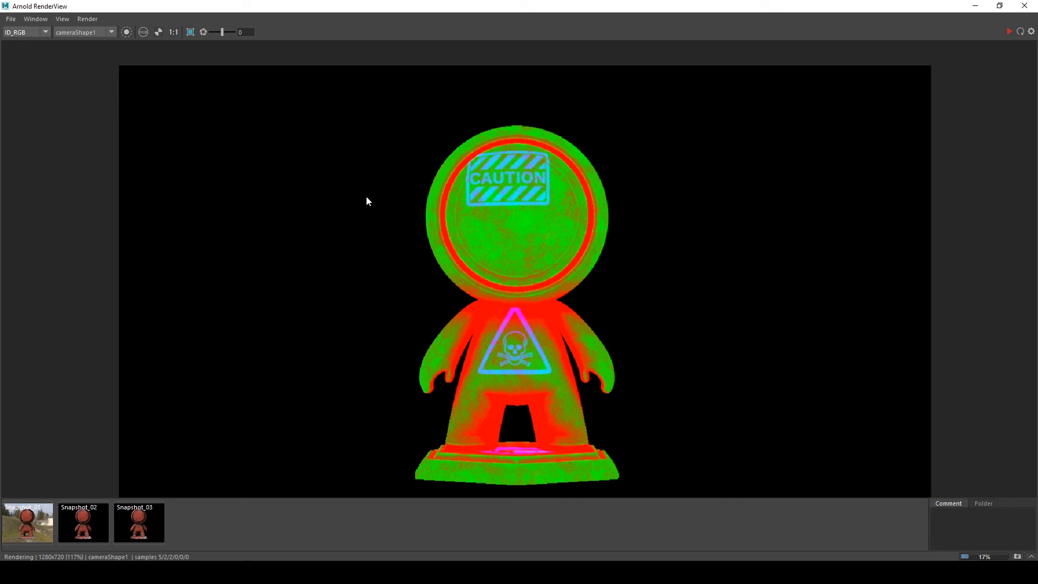
pyautogui.click(85, 19)
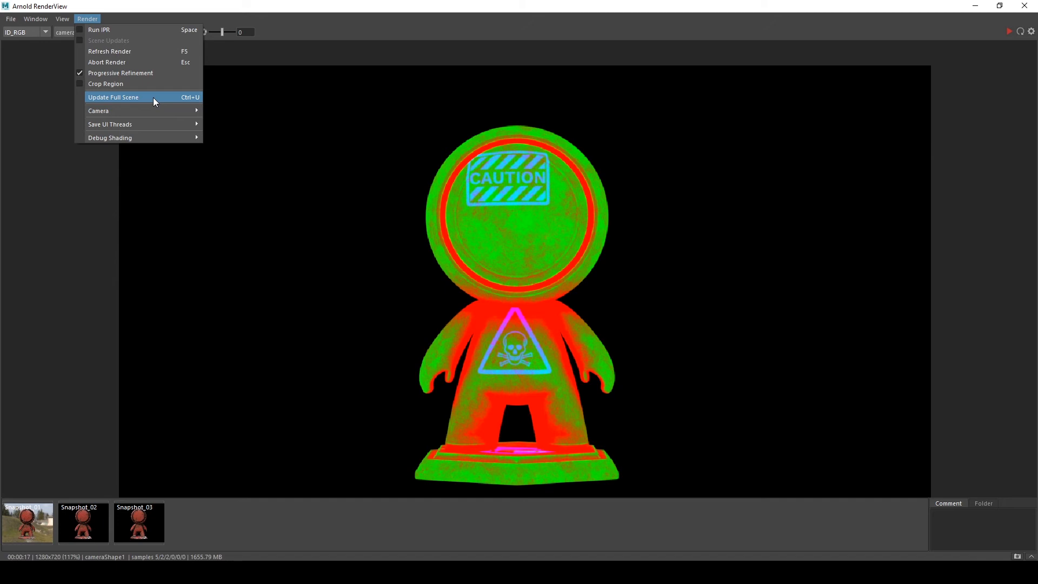
pyautogui.click(88, 21)
pyautogui.moveTo(587, 276); pyautogui.dragTo(553, 259, button='middle')
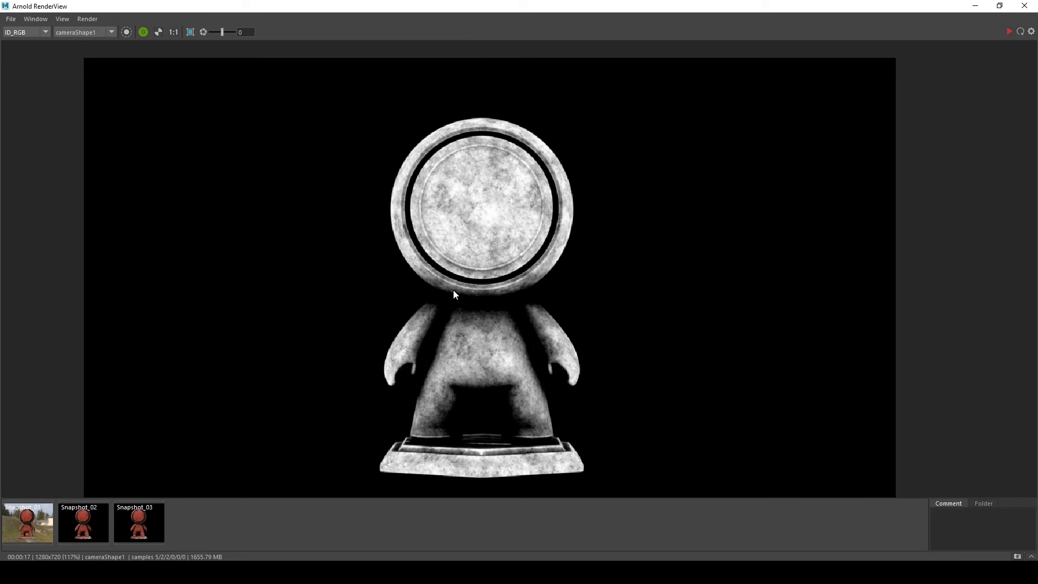
pyautogui.press('b')
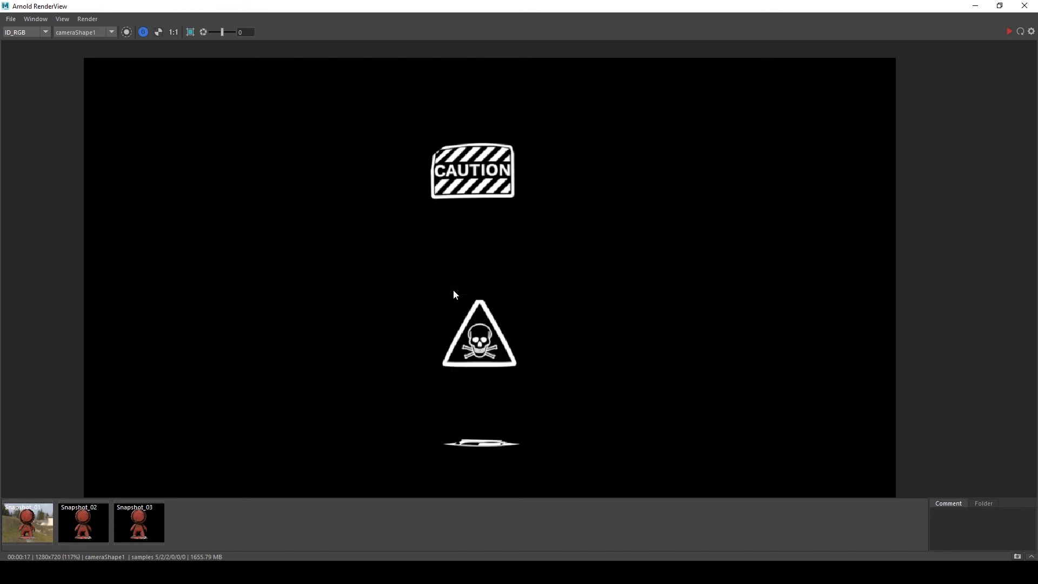
pyautogui.press('a')
pyautogui.press('a')
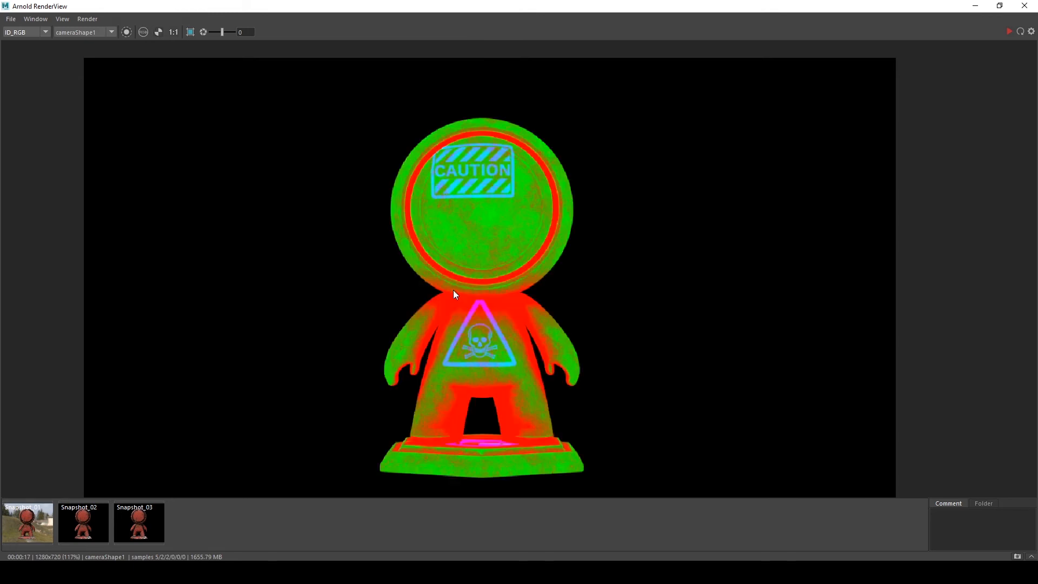
pyautogui.press('a')
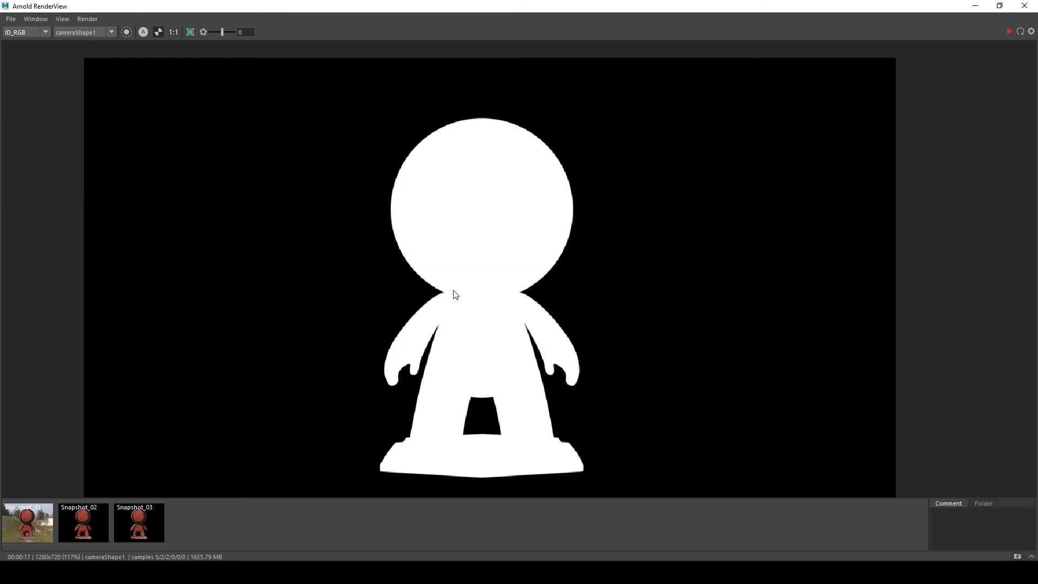
pyautogui.press('a')
# Switch the displayed AOV between ID_RGB and Beauty to compare the renders
pyautogui.click(22, 33)
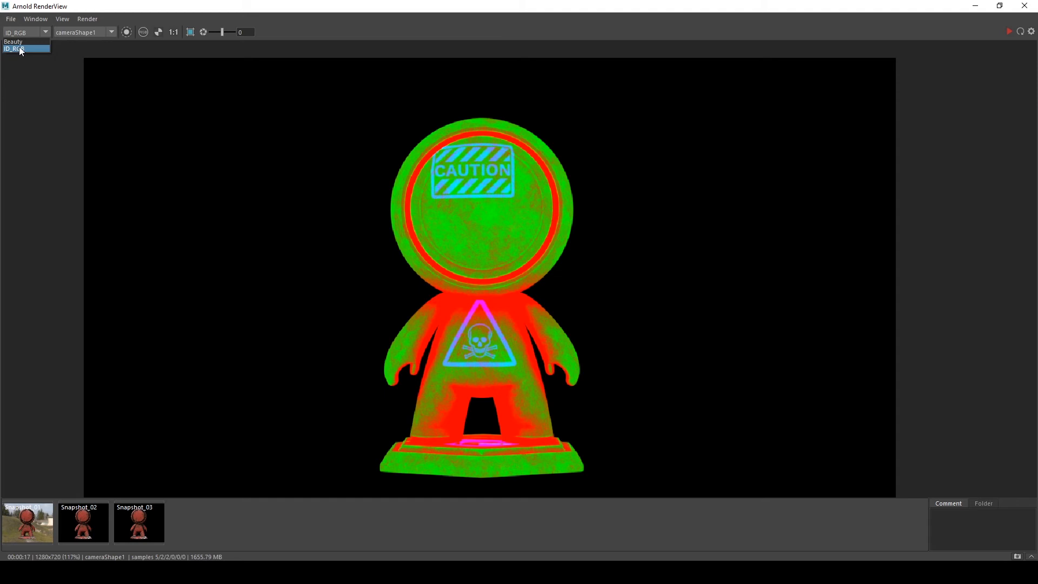
pyautogui.click(19, 48)
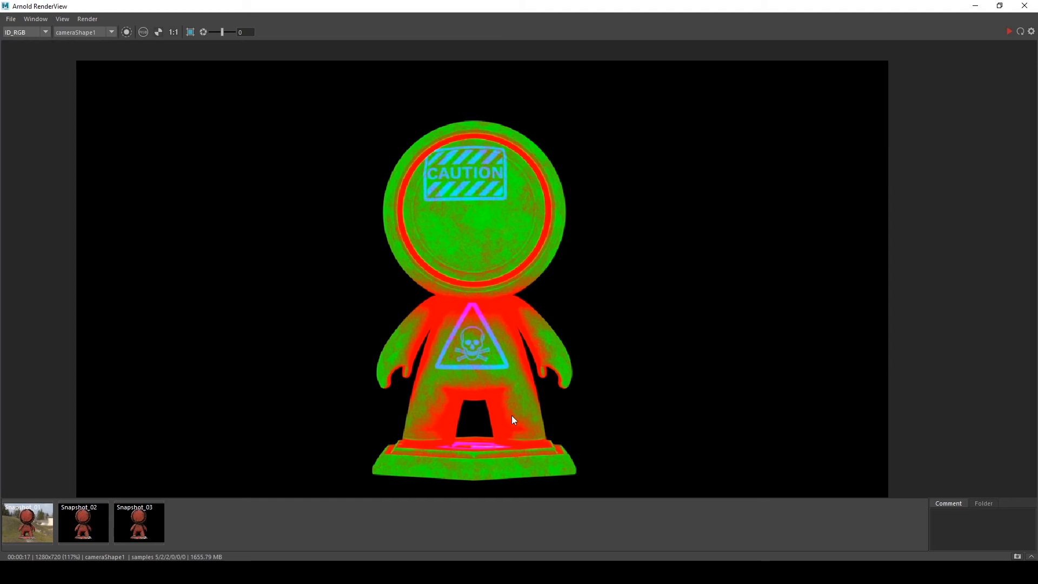
pyautogui.click(18, 34)
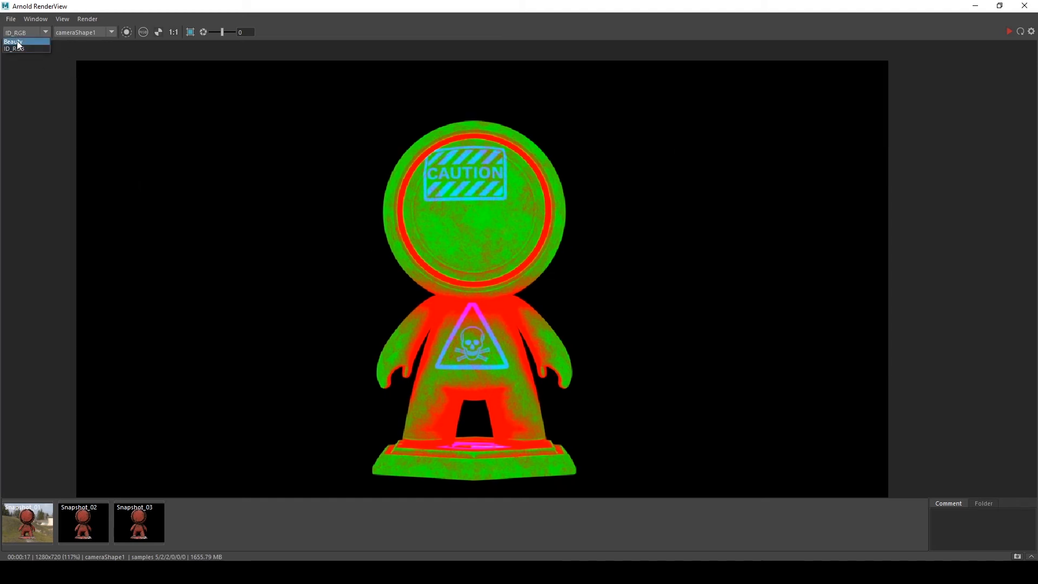
pyautogui.click(19, 42)
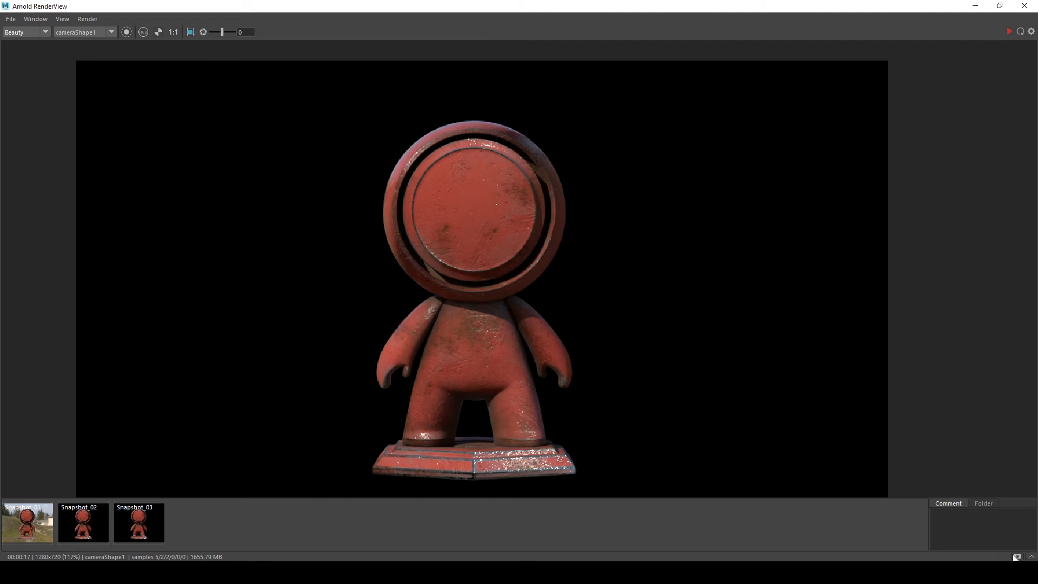
pyautogui.click(975, 6)
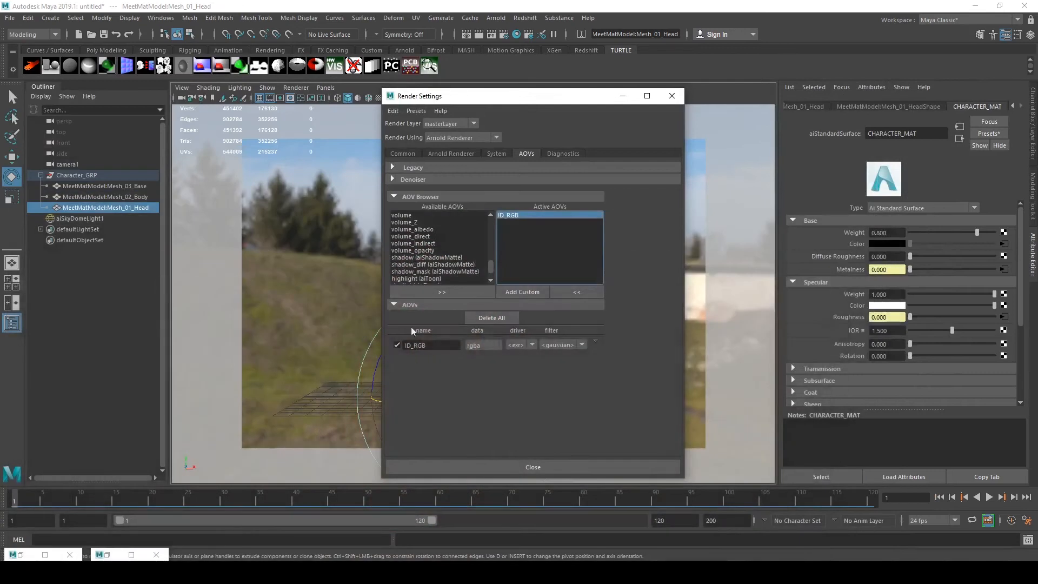
pyautogui.click(624, 95)
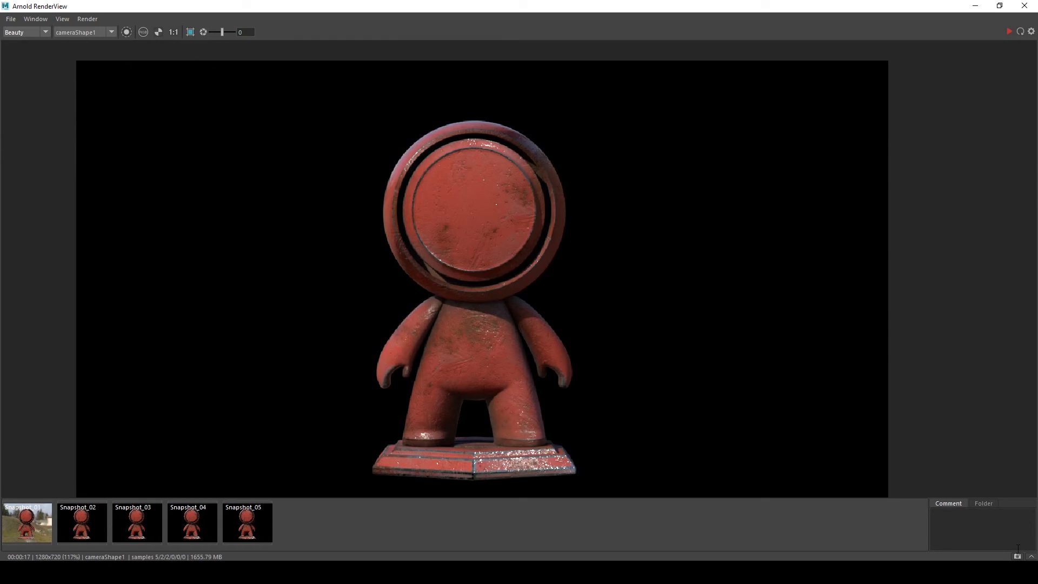
pyautogui.click(975, 6)
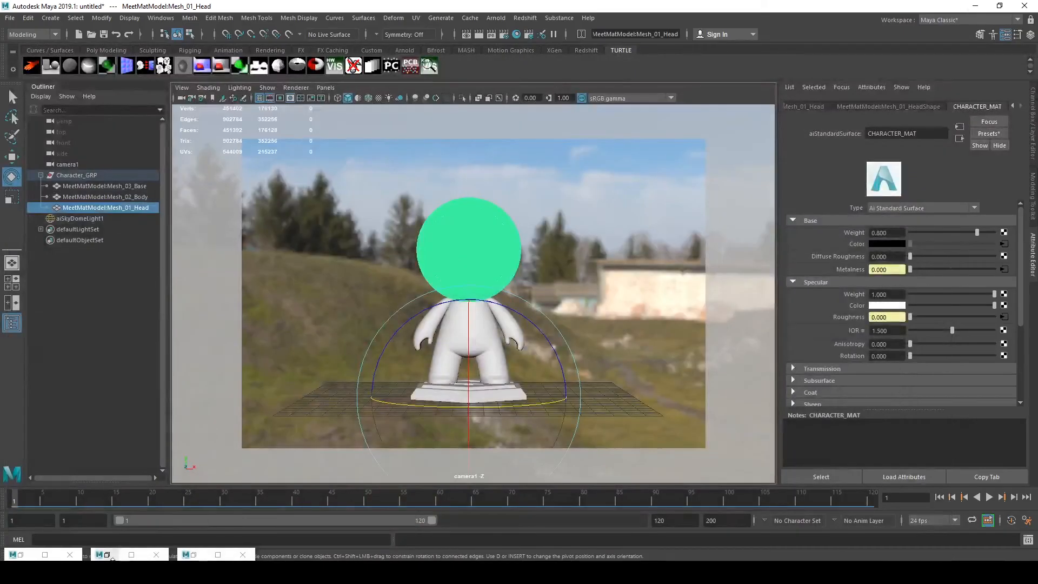
pyautogui.click(109, 554)
pyautogui.click(398, 246)
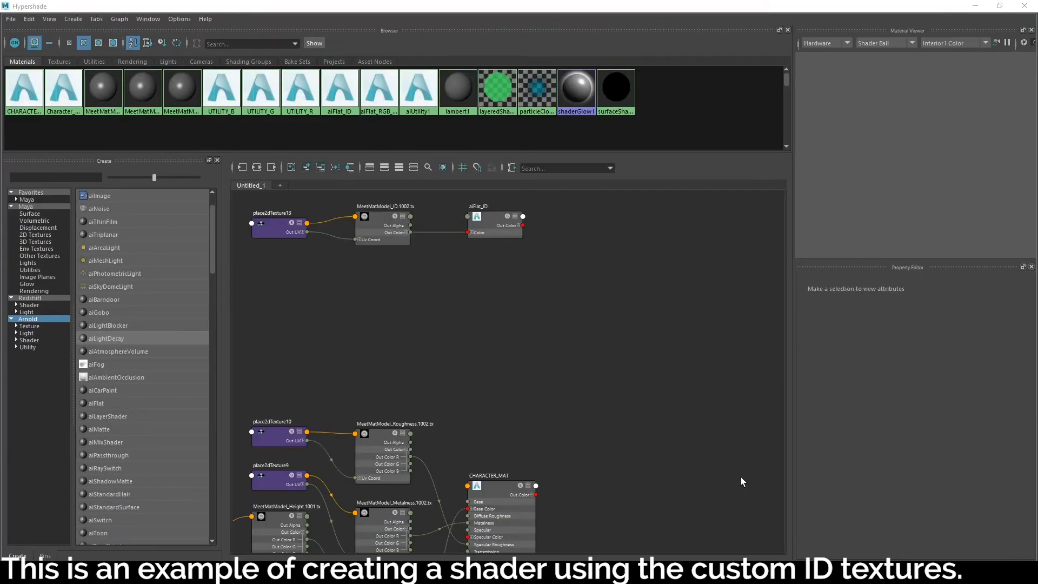
# Create an aiMixShader node beside the CHARACTER_MAT network
pyautogui.click(602, 327)
pyautogui.scroll(-1, 451, 420)
pyautogui.moveTo(451, 420)
pyautogui.keyDown('alt'); pyautogui.mouseDown(button='middle')
pyautogui.moveTo(461, 438)
pyautogui.moveTo(459, 403)
pyautogui.mouseUp(button='middle'); pyautogui.keyUp('alt')
pyautogui.scroll(1, 459, 403)
pyautogui.keyDown('alt'); pyautogui.moveTo(662, 241); pyautogui.dragTo(635, 357, button='middle'); pyautogui.keyUp('alt')
pyautogui.scroll(-1, 635, 358)
pyautogui.moveTo(636, 358); pyautogui.dragTo(234, 274)
pyautogui.keyDown('alt'); pyautogui.moveTo(741, 498); pyautogui.dragTo(699, 406, button='middle'); pyautogui.keyUp('alt')
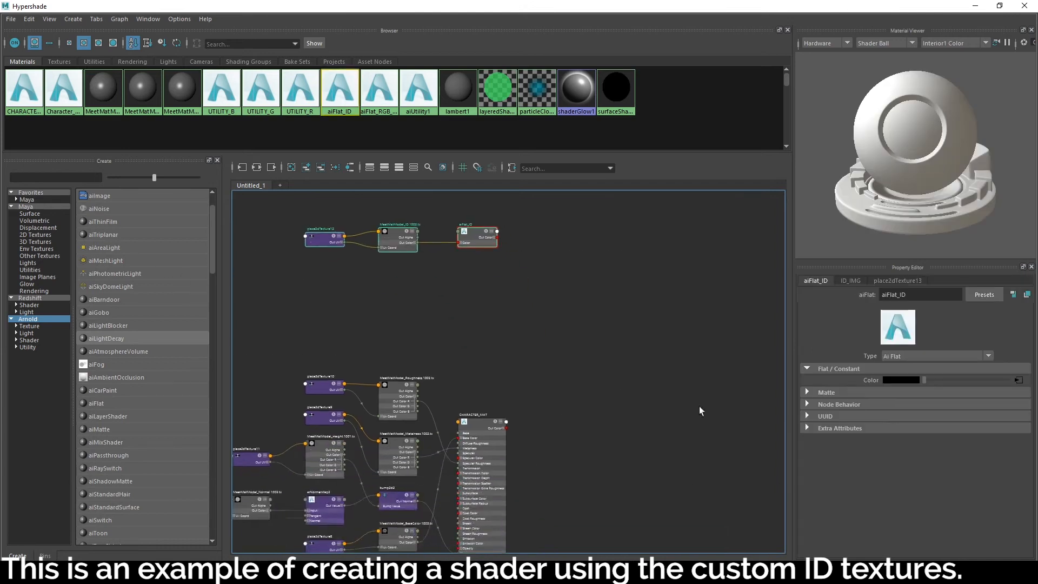
pyautogui.scroll(1, 454, 367)
pyautogui.click(546, 342)
pyautogui.press('Tab')
pyautogui.write('aimix')
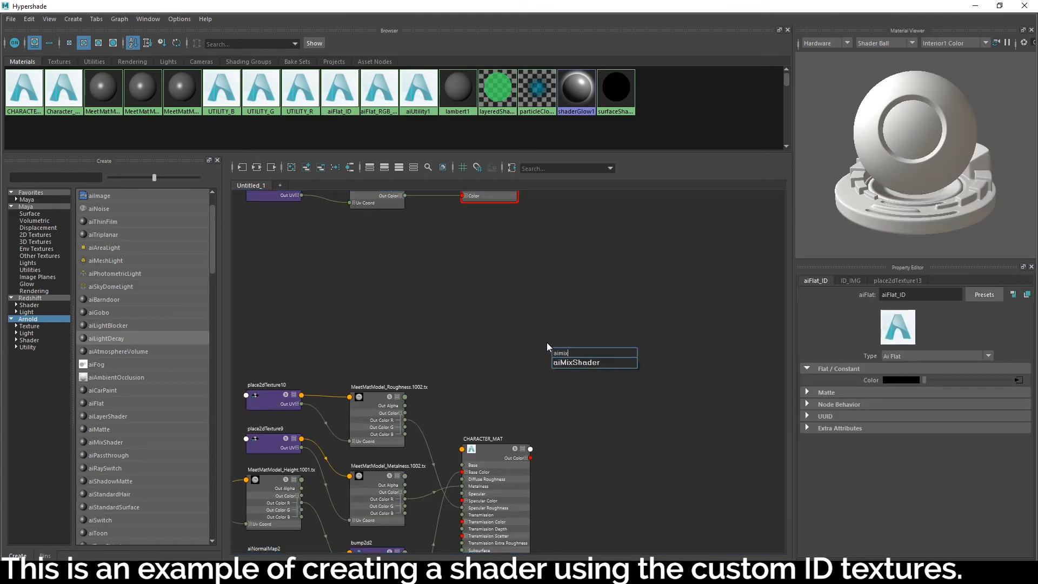
pyautogui.press('Return')
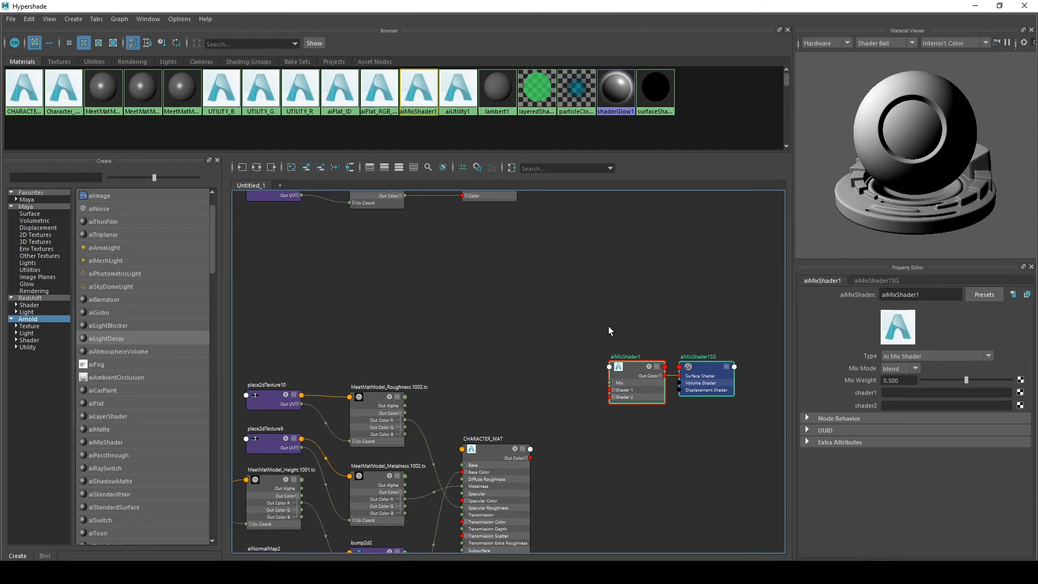
pyautogui.press('Tab')
pyautogui.write('ailayer')
pyautogui.press('Down')
pyautogui.press('Down')
pyautogui.press('Down')
pyautogui.press('Return')
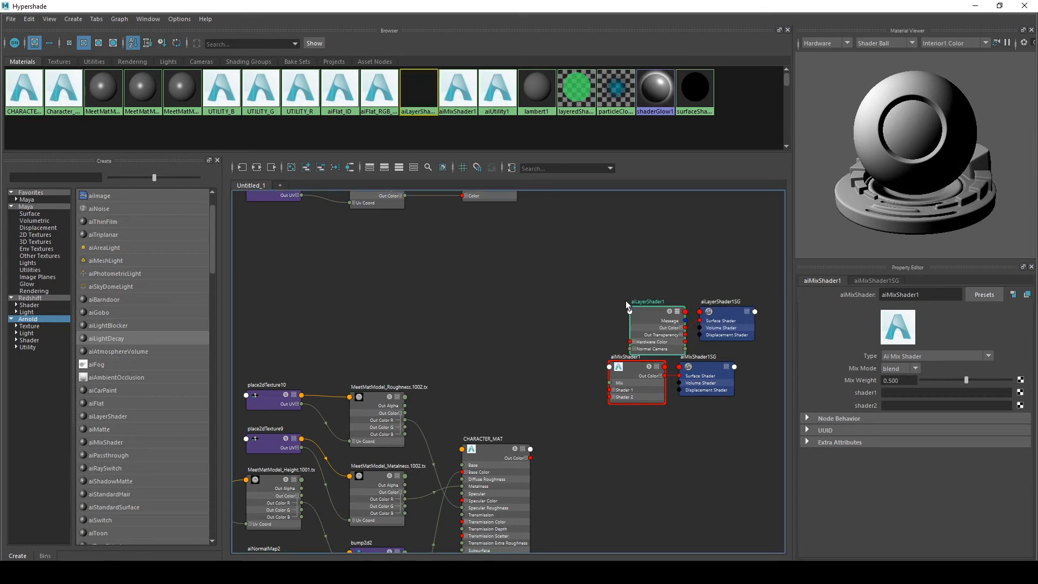
pyautogui.moveTo(657, 322); pyautogui.dragTo(652, 289)
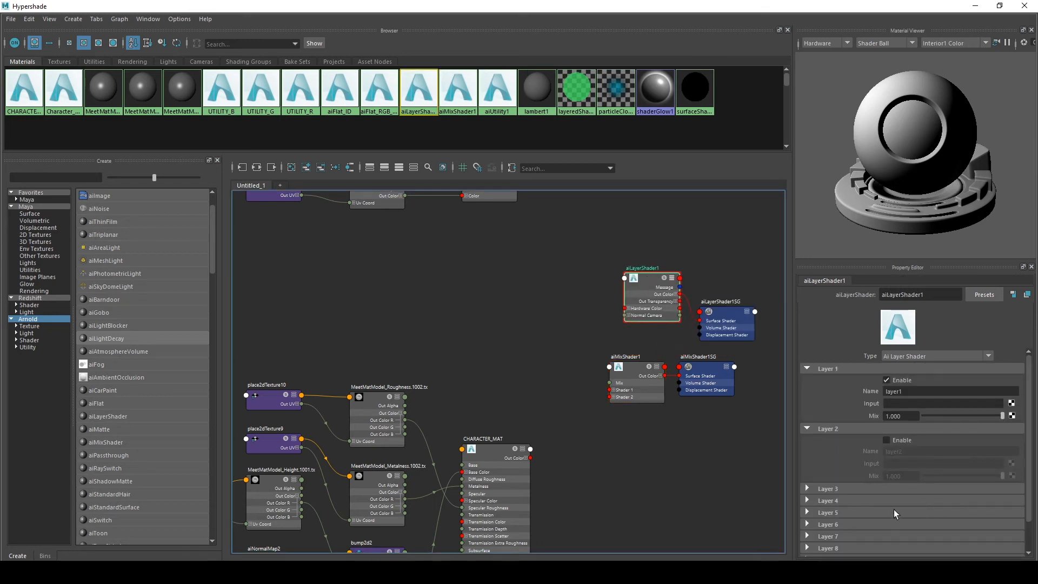
pyautogui.scroll(-1, 894, 510)
pyautogui.click(840, 513)
pyautogui.click(840, 513)
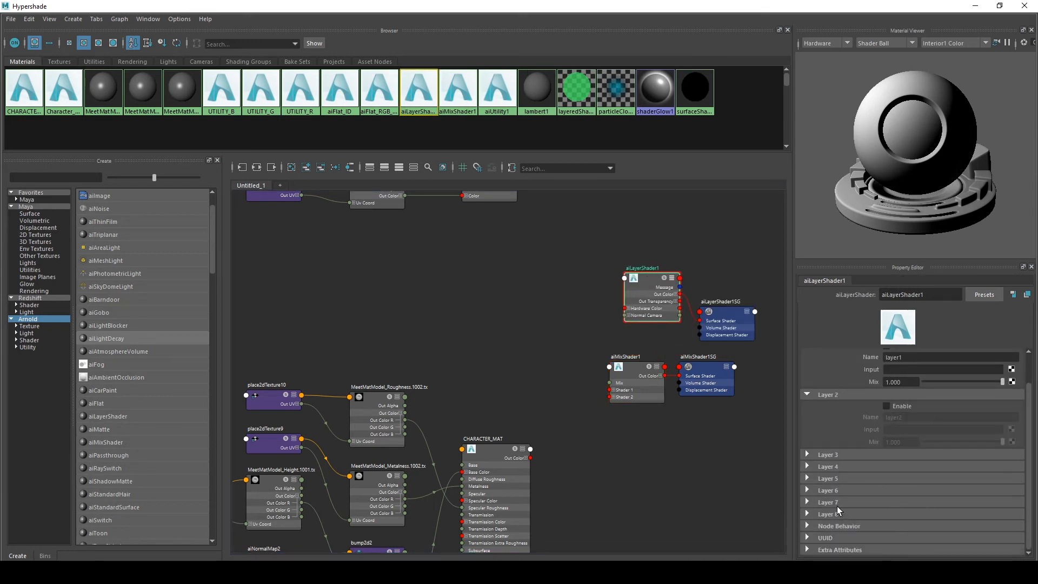
pyautogui.moveTo(568, 243); pyautogui.dragTo(764, 315)
pyautogui.press('Delete')
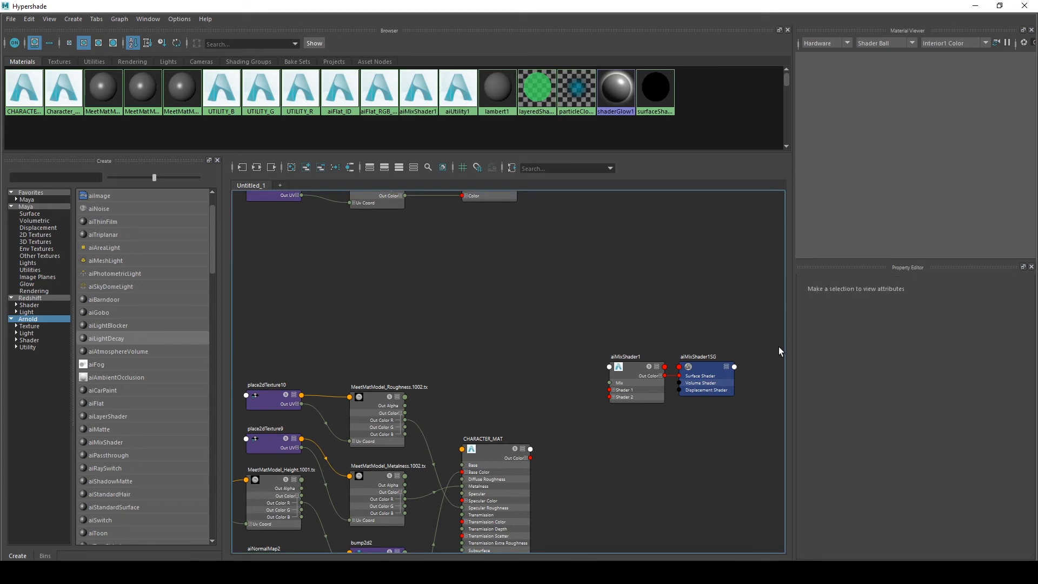
# Connect CHARACTER_MAT to the mix shader's shader1 input
pyautogui.moveTo(561, 318); pyautogui.dragTo(641, 442)
pyautogui.keyDown('alt'); pyautogui.moveTo(619, 307); pyautogui.dragTo(651, 340, button='middle'); pyautogui.keyUp('alt')
pyautogui.scroll(-1, 627, 345)
pyautogui.scroll(1, 637, 323)
pyautogui.moveTo(634, 358); pyautogui.dragTo(725, 428)
pyautogui.moveTo(650, 410); pyautogui.dragTo(646, 353)
pyautogui.click(644, 290)
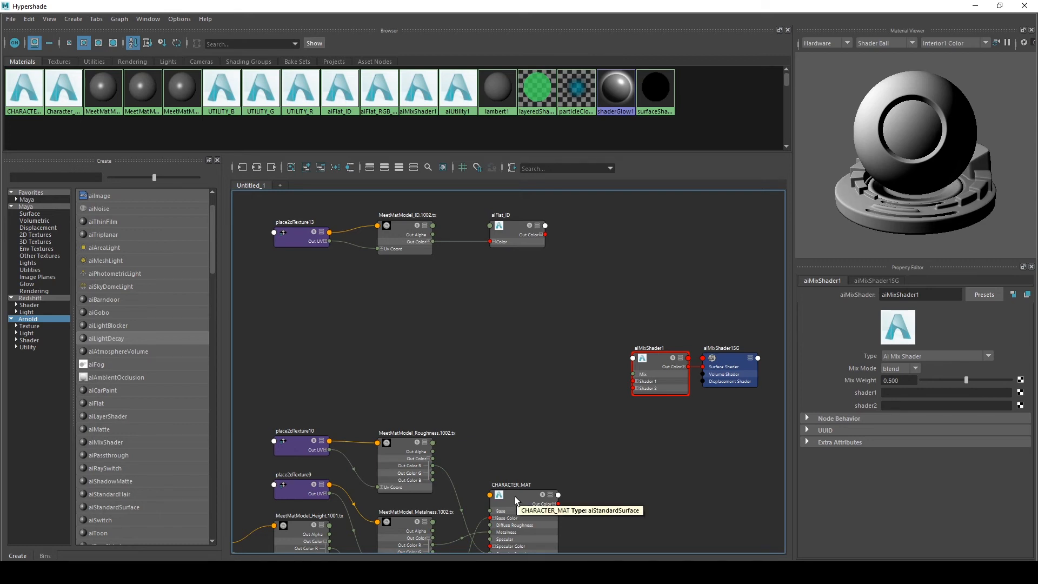
pyautogui.moveTo(515, 497); pyautogui.dragTo(865, 392, button='middle')
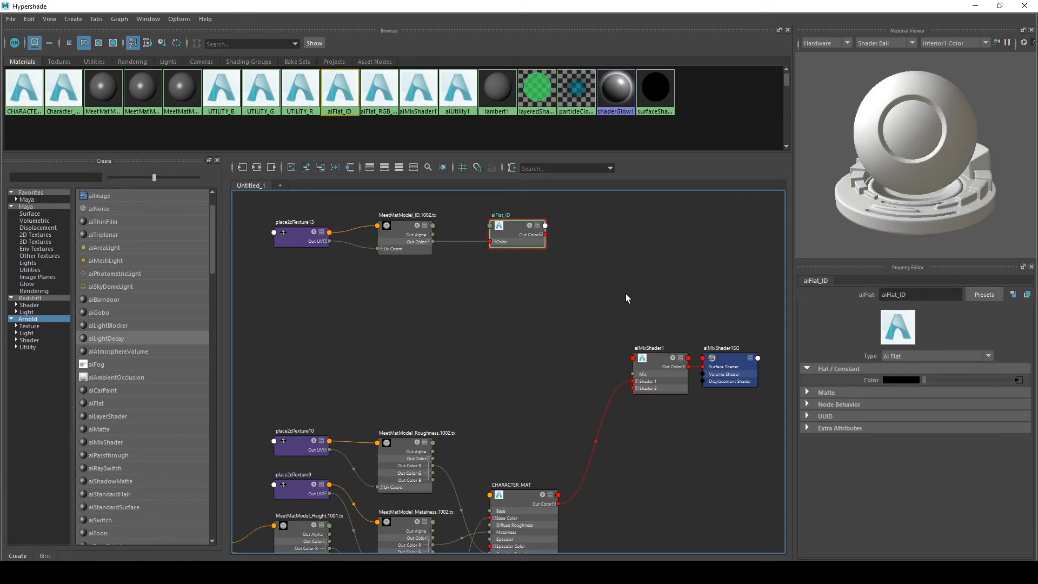
# Open the Connection Editor between aiFlat_ID and aiMixShader1 and expand aiFlat_ID's outColor attribute
pyautogui.moveTo(515, 229); pyautogui.dragTo(520, 234, button='middle')
pyautogui.moveTo(763, 368); pyautogui.dragTo(861, 381, button='middle')
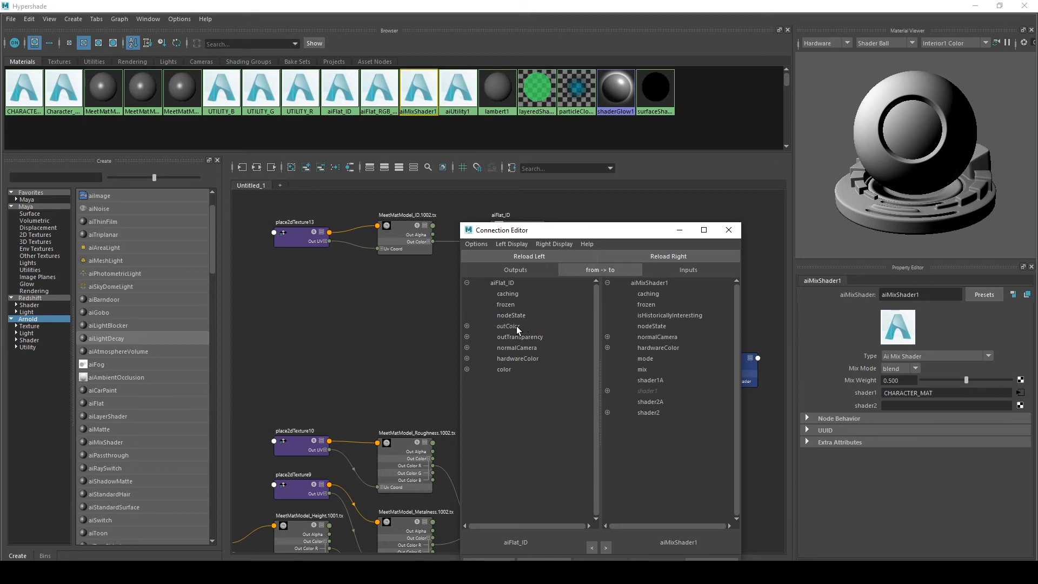
pyautogui.moveTo(525, 232); pyautogui.dragTo(537, 259)
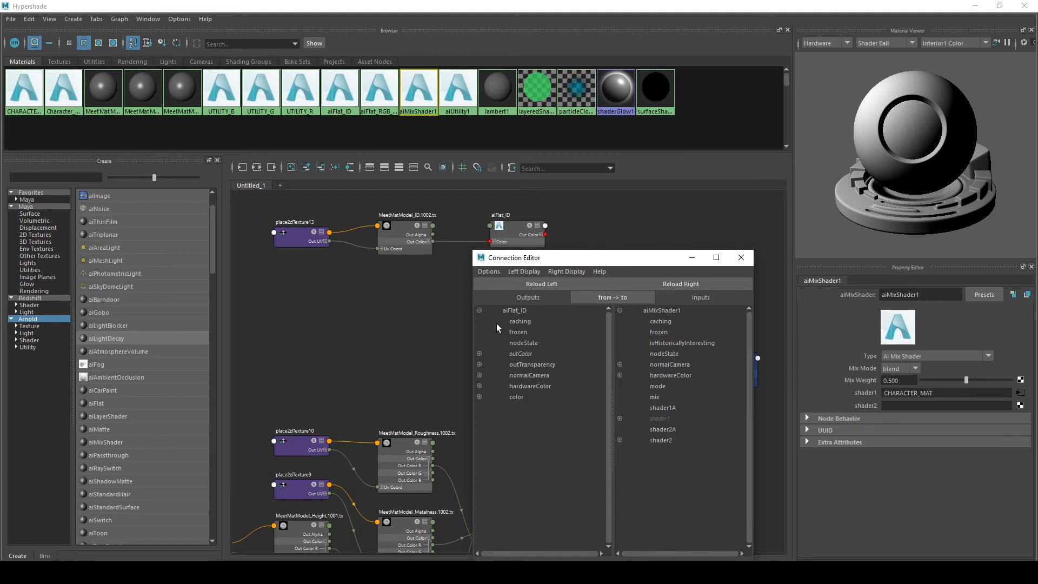
pyautogui.click(479, 354)
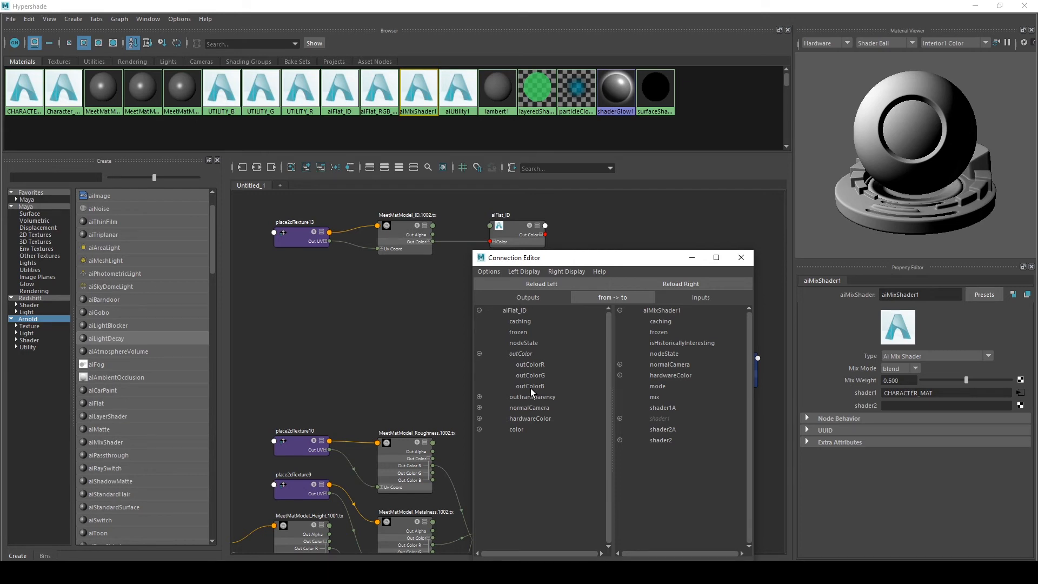
# Connect aiFlat_ID's outColorB to the mix shader's mix input and close the Connection Editor
pyautogui.click(528, 385)
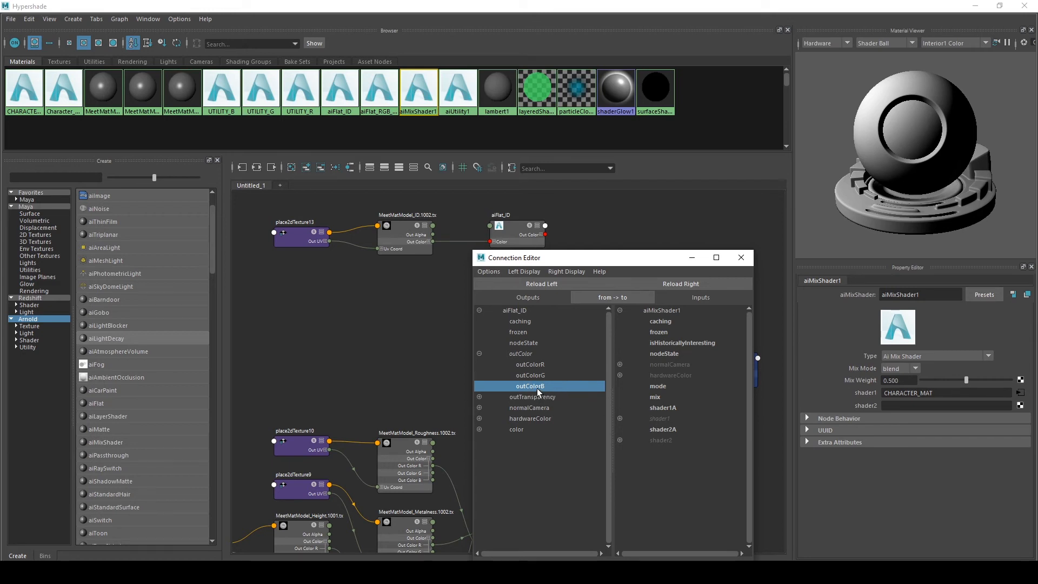
pyautogui.click(662, 397)
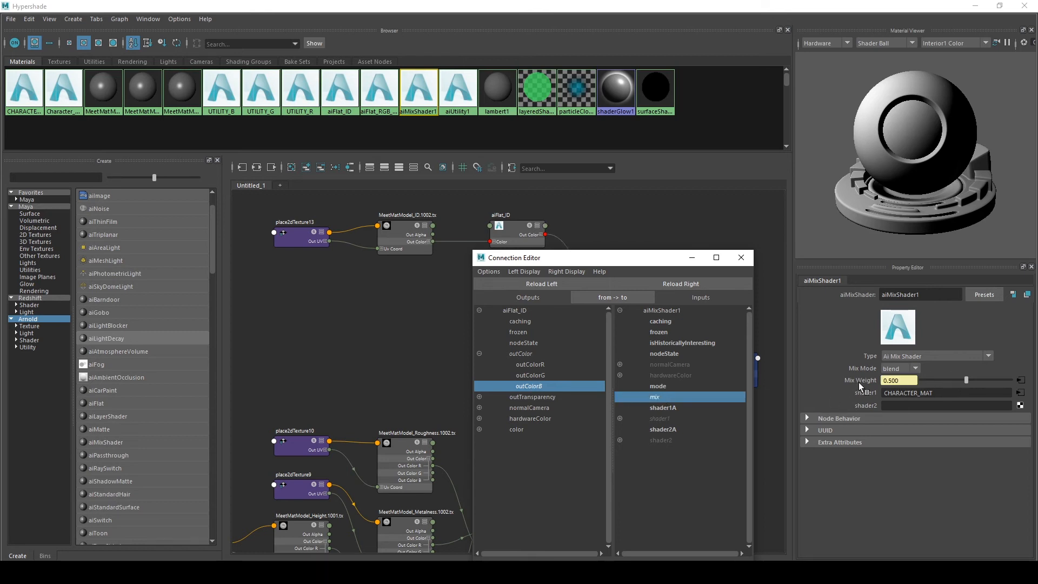
pyautogui.moveTo(637, 263); pyautogui.dragTo(618, 203)
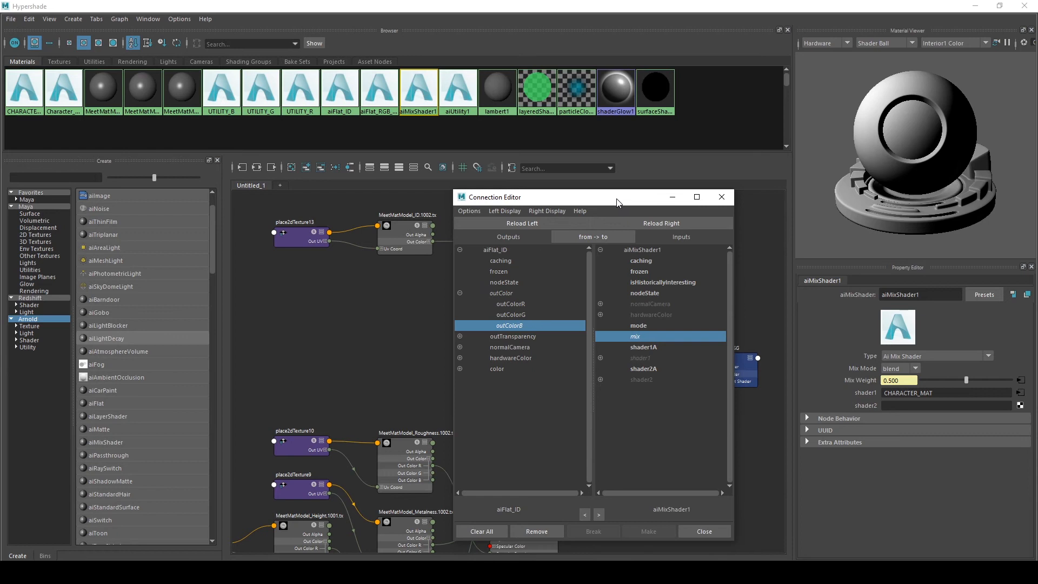
pyautogui.click(704, 531)
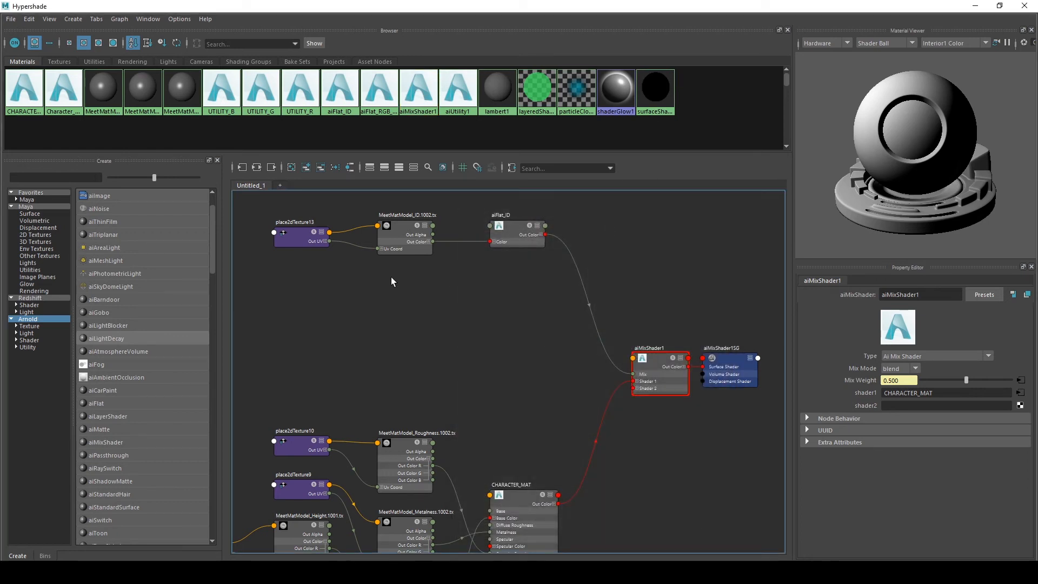
# Create an aiStandardSurface node and place it with its shading group beside the mix shader network
pyautogui.press('Tab')
pyautogui.write('aistand')
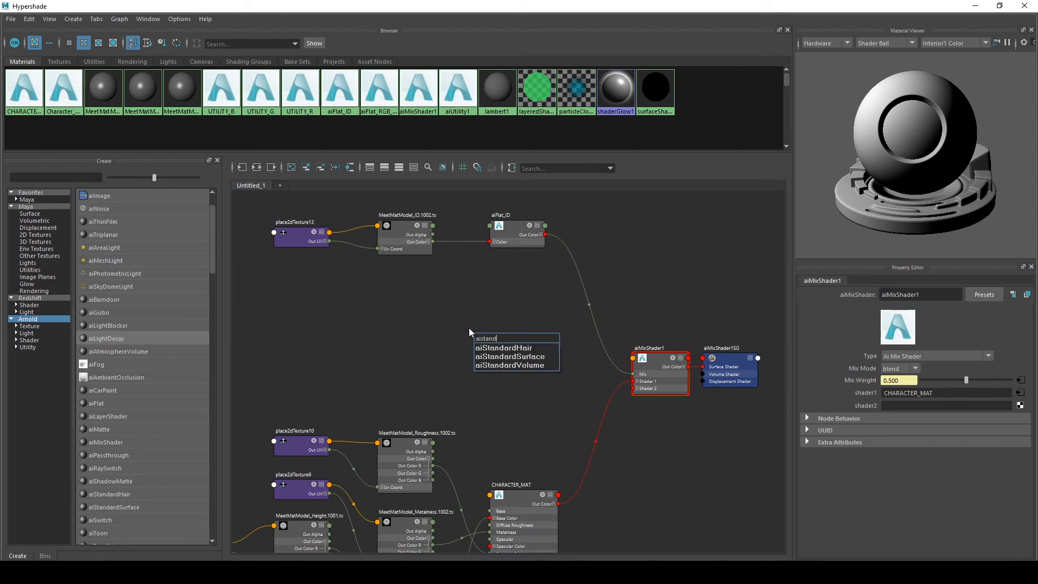
pyautogui.press('Down')
pyautogui.press('Return')
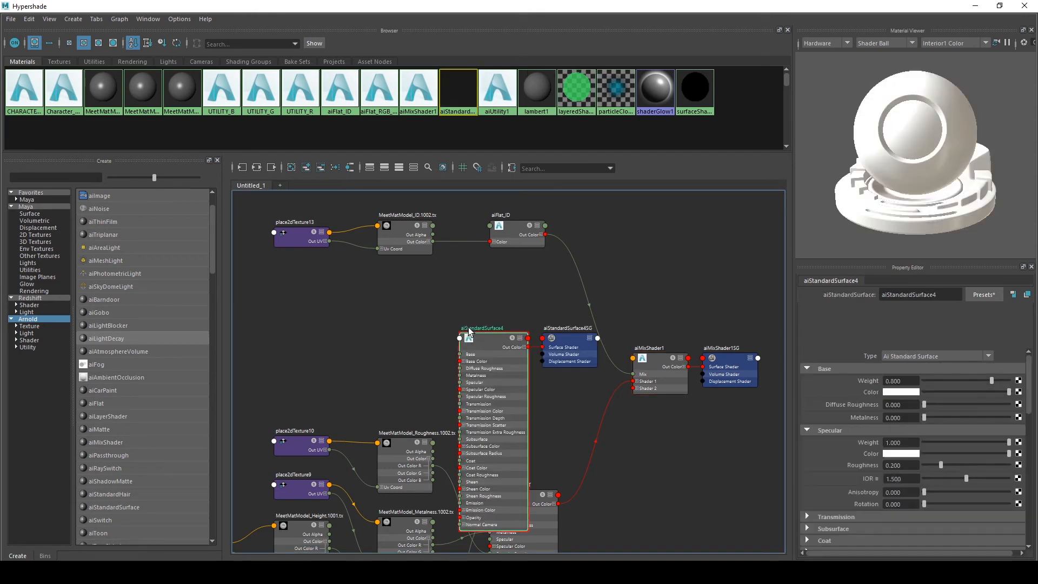
pyautogui.moveTo(498, 347); pyautogui.dragTo(376, 318)
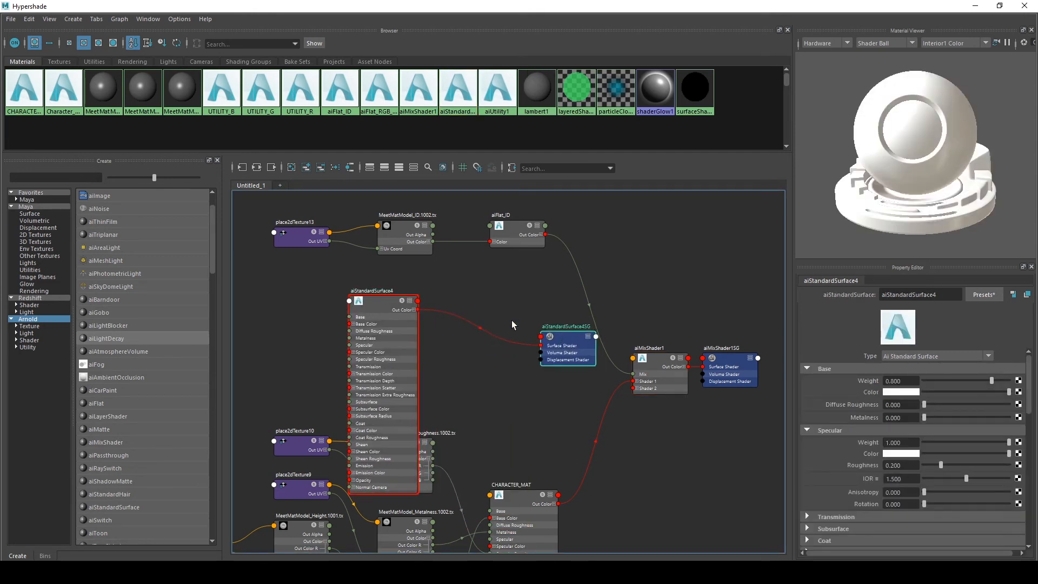
pyautogui.moveTo(556, 336); pyautogui.dragTo(479, 307)
pyautogui.click(387, 308)
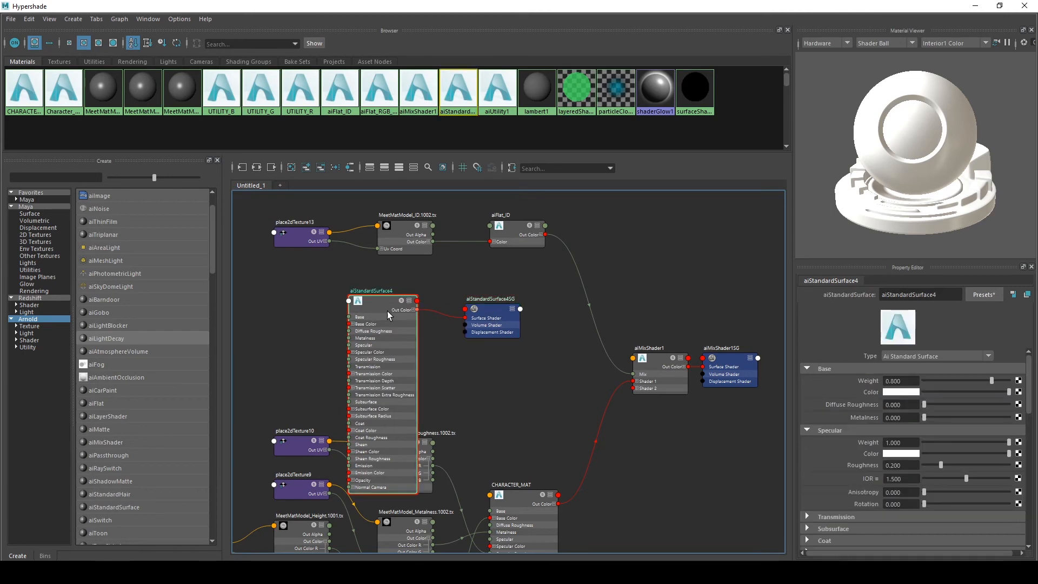
# Apply the Gold preset to the new standard surface and rename it GOLD
pyautogui.click(984, 294)
pyautogui.moveTo(932, 205)
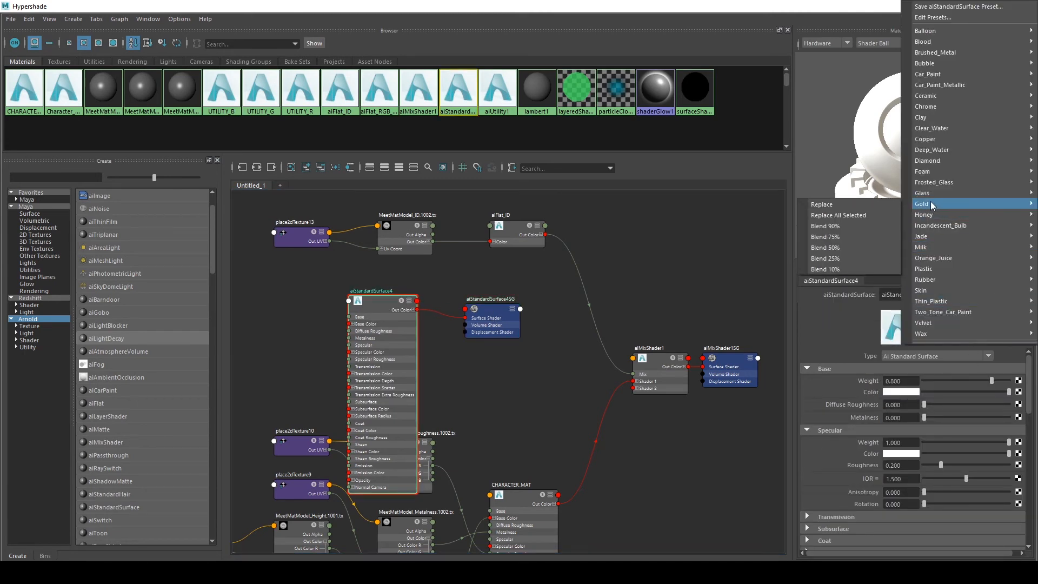
pyautogui.click(887, 204)
pyautogui.doubleClick(940, 295)
pyautogui.write('GOLD')
pyautogui.press('Return')
# Connect GOLD to the mix shader's shader2 input and rename the mix shader CHARACTER_SHADER
pyautogui.click(638, 389)
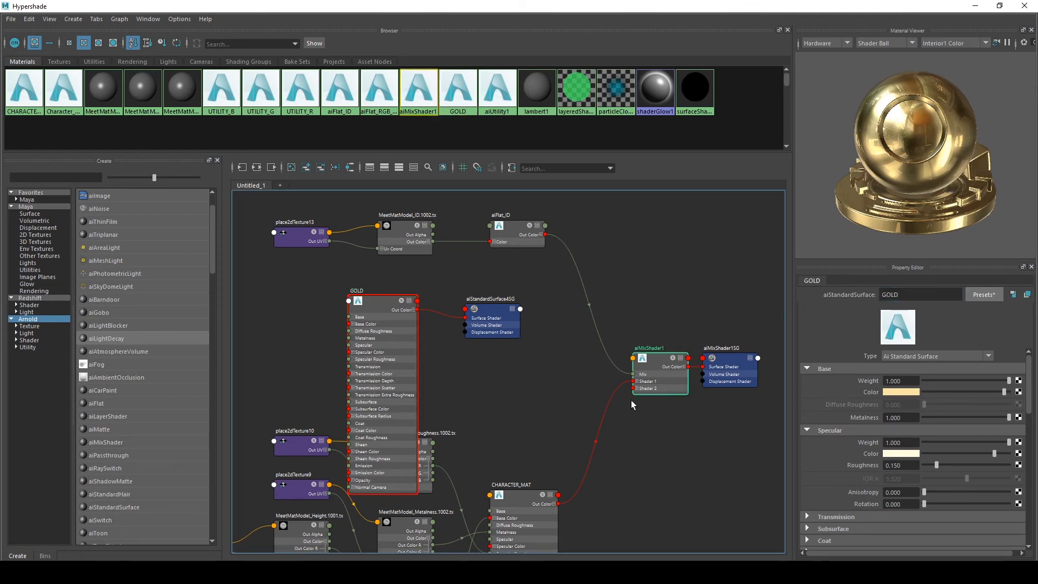
pyautogui.moveTo(814, 390); pyautogui.dragTo(869, 403, button='middle')
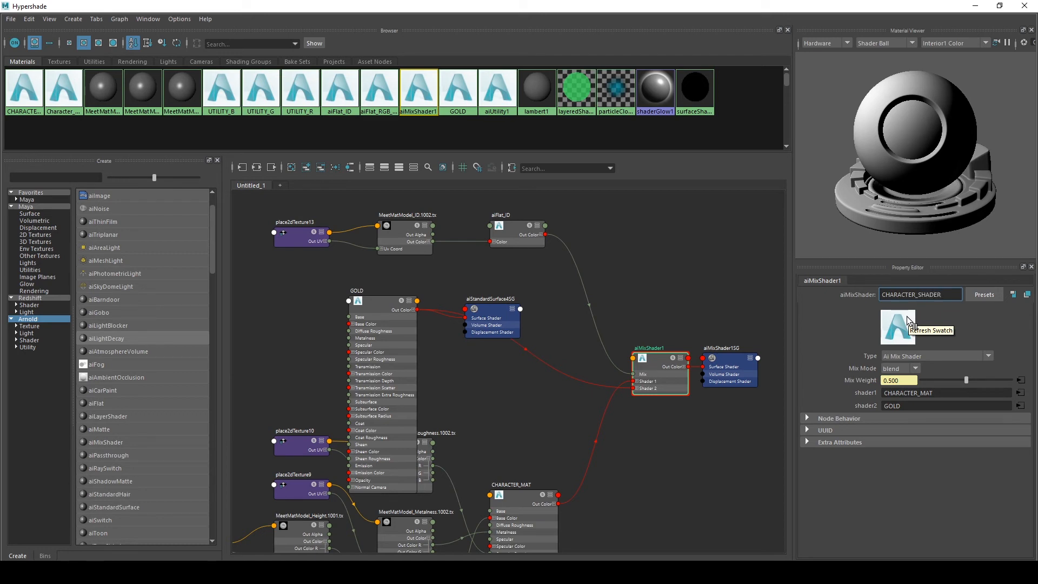
pyautogui.press('Return')
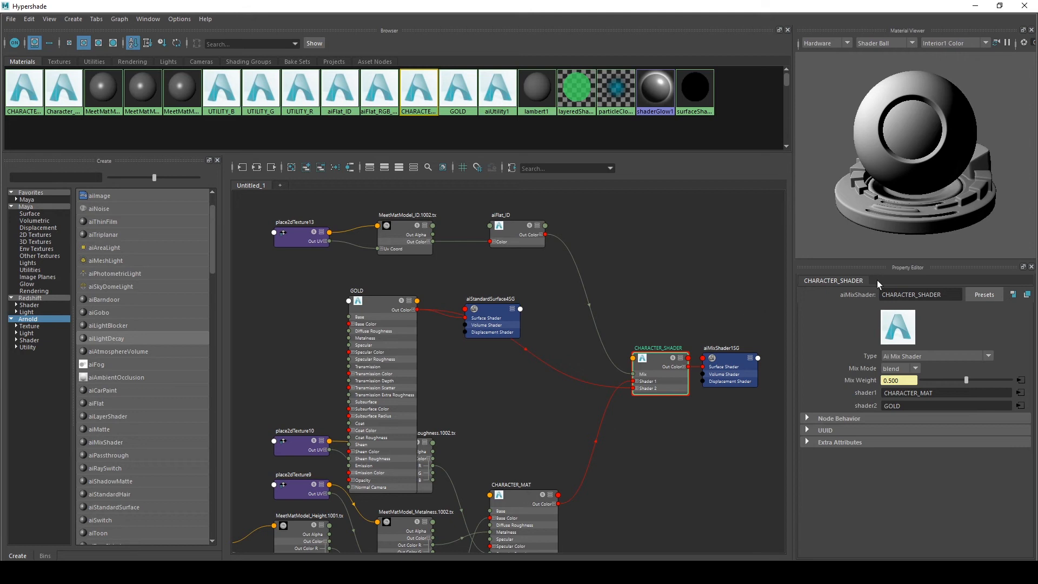
pyautogui.keyDown('alt'); pyautogui.moveTo(657, 262); pyautogui.dragTo(673, 281, button='middle'); pyautogui.keyUp('alt')
pyautogui.keyDown('alt'); pyautogui.moveTo(737, 294); pyautogui.dragTo(725, 248, button='middle'); pyautogui.keyUp('alt')
pyautogui.keyDown('alt'); pyautogui.moveTo(668, 301); pyautogui.dragTo(644, 345, button='middle'); pyautogui.keyUp('alt')
pyautogui.keyDown('alt'); pyautogui.moveTo(664, 256); pyautogui.dragTo(667, 257, button='middle'); pyautogui.keyUp('alt')
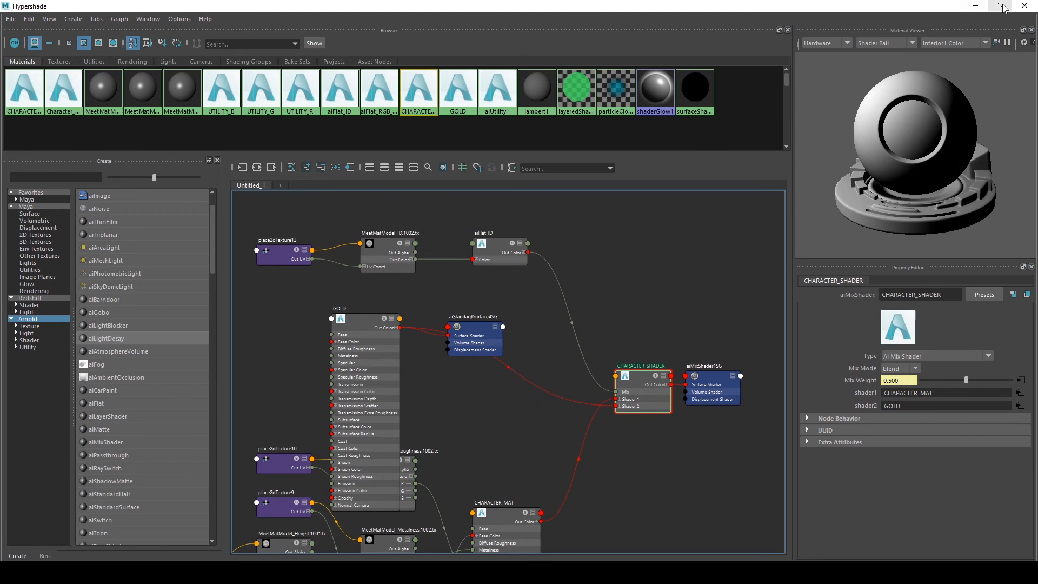
pyautogui.click(975, 6)
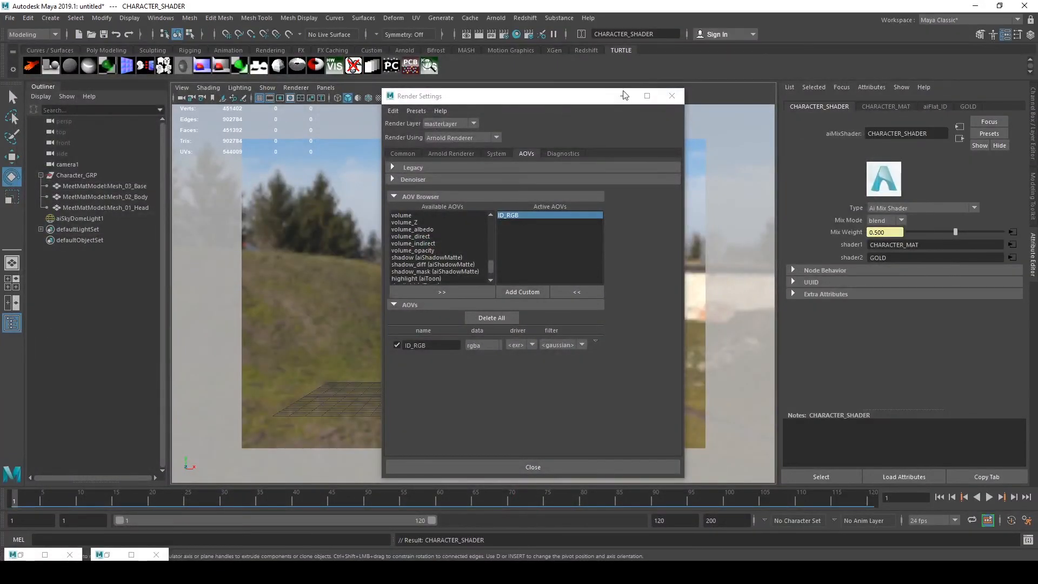
pyautogui.click(625, 96)
pyautogui.click(100, 186)
pyautogui.keyDown('shift'); pyautogui.click(101, 208); pyautogui.keyUp('shift')
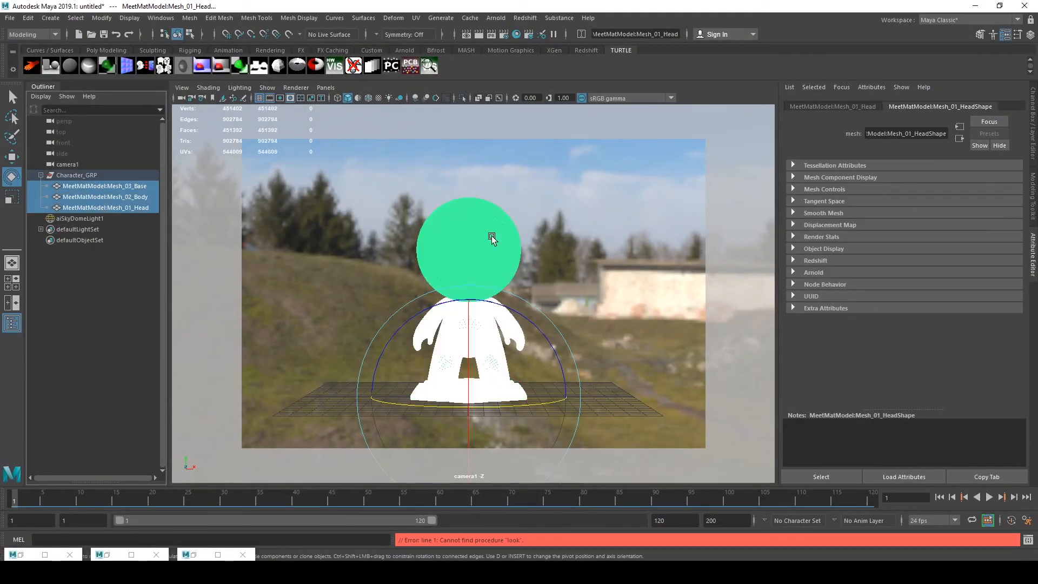
pyautogui.click(81, 218)
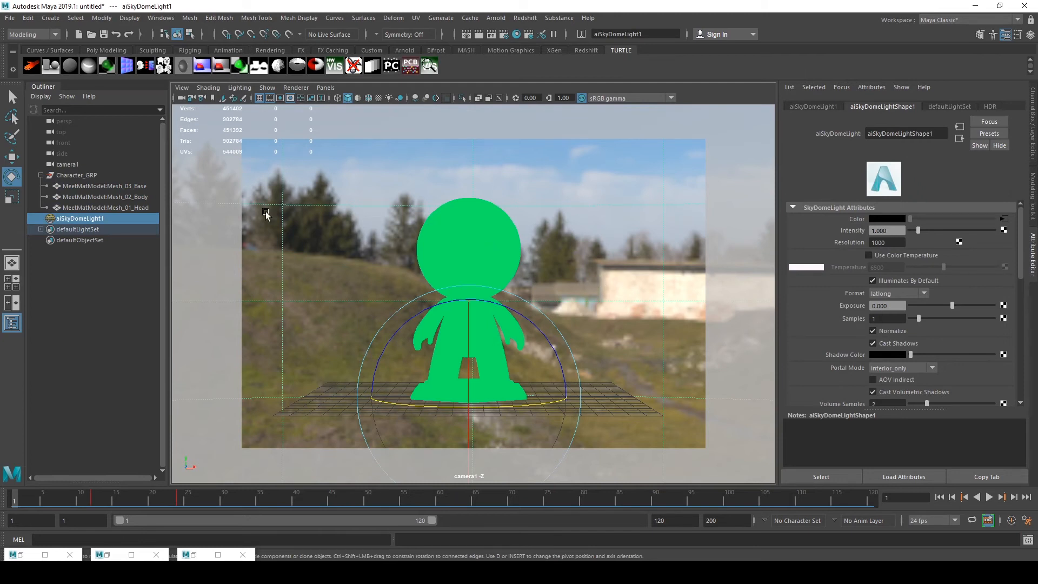
pyautogui.click(99, 185)
pyautogui.keyDown('shift'); pyautogui.click(99, 208); pyautogui.keyUp('shift')
pyautogui.moveTo(513, 206); pyautogui.dragTo(610, 420, button='right')
pyautogui.click(611, 208)
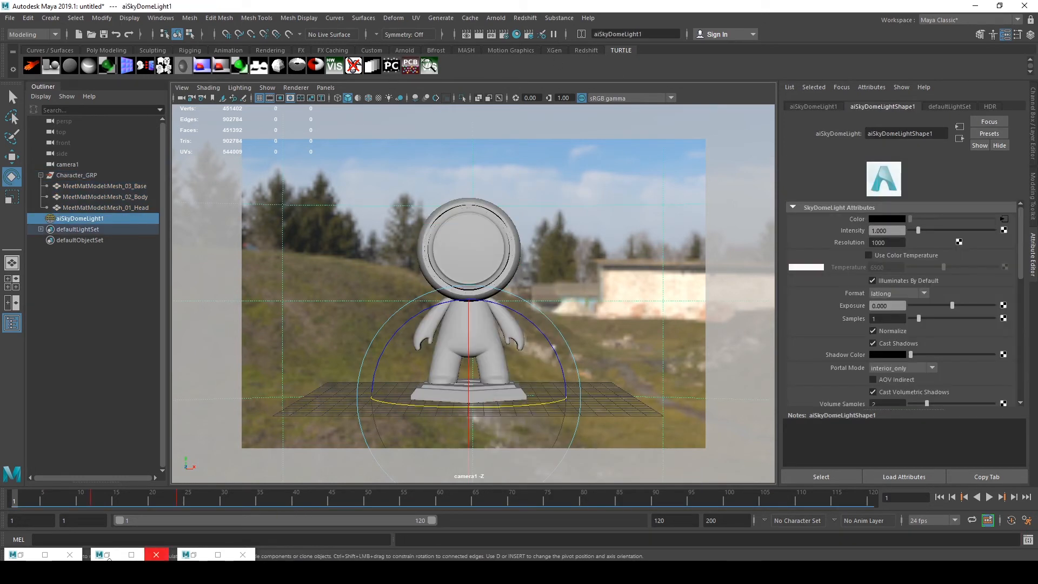
# Switch to the Arnold RenderView and re-render the scene
pyautogui.click(204, 559)
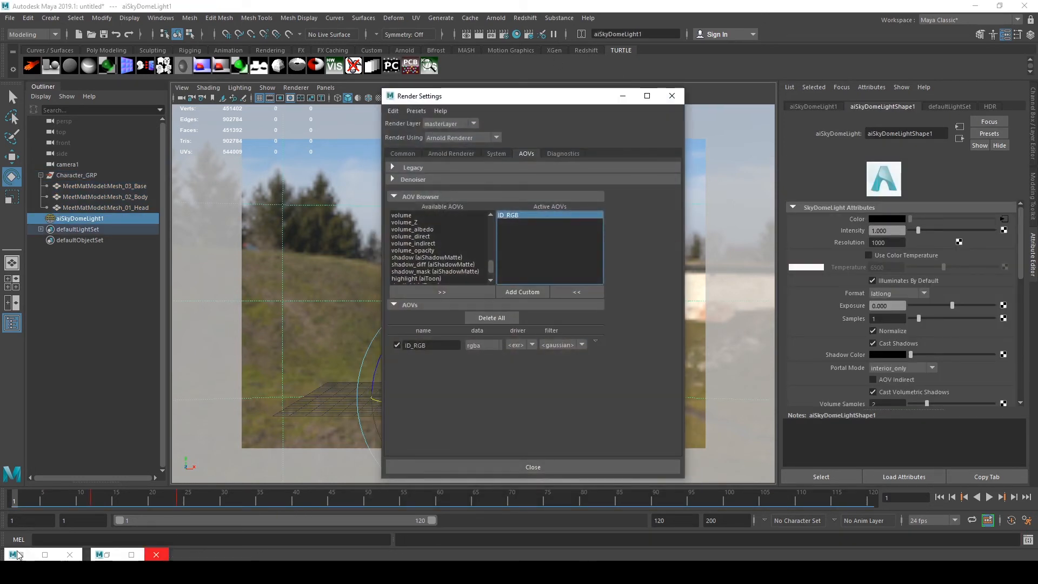
pyautogui.click(20, 555)
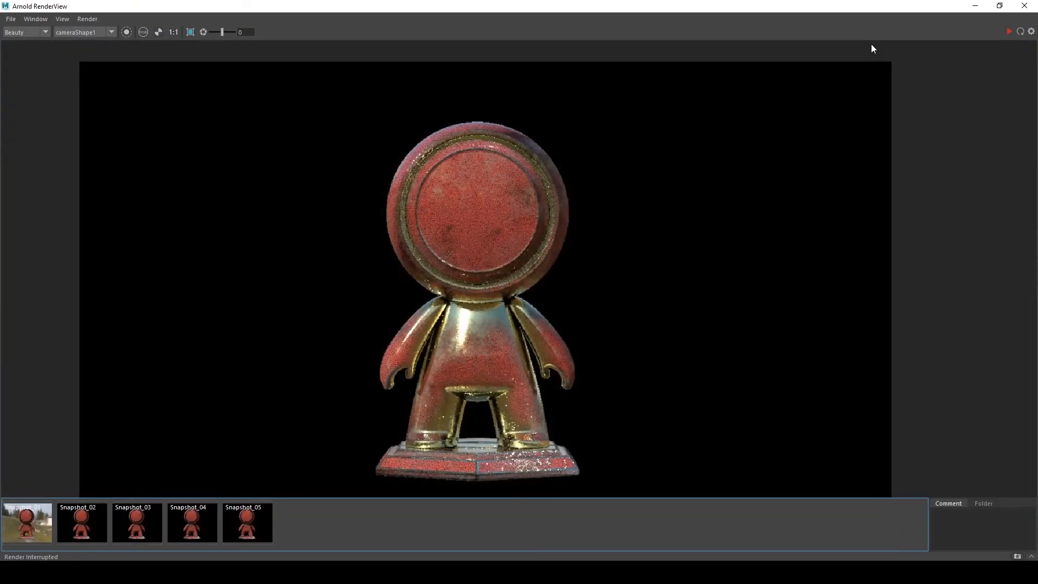
pyautogui.click(1008, 35)
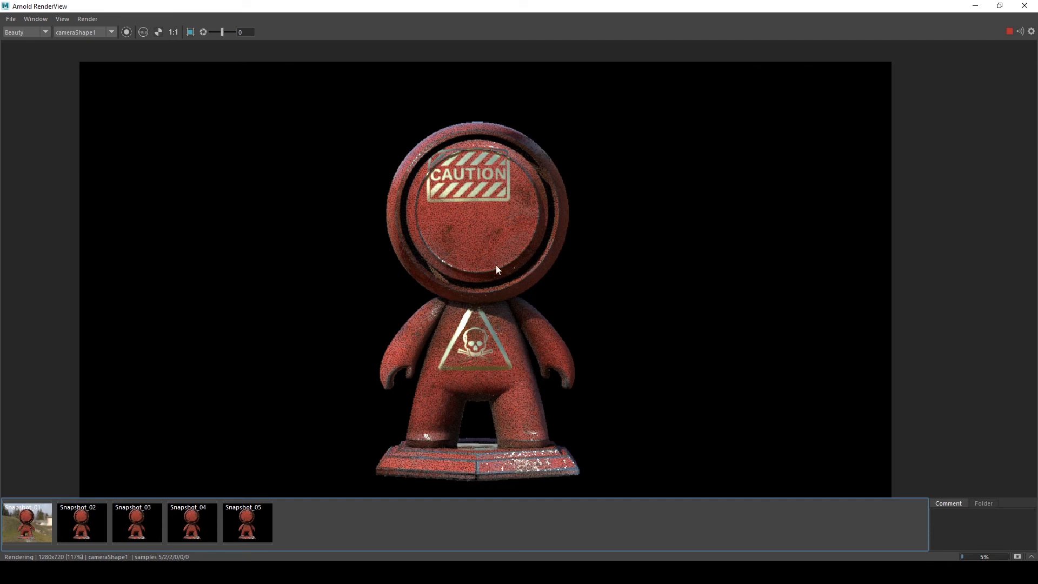
# Maximize the RenderView and inspect the ID_RGB AOV's red, green, blue and alpha channels against the Beauty render
pyautogui.moveTo(577, 15); pyautogui.dragTo(470, 100)
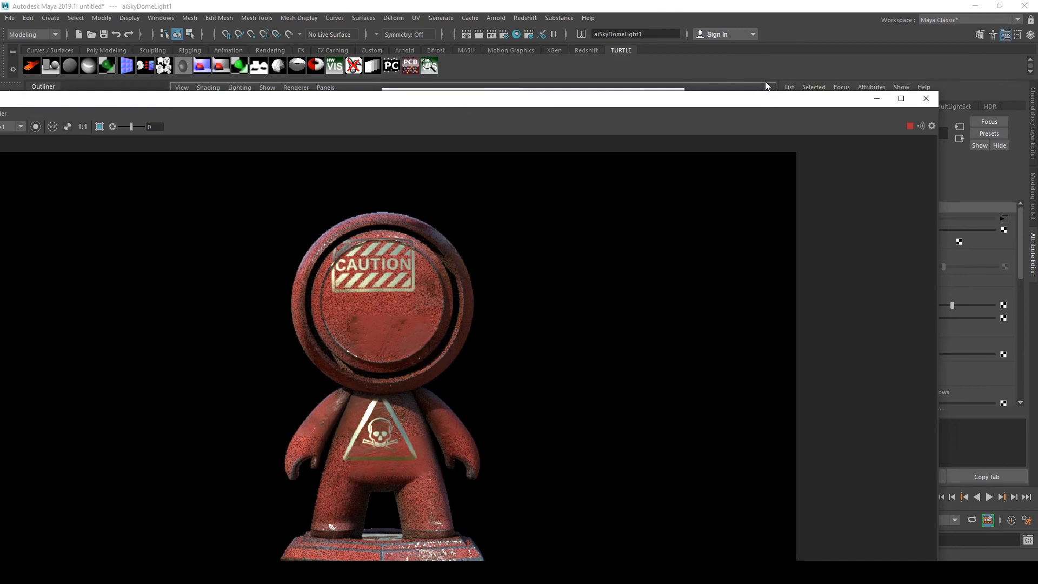
pyautogui.doubleClick(673, 102)
pyautogui.click(23, 32)
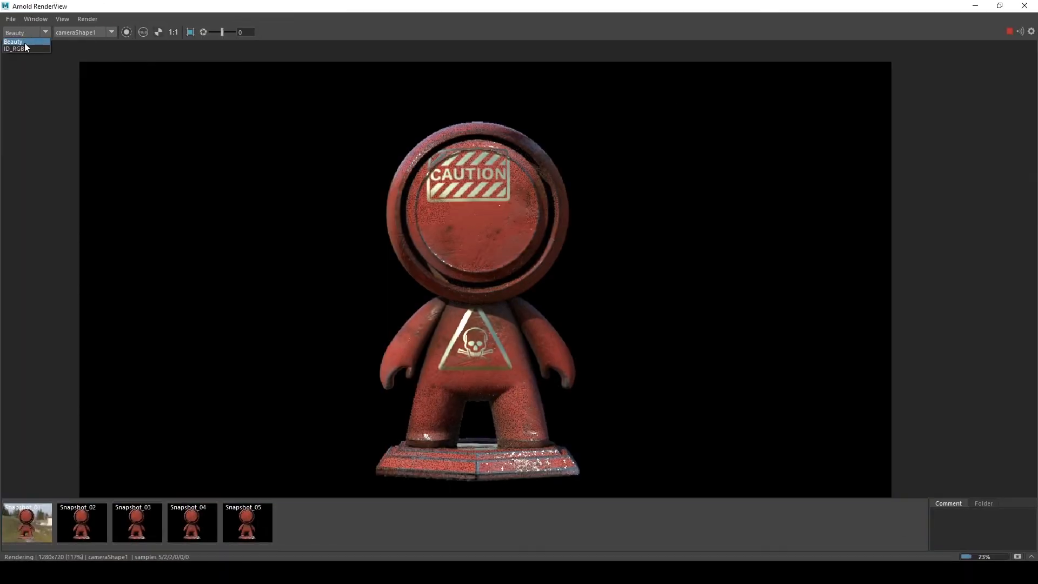
pyautogui.click(23, 49)
pyautogui.moveTo(341, 223); pyautogui.dragTo(350, 225, button='middle')
pyautogui.press('r')
pyautogui.press('g')
pyautogui.press('b')
pyautogui.press('a')
pyautogui.press('a')
pyautogui.press('a')
pyautogui.press('a')
pyautogui.click(17, 35)
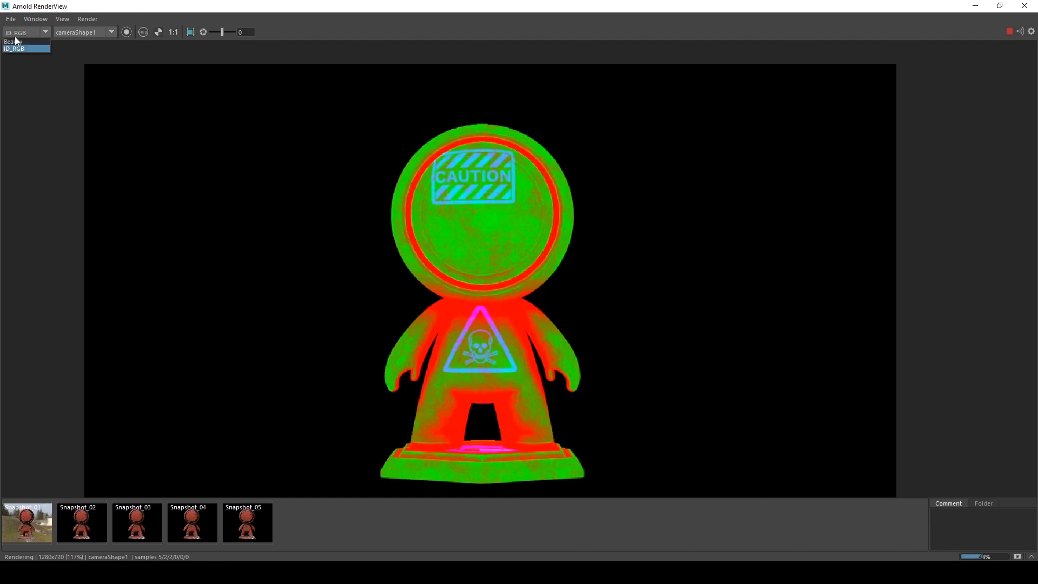
pyautogui.click(18, 42)
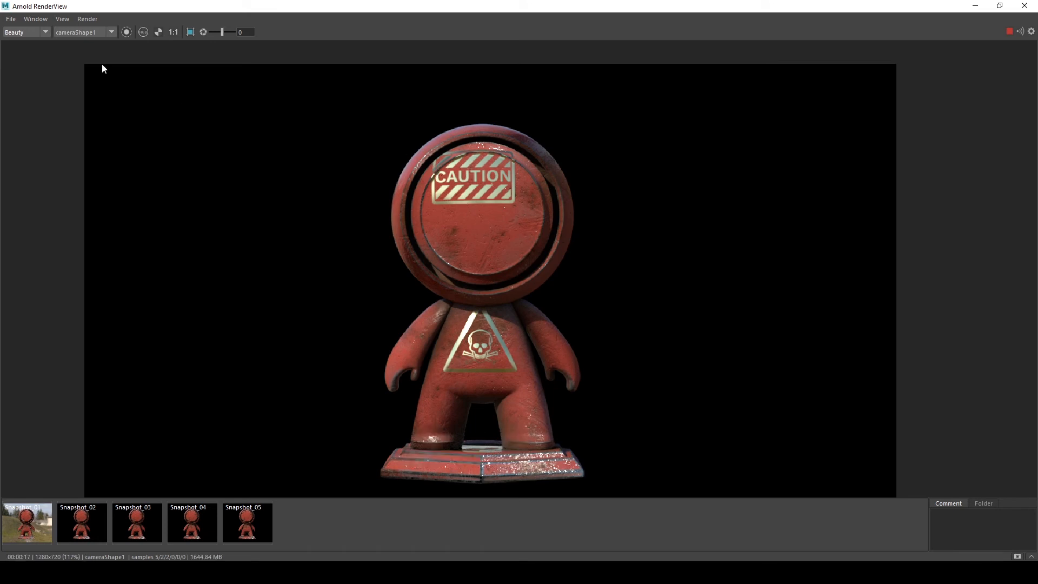
# Inspect the ID_RGB AOV's blue channel alone, then return to the Beauty view
pyautogui.click(33, 32)
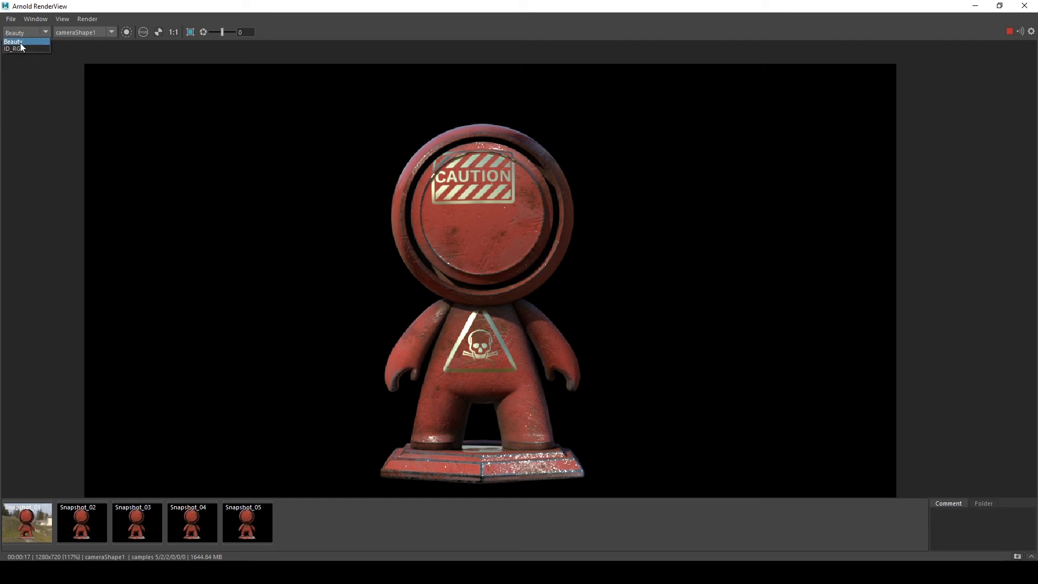
pyautogui.click(20, 49)
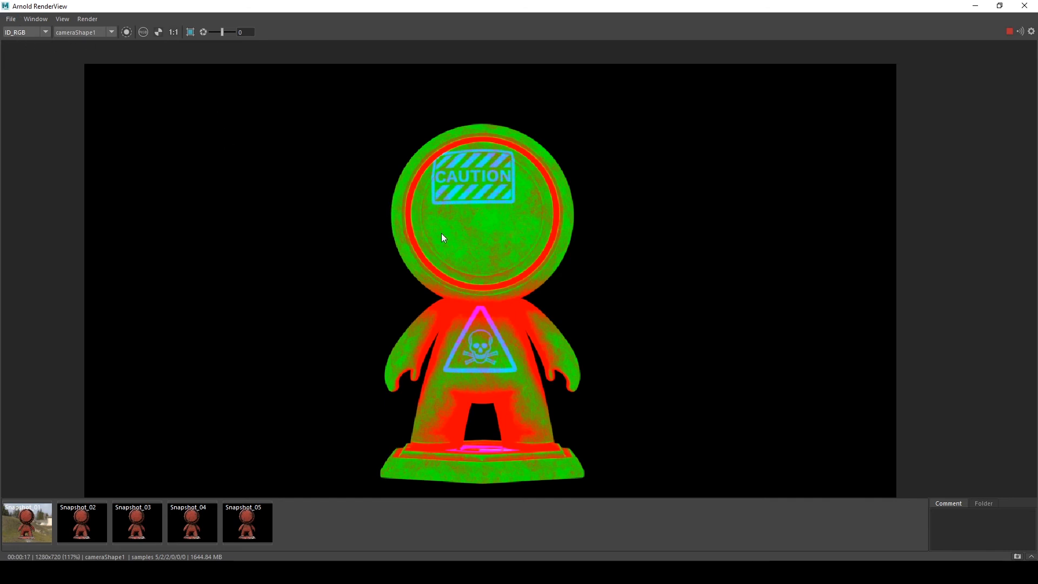
pyautogui.moveTo(375, 229); pyautogui.dragTo(356, 235, button='middle')
pyautogui.press('b')
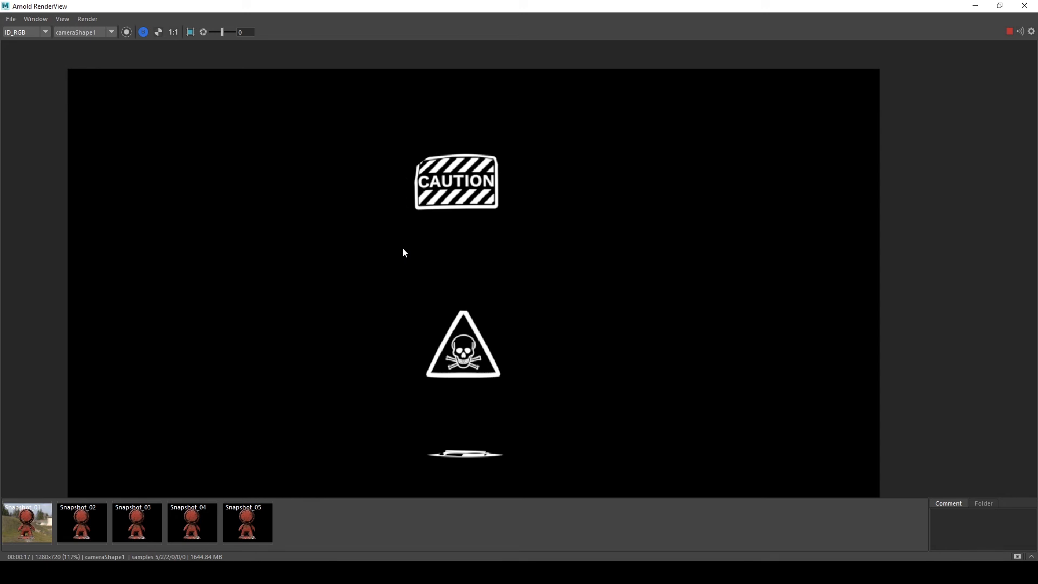
pyautogui.press('b')
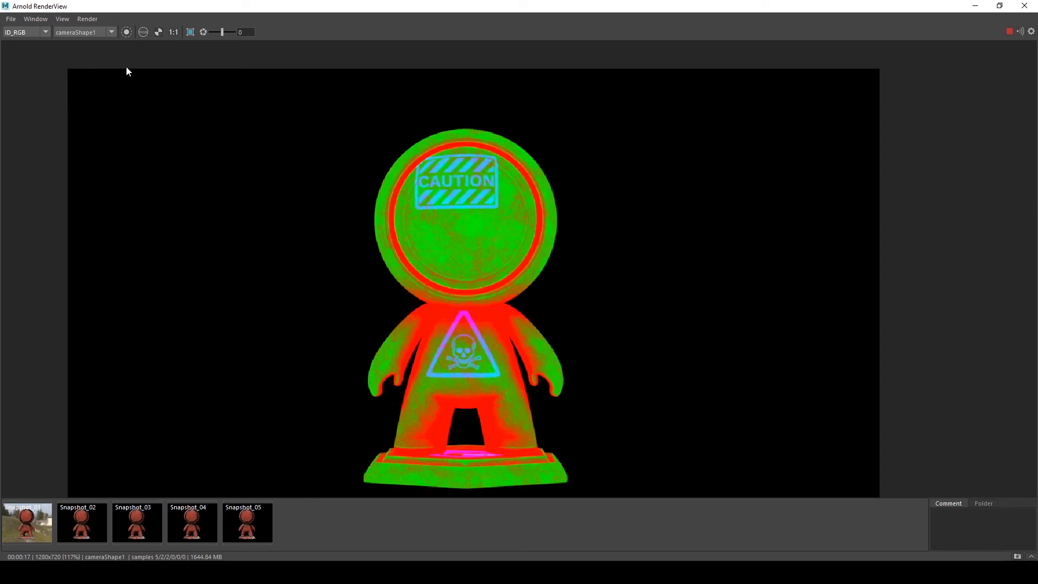
pyautogui.click(21, 42)
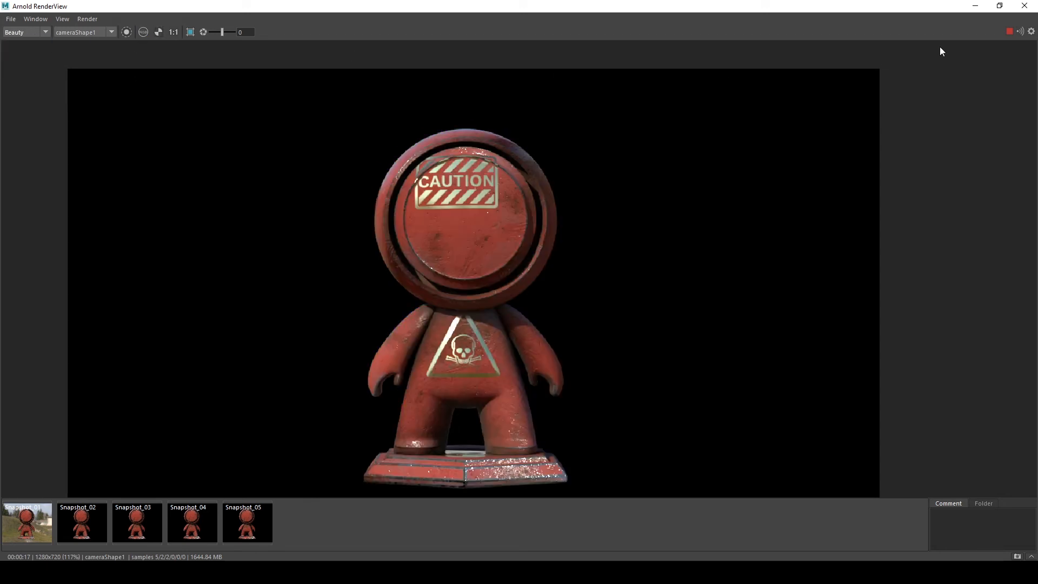
# Stop the render and store a snapshot of the Beauty result
pyautogui.click(1006, 31)
pyautogui.click(1017, 556)
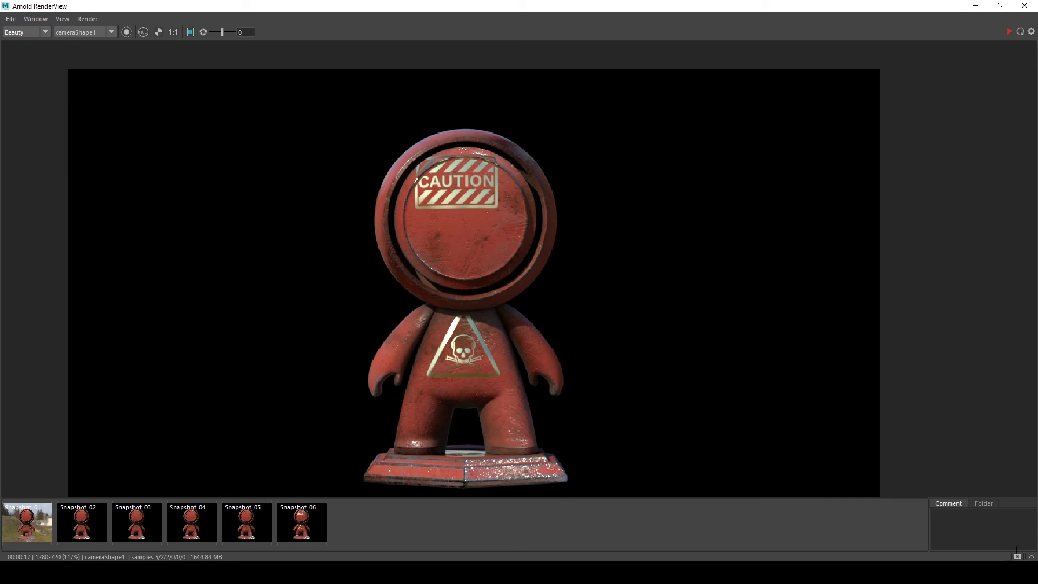
# Return to the Hypershade and reconnect CHARACTER_SHADER's Mix input to aiFlat_ID's Out Color G channel instead of B
pyautogui.click(967, 7)
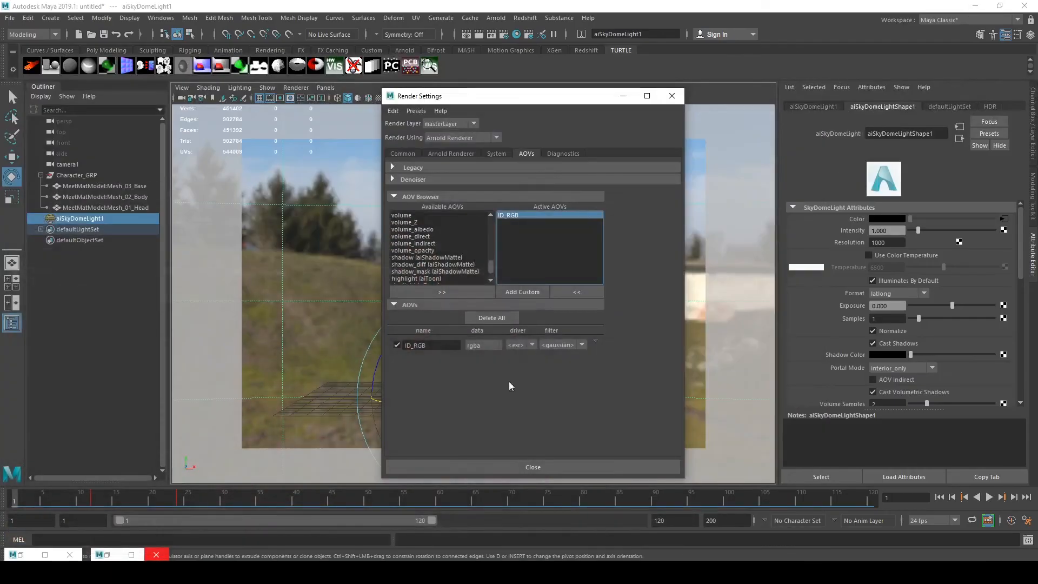
pyautogui.click(106, 556)
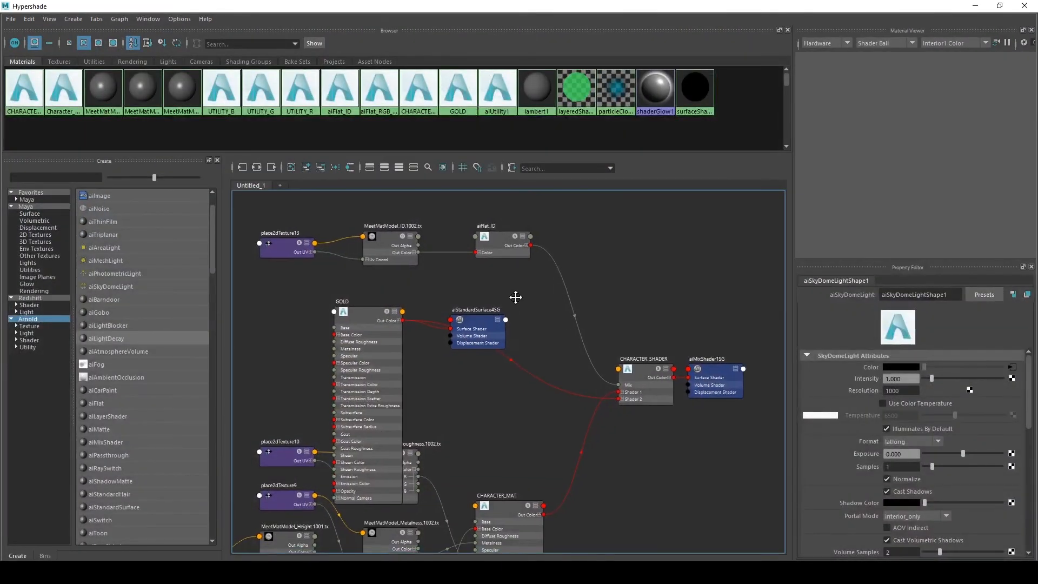
pyautogui.scroll(3, 537, 284)
pyautogui.click(487, 228)
pyautogui.moveTo(525, 238); pyautogui.dragTo(494, 222)
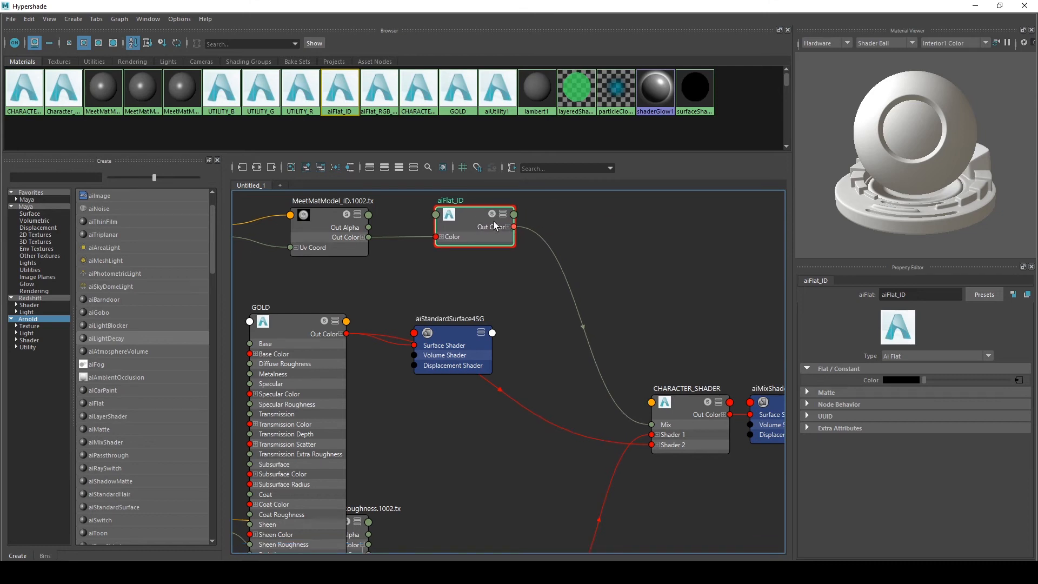
pyautogui.click(508, 227)
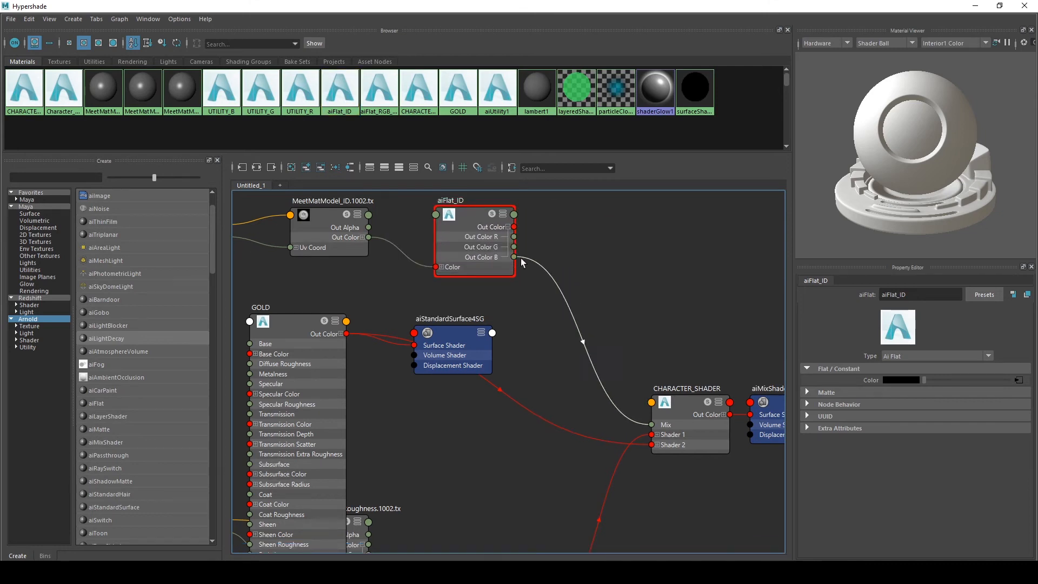
pyautogui.moveTo(520, 258)
pyautogui.mouseDown()
pyautogui.moveTo(517, 238)
pyautogui.moveTo(514, 247)
pyautogui.mouseUp()
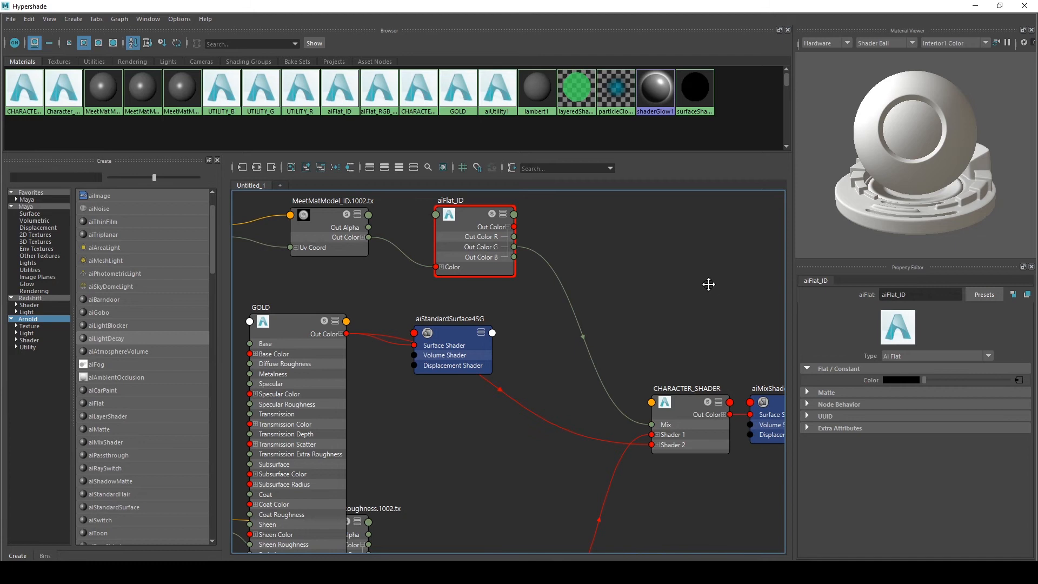
pyautogui.keyDown('alt'); pyautogui.moveTo(709, 285); pyautogui.dragTo(674, 289, button='middle'); pyautogui.keyUp('alt')
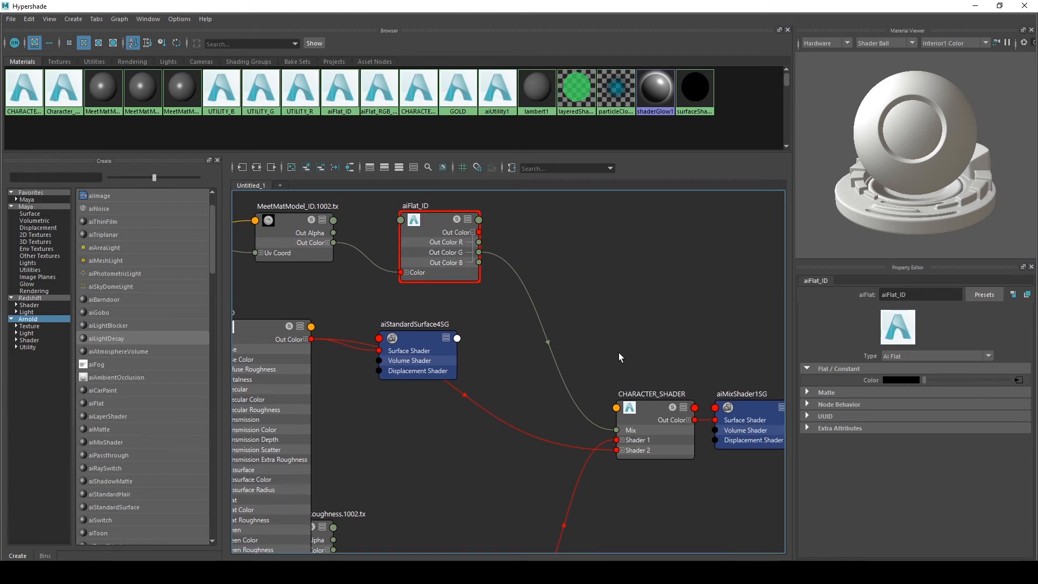
# Switch to the Arnold RenderView, re-render the scene, stop it and store a snapshot of the Beauty result
pyautogui.click(975, 6)
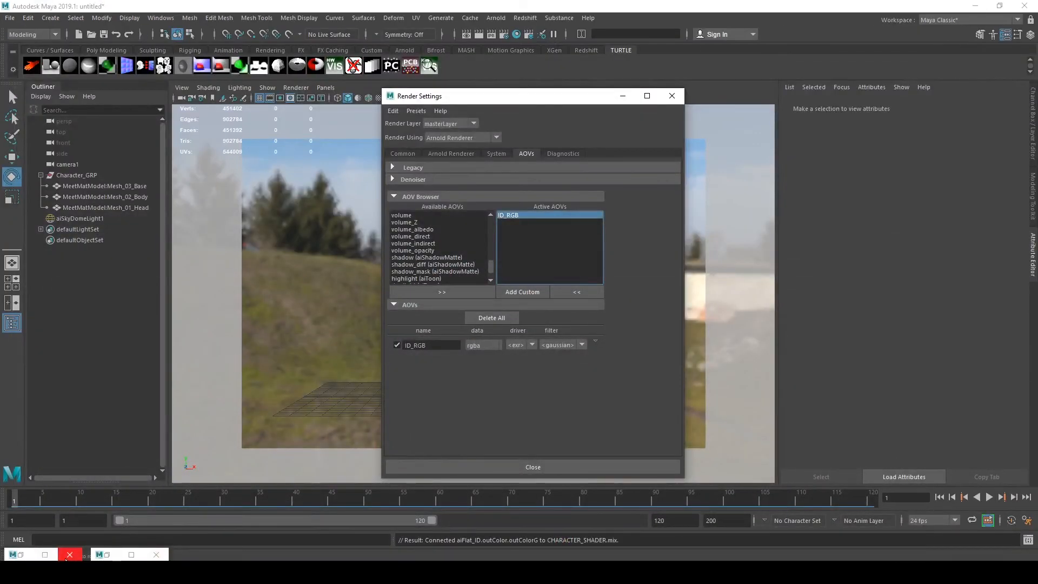
pyautogui.click(66, 557)
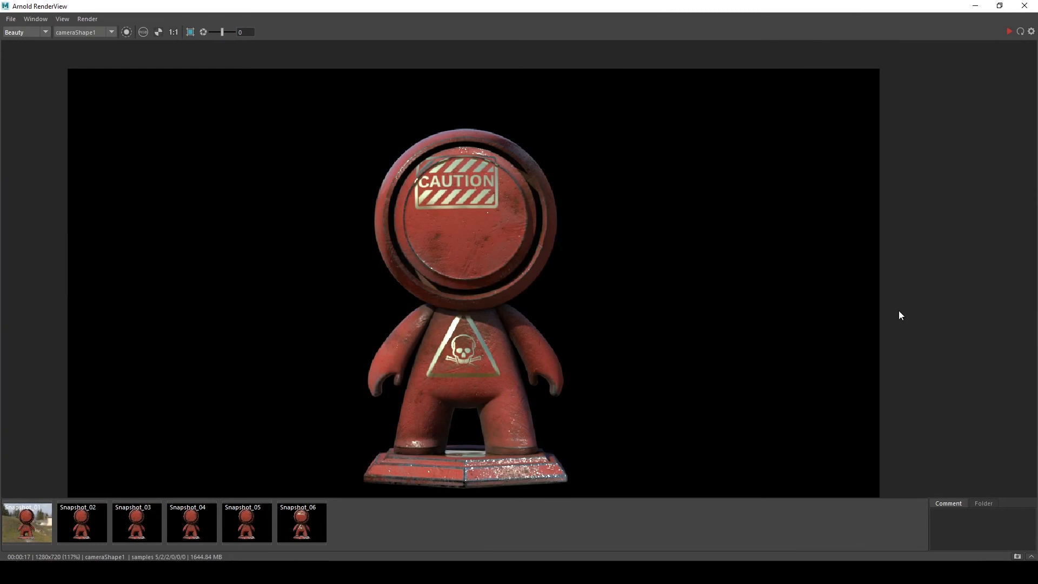
pyautogui.click(1008, 31)
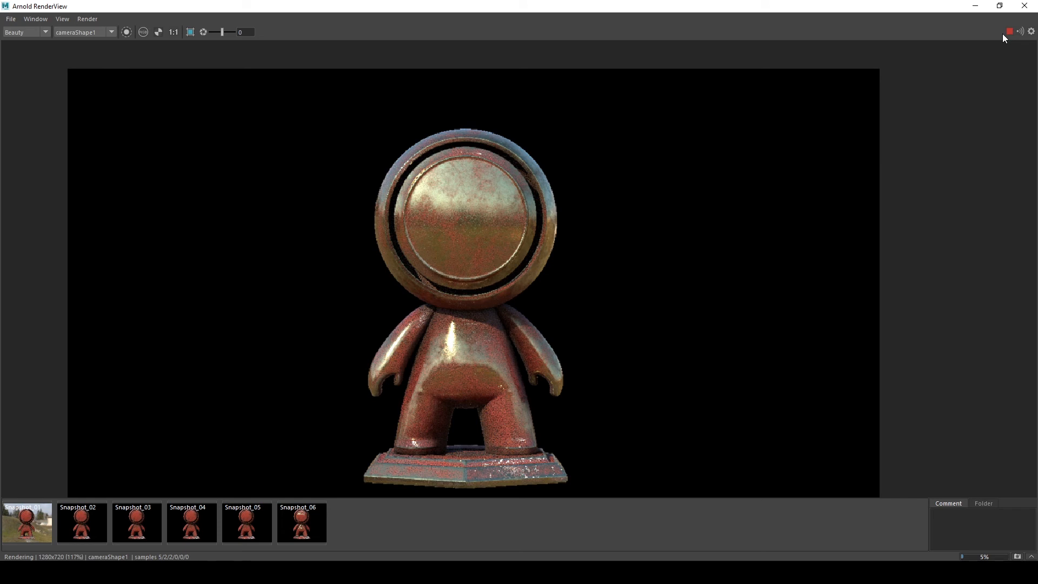
pyautogui.click(1009, 31)
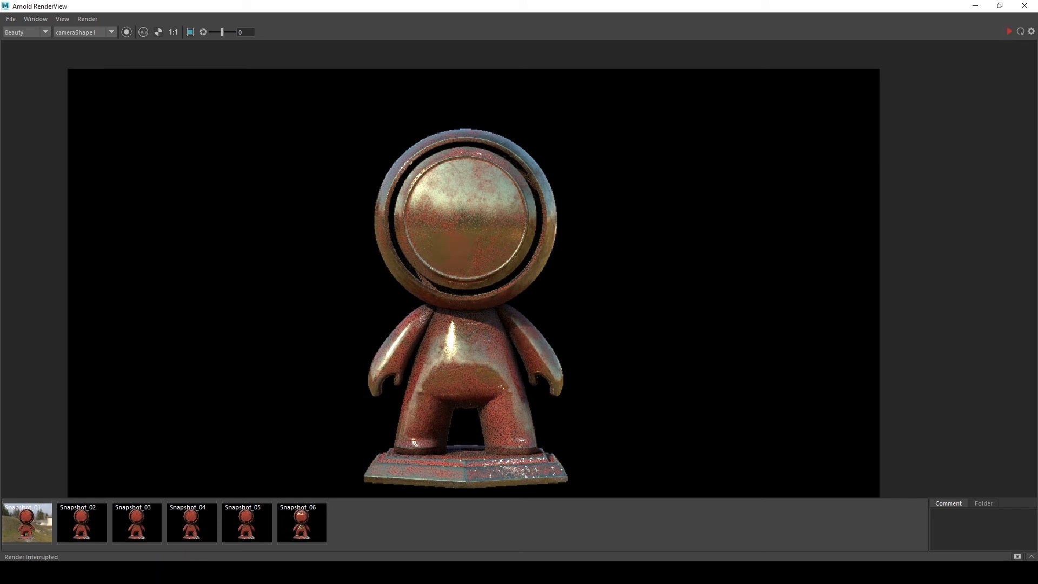
pyautogui.click(1017, 556)
# Go back to the Hypershade and inspect the CHARACTER_SHADER mix node's attributes and connections
pyautogui.click(976, 6)
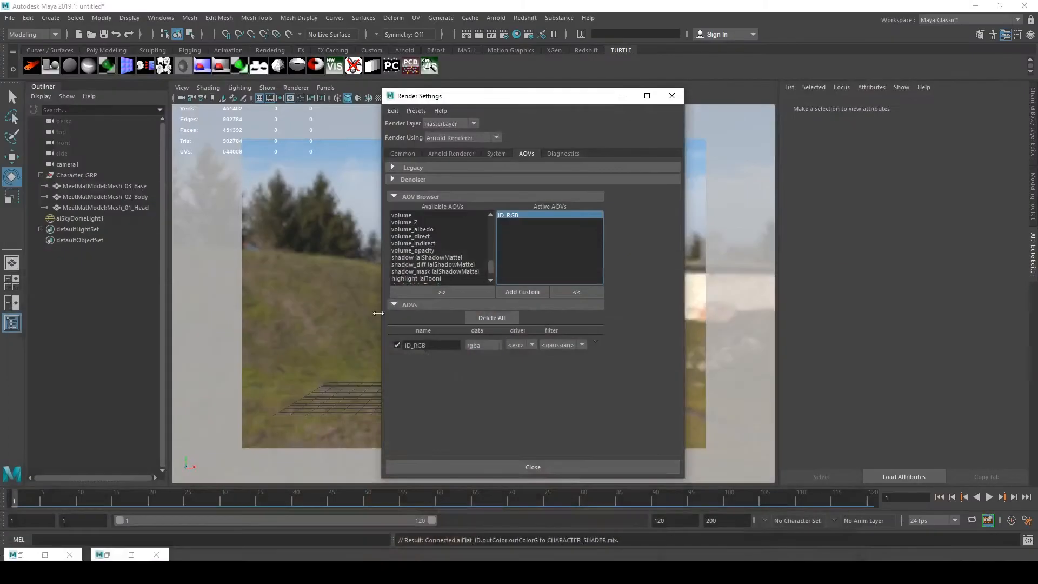
pyautogui.click(33, 557)
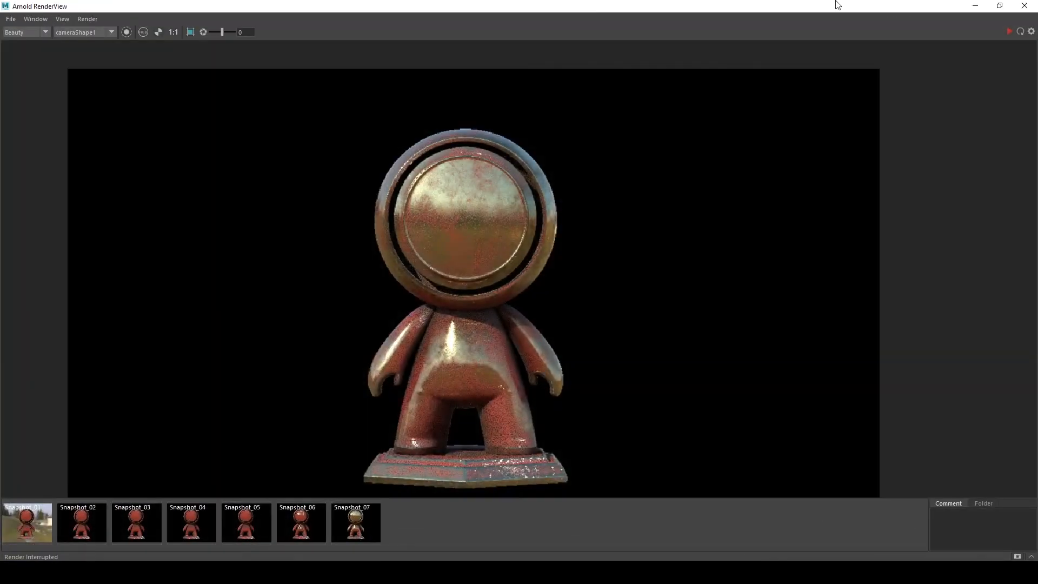
pyautogui.click(975, 6)
pyautogui.click(127, 555)
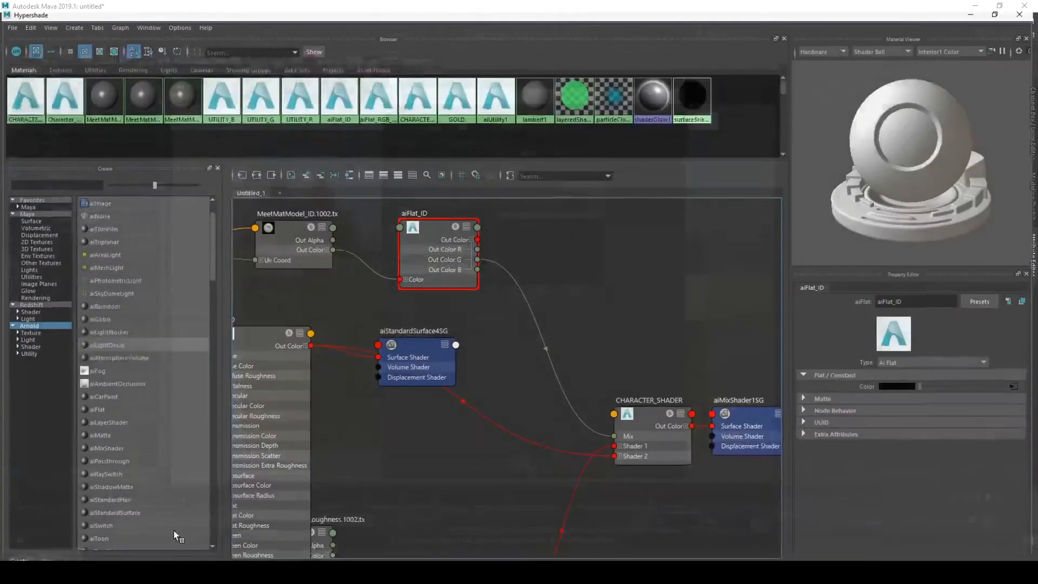
pyautogui.moveTo(484, 253)
pyautogui.mouseDown()
pyautogui.moveTo(489, 266)
pyautogui.moveTo(478, 263)
pyautogui.mouseUp()
pyautogui.keyDown('alt'); pyautogui.moveTo(683, 378); pyautogui.dragTo(541, 339, button='middle'); pyautogui.keyUp('alt')
pyautogui.scroll(5, 541, 340)
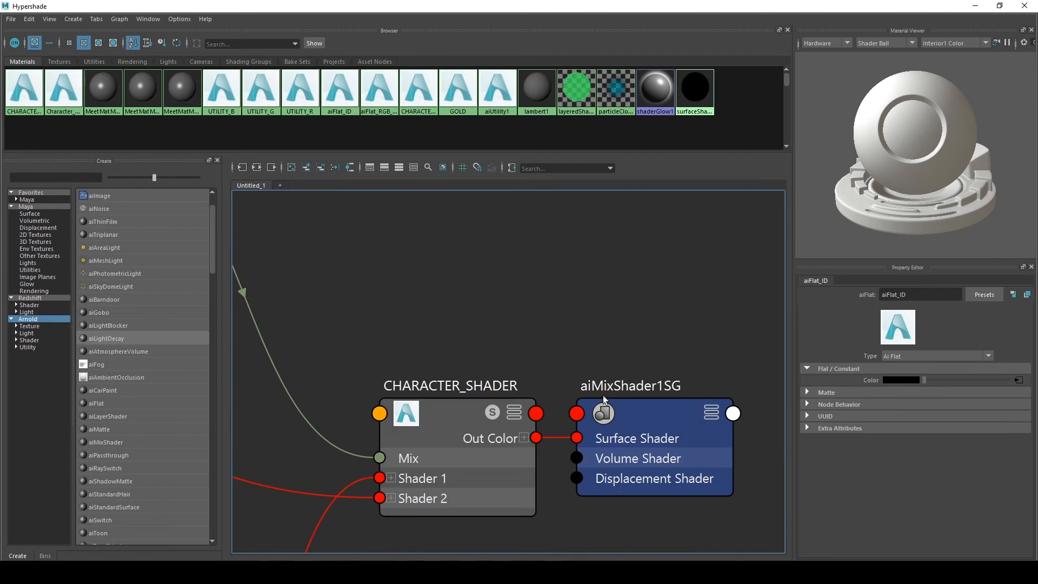
pyautogui.moveTo(603, 403); pyautogui.dragTo(803, 404)
pyautogui.click(407, 416)
pyautogui.scroll(-5, 551, 340)
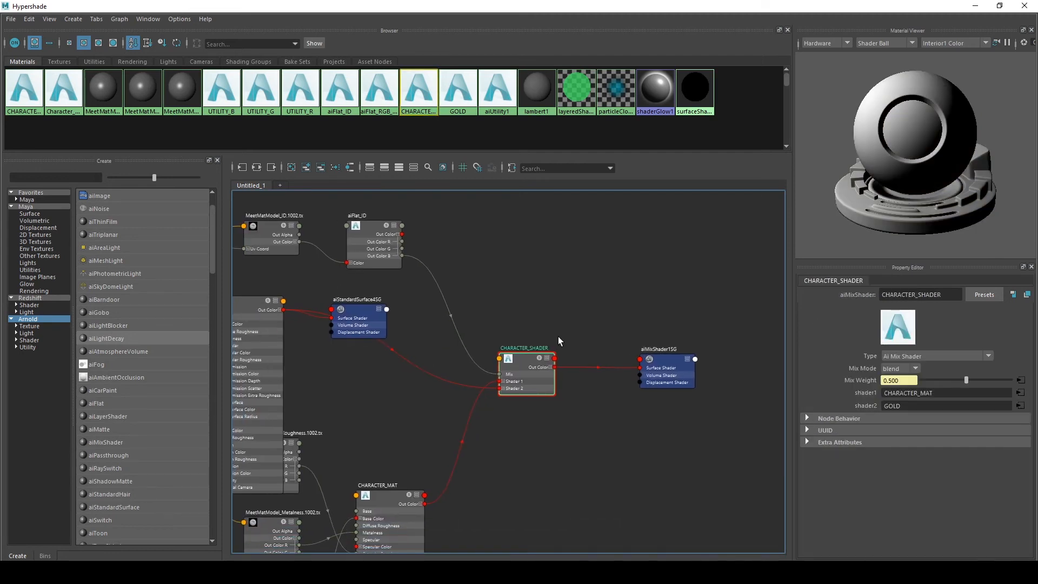
pyautogui.keyDown('alt'); pyautogui.moveTo(561, 313); pyautogui.dragTo(501, 335, button='middle'); pyautogui.keyUp('alt')
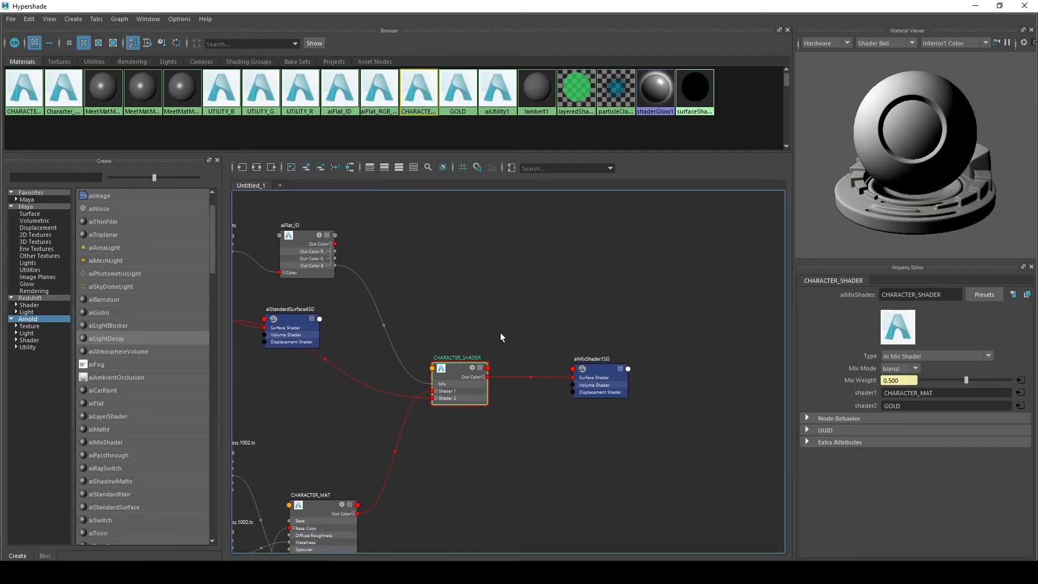
pyautogui.keyDown('alt'); pyautogui.moveTo(508, 278); pyautogui.dragTo(529, 295, button='middle'); pyautogui.keyUp('alt')
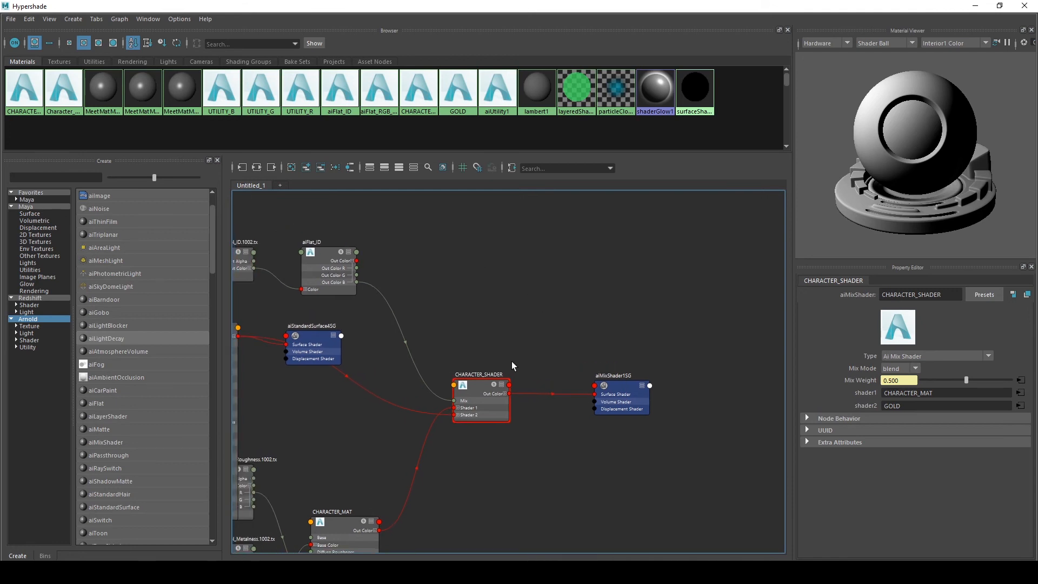
pyautogui.keyDown('alt'); pyautogui.moveTo(512, 361); pyautogui.dragTo(573, 345, button='middle'); pyautogui.keyUp('alt')
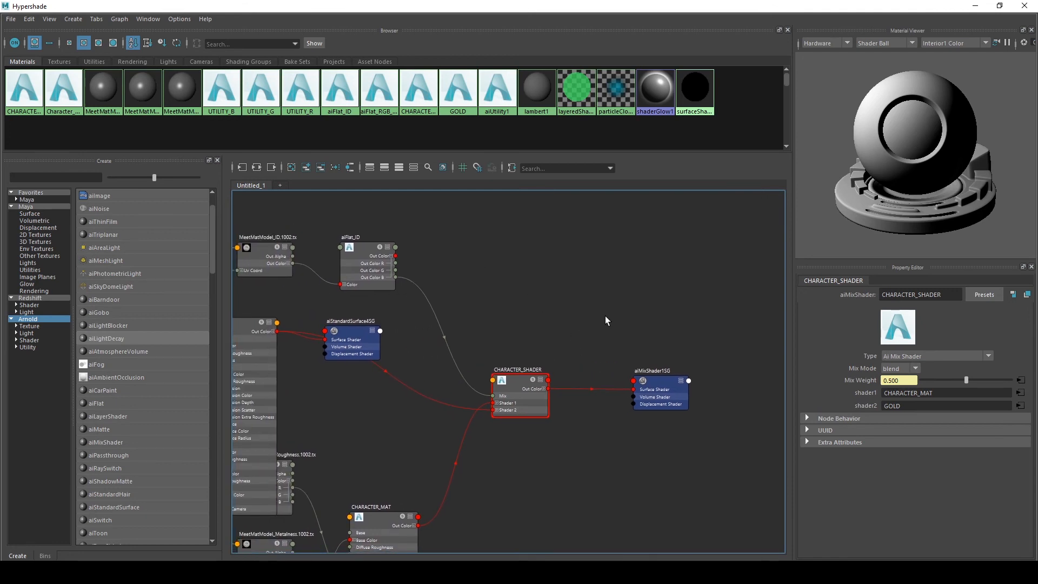
# Create an aiLayerShader node in the node graph
pyautogui.press('Tab')
pyautogui.write('aila')
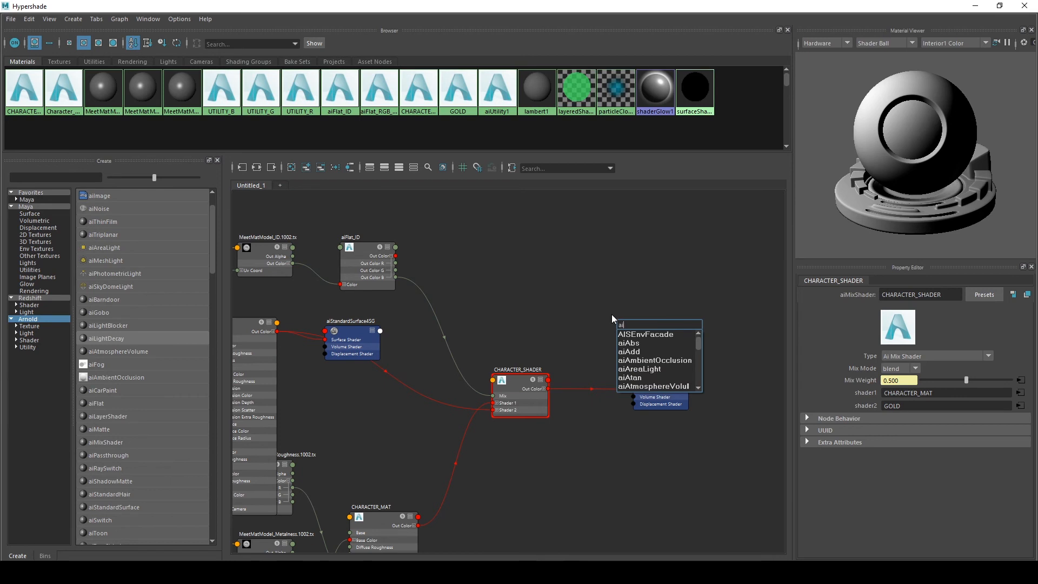
pyautogui.press('Down')
pyautogui.press('Down')
pyautogui.press('Down')
pyautogui.press('Return')
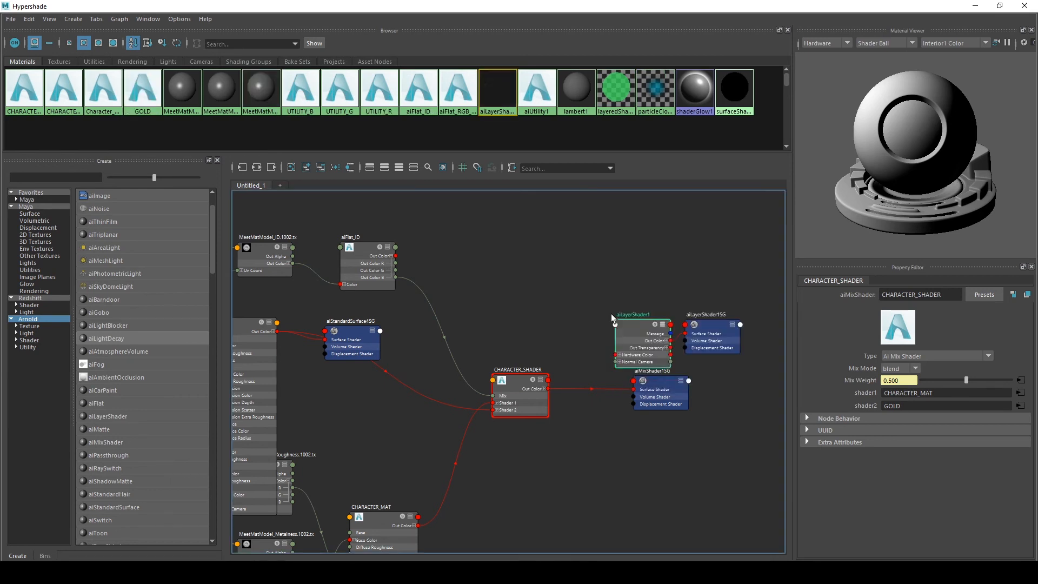
# Examine the aiLayerShader's layer attributes
pyautogui.scroll(2, 898, 426)
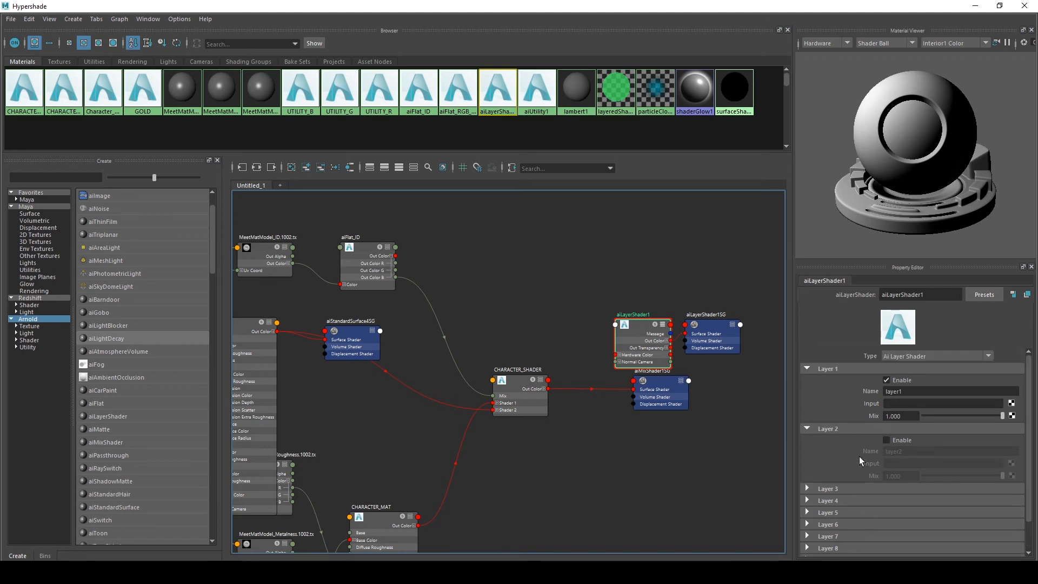
pyautogui.scroll(-2, 877, 463)
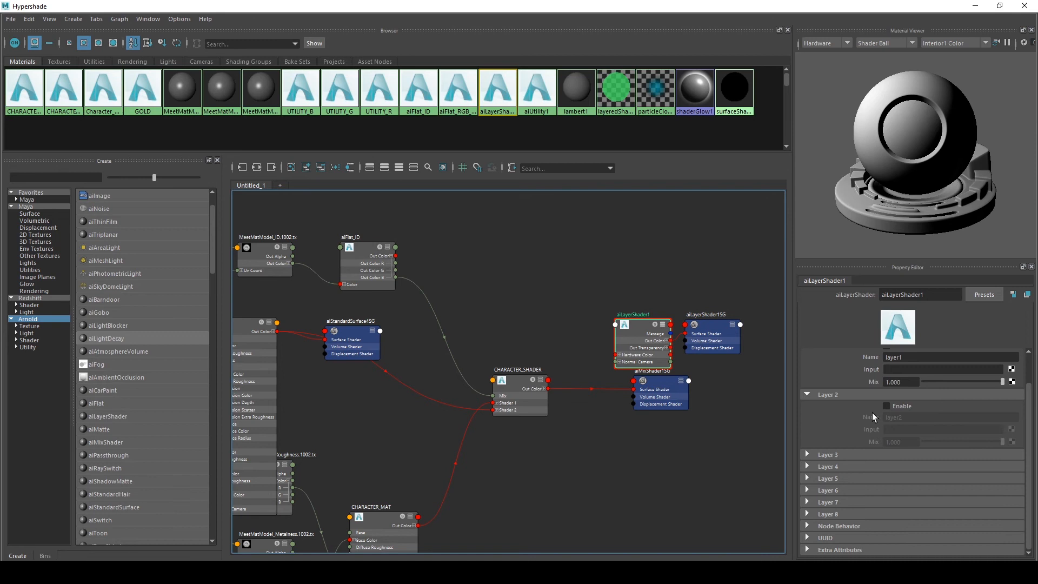
pyautogui.scroll(2, 865, 416)
pyautogui.scroll(-2, 873, 402)
pyautogui.scroll(2, 879, 433)
pyautogui.scroll(1, 844, 449)
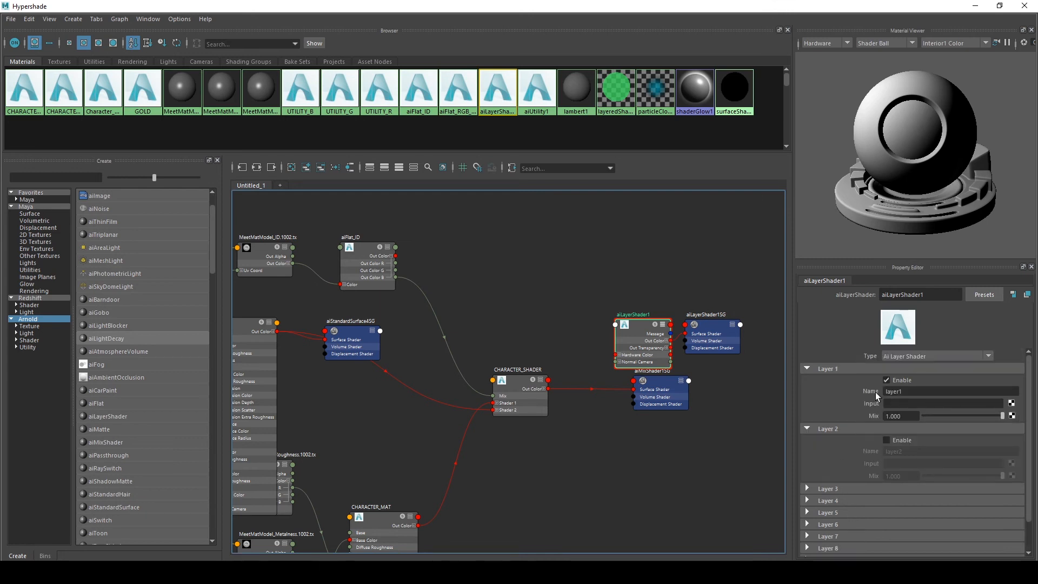
pyautogui.scroll(-1, 861, 448)
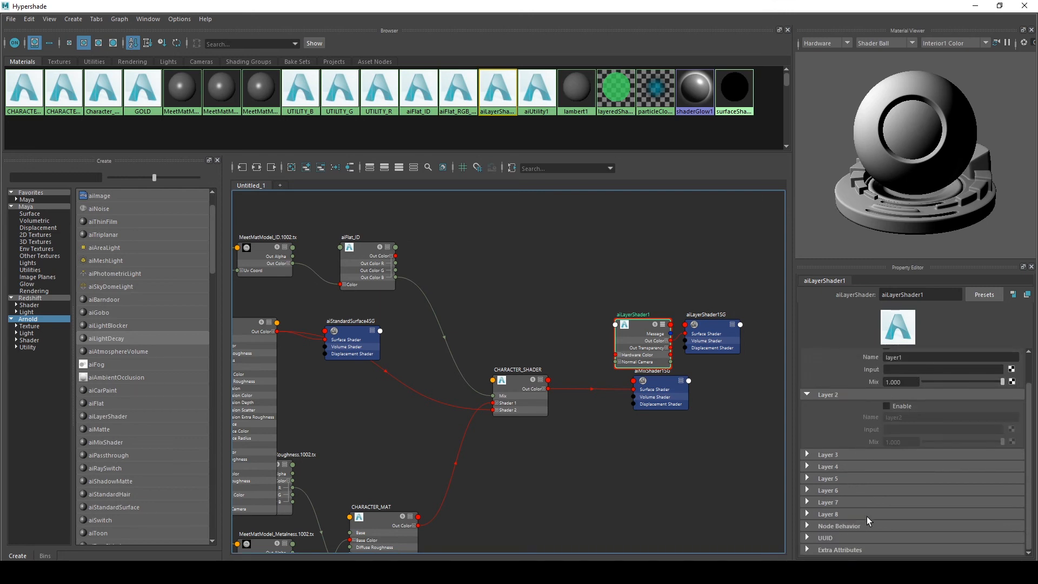
pyautogui.scroll(1, 881, 486)
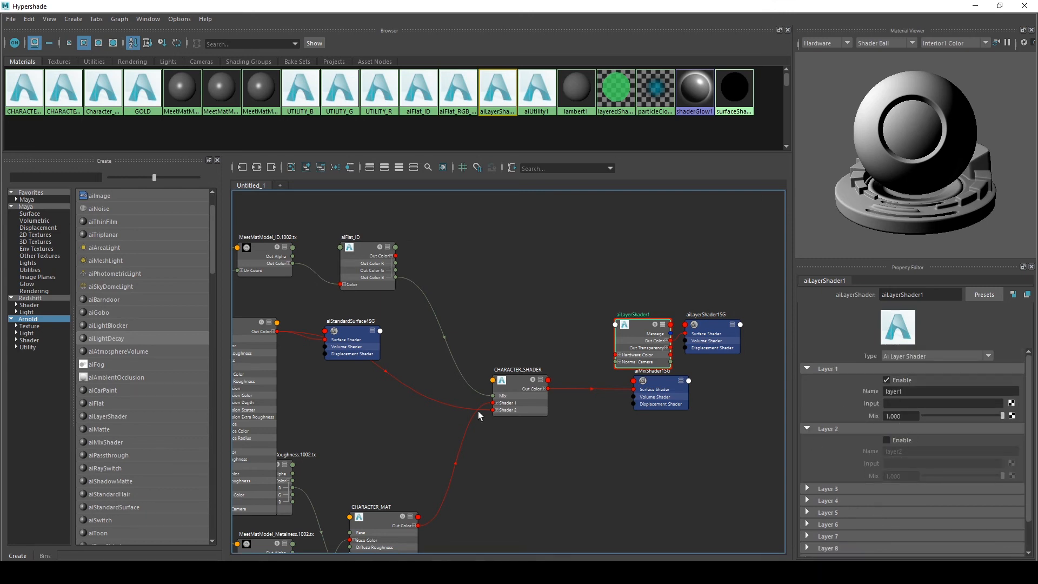
# Move the layer shader aside and create a new aiMixShader node in the graph
pyautogui.keyDown('alt'); pyautogui.moveTo(588, 284); pyautogui.dragTo(635, 309, button='middle'); pyautogui.keyUp('alt')
pyautogui.moveTo(674, 354); pyautogui.dragTo(706, 302)
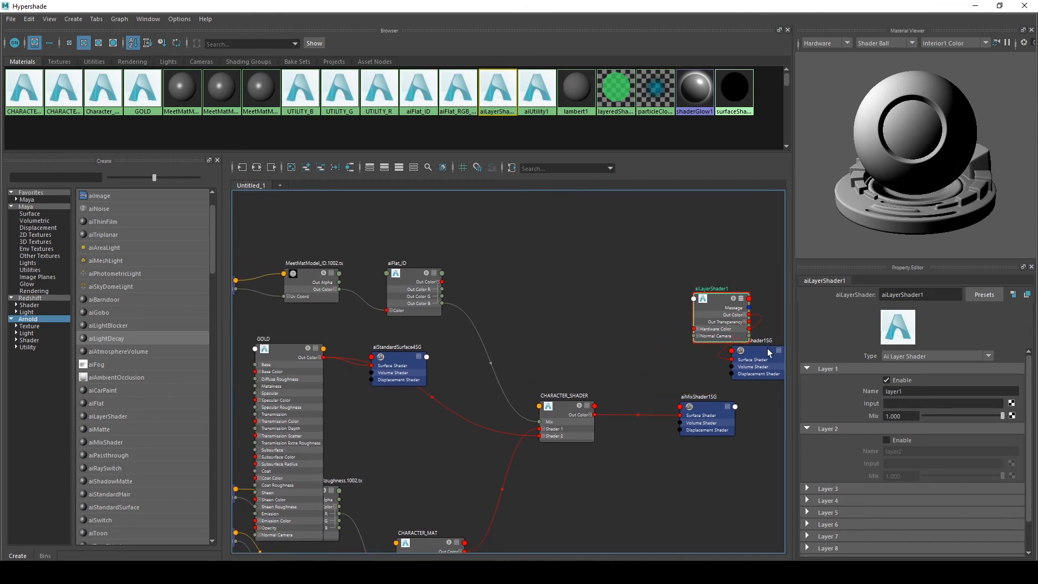
pyautogui.moveTo(768, 352); pyautogui.dragTo(802, 350)
pyautogui.press('Tab')
pyautogui.write('aimix')
pyautogui.press('Down')
pyautogui.press('Return')
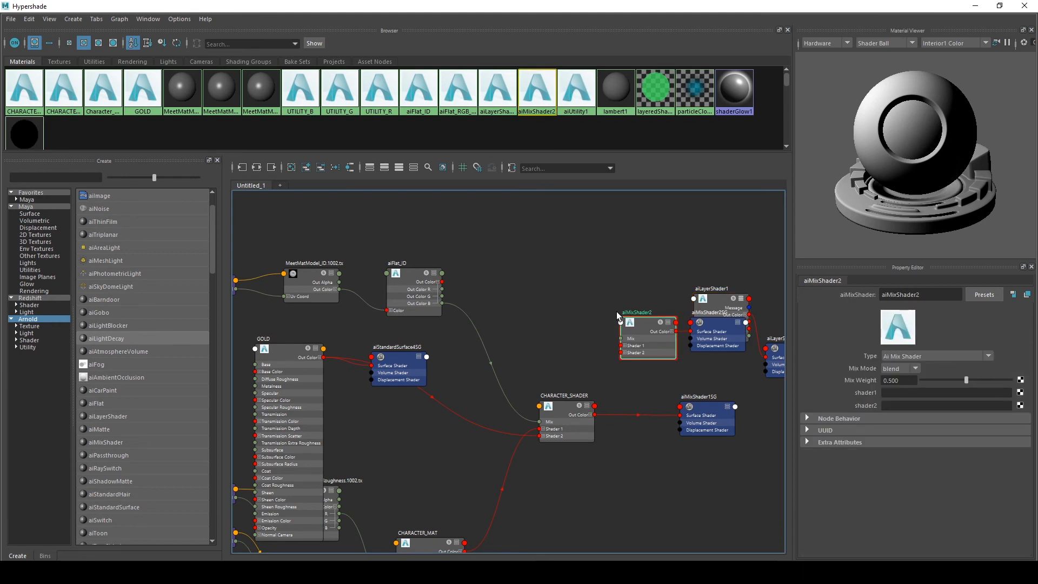
# Arrange the new aiMixShader2, the aiLayerShader1 and their shading groups in the graph
pyautogui.scroll(3, 617, 312)
pyautogui.scroll(-2, 617, 312)
pyautogui.keyDown('alt'); pyautogui.moveTo(578, 308); pyautogui.dragTo(528, 303, button='middle'); pyautogui.keyUp('alt')
pyautogui.moveTo(684, 289); pyautogui.dragTo(724, 252)
pyautogui.keyDown('alt'); pyautogui.moveTo(724, 252); pyautogui.dragTo(724, 225, button='middle'); pyautogui.keyUp('alt')
pyautogui.keyDown('alt'); pyautogui.moveTo(610, 265); pyautogui.dragTo(508, 298, button='middle'); pyautogui.keyUp('alt')
pyautogui.moveTo(662, 257); pyautogui.dragTo(687, 214)
pyautogui.keyDown('alt'); pyautogui.moveTo(668, 302); pyautogui.dragTo(668, 279, button='middle'); pyautogui.keyUp('alt')
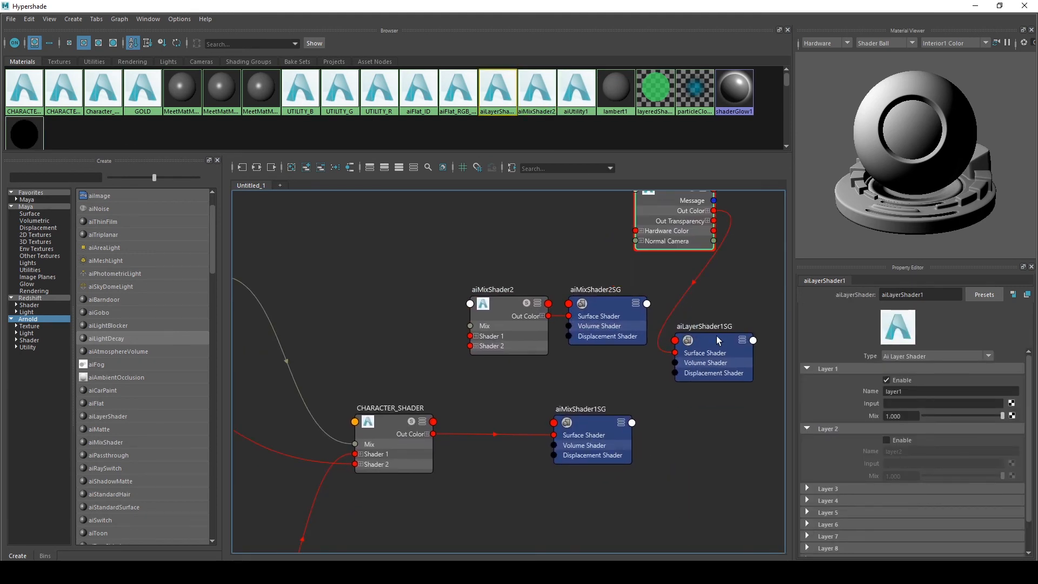
pyautogui.moveTo(716, 336); pyautogui.dragTo(768, 325)
pyautogui.keyDown('alt'); pyautogui.moveTo(465, 249); pyautogui.dragTo(555, 259, button='middle'); pyautogui.keyUp('alt')
pyautogui.click(471, 438)
pyautogui.moveTo(471, 443); pyautogui.dragTo(484, 436)
pyautogui.click(595, 316)
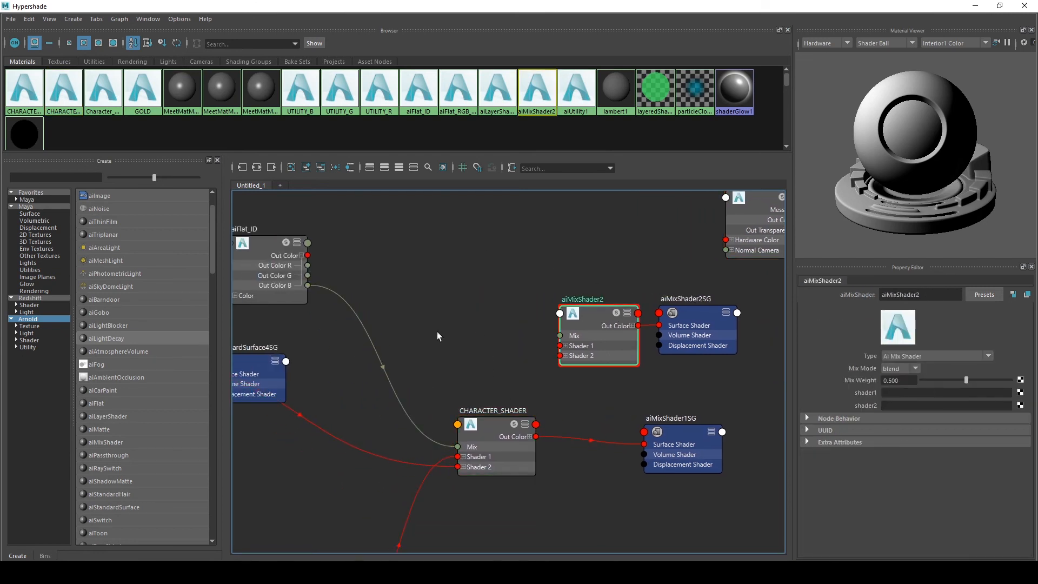
# Rename aiMixShader2 to FINAL_SHADER
pyautogui.keyDown('alt'); pyautogui.moveTo(437, 331); pyautogui.dragTo(485, 319, button='middle'); pyautogui.keyUp('alt')
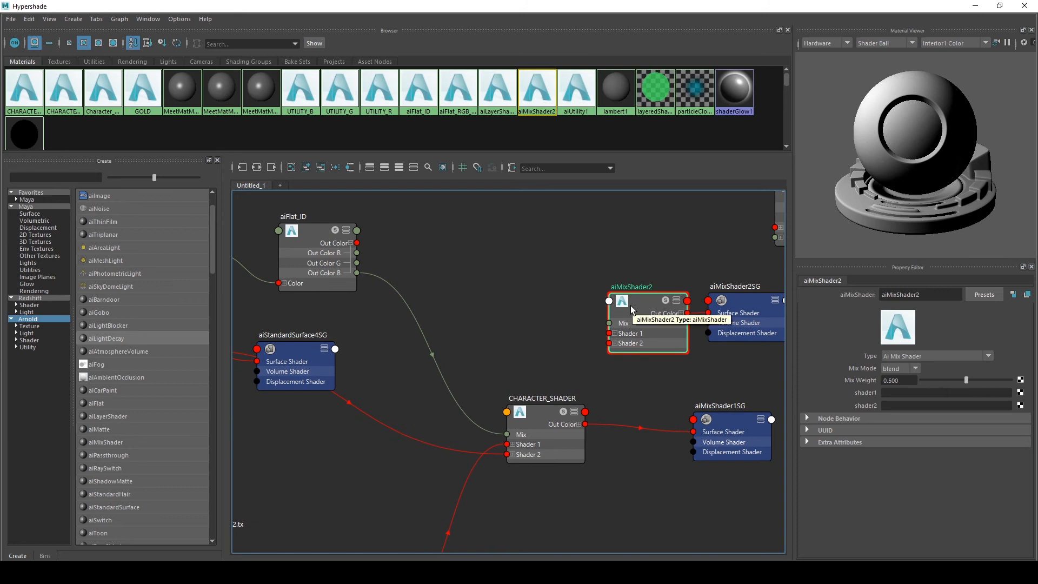
pyautogui.moveTo(935, 295); pyautogui.dragTo(734, 281)
pyautogui.write('FINAL_SHADER')
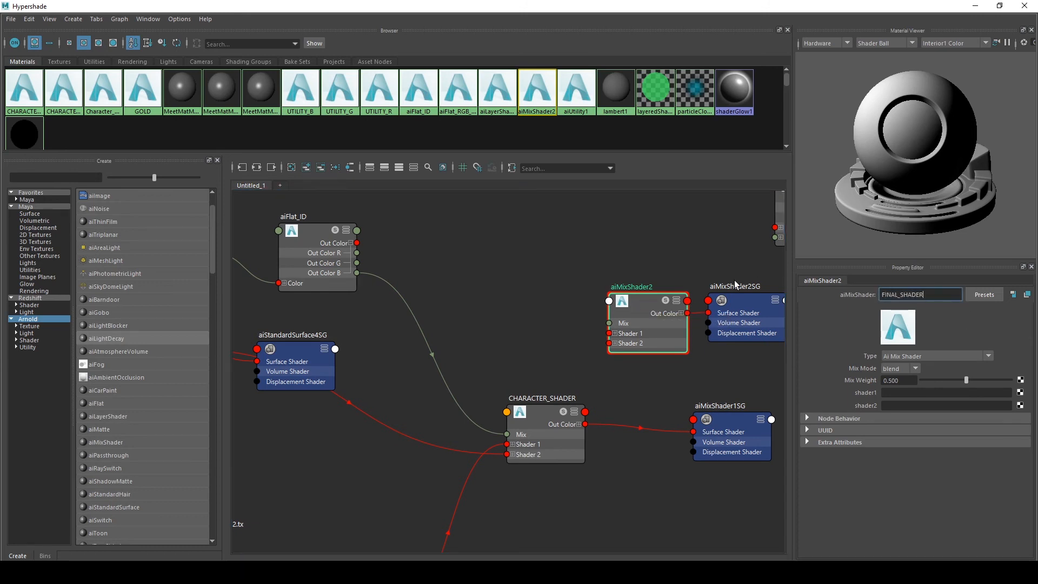
pyautogui.press('Return')
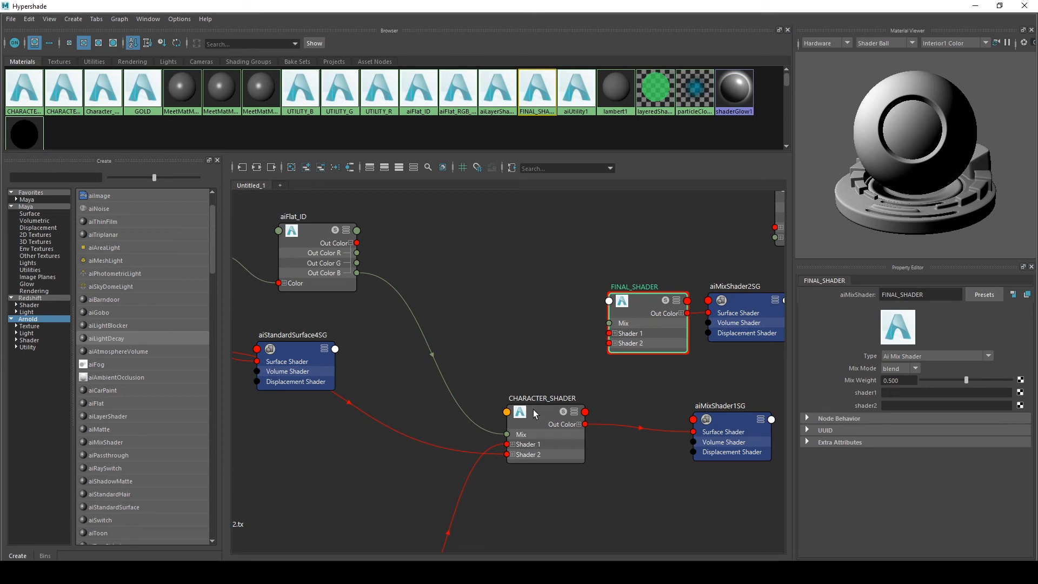
# Assign CHARACTER_SHADER as FINAL_SHADER's shader1 input
pyautogui.moveTo(522, 418); pyautogui.dragTo(887, 393, button='middle')
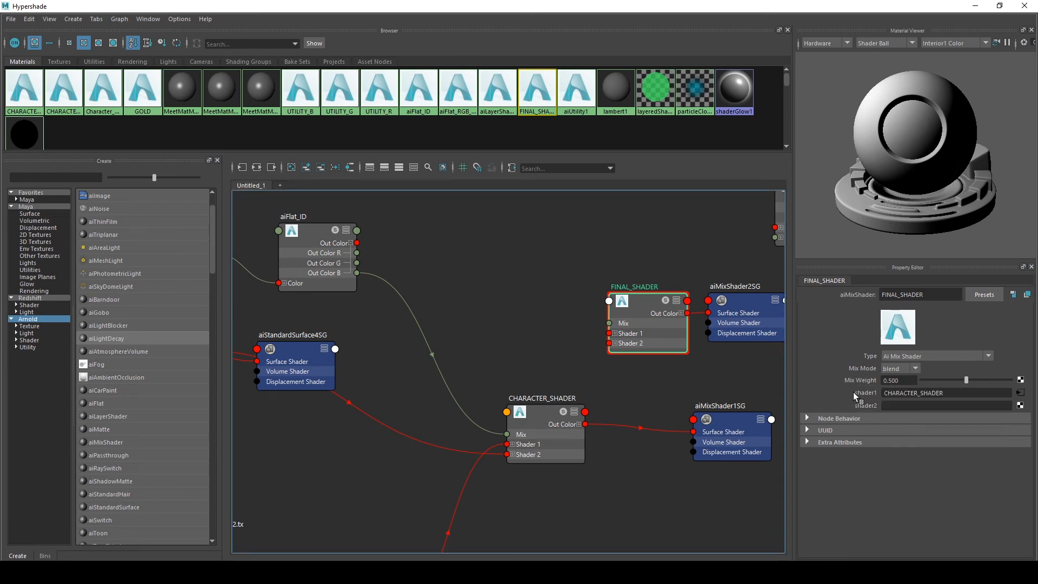
pyautogui.scroll(-3, 541, 377)
pyautogui.scroll(3, 627, 324)
pyautogui.moveTo(615, 346); pyautogui.dragTo(624, 347)
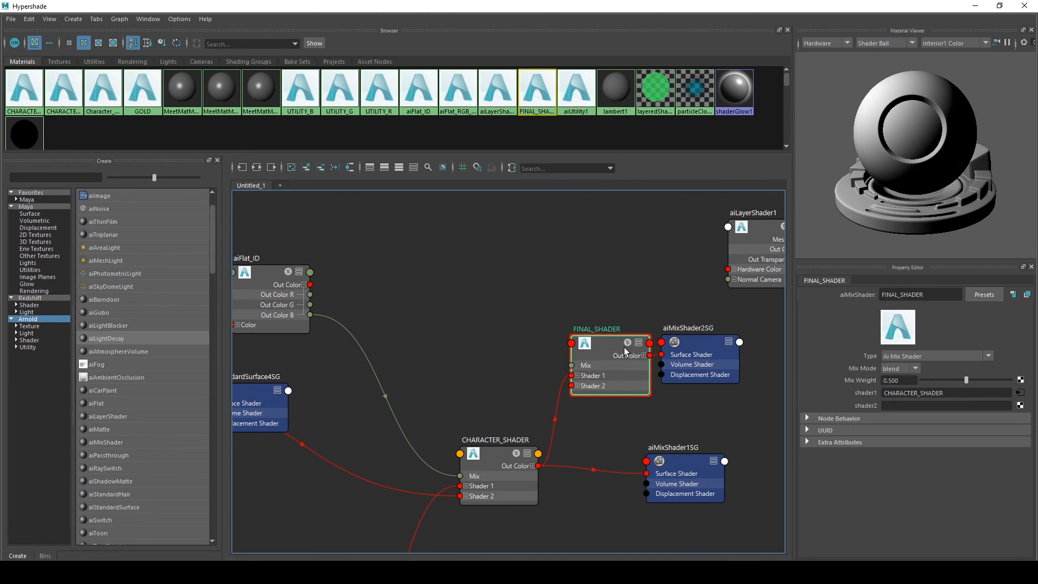
pyautogui.moveTo(705, 346); pyautogui.dragTo(744, 345)
pyautogui.click(615, 346)
pyautogui.scroll(-5, 528, 283)
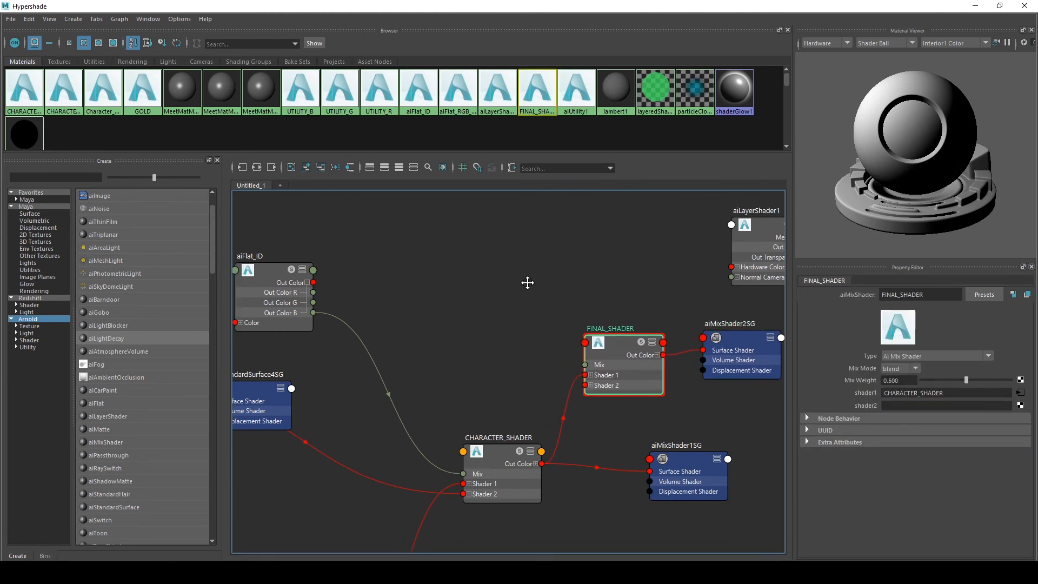
# Create a new aiStandardSurface node in the graph
pyautogui.scroll(5, 492, 311)
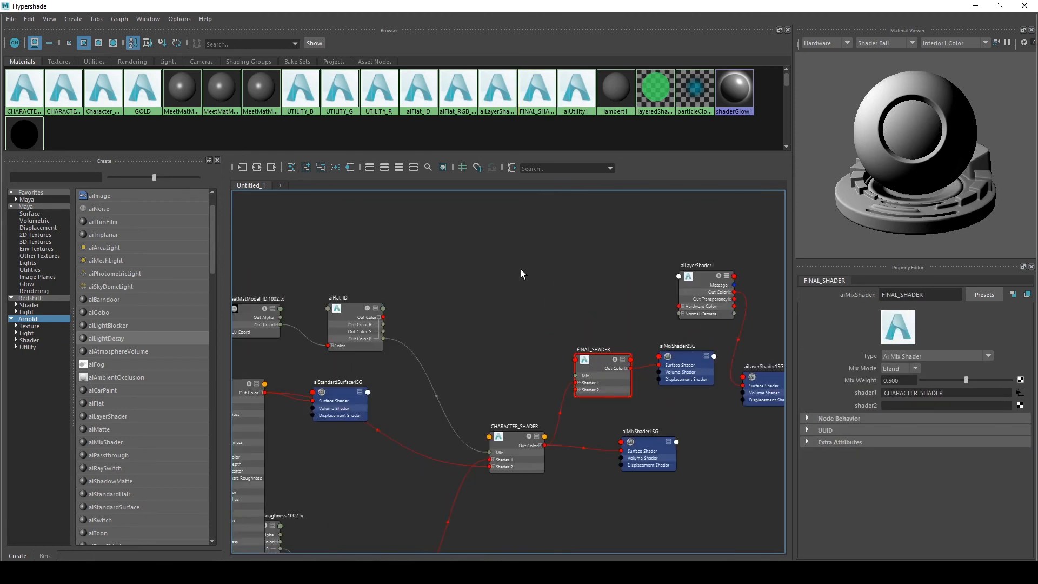
pyautogui.press('Tab')
pyautogui.press('Escape')
pyautogui.press('Tab')
pyautogui.write('iss')
pyautogui.press('BackSpace')
pyautogui.press('BackSpace')
pyautogui.write('s')
pyautogui.press('BackSpace')
pyautogui.write('st')
pyautogui.press('Down')
pyautogui.press('Down')
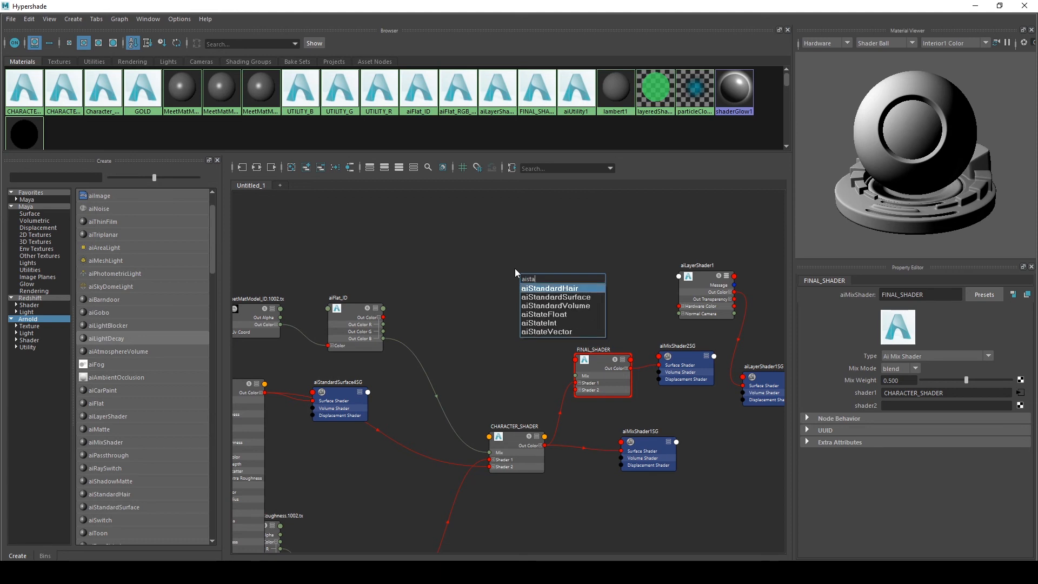
pyautogui.press('Return')
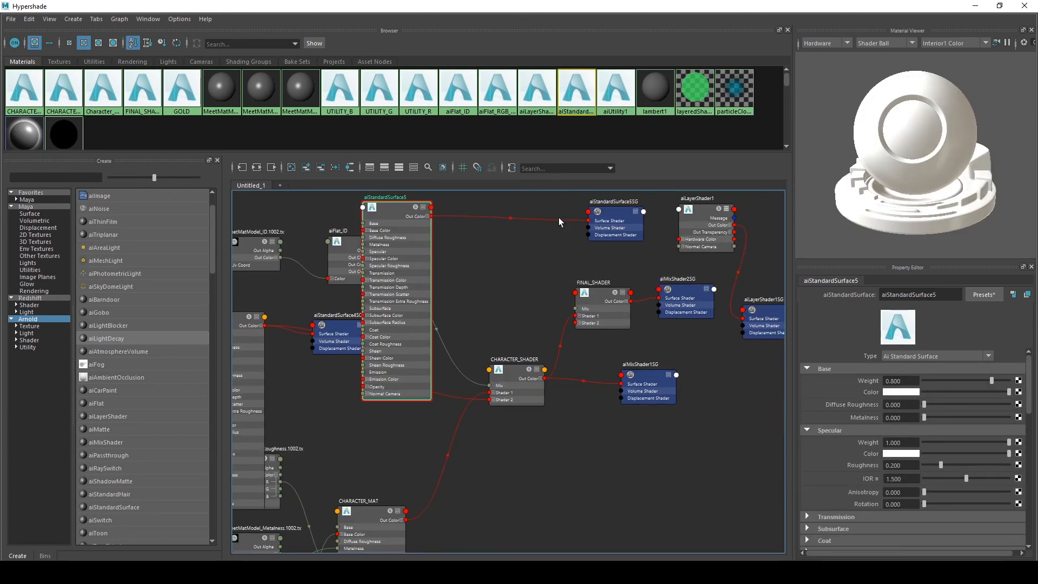
# Arrange the new aiStandardSurface5 node, its shading group and the nearby nodes in the graph
pyautogui.keyDown('alt'); pyautogui.moveTo(559, 217); pyautogui.dragTo(540, 301, button='middle'); pyautogui.keyUp('alt')
pyautogui.moveTo(382, 286); pyautogui.dragTo(505, 143)
pyautogui.keyDown('alt'); pyautogui.moveTo(437, 229); pyautogui.dragTo(434, 369, button='middle'); pyautogui.keyUp('alt')
pyautogui.moveTo(494, 277); pyautogui.dragTo(462, 234)
pyautogui.moveTo(593, 276); pyautogui.dragTo(595, 240)
# Delete aiLayerShader1 and its shading group aiLayerShader1SG
pyautogui.click(686, 284)
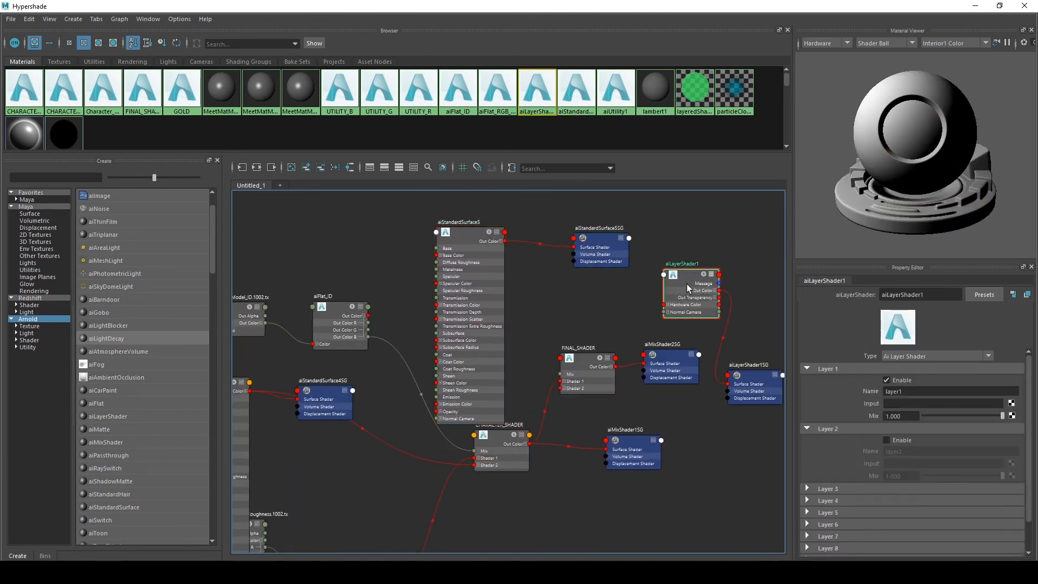
pyautogui.press('Delete')
pyautogui.click(751, 403)
pyautogui.press('Delete')
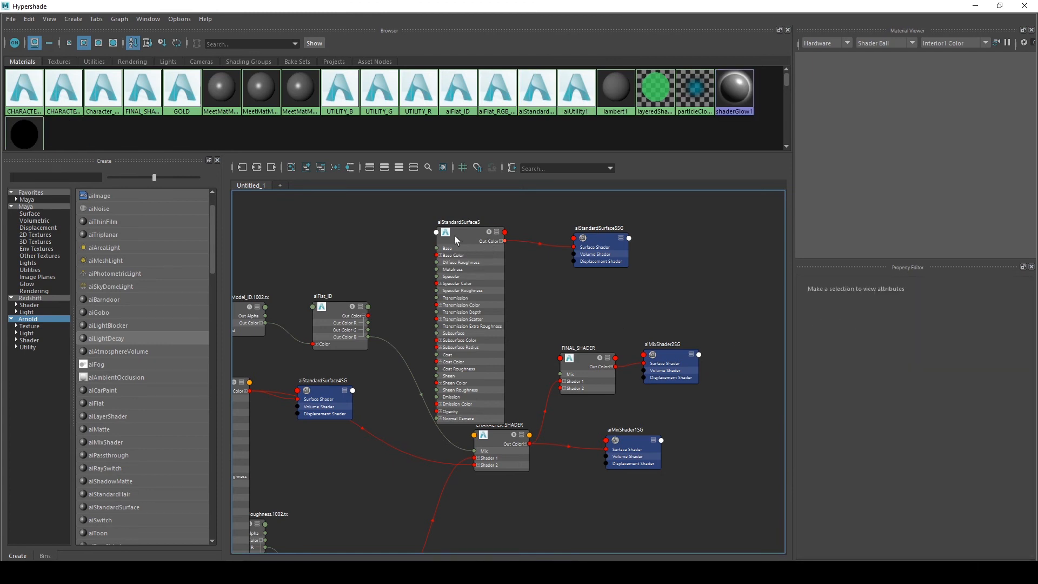
# Replace the new aiStandardSurface node's settings with the Blood preset
pyautogui.moveTo(456, 236); pyautogui.dragTo(455, 216)
pyautogui.click(970, 295)
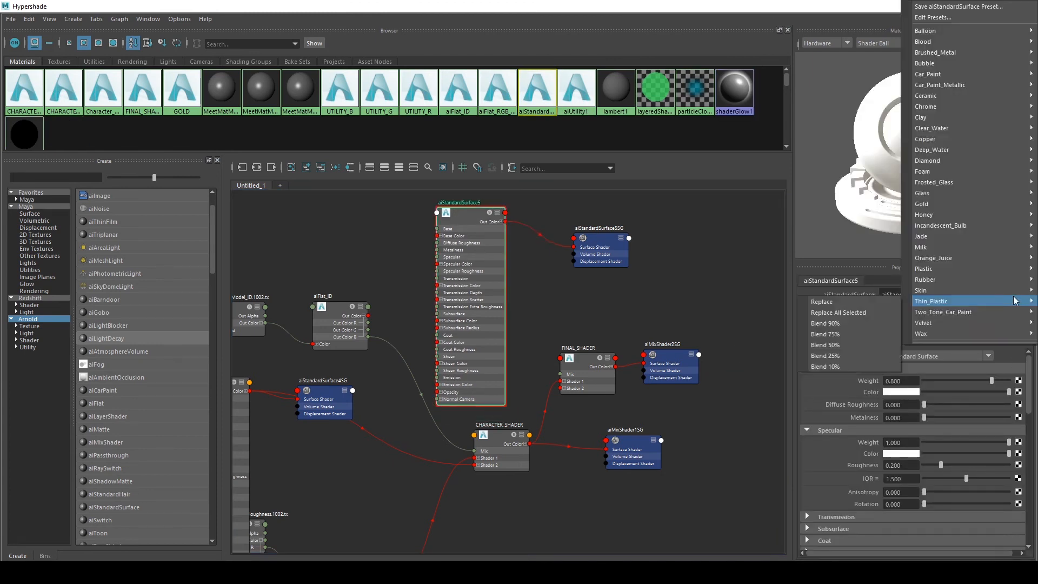
pyautogui.moveTo(986, 266)
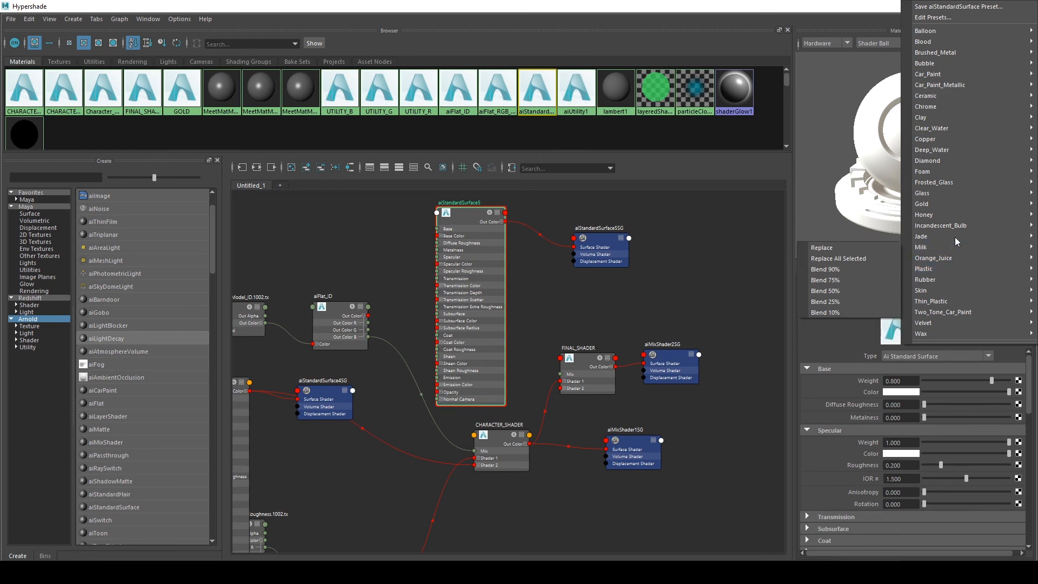
pyautogui.moveTo(960, 104)
pyautogui.moveTo(937, 42)
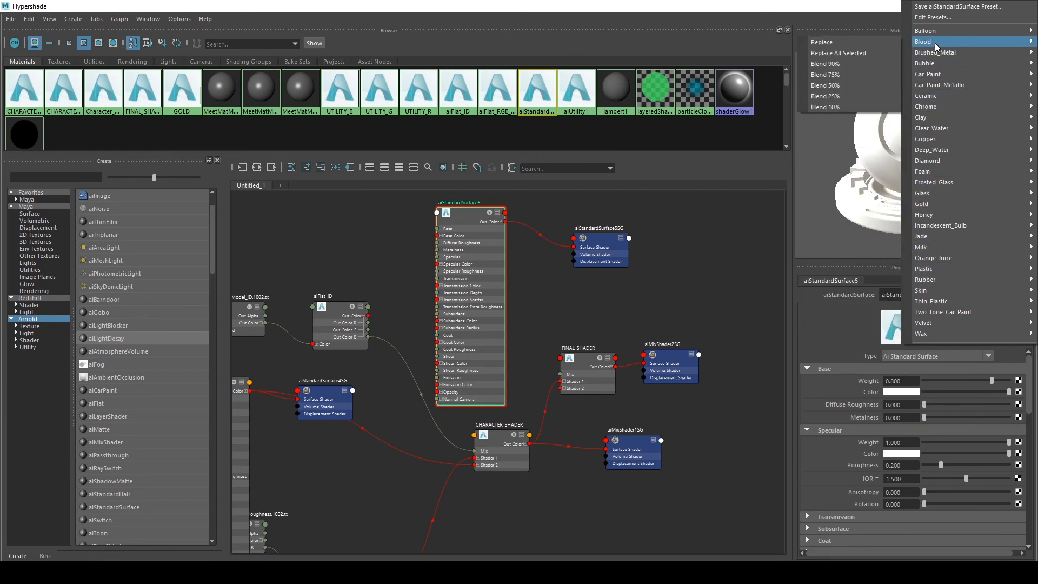
pyautogui.click(855, 42)
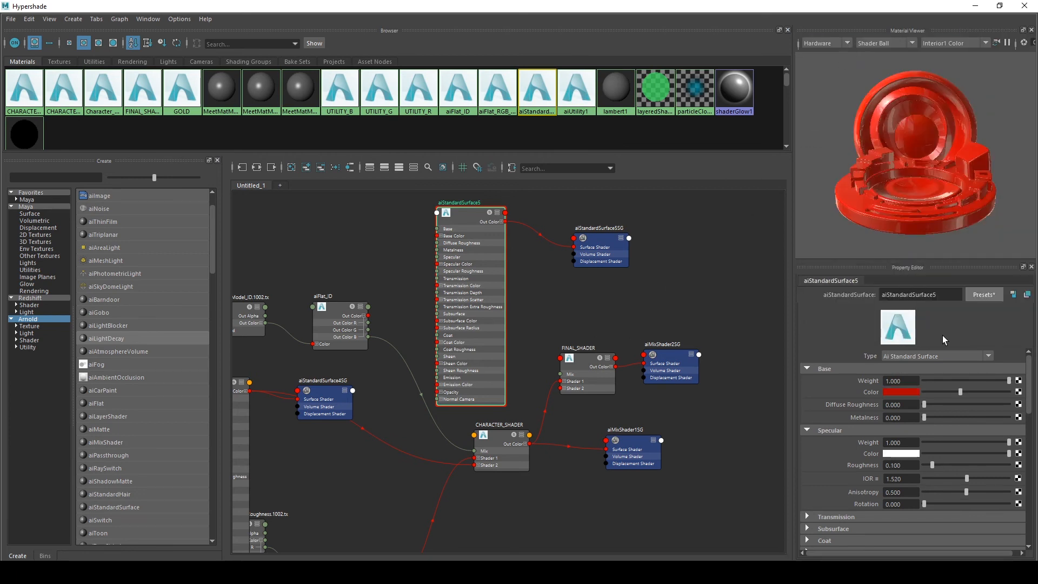
# Rename aiStandardSurface5 to BLOOD
pyautogui.moveTo(952, 298); pyautogui.dragTo(565, 261)
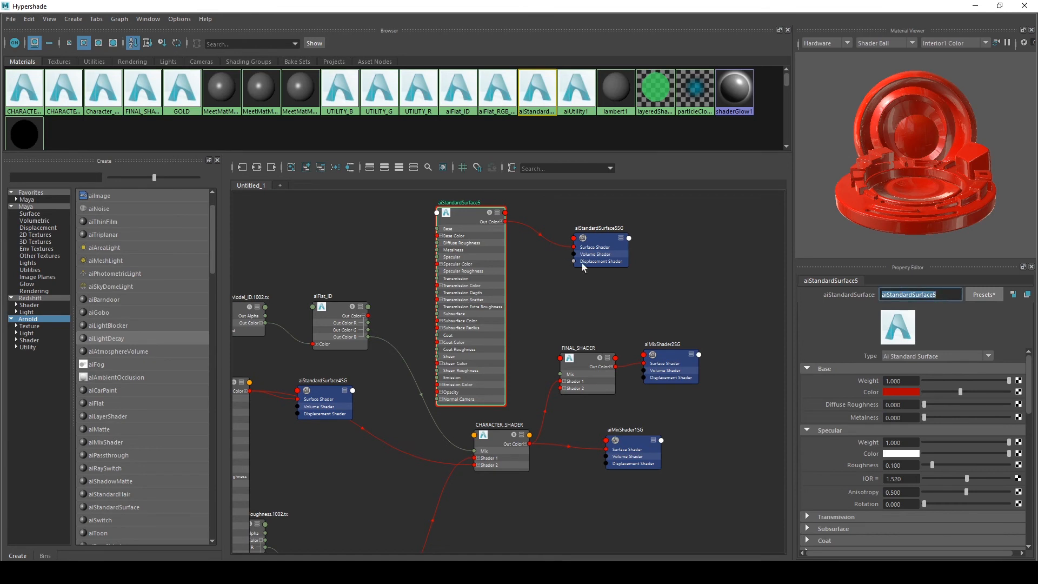
pyautogui.press('BackSpace')
pyautogui.write('BLOOD')
pyautogui.press('Return')
# Assign BLOOD as FINAL_SHADER's shader2 input
pyautogui.click(582, 361)
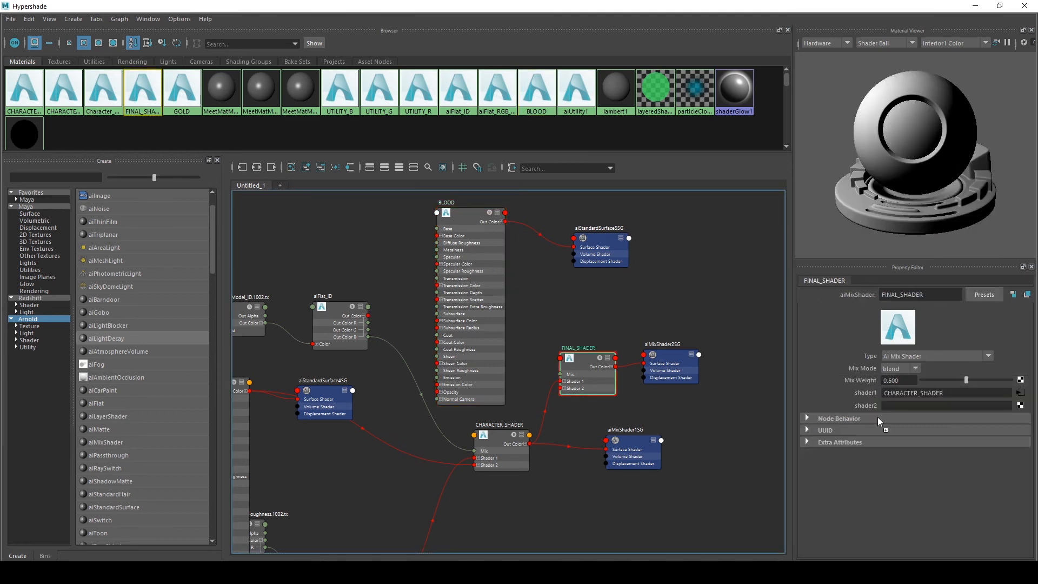
pyautogui.moveTo(871, 405); pyautogui.dragTo(871, 405, button='middle')
# Connect aiFlat_ID's Out Color G to FINAL_SHADER's Mix input
pyautogui.scroll(3, 367, 320)
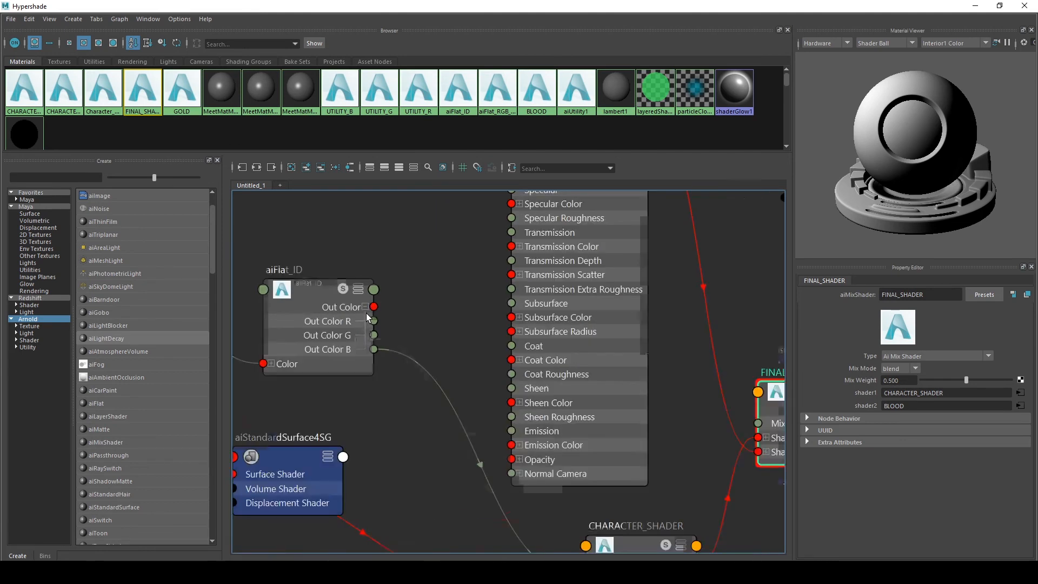
pyautogui.scroll(-4, 366, 316)
pyautogui.scroll(2, 385, 315)
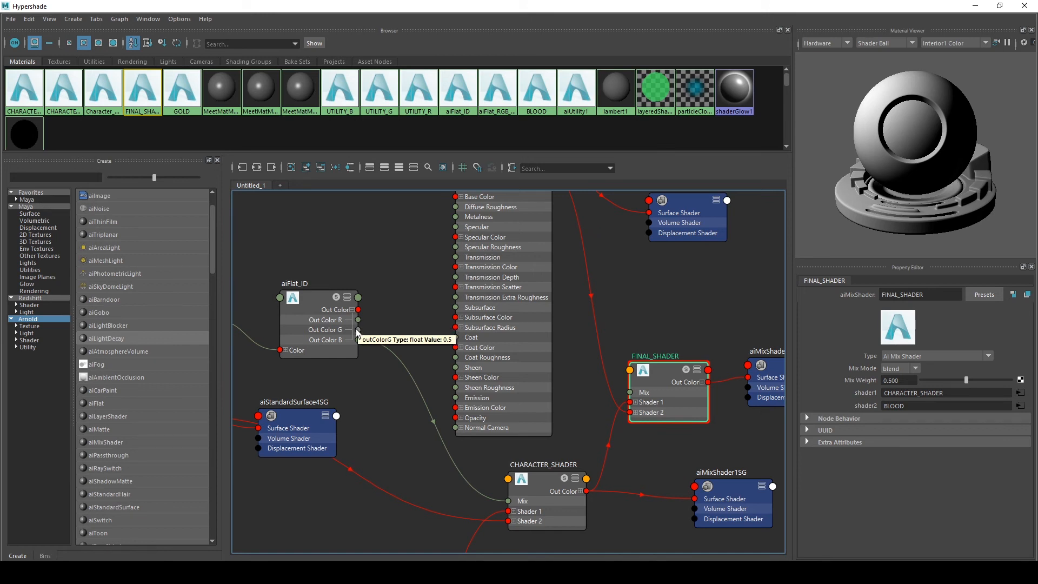
pyautogui.moveTo(357, 330); pyautogui.dragTo(631, 393)
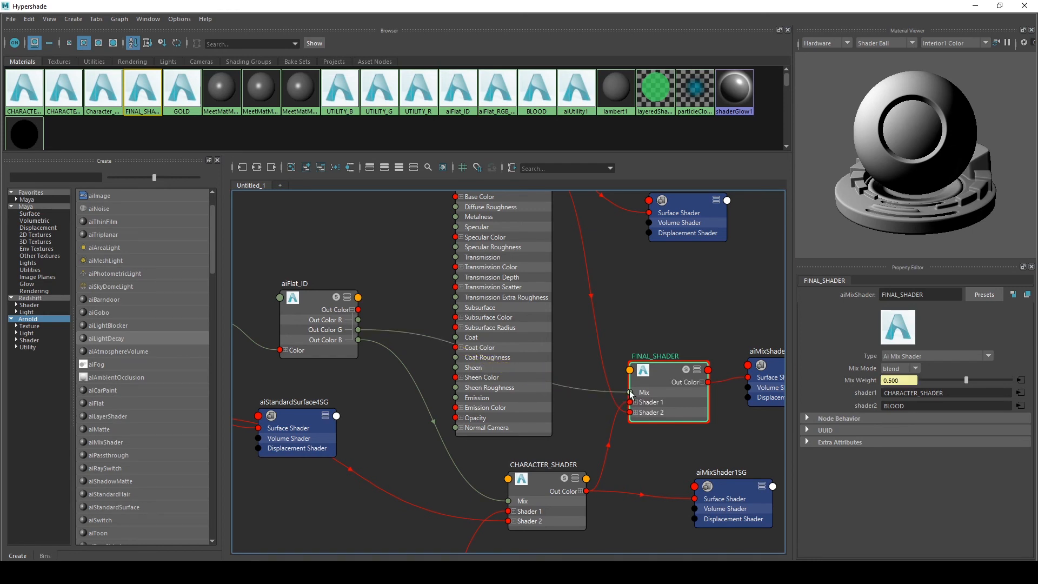
# Select the three character meshes and assign FINAL_SHADER to them
pyautogui.click(977, 6)
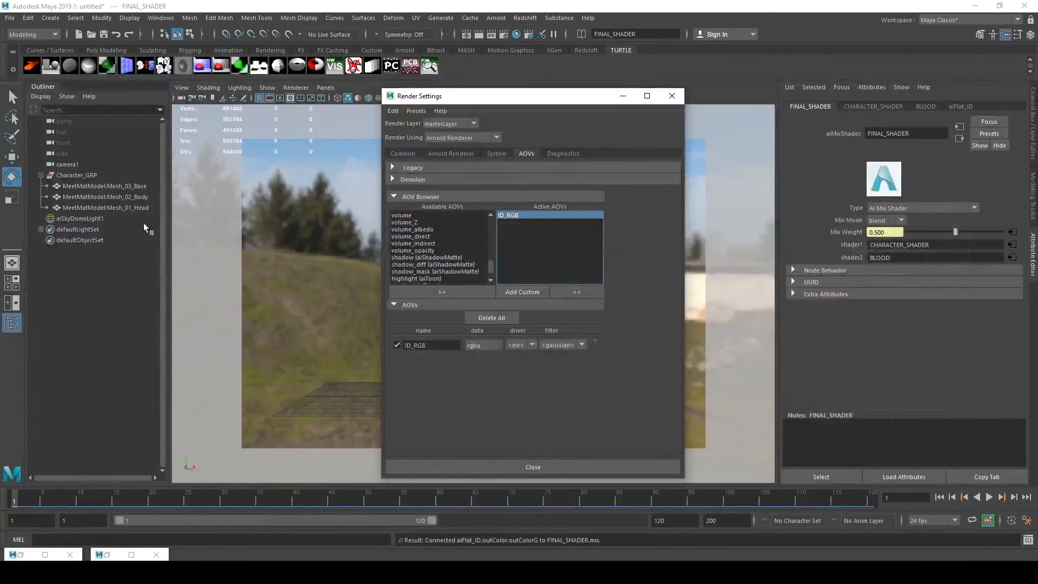
pyautogui.click(100, 186)
pyautogui.keyDown('shift'); pyautogui.click(101, 207); pyautogui.keyUp('shift')
pyautogui.click(671, 95)
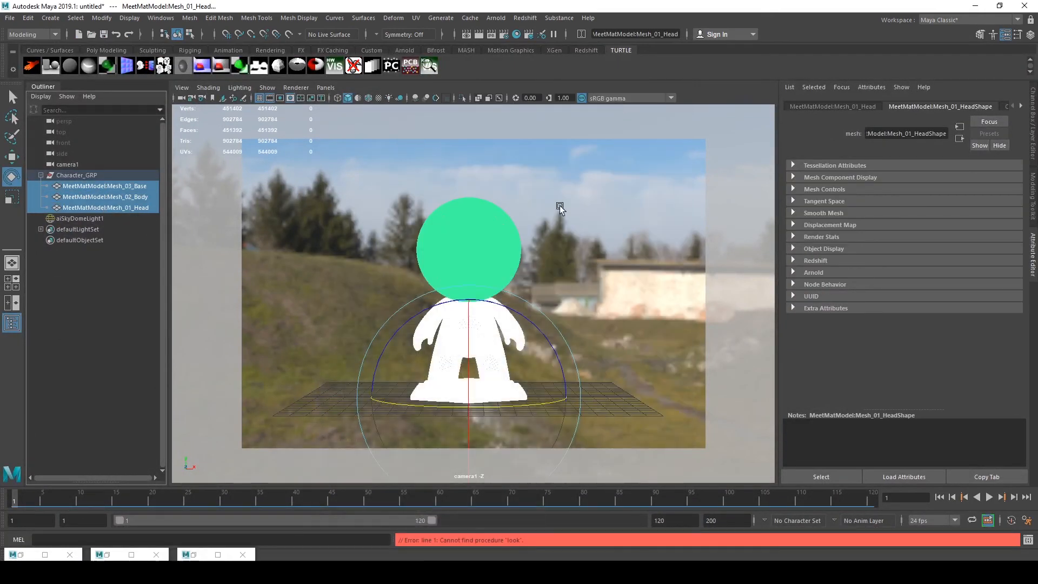
pyautogui.rightClick(554, 225)
pyautogui.moveTo(562, 518)
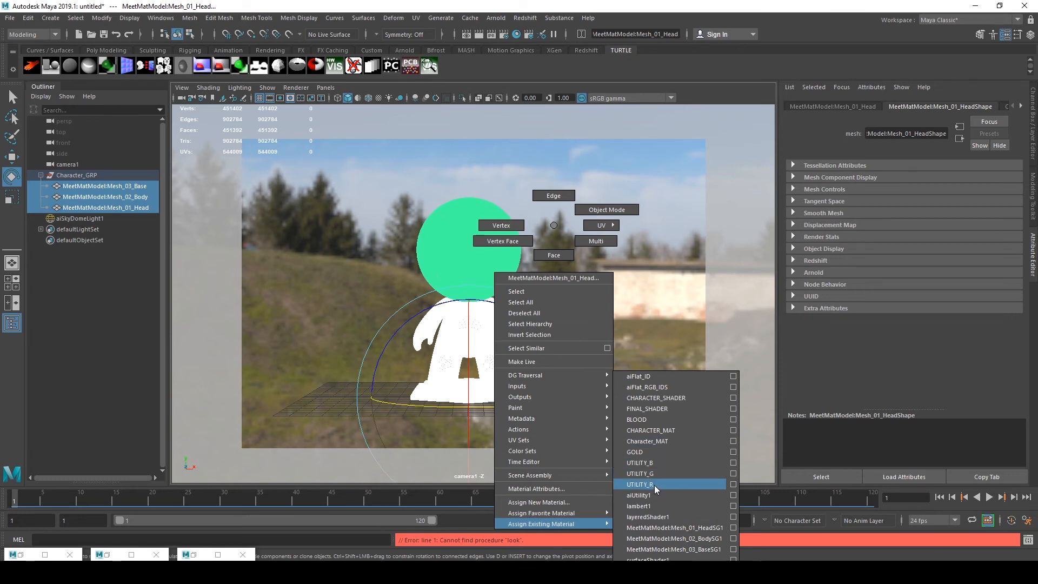
pyautogui.click(650, 409)
# Render the character in the Arnold RenderView and stop the render
pyautogui.click(189, 555)
pyautogui.click(199, 558)
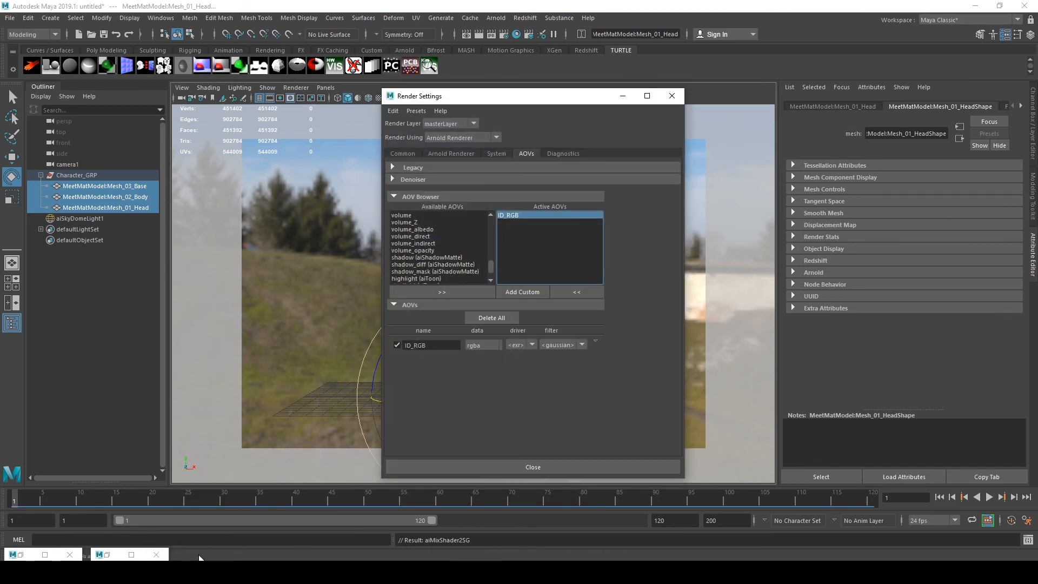
pyautogui.click(21, 552)
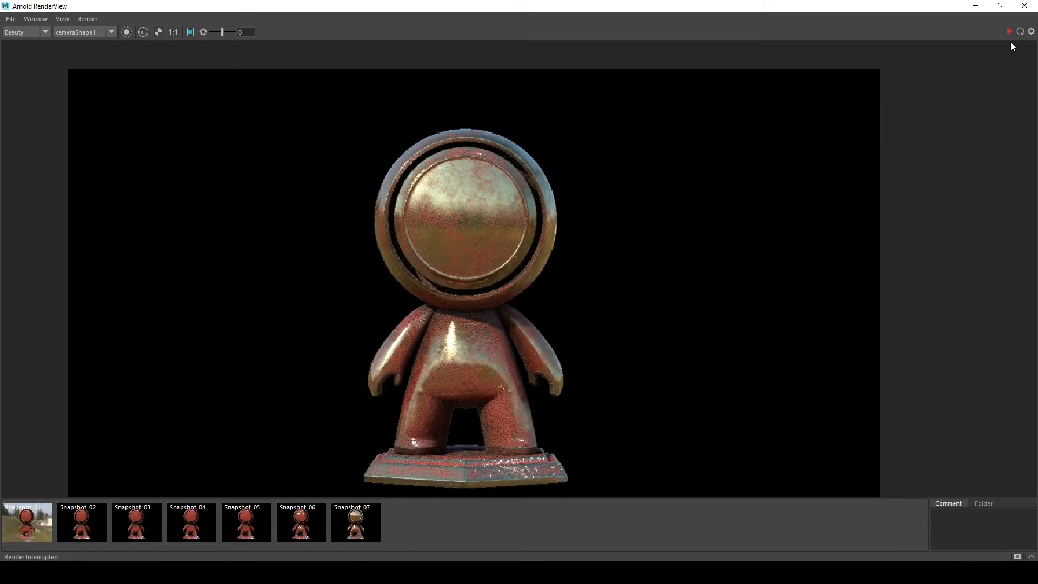
pyautogui.click(1007, 33)
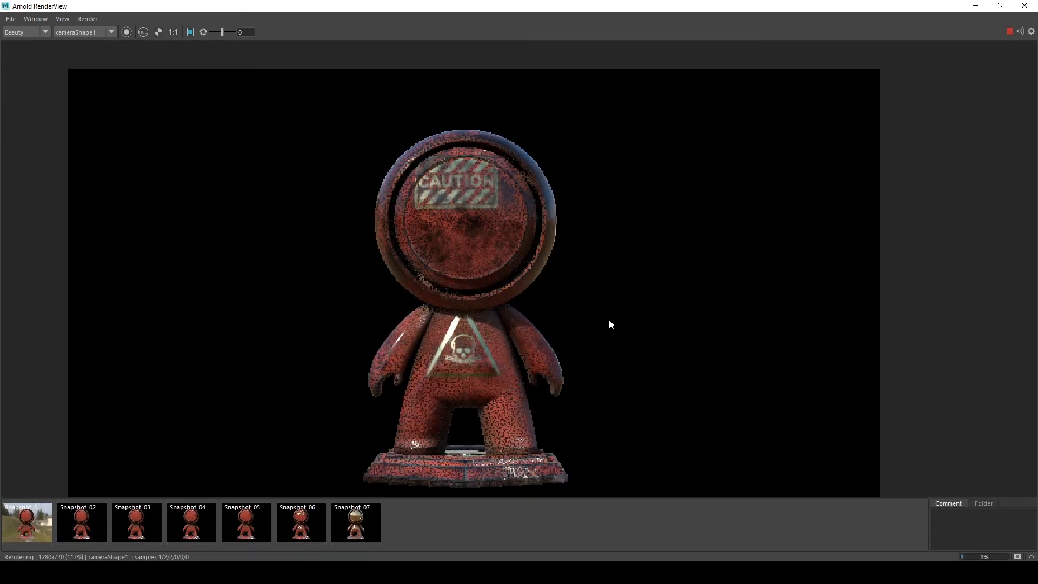
pyautogui.scroll(2, 455, 332)
pyautogui.scroll(-2, 455, 332)
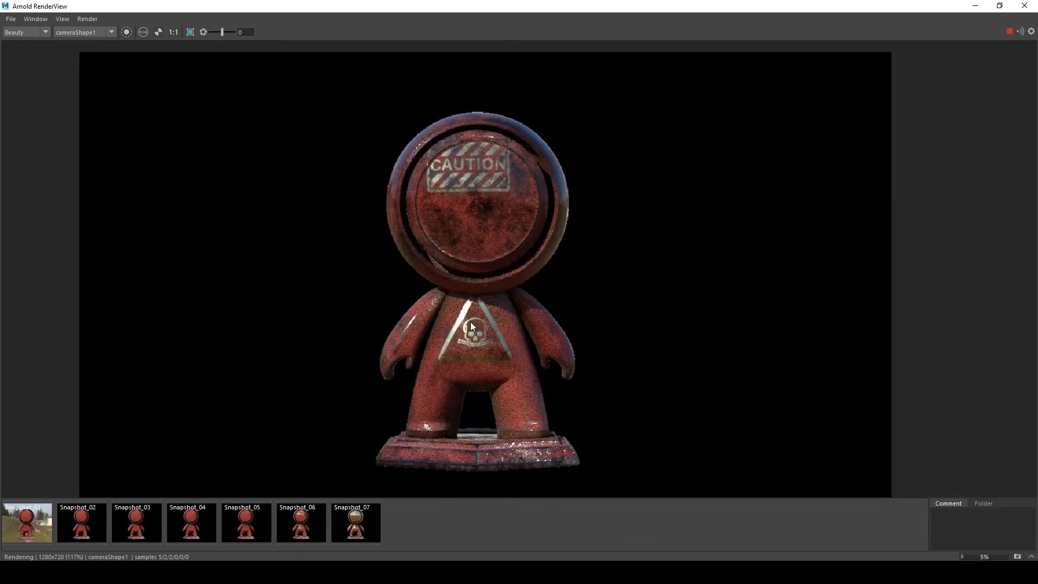
pyautogui.scroll(2, 459, 294)
pyautogui.scroll(-2, 454, 301)
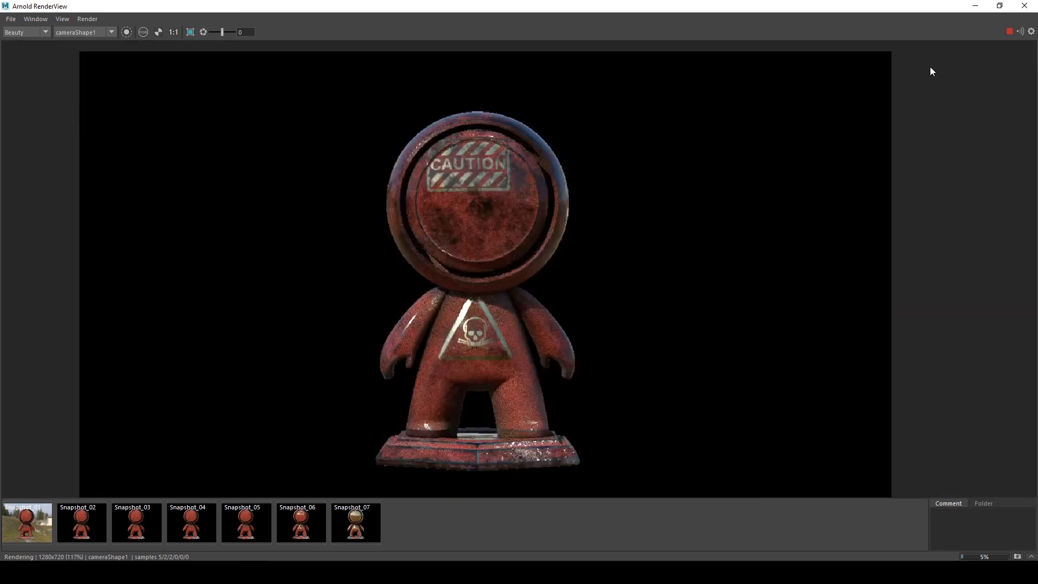
pyautogui.click(1008, 31)
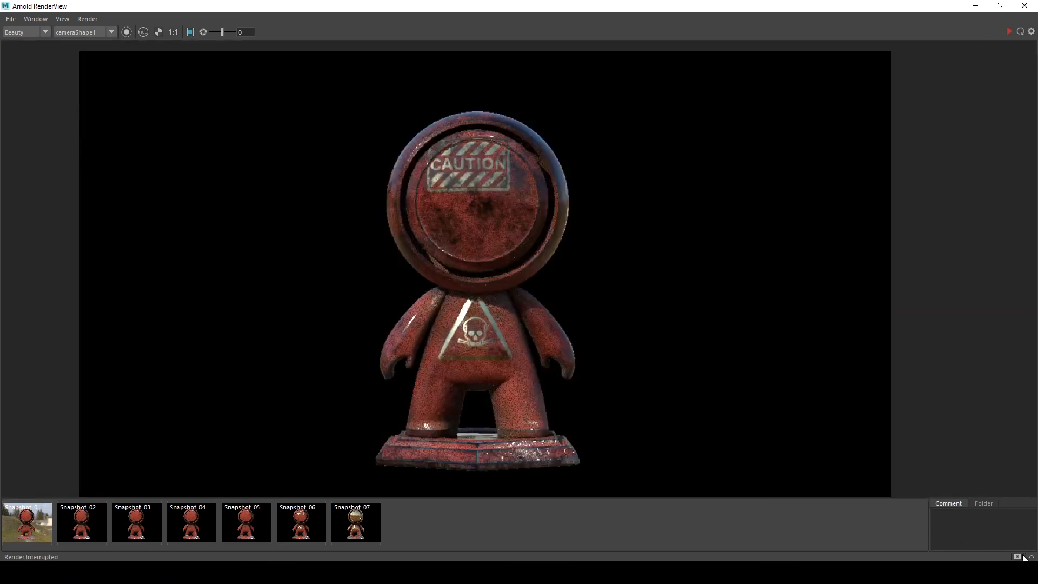
# Return to the Hypershade, select the BLOOD shader and inspect its Transmission settings
pyautogui.click(975, 6)
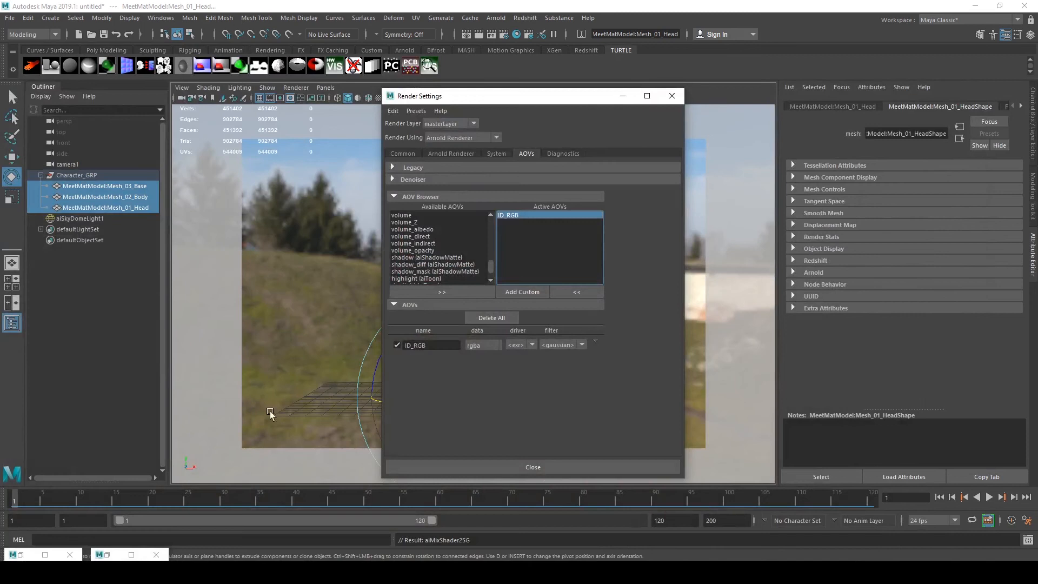
pyautogui.click(111, 554)
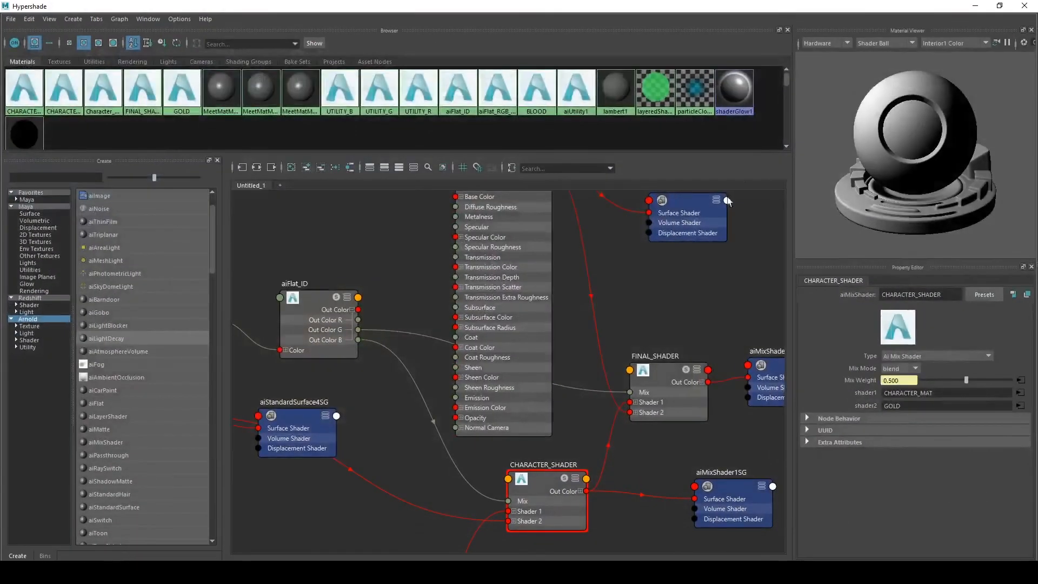
pyautogui.moveTo(600, 298); pyautogui.dragTo(535, 384, button='middle')
pyautogui.click(478, 342)
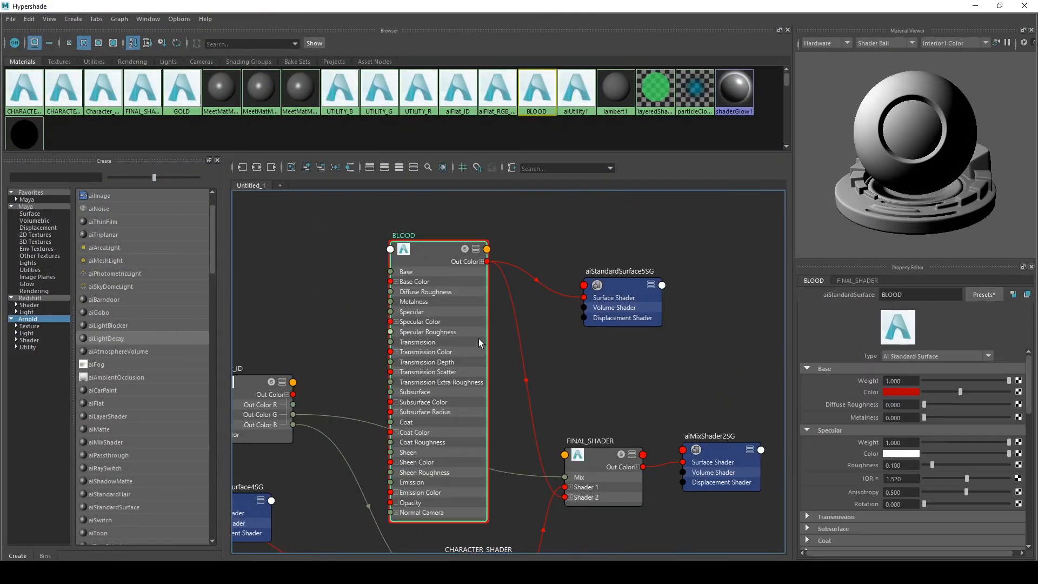
pyautogui.scroll(-4, 852, 466)
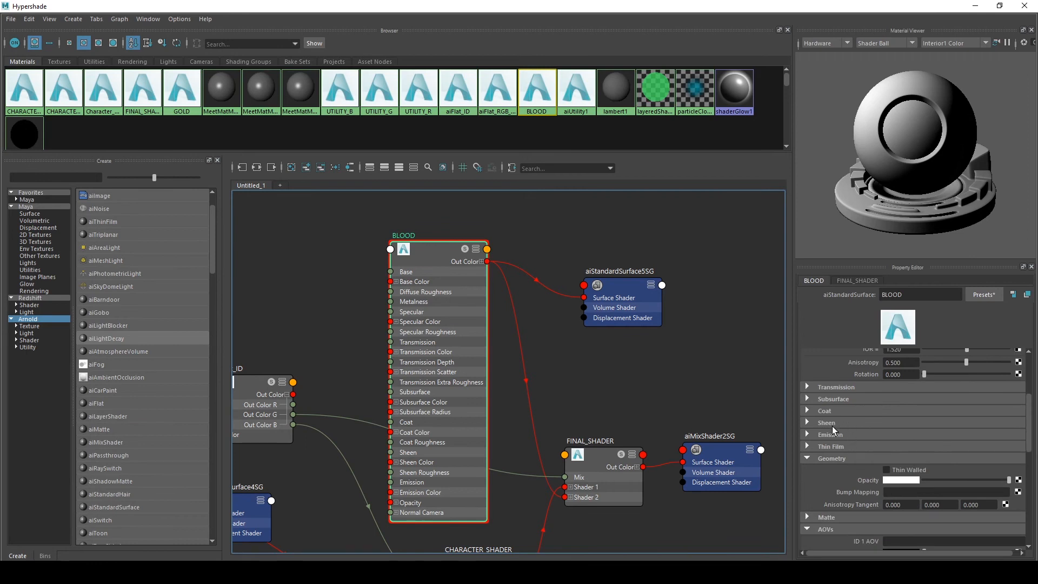
pyautogui.click(835, 387)
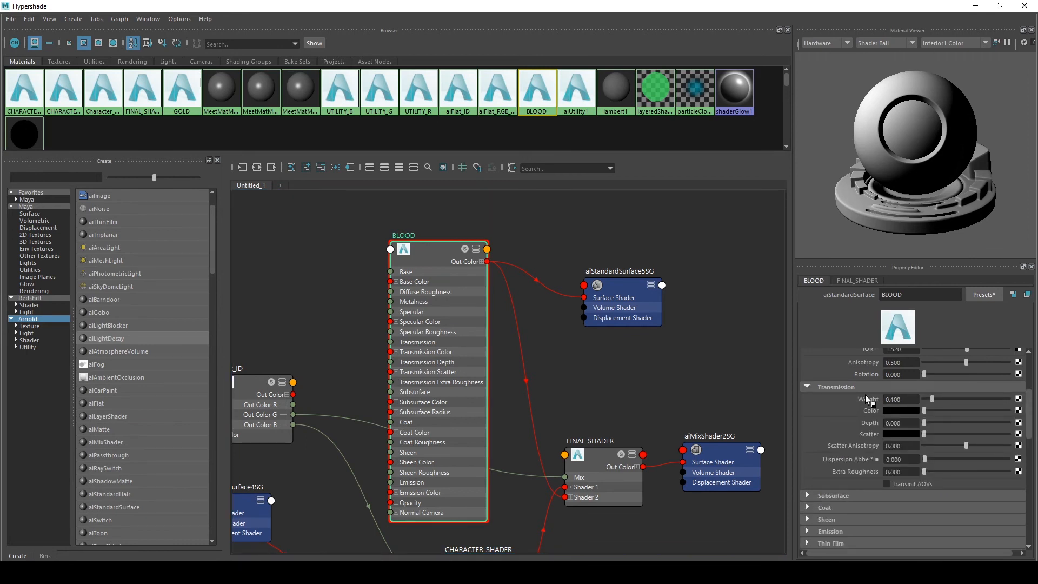
pyautogui.scroll(2, 865, 395)
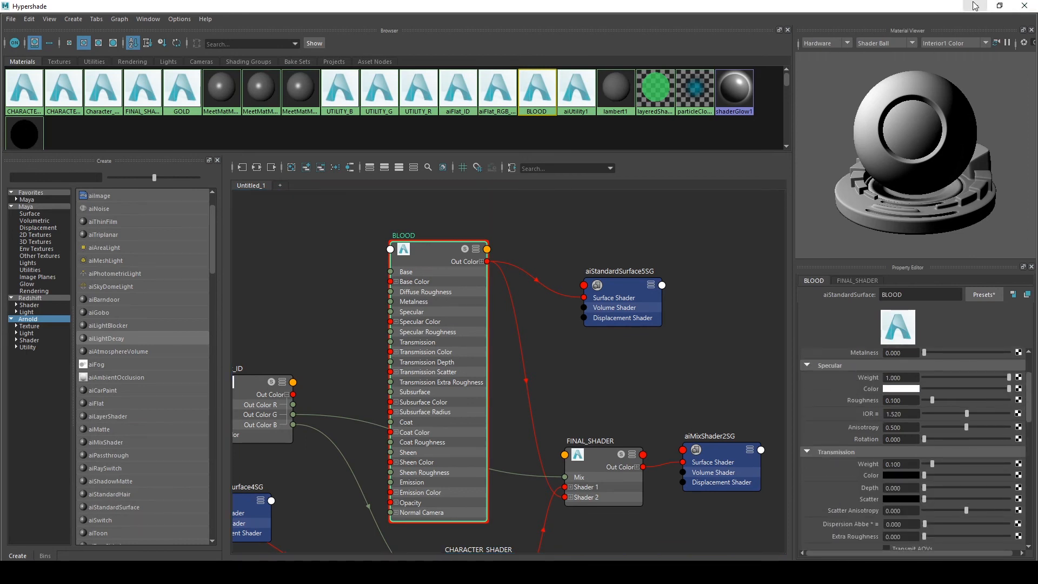
pyautogui.scroll(2, 868, 403)
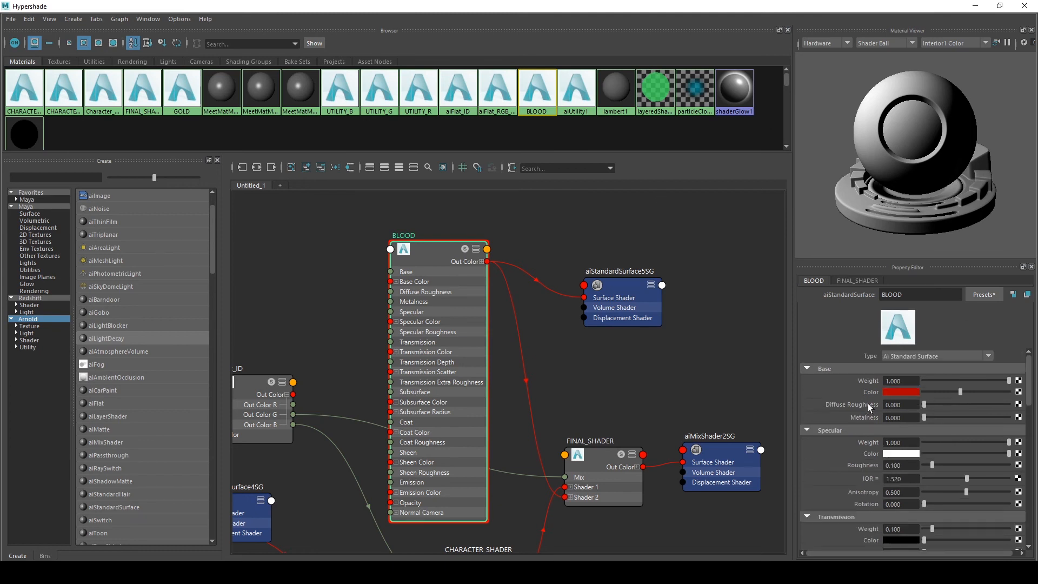
# Replace the BLOOD shader's settings with the Chrome preset
pyautogui.click(984, 293)
pyautogui.moveTo(926, 246)
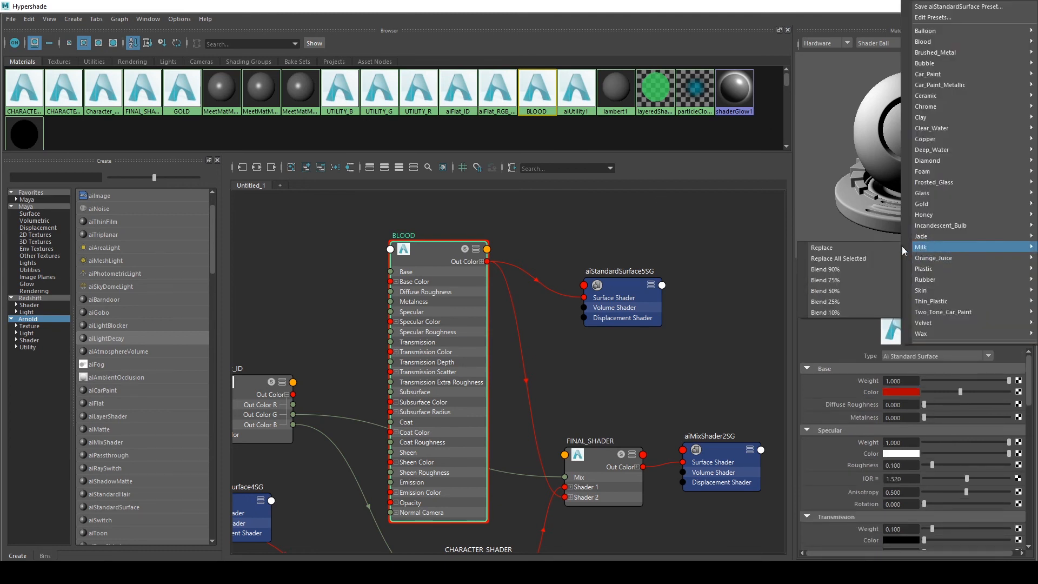
pyautogui.moveTo(933, 140)
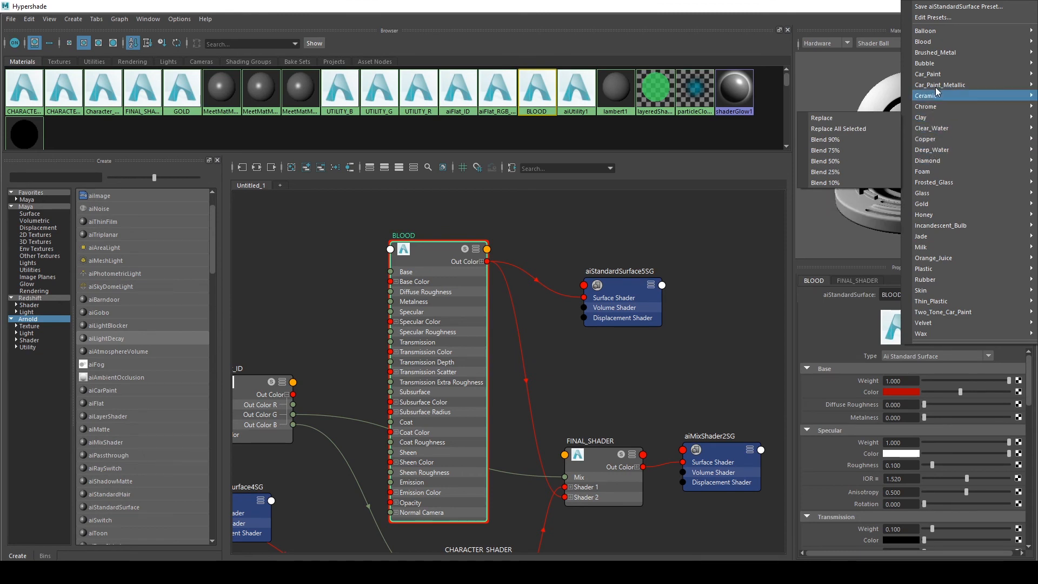
pyautogui.moveTo(938, 56)
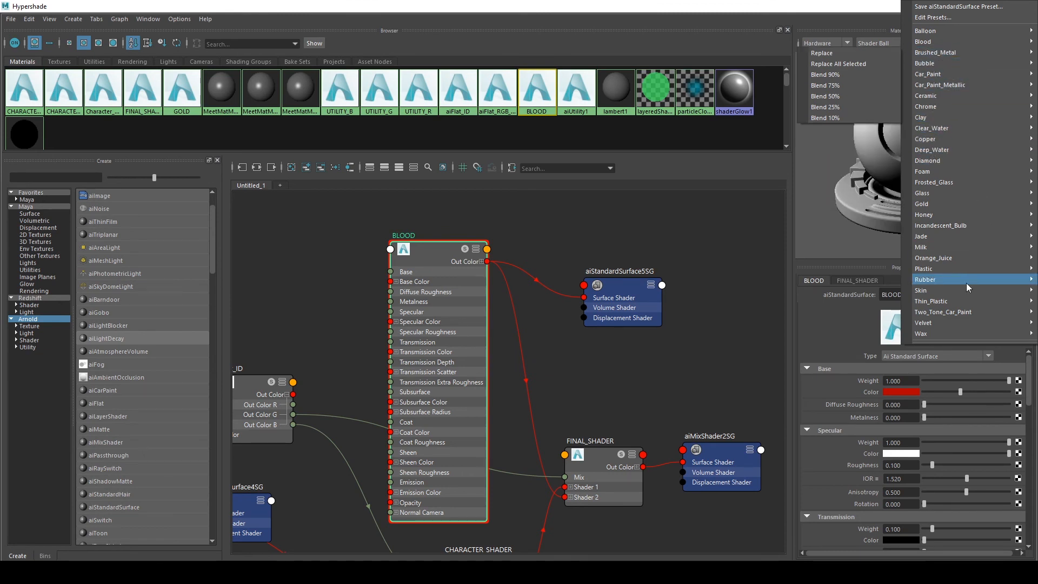
pyautogui.moveTo(938, 310)
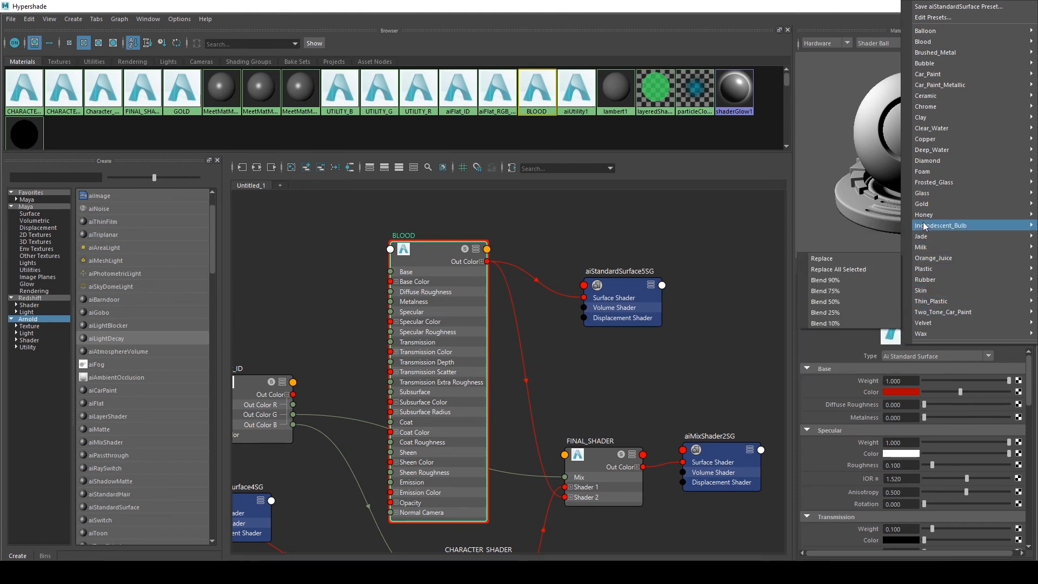
pyautogui.moveTo(924, 210)
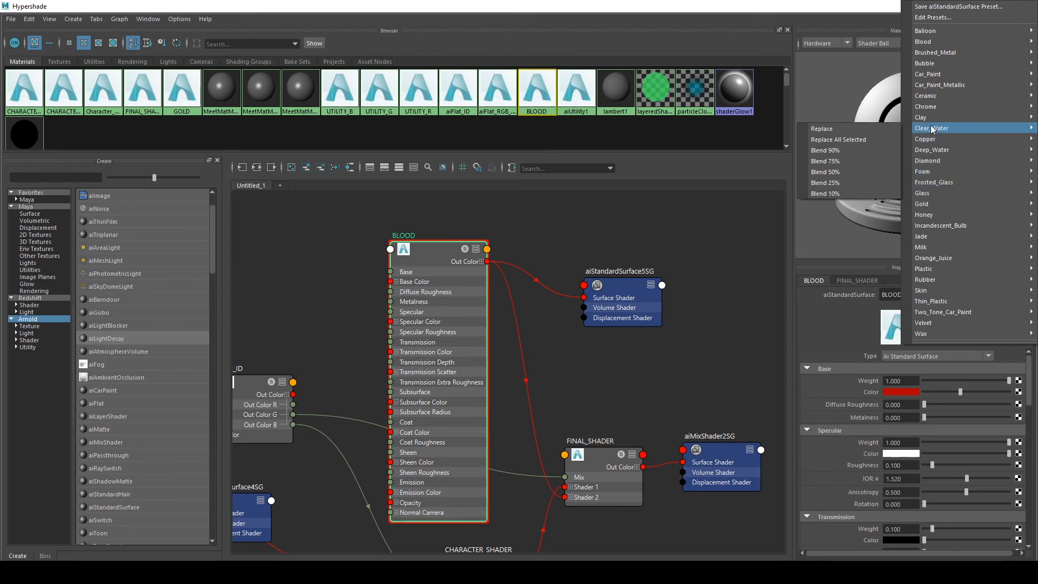
pyautogui.moveTo(926, 107)
pyautogui.click(826, 107)
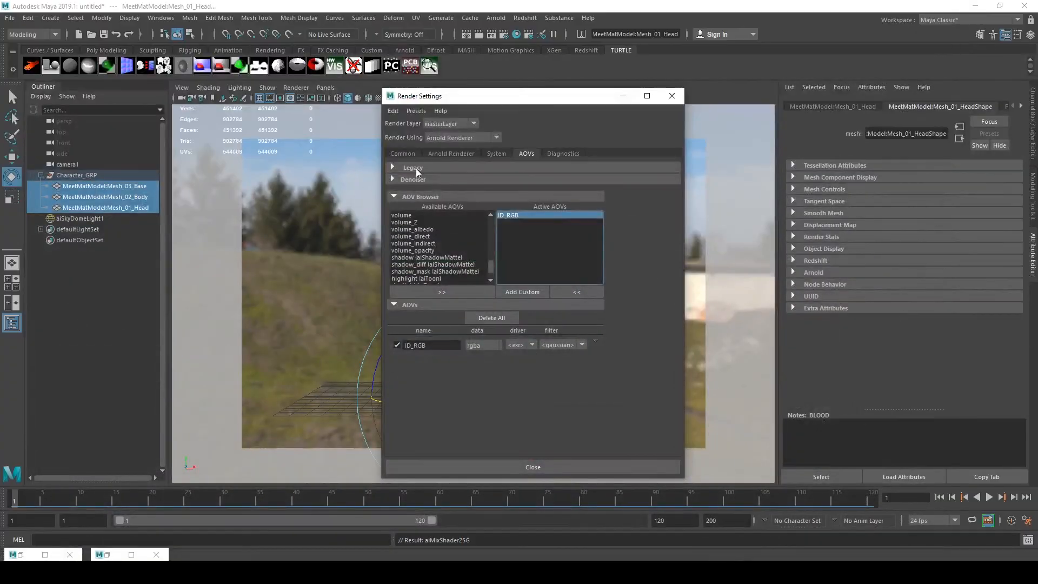
# Set the Arnold Transmission samples to 2 in the render settings
pyautogui.click(442, 155)
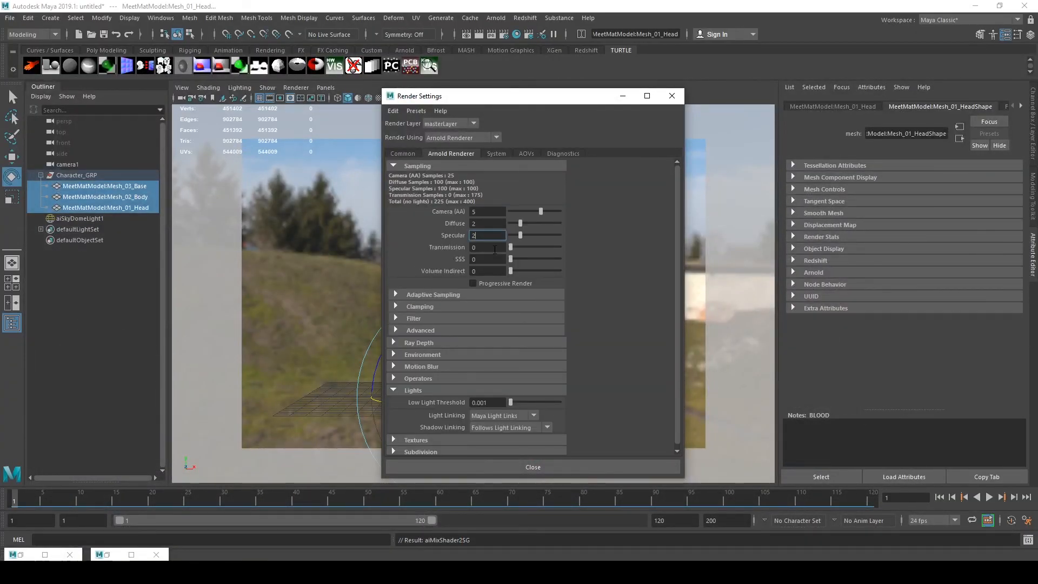
pyautogui.doubleClick(473, 247)
pyautogui.write('2')
pyautogui.press('Return')
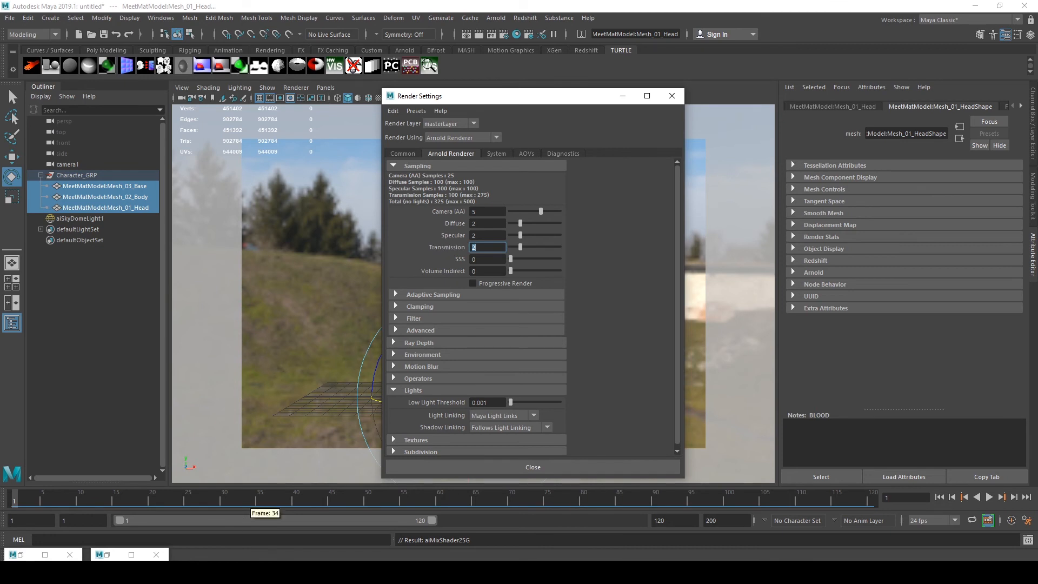
# Back in the Hypershade, replace the BLOOD shader's settings with the Blood preset
pyautogui.click(111, 554)
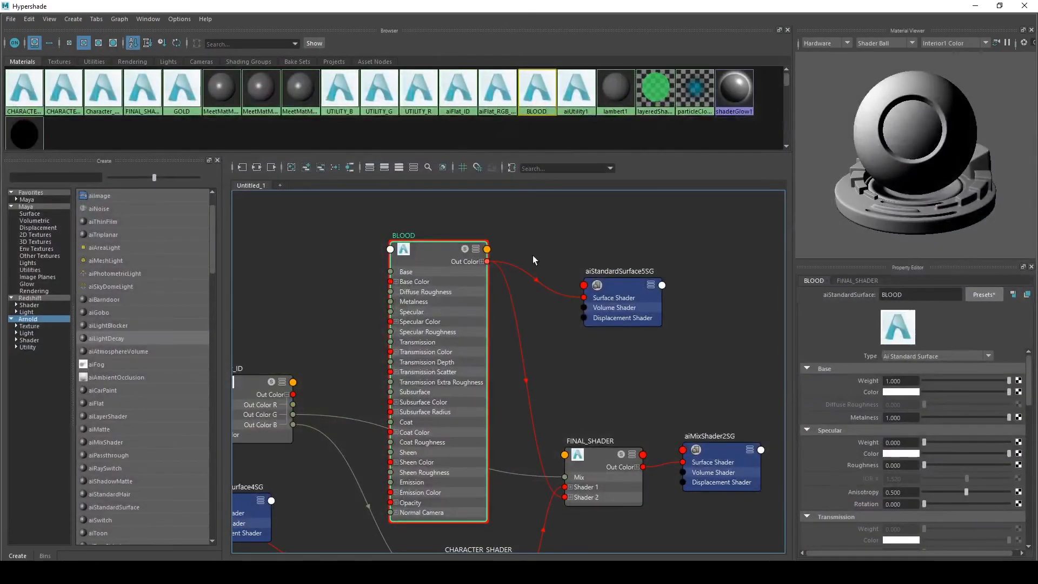
pyautogui.click(979, 295)
pyautogui.moveTo(940, 247)
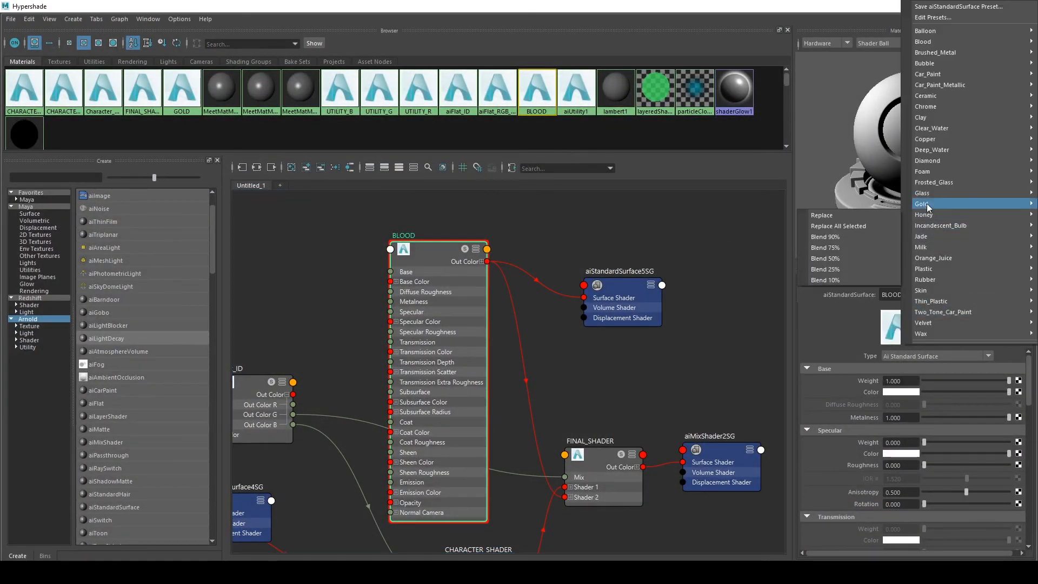
pyautogui.moveTo(931, 66)
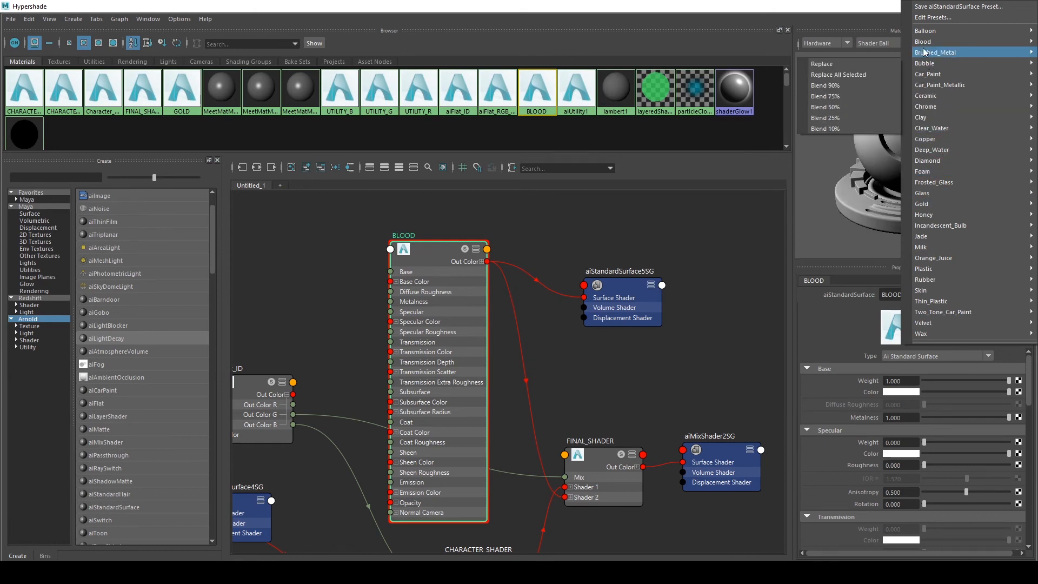
pyautogui.moveTo(921, 42)
pyautogui.click(872, 46)
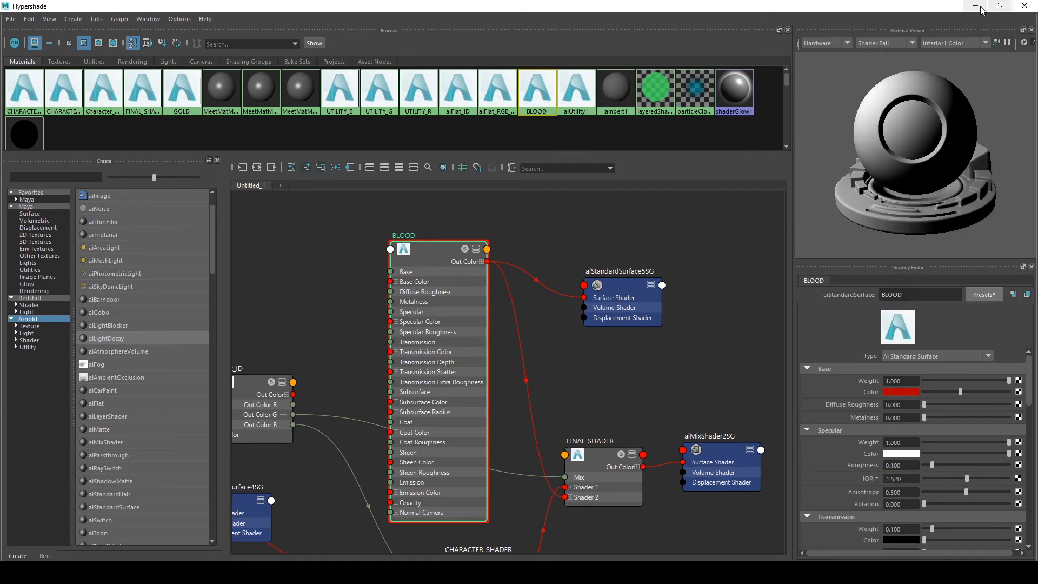
# Set the Arnold SSS samples to 2 and expand the BLOOD shader's Subsurface settings
pyautogui.click(979, 9)
pyautogui.press('Tab')
pyautogui.press('Tab')
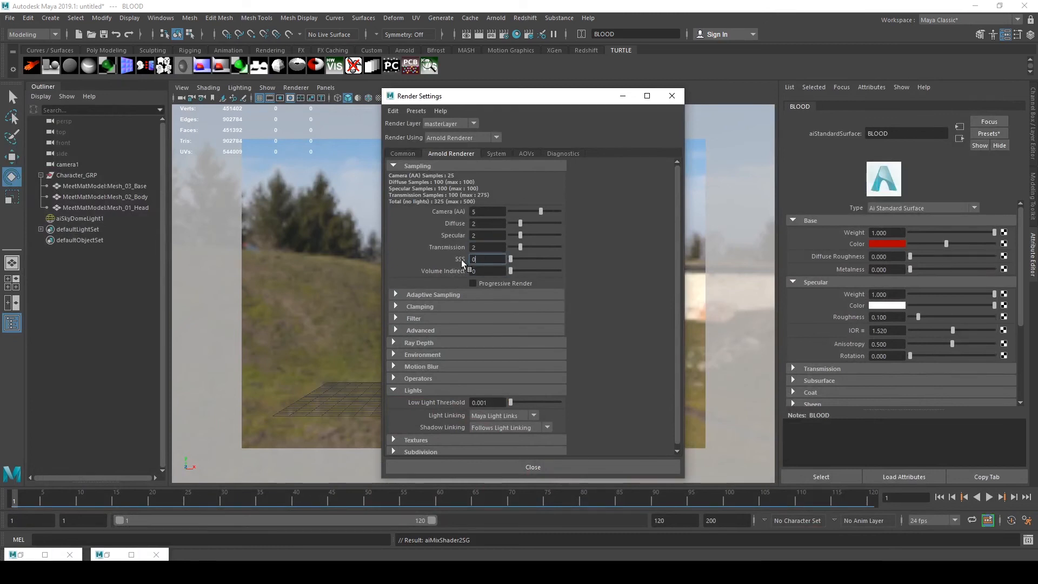
pyautogui.click(472, 259)
pyautogui.click(489, 271)
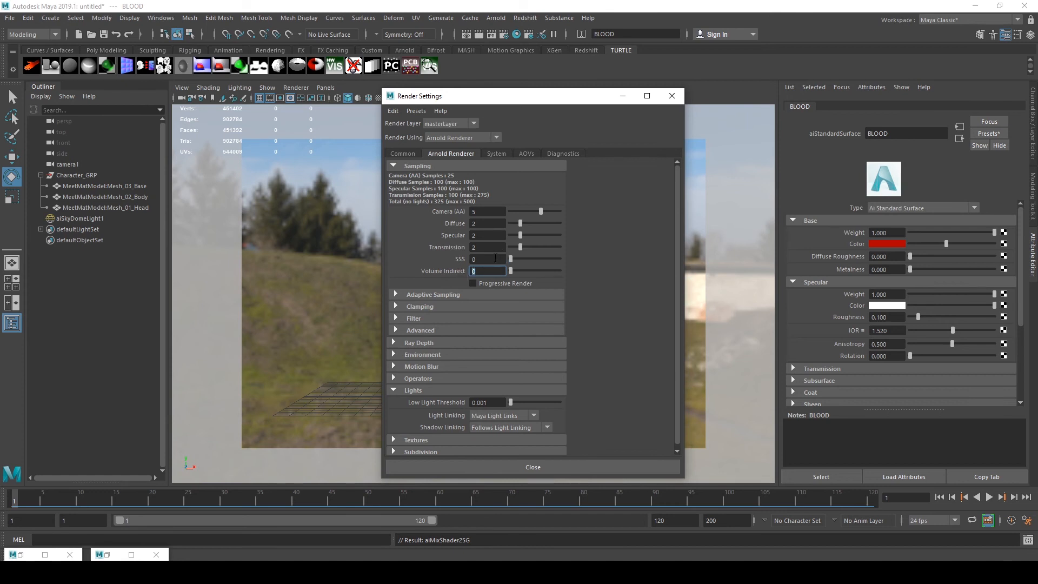
pyautogui.click(495, 273)
pyautogui.hotkey('shift', 'Tab')
pyautogui.write('2')
pyautogui.scroll(-5, 832, 274)
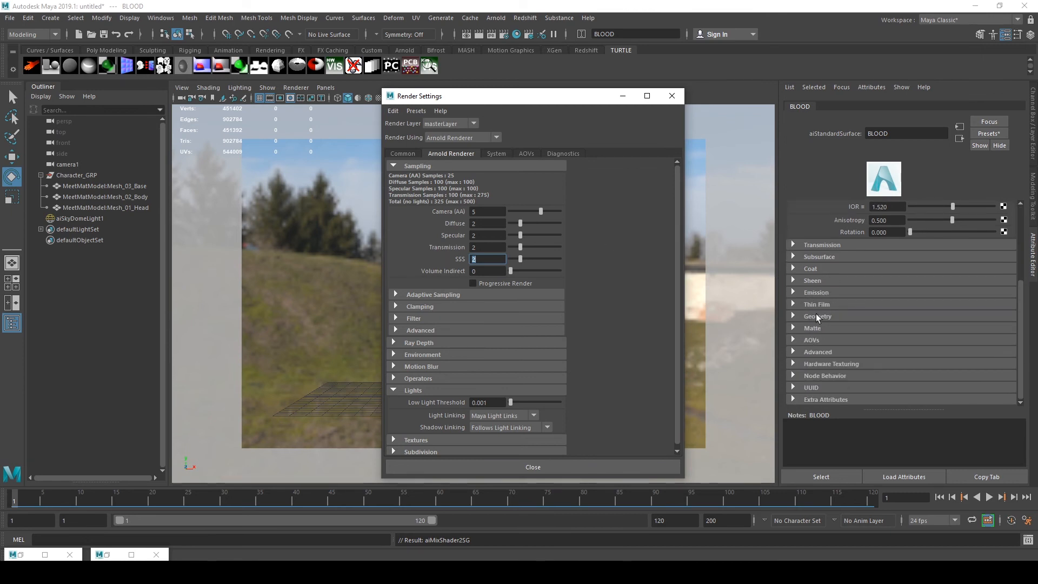
pyautogui.click(818, 256)
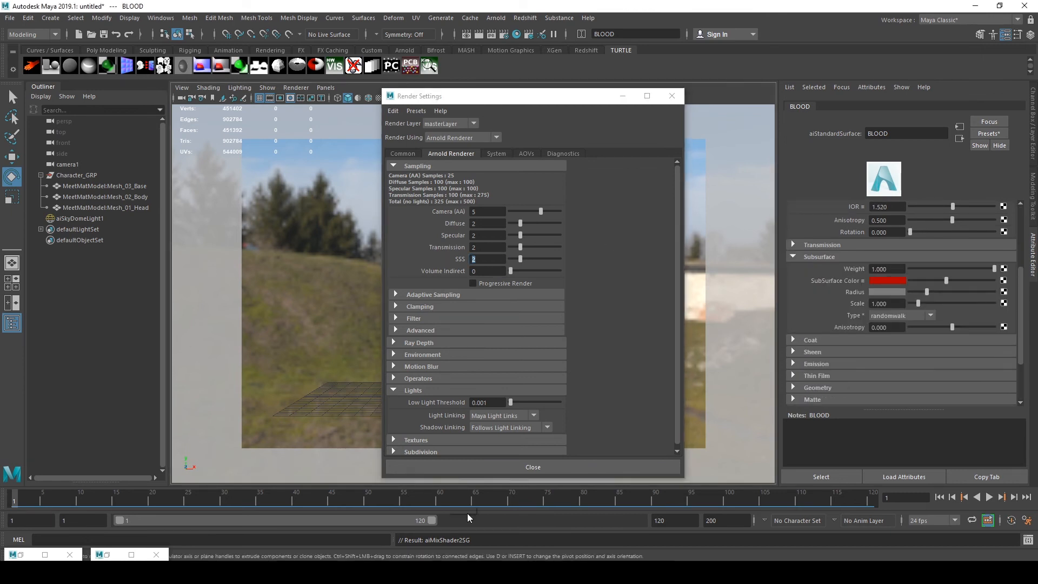
# Switch to the Arnold RenderView, store a snapshot of the current image and start a new render
pyautogui.click(106, 554)
pyautogui.click(21, 554)
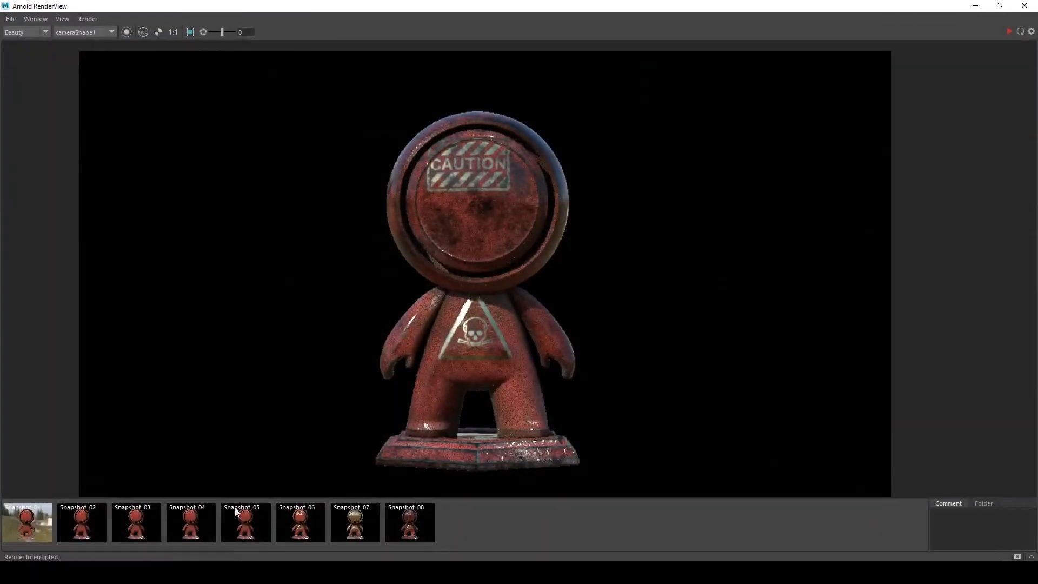
pyautogui.click(1016, 557)
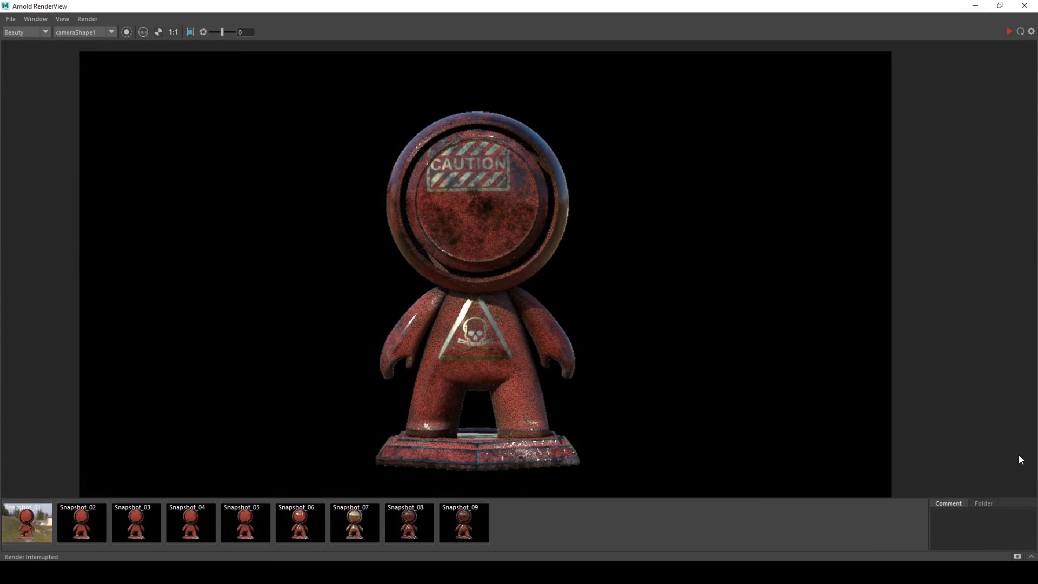
pyautogui.click(1008, 31)
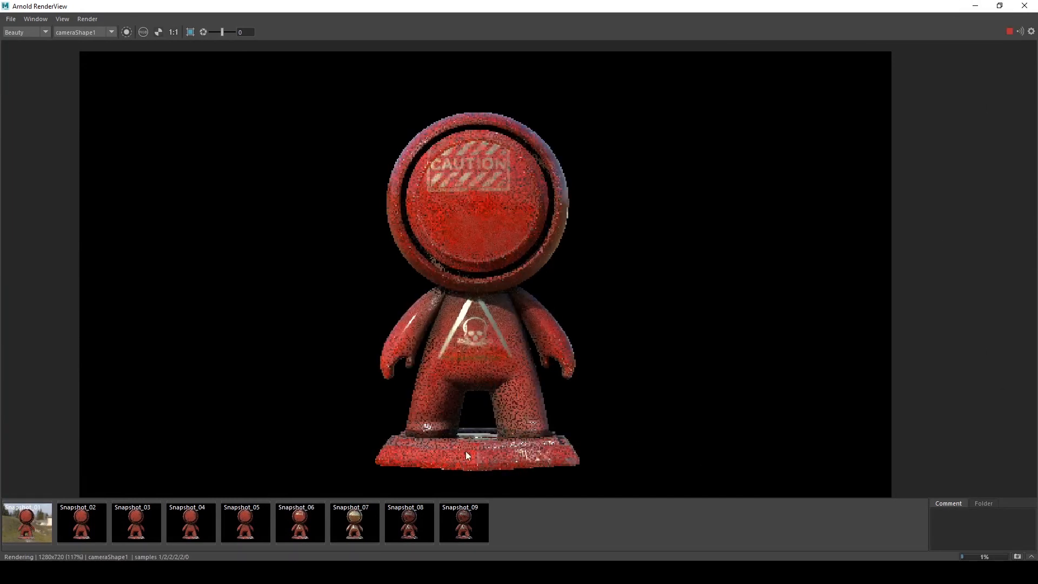
# Compare the new render with earlier snapshots, viewing it at lower exposure and in the alpha channel
pyautogui.click(468, 520)
pyautogui.click(469, 518)
pyautogui.click(468, 519)
pyautogui.click(469, 519)
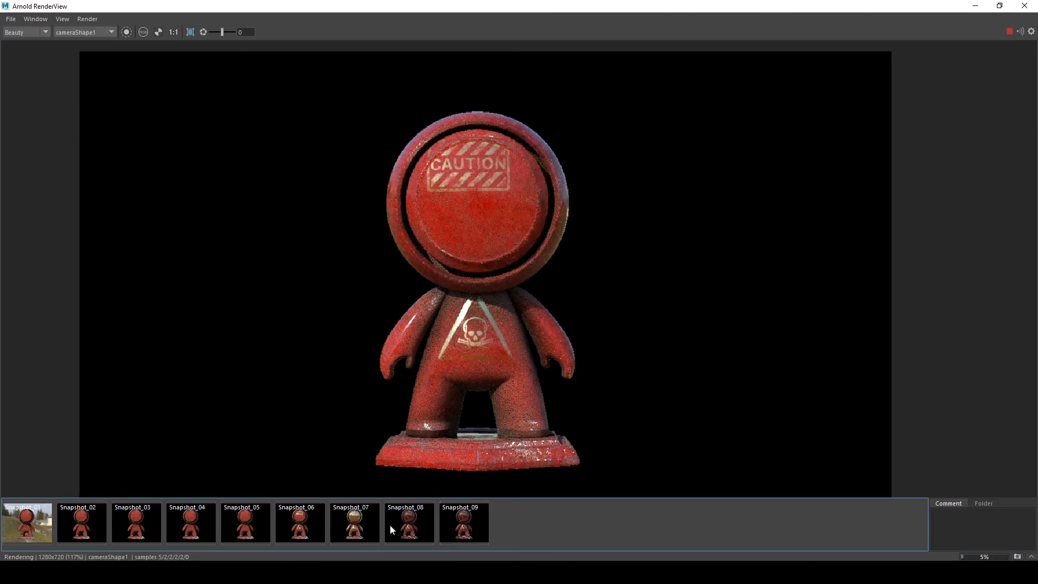
pyautogui.click(298, 525)
pyautogui.click(237, 526)
pyautogui.click(237, 526)
pyautogui.click(239, 527)
pyautogui.click(239, 527)
pyautogui.click(239, 529)
pyautogui.click(239, 529)
pyautogui.click(238, 529)
pyautogui.click(238, 528)
pyautogui.moveTo(213, 33); pyautogui.dragTo(217, 34)
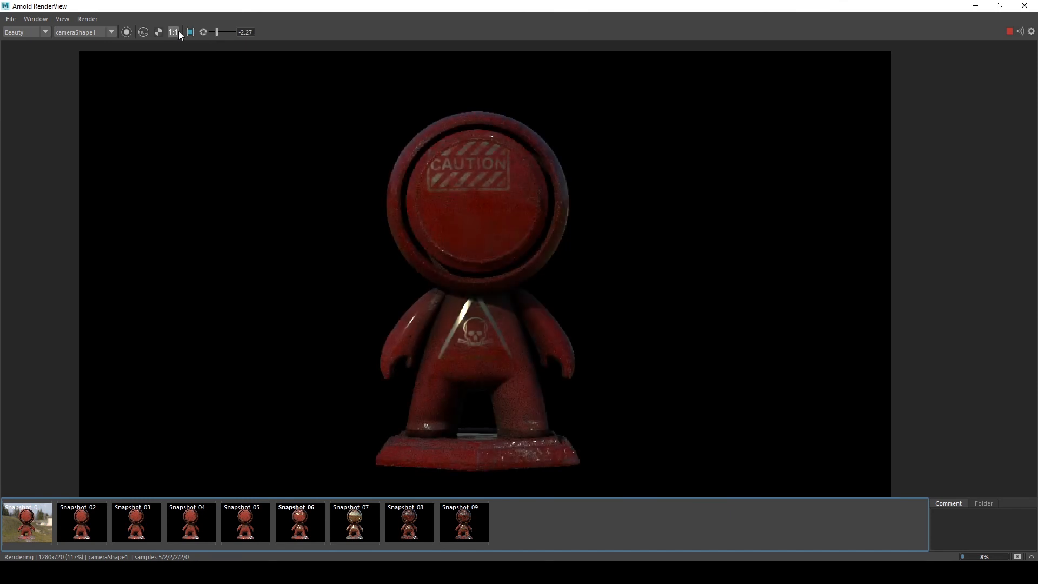
pyautogui.press('a')
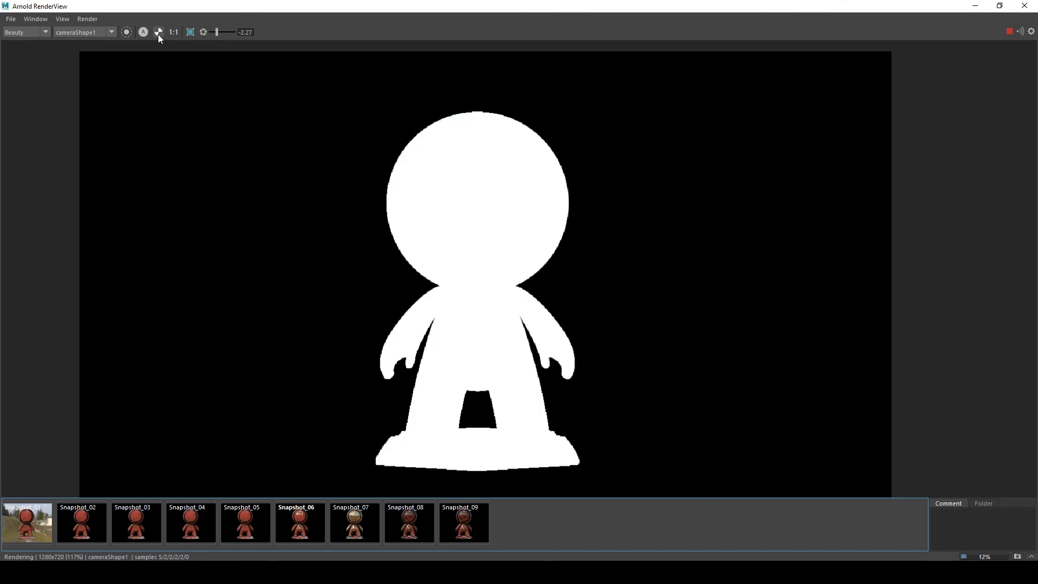
pyautogui.press('a')
pyautogui.click(203, 32)
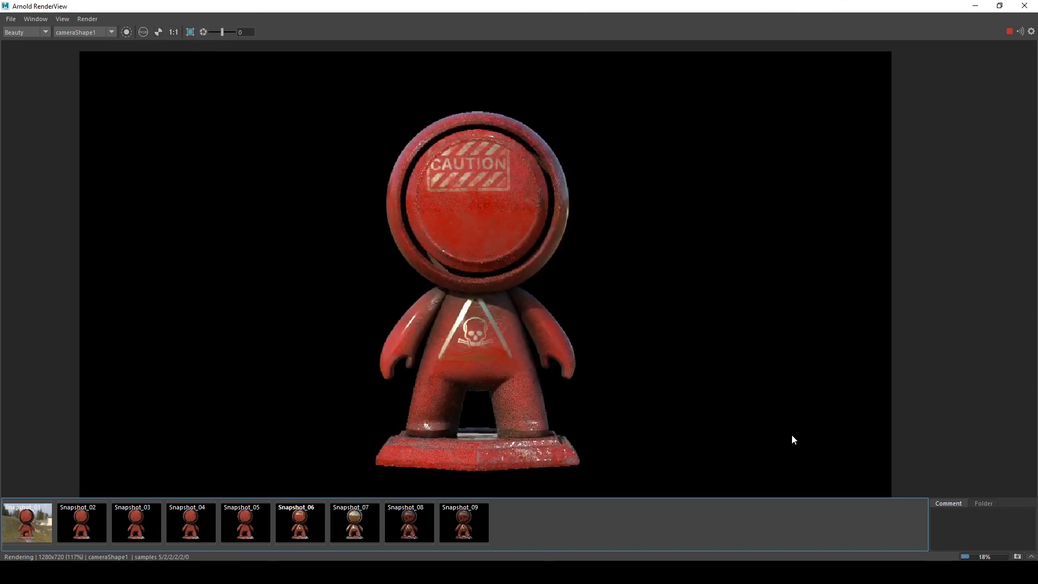
# Zoom into the character's head and compare its blood detail against the earlier snapshots
pyautogui.scroll(5, 497, 174)
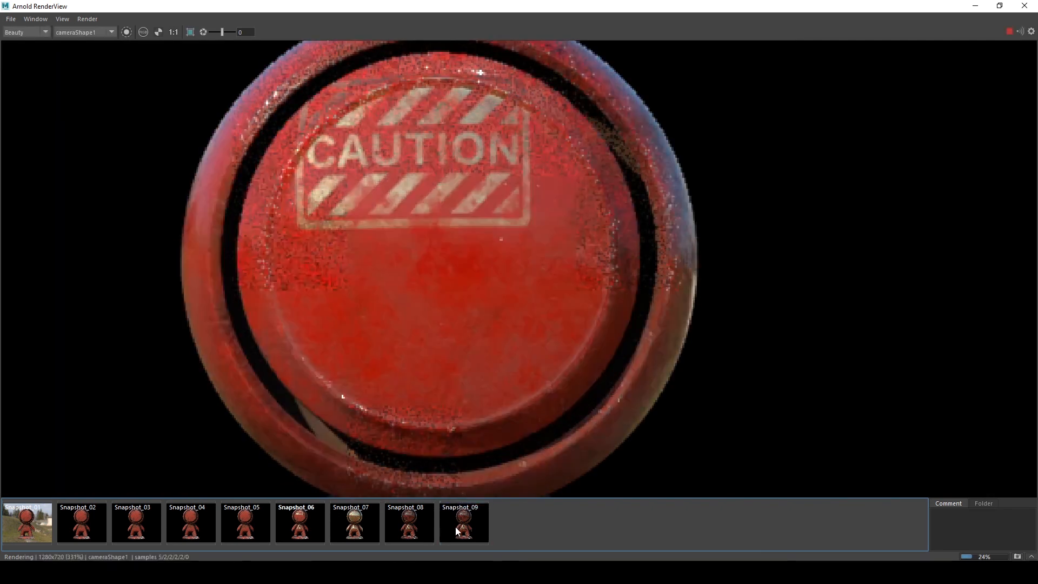
pyautogui.click(456, 527)
pyautogui.click(455, 526)
pyautogui.click(423, 526)
pyautogui.click(423, 526)
pyautogui.click(423, 527)
pyautogui.click(423, 526)
pyautogui.click(258, 522)
pyautogui.click(257, 522)
pyautogui.click(258, 522)
pyautogui.click(258, 522)
pyautogui.click(258, 522)
pyautogui.click(257, 522)
pyautogui.click(258, 523)
pyautogui.click(257, 522)
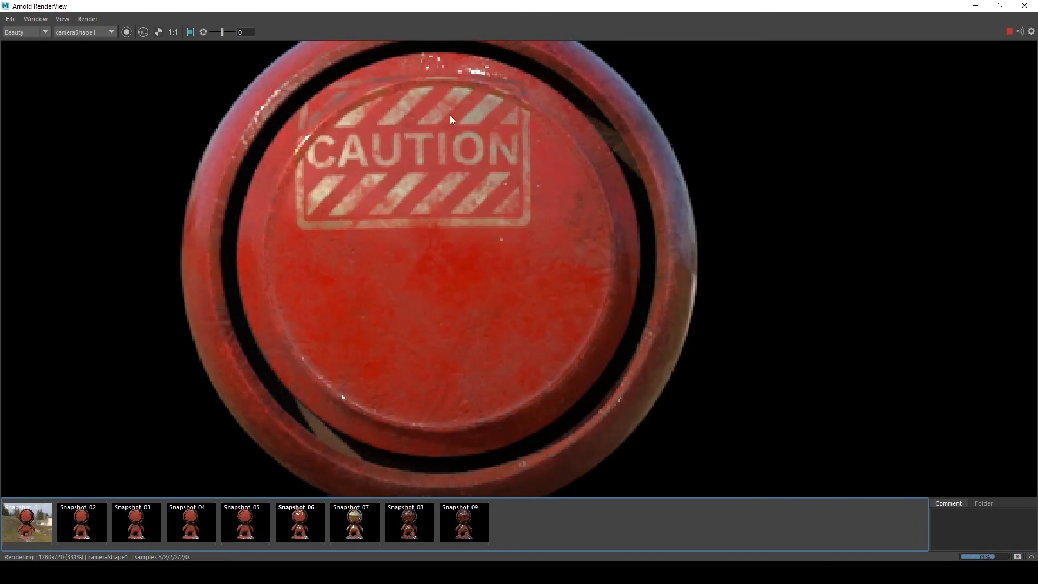
pyautogui.click(407, 517)
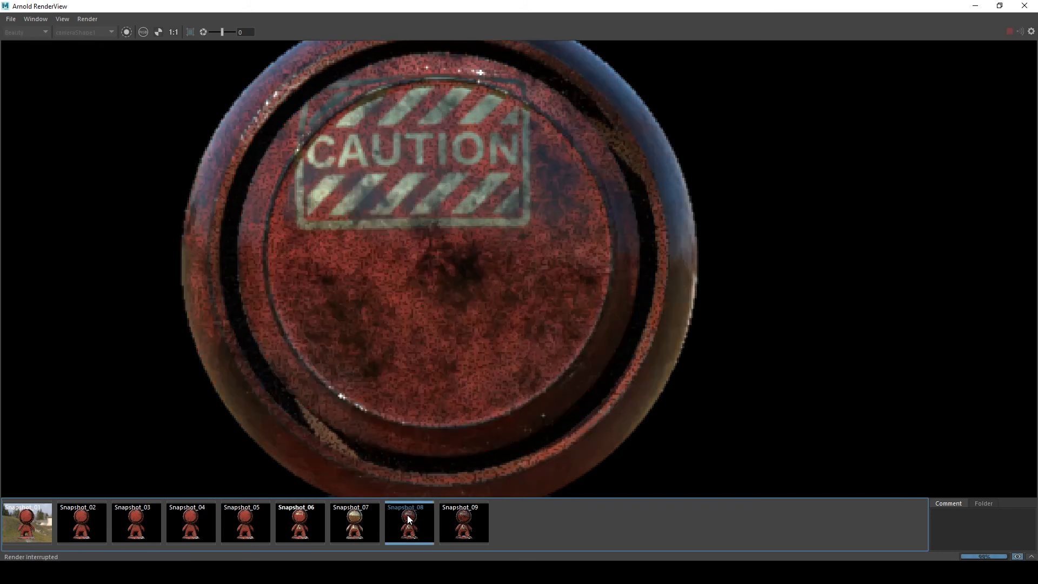
pyautogui.click(370, 519)
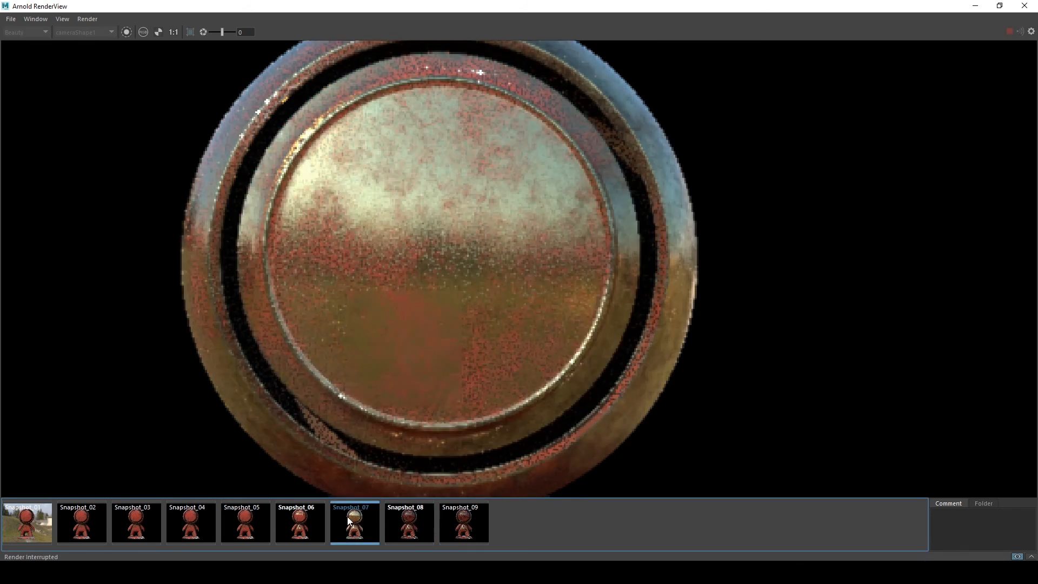
pyautogui.click(449, 529)
pyautogui.click(449, 524)
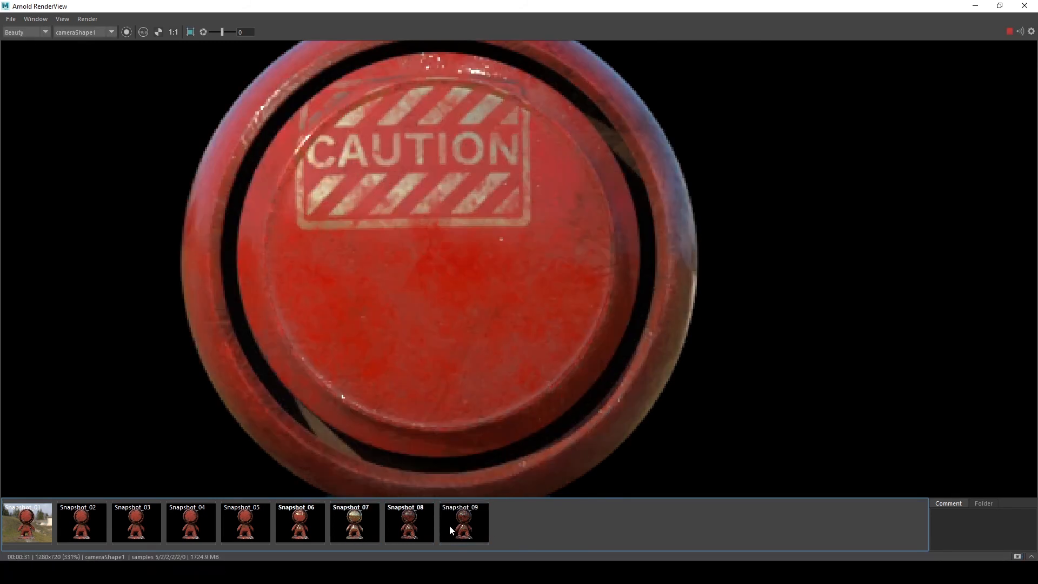
# Examine the finished render up close, zooming and panning over the head and body
pyautogui.scroll(5, 419, 182)
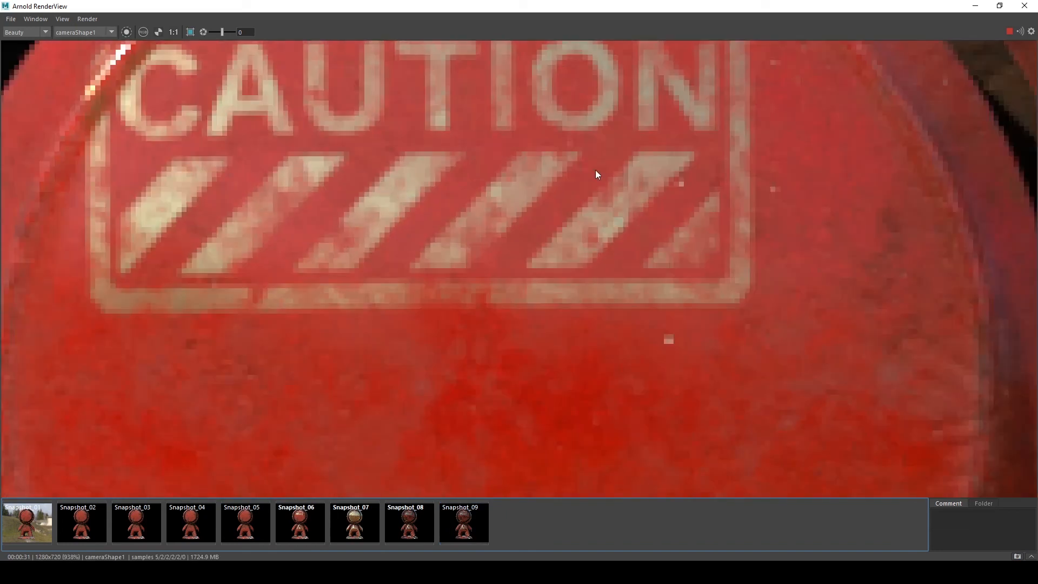
pyautogui.scroll(-2, 445, 218)
pyautogui.scroll(-2, 474, 227)
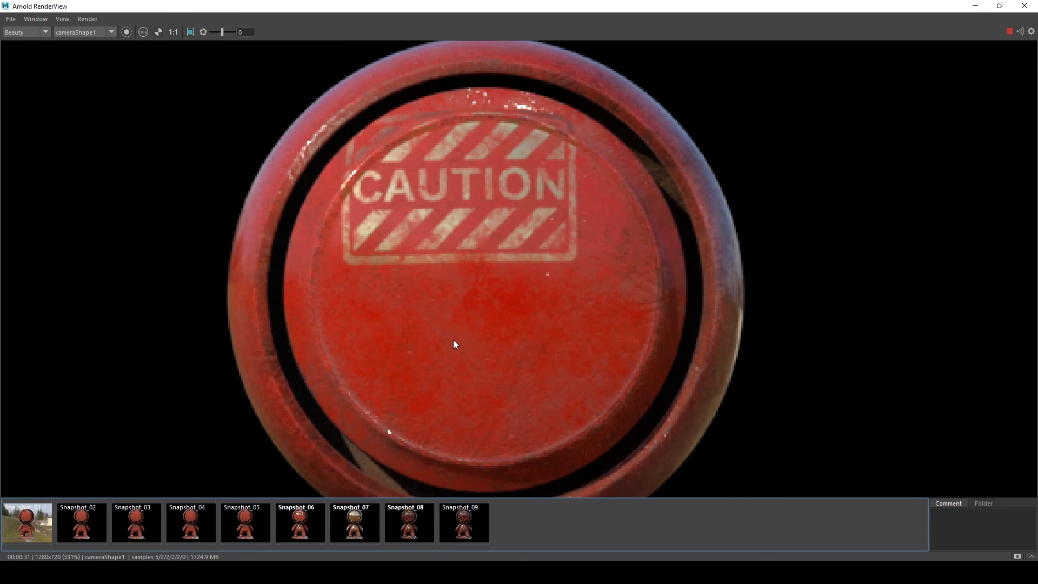
pyautogui.scroll(-1, 450, 347)
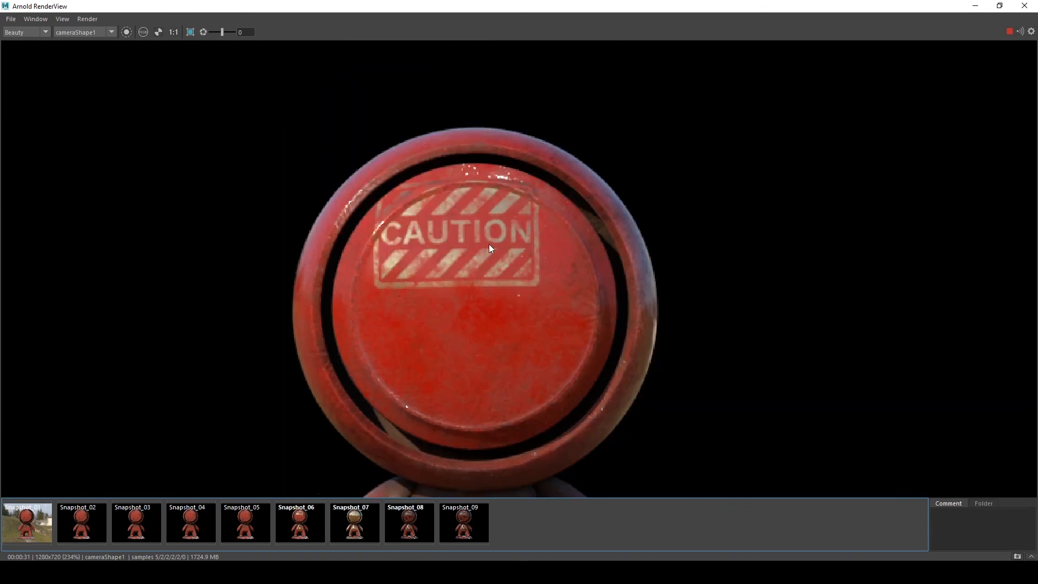
pyautogui.scroll(1, 480, 255)
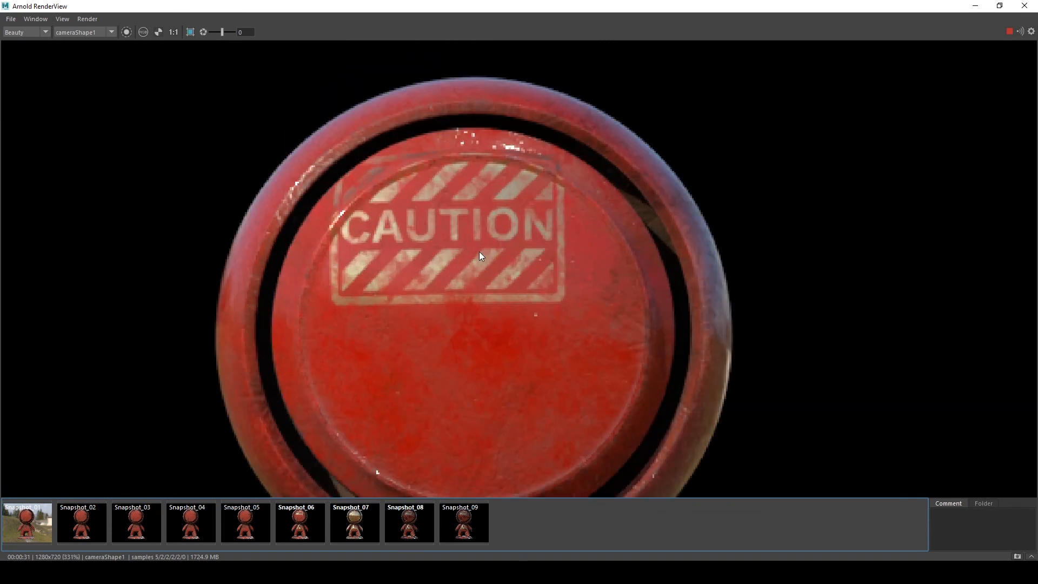
pyautogui.moveTo(497, 278); pyautogui.dragTo(442, 157, button='middle')
pyautogui.scroll(-1, 451, 230)
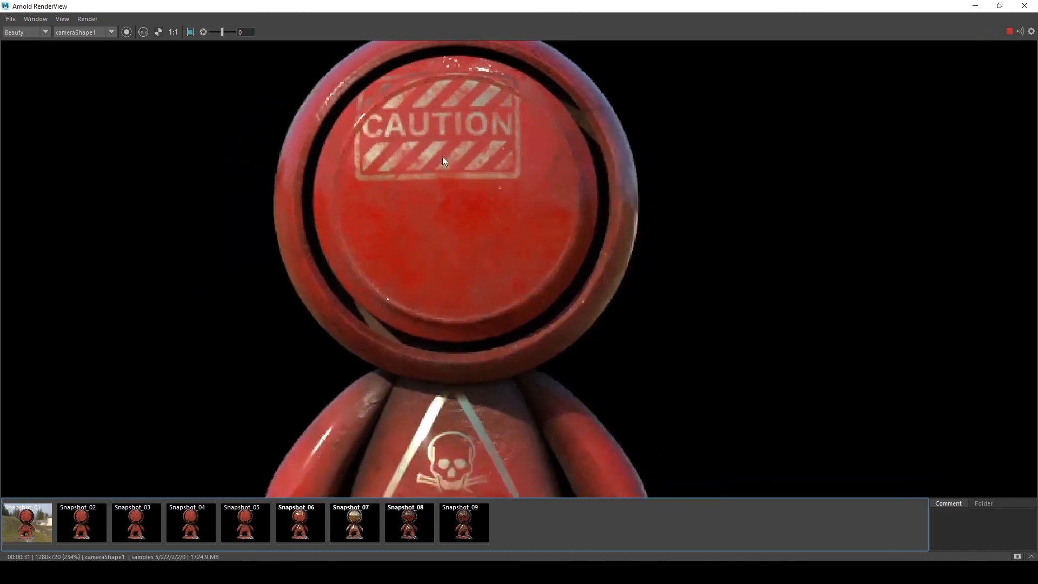
pyautogui.scroll(-2, 468, 224)
pyautogui.scroll(1, 450, 296)
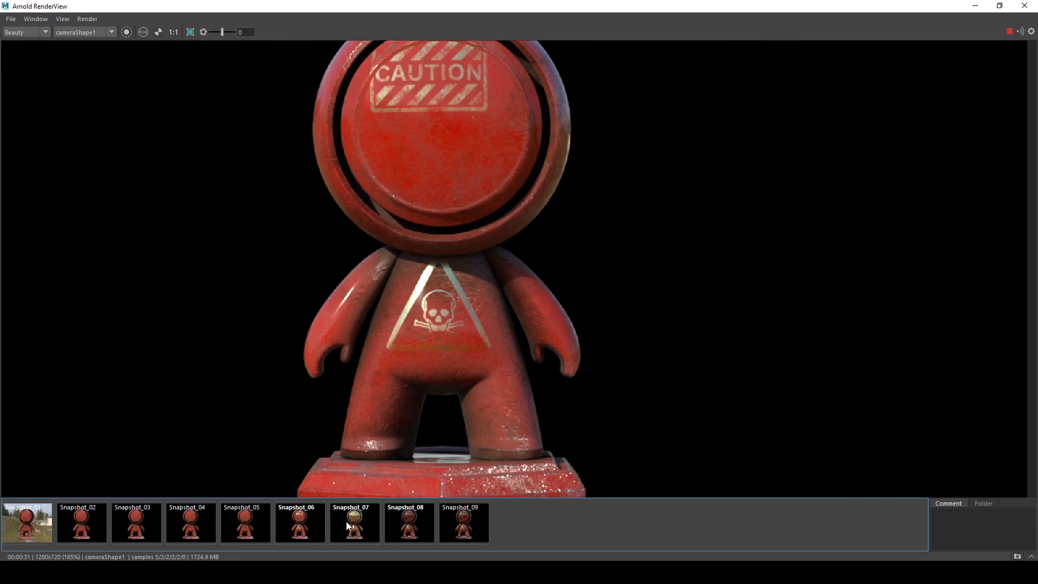
pyautogui.moveTo(539, 299); pyautogui.dragTo(551, 354, button='middle')
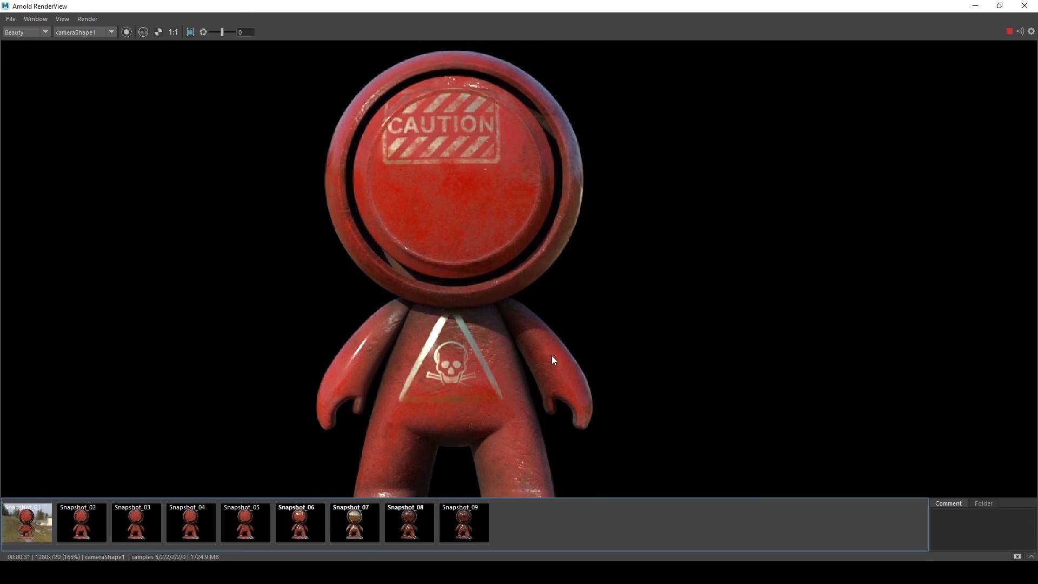
# Examine the ID_RGB AOV and its green channel in the render view, then return to the Beauty image in full colour
pyautogui.click(1017, 557)
pyautogui.click(975, 5)
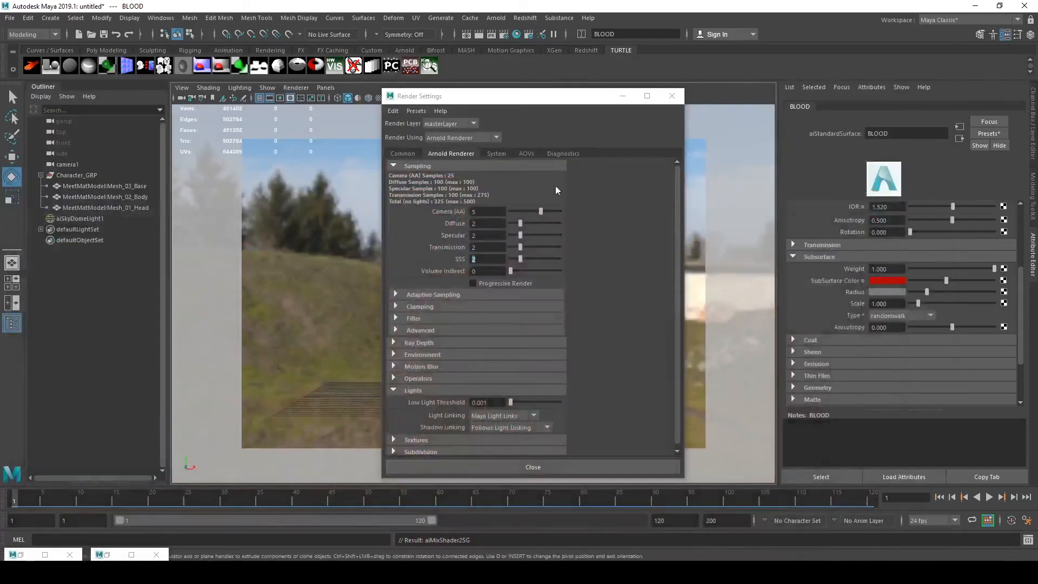
pyautogui.click(622, 95)
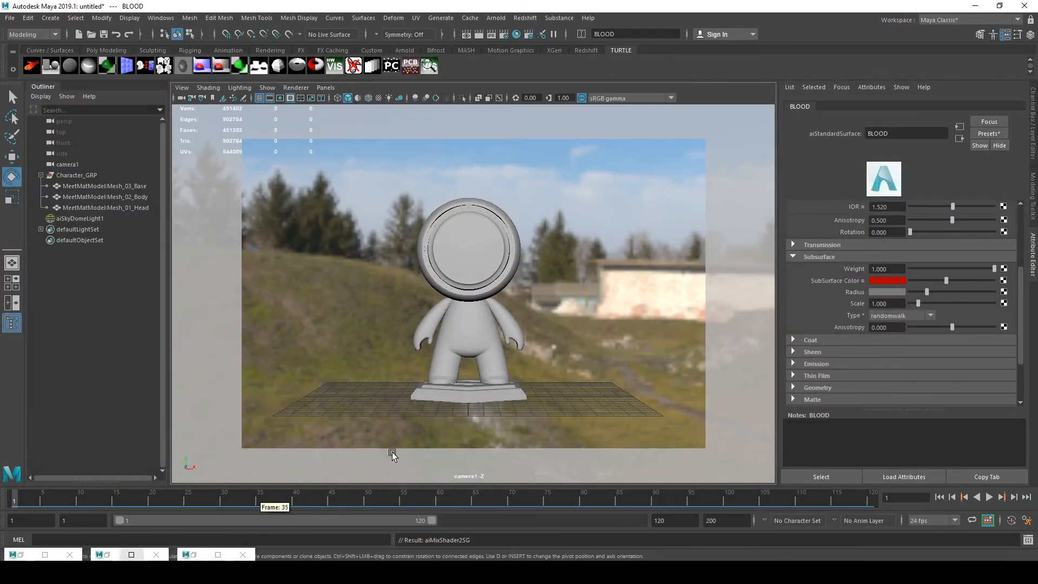
pyautogui.click(186, 554)
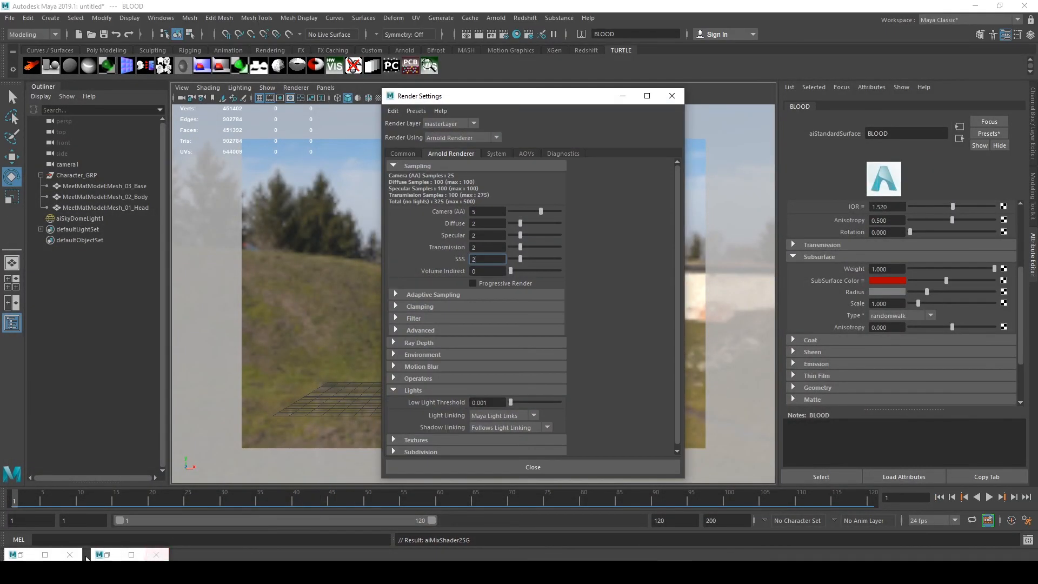
pyautogui.click(28, 555)
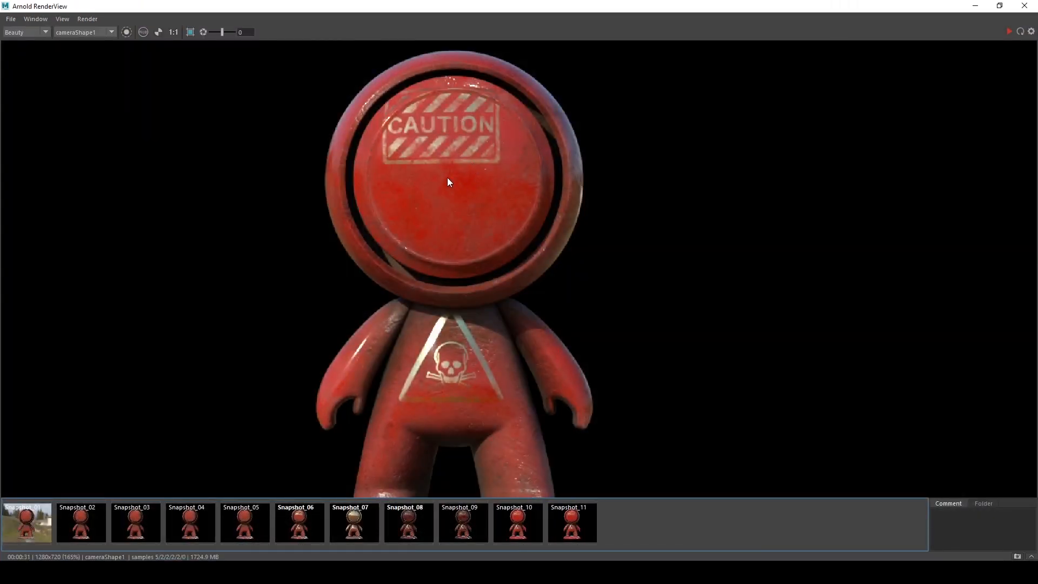
pyautogui.click(20, 31)
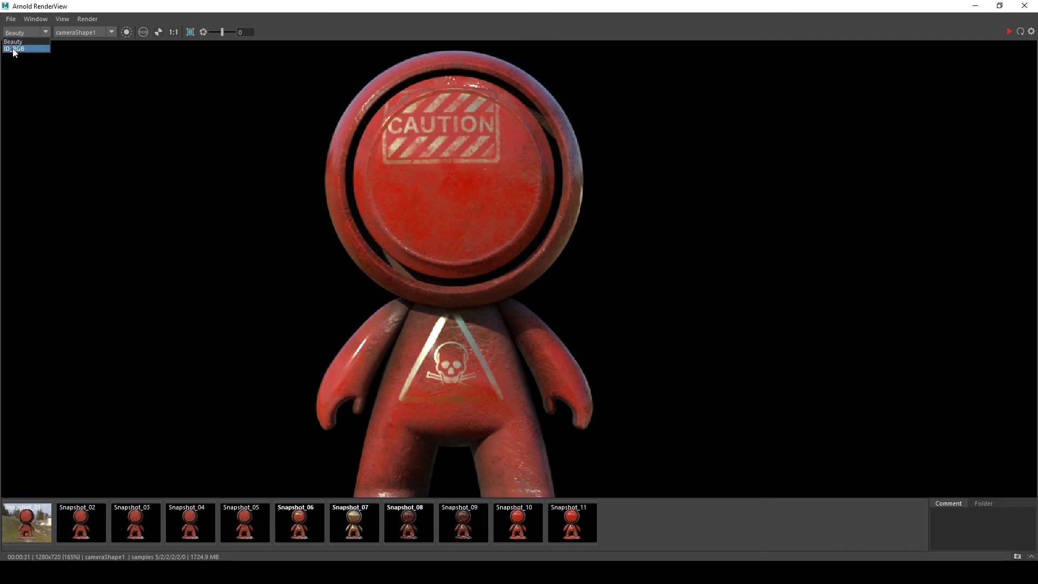
pyautogui.click(14, 49)
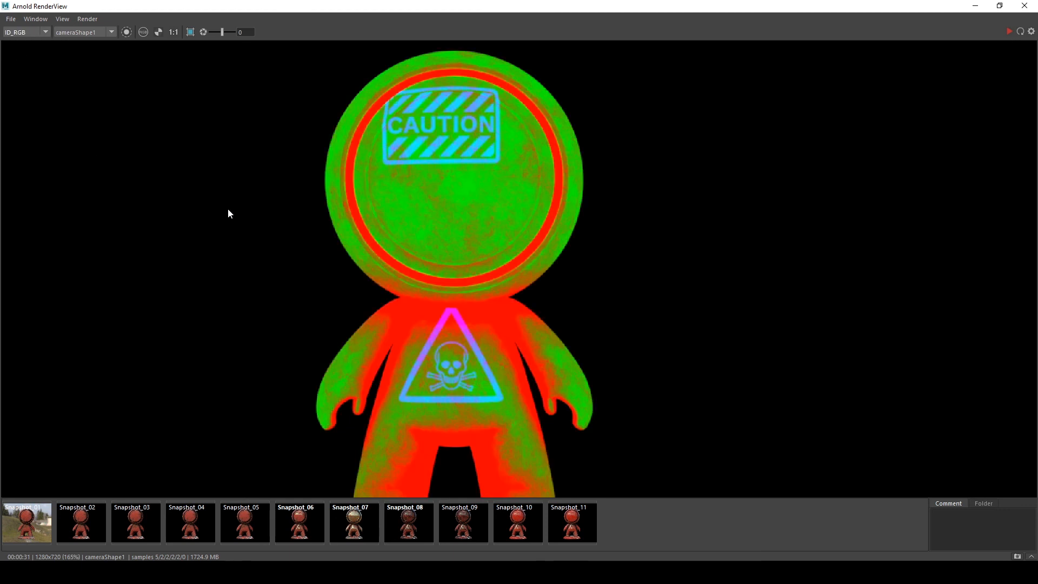
pyautogui.moveTo(229, 209); pyautogui.dragTo(233, 219, button='middle')
pyautogui.press('g')
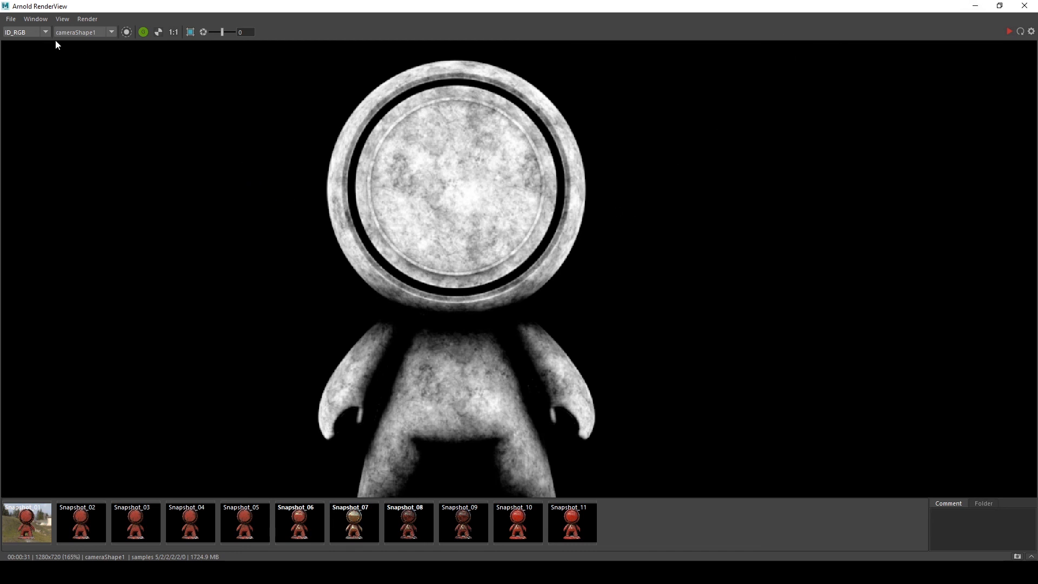
pyautogui.click(22, 41)
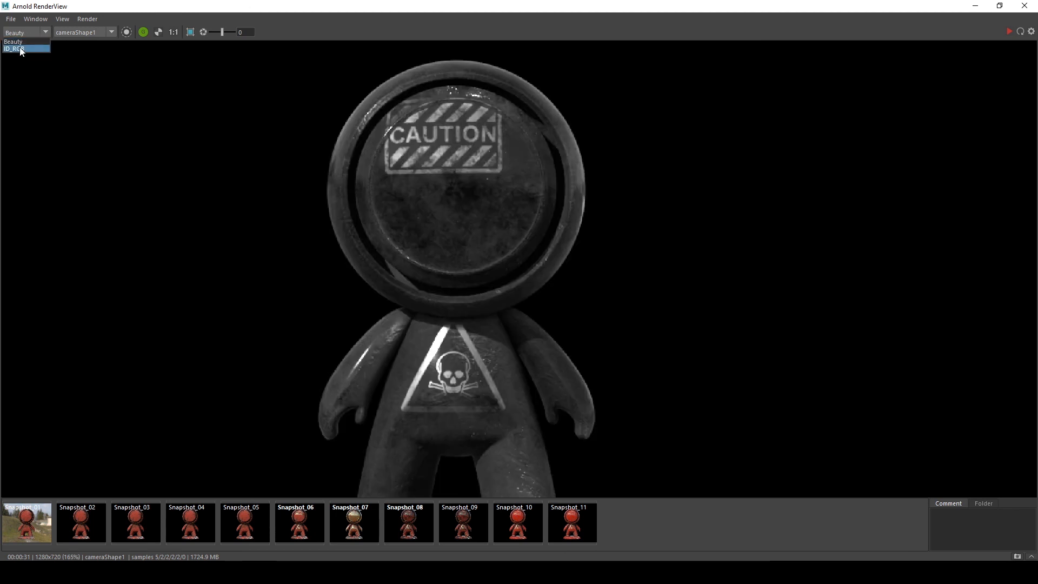
pyautogui.click(18, 42)
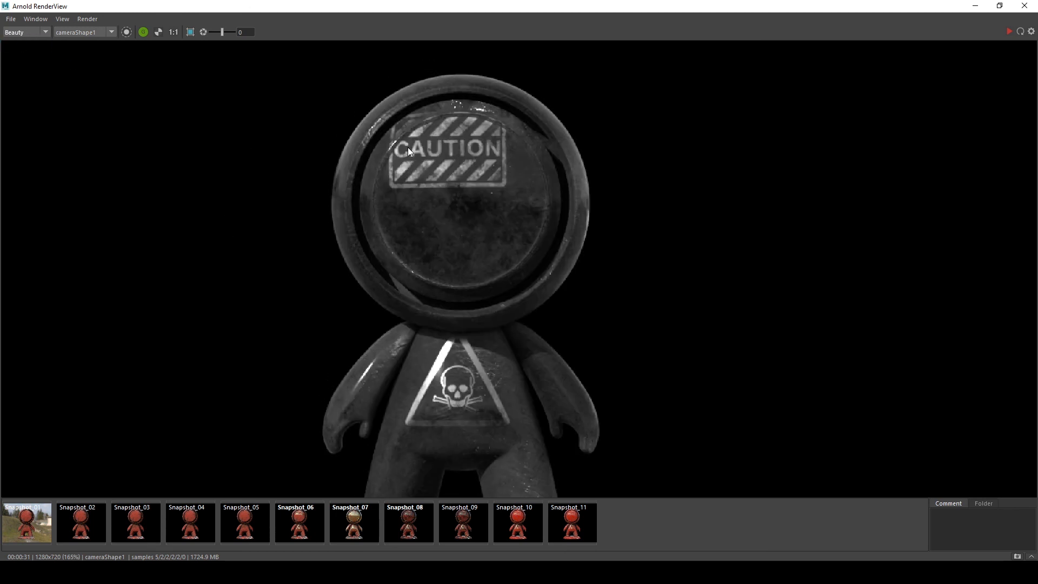
pyautogui.moveTo(454, 230); pyautogui.dragTo(410, 224, button='middle')
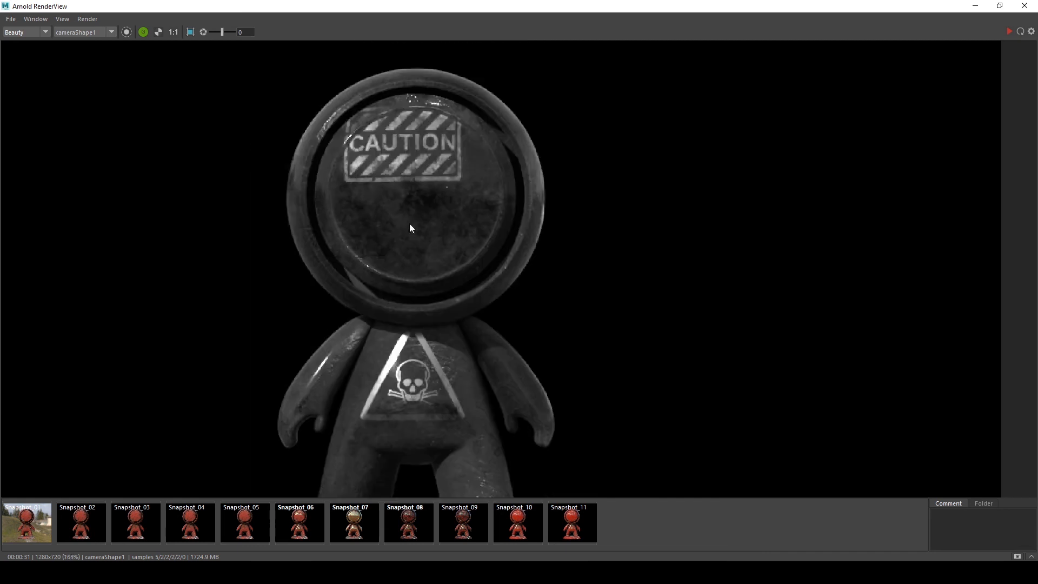
pyautogui.press('a')
pyautogui.press('a')
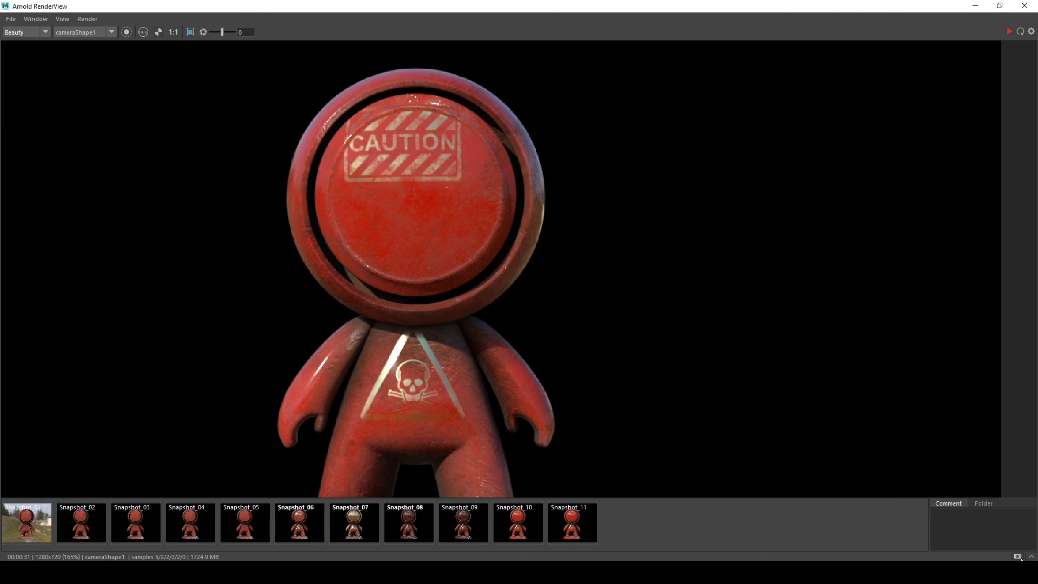
pyautogui.click(974, 6)
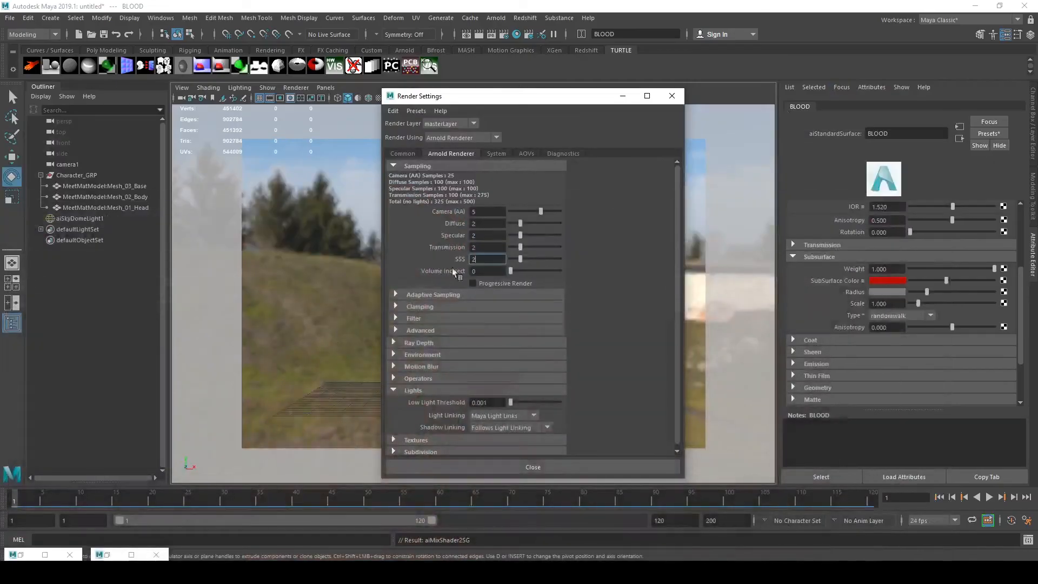
# Collapse the BLOOD shader node in the Hypershade graph and move it aside
pyautogui.click(45, 555)
pyautogui.keyDown('alt'); pyautogui.moveTo(329, 320); pyautogui.dragTo(113, 251, button='middle'); pyautogui.keyUp('alt')
pyautogui.keyDown('alt'); pyautogui.moveTo(460, 303); pyautogui.dragTo(702, 344, button='middle'); pyautogui.keyUp('alt')
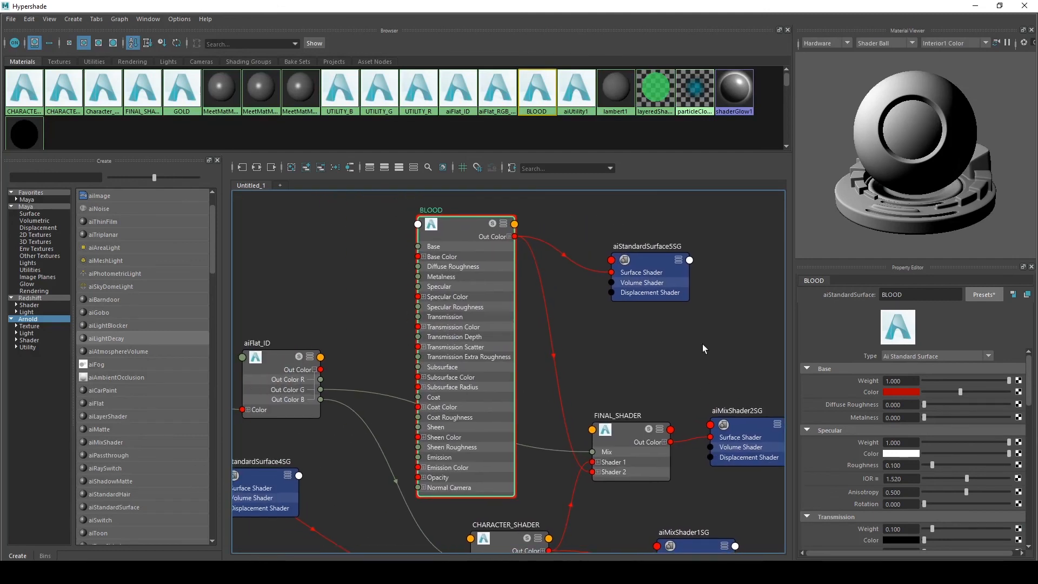
pyautogui.scroll(-1, 630, 351)
pyautogui.scroll(2, 637, 351)
pyautogui.click(662, 244)
pyautogui.moveTo(644, 366)
pyautogui.keyDown('alt'); pyautogui.mouseDown(button='middle')
pyautogui.moveTo(687, 388)
pyautogui.moveTo(643, 384)
pyautogui.mouseUp(button='middle'); pyautogui.keyUp('alt')
pyautogui.scroll(-2, 635, 363)
pyautogui.scroll(2, 601, 398)
pyautogui.click(694, 459)
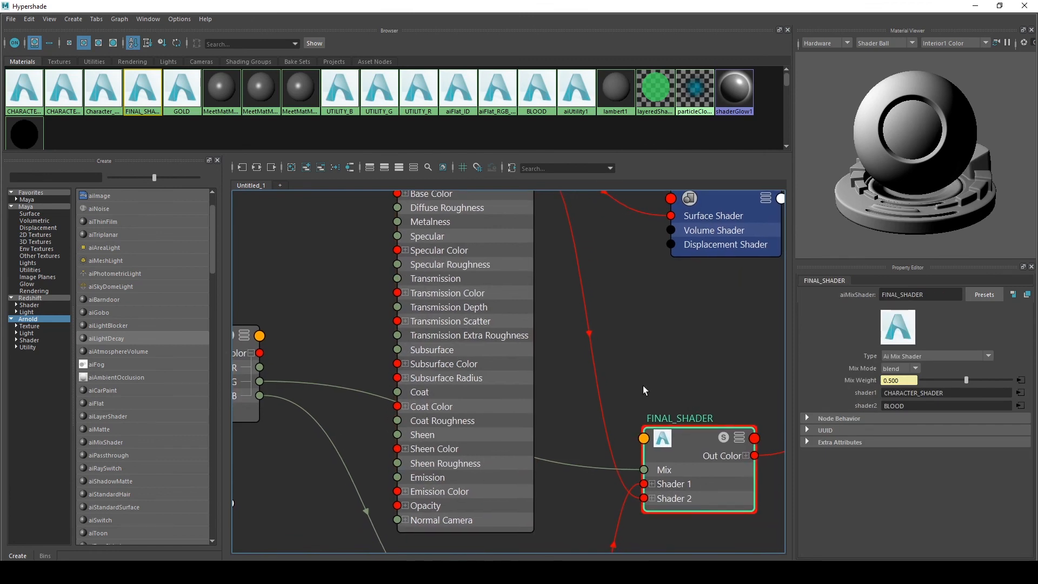
pyautogui.scroll(-3, 644, 385)
pyautogui.click(544, 263)
pyautogui.scroll(2, 605, 347)
pyautogui.keyDown('alt'); pyautogui.moveTo(567, 354); pyautogui.dragTo(570, 444, button='middle'); pyautogui.keyUp('alt')
pyautogui.scroll(3, 518, 281)
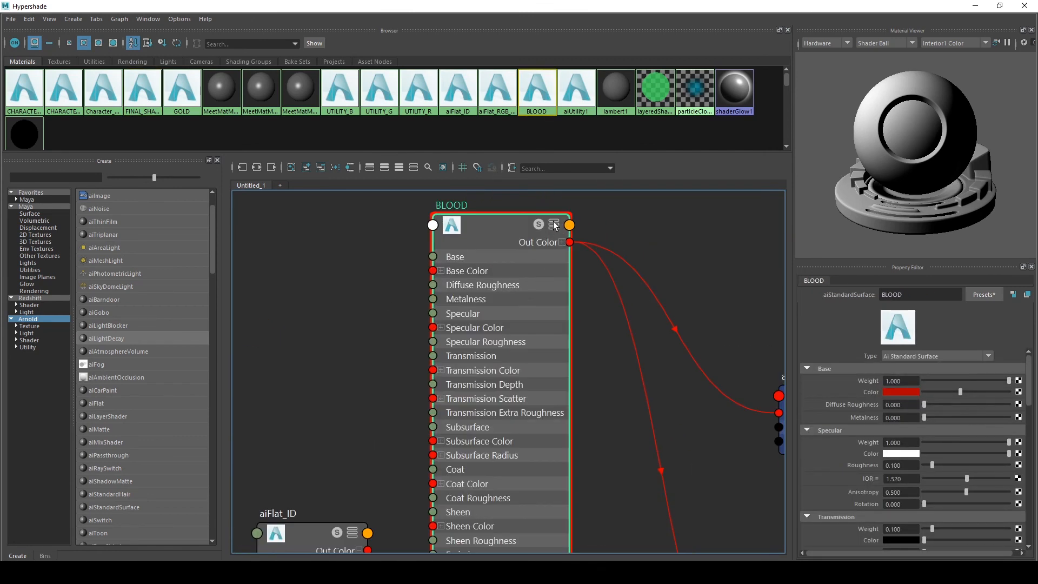
pyautogui.click(554, 225)
pyautogui.moveTo(518, 227); pyautogui.dragTo(523, 448)
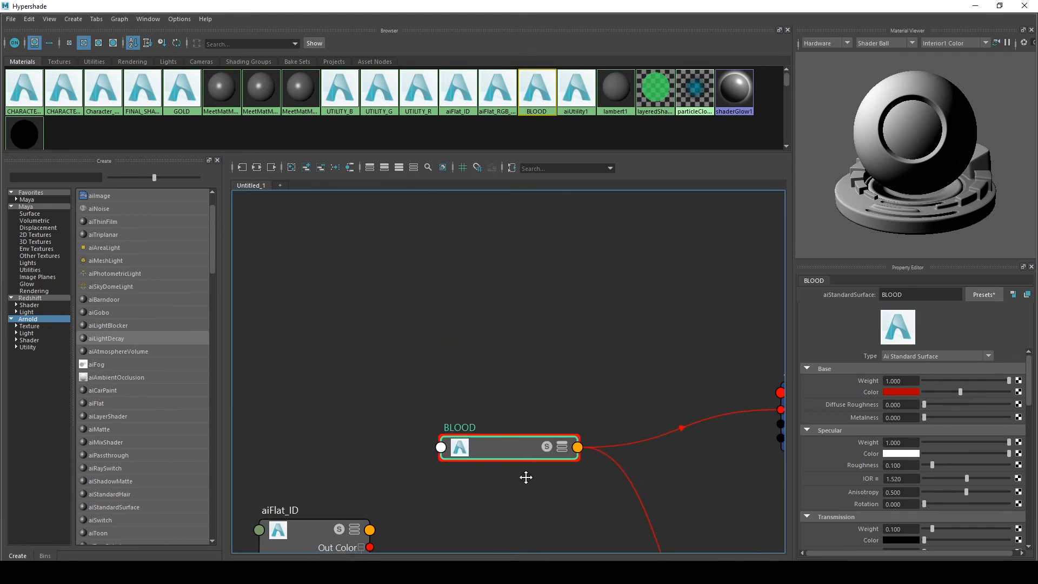
# Create an aiColorCorrect node and place it between the aiFlat_ID node and FINAL_SHADER
pyautogui.keyDown('alt'); pyautogui.moveTo(526, 477); pyautogui.dragTo(489, 307, button='middle'); pyautogui.keyUp('alt')
pyautogui.keyDown('alt'); pyautogui.moveTo(532, 362); pyautogui.dragTo(378, 250, button='middle'); pyautogui.keyUp('alt')
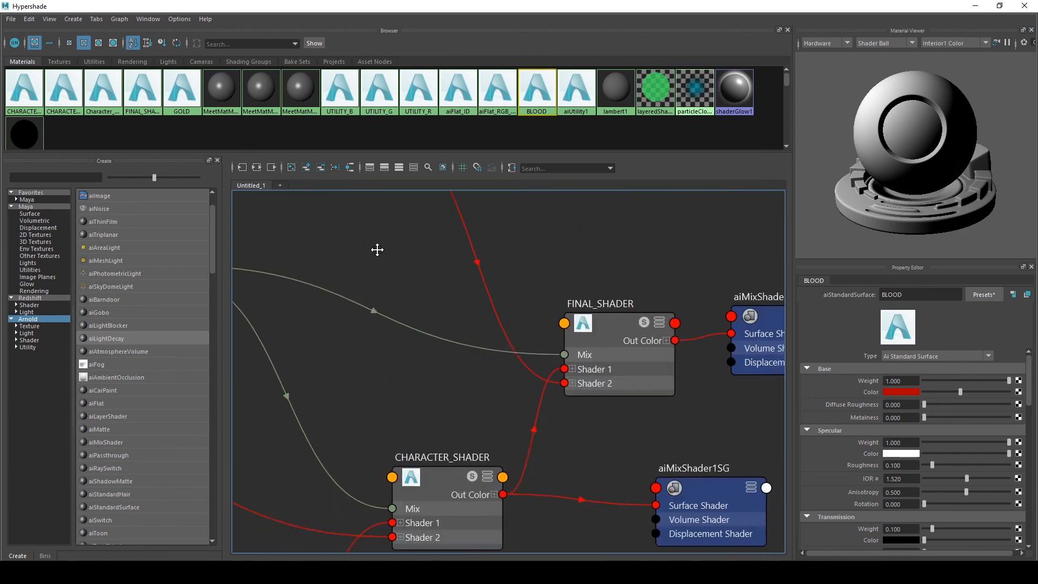
pyautogui.scroll(-4, 425, 296)
pyautogui.keyDown('alt'); pyautogui.moveTo(436, 306); pyautogui.dragTo(473, 322, button='middle'); pyautogui.keyUp('alt')
pyautogui.scroll(2, 518, 288)
pyautogui.keyDown('alt'); pyautogui.moveTo(568, 291); pyautogui.dragTo(599, 313, button='middle'); pyautogui.keyUp('alt')
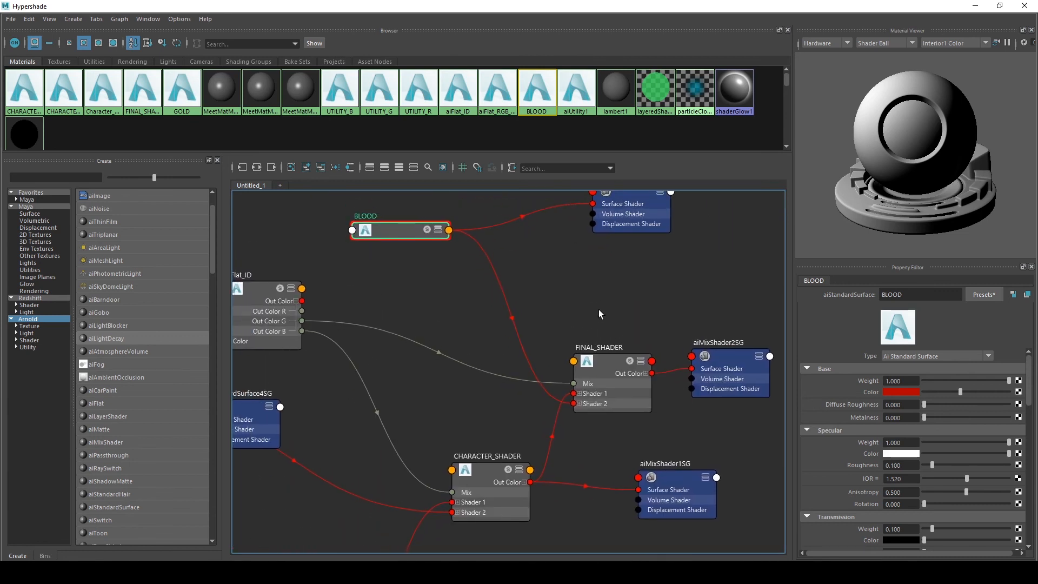
pyautogui.keyDown('alt'); pyautogui.moveTo(393, 282); pyautogui.dragTo(466, 306, button='middle'); pyautogui.keyUp('alt')
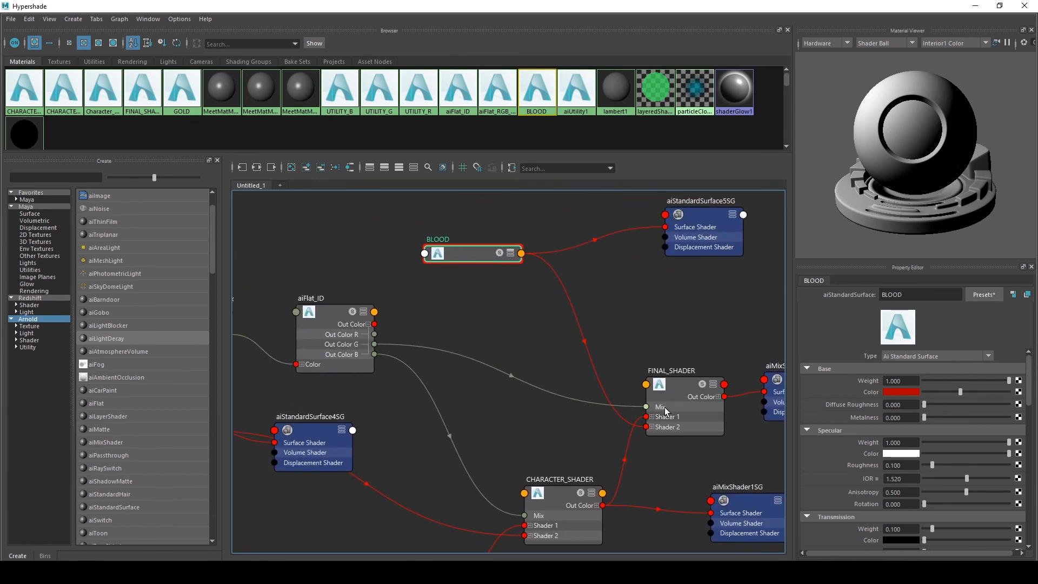
pyautogui.click(442, 322)
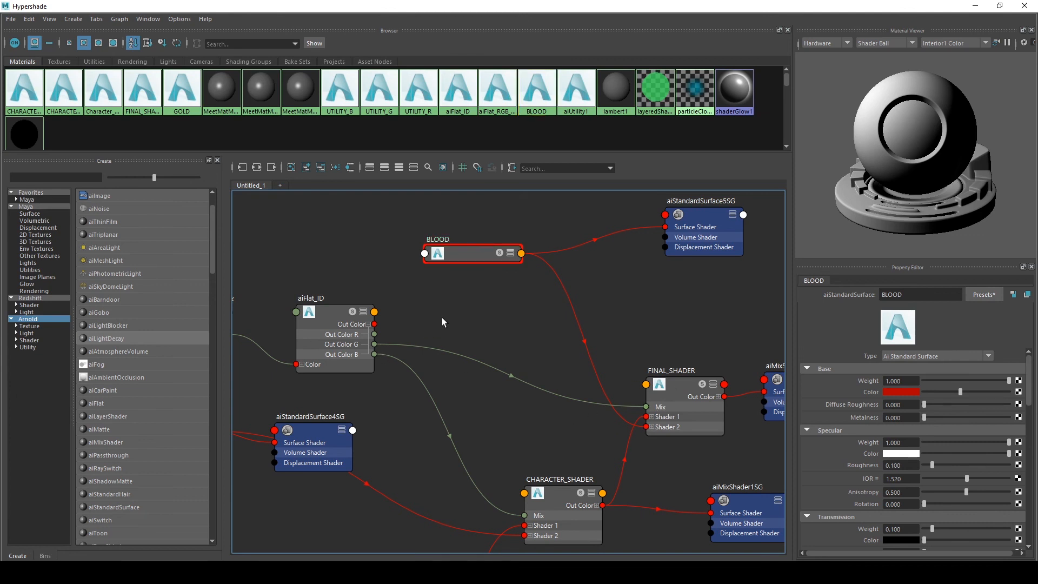
pyautogui.click(686, 379)
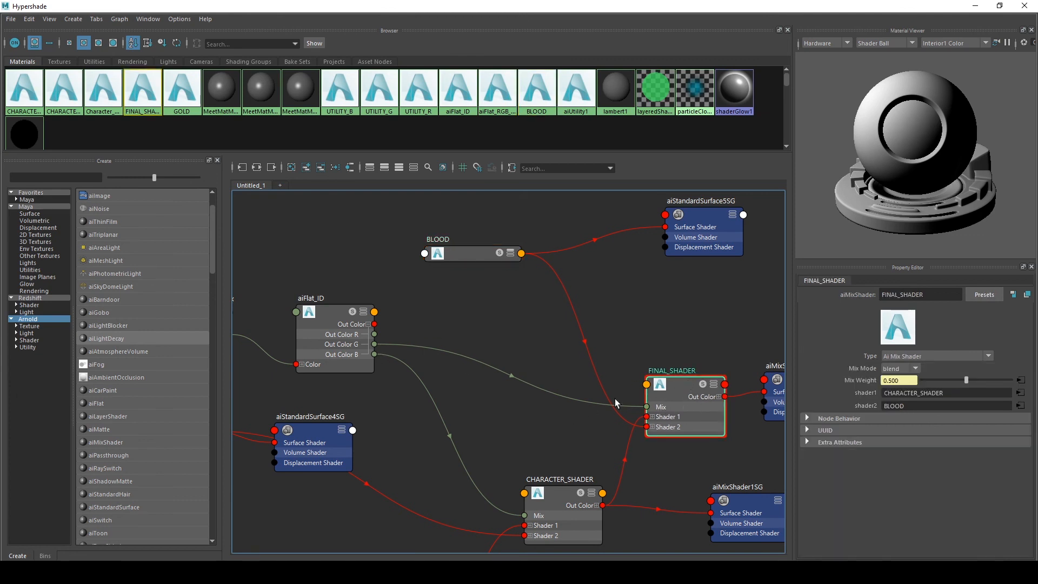
pyautogui.press('Tab')
pyautogui.write('aicolor')
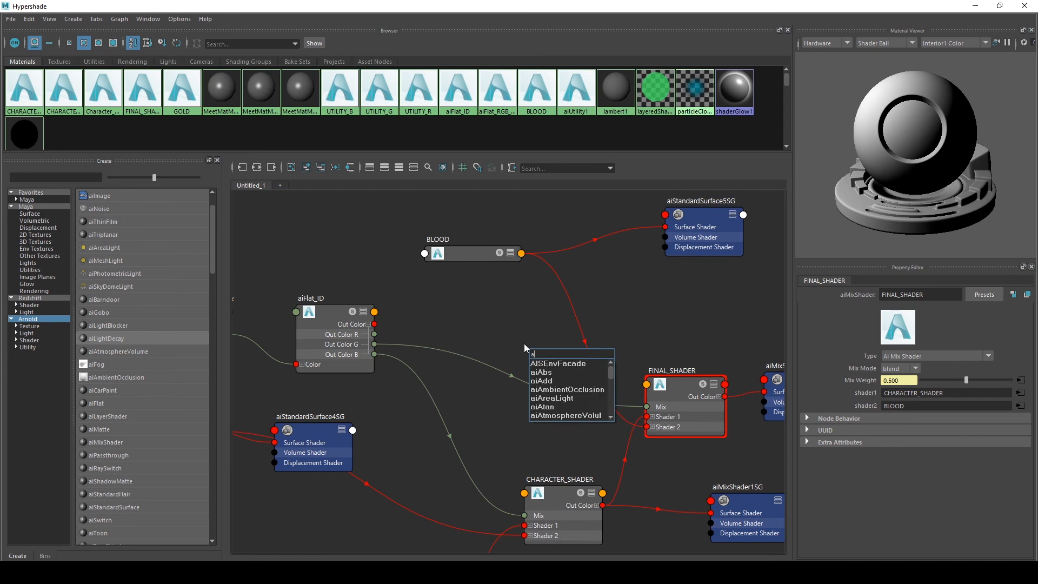
pyautogui.press('Down')
pyautogui.press('Down')
pyautogui.press('Return')
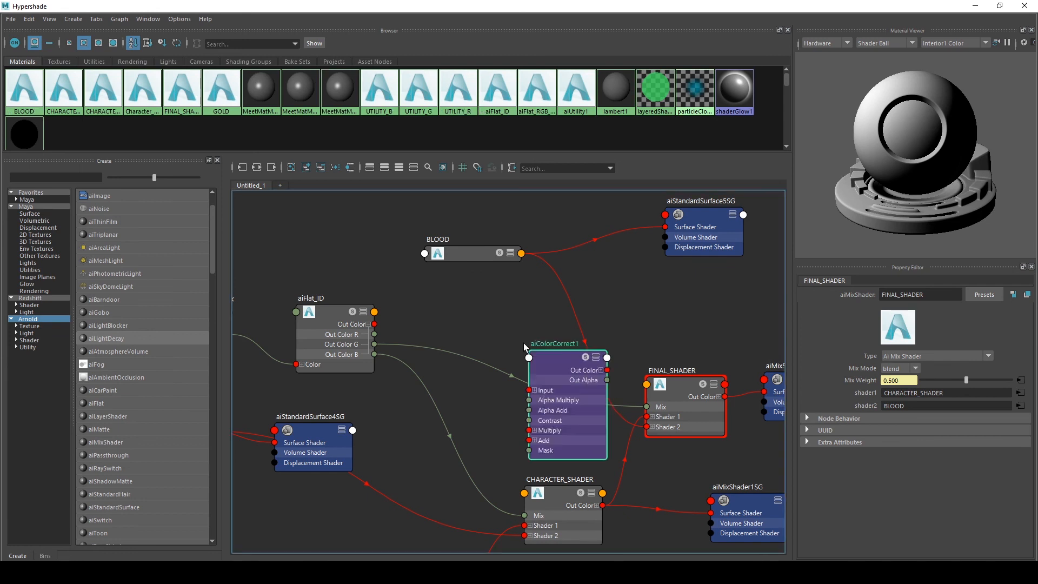
pyautogui.moveTo(566, 370); pyautogui.dragTo(540, 352)
# Connect aiFlat_ID's Out Color to the color correct's Input and its Out Color G to FINAL_SHADER's Mix
pyautogui.scroll(4, 370, 325)
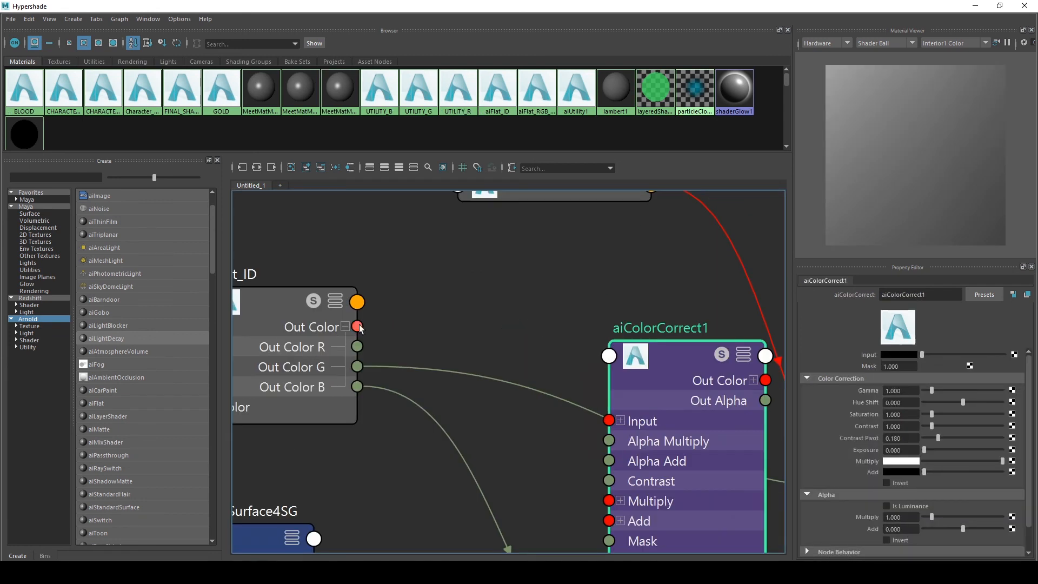
pyautogui.scroll(-2, 371, 324)
pyautogui.moveTo(359, 326); pyautogui.dragTo(543, 388)
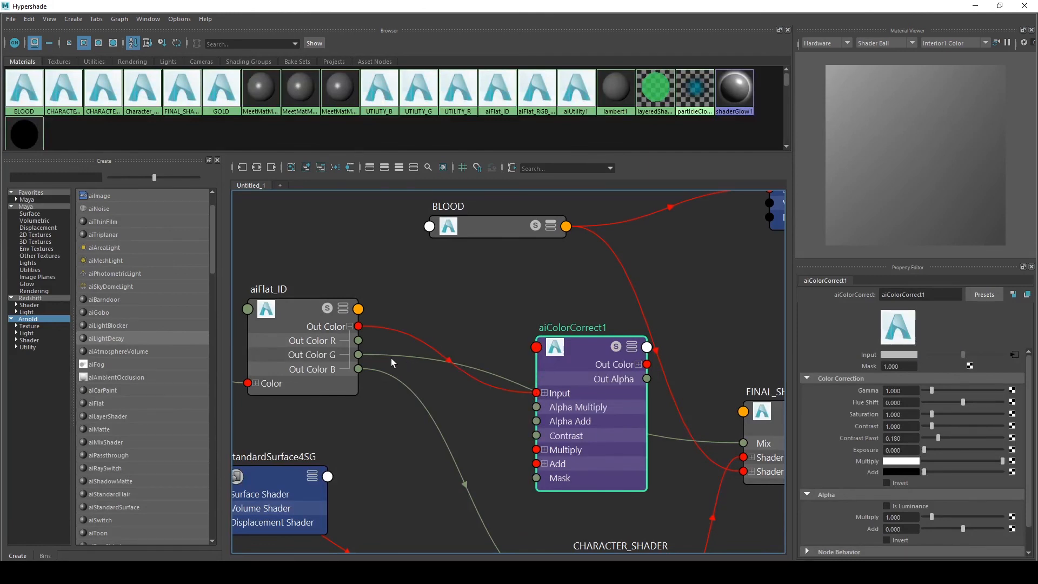
pyautogui.moveTo(417, 358); pyautogui.dragTo(554, 330)
pyautogui.keyDown('alt'); pyautogui.moveTo(496, 288); pyautogui.dragTo(429, 284, button='middle'); pyautogui.keyUp('alt')
pyautogui.moveTo(550, 337); pyautogui.dragTo(538, 355)
pyautogui.moveTo(578, 320); pyautogui.dragTo(675, 440)
pyautogui.click(540, 337)
pyautogui.click(688, 332)
pyautogui.click(479, 318)
# Rename the color correct node COL_CRT_GREEN
pyautogui.moveTo(930, 294); pyautogui.dragTo(859, 292)
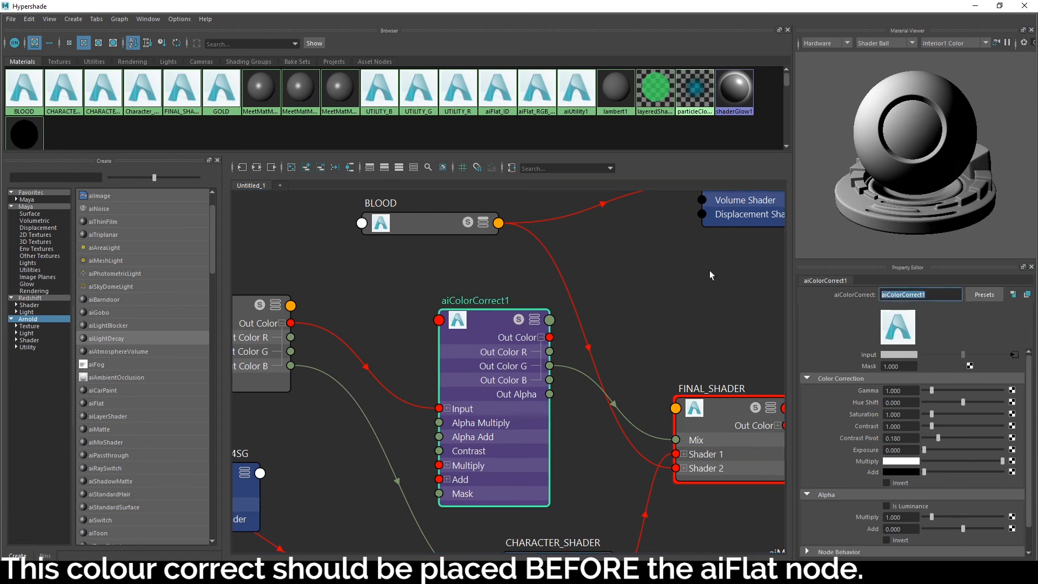
pyautogui.write('COL_CRT_G')
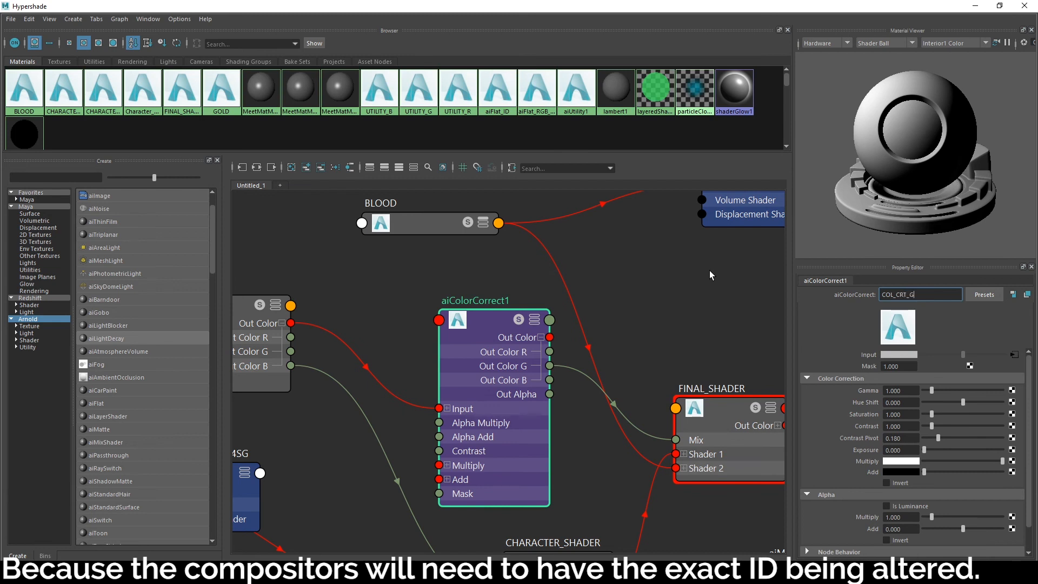
pyautogui.write('REEN')
pyautogui.press('Return')
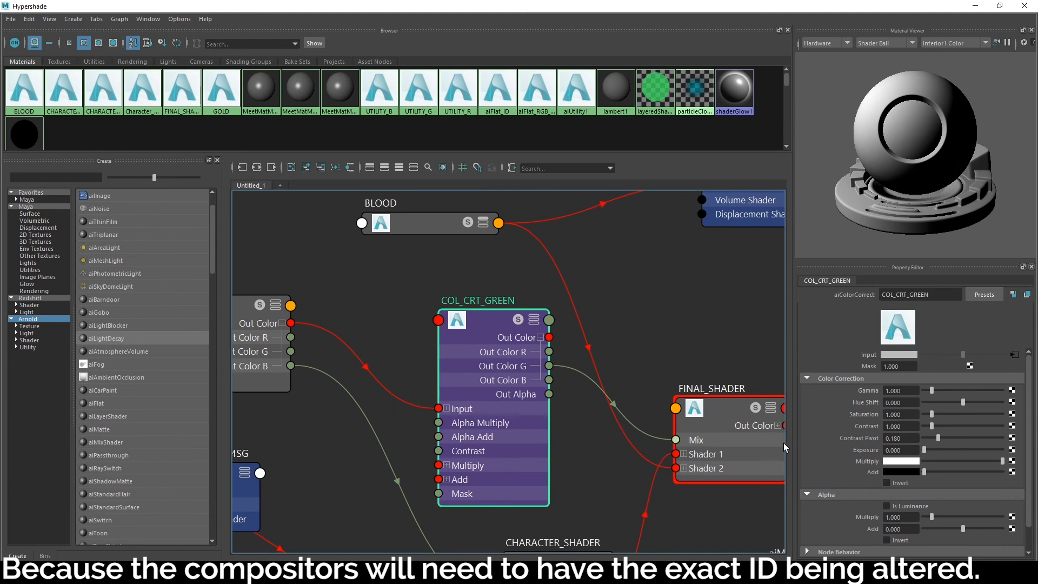
# Set the color correct's Contrast to 1.5
pyautogui.click(903, 426)
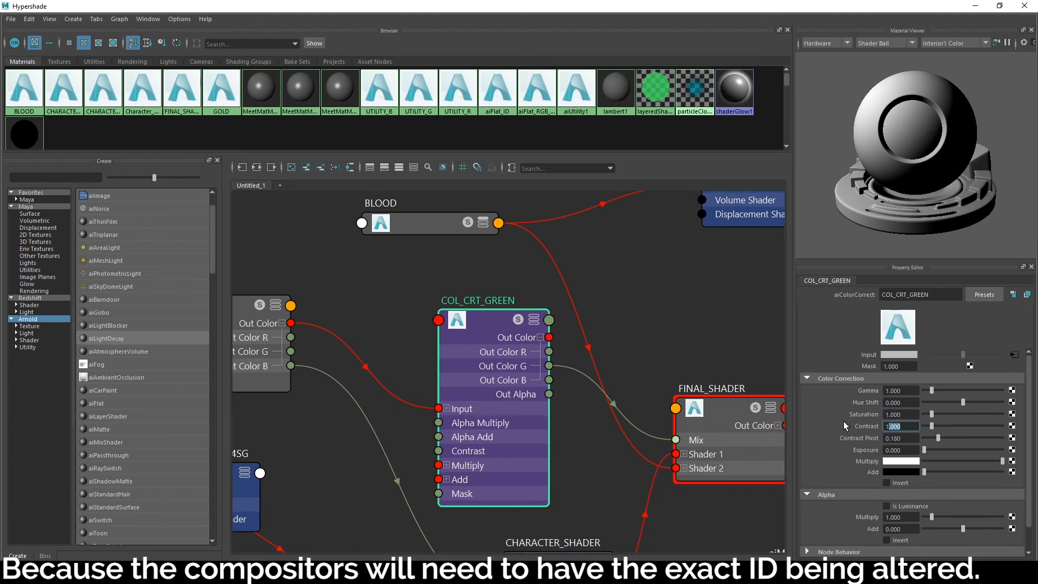
pyautogui.press('BackSpace')
pyautogui.press('BackSpace')
pyautogui.press('BackSpace')
pyautogui.press('BackSpace')
pyautogui.press('BackSpace')
pyautogui.write('1.5')
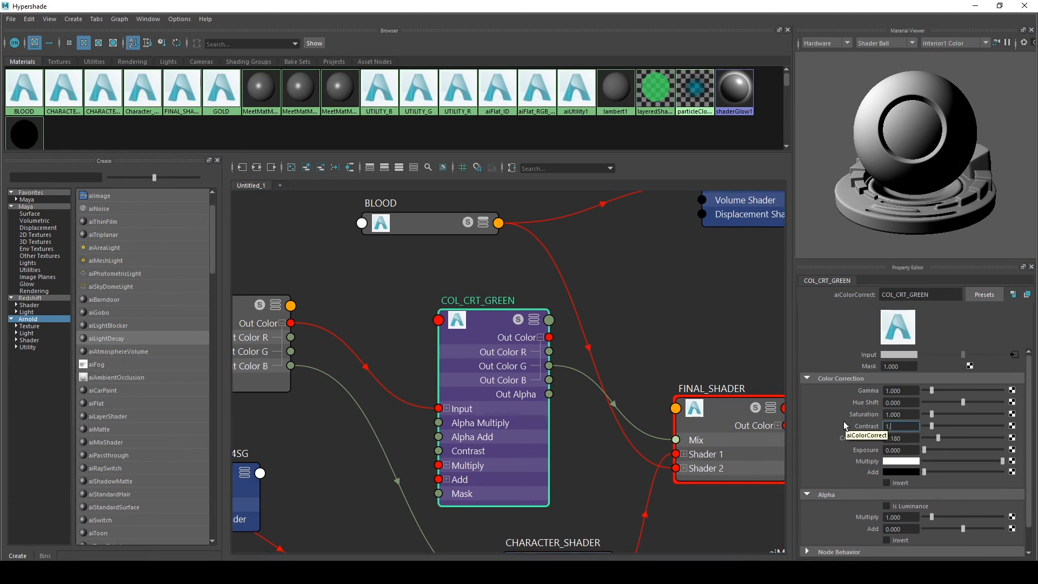
pyautogui.press('Return')
pyautogui.moveTo(909, 390); pyautogui.dragTo(803, 398)
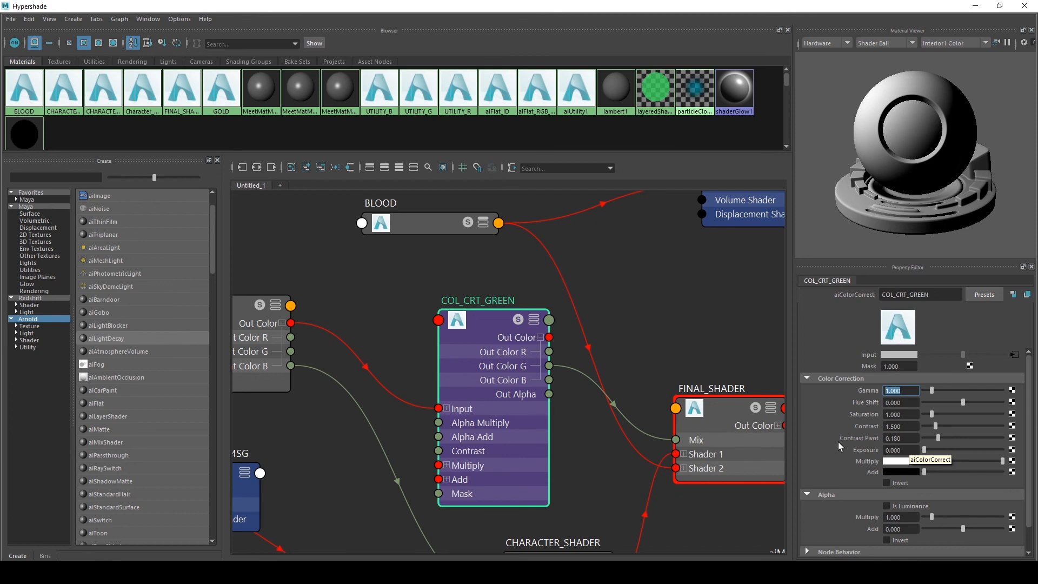
# Set the COL_CRT_GREEN Contrast to 2 and minimise the Hypershade
pyautogui.moveTo(355, 313); pyautogui.dragTo(435, 324, button='middle')
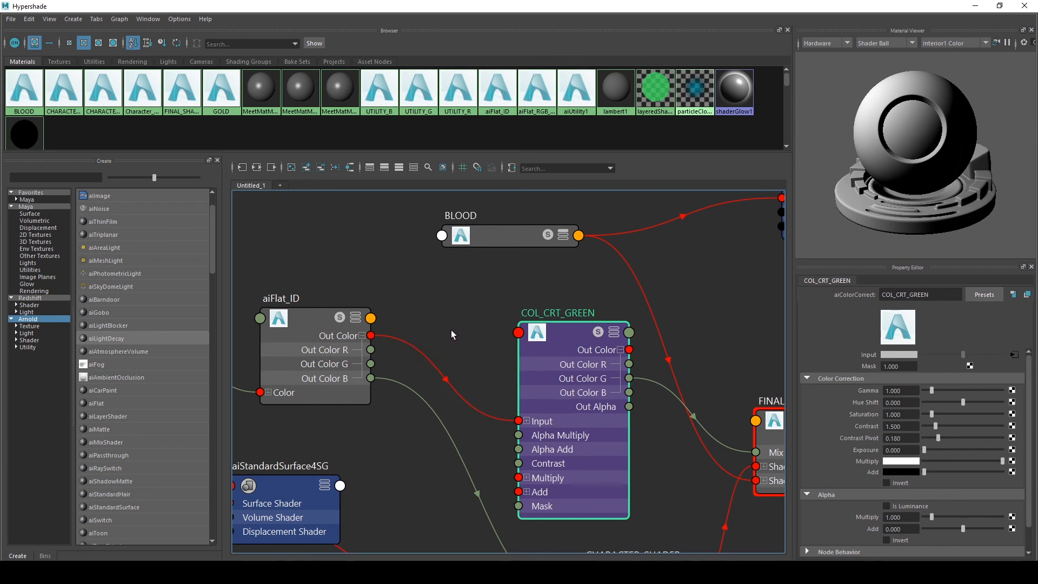
pyautogui.keyDown('alt'); pyautogui.moveTo(455, 307); pyautogui.dragTo(386, 304, button='middle'); pyautogui.keyUp('alt')
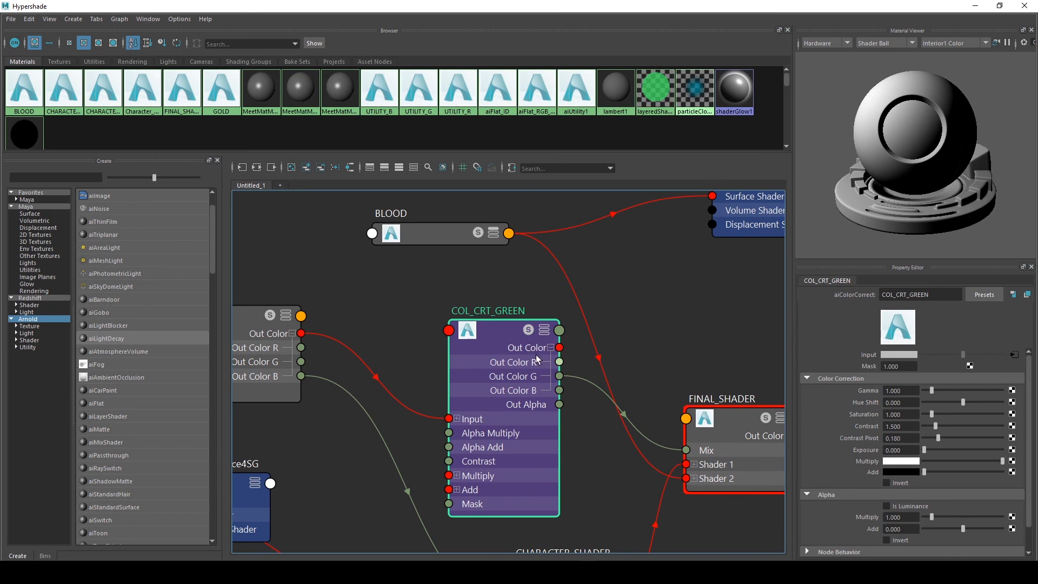
pyautogui.doubleClick(910, 425)
pyautogui.write('2')
pyautogui.press('Return')
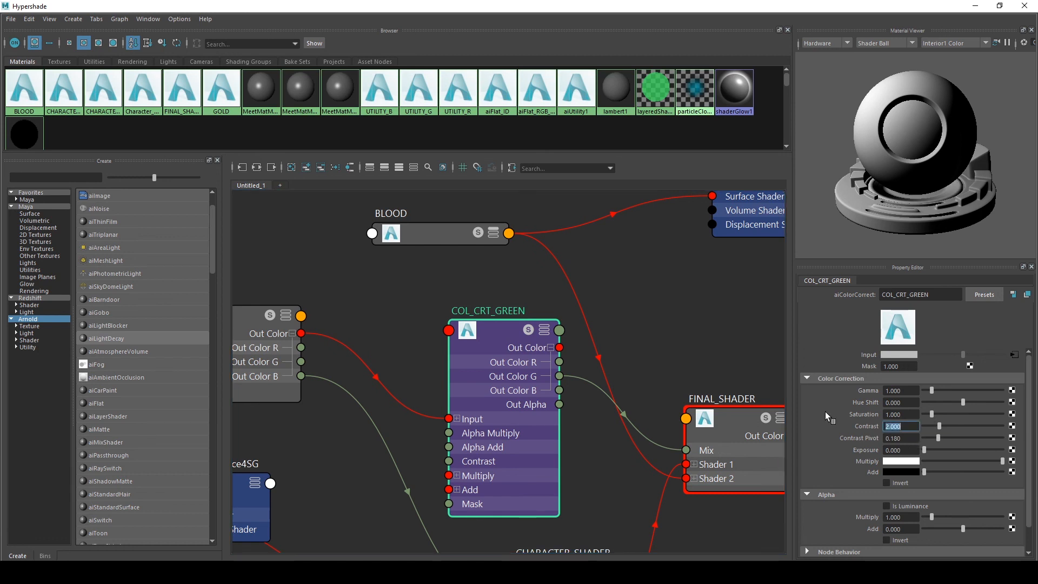
pyautogui.click(975, 5)
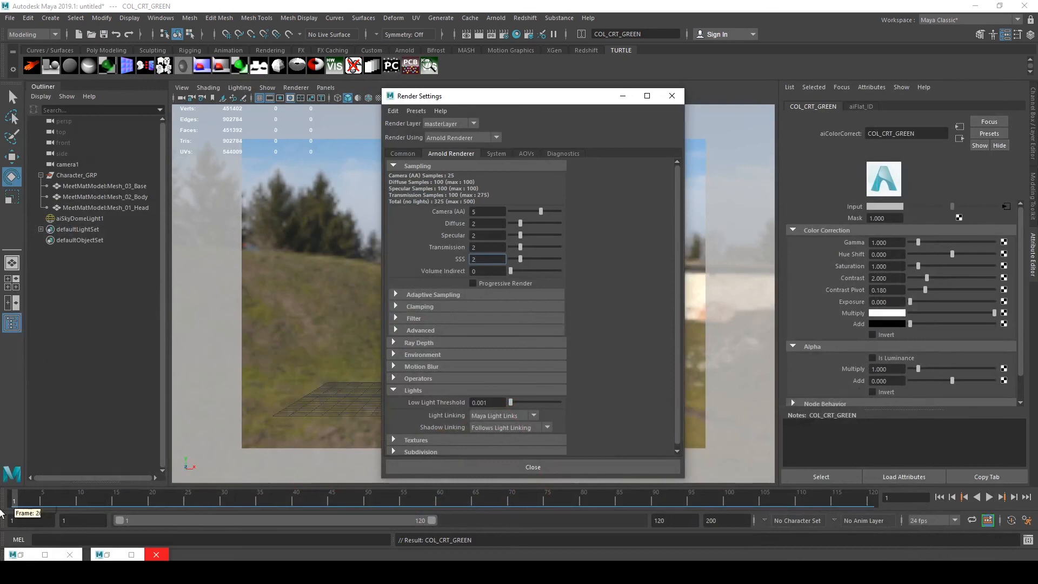
# Re-render the character in Arnold RenderView and zoom in on the head
pyautogui.click(27, 554)
pyautogui.scroll(-2, 498, 196)
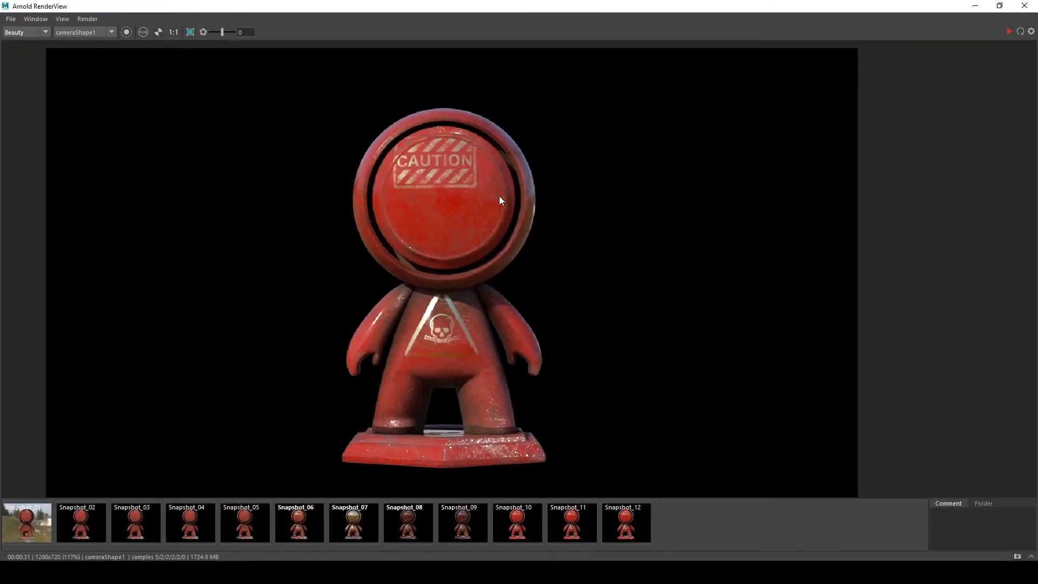
pyautogui.moveTo(542, 208); pyautogui.dragTo(560, 214, button='middle')
pyautogui.scroll(2, 562, 214)
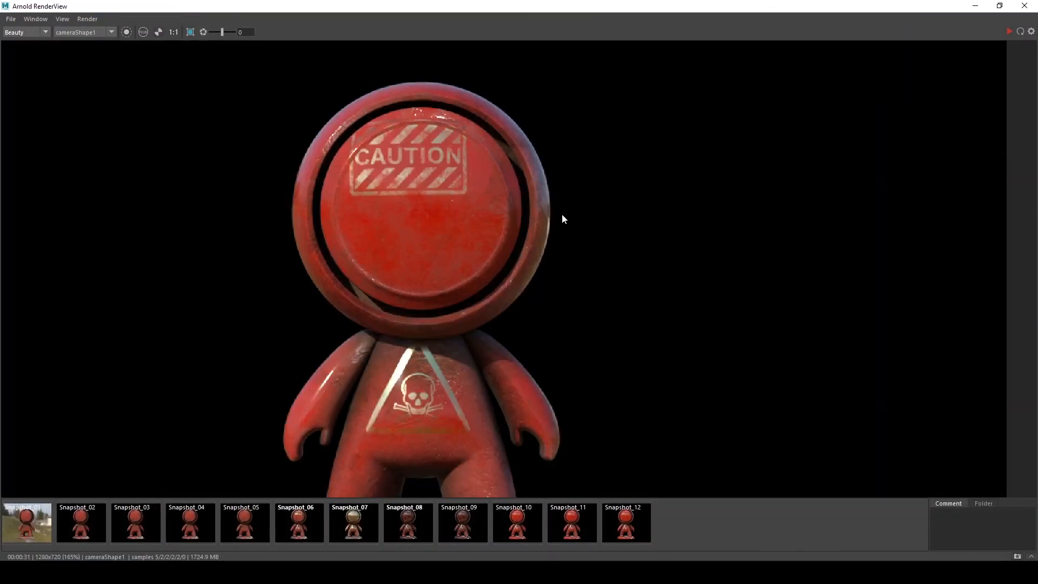
pyautogui.click(1018, 556)
pyautogui.click(1008, 31)
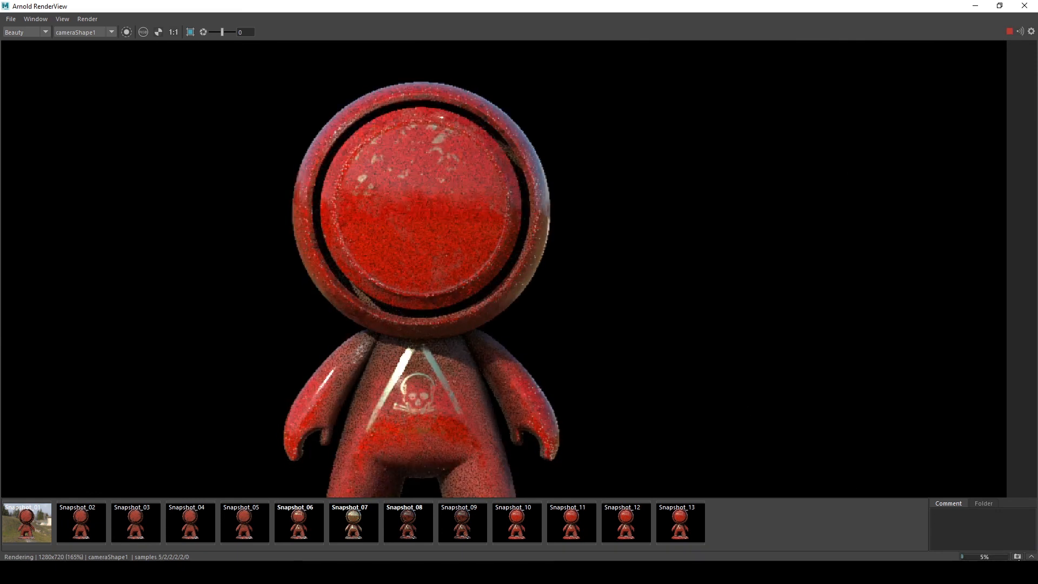
pyautogui.moveTo(569, 199); pyautogui.dragTo(661, 226, button='middle')
pyautogui.scroll(2, 658, 224)
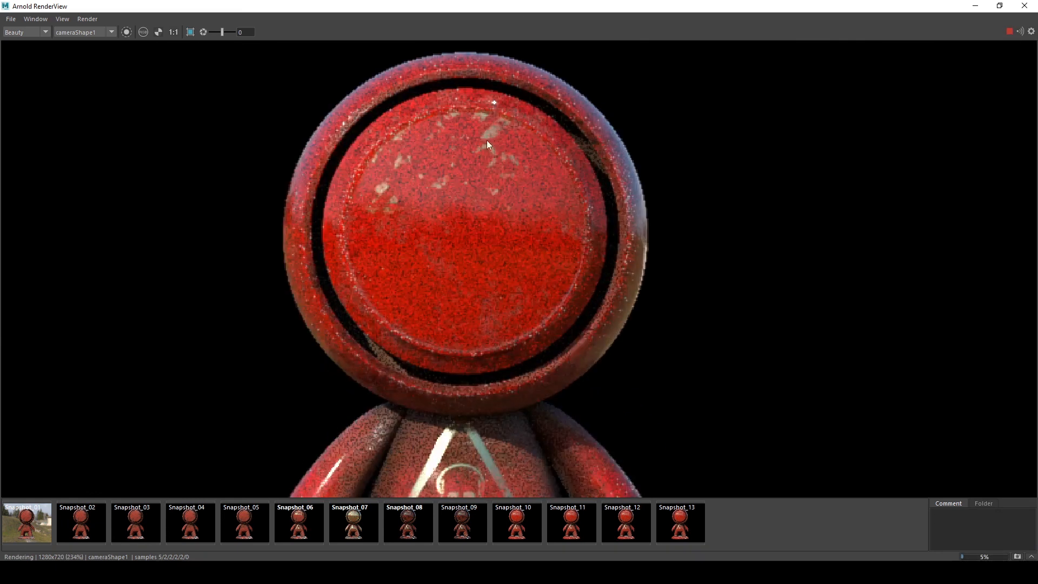
pyautogui.moveTo(487, 142); pyautogui.dragTo(531, 171, button='middle')
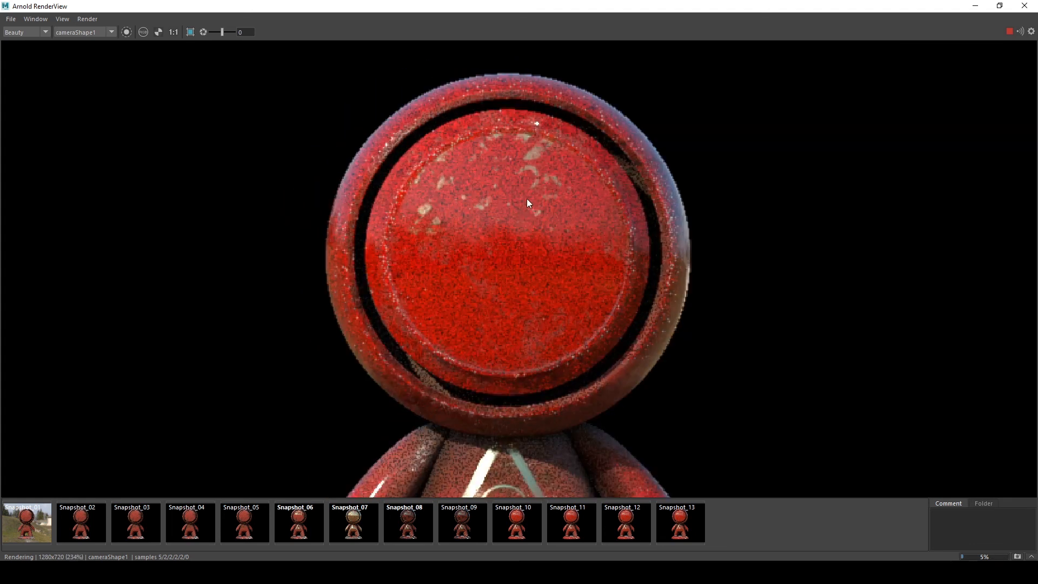
# Compare the latest snapshot and the ID_RGB AOV against the Beauty render of the head
pyautogui.click(673, 535)
pyautogui.click(674, 532)
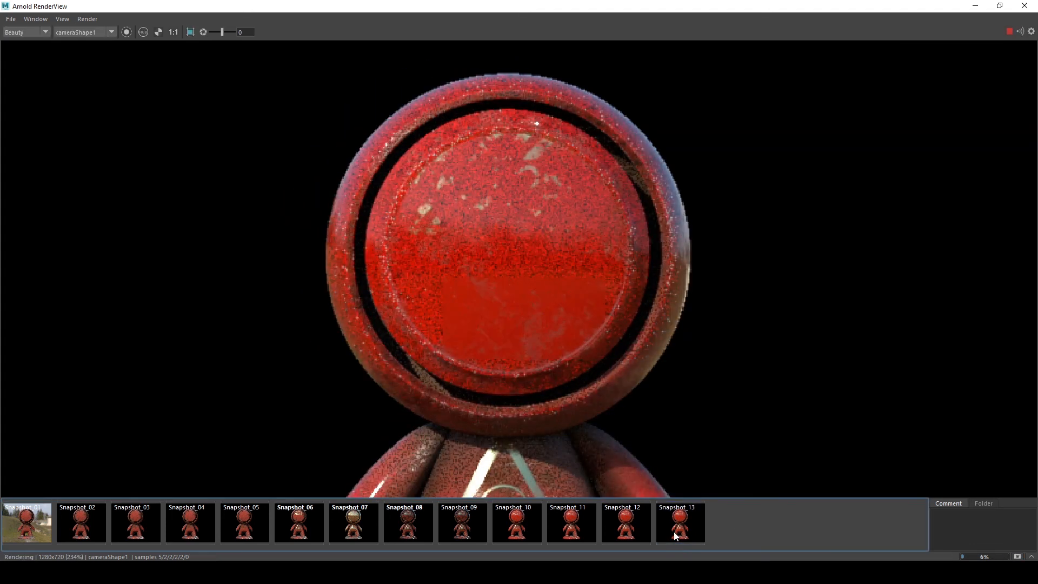
pyautogui.click(674, 533)
pyautogui.click(673, 519)
pyautogui.click(19, 34)
pyautogui.click(15, 49)
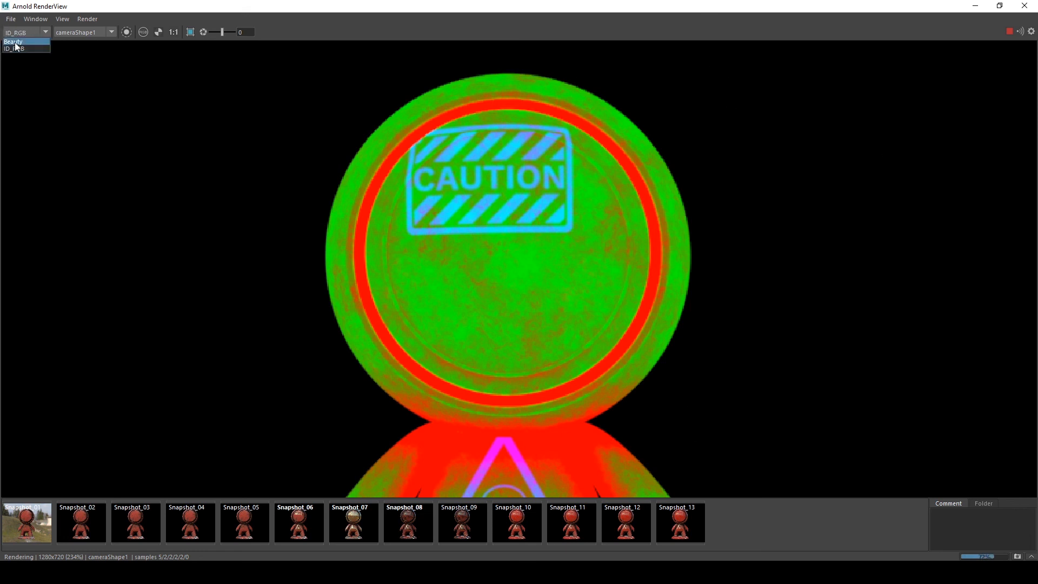
pyautogui.click(15, 42)
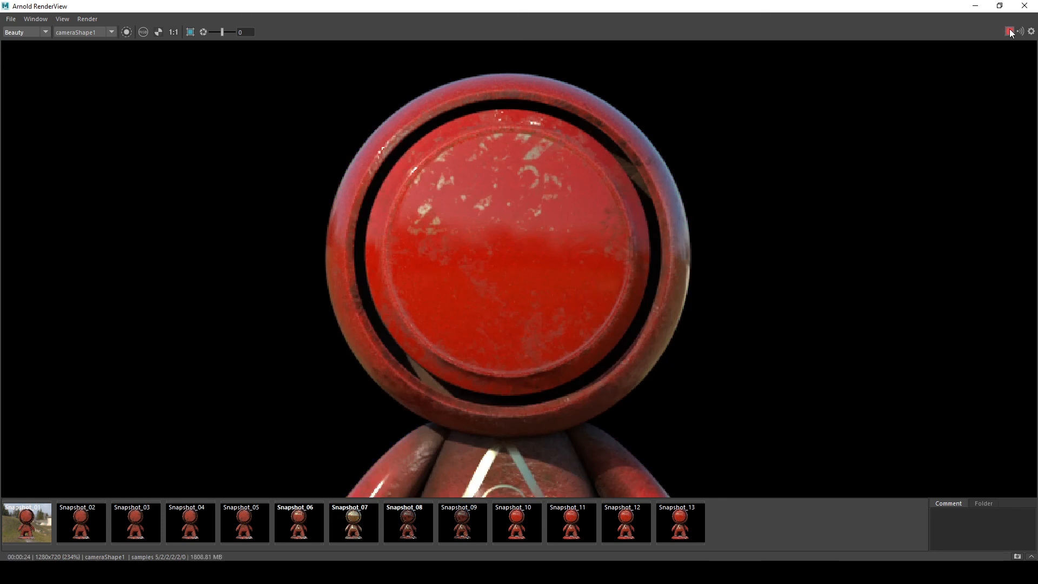
pyautogui.click(975, 6)
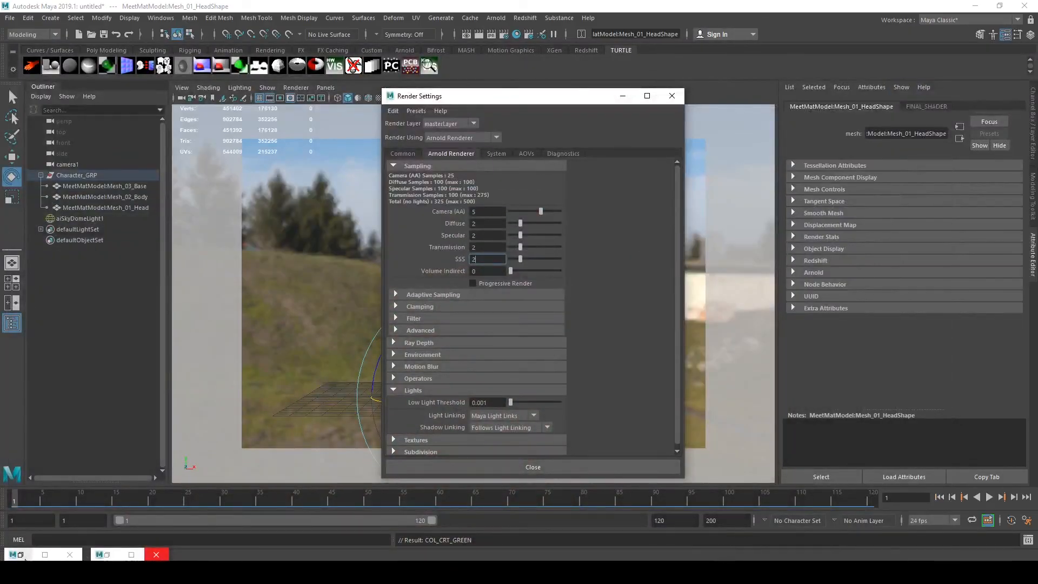
pyautogui.click(20, 554)
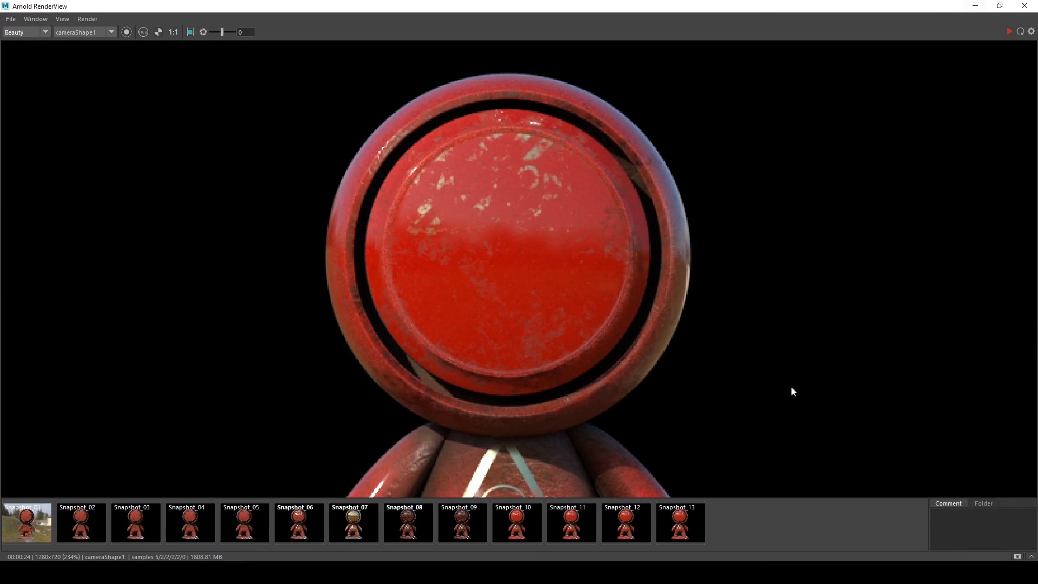
pyautogui.click(975, 6)
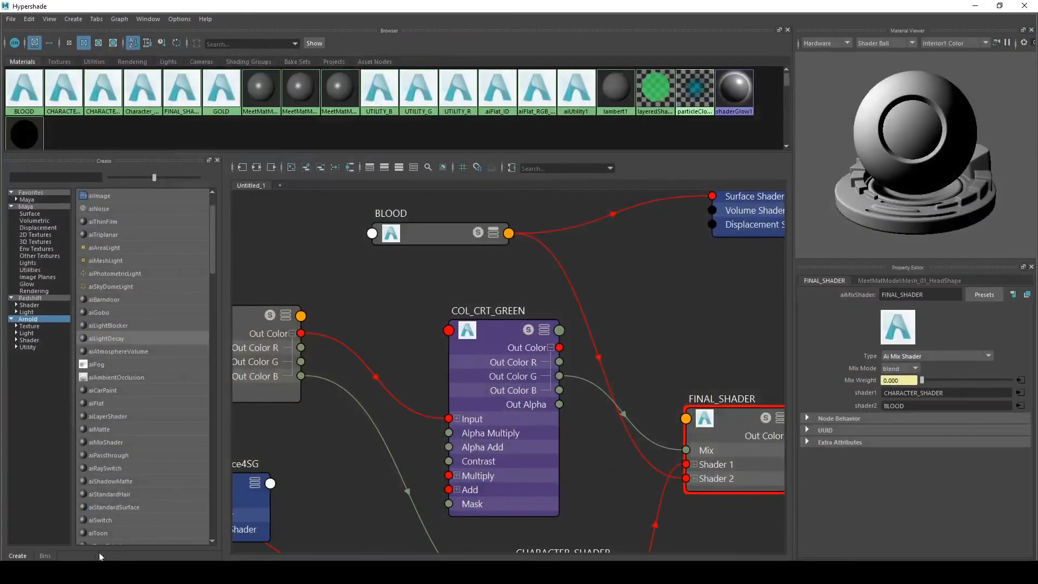
# Rearrange the ID image, COL_CRT_GREEN and aiFlat_ID nodes side by side in the Hypershade graph
pyautogui.scroll(-3, 407, 304)
pyautogui.scroll(3, 429, 317)
pyautogui.keyDown('alt'); pyautogui.moveTo(429, 316); pyautogui.dragTo(631, 271, button='middle'); pyautogui.keyUp('alt')
pyautogui.scroll(-3, 547, 271)
pyautogui.scroll(3, 547, 271)
pyautogui.moveTo(535, 250); pyautogui.dragTo(276, 345)
pyautogui.scroll(-2, 411, 254)
pyautogui.moveTo(471, 238); pyautogui.dragTo(284, 328)
pyautogui.keyDown('alt'); pyautogui.moveTo(420, 294); pyautogui.dragTo(330, 287, button='middle'); pyautogui.keyUp('alt')
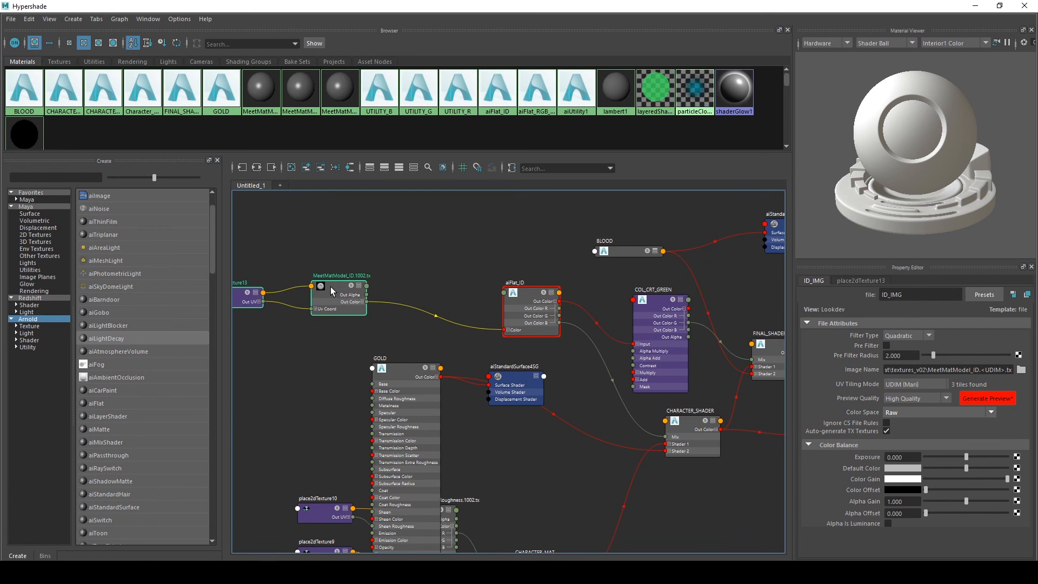
pyautogui.scroll(2, 419, 277)
pyautogui.scroll(-2, 422, 278)
pyautogui.scroll(2, 502, 314)
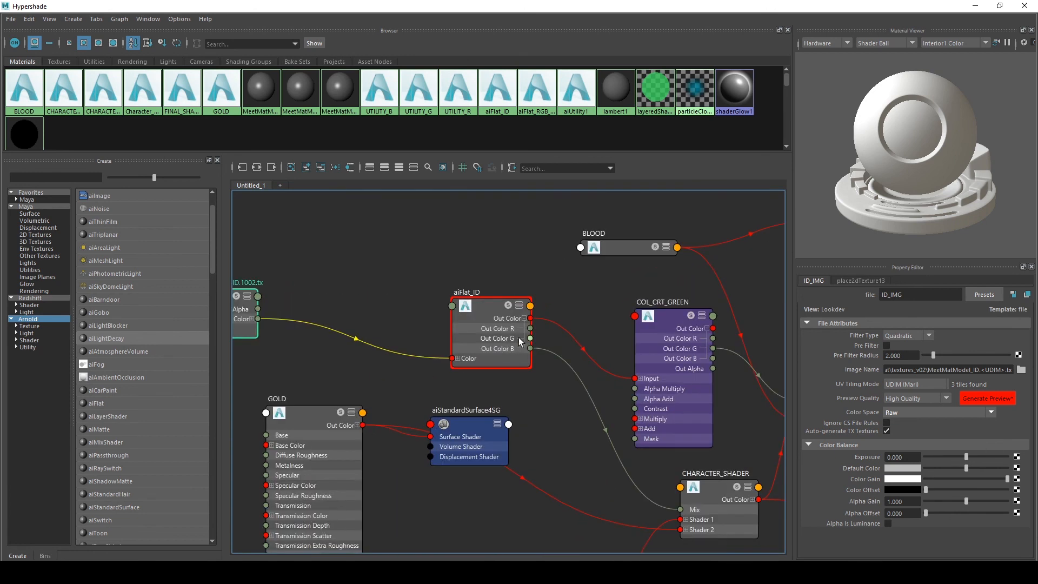
pyautogui.scroll(-2, 492, 273)
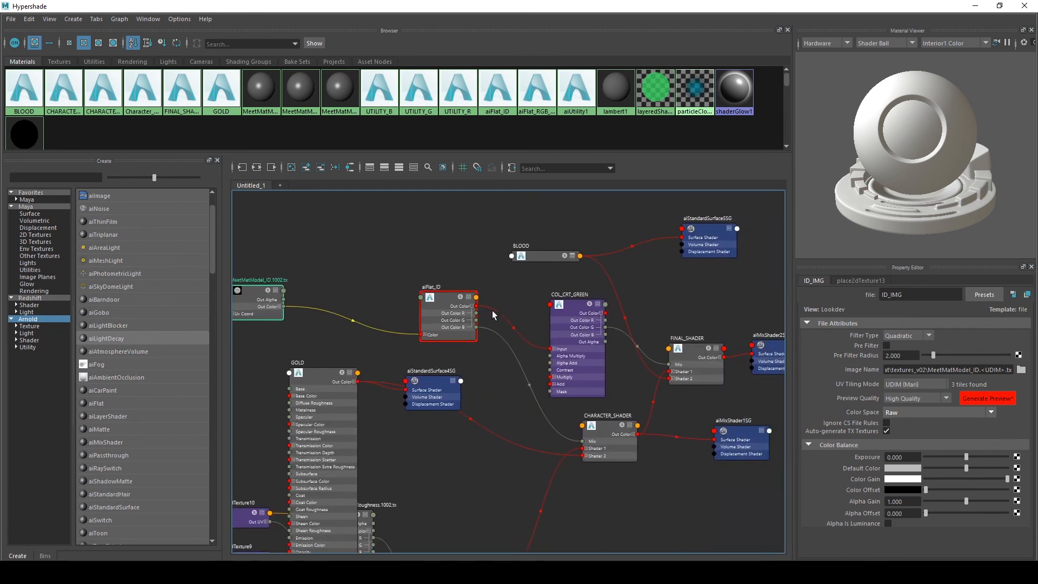
pyautogui.scroll(2, 491, 313)
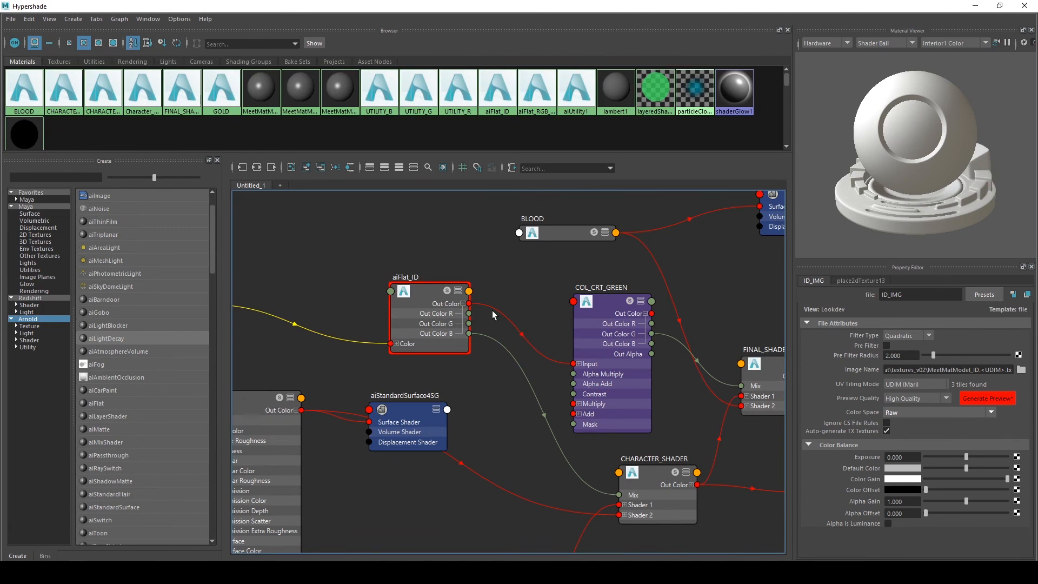
pyautogui.moveTo(478, 303); pyautogui.dragTo(667, 382)
pyautogui.moveTo(594, 307); pyautogui.dragTo(292, 222)
pyautogui.moveTo(324, 216); pyautogui.dragTo(528, 239, button='middle')
pyautogui.moveTo(410, 253); pyautogui.dragTo(270, 383)
pyautogui.keyDown('alt'); pyautogui.moveTo(365, 384); pyautogui.dragTo(347, 392, button='middle'); pyautogui.keyUp('alt')
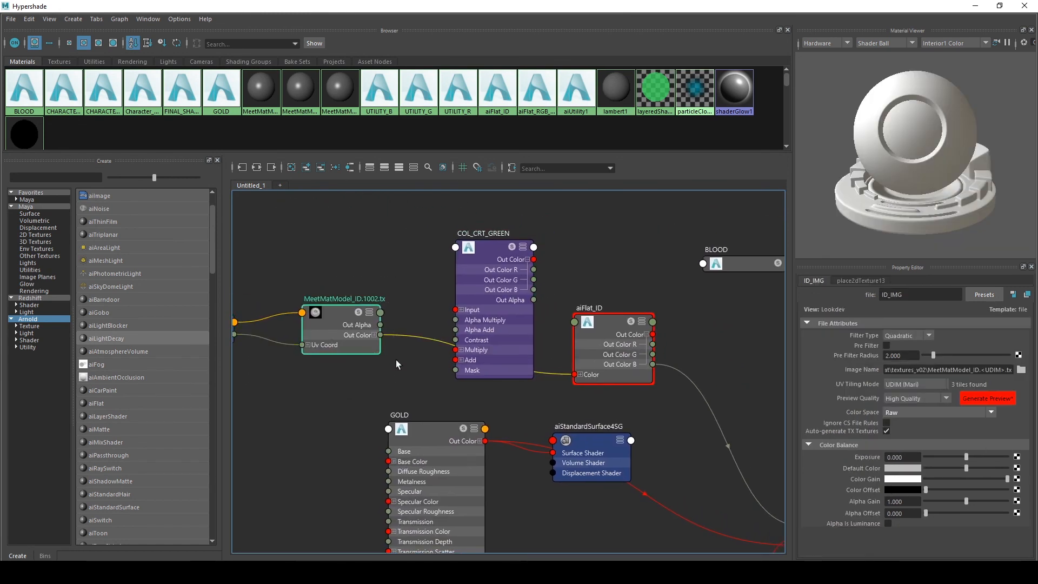
# Connect the ID image's Out Color to COL_CRT_GREEN's Input
pyautogui.scroll(3, 396, 368)
pyautogui.scroll(-3, 348, 329)
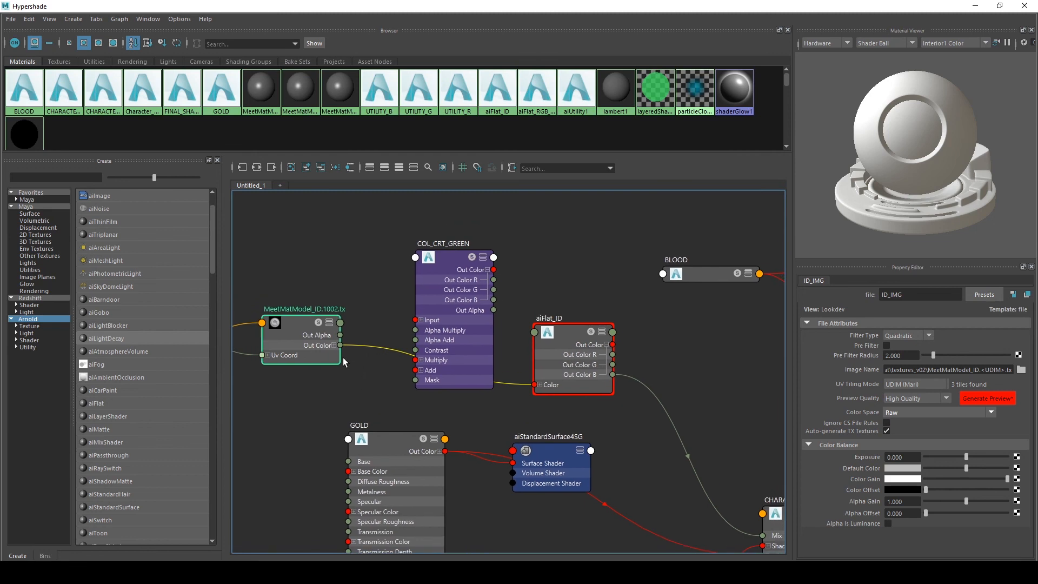
pyautogui.moveTo(340, 345); pyautogui.dragTo(415, 319)
pyautogui.moveTo(456, 270); pyautogui.dragTo(443, 257)
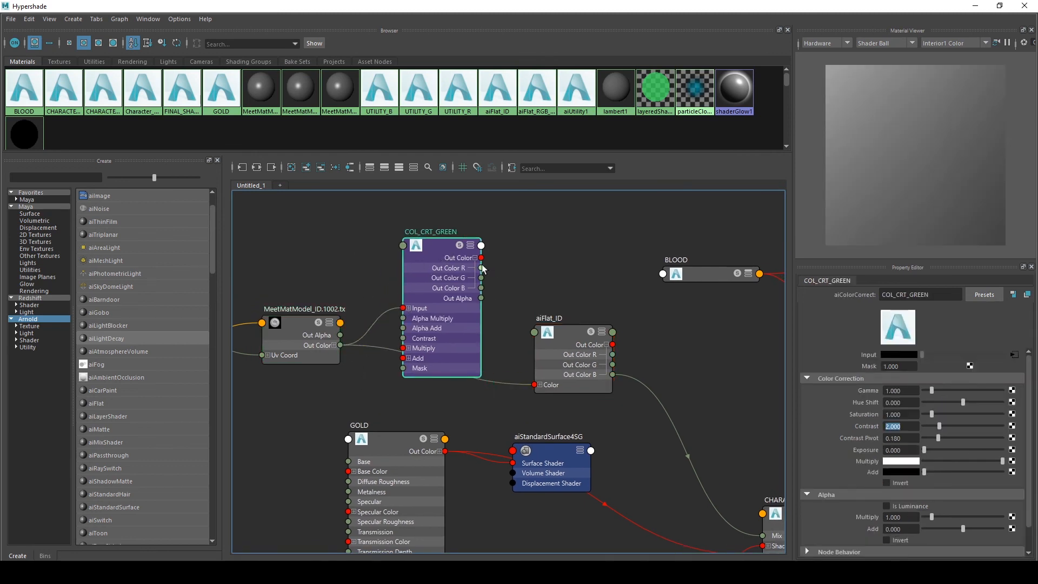
# Expand aiFlat_ID's Color channels and connect COL_CRT_GREEN's Out Color G to its Color G
pyautogui.click(539, 385)
pyautogui.moveTo(559, 338); pyautogui.dragTo(566, 310)
pyautogui.moveTo(482, 278); pyautogui.dragTo(539, 385)
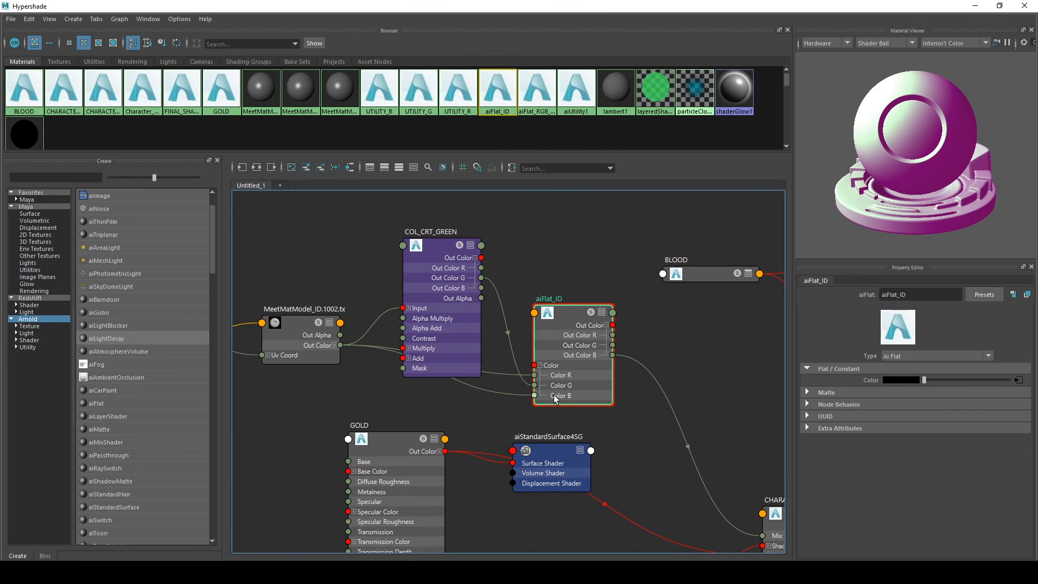
# Expand the ID image's Out Color channels and tidy the node layout around aiFlat_ID
pyautogui.moveTo(443, 244); pyautogui.dragTo(440, 209)
pyautogui.keyDown('alt'); pyautogui.moveTo(343, 247); pyautogui.dragTo(345, 272, button='middle'); pyautogui.keyUp('alt')
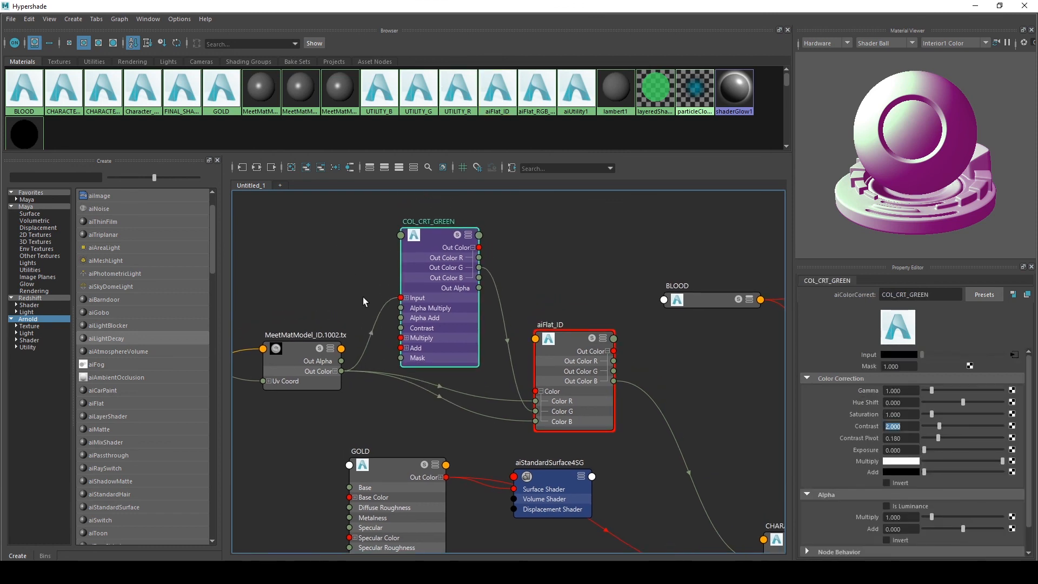
pyautogui.keyDown('alt'); pyautogui.moveTo(655, 296); pyautogui.dragTo(657, 299, button='middle'); pyautogui.keyUp('alt')
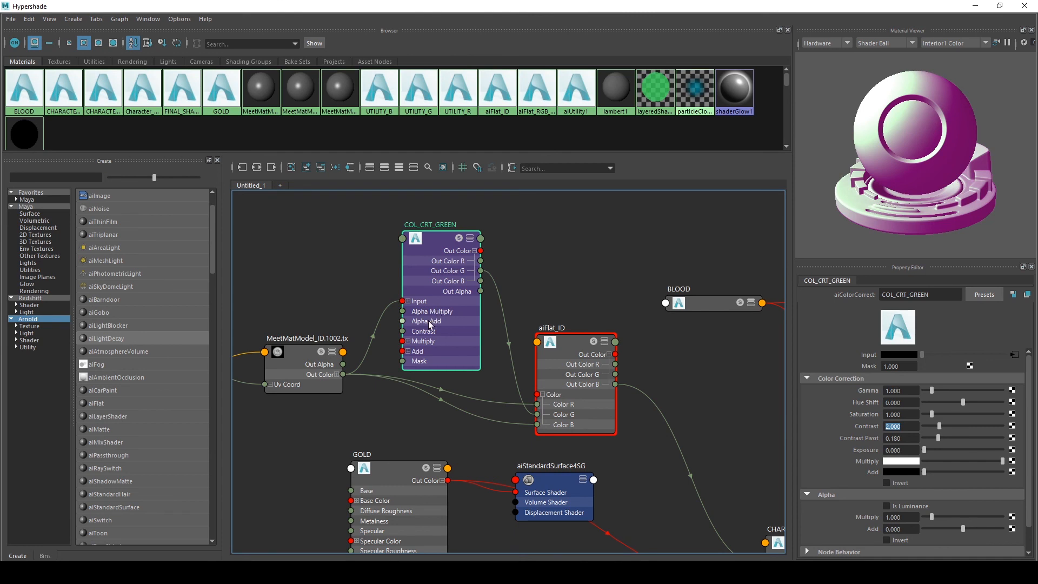
pyautogui.scroll(2, 365, 332)
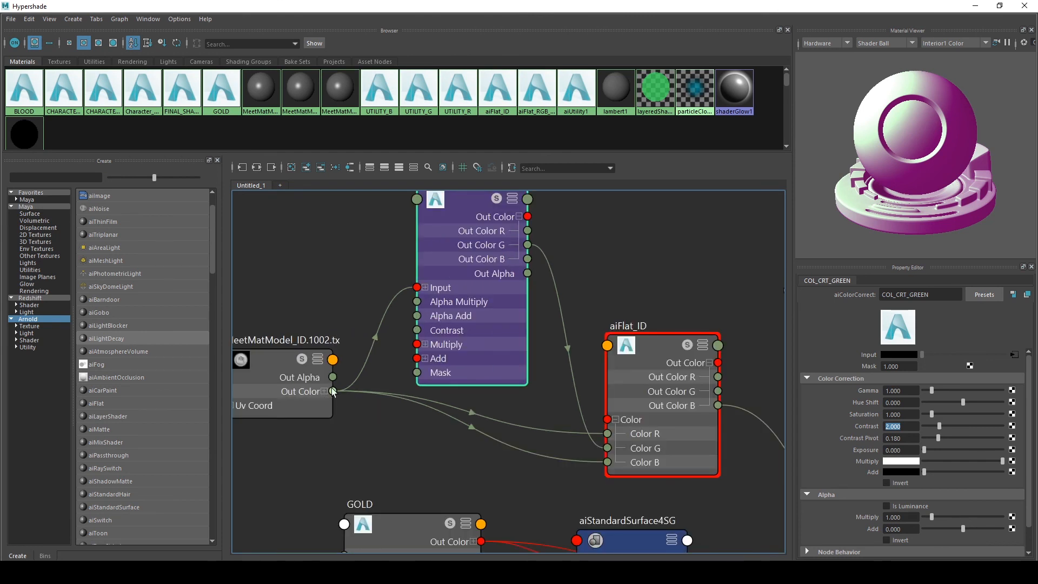
pyautogui.keyDown('alt'); pyautogui.moveTo(293, 301); pyautogui.dragTo(344, 280, button='middle'); pyautogui.keyUp('alt')
pyautogui.click(306, 386)
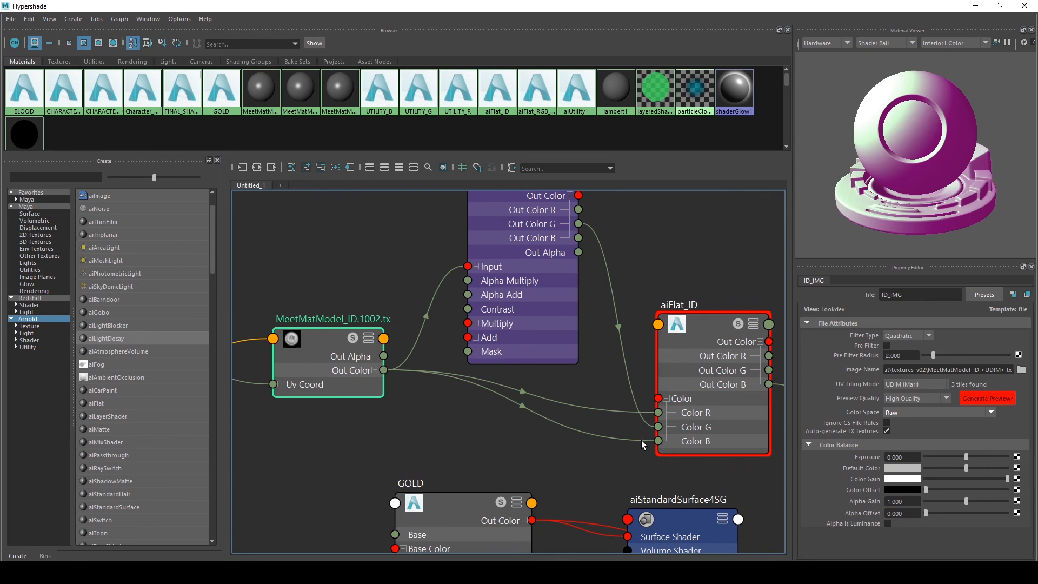
pyautogui.keyDown('alt'); pyautogui.moveTo(512, 412); pyautogui.dragTo(378, 407, button='middle'); pyautogui.keyUp('alt')
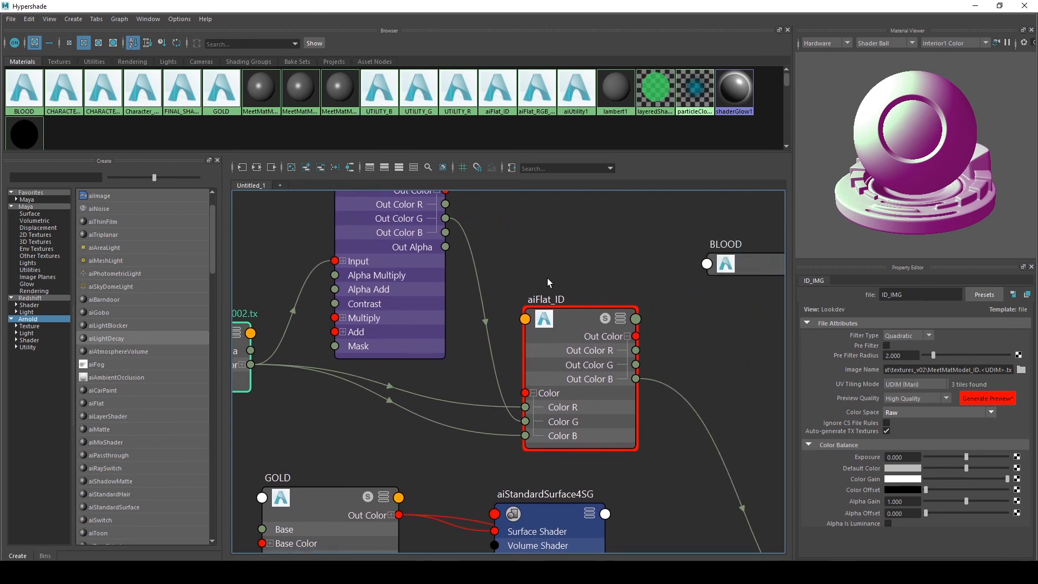
pyautogui.click(550, 359)
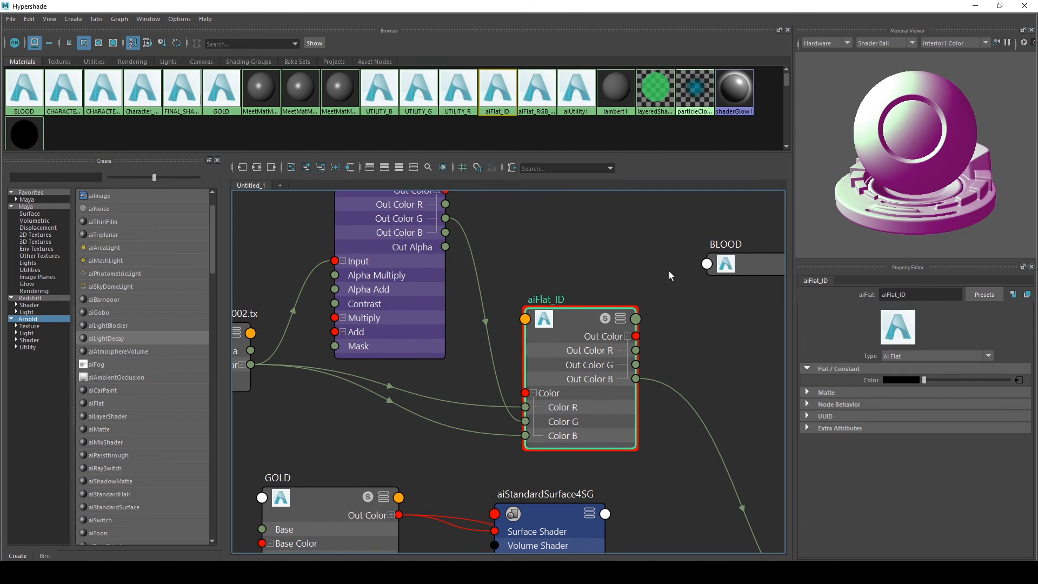
pyautogui.keyDown('alt'); pyautogui.moveTo(564, 260); pyautogui.dragTo(602, 328, button='middle'); pyautogui.keyUp('alt')
pyautogui.scroll(-2, 603, 327)
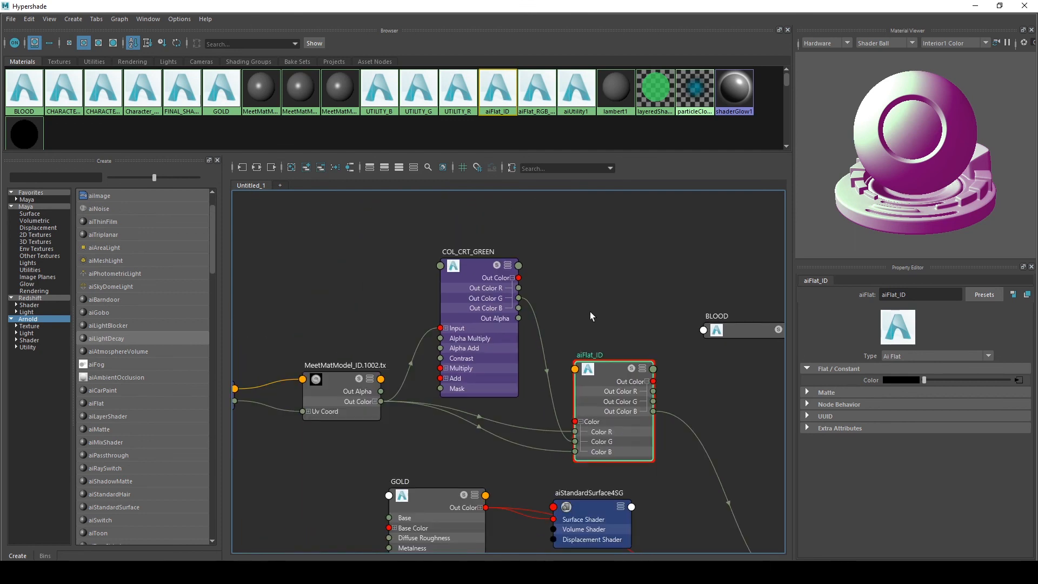
pyautogui.scroll(2, 559, 286)
pyautogui.moveTo(413, 283); pyautogui.dragTo(346, 307)
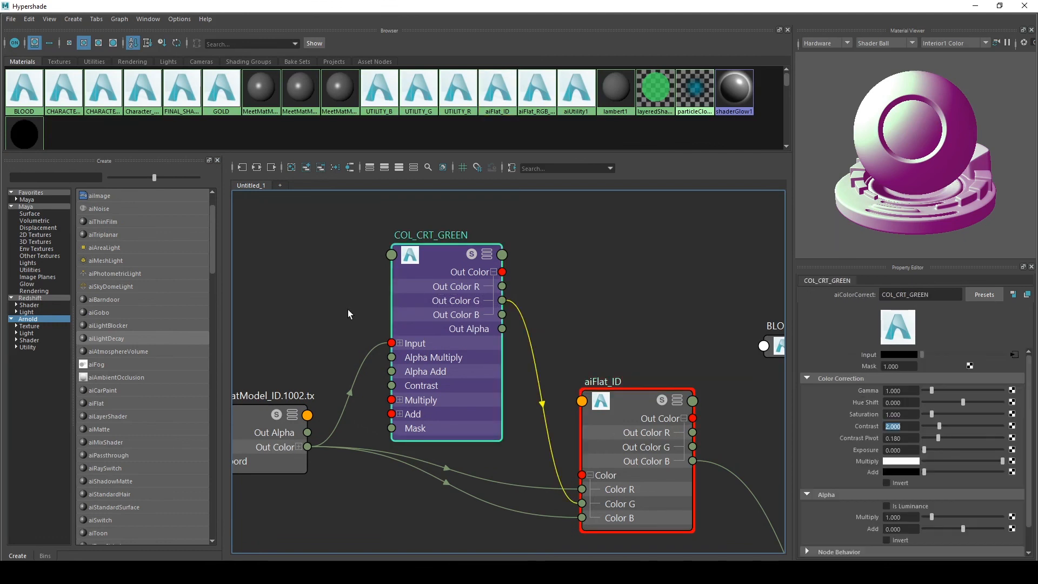
pyautogui.keyDown('alt'); pyautogui.moveTo(295, 336); pyautogui.dragTo(362, 321, button='middle'); pyautogui.keyUp('alt')
pyautogui.moveTo(336, 323); pyautogui.dragTo(312, 489)
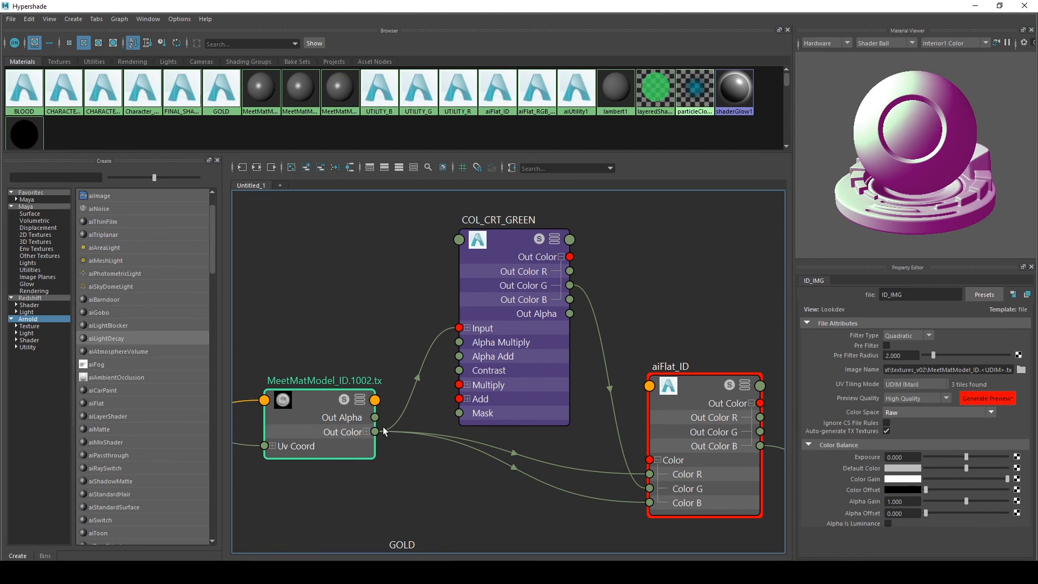
pyautogui.click(367, 431)
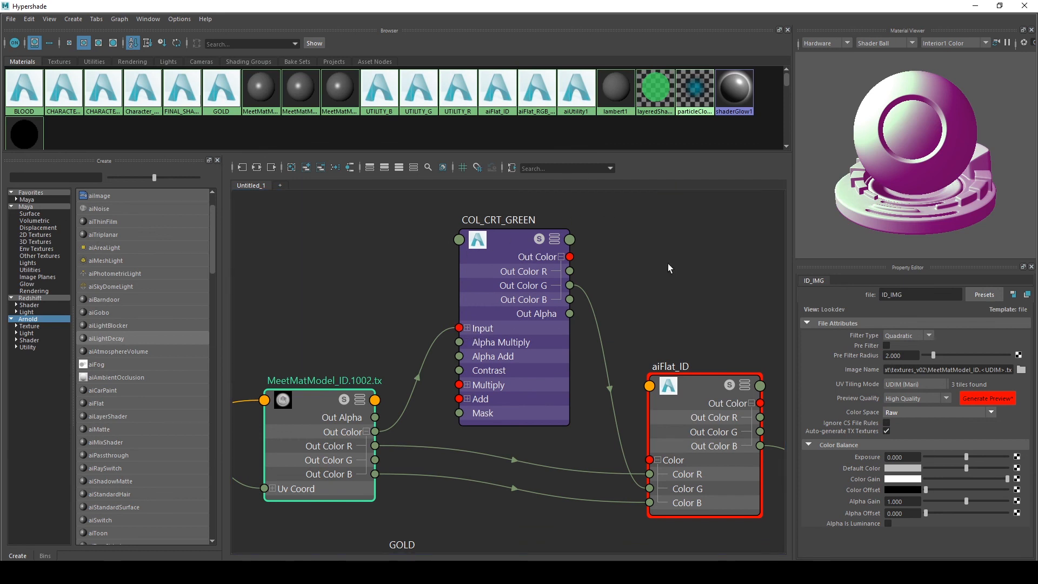
pyautogui.keyDown('alt'); pyautogui.moveTo(668, 264); pyautogui.dragTo(610, 260, button='middle'); pyautogui.keyUp('alt')
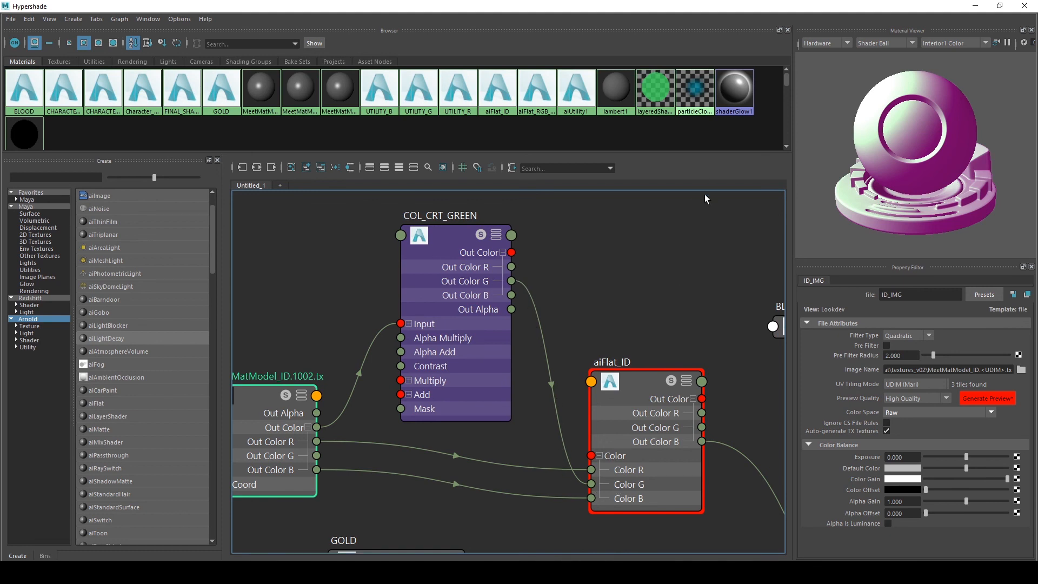
pyautogui.keyDown('alt'); pyautogui.moveTo(706, 198); pyautogui.dragTo(609, 199, button='middle'); pyautogui.keyUp('alt')
pyautogui.scroll(-4, 605, 205)
pyautogui.keyDown('alt'); pyautogui.moveTo(594, 235); pyautogui.dragTo(522, 264, button='middle'); pyautogui.keyUp('alt')
pyautogui.keyDown('alt'); pyautogui.moveTo(610, 359); pyautogui.dragTo(585, 362, button='middle'); pyautogui.keyUp('alt')
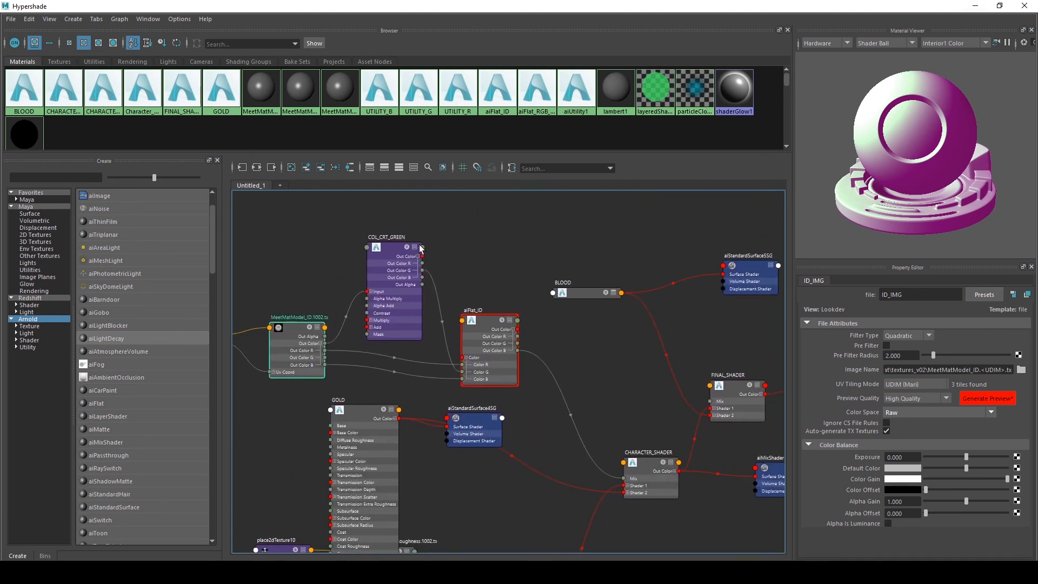
# Re-render the character in Arnold RenderView and switch the display to the ID_RGB AOV
pyautogui.click(975, 6)
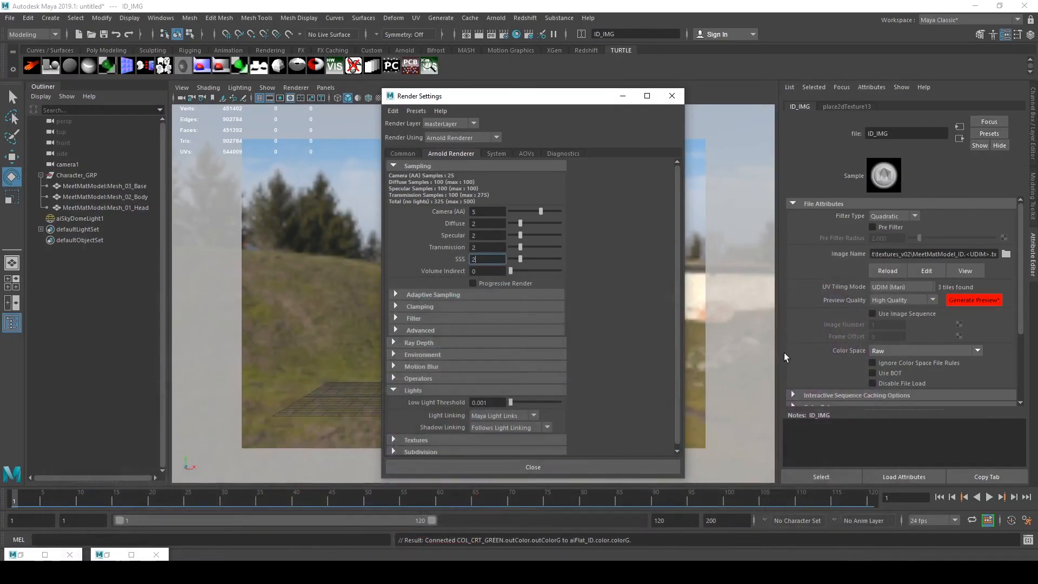
pyautogui.click(108, 554)
pyautogui.click(975, 6)
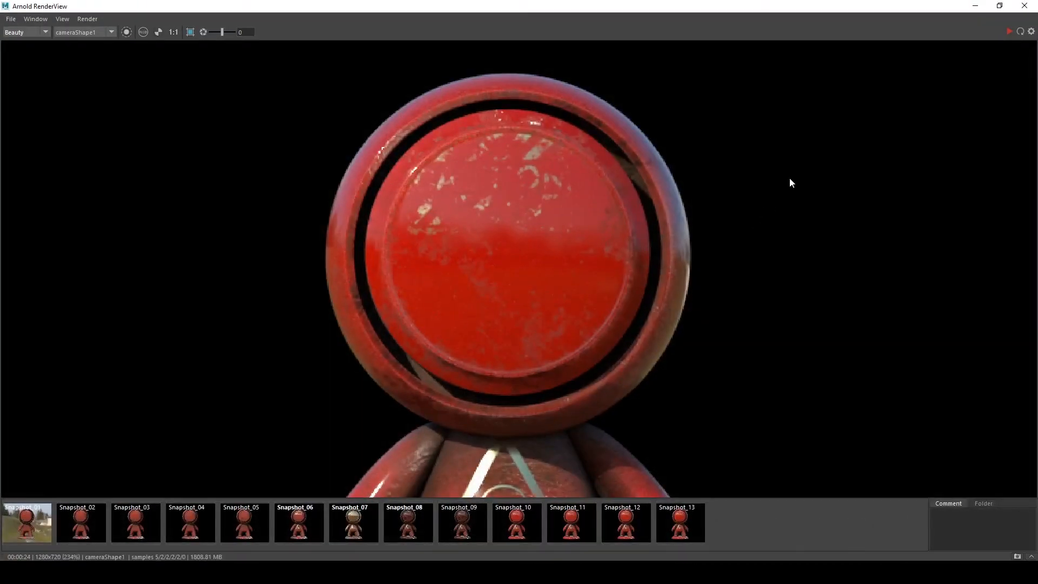
pyautogui.click(1019, 31)
pyautogui.scroll(-2, 692, 311)
pyautogui.scroll(2, 837, 480)
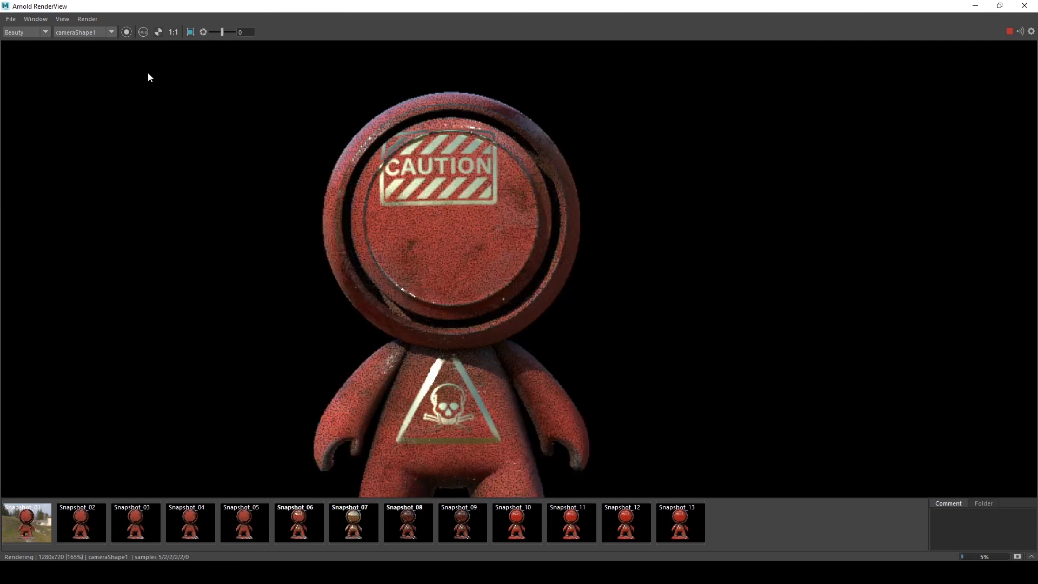
pyautogui.click(20, 32)
pyautogui.click(16, 49)
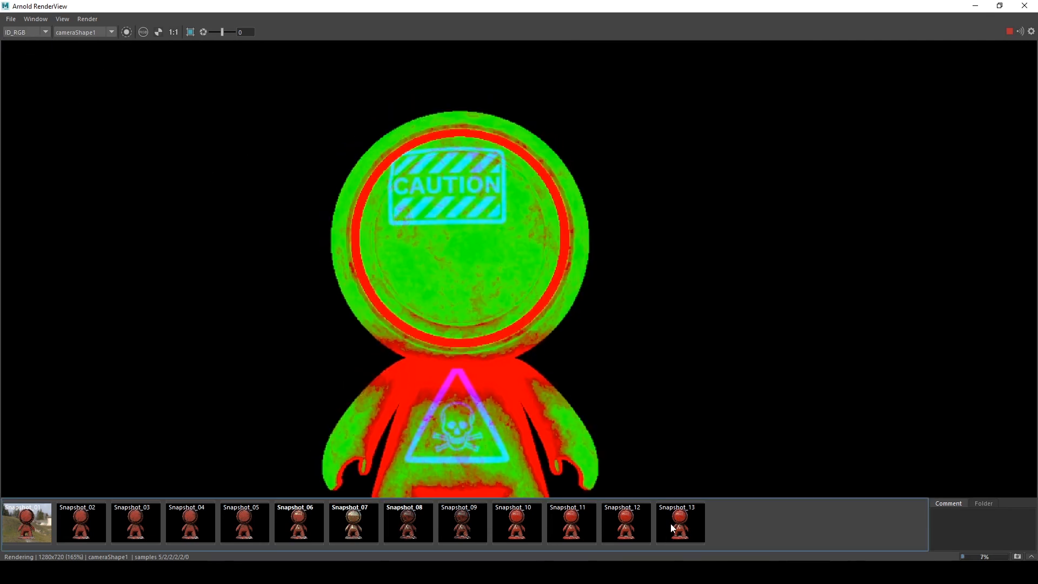
# Store a snapshot of the current ID_RGB render
pyautogui.click(1018, 556)
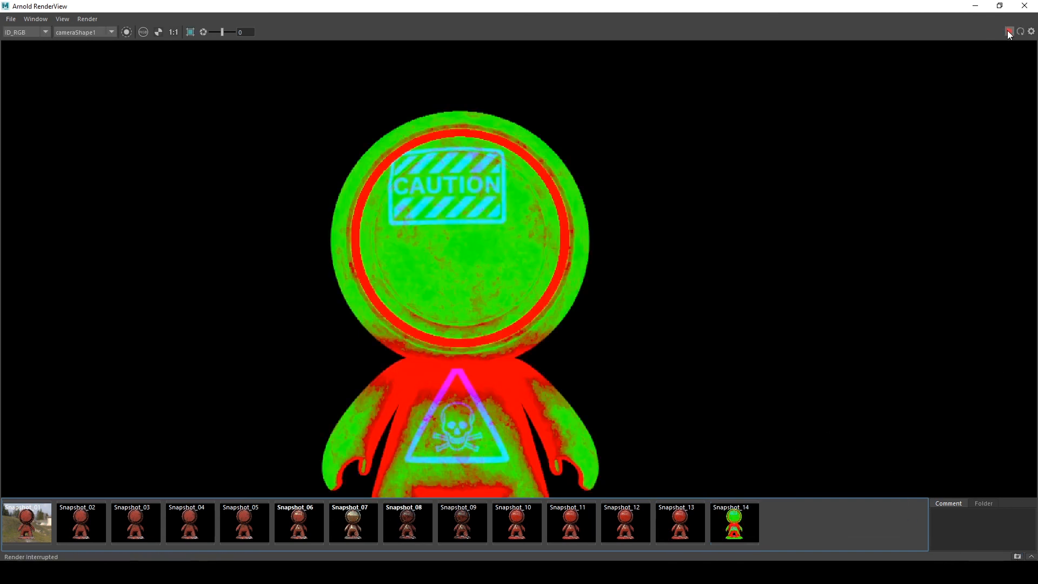
pyautogui.click(975, 6)
pyautogui.click(20, 555)
pyautogui.click(975, 5)
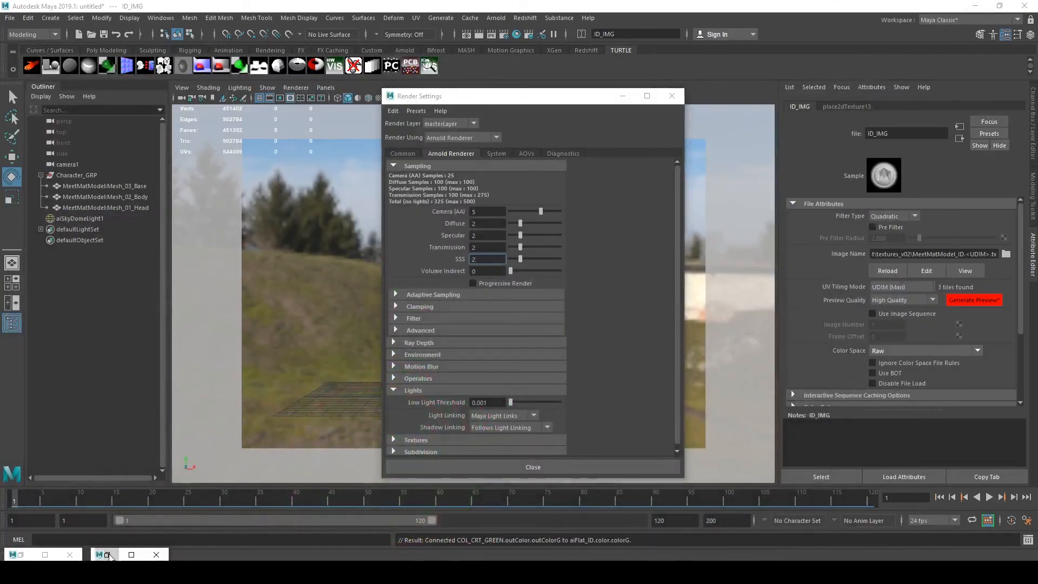
# Rewire aiFlat_ID so the ID image's Out Color R, G and B feed its Color R, G and B directly, removing the COL_CRT_GREEN link
pyautogui.click(104, 554)
pyautogui.keyDown('alt'); pyautogui.moveTo(342, 219); pyautogui.dragTo(417, 220, button='middle'); pyautogui.keyUp('alt')
pyautogui.scroll(2, 418, 221)
pyautogui.moveTo(489, 256); pyautogui.dragTo(458, 239)
pyautogui.moveTo(398, 390); pyautogui.dragTo(550, 430)
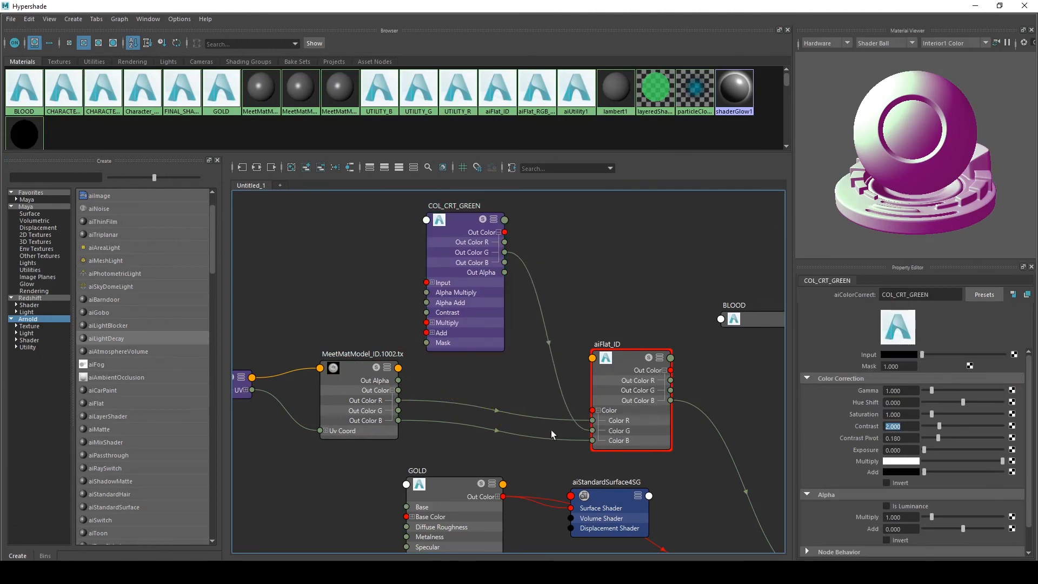
pyautogui.moveTo(392, 411); pyautogui.dragTo(595, 454)
pyautogui.click(580, 428)
pyautogui.press('Delete')
pyautogui.moveTo(399, 410); pyautogui.dragTo(593, 430)
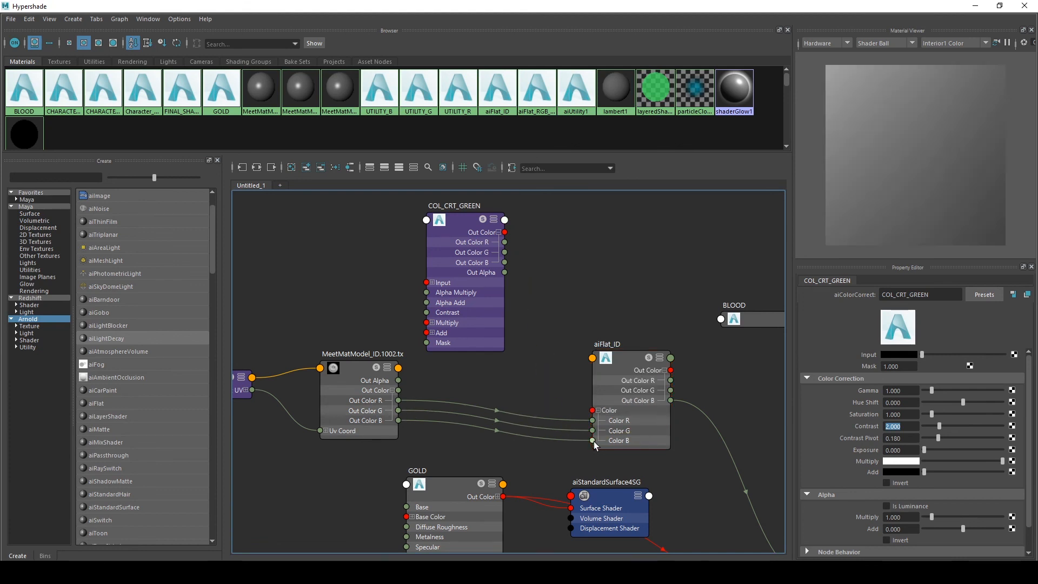
# Re-render the character in Arnold RenderView
pyautogui.click(975, 6)
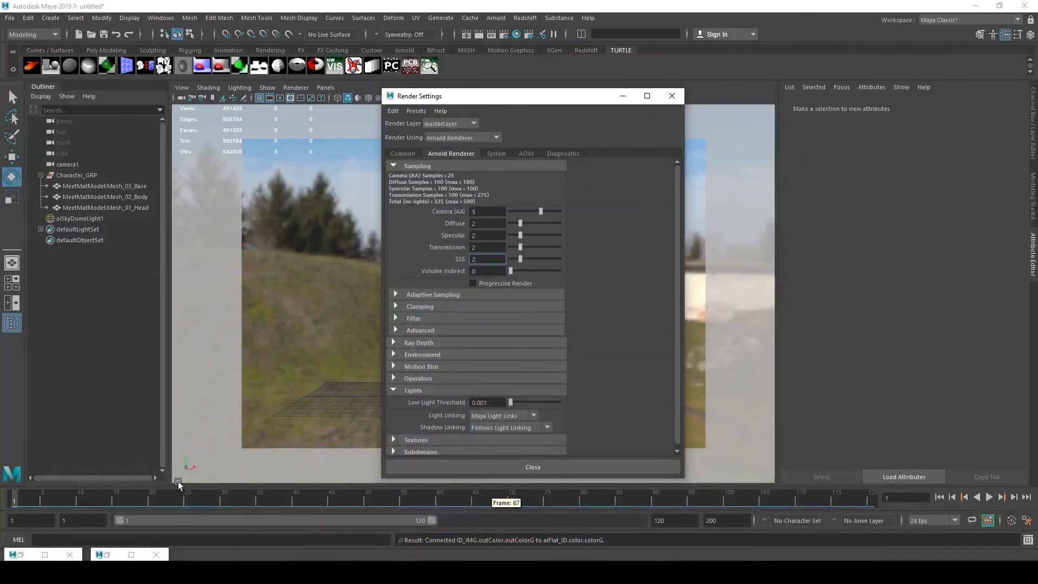
pyautogui.click(131, 555)
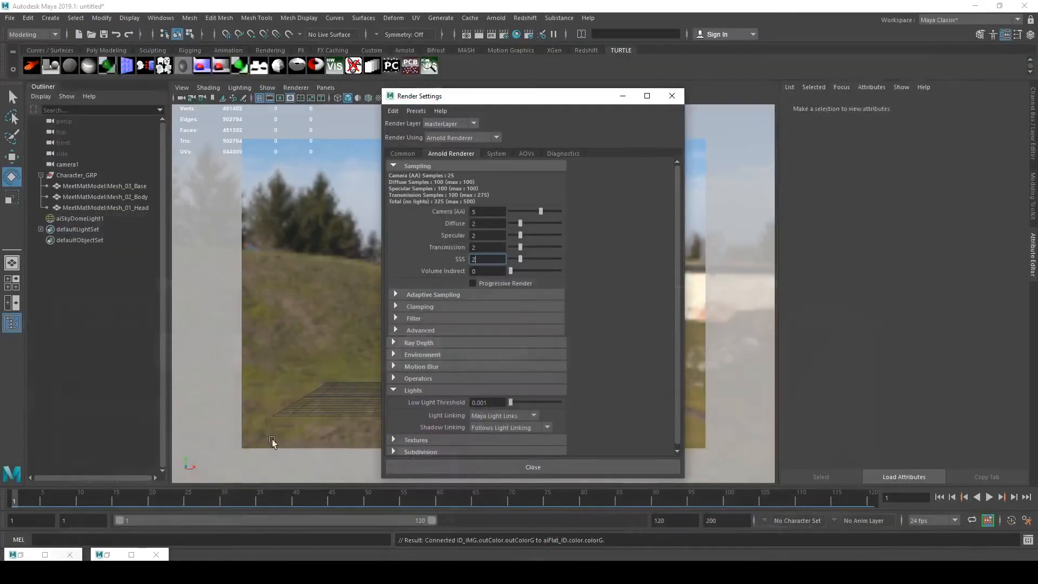
pyautogui.click(976, 6)
pyautogui.click(22, 555)
pyautogui.click(1008, 32)
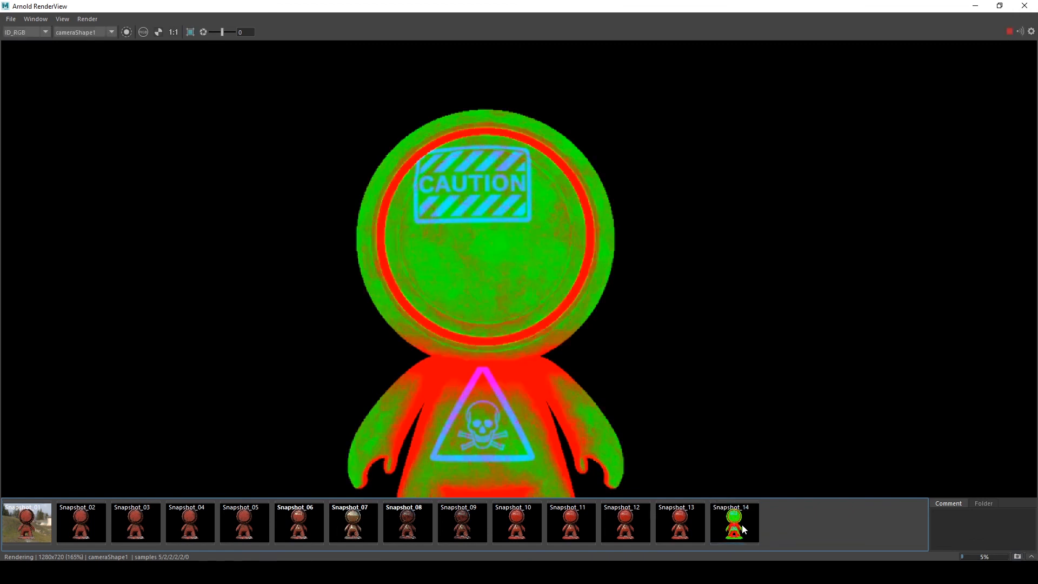
# Compare the new render's green channel against the stored snapshot
pyautogui.click(742, 527)
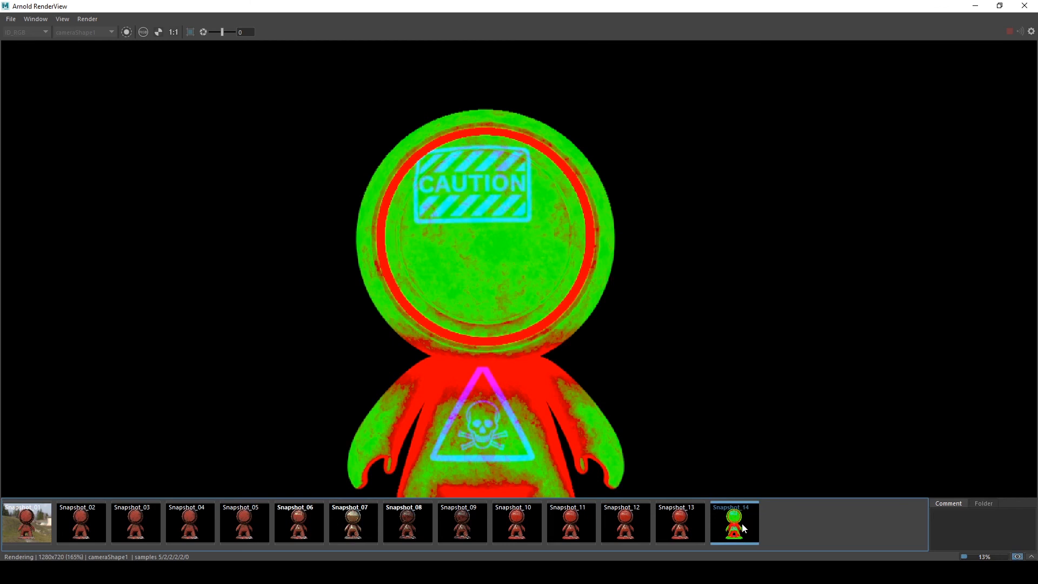
pyautogui.click(743, 528)
pyautogui.click(743, 528)
pyautogui.click(743, 527)
pyautogui.click(742, 528)
pyautogui.click(742, 528)
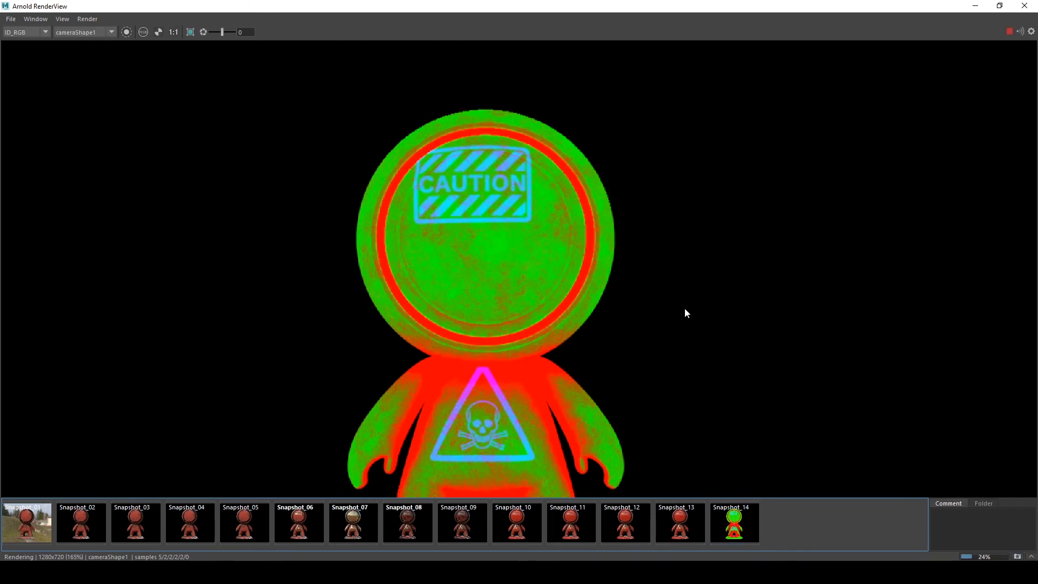
pyautogui.press('g')
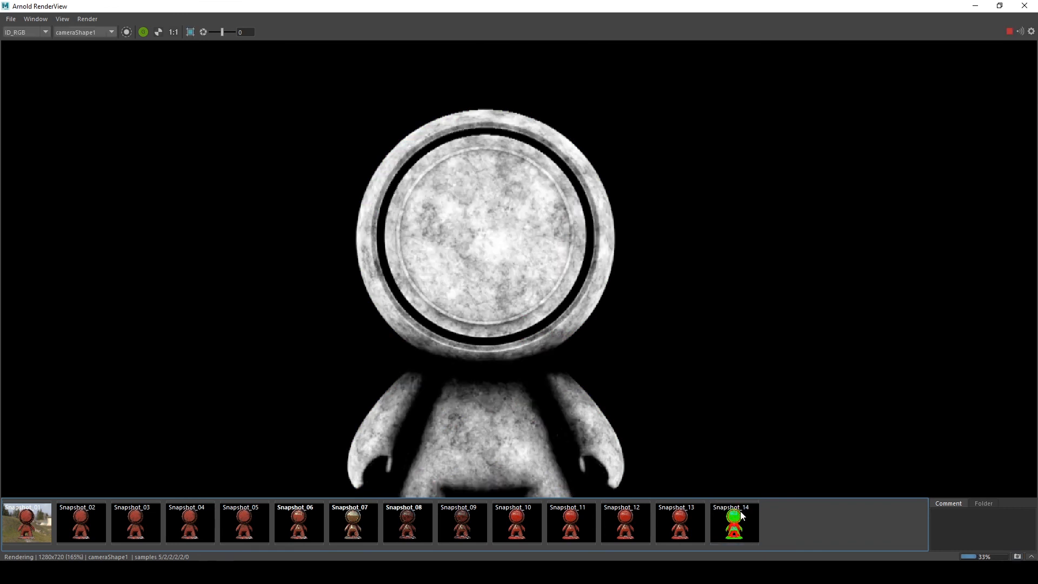
pyautogui.click(733, 533)
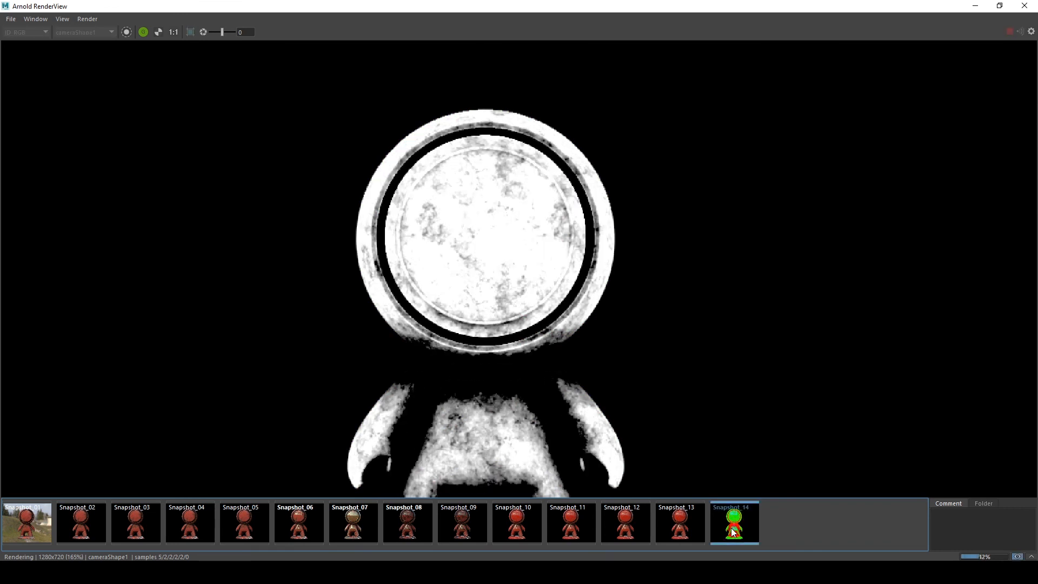
pyautogui.click(732, 532)
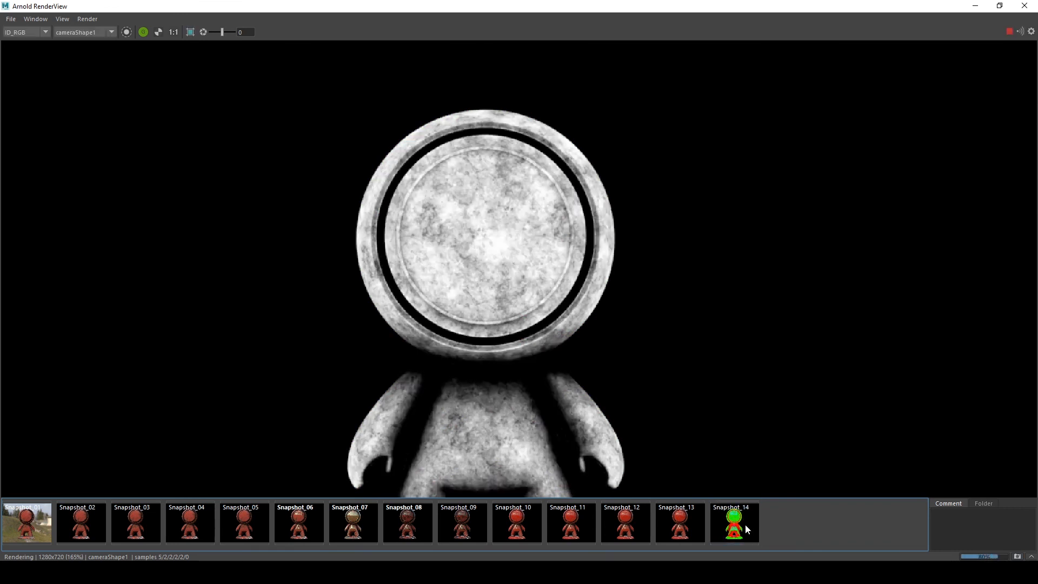
pyautogui.click(742, 528)
pyautogui.click(739, 528)
pyautogui.click(739, 528)
pyautogui.click(740, 528)
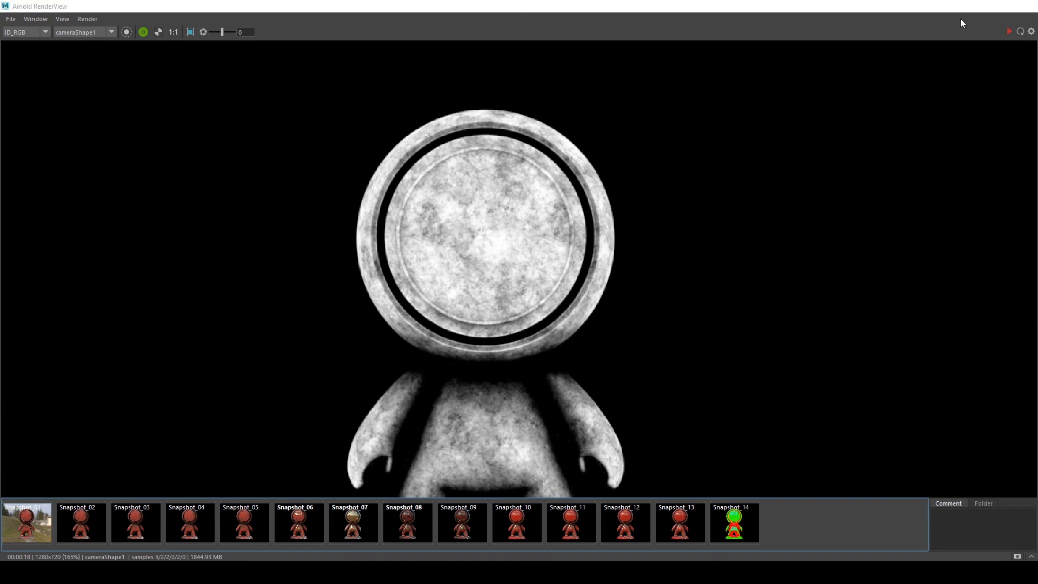
# Review the shading network layout in Hypershade
pyautogui.click(975, 7)
pyautogui.click(103, 555)
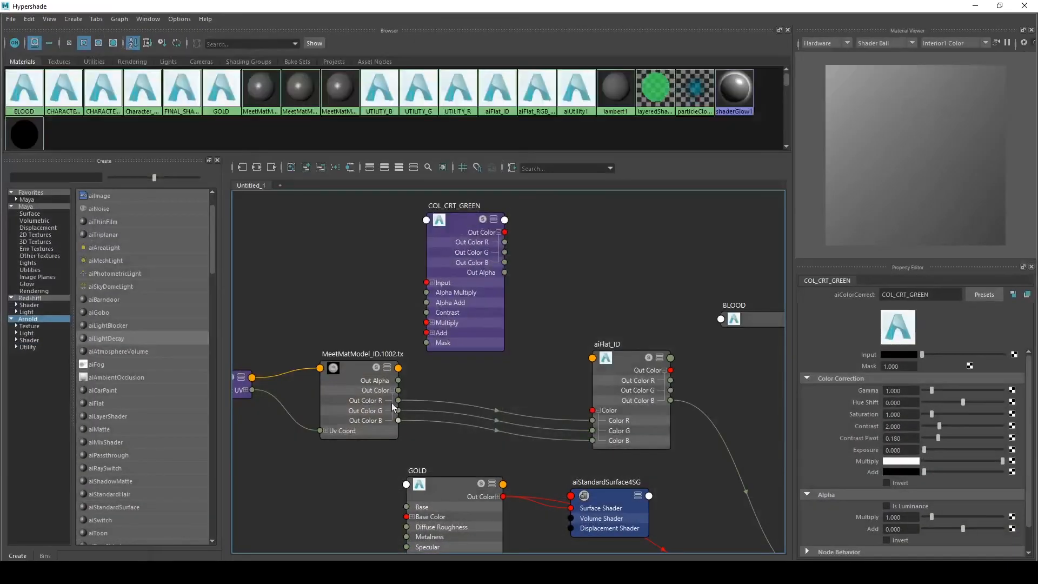
pyautogui.scroll(-3, 444, 382)
pyautogui.scroll(3, 542, 332)
pyautogui.keyDown('alt'); pyautogui.moveTo(392, 325); pyautogui.dragTo(563, 231, button='middle'); pyautogui.keyUp('alt')
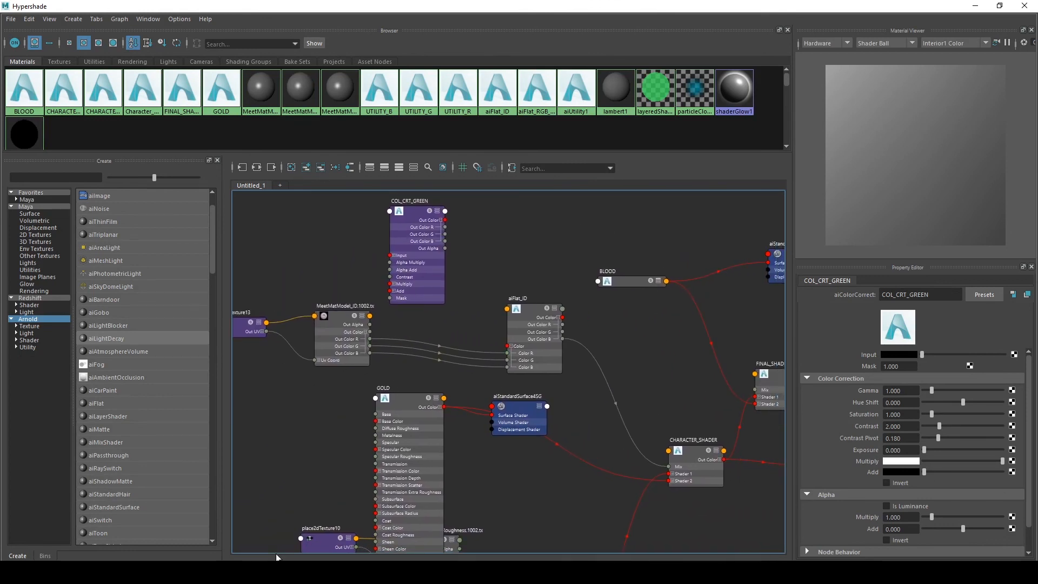
pyautogui.click(975, 6)
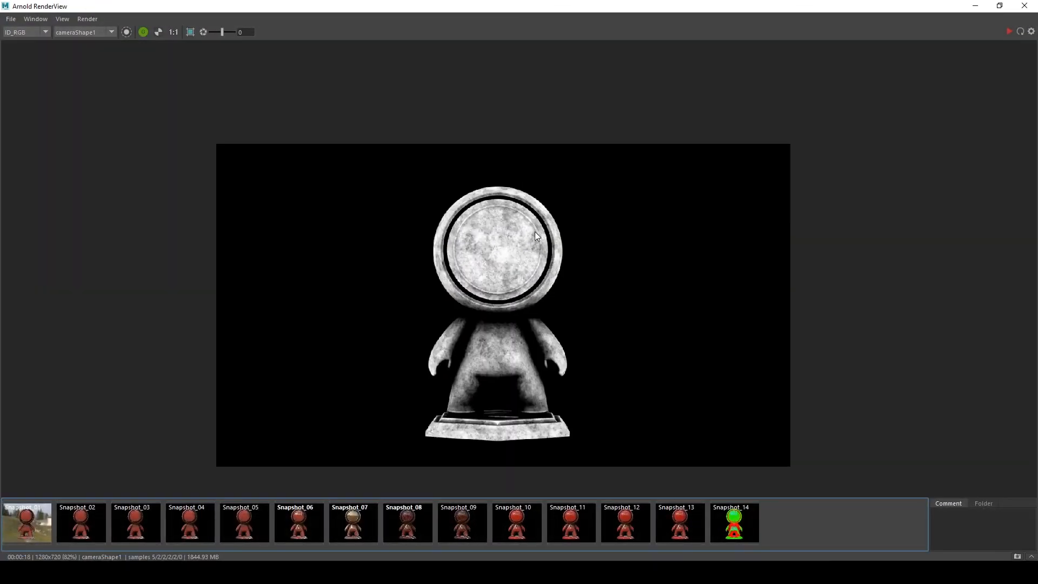
# Switch the render display back to the Beauty AOV showing all channels
pyautogui.scroll(2, 319, 184)
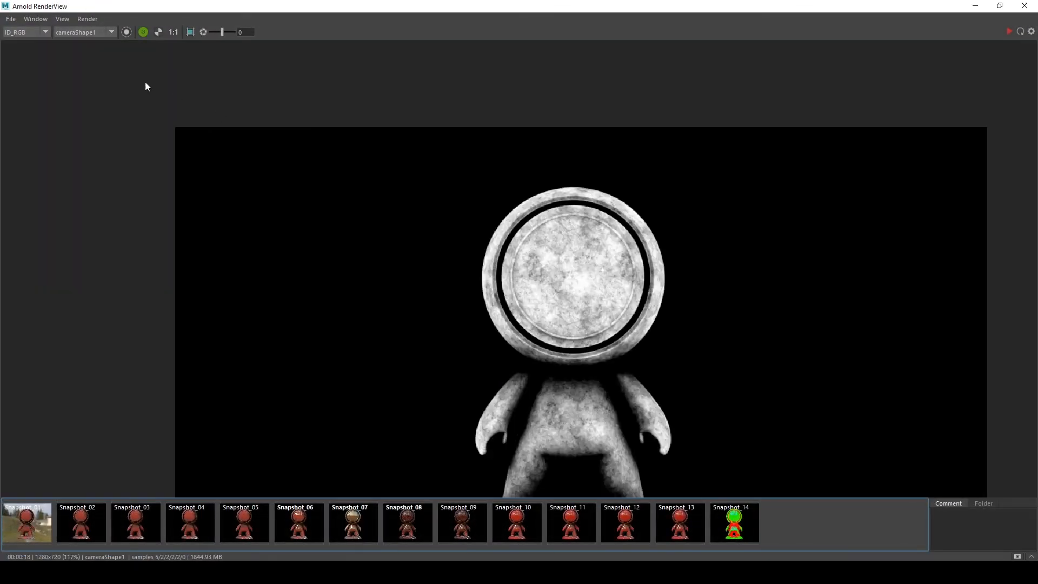
pyautogui.click(25, 39)
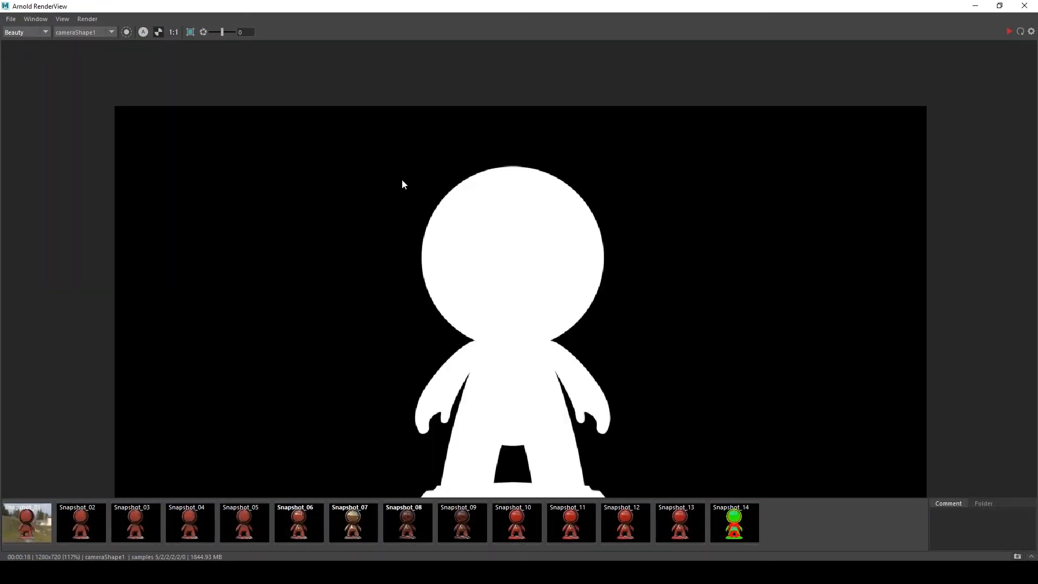
pyautogui.press('a')
pyautogui.moveTo(665, 325); pyautogui.dragTo(625, 258, button='middle')
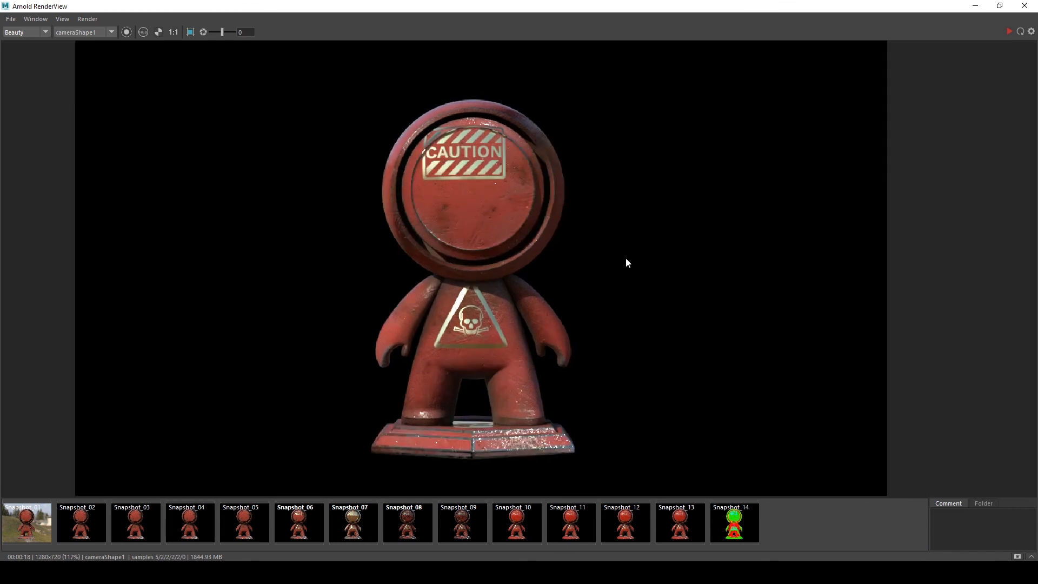